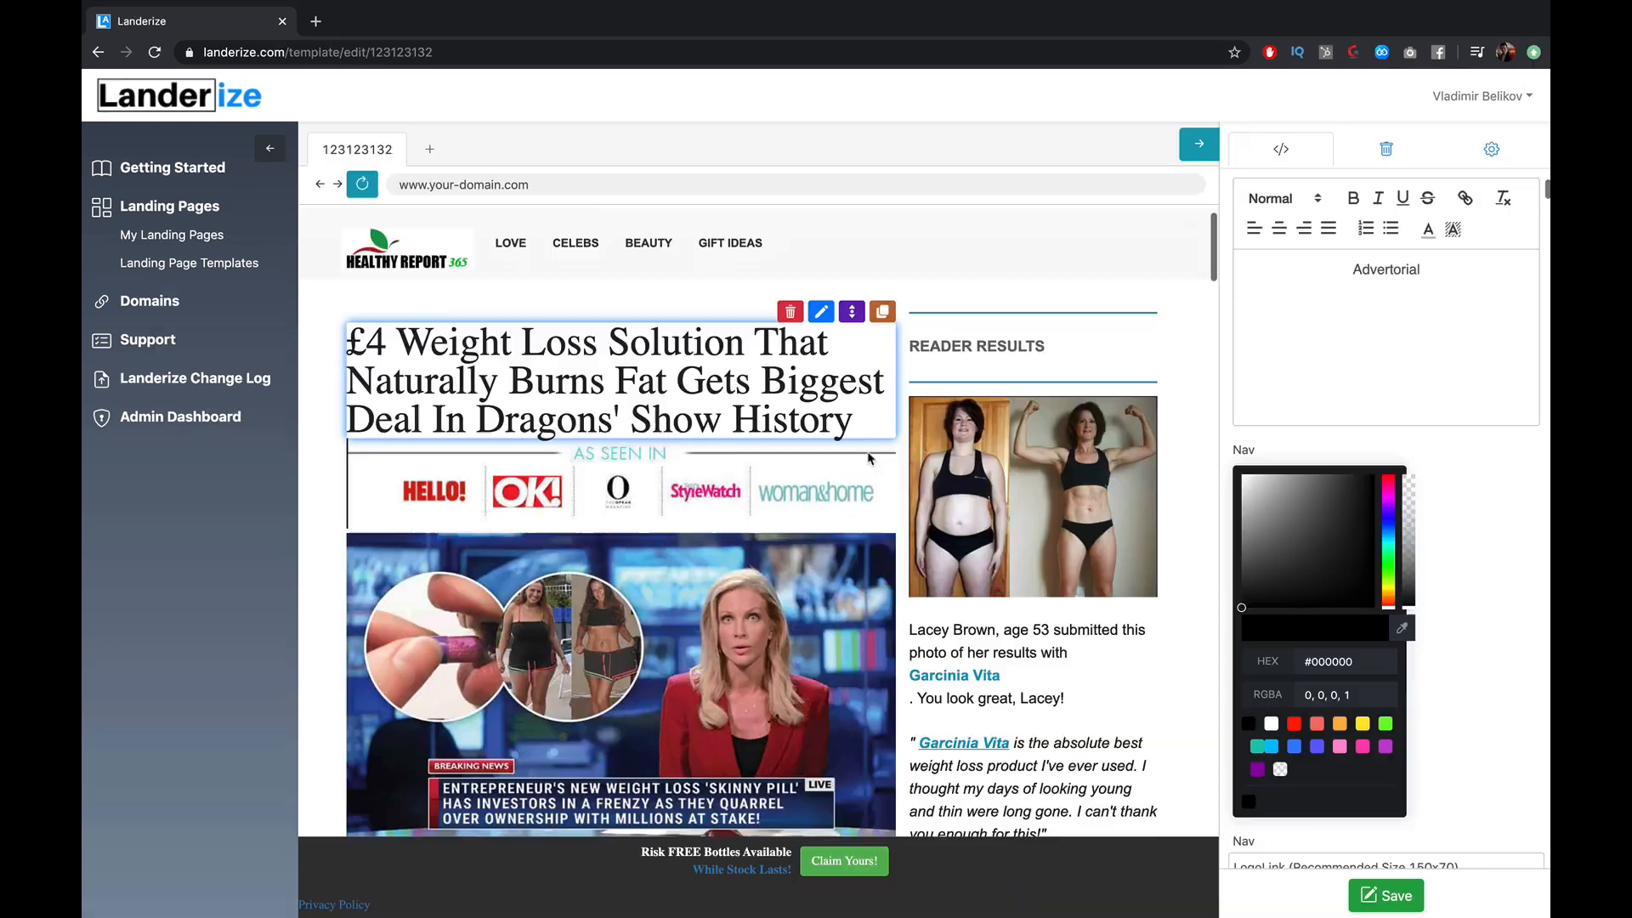
Scroll down through the Garcinia Vita weight-loss advertorial article.
{"action": "scroll", "coordinate": [950, 752], "scroll_direction": "down", "scroll_amount": 10}
{"action": "scroll", "coordinate": [950, 753], "scroll_direction": "down", "scroll_amount": 15}
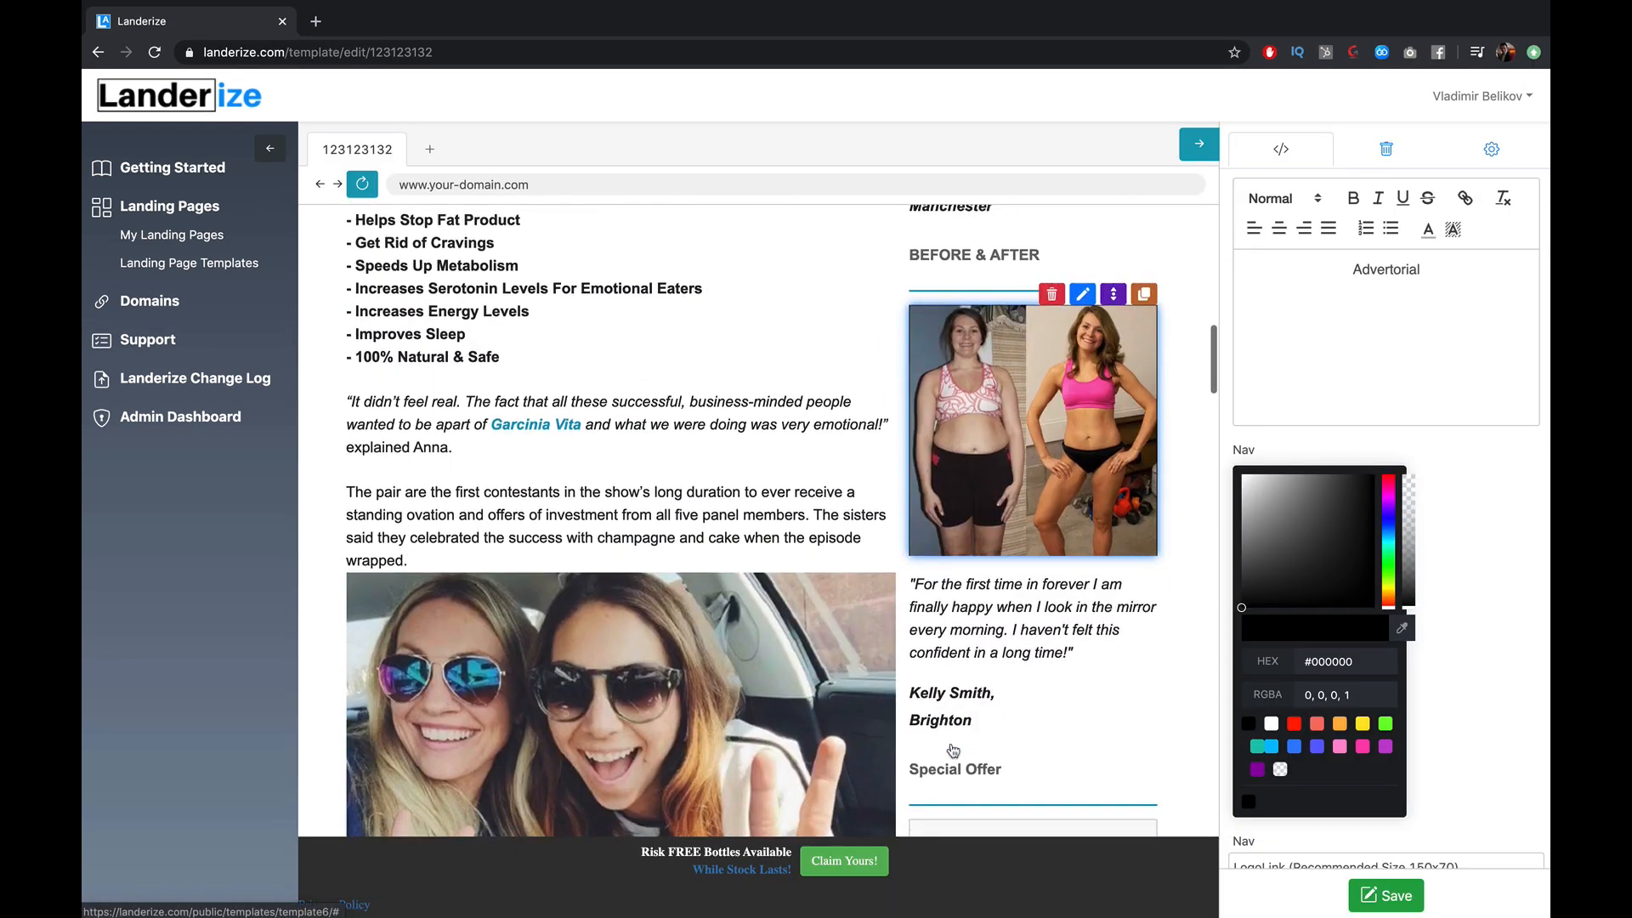
{"action": "scroll", "coordinate": [1011, 746], "scroll_direction": "down", "scroll_amount": 10}
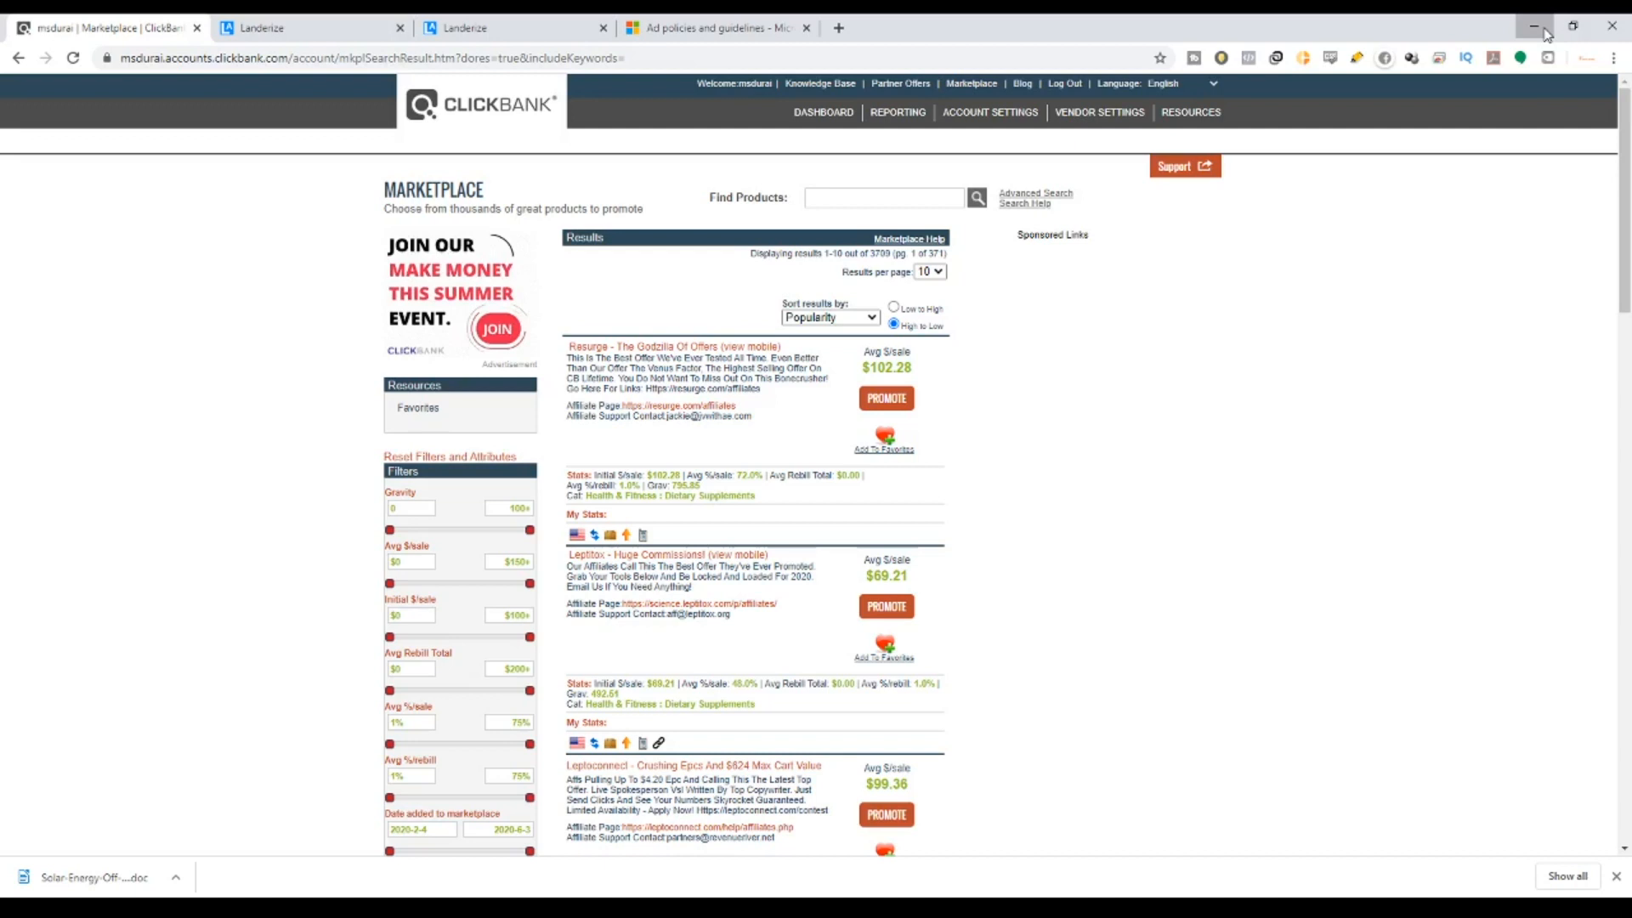
On the Landerize homepage, highlight the logo, 'Landing Pages' and 'affiliate marketers' in the headline.
{"action": "left_click", "coordinate": [344, 30]}
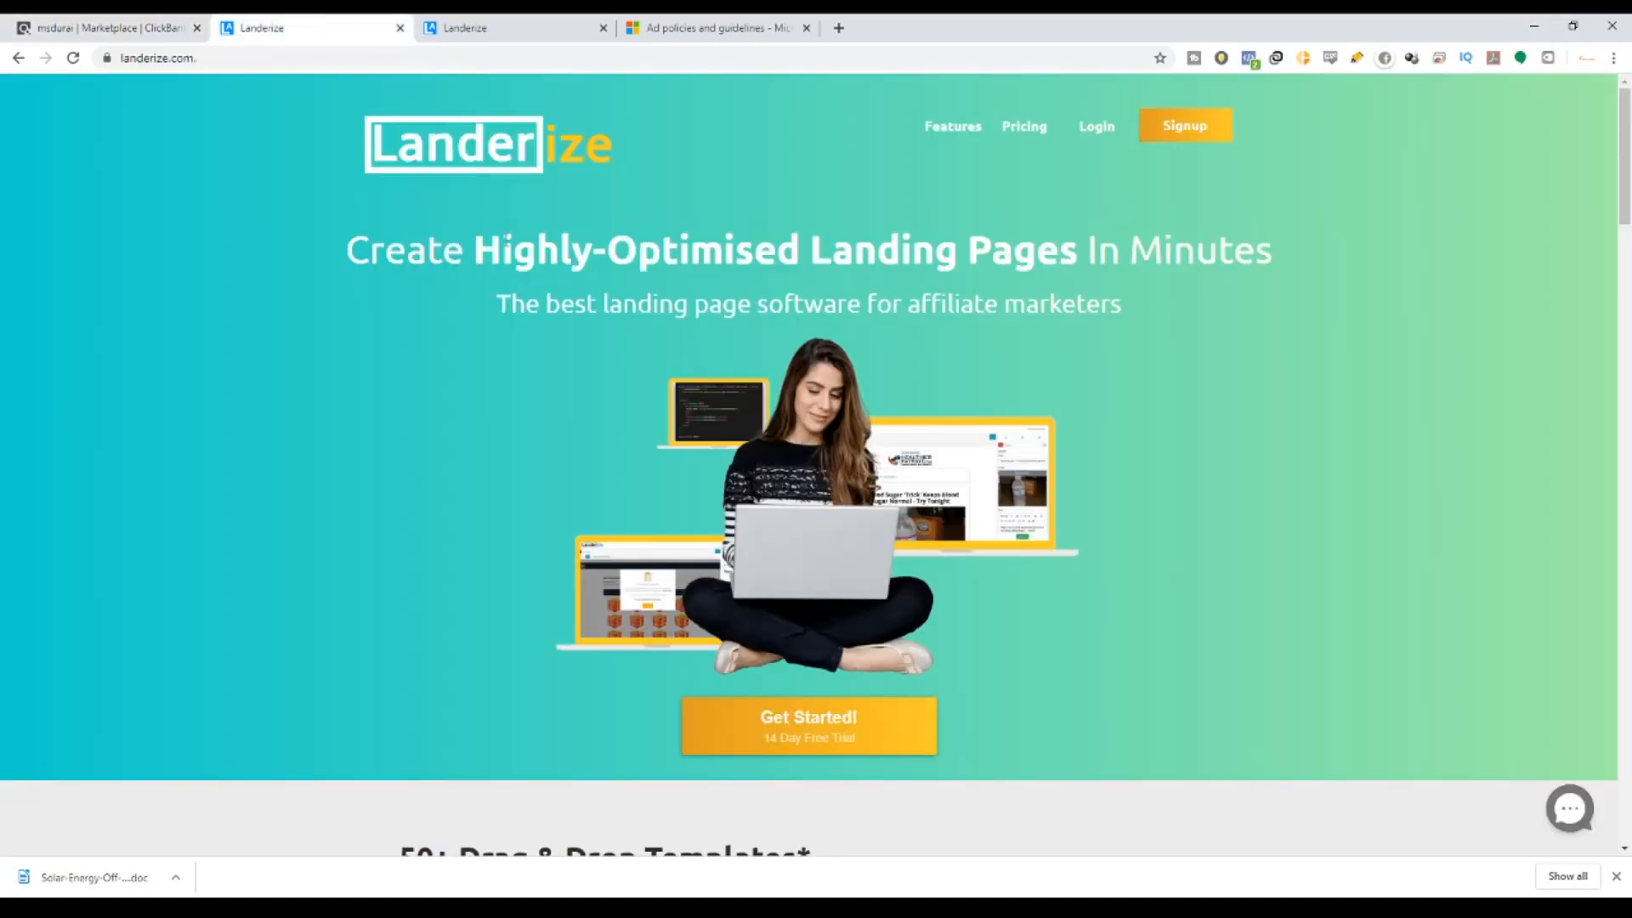
{"action": "left_click_drag", "start_coordinate": [593, 160], "coordinate": [417, 153]}
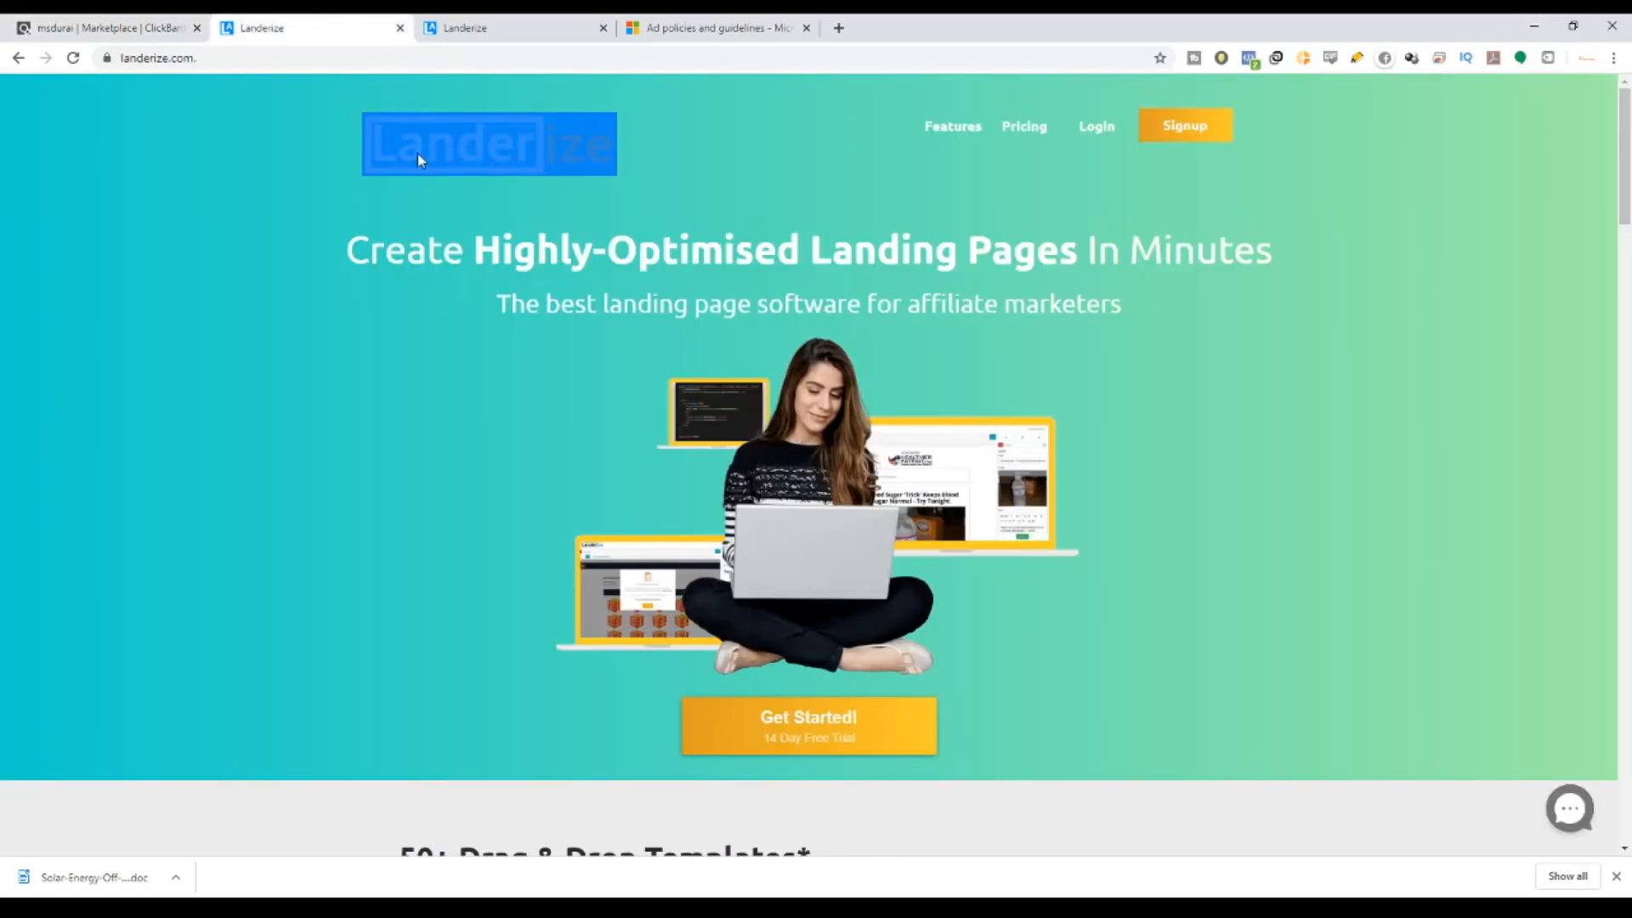
{"action": "left_click_drag", "start_coordinate": [810, 250], "coordinate": [1059, 246]}
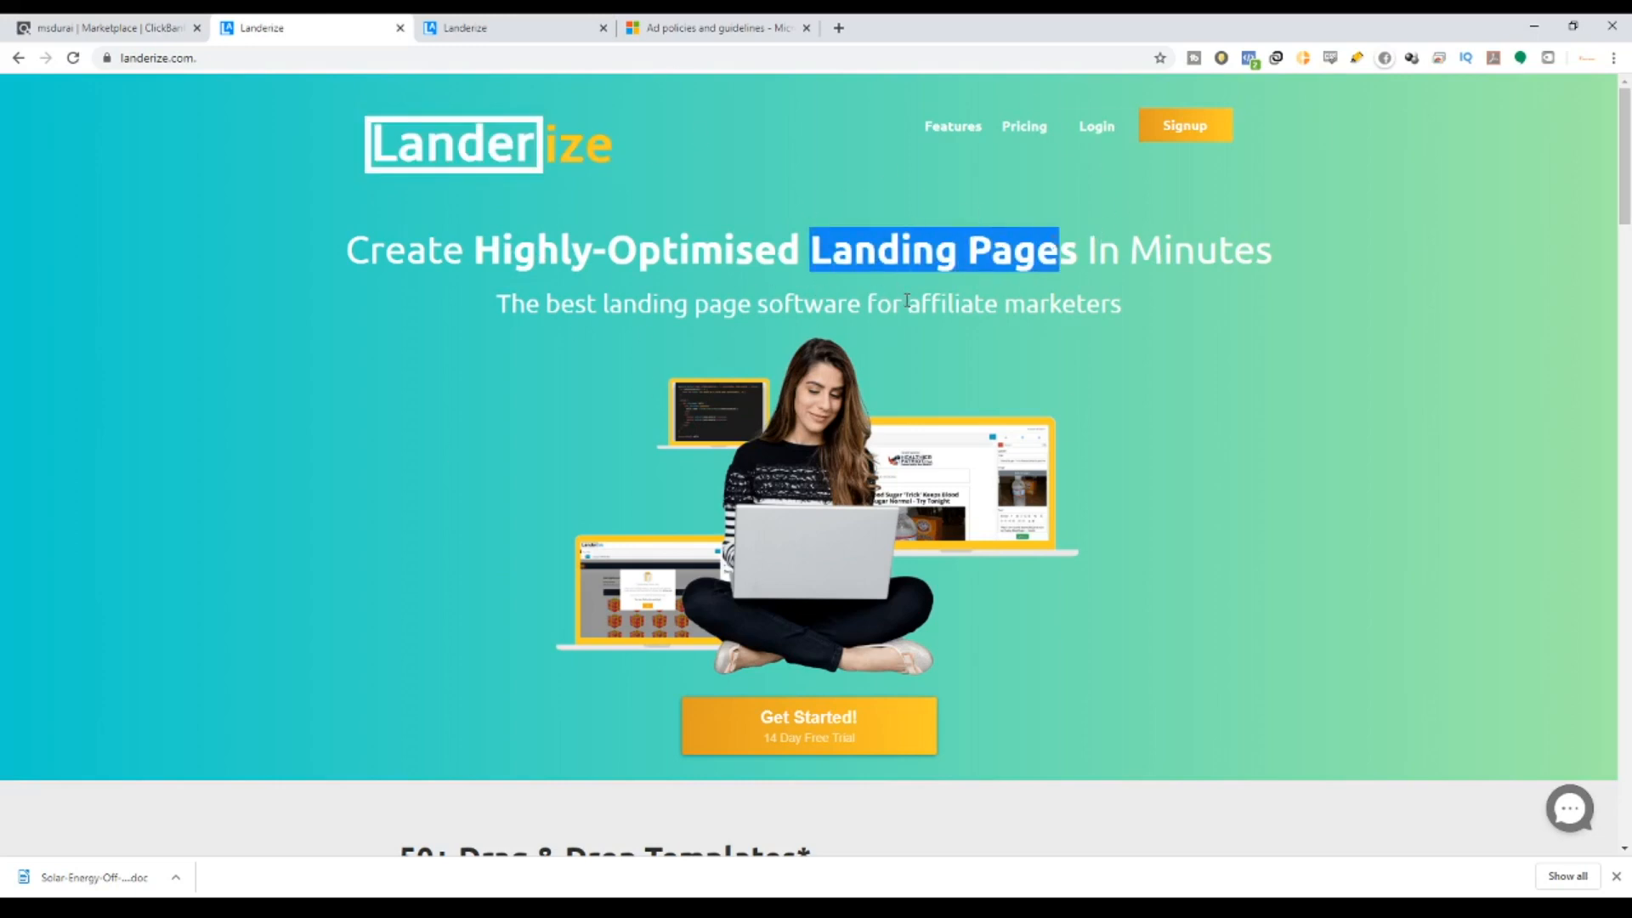
{"action": "left_click_drag", "start_coordinate": [907, 300], "coordinate": [1122, 304]}
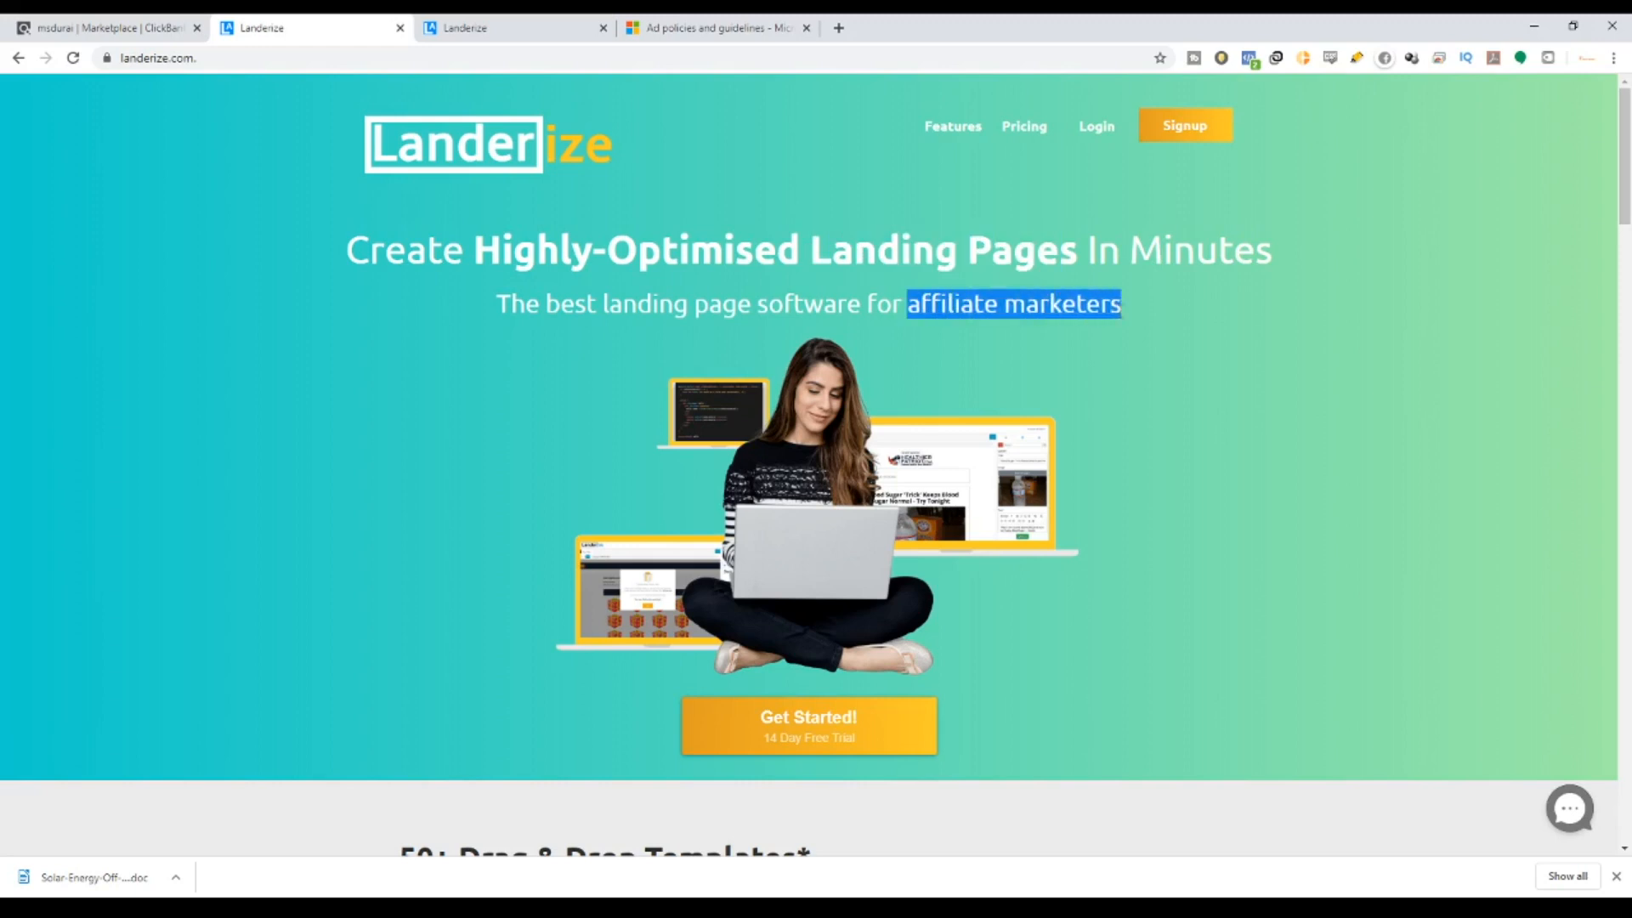
Scroll through the feature sections, highlighting '50+ Drag & Drop Templates', then back to the top.
{"action": "scroll", "coordinate": [610, 487], "scroll_direction": "down", "scroll_amount": 5}
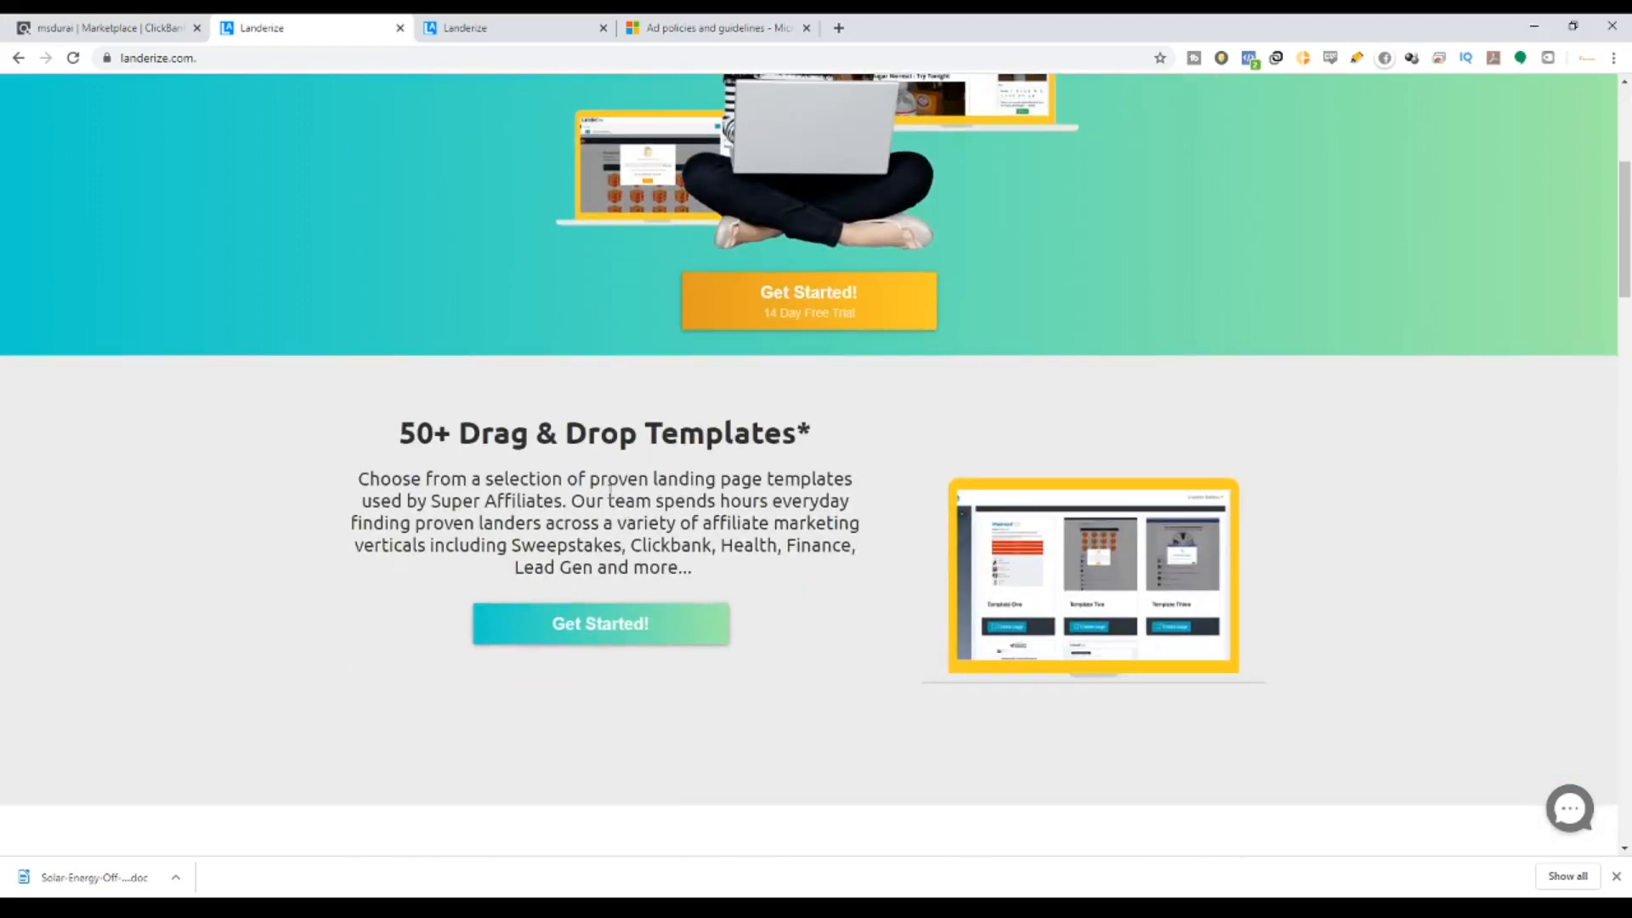
{"action": "left_click_drag", "start_coordinate": [386, 428], "coordinate": [799, 448]}
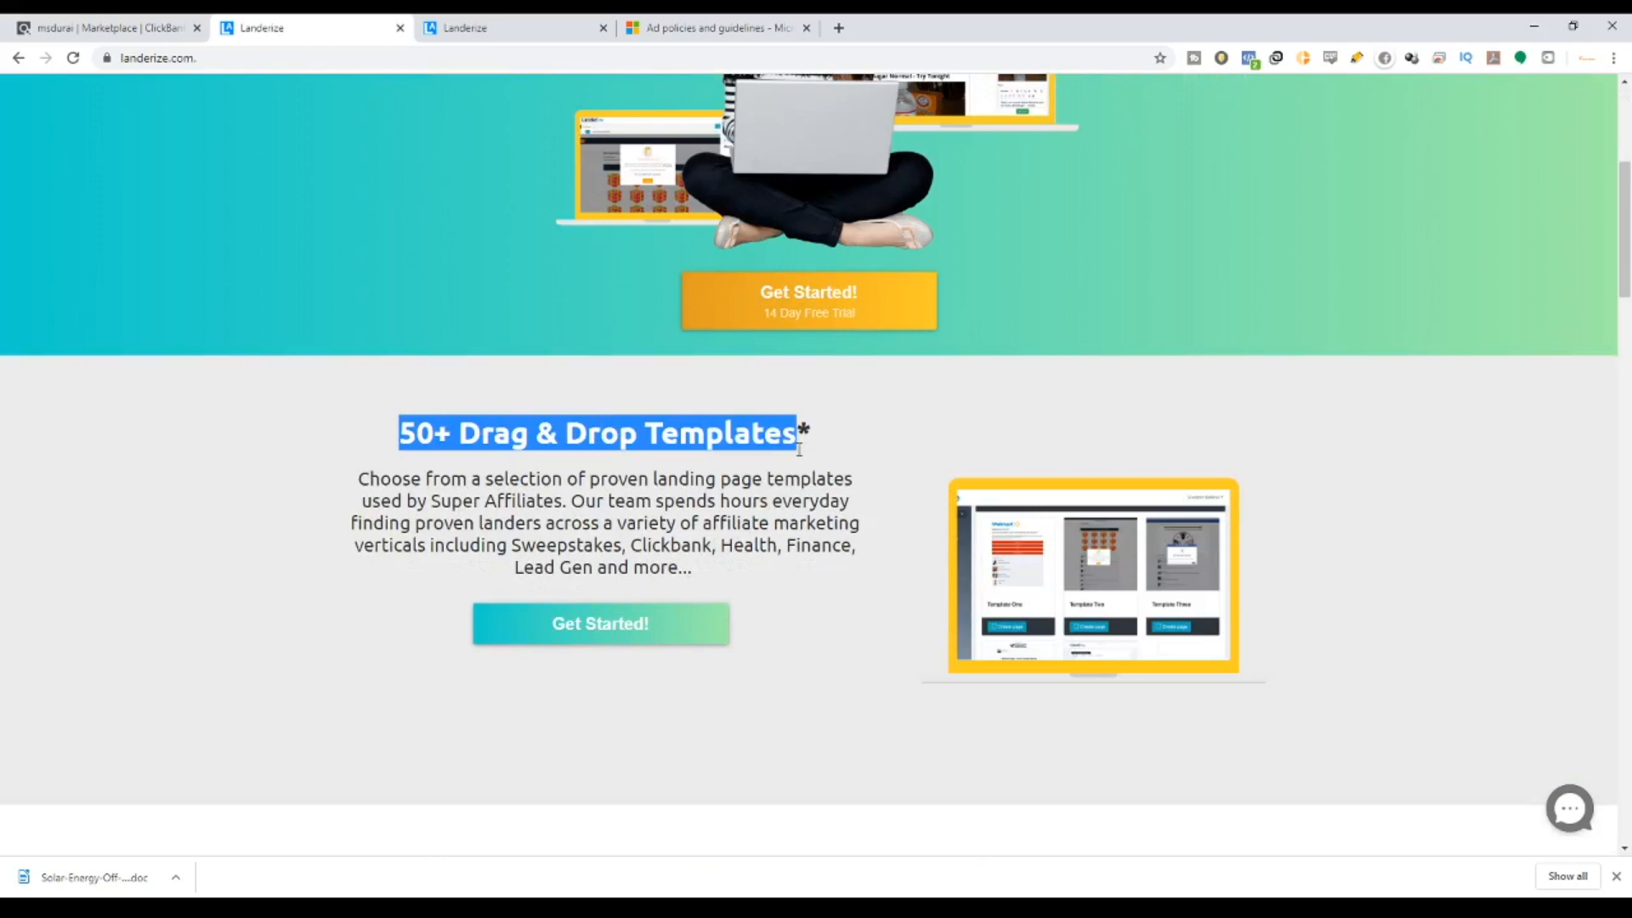
{"action": "scroll", "coordinate": [855, 481], "scroll_direction": "down", "scroll_amount": 6}
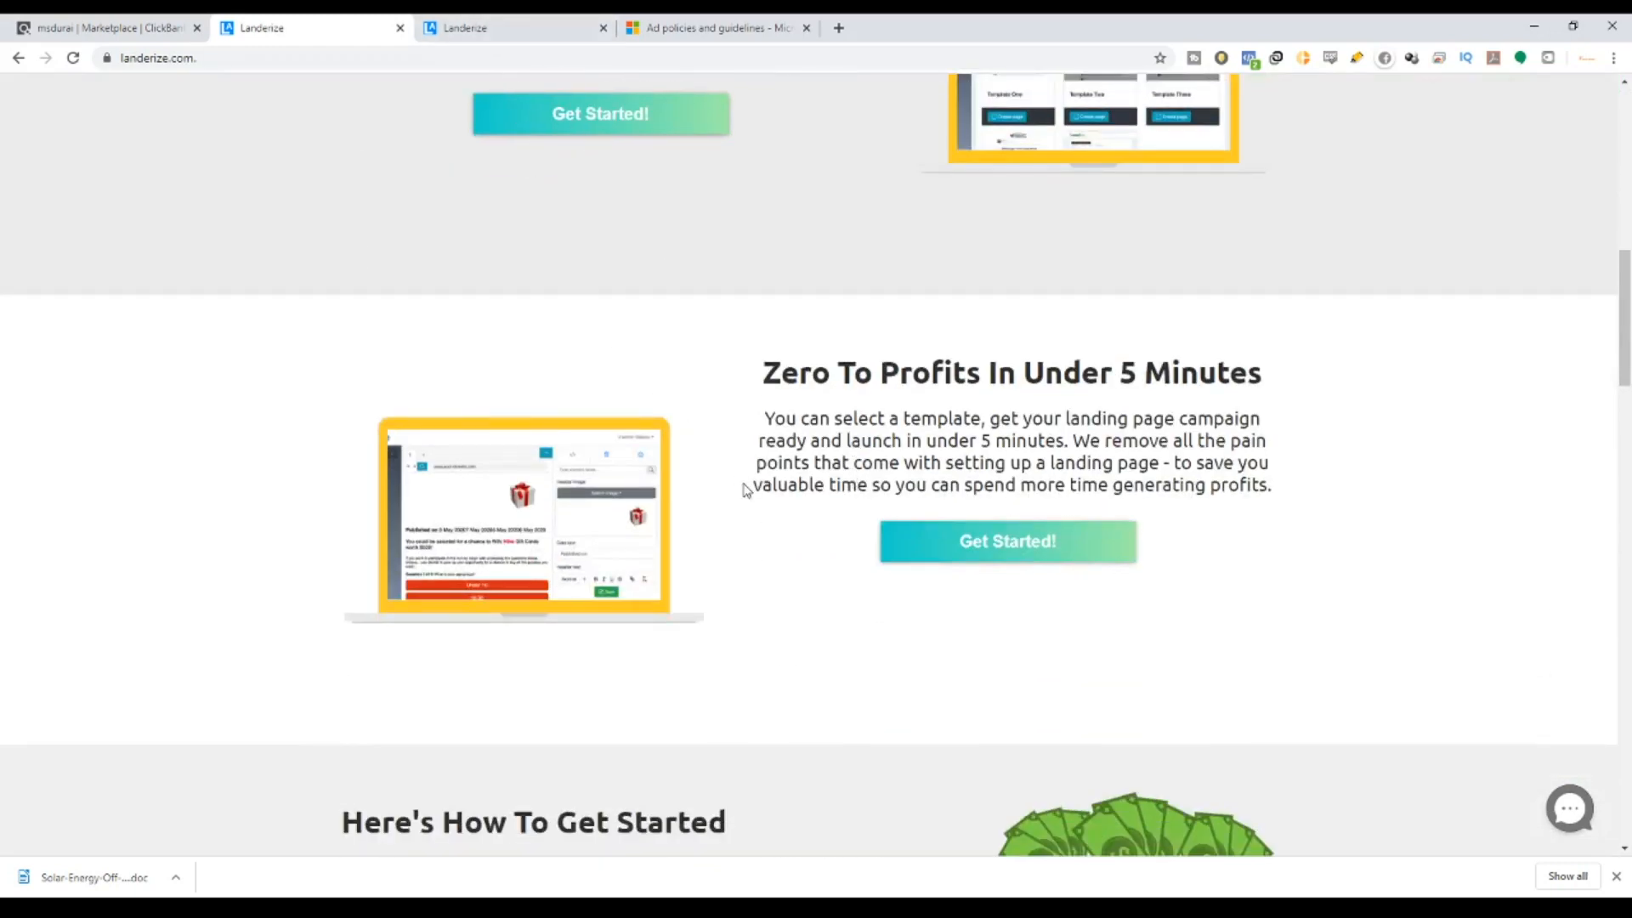
{"action": "scroll", "coordinate": [745, 490], "scroll_direction": "up", "scroll_amount": 1}
{"action": "scroll", "coordinate": [745, 490], "scroll_direction": "up", "scroll_amount": 8}
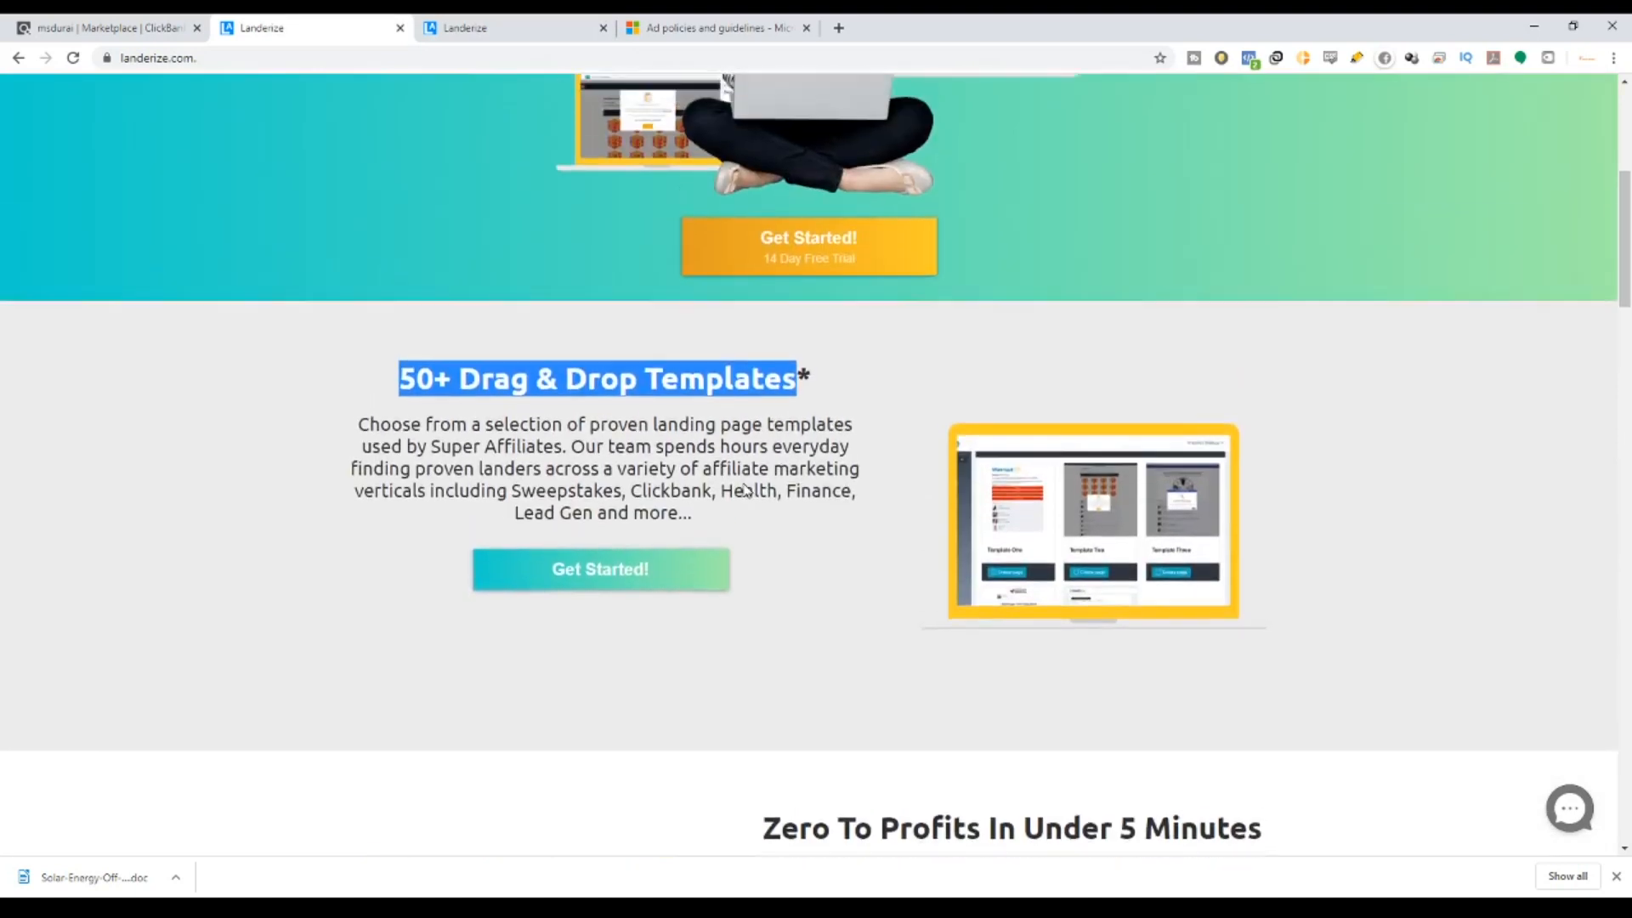
{"action": "scroll", "coordinate": [994, 340], "scroll_direction": "up", "scroll_amount": 2}
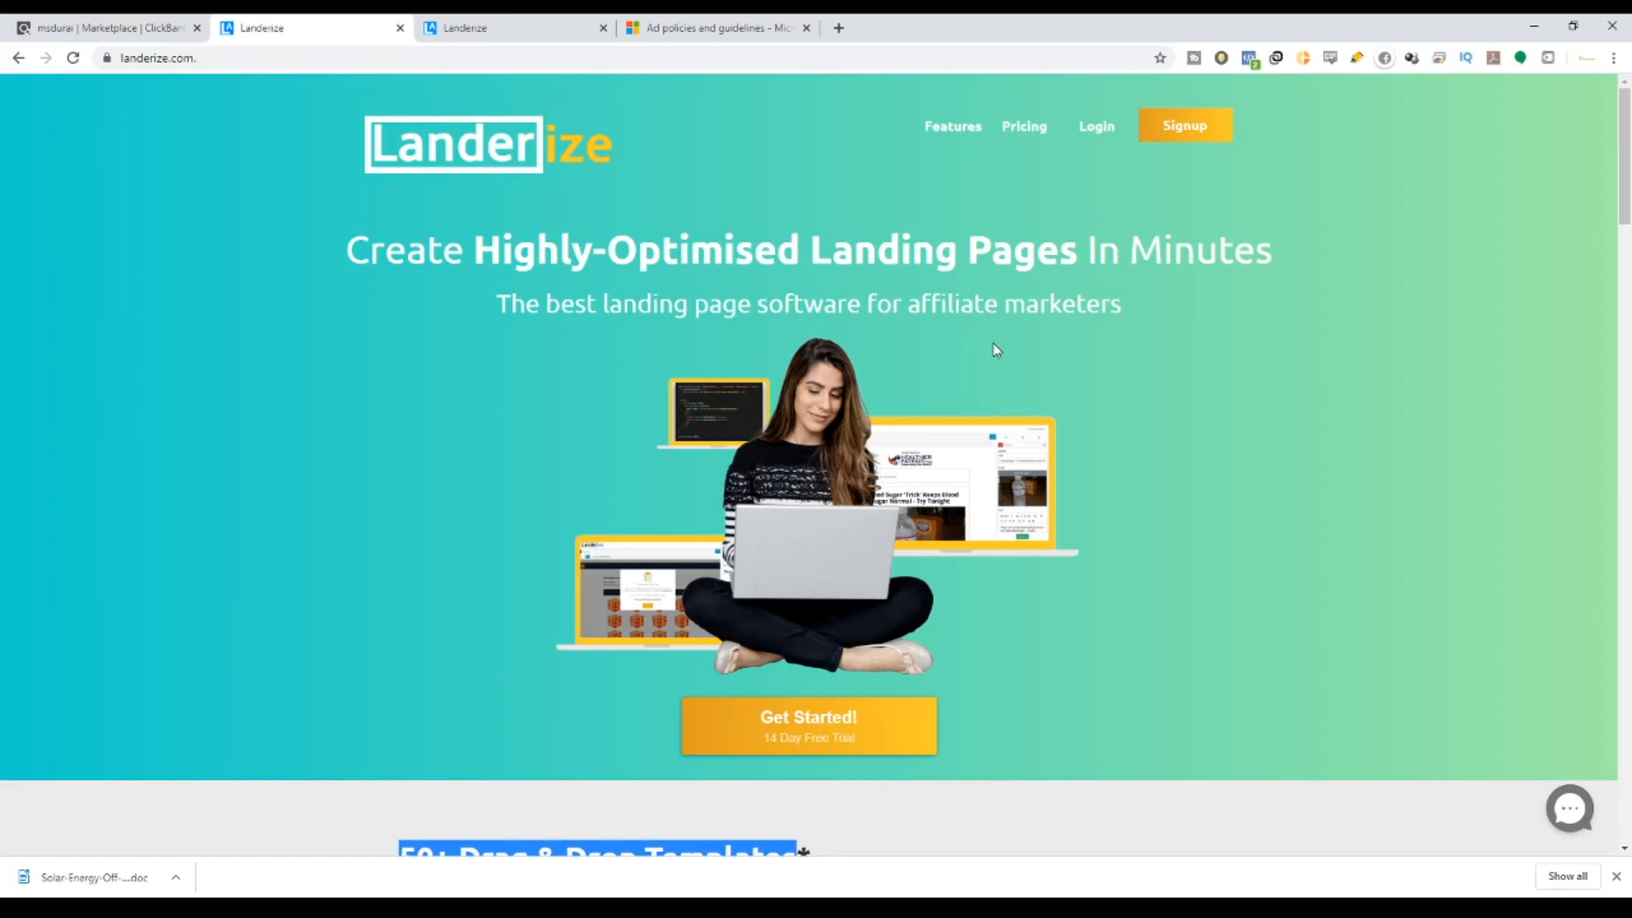
Deselect the homepage text, dismiss Chrome's download shelf, and go back to the popularity-sorted Marketplace tab.
{"action": "left_click", "coordinate": [1179, 306]}
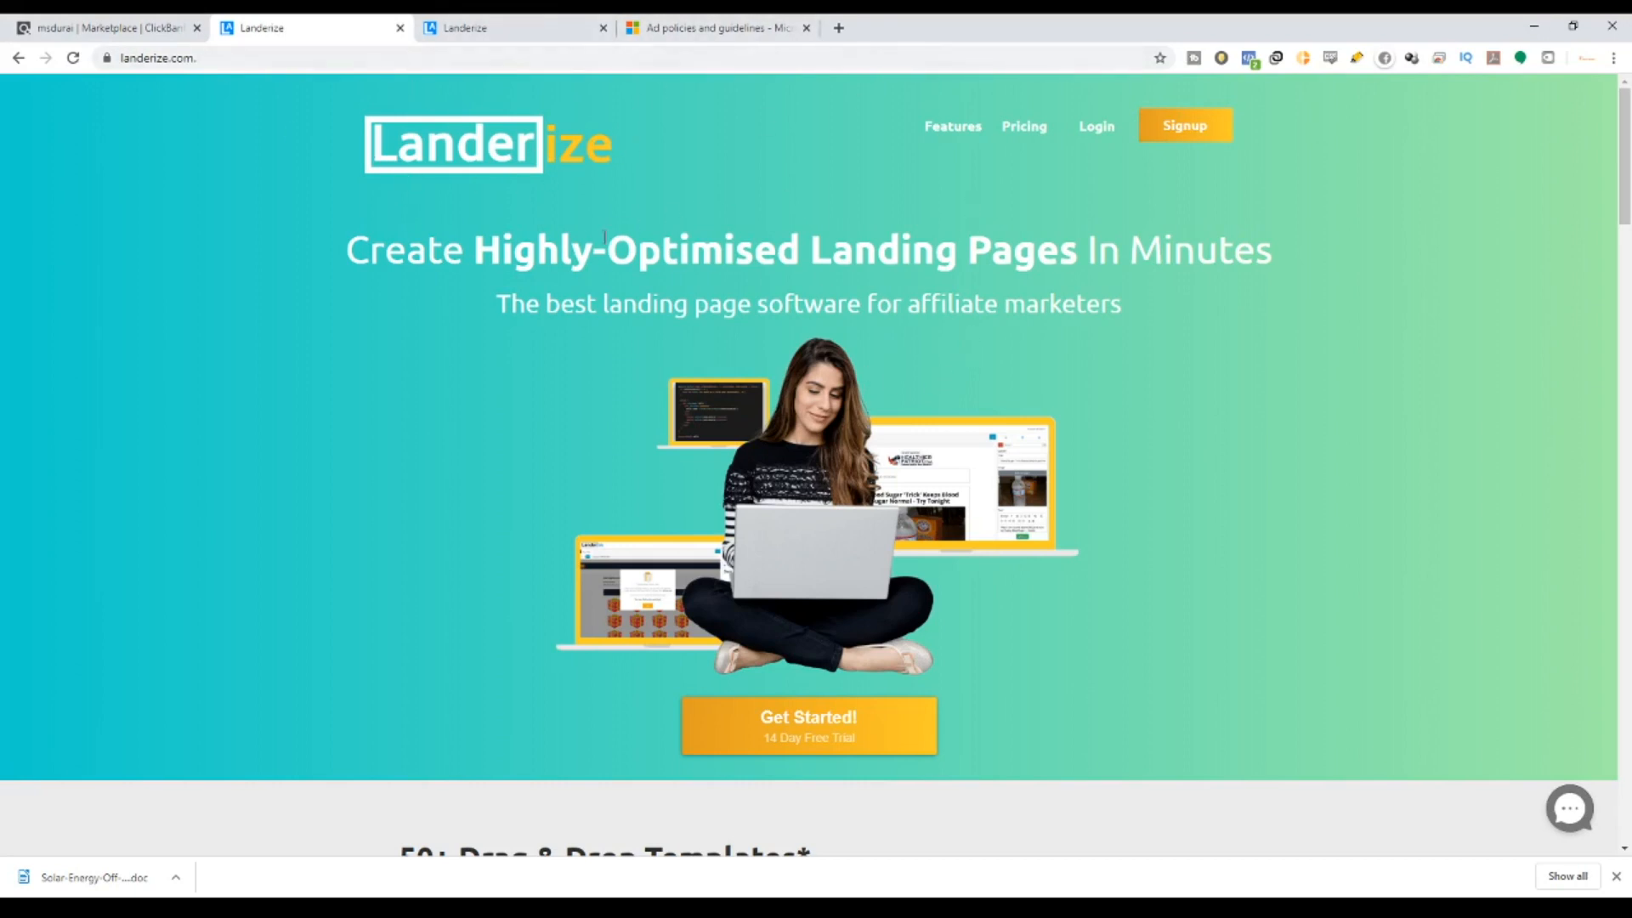
{"action": "scroll", "coordinate": [955, 604], "scroll_direction": "down", "scroll_amount": 1}
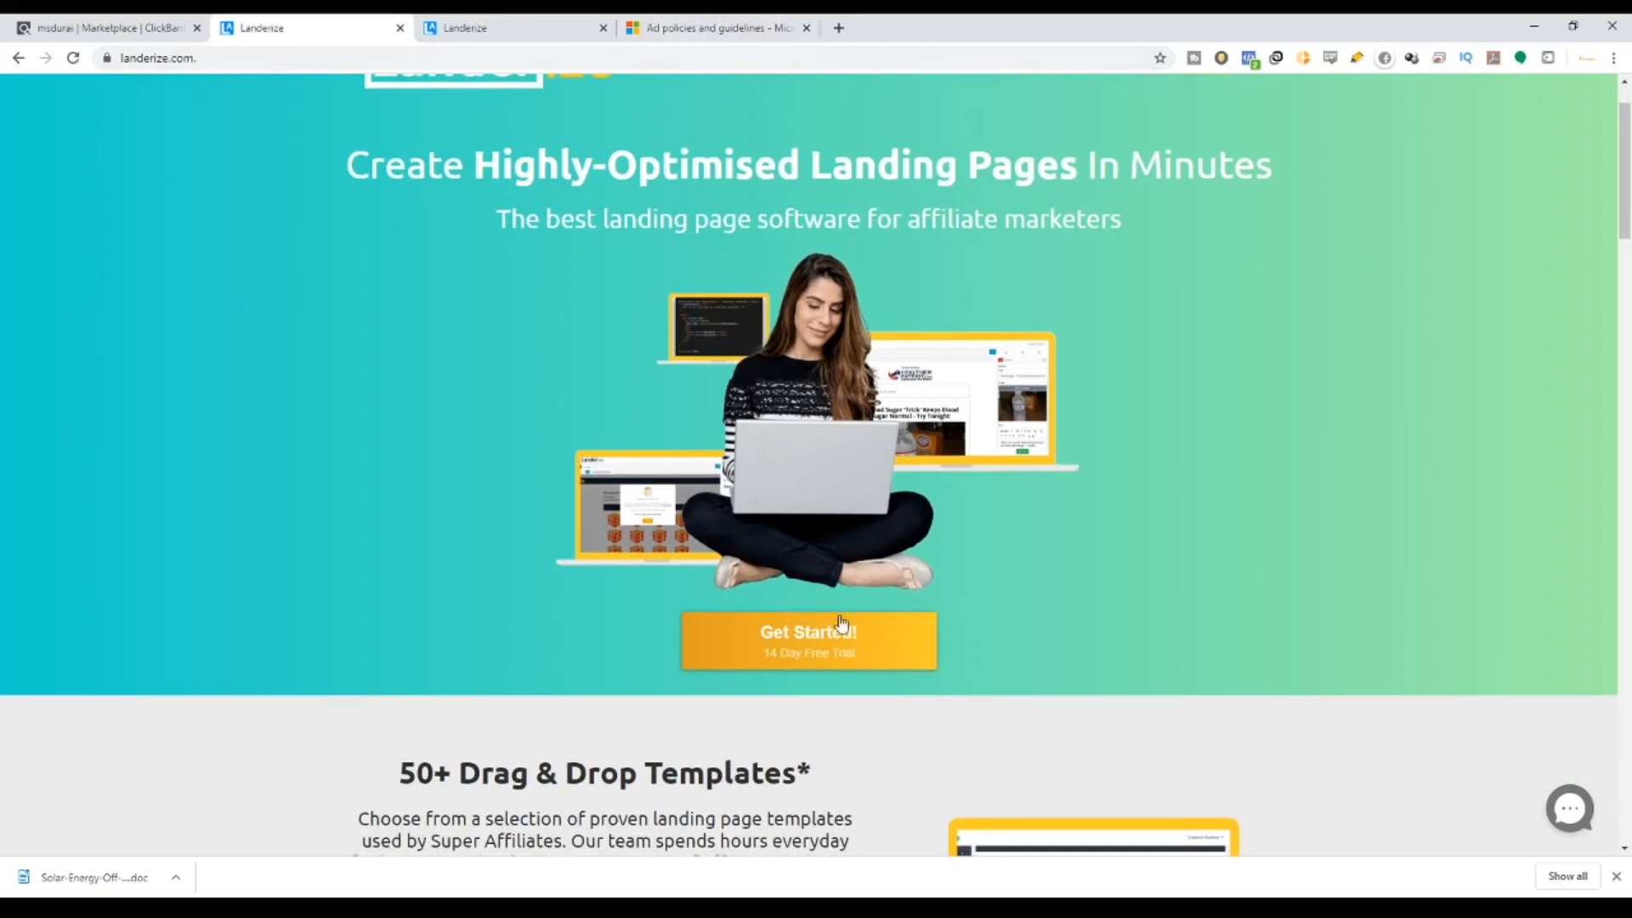
{"action": "scroll", "coordinate": [841, 625], "scroll_direction": "down", "scroll_amount": 1}
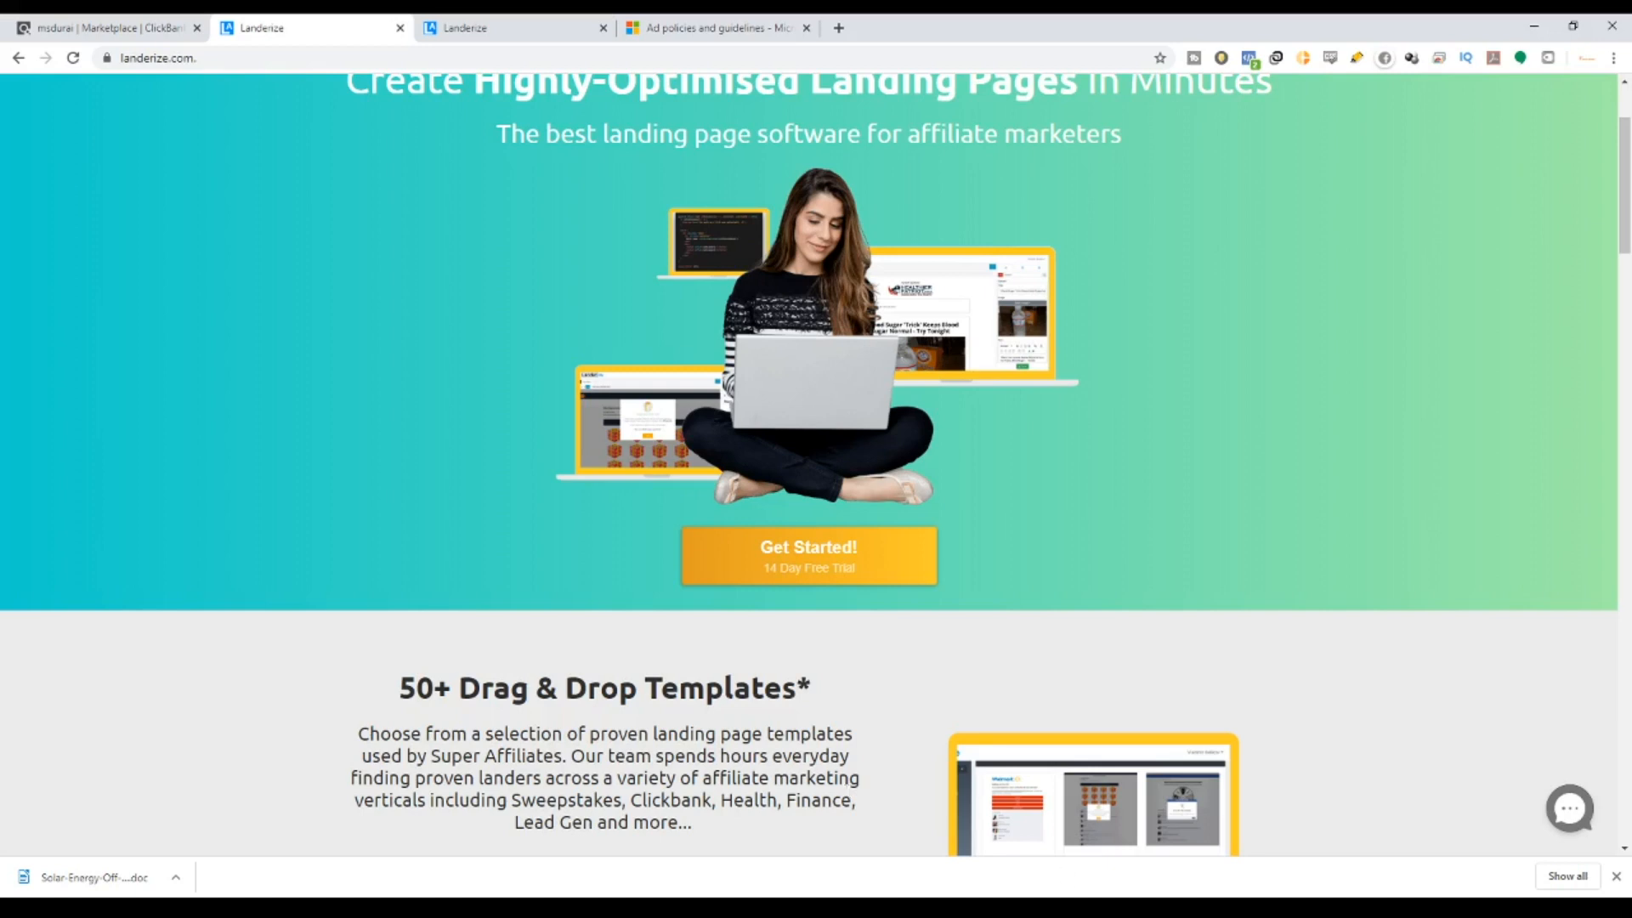
{"action": "left_click", "coordinate": [1615, 877]}
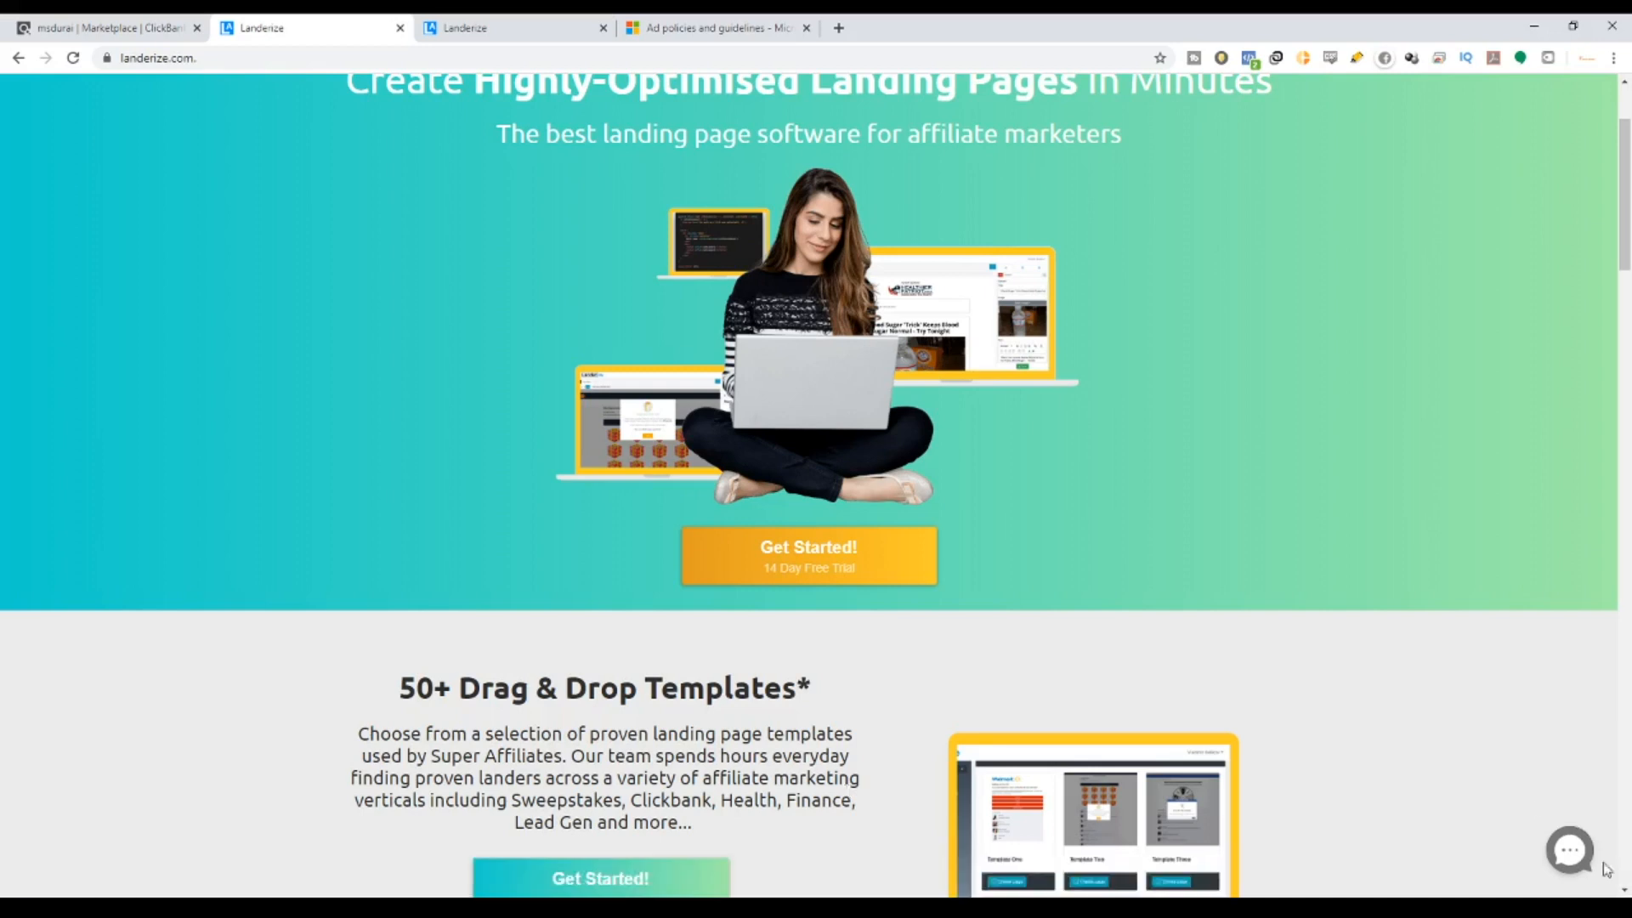
{"action": "left_click", "coordinate": [135, 18]}
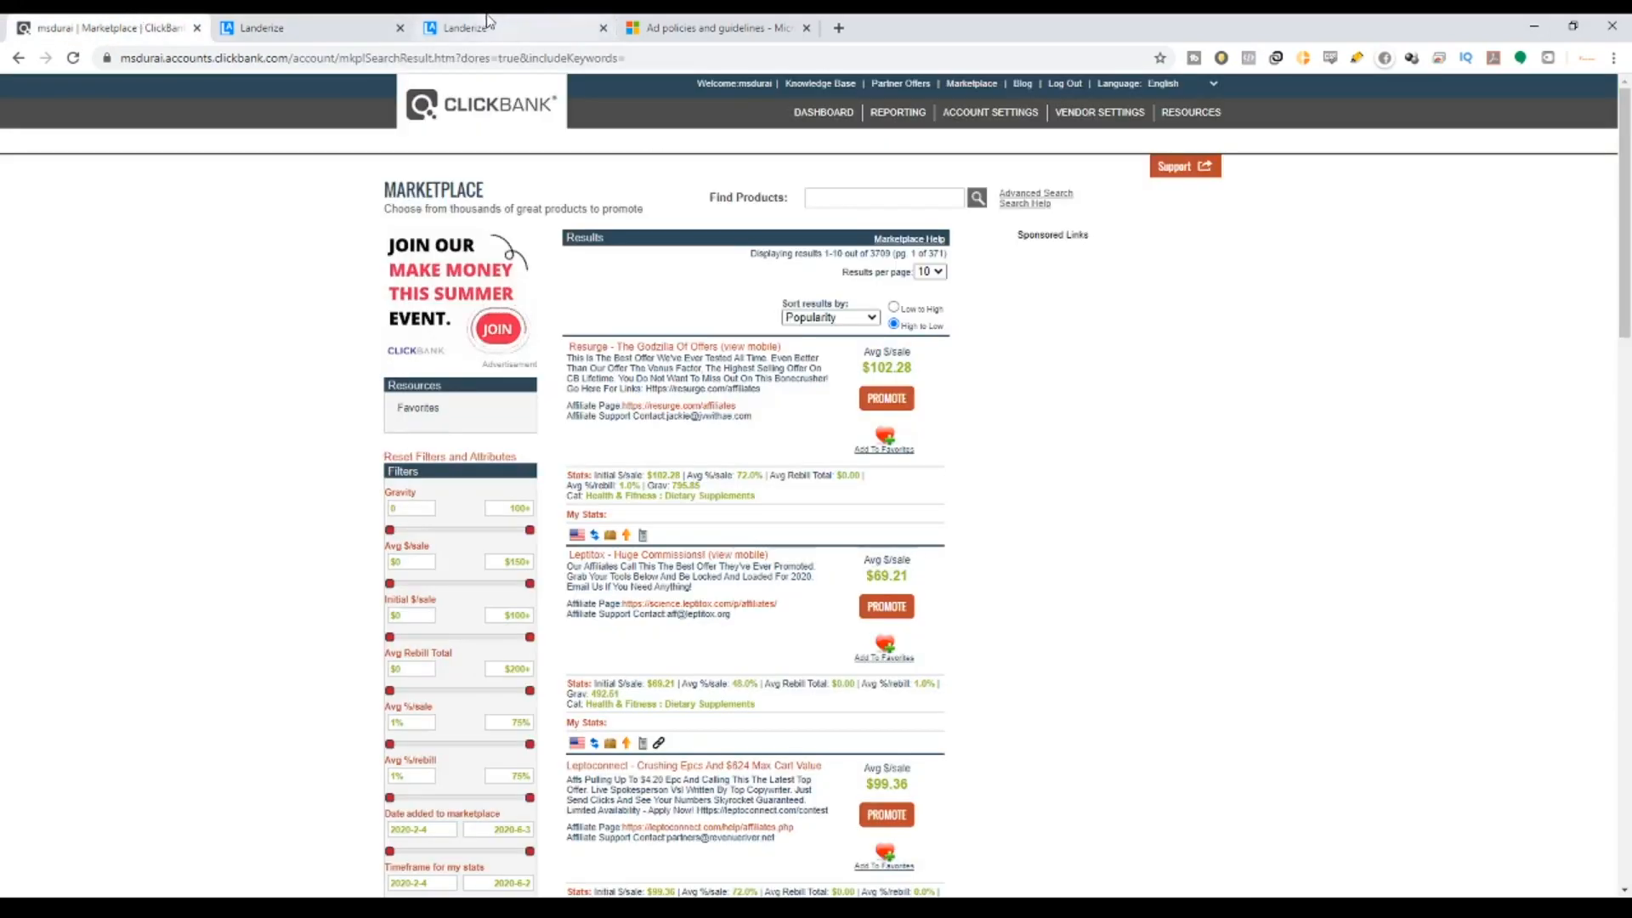
Go to page 2 of the ClickBank Marketplace results.
{"action": "left_click", "coordinate": [772, 25]}
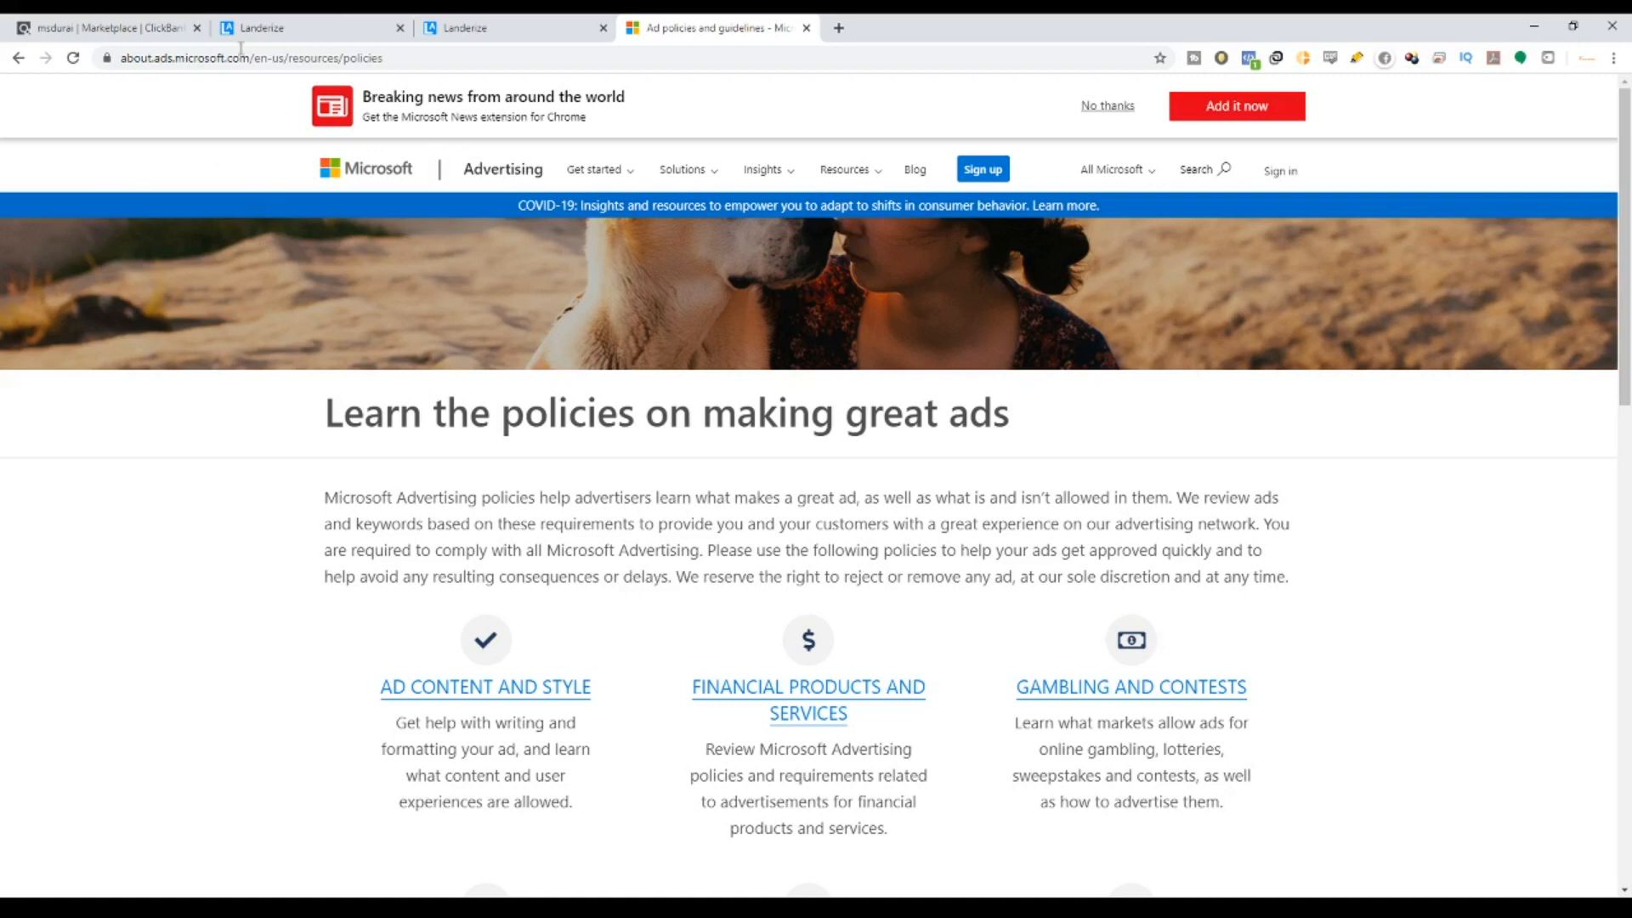
{"action": "left_click", "coordinate": [122, 20]}
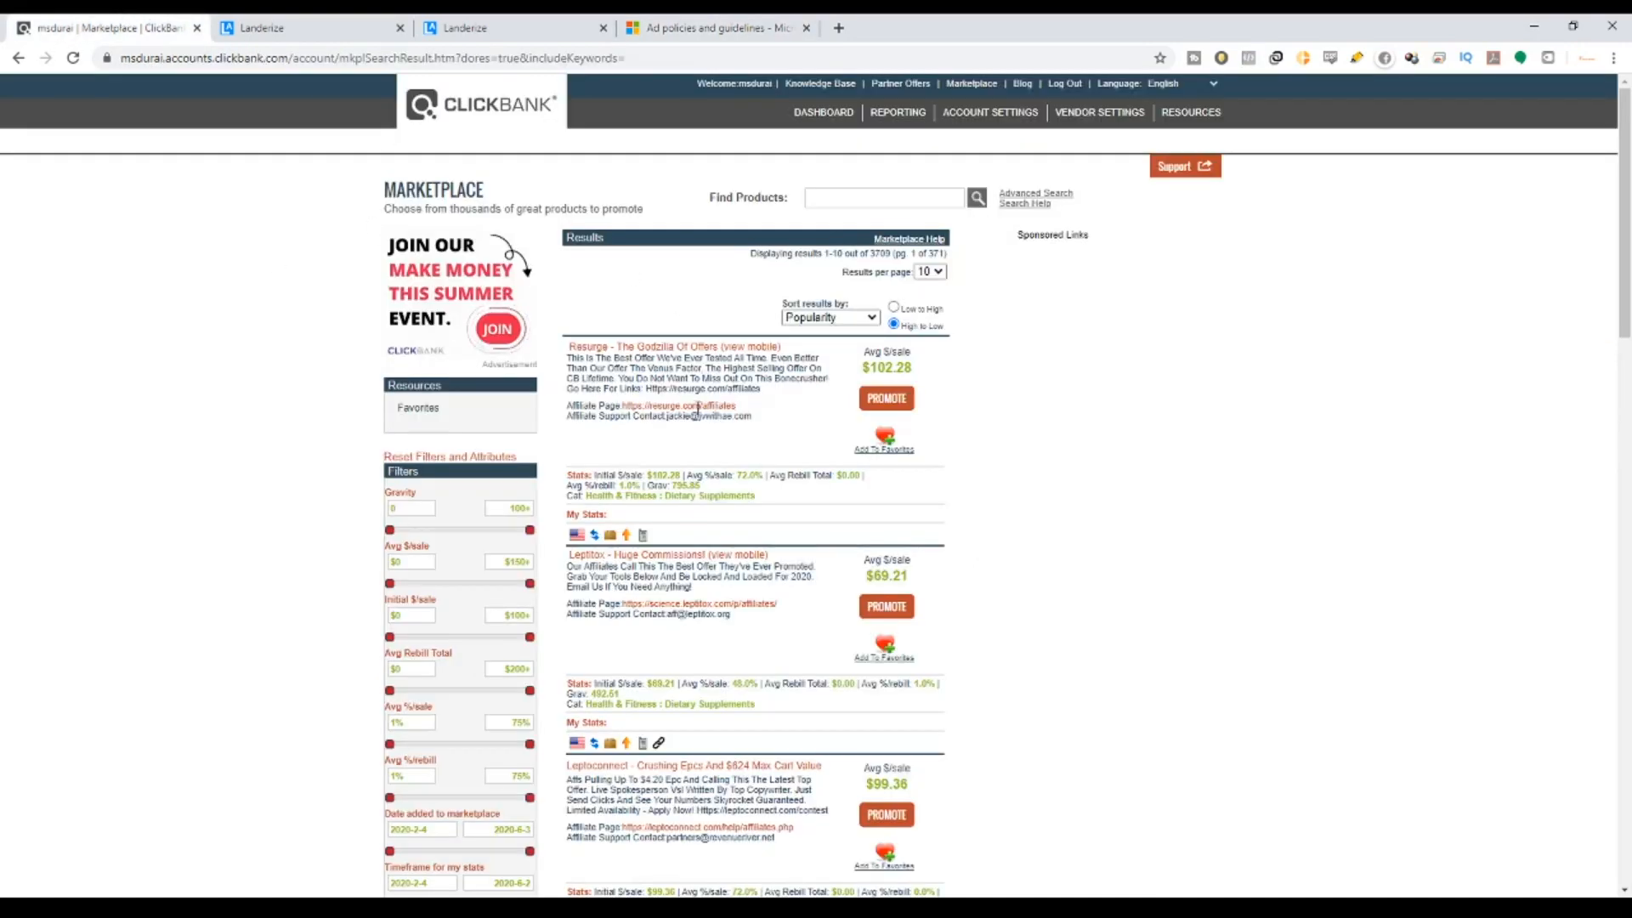
{"action": "scroll", "coordinate": [671, 319], "scroll_direction": "down", "scroll_amount": 1}
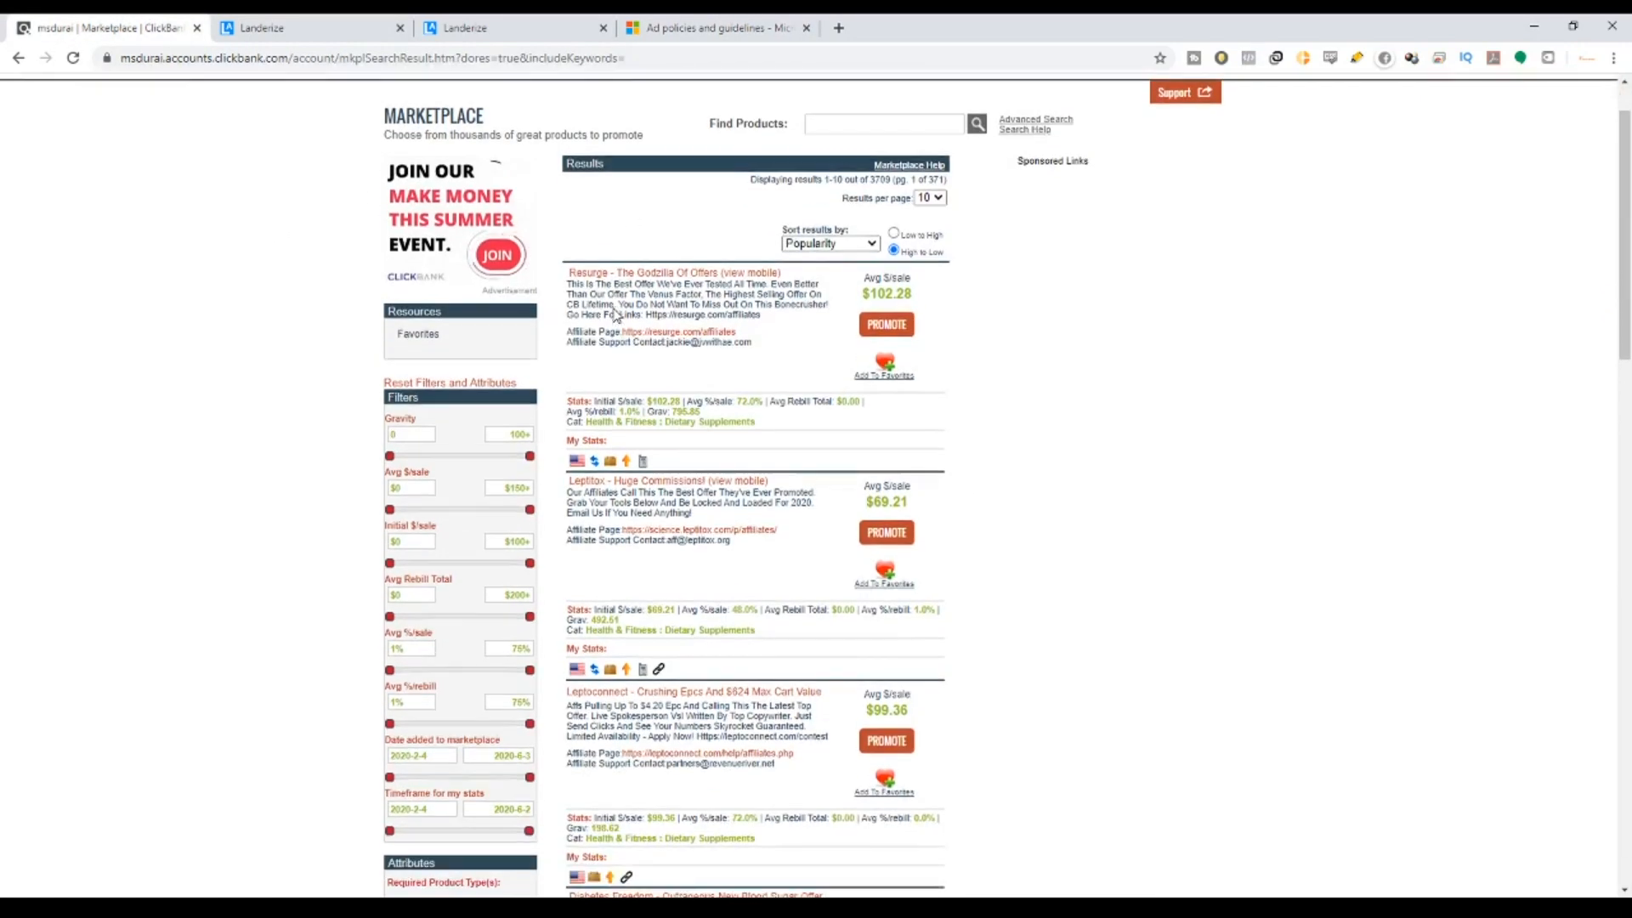
{"action": "scroll", "coordinate": [646, 276], "scroll_direction": "down", "scroll_amount": 10}
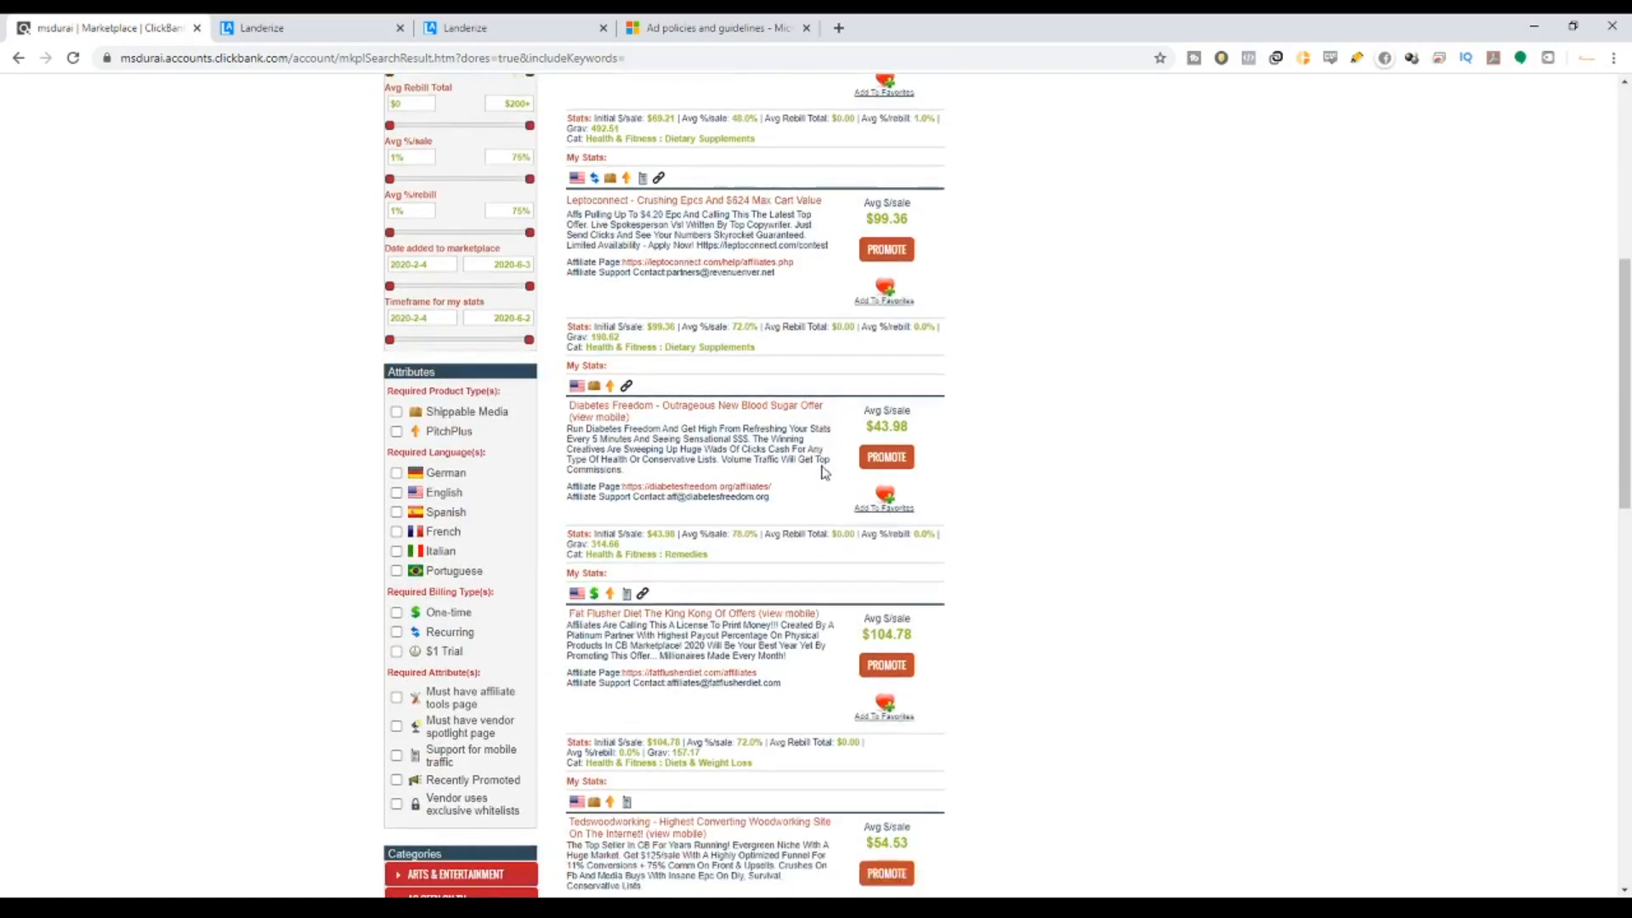
{"action": "scroll", "coordinate": [812, 473], "scroll_direction": "down", "scroll_amount": 12}
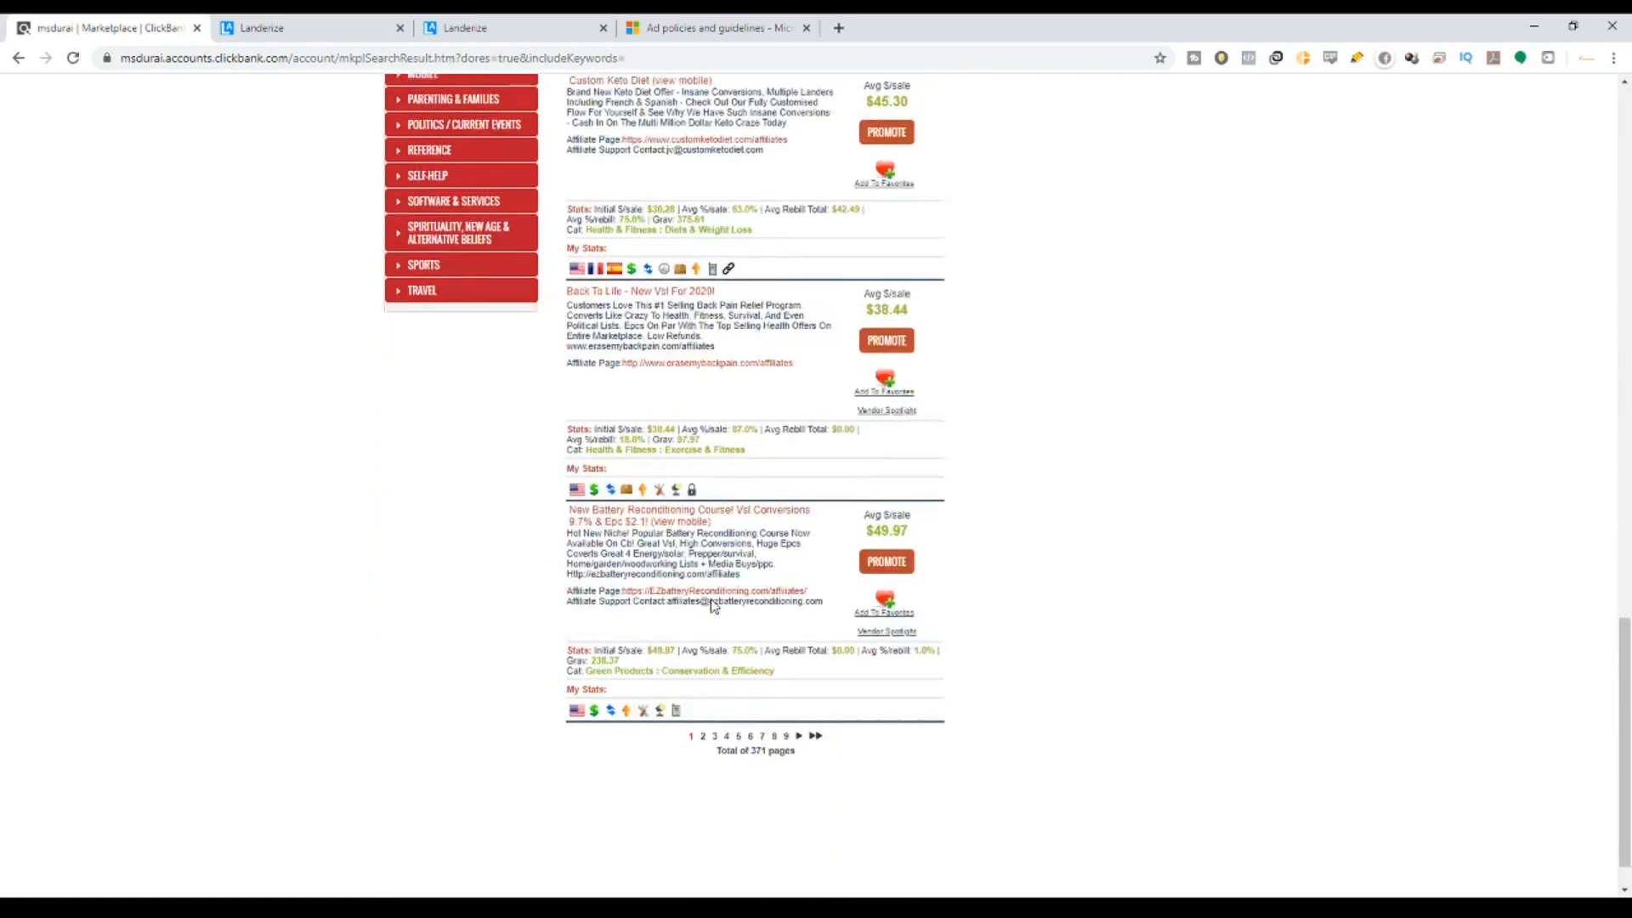
{"action": "left_click", "coordinate": [704, 685]}
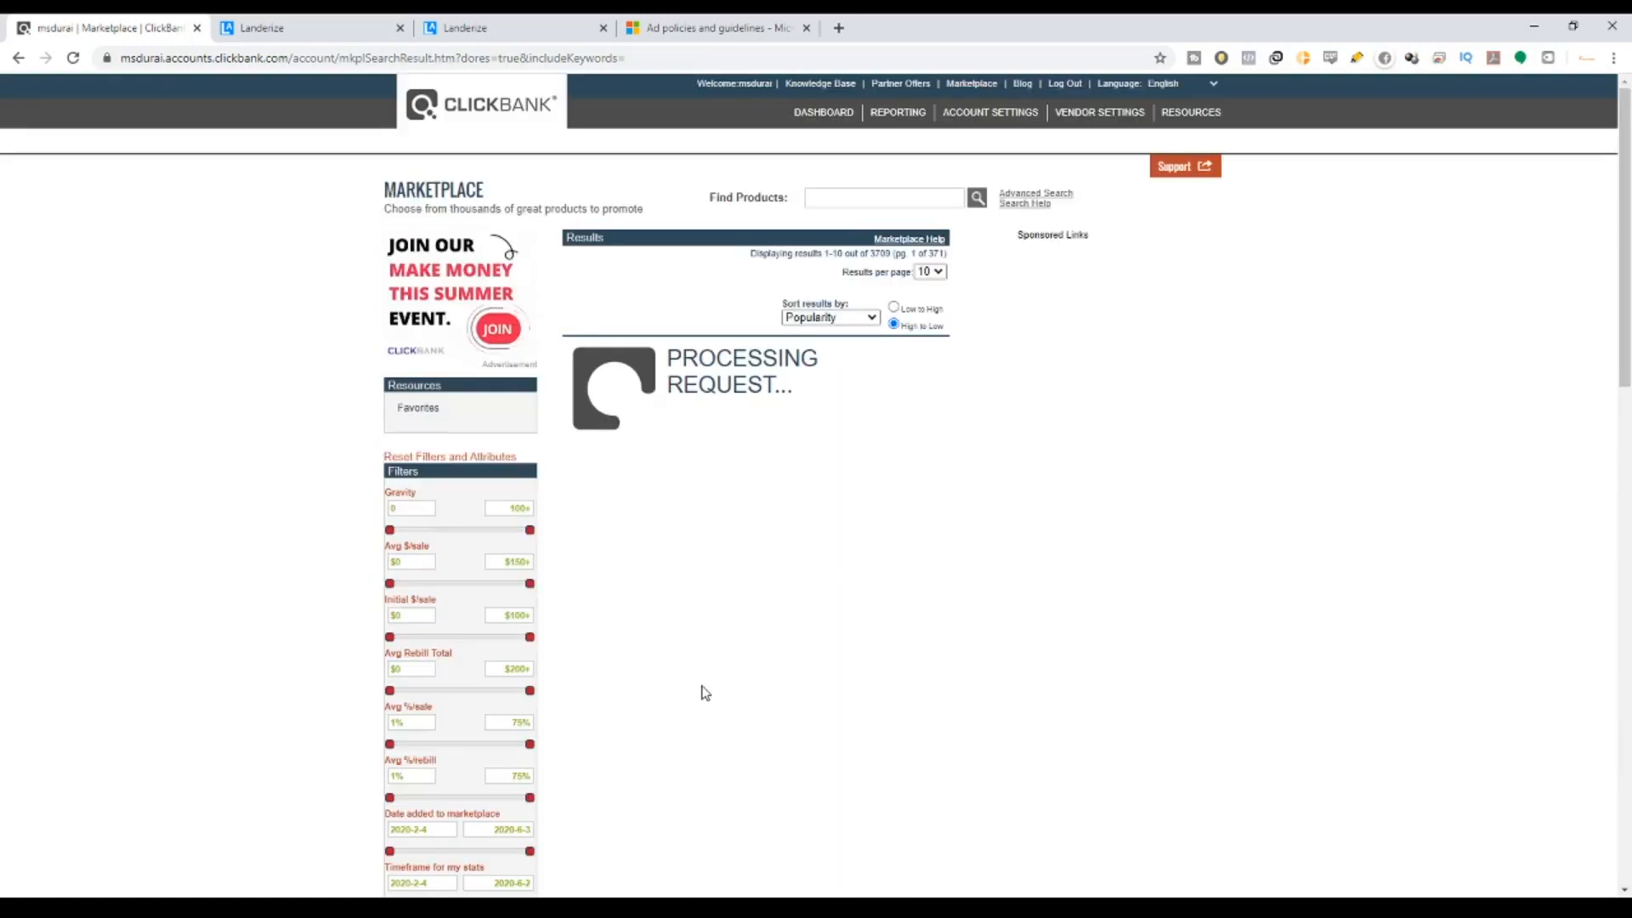
Open the CB University offer and its Affiliate Page in new tabs.
{"action": "scroll", "coordinate": [680, 569], "scroll_direction": "down", "scroll_amount": 1}
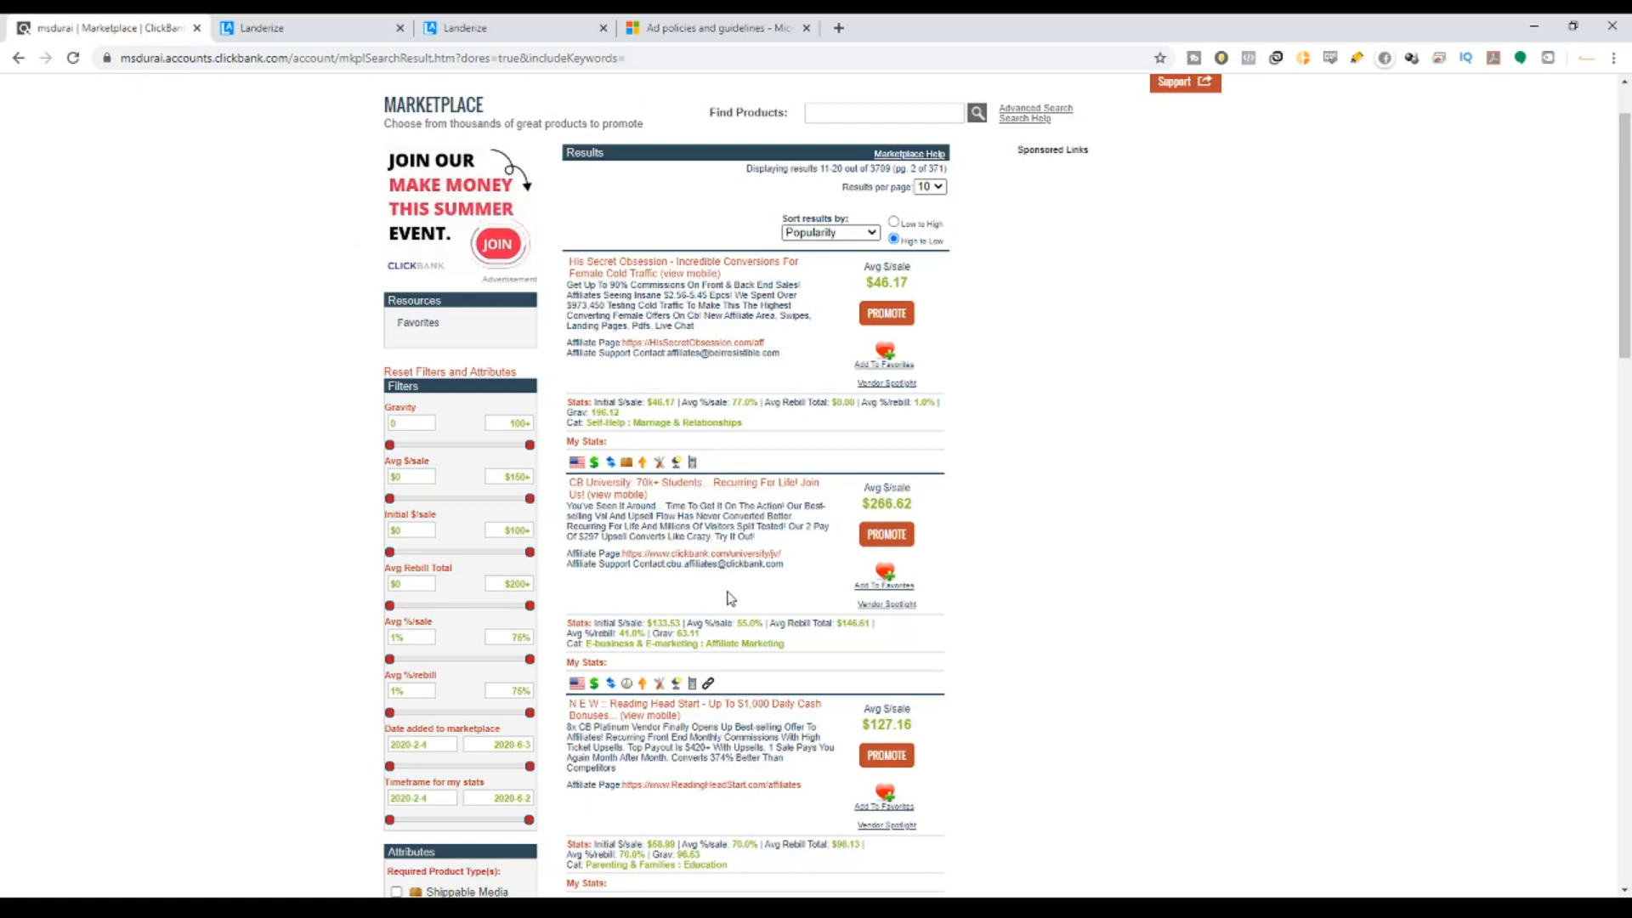
{"action": "middle_click", "coordinate": [753, 489]}
{"action": "middle_click", "coordinate": [748, 554]}
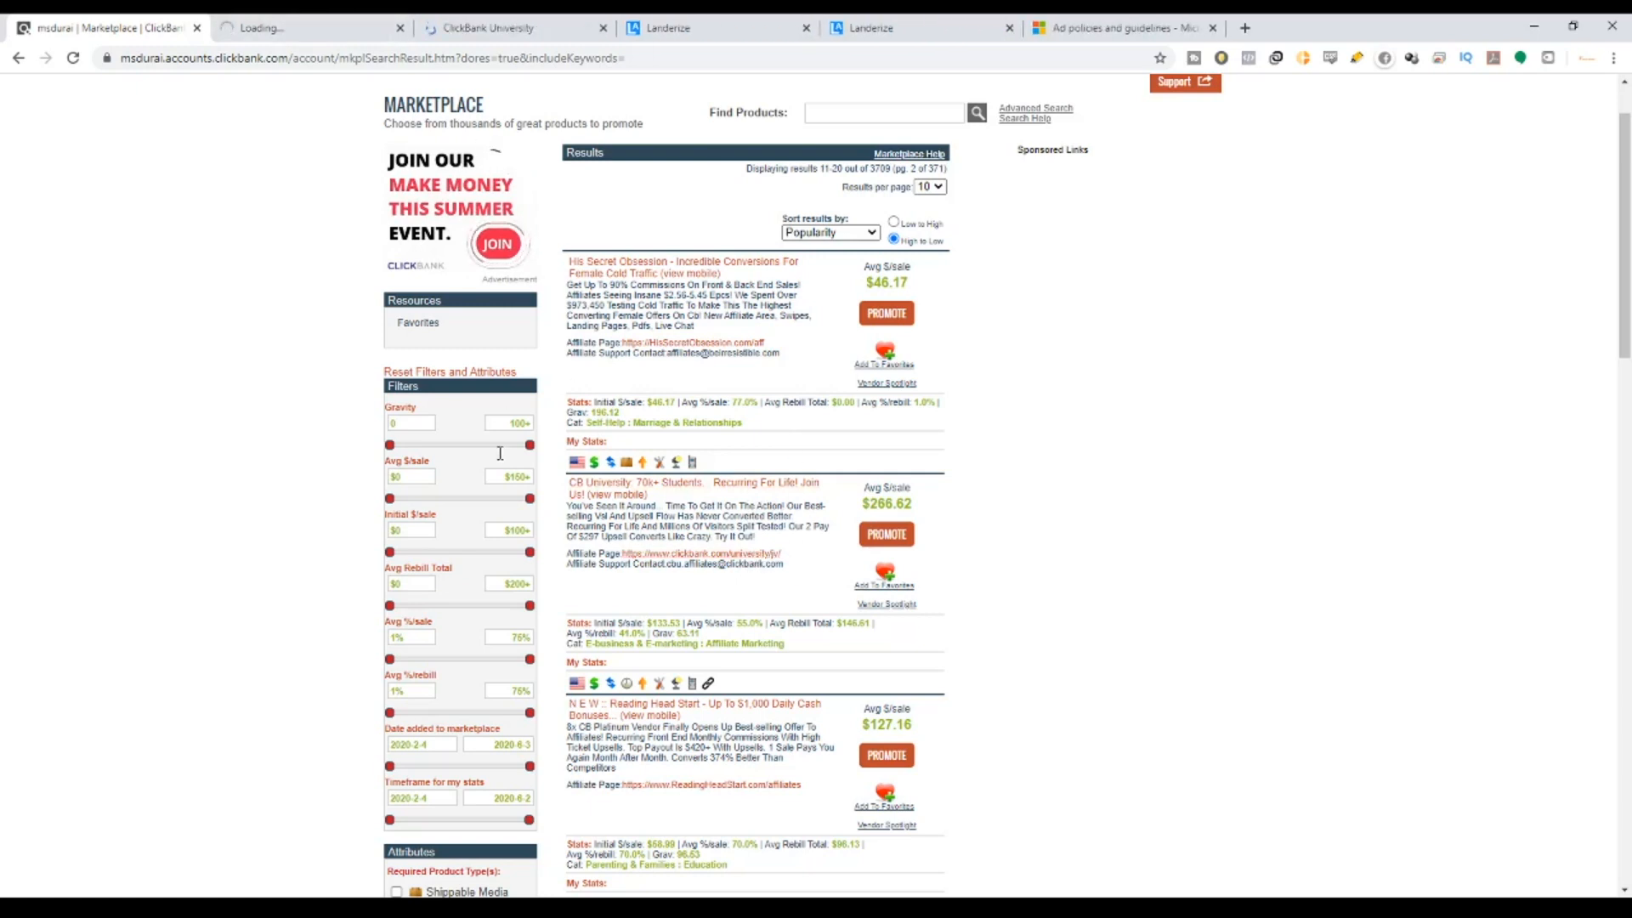
Look over the ClickBank University offer page, then scroll the affiliate JV page to its sign-up form.
{"action": "left_click", "coordinate": [320, 26]}
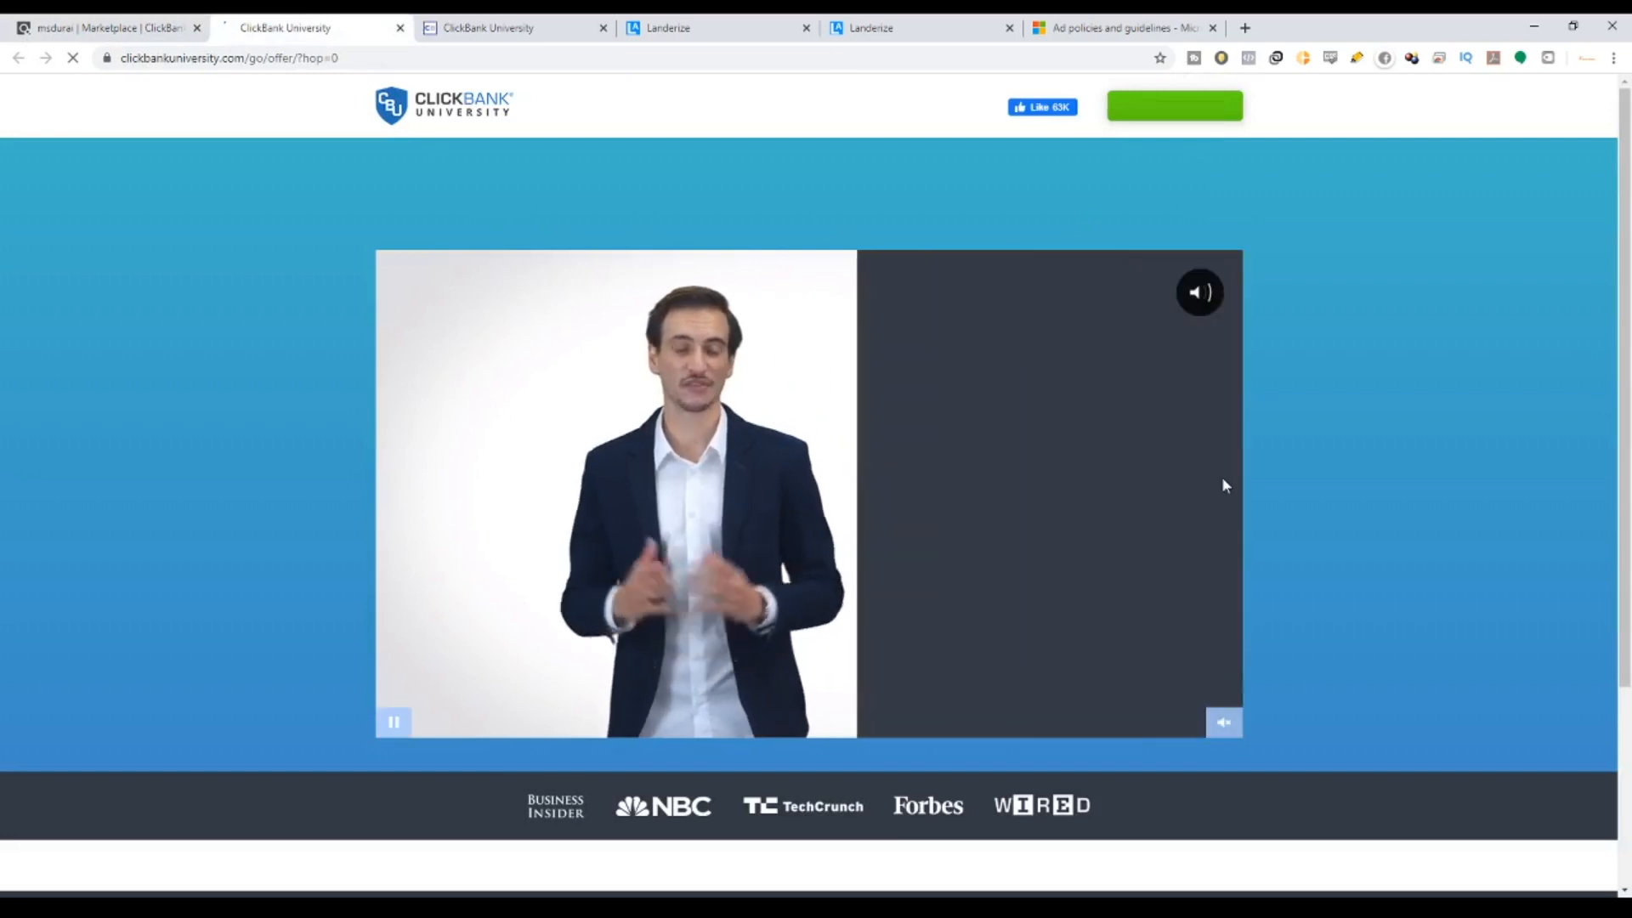
{"action": "scroll", "coordinate": [1318, 541], "scroll_direction": "down", "scroll_amount": 3}
{"action": "scroll", "coordinate": [844, 308], "scroll_direction": "up", "scroll_amount": 3}
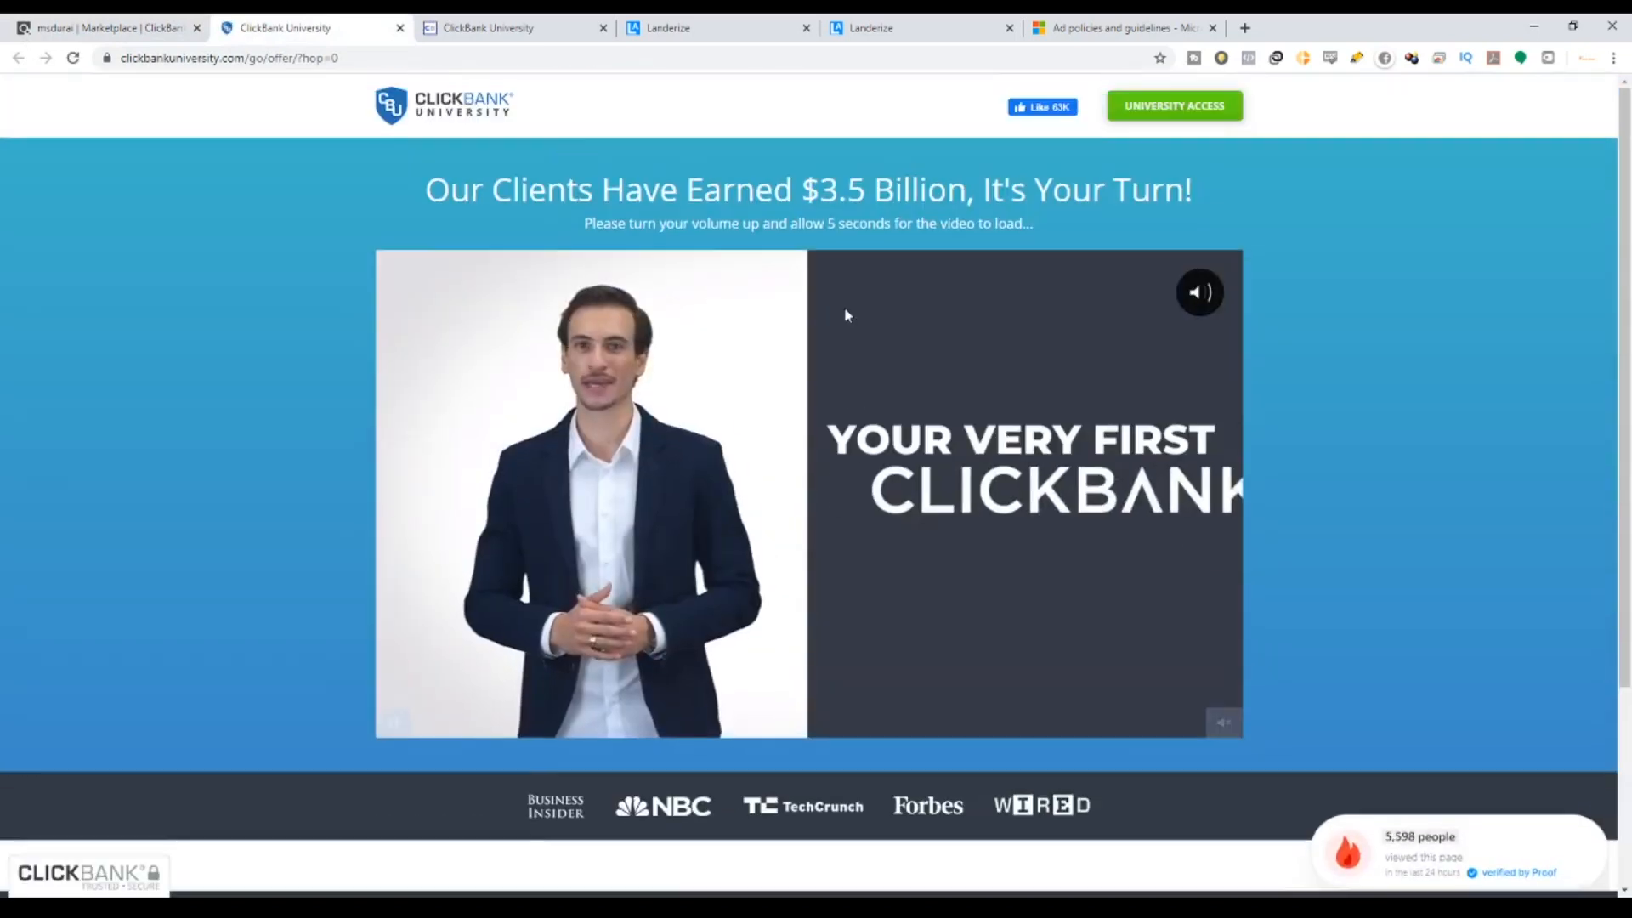
{"action": "left_click", "coordinate": [455, 19]}
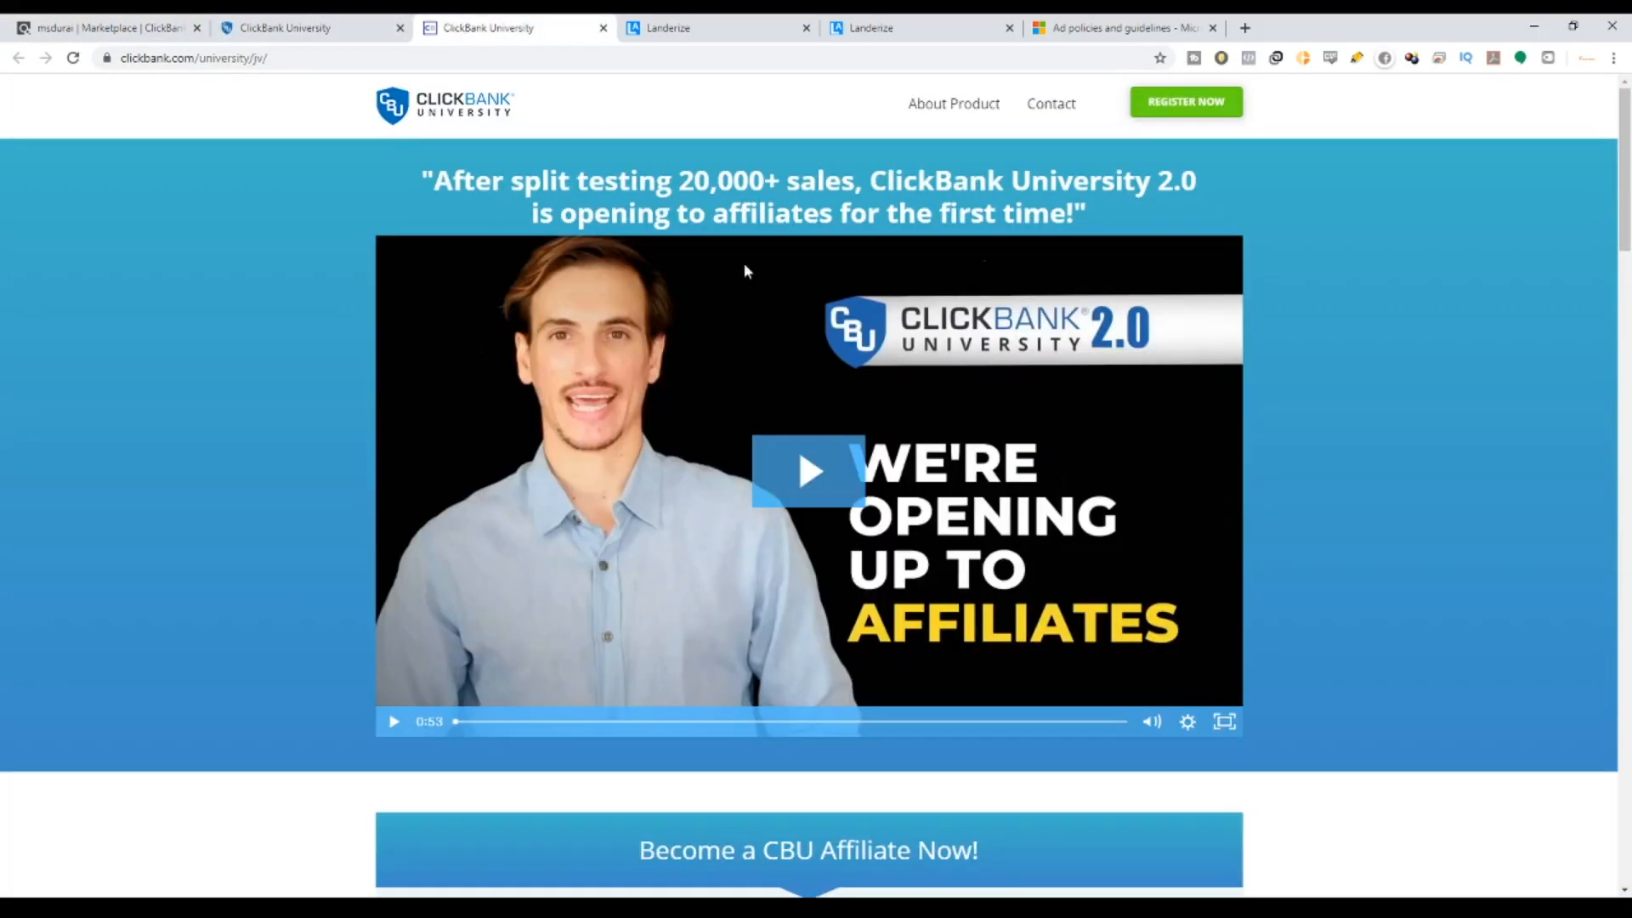
{"action": "scroll", "coordinate": [743, 263], "scroll_direction": "down", "scroll_amount": 6}
{"action": "scroll", "coordinate": [612, 292], "scroll_direction": "down", "scroll_amount": 3}
Enter the affiliate's name, e-mail address and ClickBank ID, and submit BECOME AN AFFILIATE NOW!
{"action": "left_click", "coordinate": [612, 207]}
{"action": "left_click", "coordinate": [607, 244]}
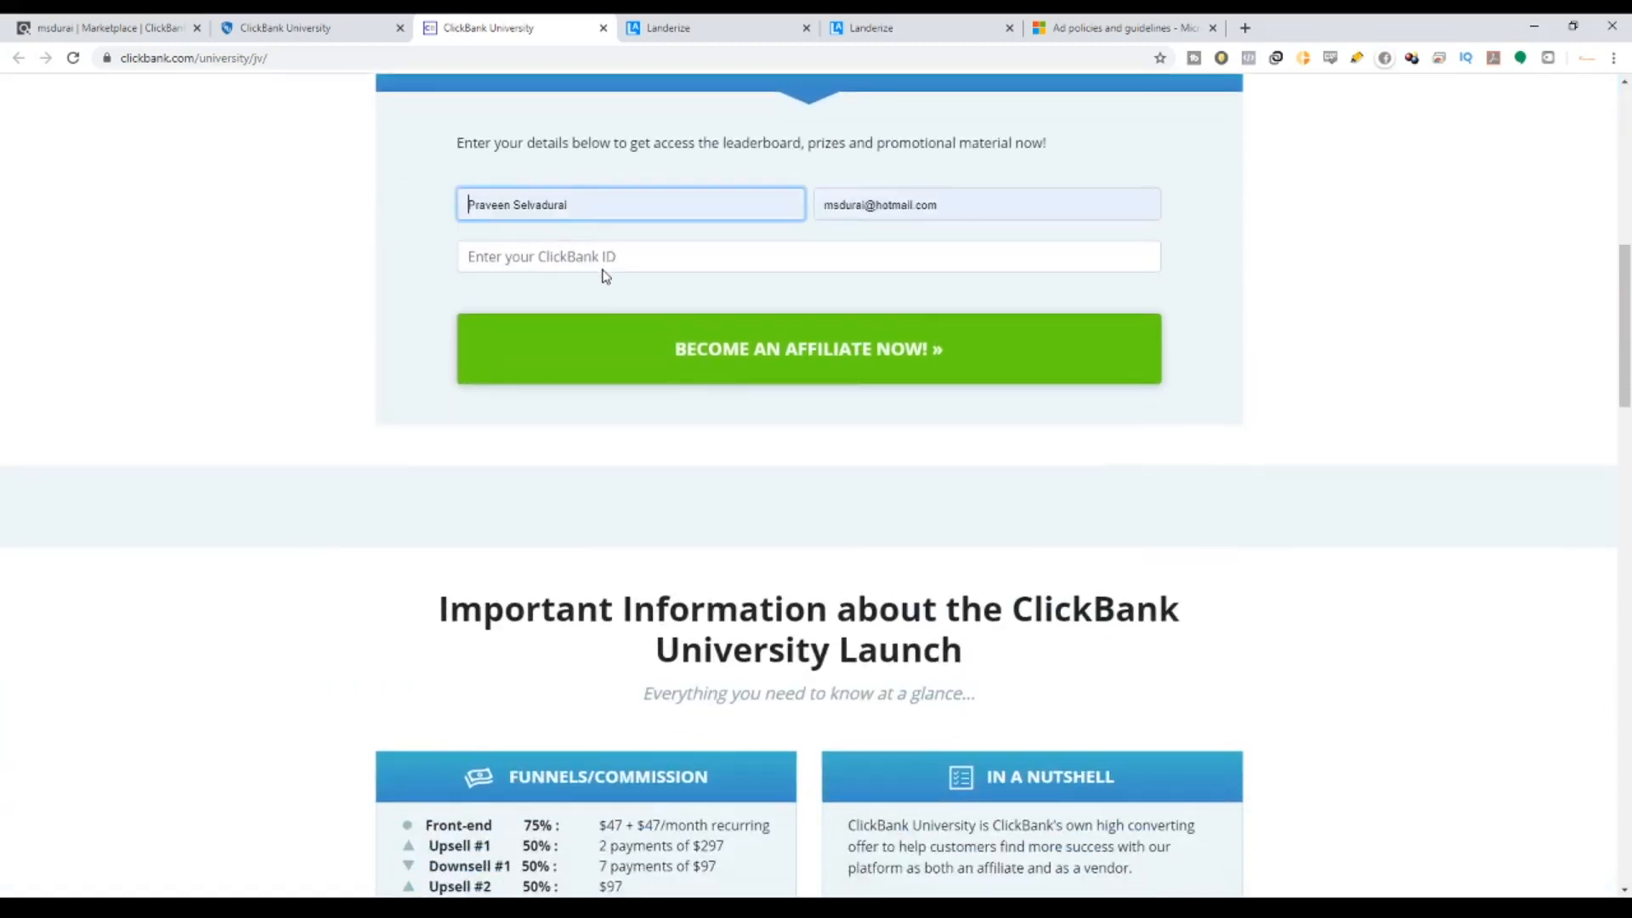
{"action": "scroll", "coordinate": [814, 538], "scroll_direction": "down", "scroll_amount": 15}
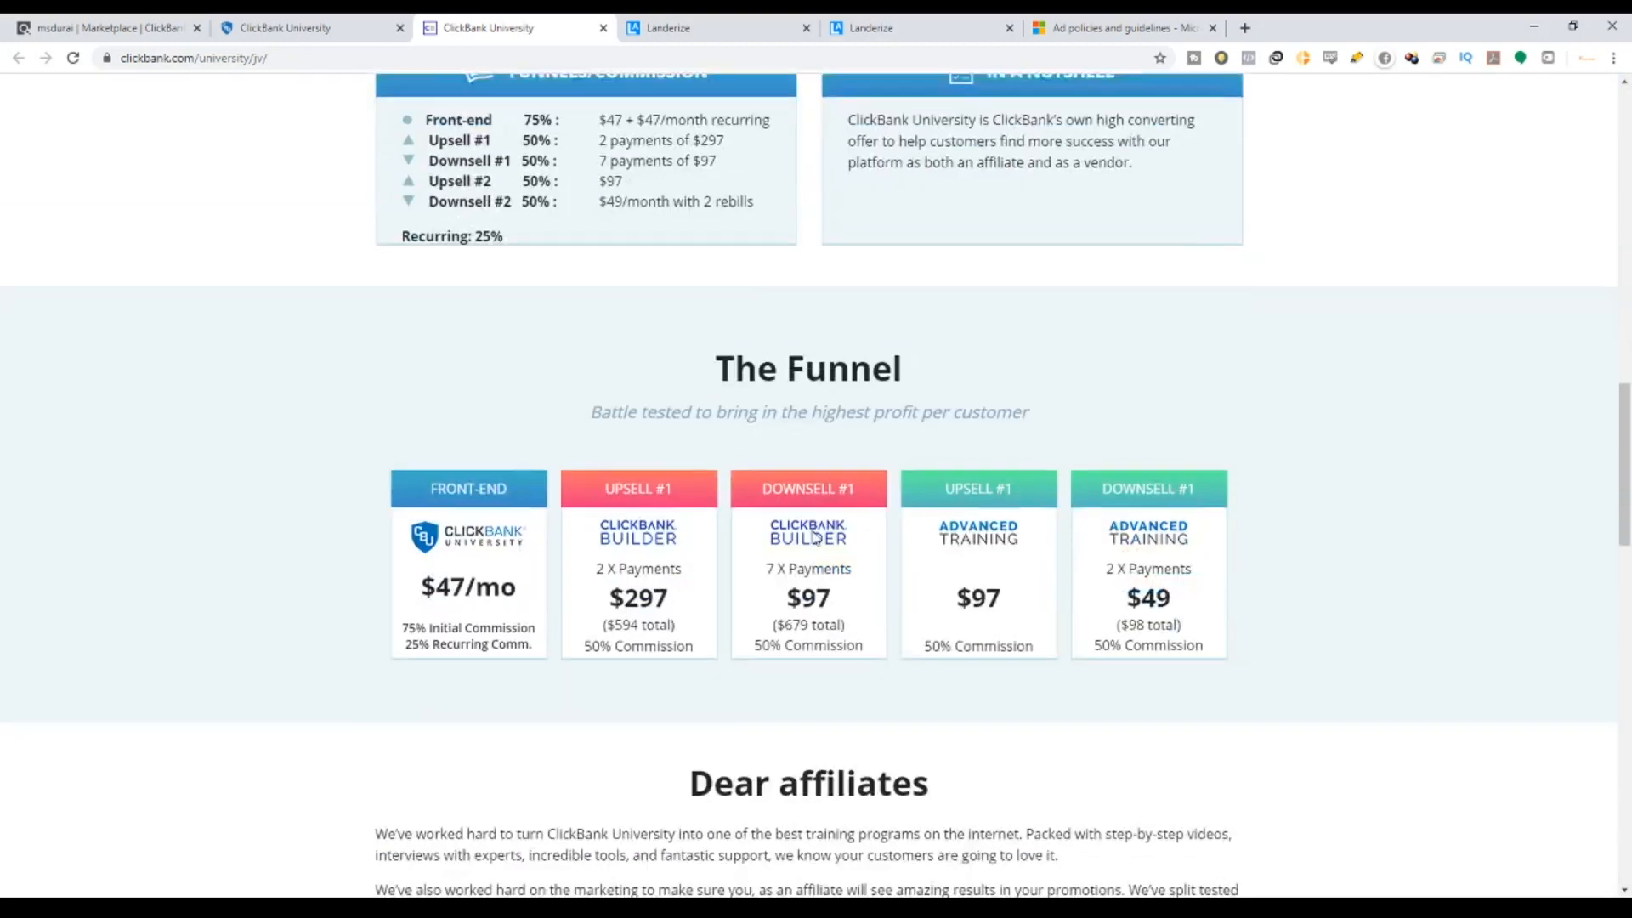
{"action": "scroll", "coordinate": [815, 537], "scroll_direction": "up", "scroll_amount": 7}
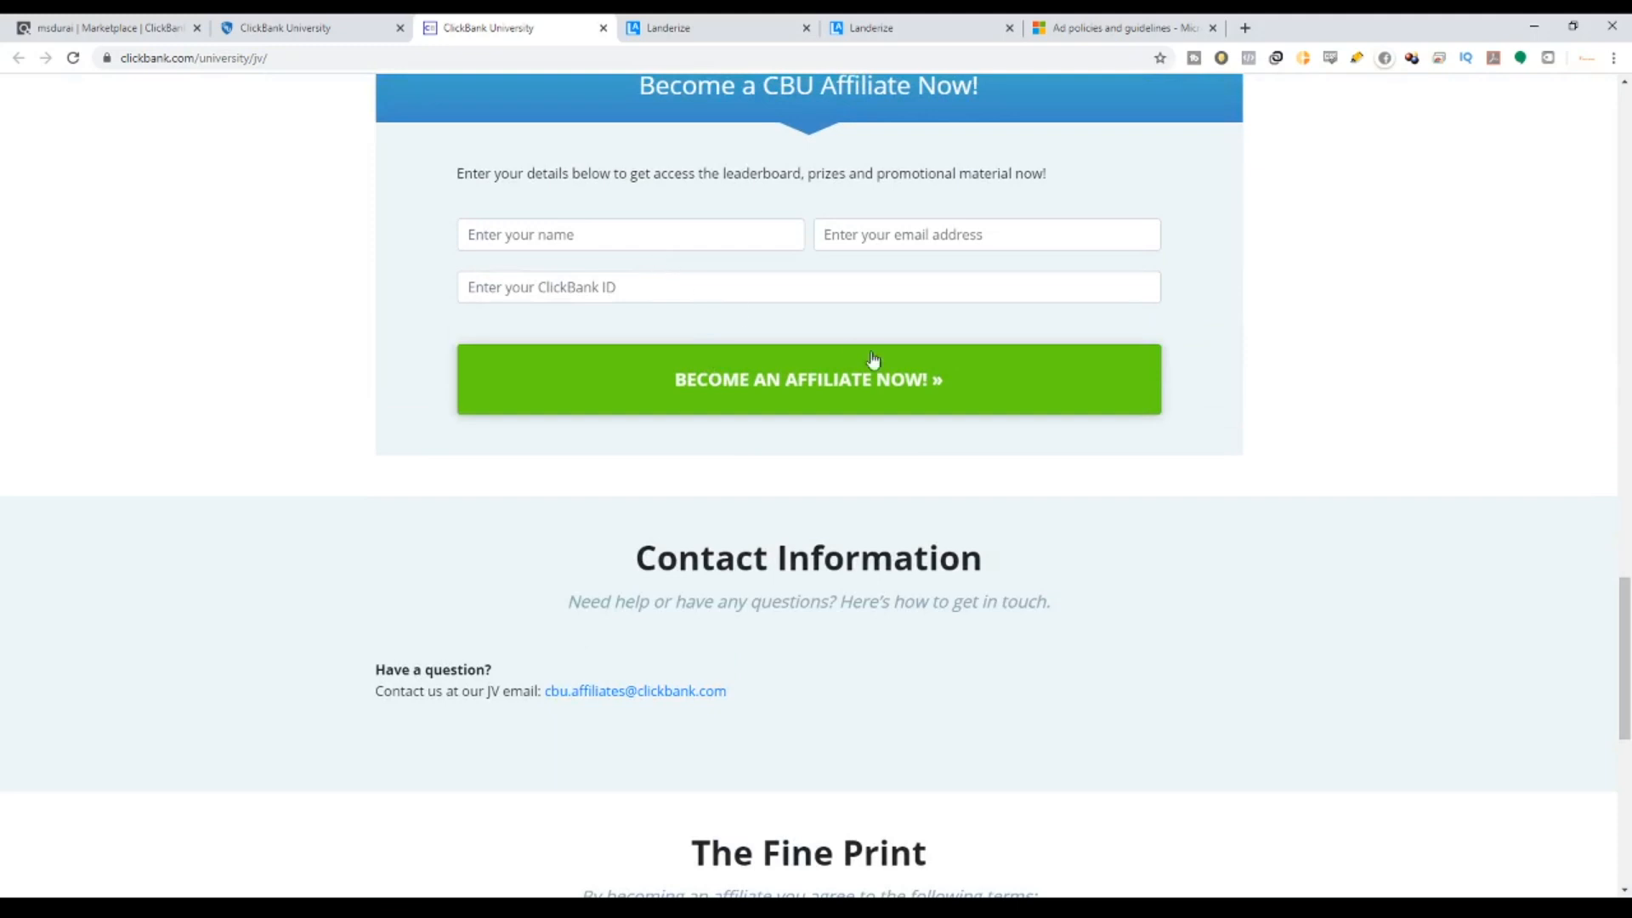
{"action": "left_click", "coordinate": [691, 246]}
{"action": "left_click", "coordinate": [652, 330]}
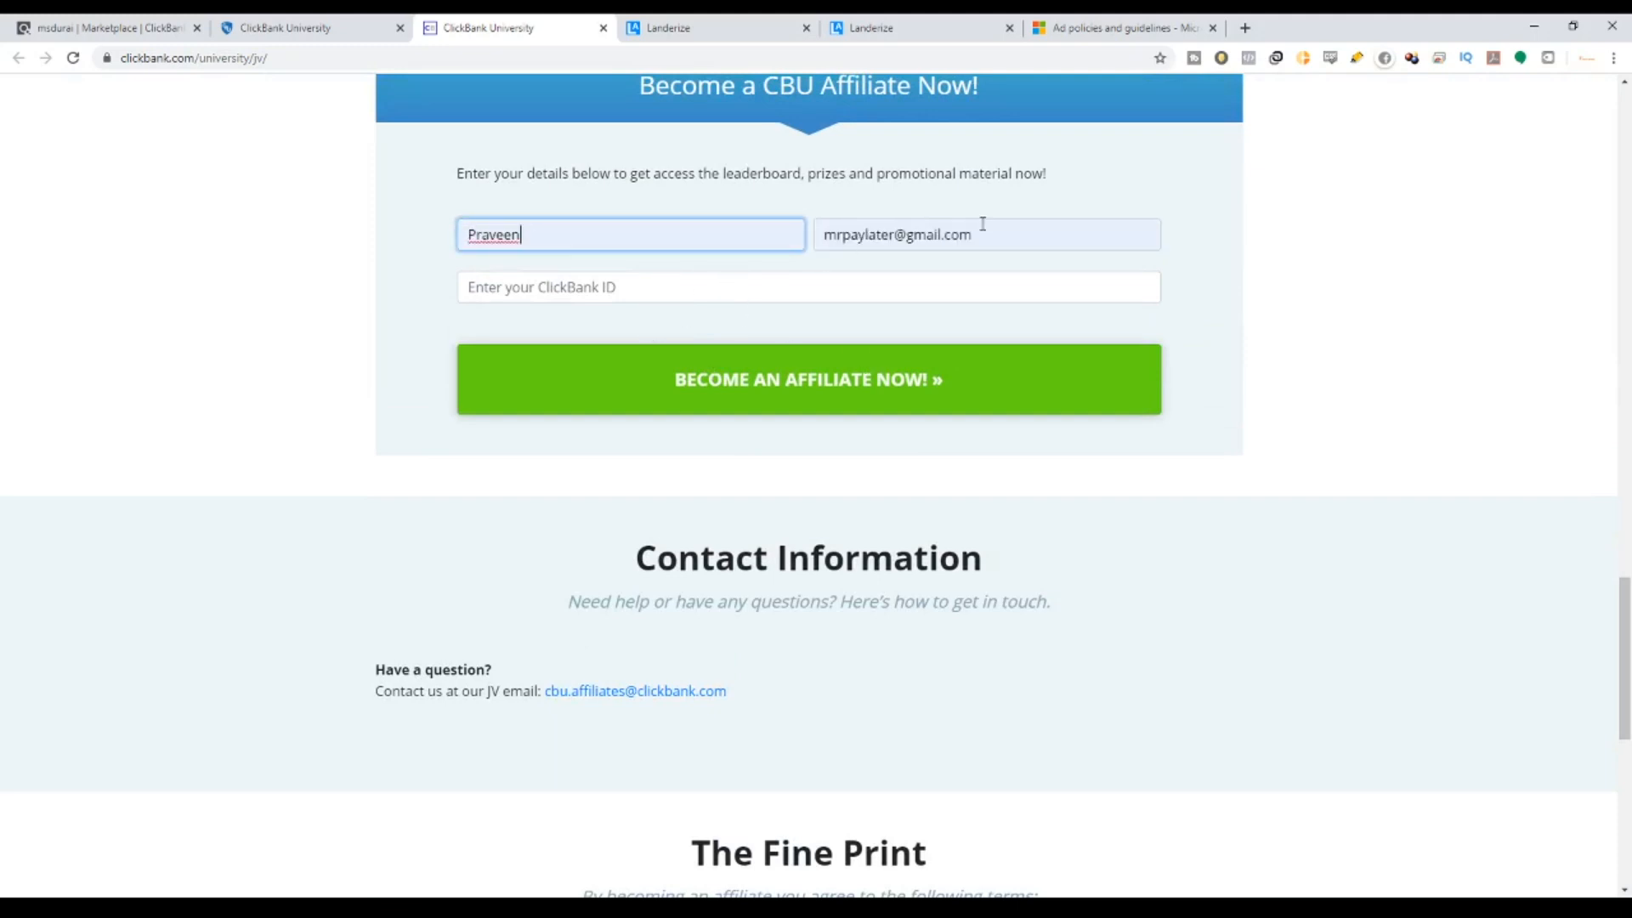
{"action": "left_click_drag", "start_coordinate": [984, 231], "coordinate": [760, 288]}
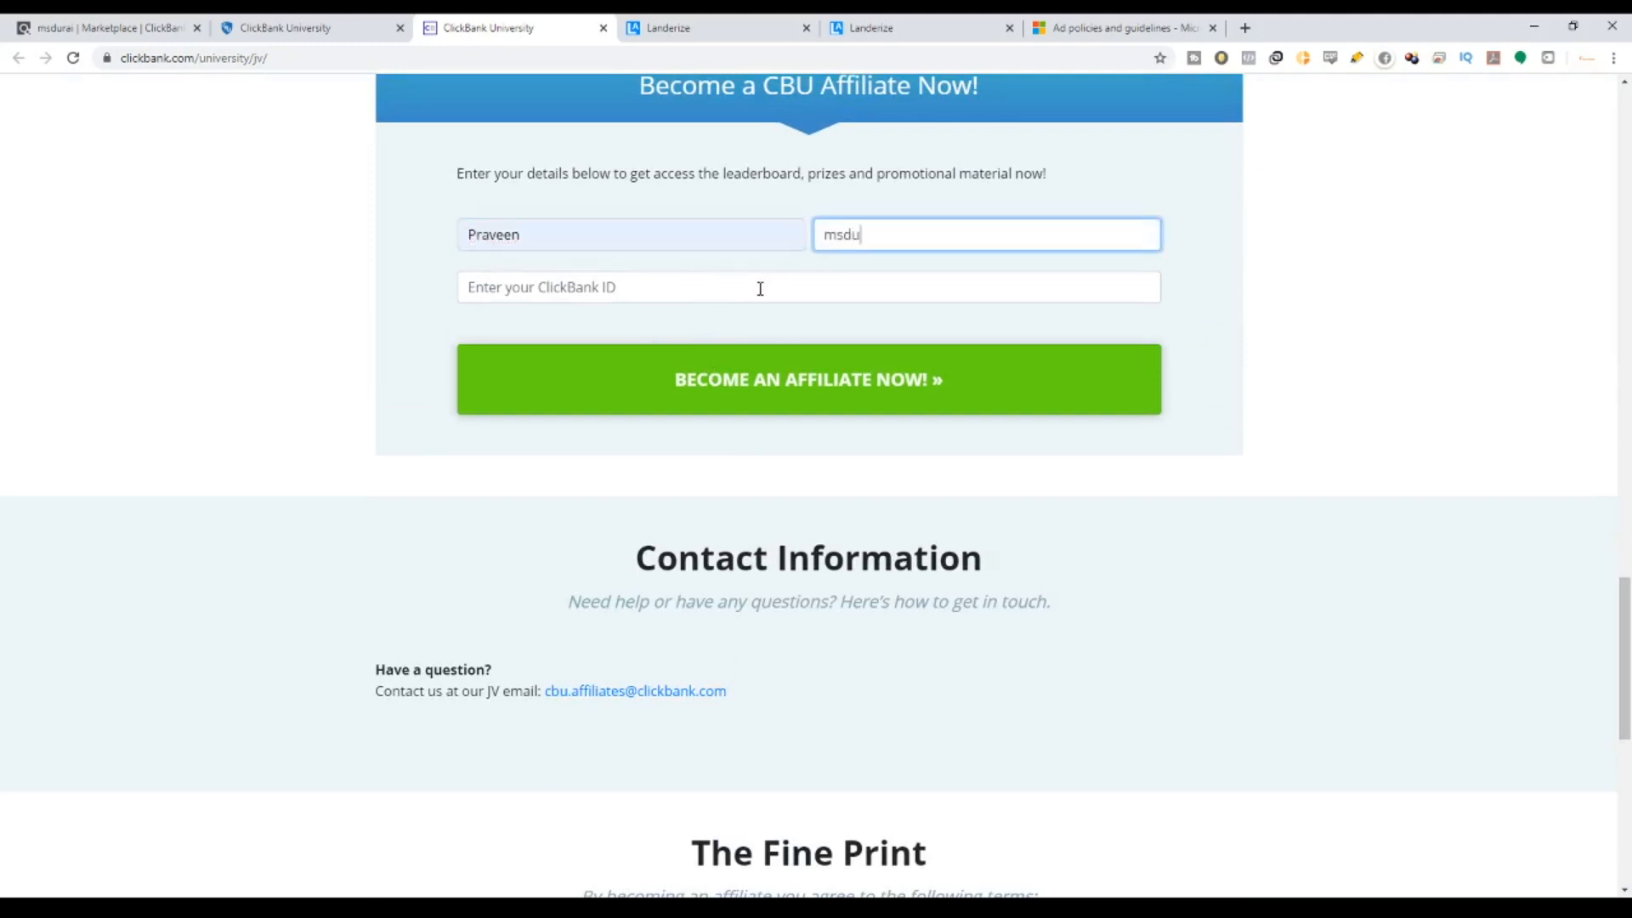
{"action": "key", "text": "Tab"}
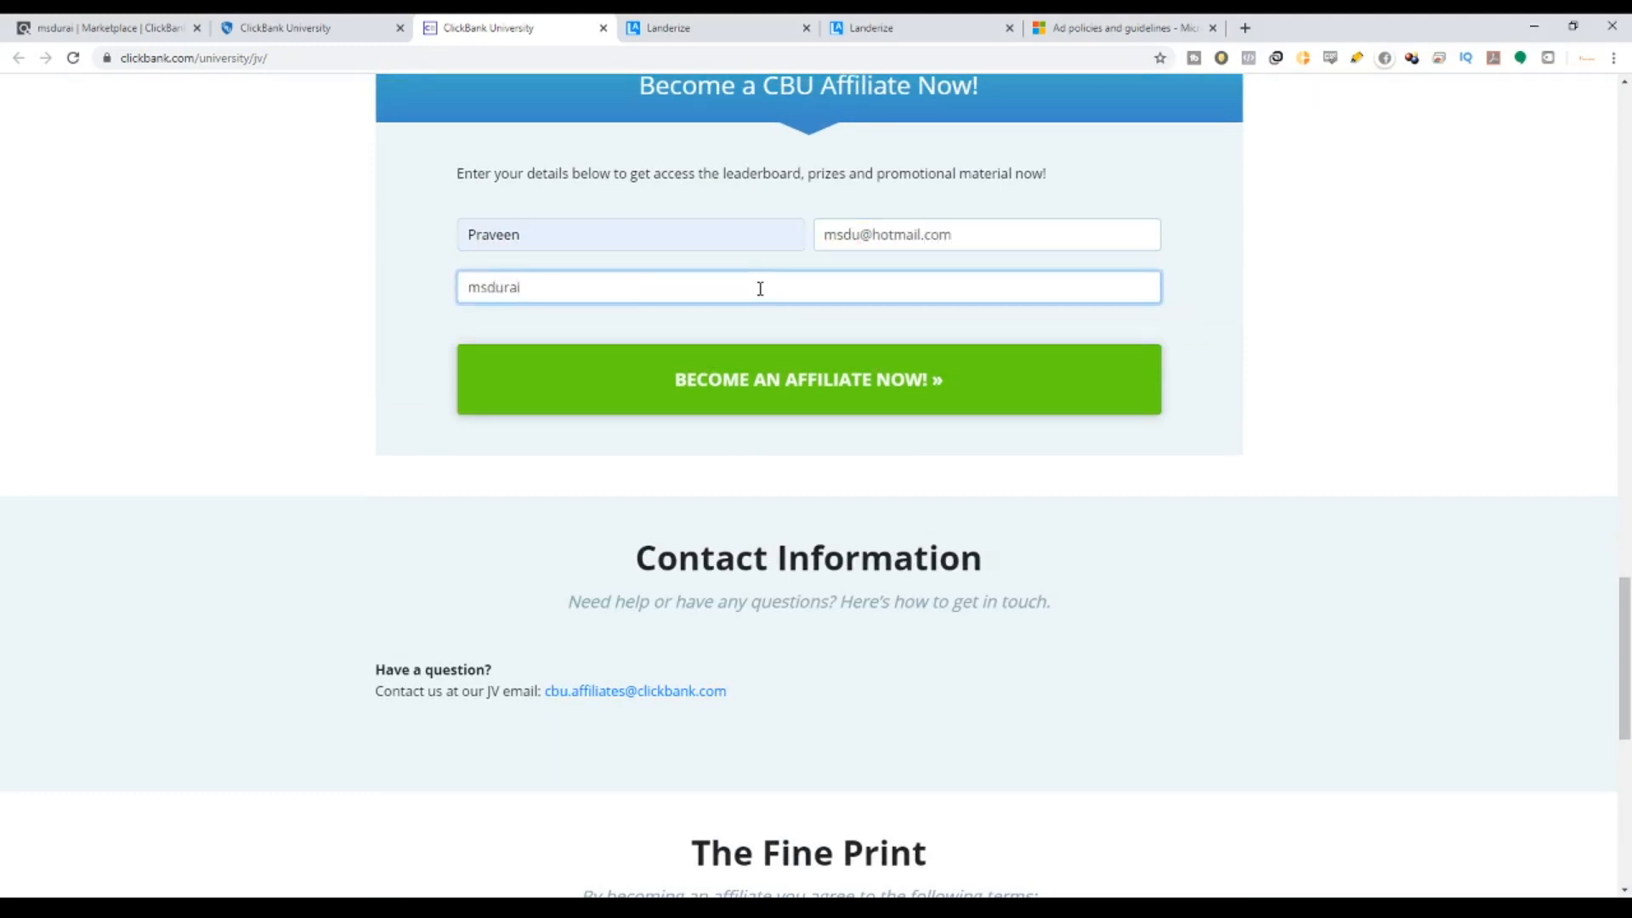
{"action": "left_click", "coordinate": [748, 393]}
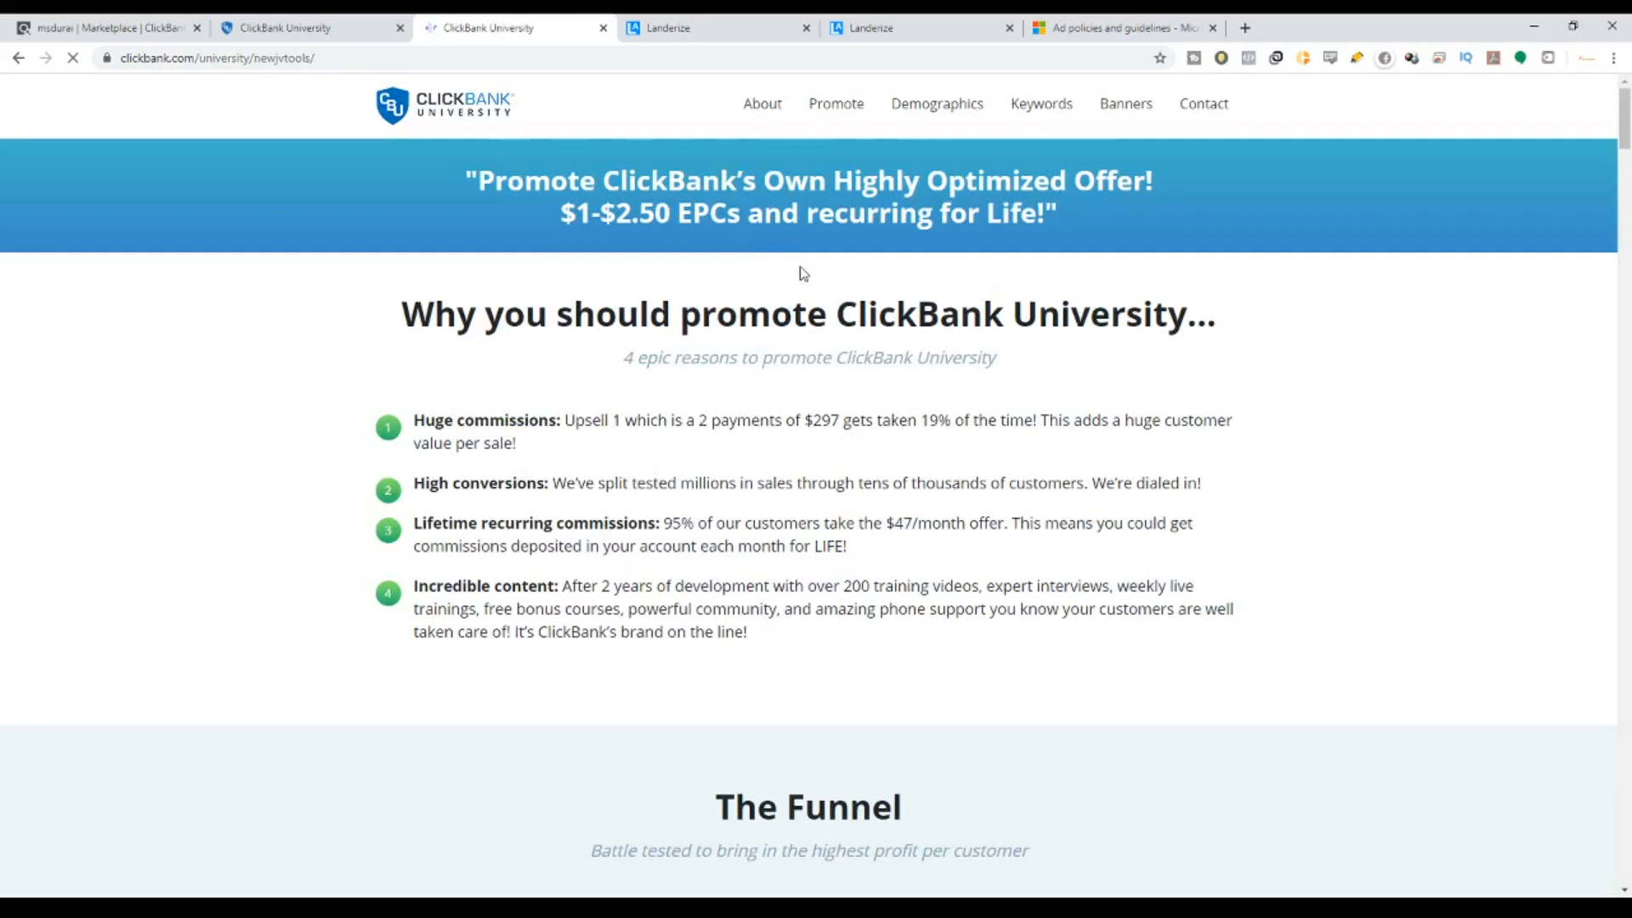
Jump to The Keywords section and highlight the first keyword rows, starting with 'work from home'.
{"action": "left_click", "coordinate": [1042, 103]}
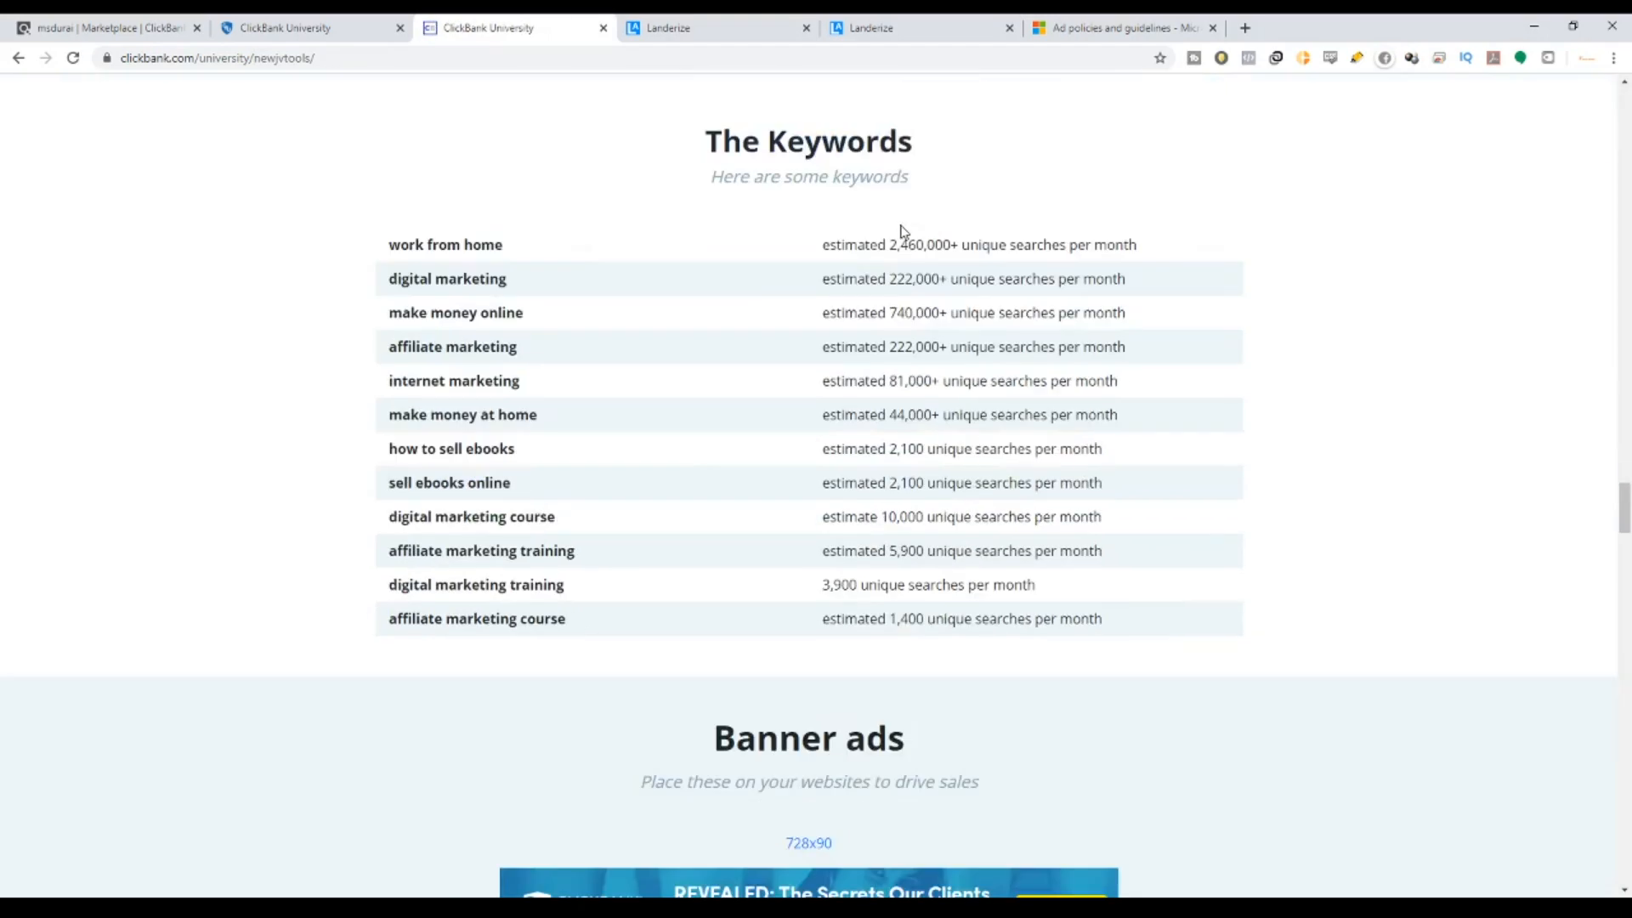
{"action": "left_click_drag", "start_coordinate": [389, 245], "coordinate": [638, 623]}
{"action": "left_click", "coordinate": [655, 608]}
{"action": "left_click_drag", "start_coordinate": [400, 244], "coordinate": [533, 283]}
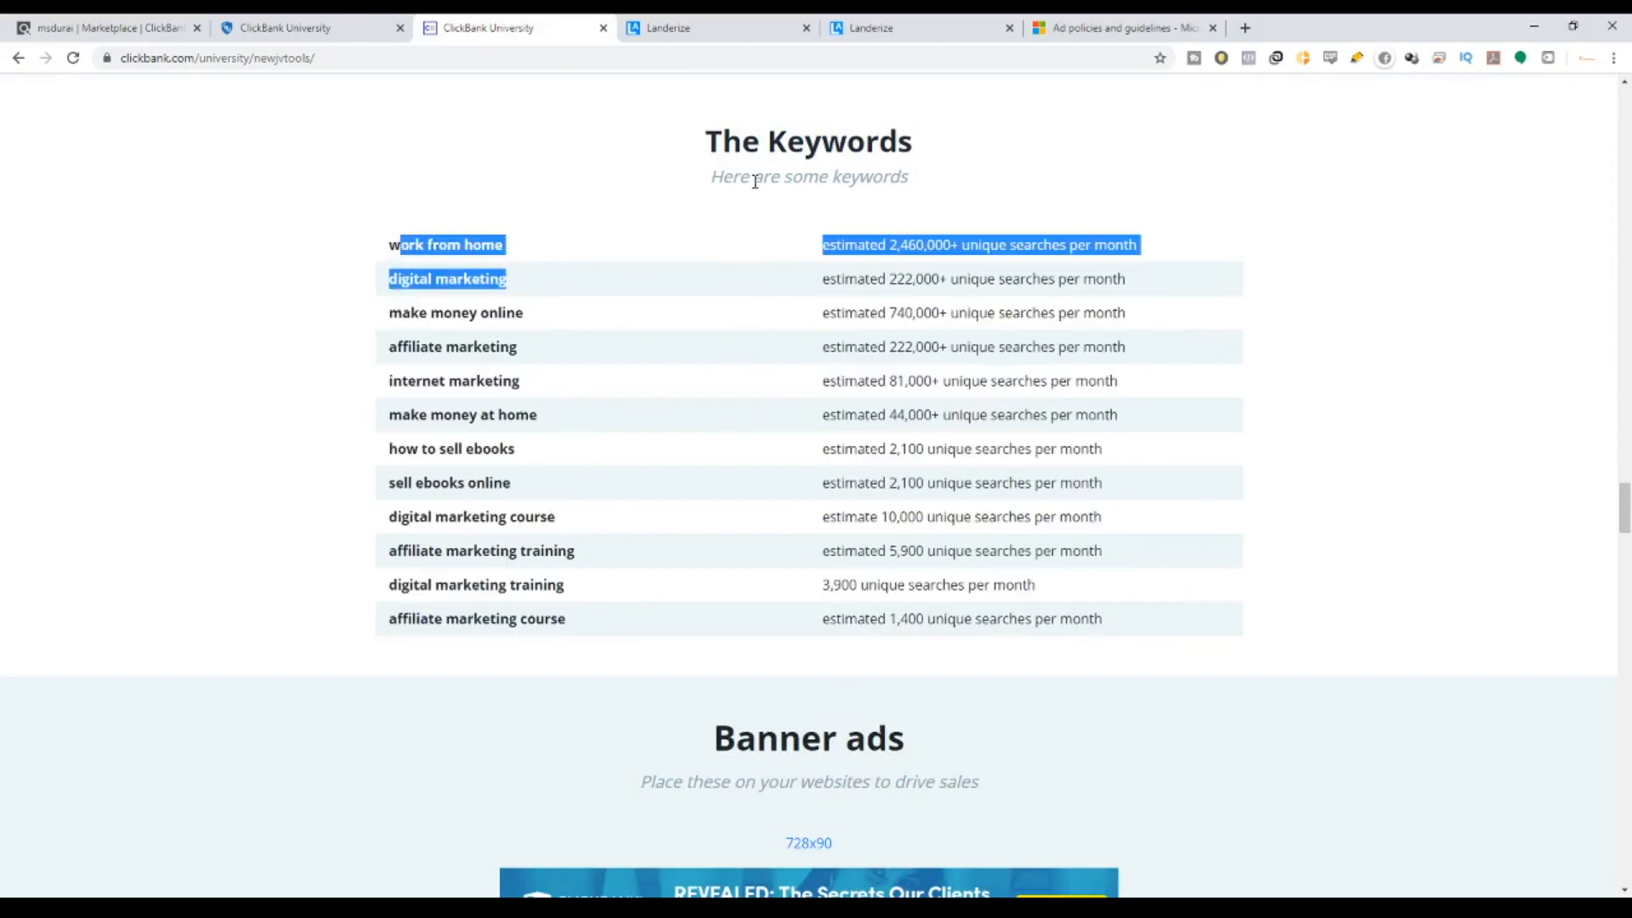
{"action": "left_click", "coordinate": [1089, 27]}
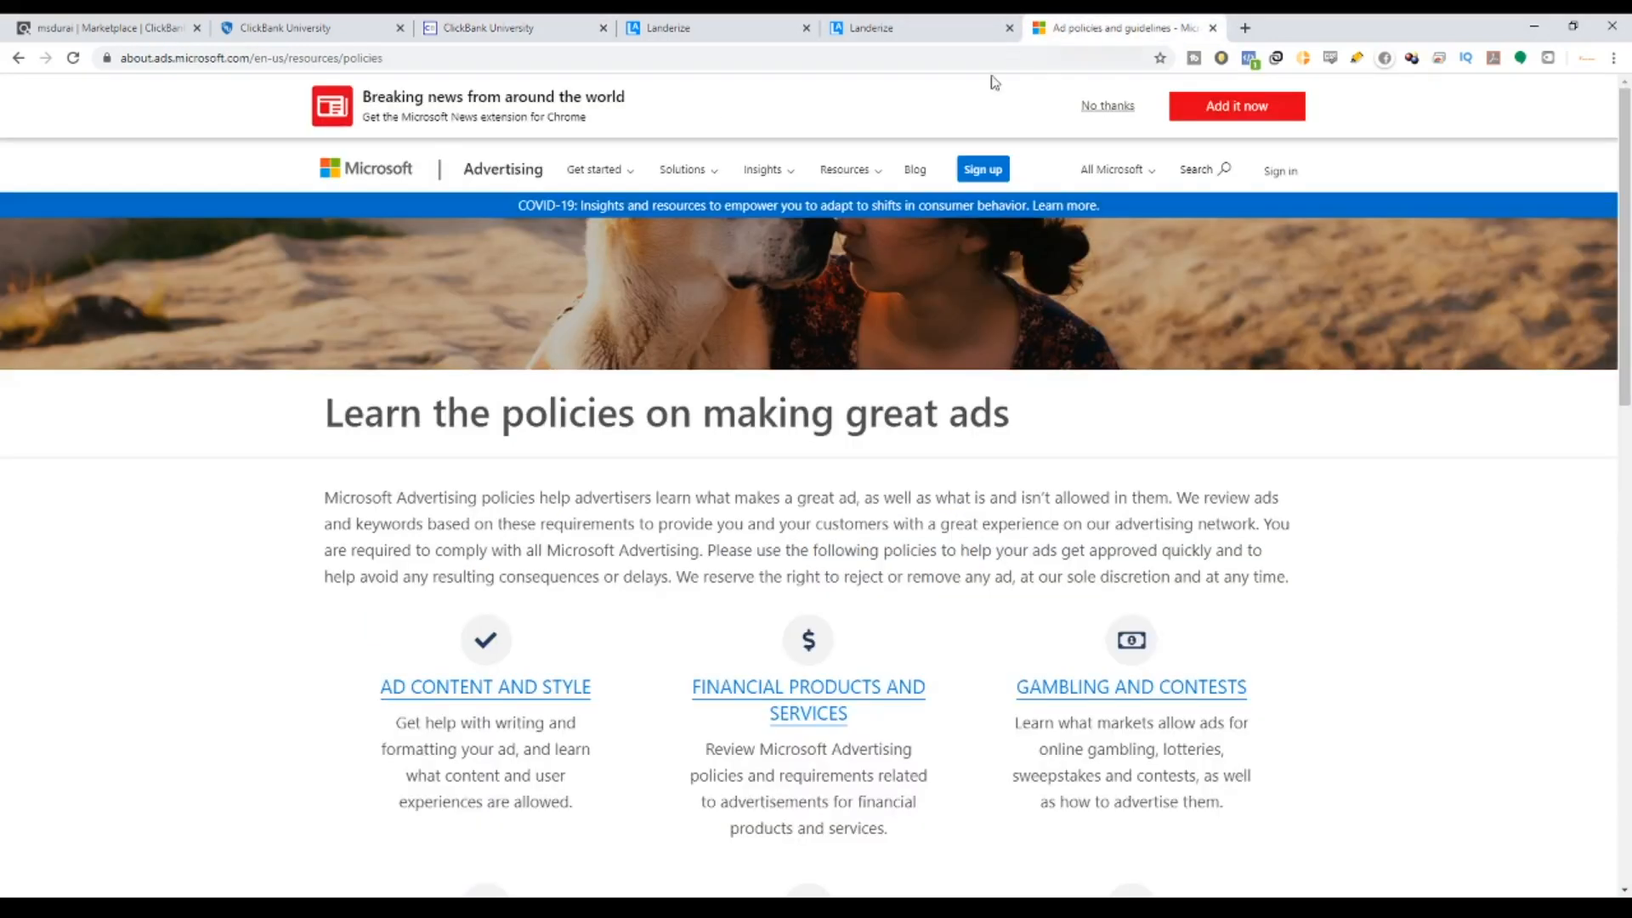
{"action": "left_click", "coordinate": [426, 27]}
{"action": "left_click", "coordinate": [433, 254]}
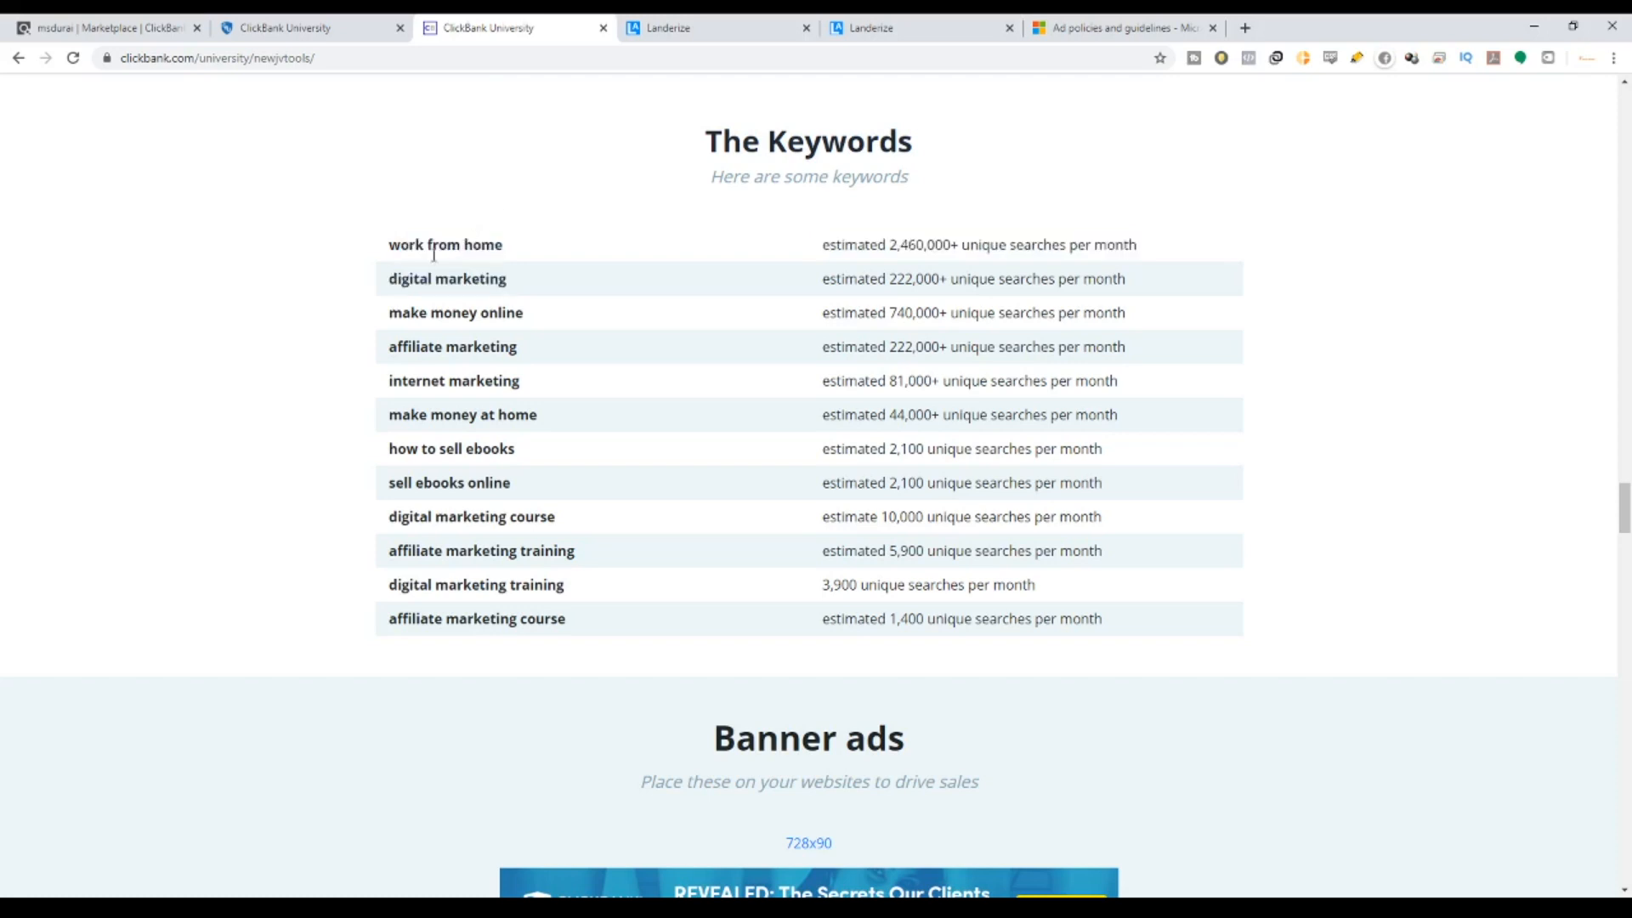
Select the whole two-column keyword table, then return to Marketplace results page 2.
{"action": "left_click_drag", "start_coordinate": [391, 255], "coordinate": [565, 612]}
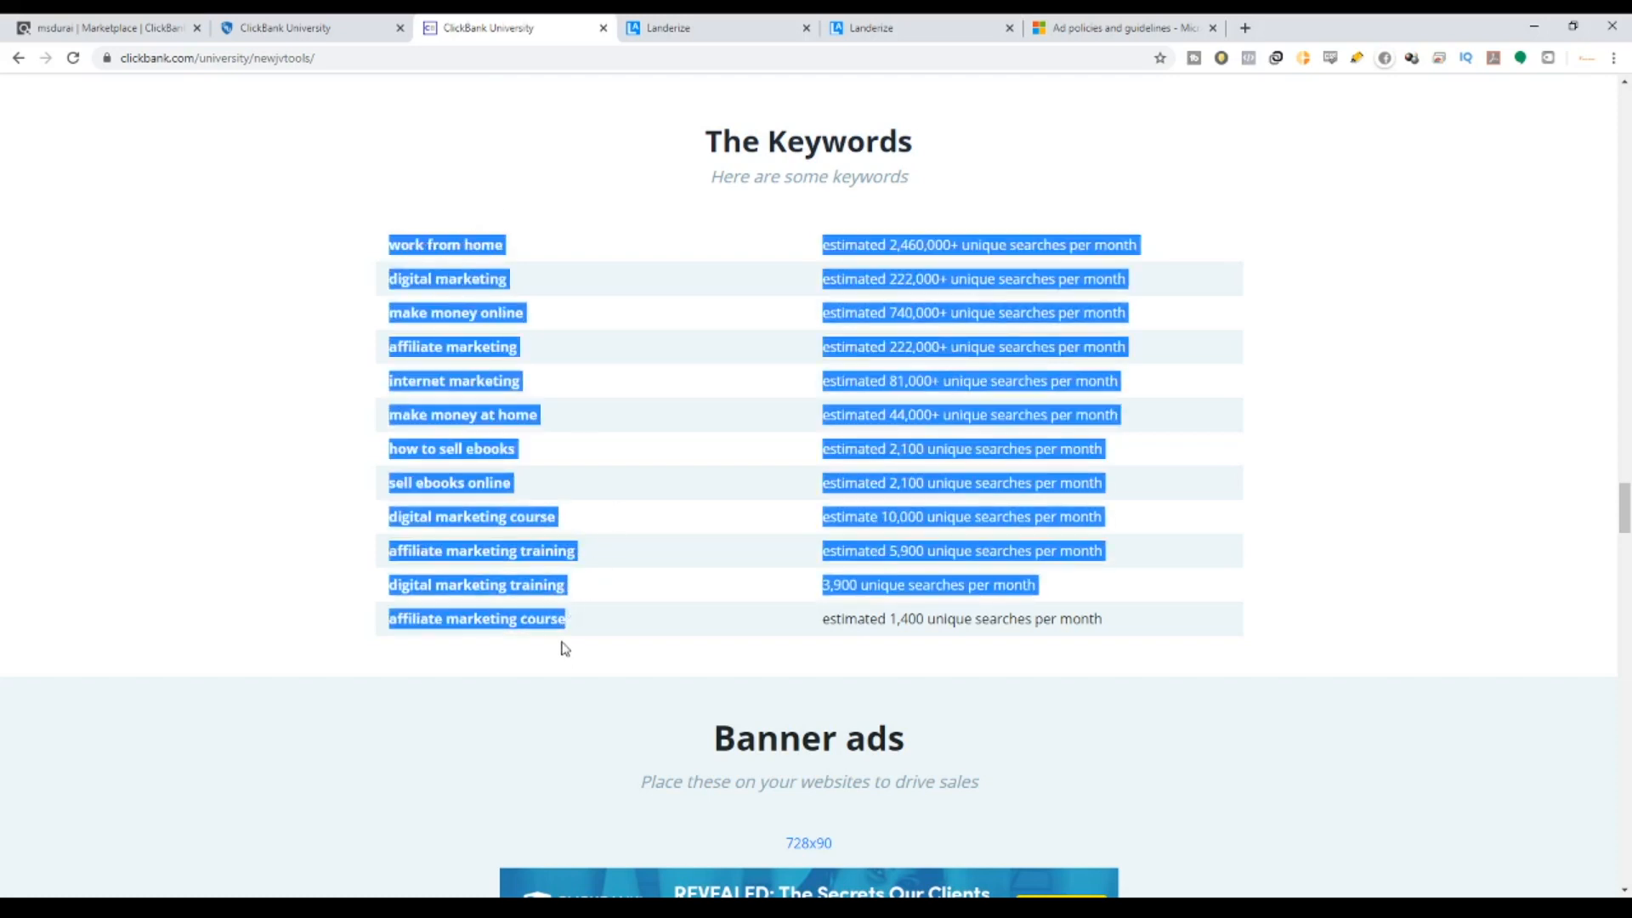
{"action": "left_click", "coordinate": [1108, 23]}
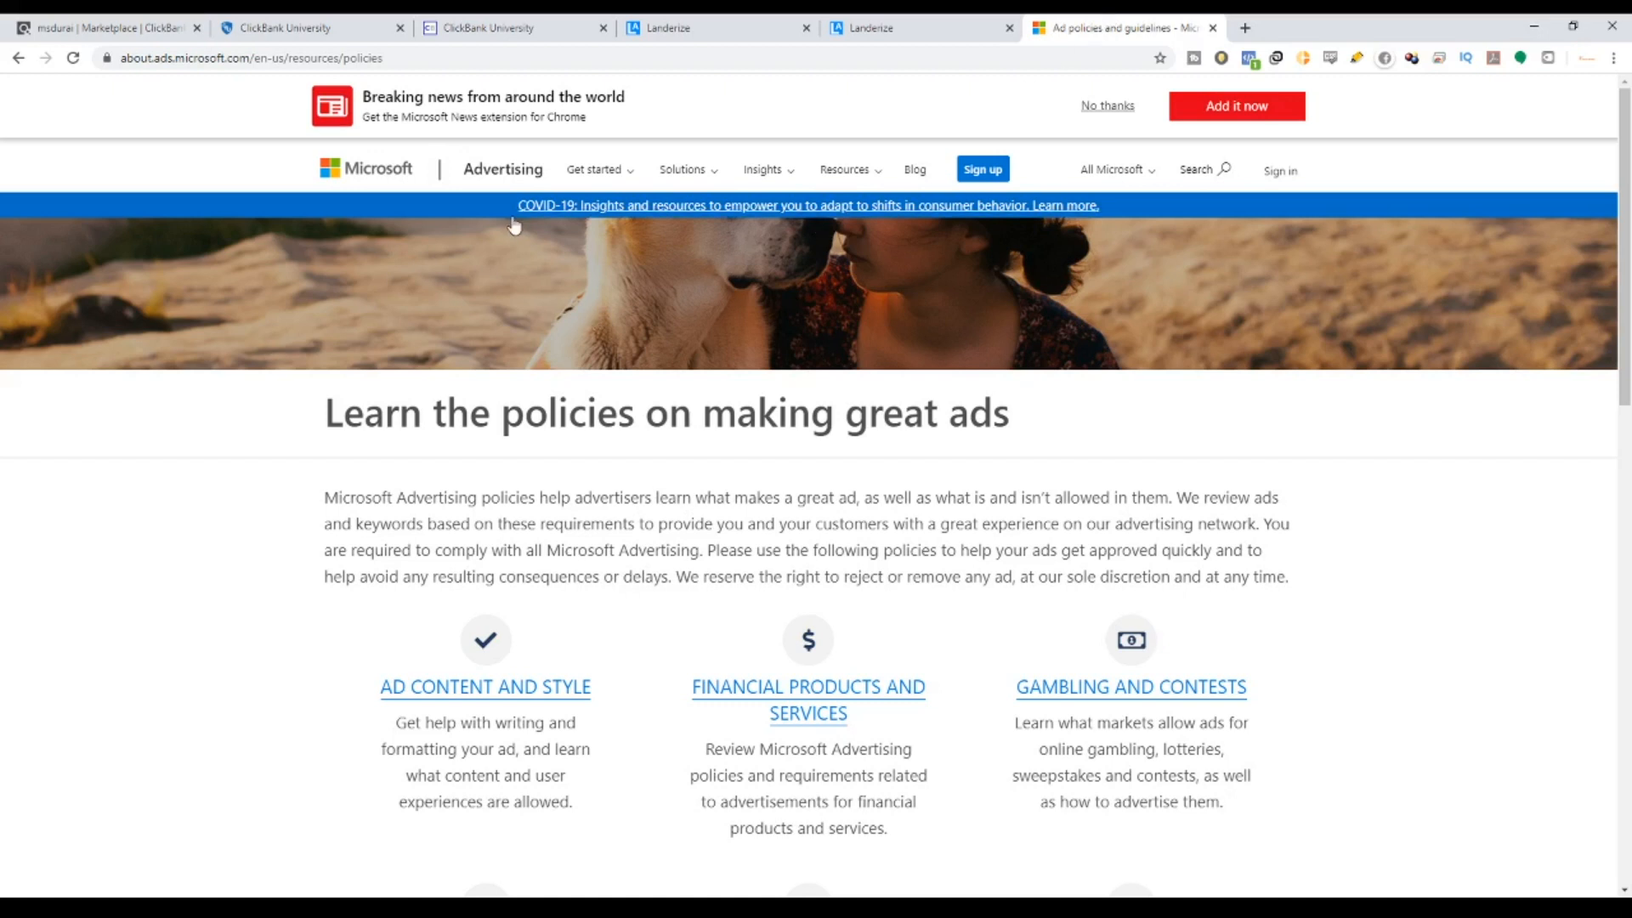
{"action": "left_click", "coordinate": [551, 23]}
{"action": "left_click", "coordinate": [1051, 590]}
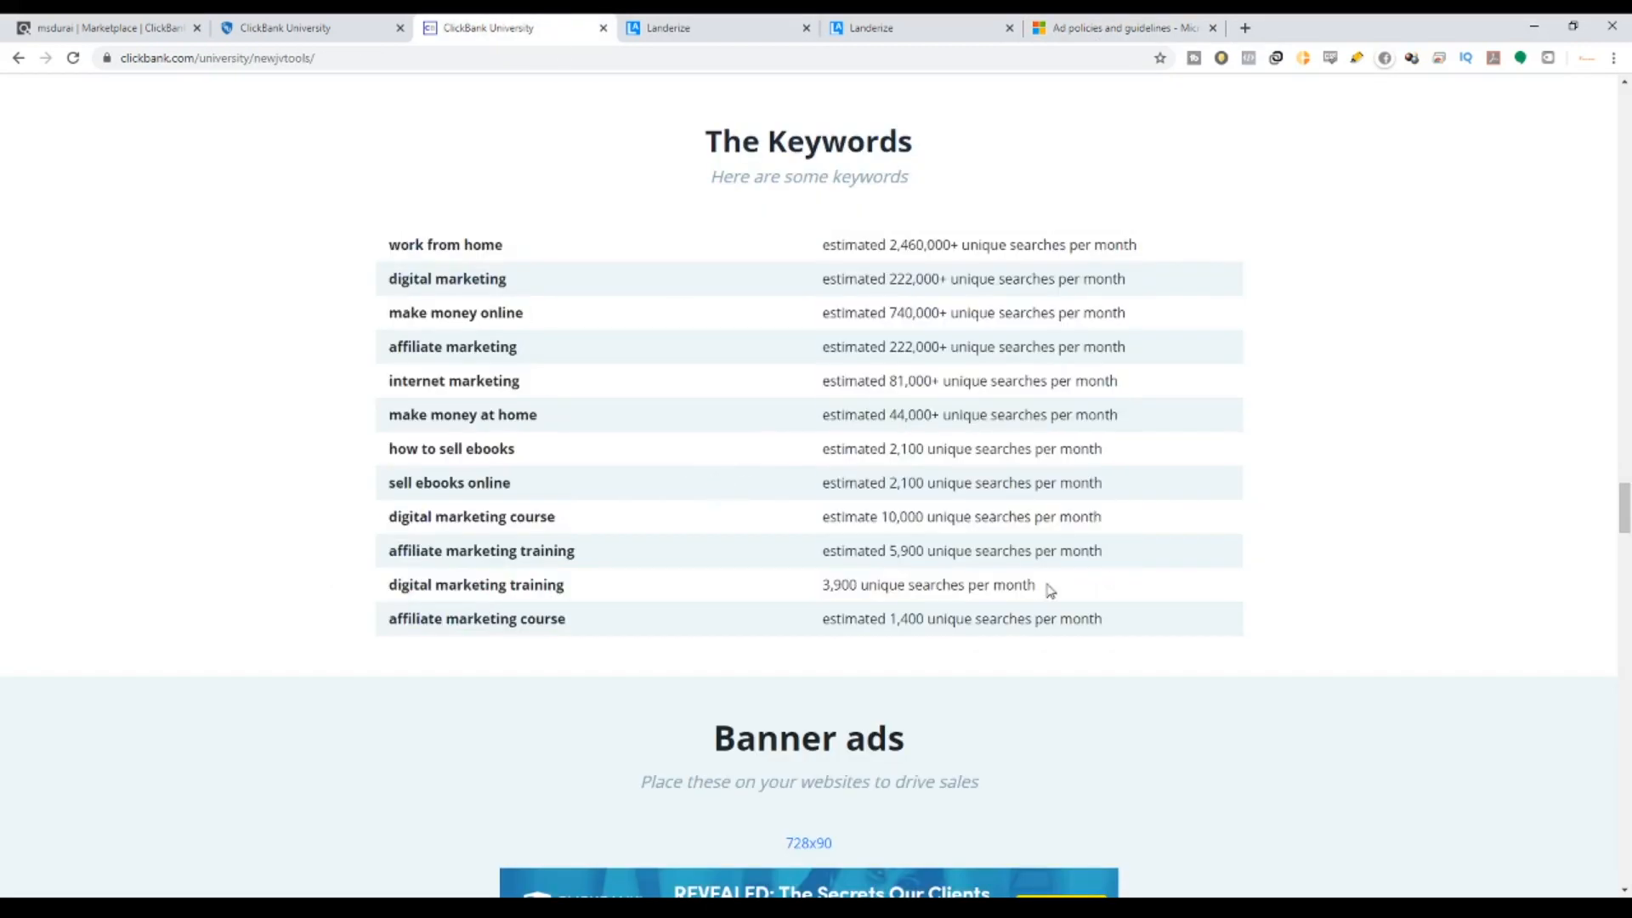
{"action": "left_click_drag", "start_coordinate": [1131, 636], "coordinate": [392, 265]}
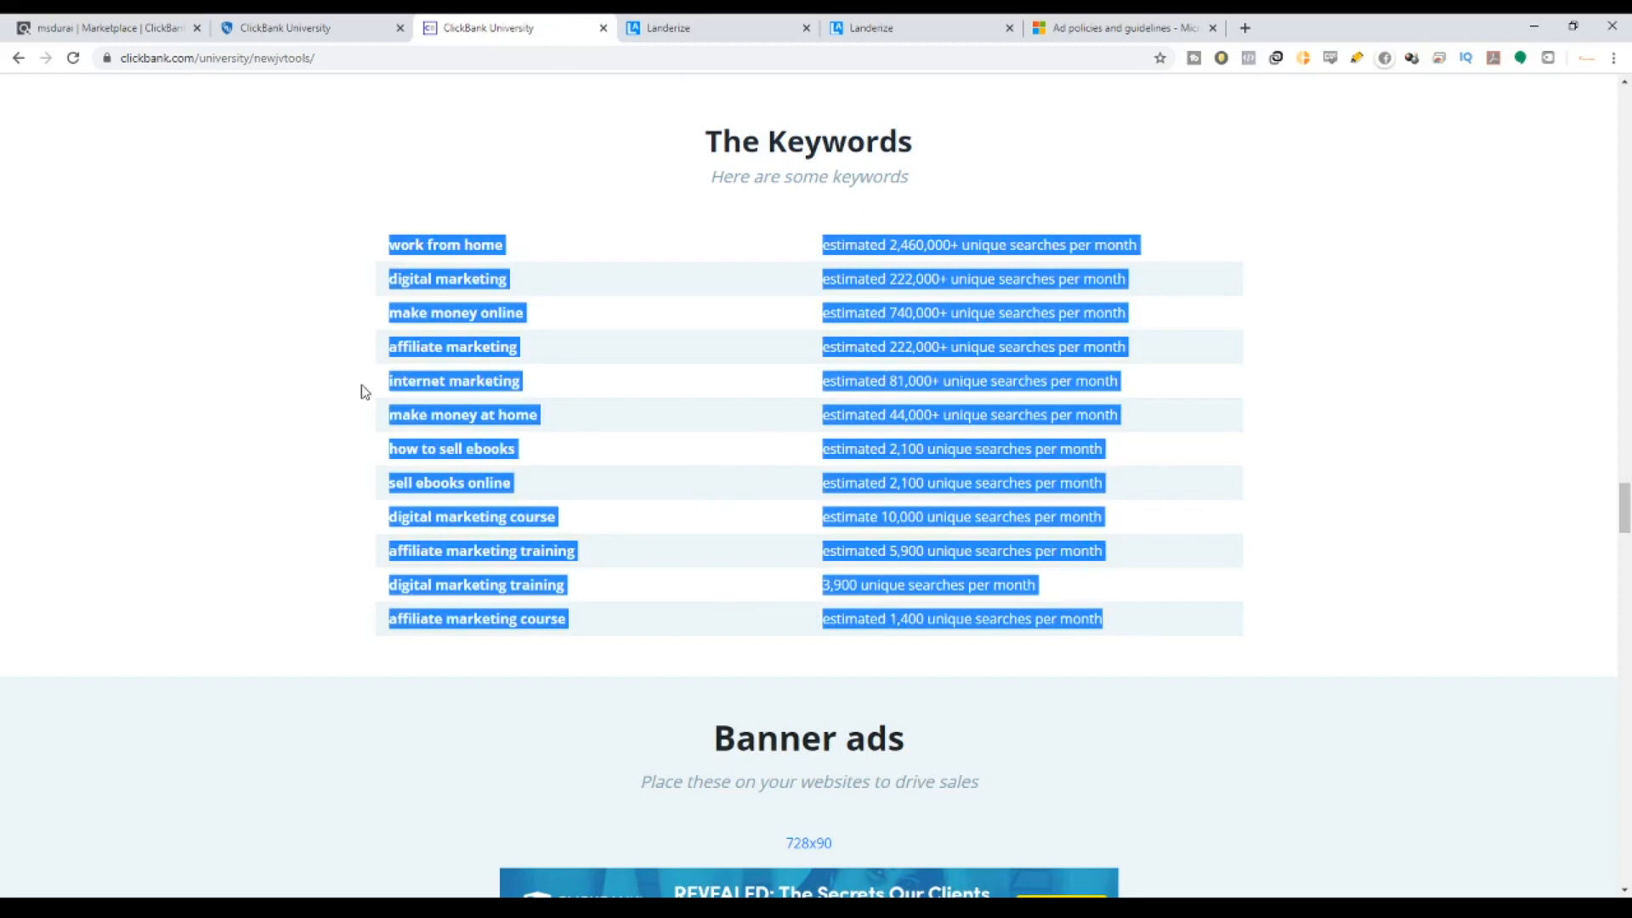
{"action": "left_click", "coordinate": [498, 620]}
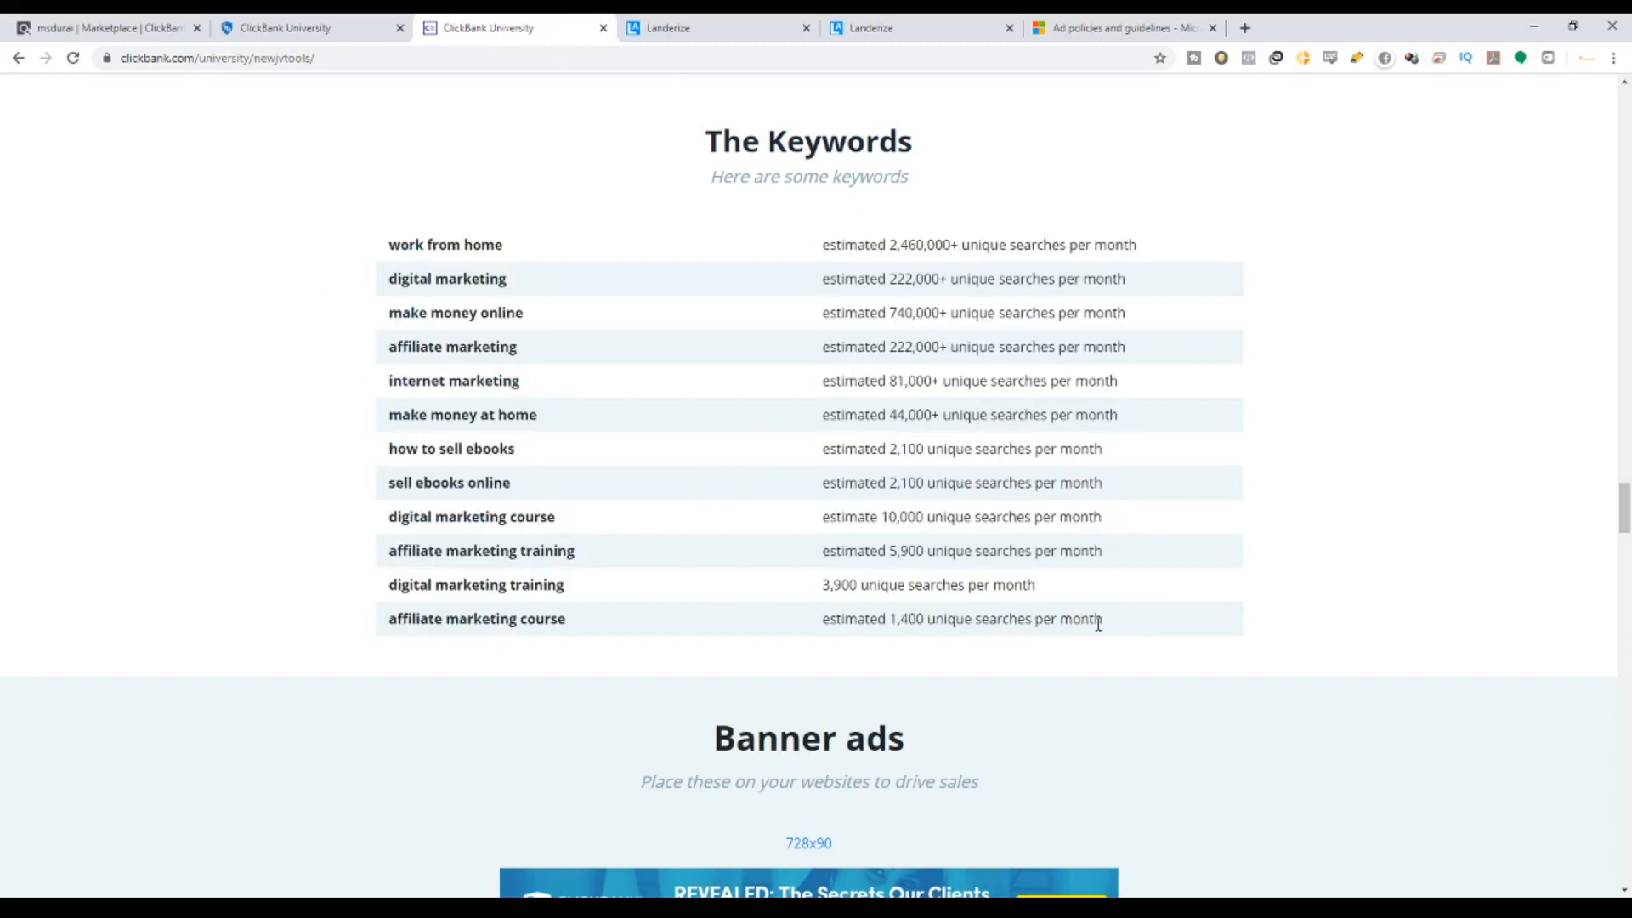
{"action": "left_click_drag", "start_coordinate": [1097, 625], "coordinate": [384, 245]}
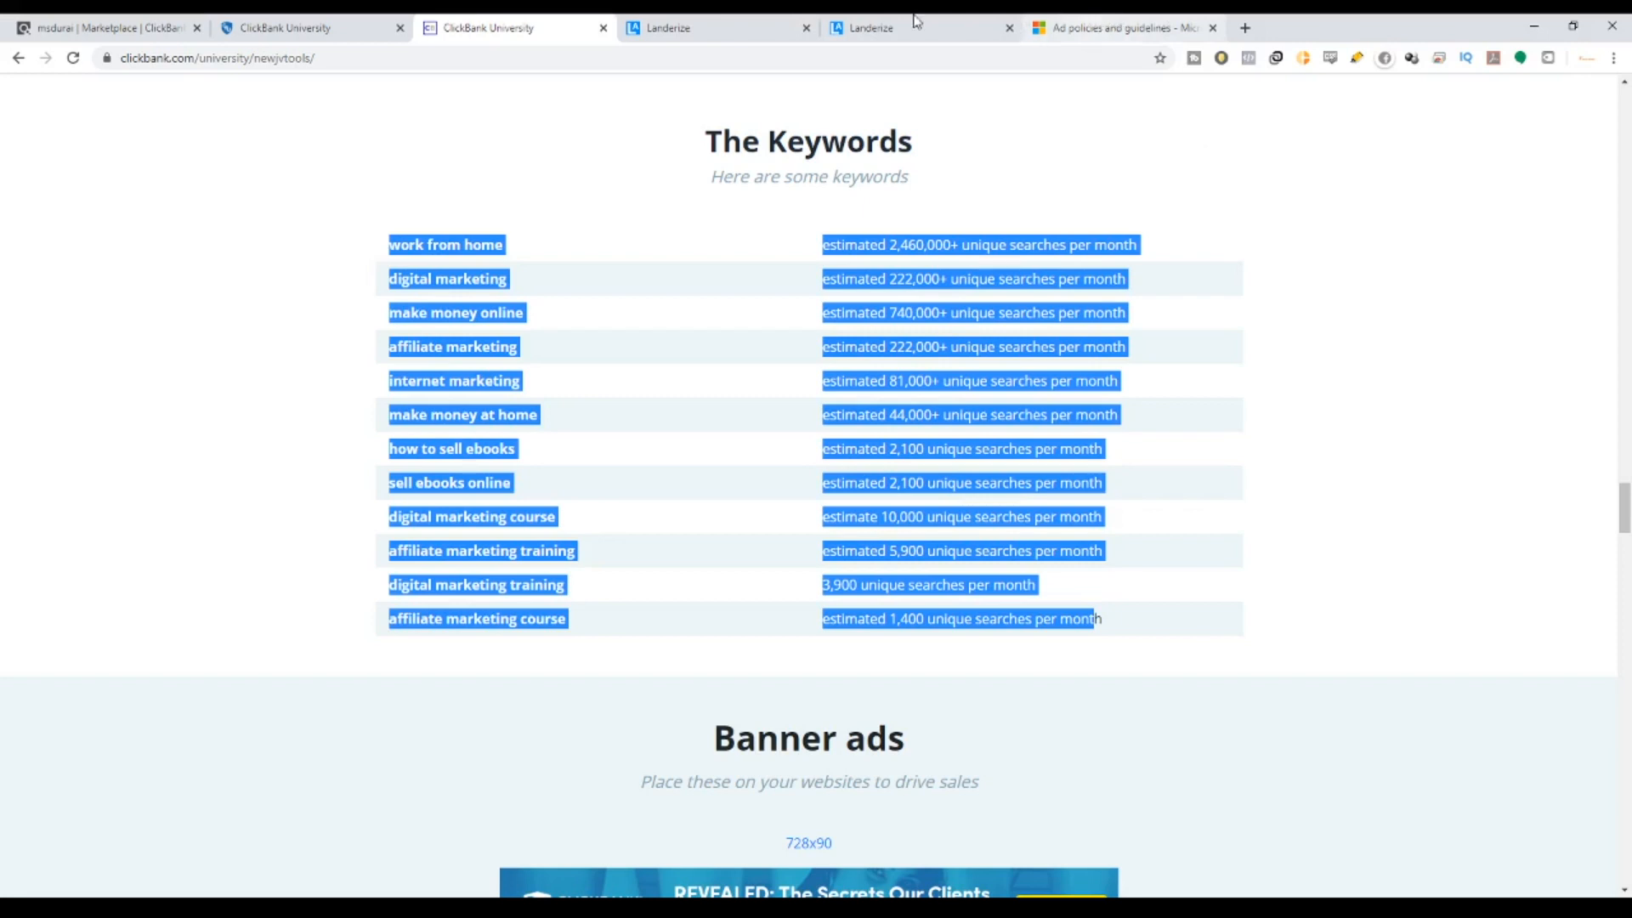
{"action": "left_click", "coordinate": [344, 21]}
{"action": "left_click", "coordinate": [179, 30]}
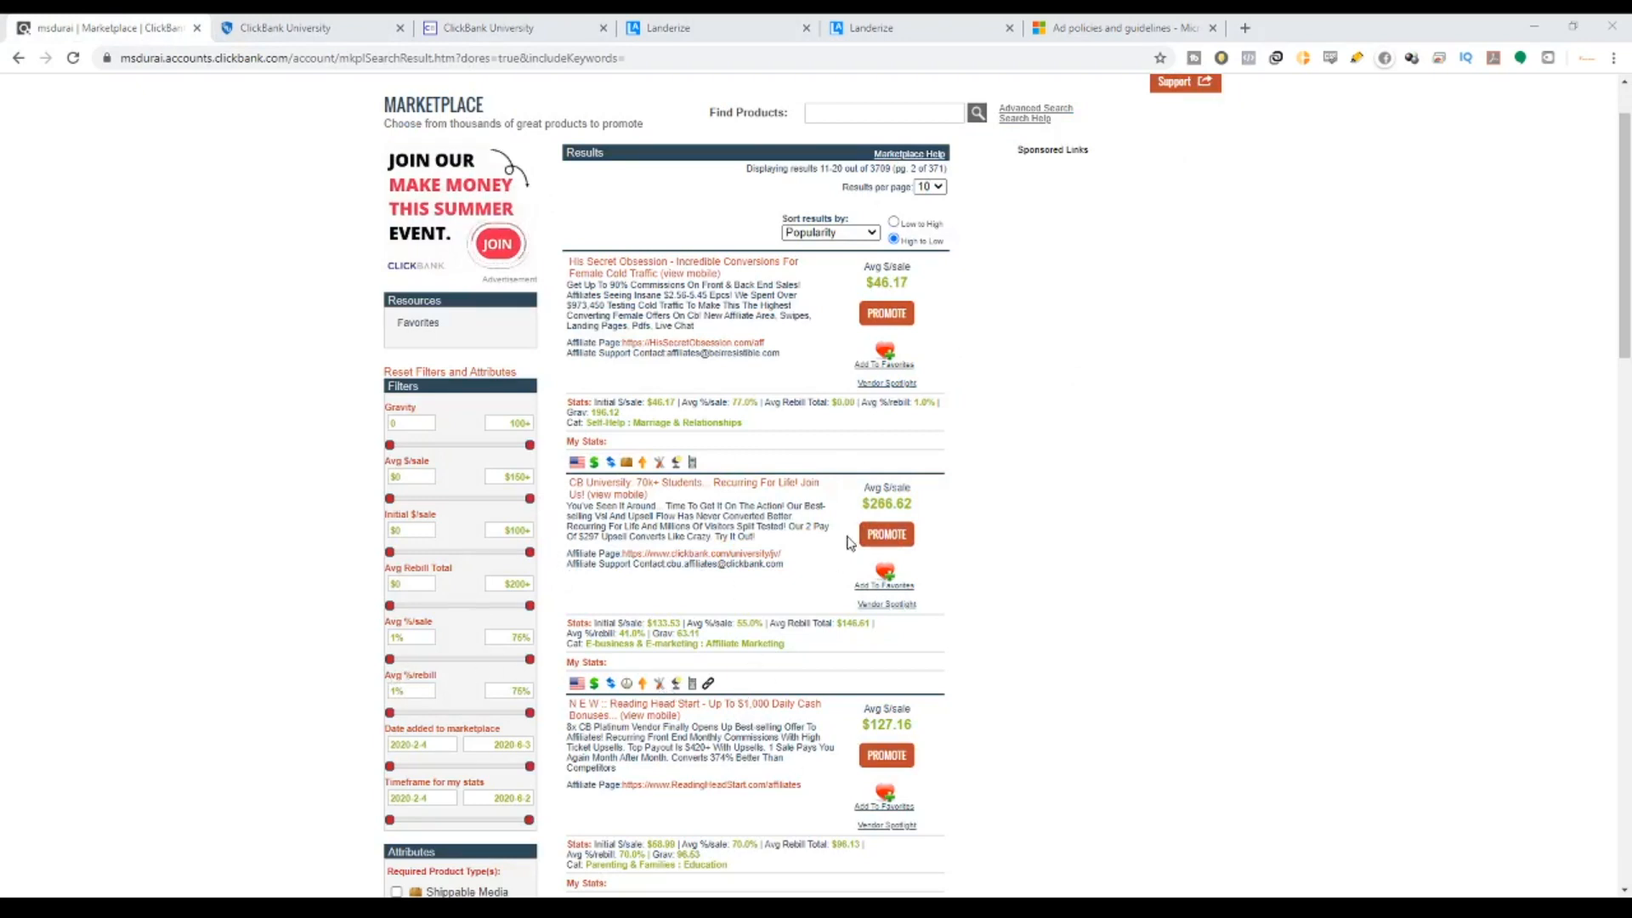
Switch to the Landerize dashboard and highlight the My Landing Pages heading with 14 pages.
{"action": "left_click", "coordinate": [714, 36]}
{"action": "scroll", "coordinate": [1122, 510], "scroll_direction": "up", "scroll_amount": 2}
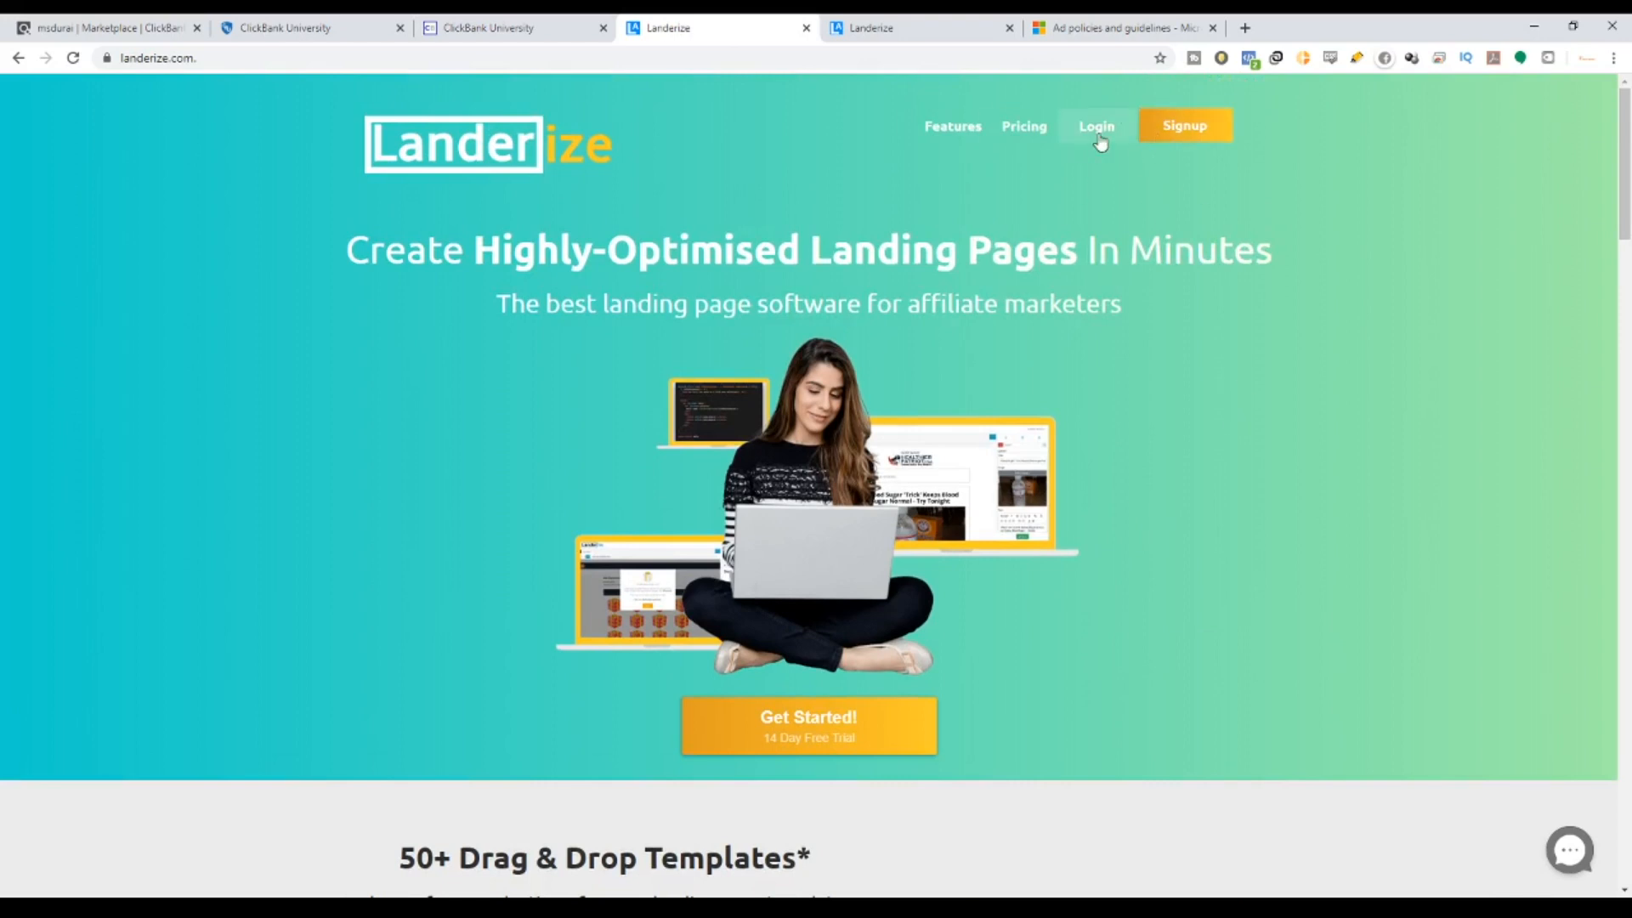
{"action": "left_click", "coordinate": [888, 30]}
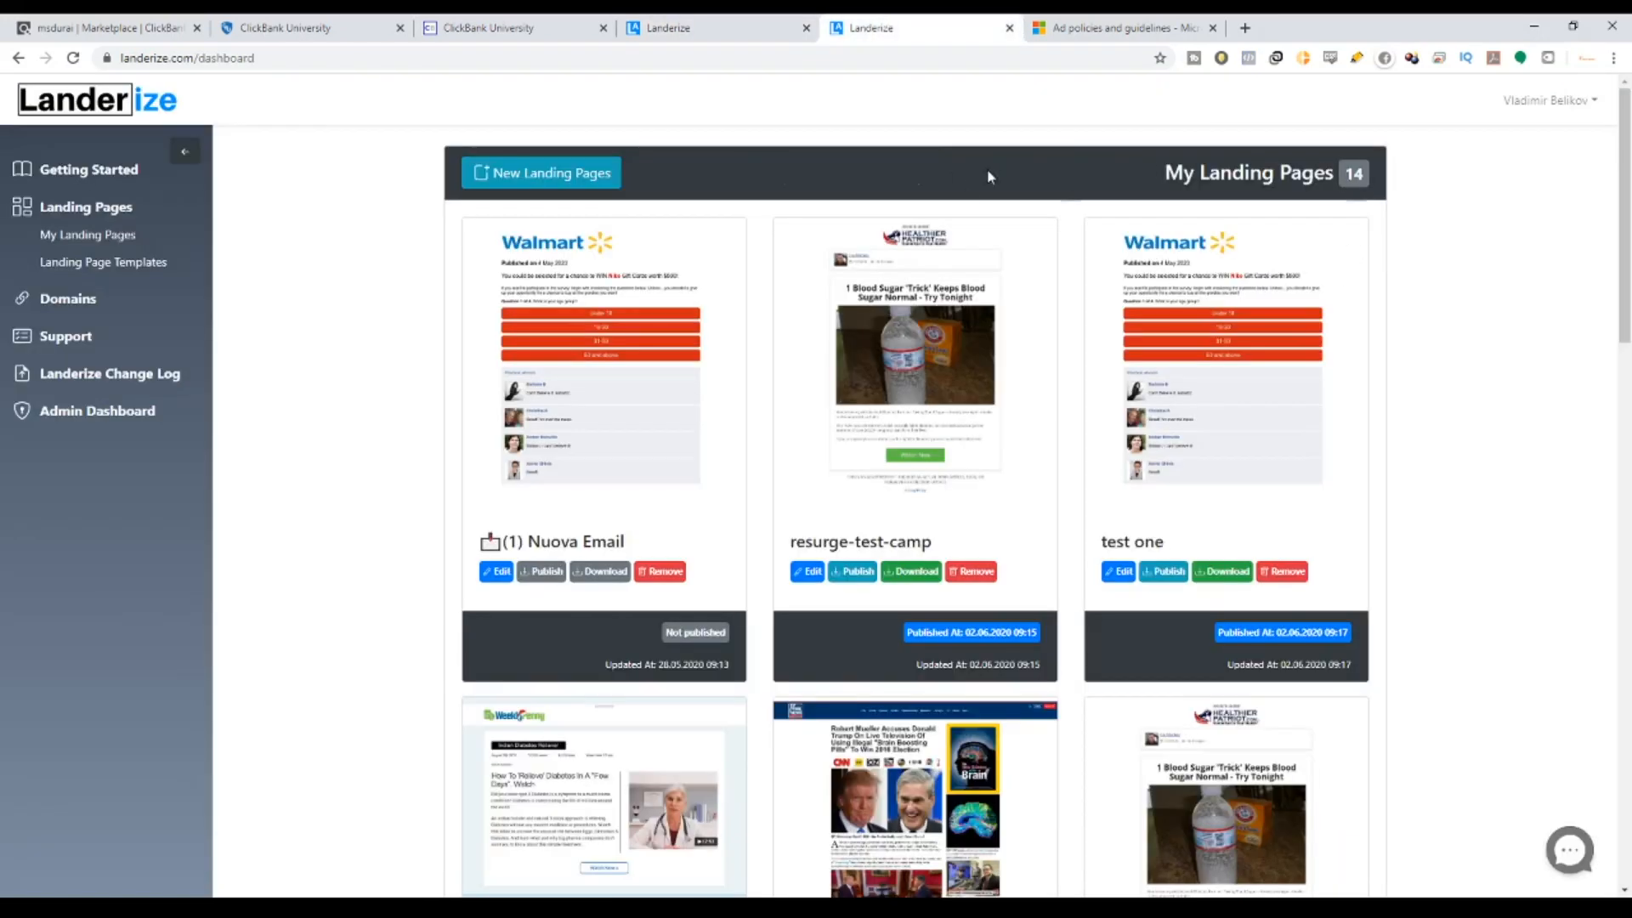
{"action": "left_click_drag", "start_coordinate": [1116, 172], "coordinate": [1513, 182]}
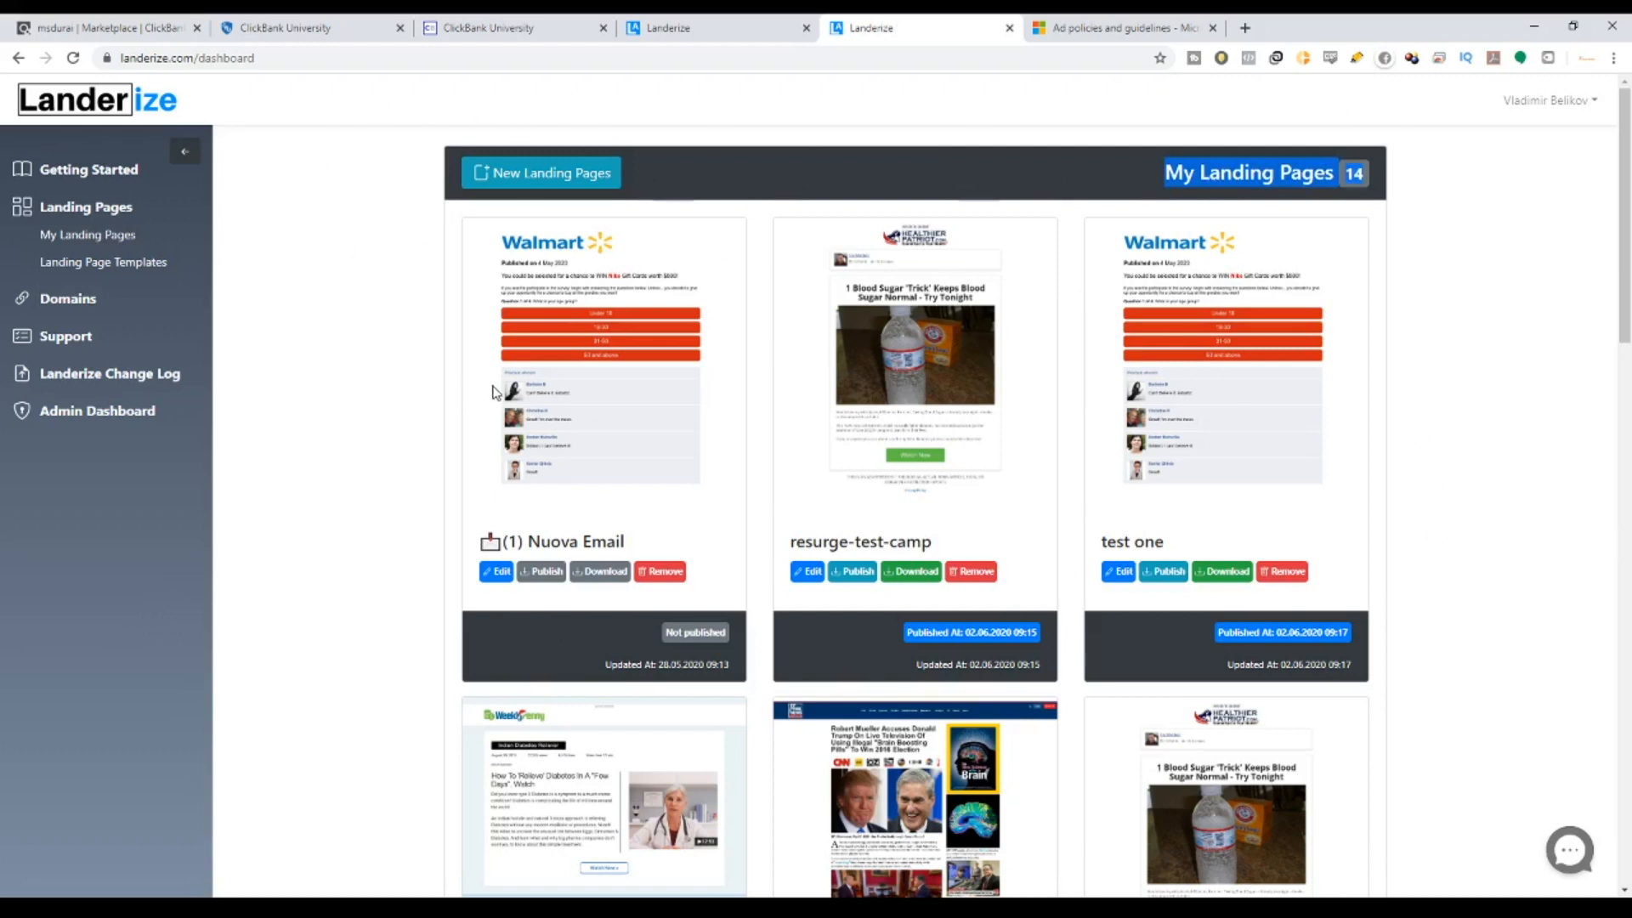
{"action": "left_click", "coordinate": [119, 174]}
{"action": "left_click_drag", "start_coordinate": [510, 355], "coordinate": [1151, 354]}
{"action": "scroll", "coordinate": [991, 292], "scroll_direction": "down", "scroll_amount": 6}
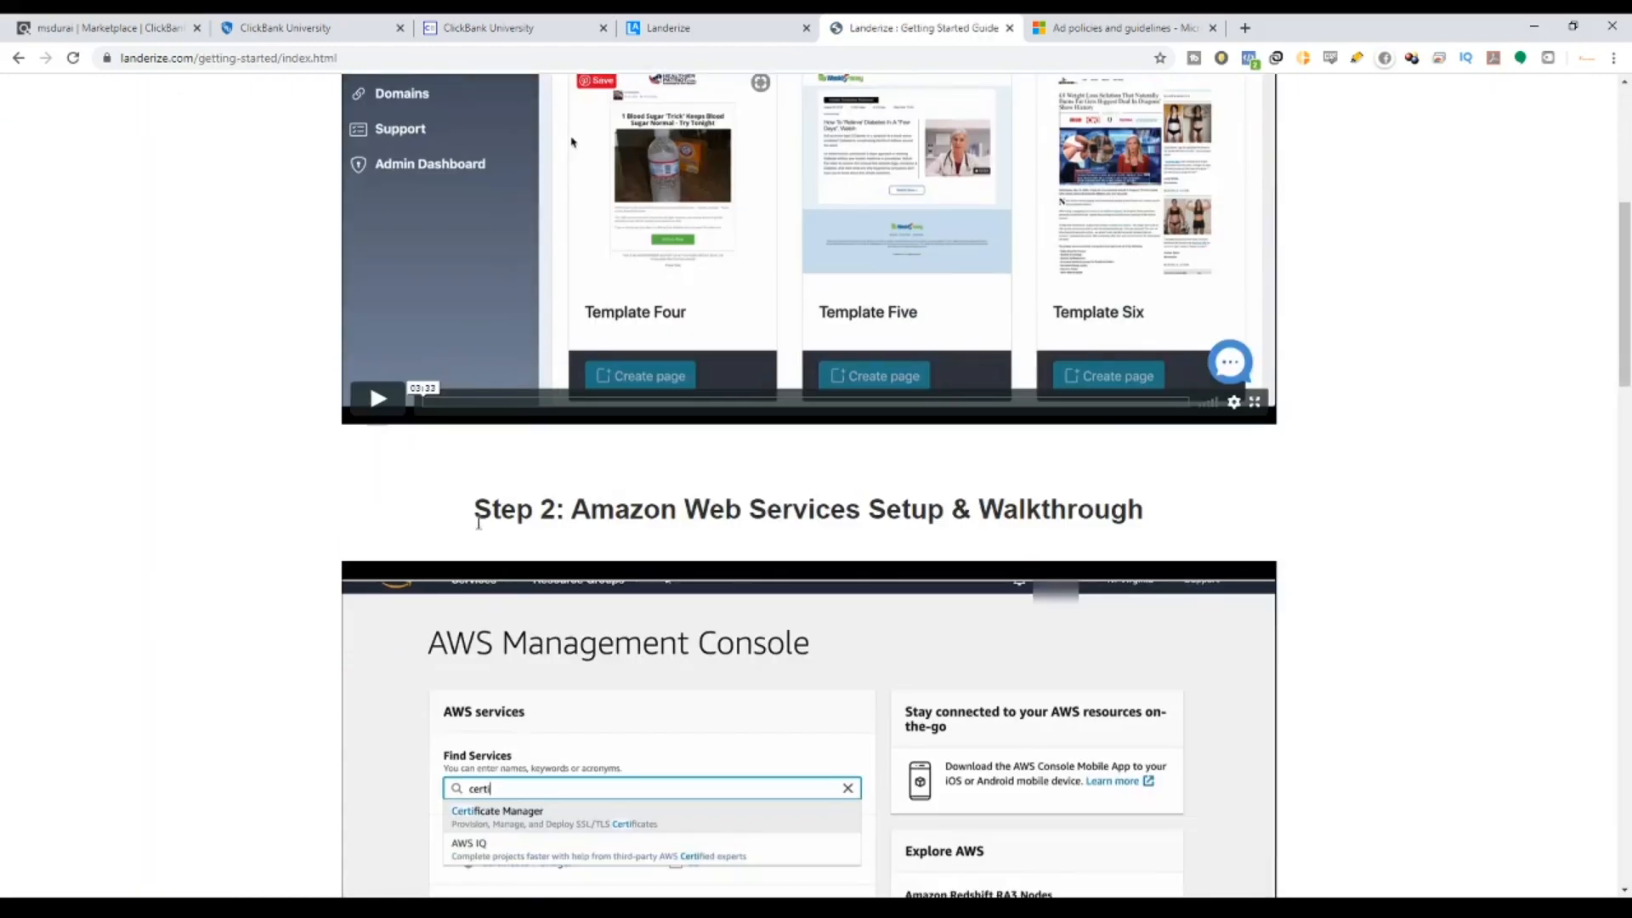
{"action": "scroll", "coordinate": [479, 523], "scroll_direction": "down", "scroll_amount": 3}
{"action": "left_click_drag", "start_coordinate": [476, 270], "coordinate": [1147, 280]}
{"action": "scroll", "coordinate": [608, 493], "scroll_direction": "down", "scroll_amount": 4}
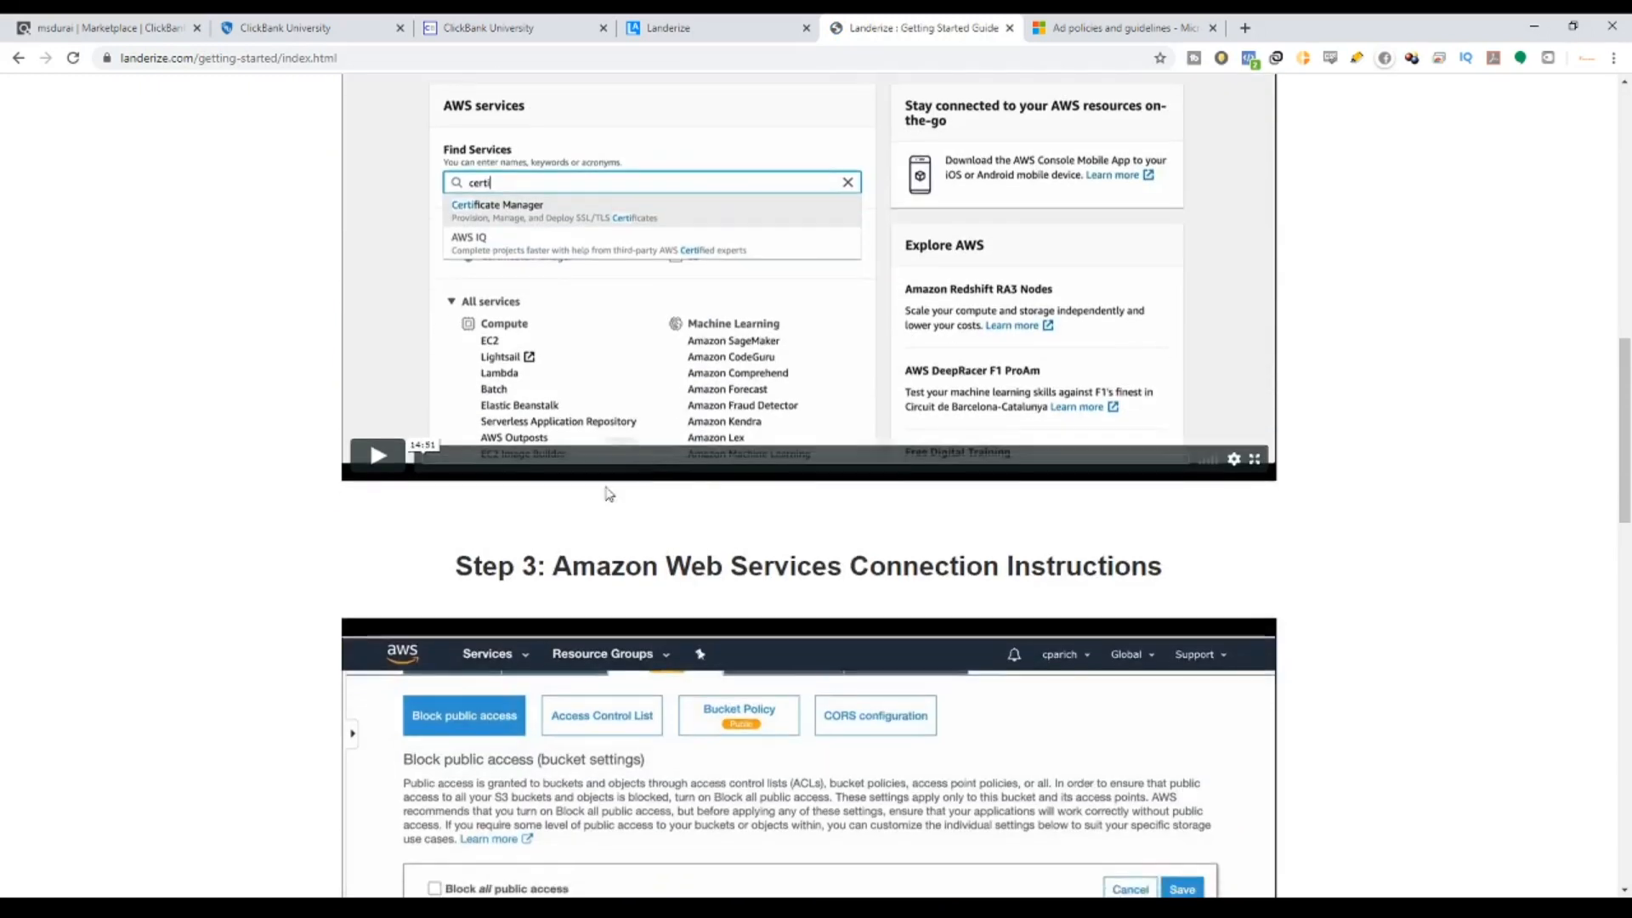
{"action": "scroll", "coordinate": [608, 493], "scroll_direction": "down", "scroll_amount": 2}
{"action": "left_click_drag", "start_coordinate": [473, 406], "coordinate": [1198, 412]}
{"action": "scroll", "coordinate": [1054, 457], "scroll_direction": "down", "scroll_amount": 2}
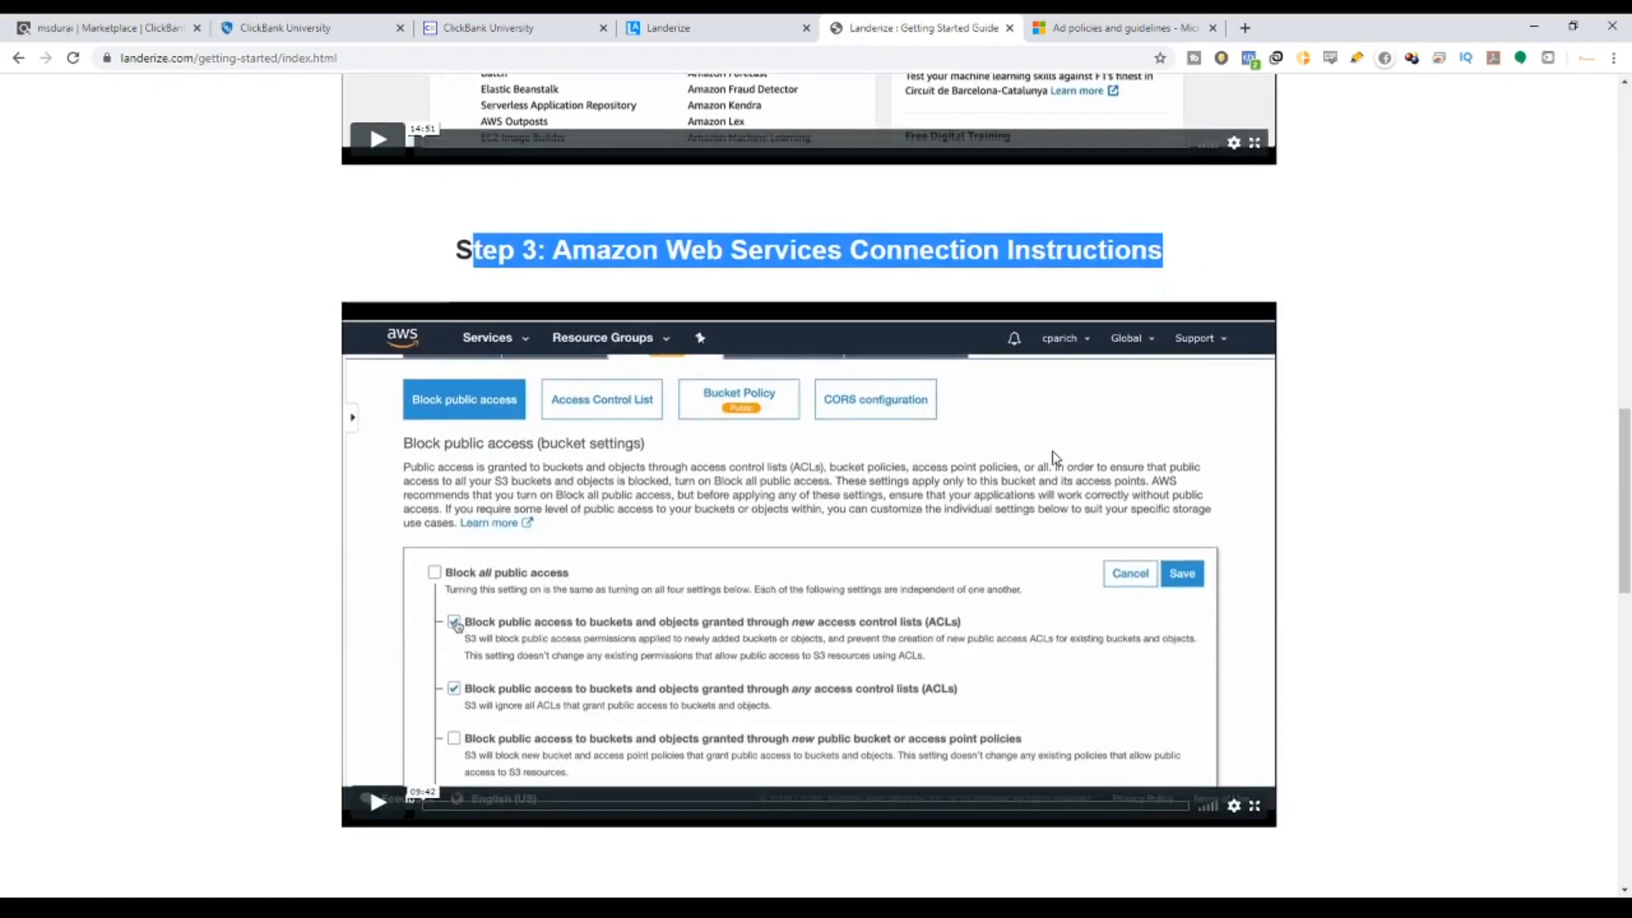
{"action": "scroll", "coordinate": [1054, 457], "scroll_direction": "down", "scroll_amount": 5}
{"action": "left_click_drag", "start_coordinate": [790, 474], "coordinate": [1016, 478]}
{"action": "scroll", "coordinate": [1016, 478], "scroll_direction": "down", "scroll_amount": 3}
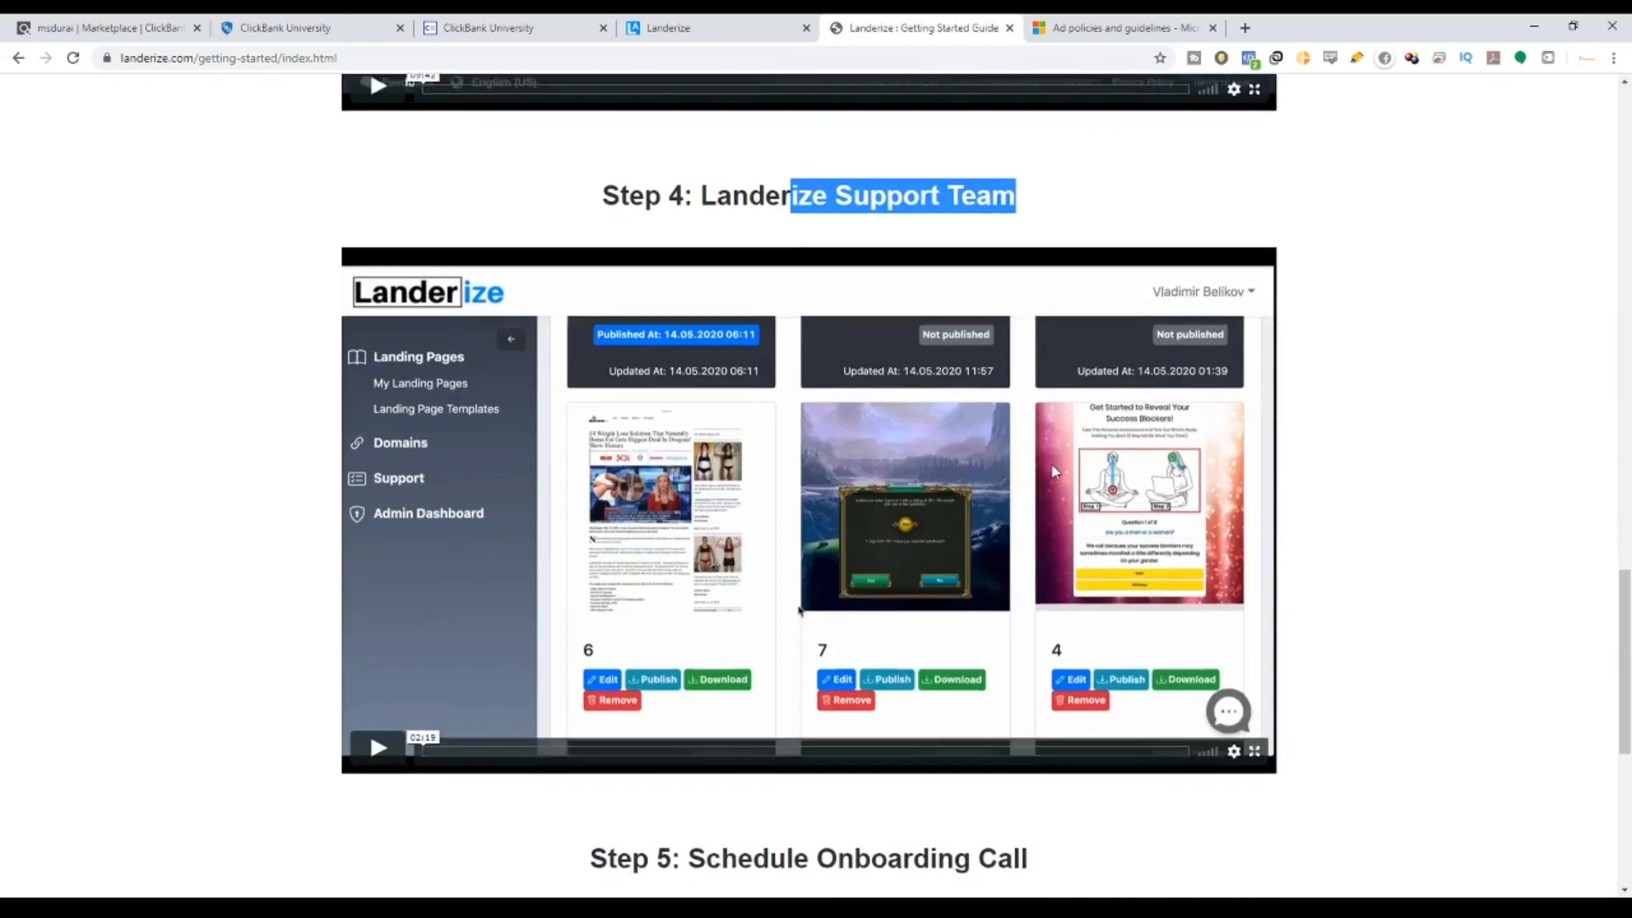
{"action": "scroll", "coordinate": [1054, 471], "scroll_direction": "down", "scroll_amount": 5}
{"action": "left_click_drag", "start_coordinate": [689, 456], "coordinate": [1144, 452]}
{"action": "scroll", "coordinate": [1144, 452], "scroll_direction": "up", "scroll_amount": 8}
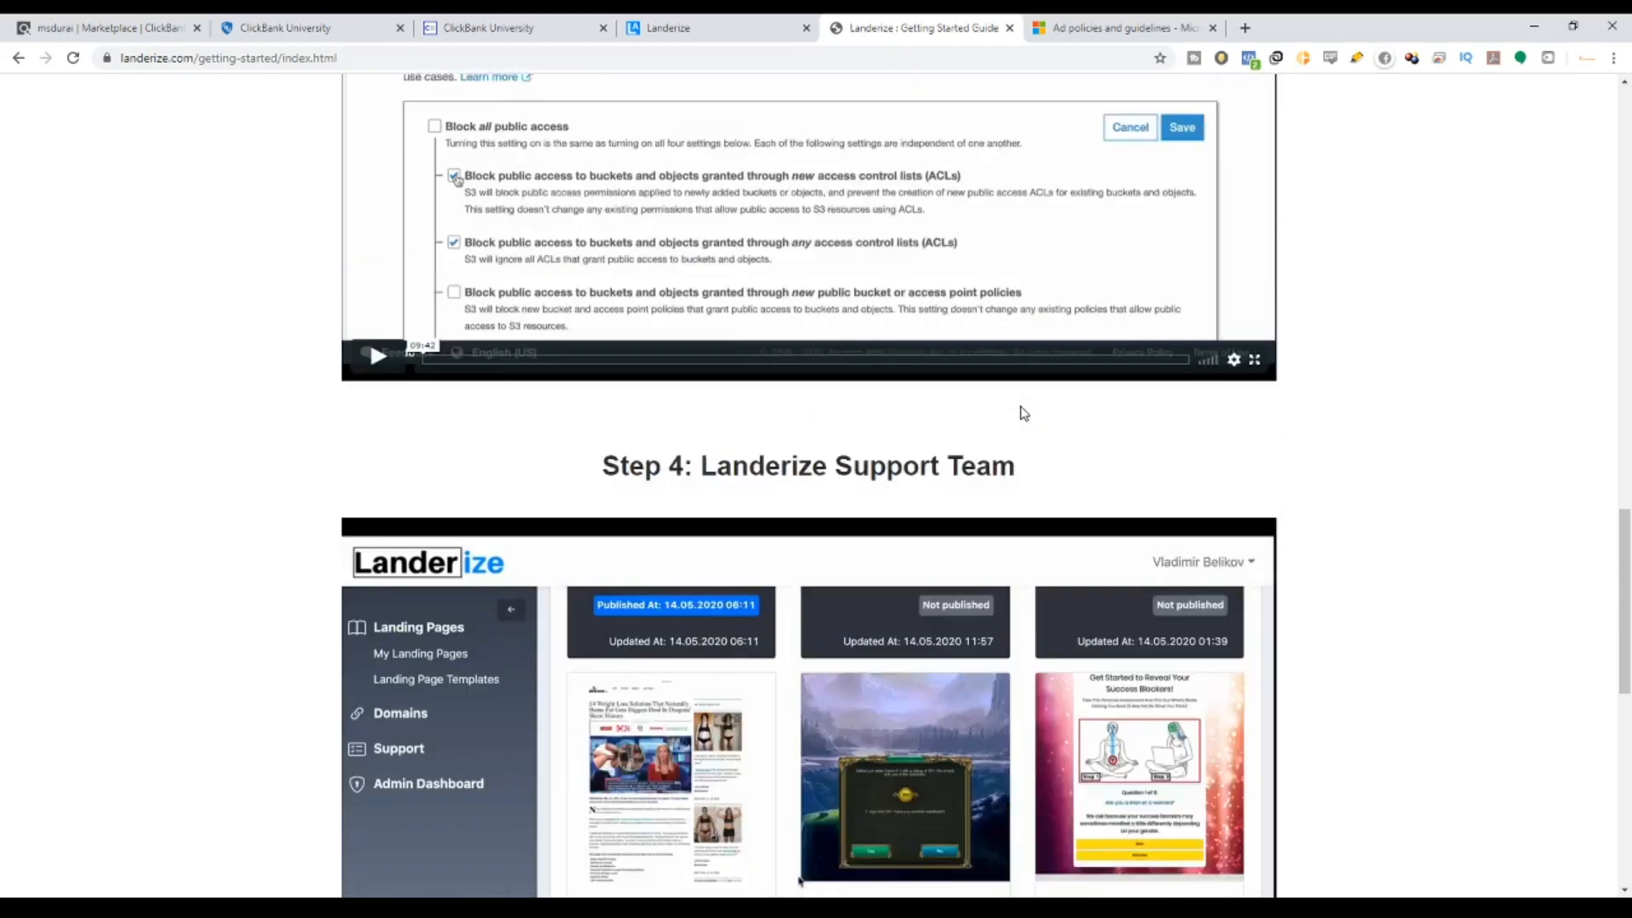
{"action": "scroll", "coordinate": [1023, 413], "scroll_direction": "up", "scroll_amount": 12}
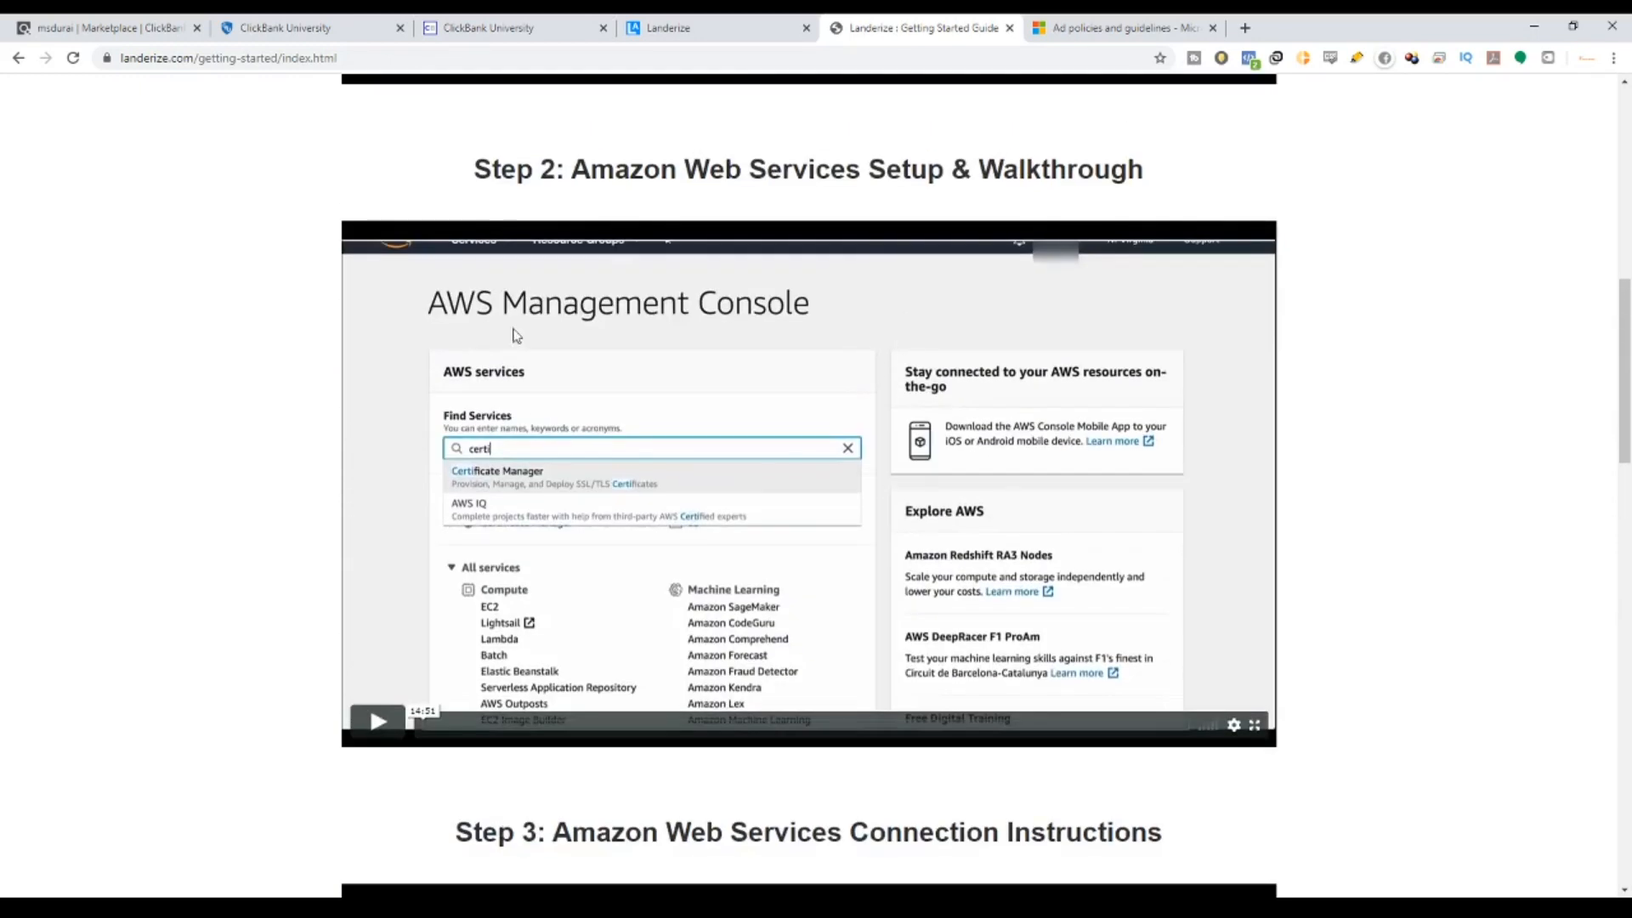
{"action": "left_click_drag", "start_coordinate": [520, 192], "coordinate": [1122, 218]}
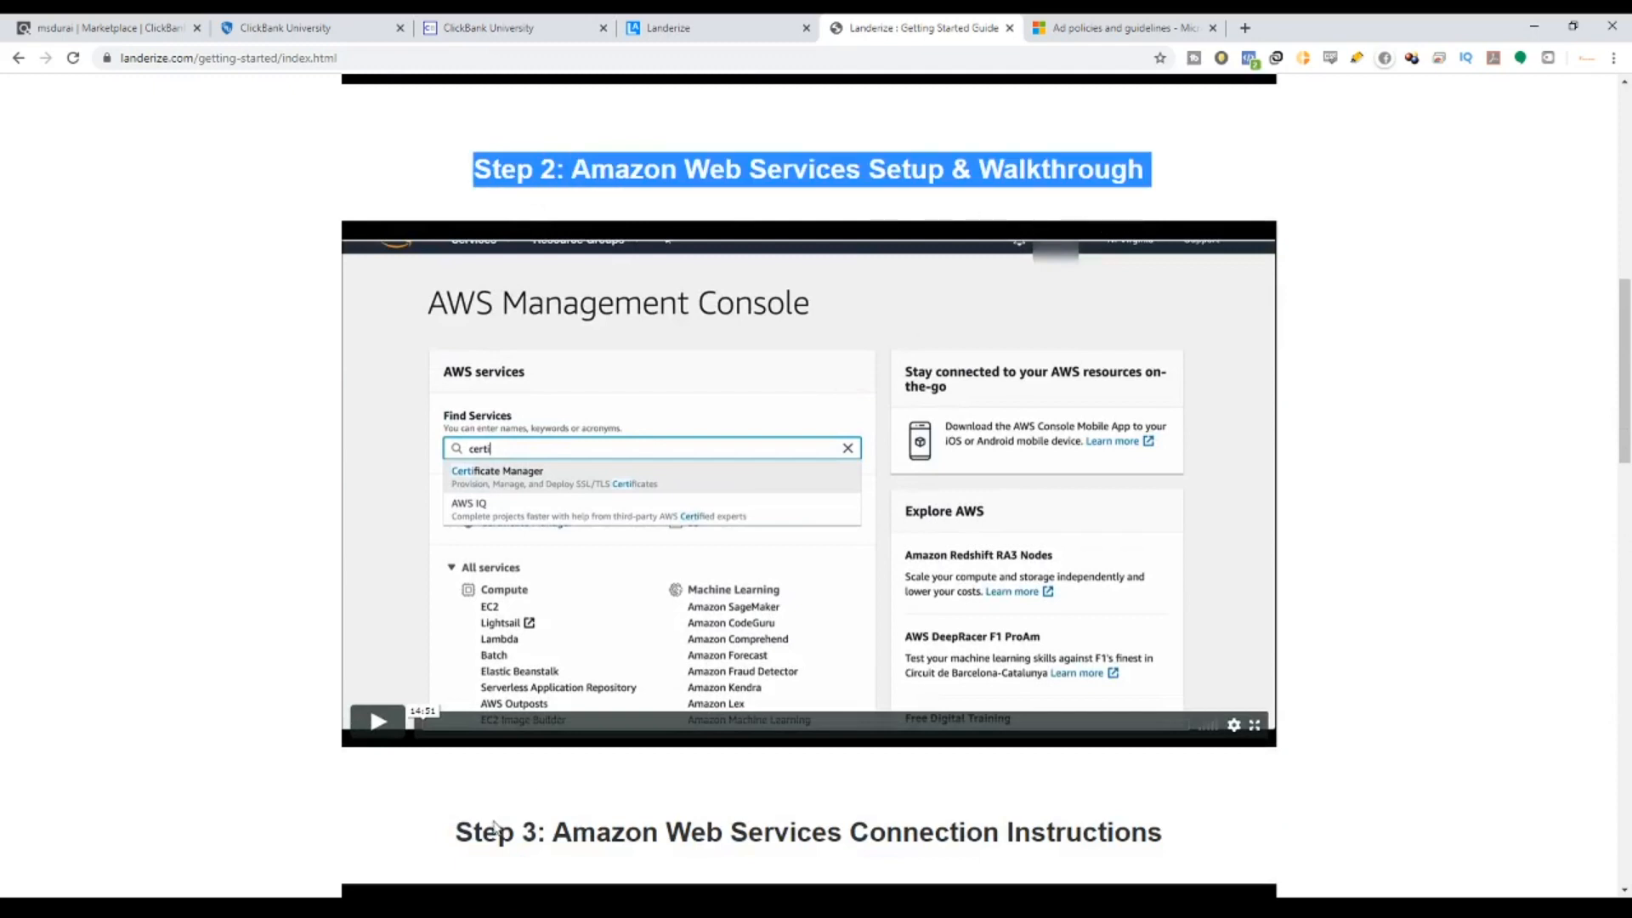
{"action": "left_click_drag", "start_coordinate": [475, 829], "coordinate": [1176, 841]}
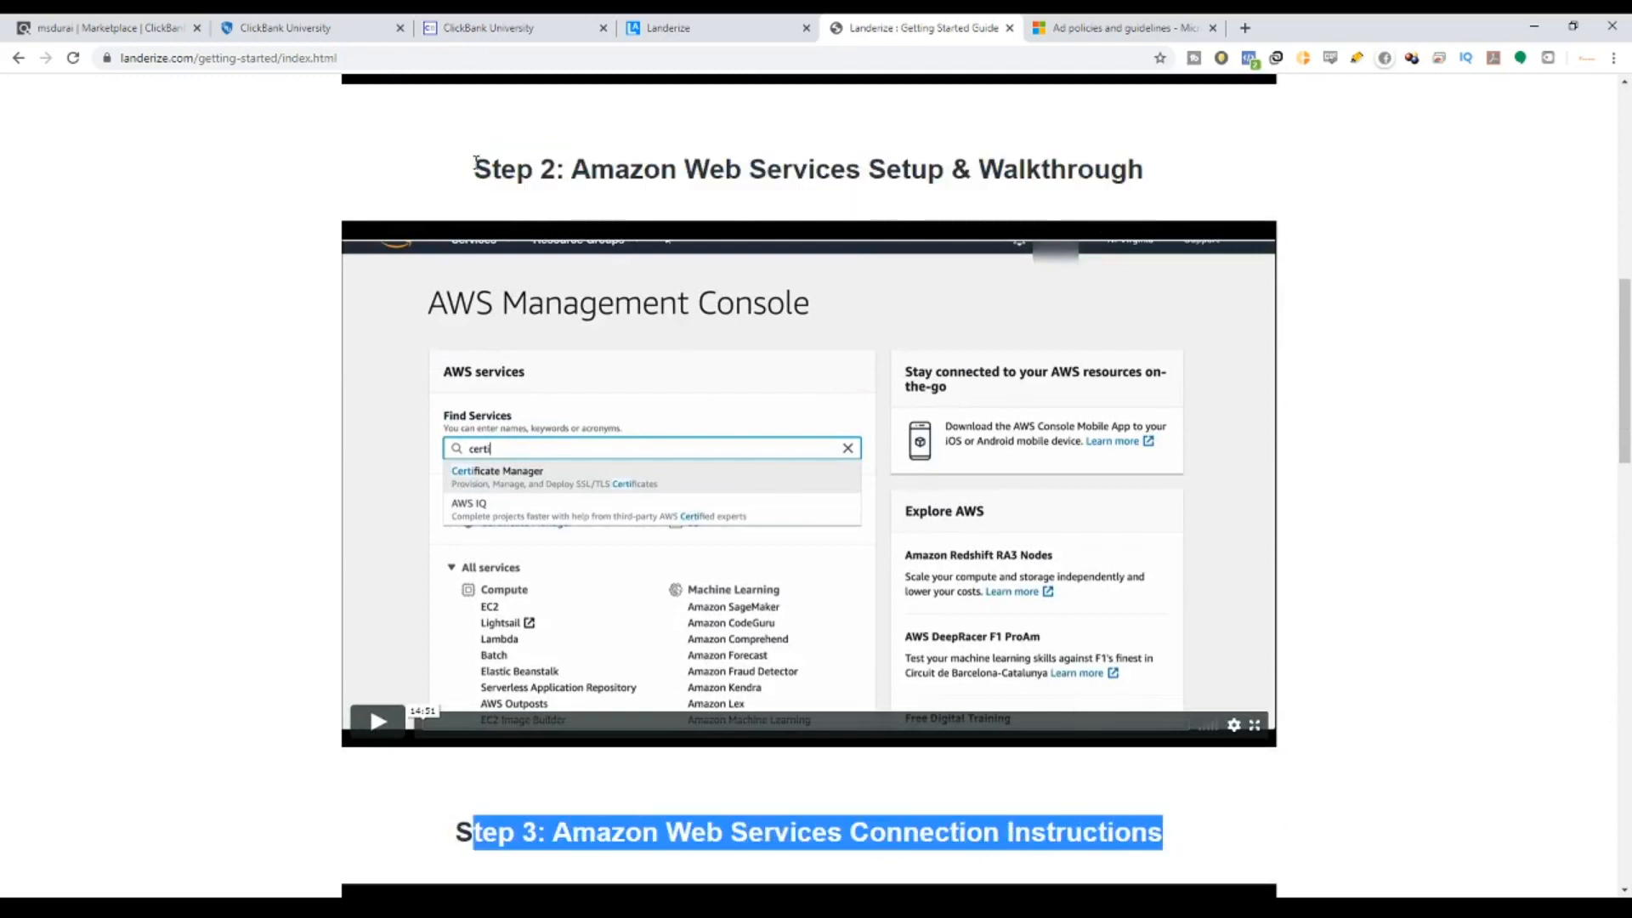
{"action": "left_click_drag", "start_coordinate": [474, 162], "coordinate": [1145, 174]}
{"action": "scroll", "coordinate": [1544, 549], "scroll_direction": "down", "scroll_amount": 1}
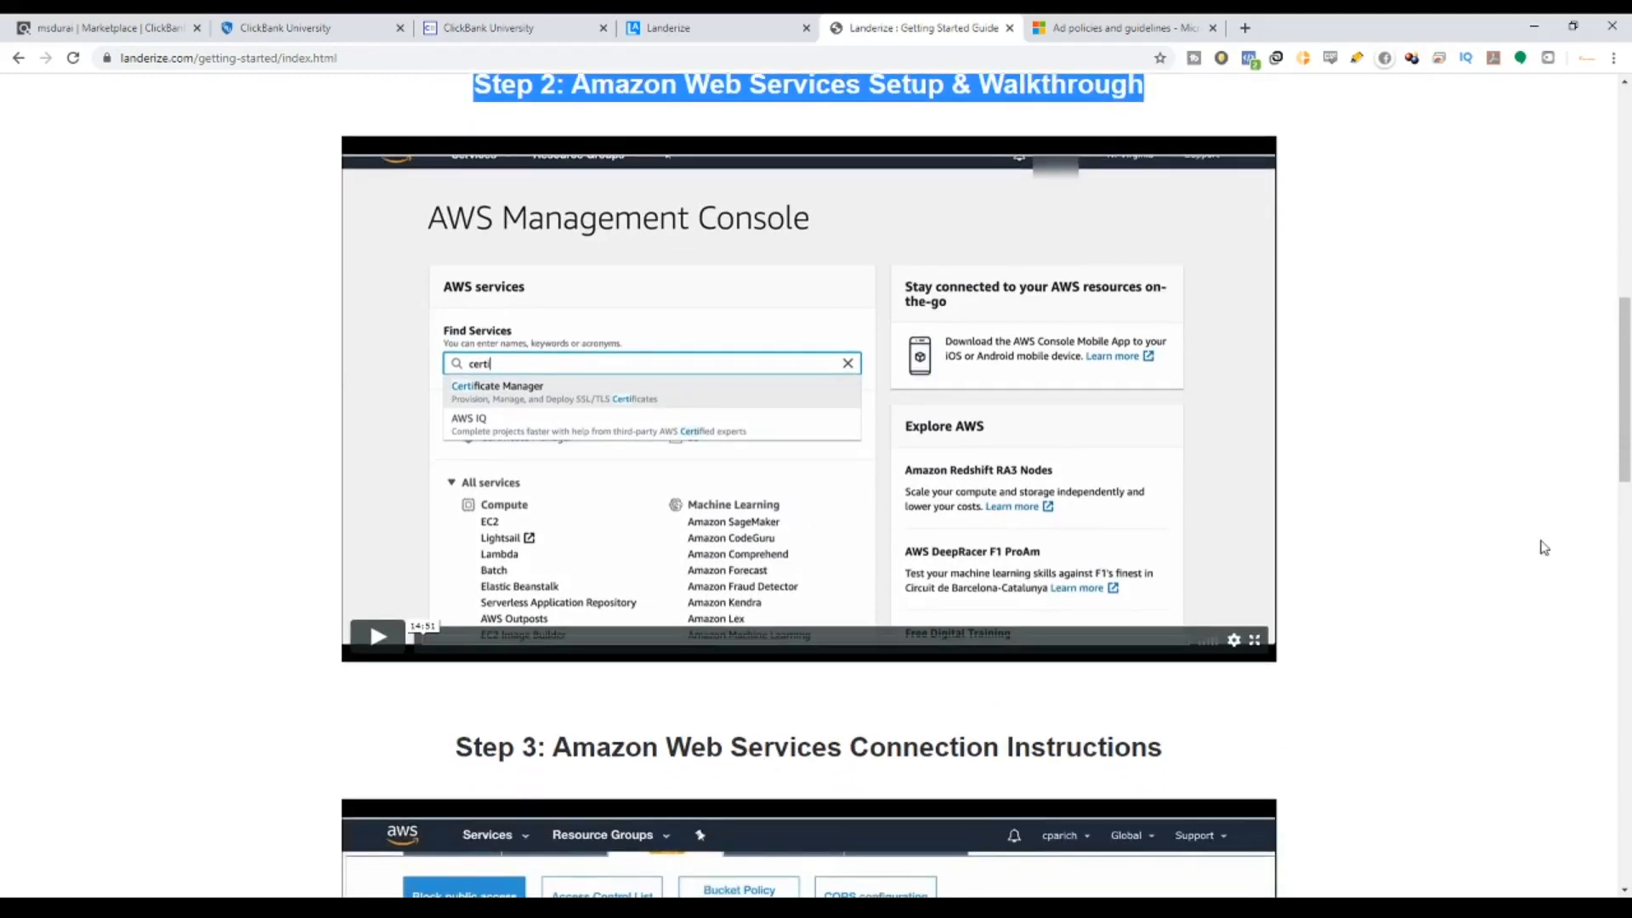
{"action": "scroll", "coordinate": [1625, 389], "scroll_direction": "up", "scroll_amount": 8}
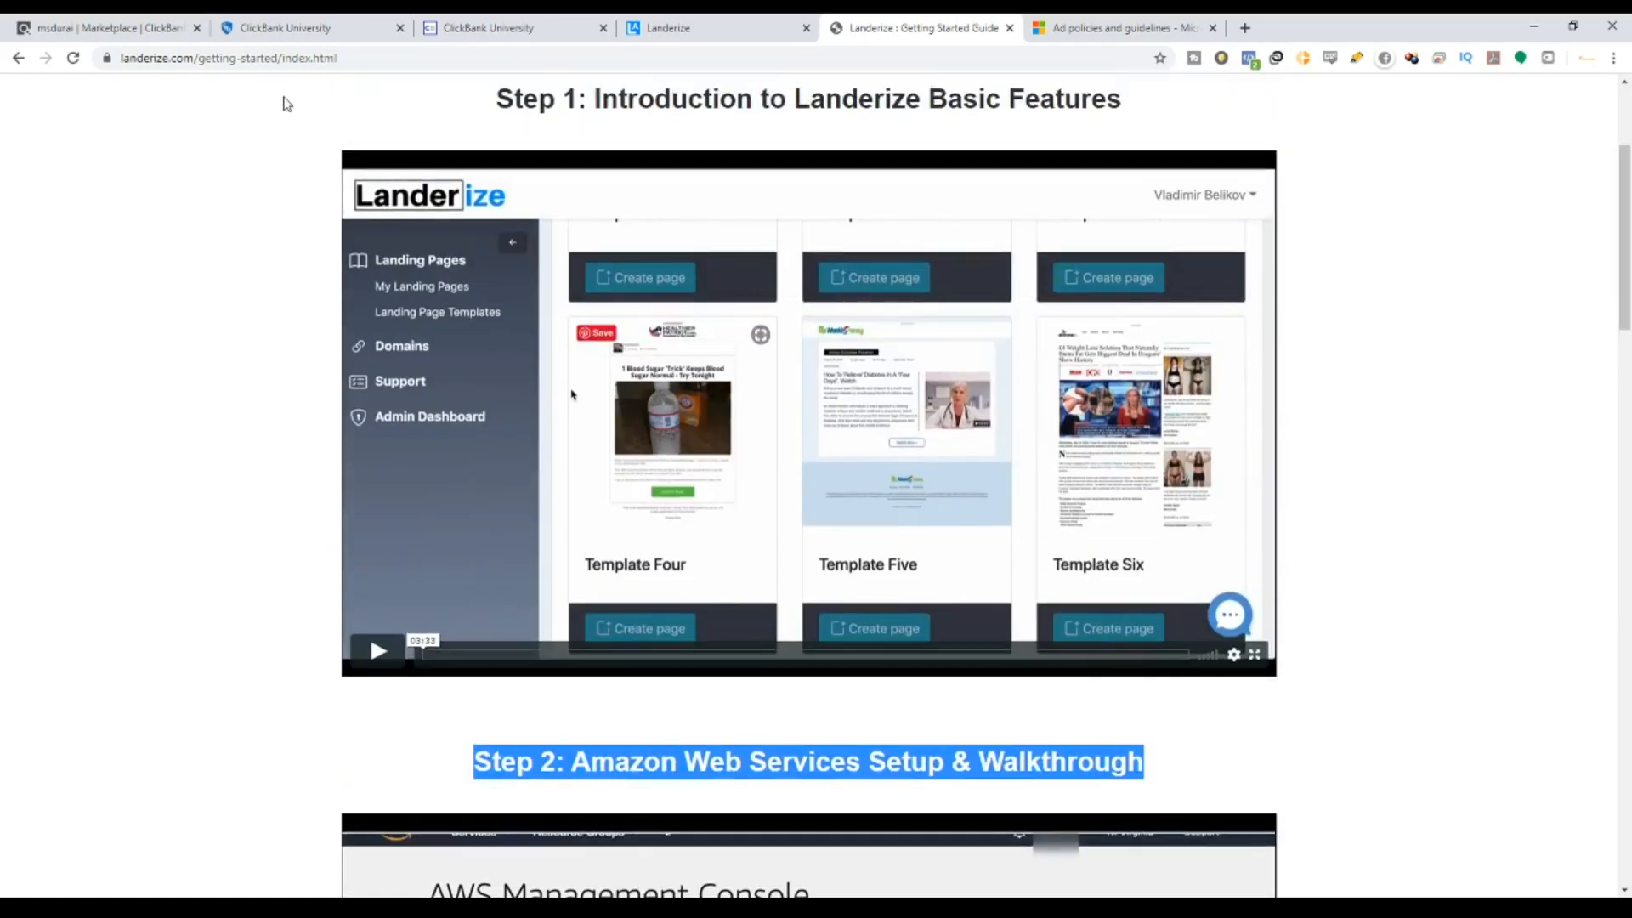
{"action": "left_click", "coordinate": [18, 58]}
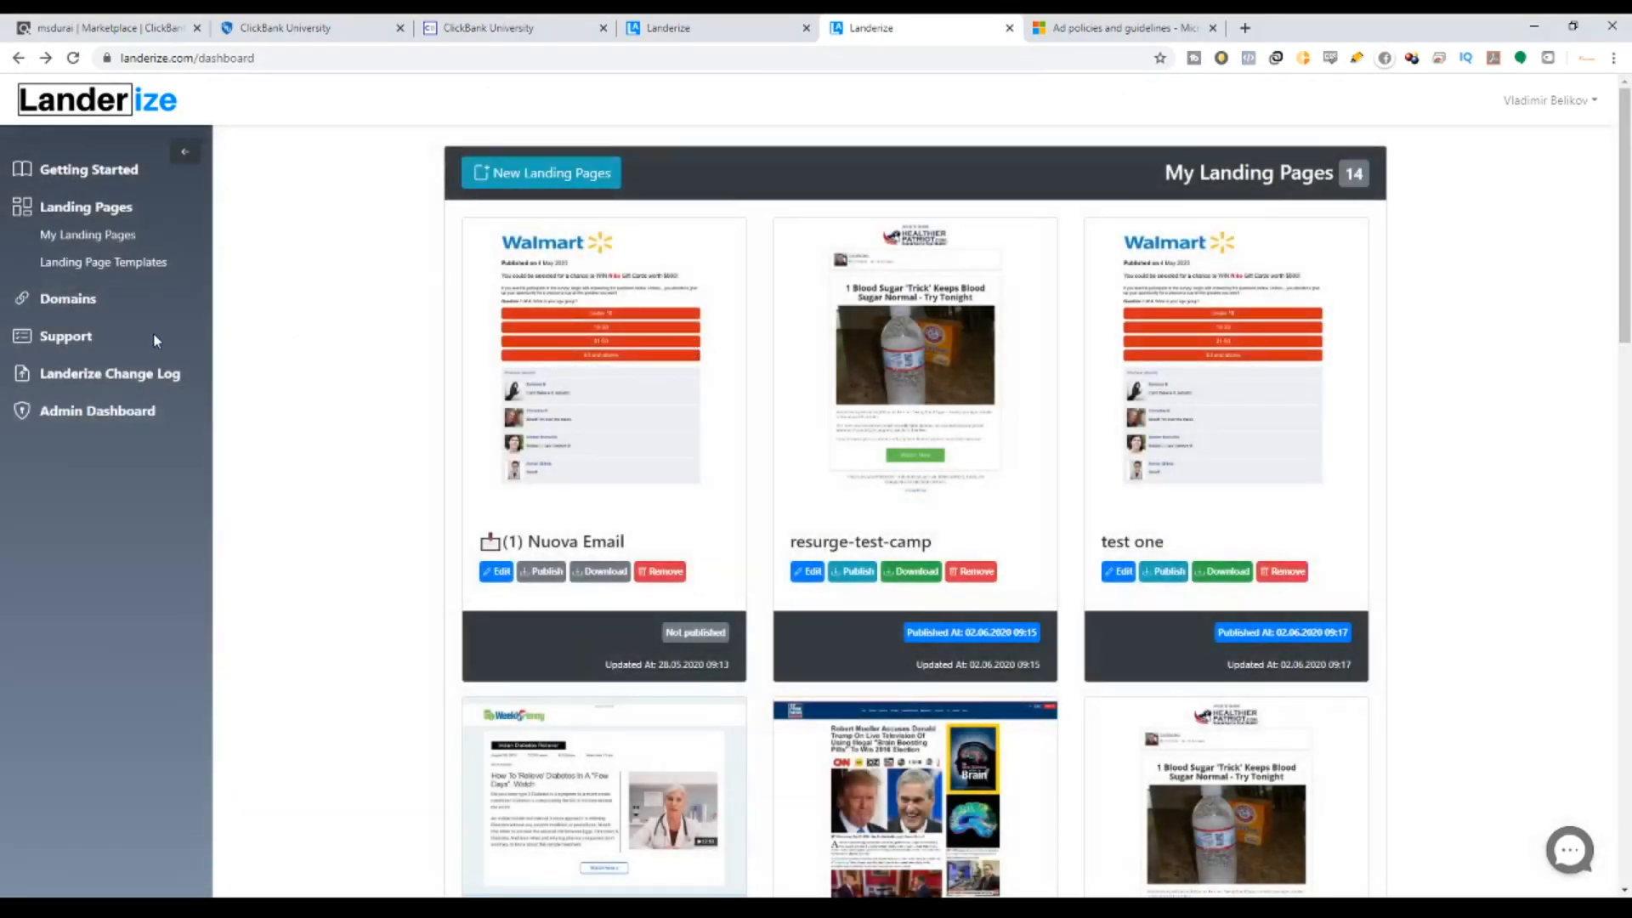
Open the 'How to setup AWS' support article, then return to the My Landing Pages dashboard.
{"action": "left_click", "coordinate": [68, 336]}
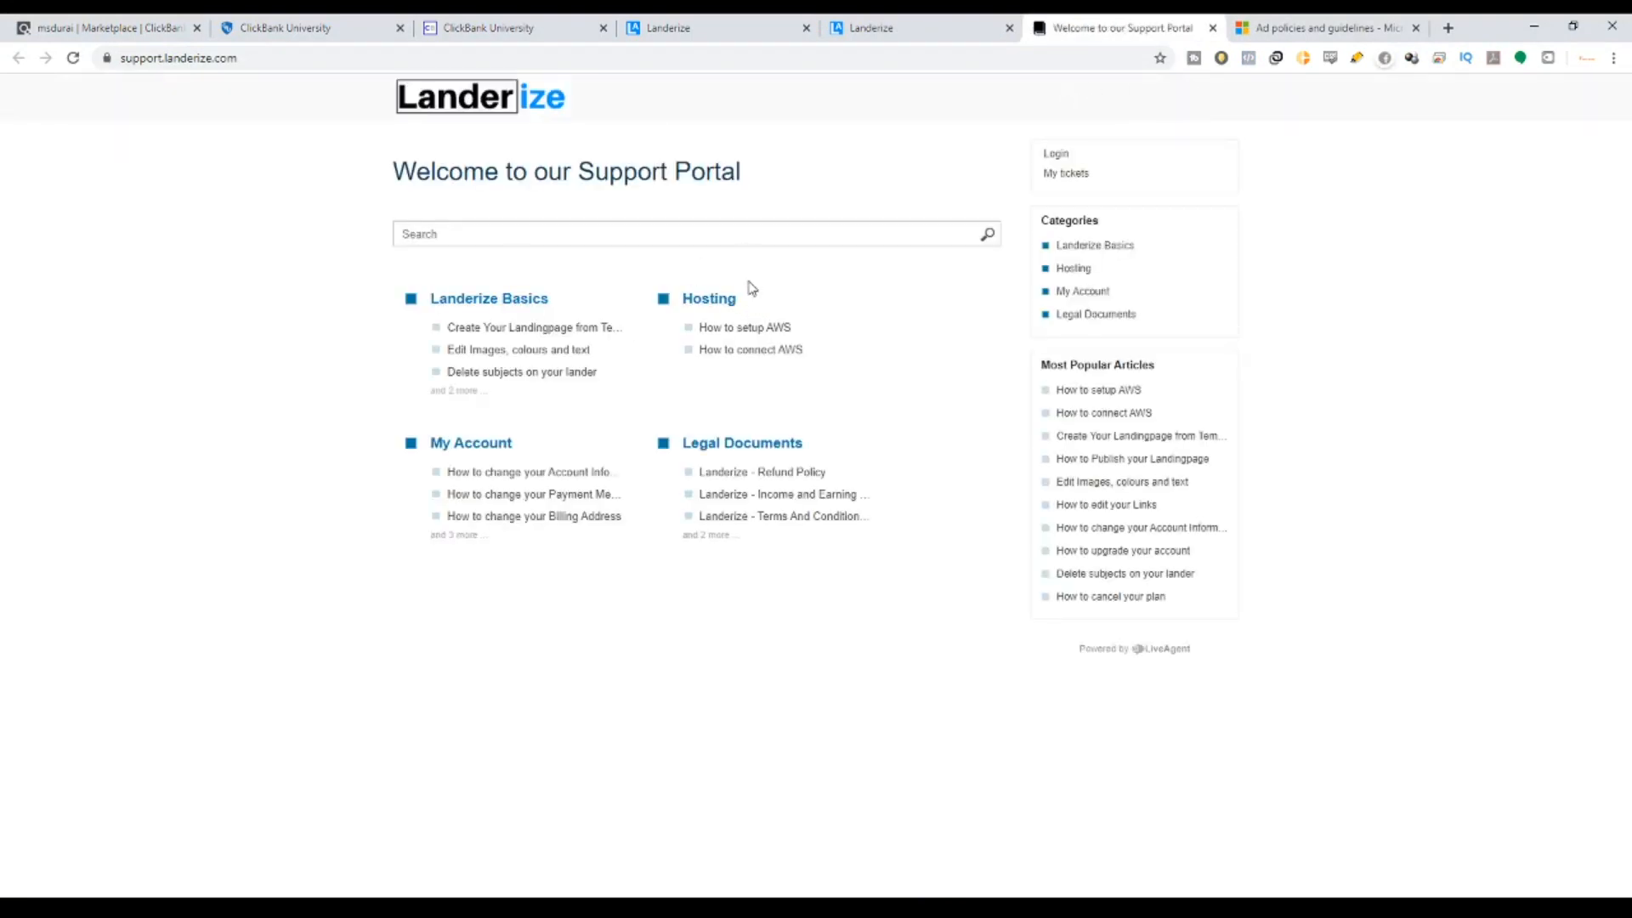
{"action": "left_click", "coordinate": [779, 330]}
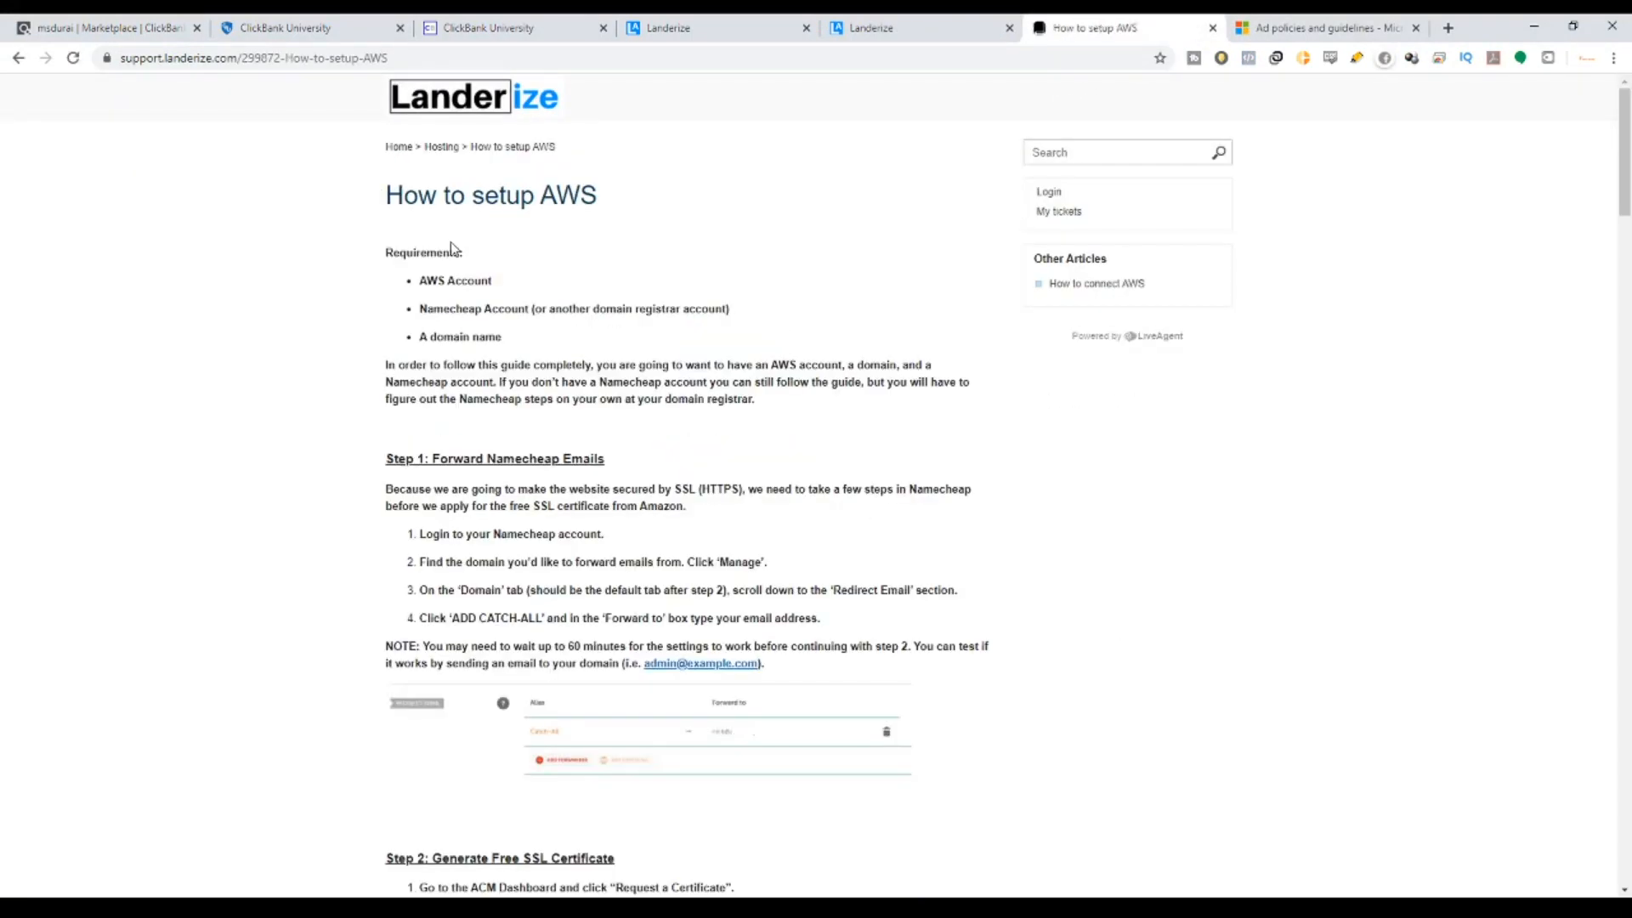
{"action": "scroll", "coordinate": [569, 420], "scroll_direction": "down", "scroll_amount": 8}
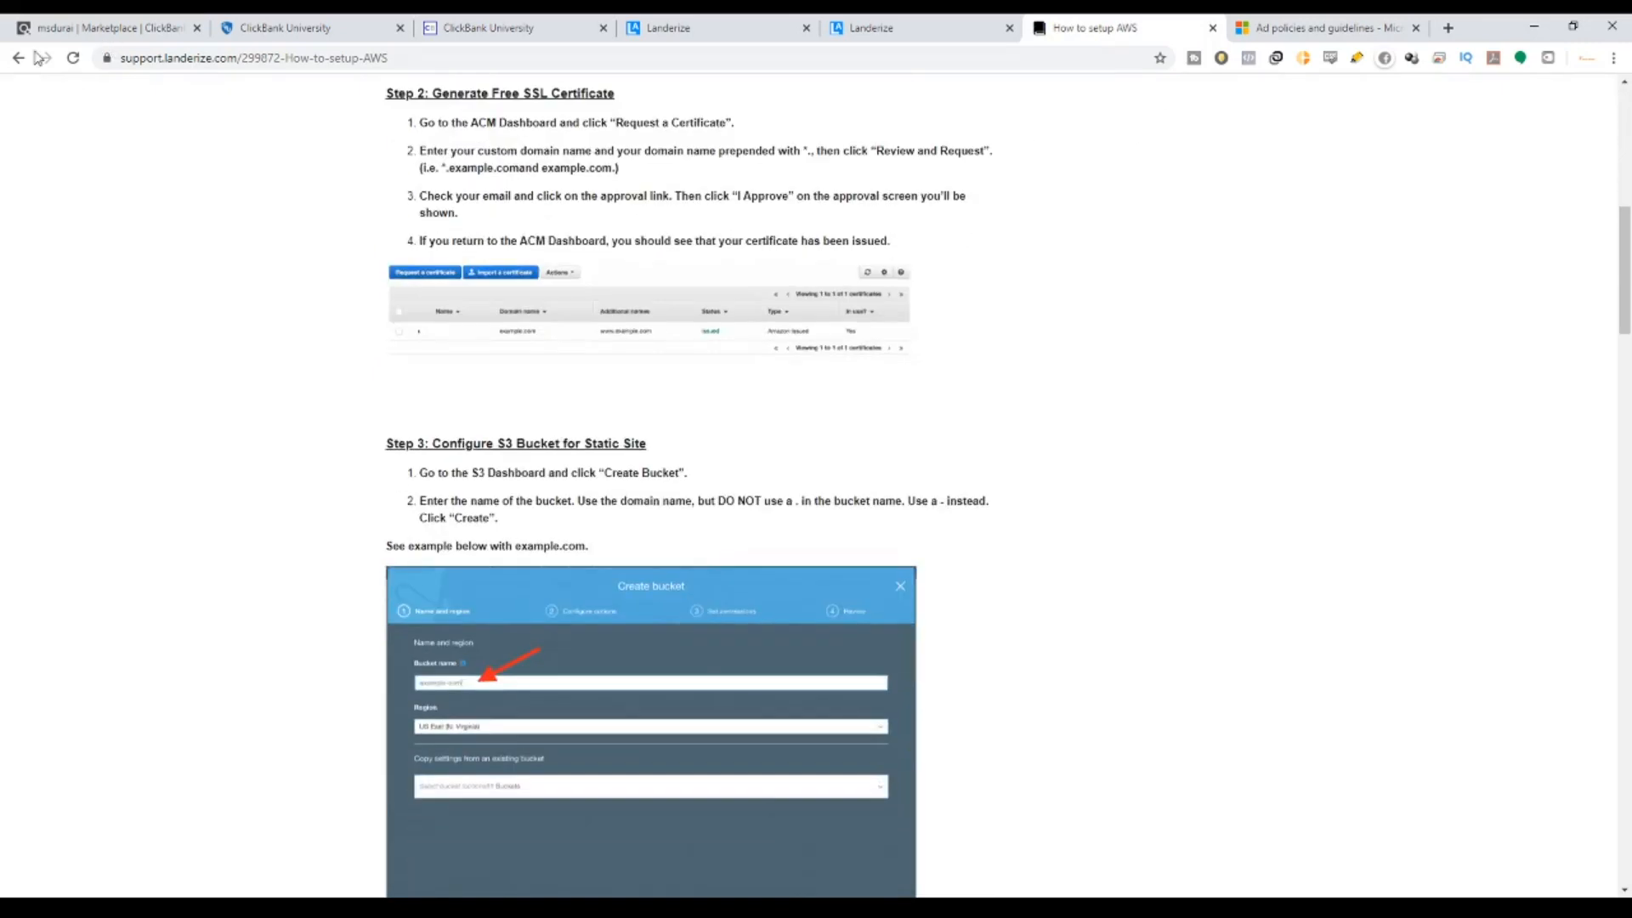
{"action": "left_click", "coordinate": [963, 21]}
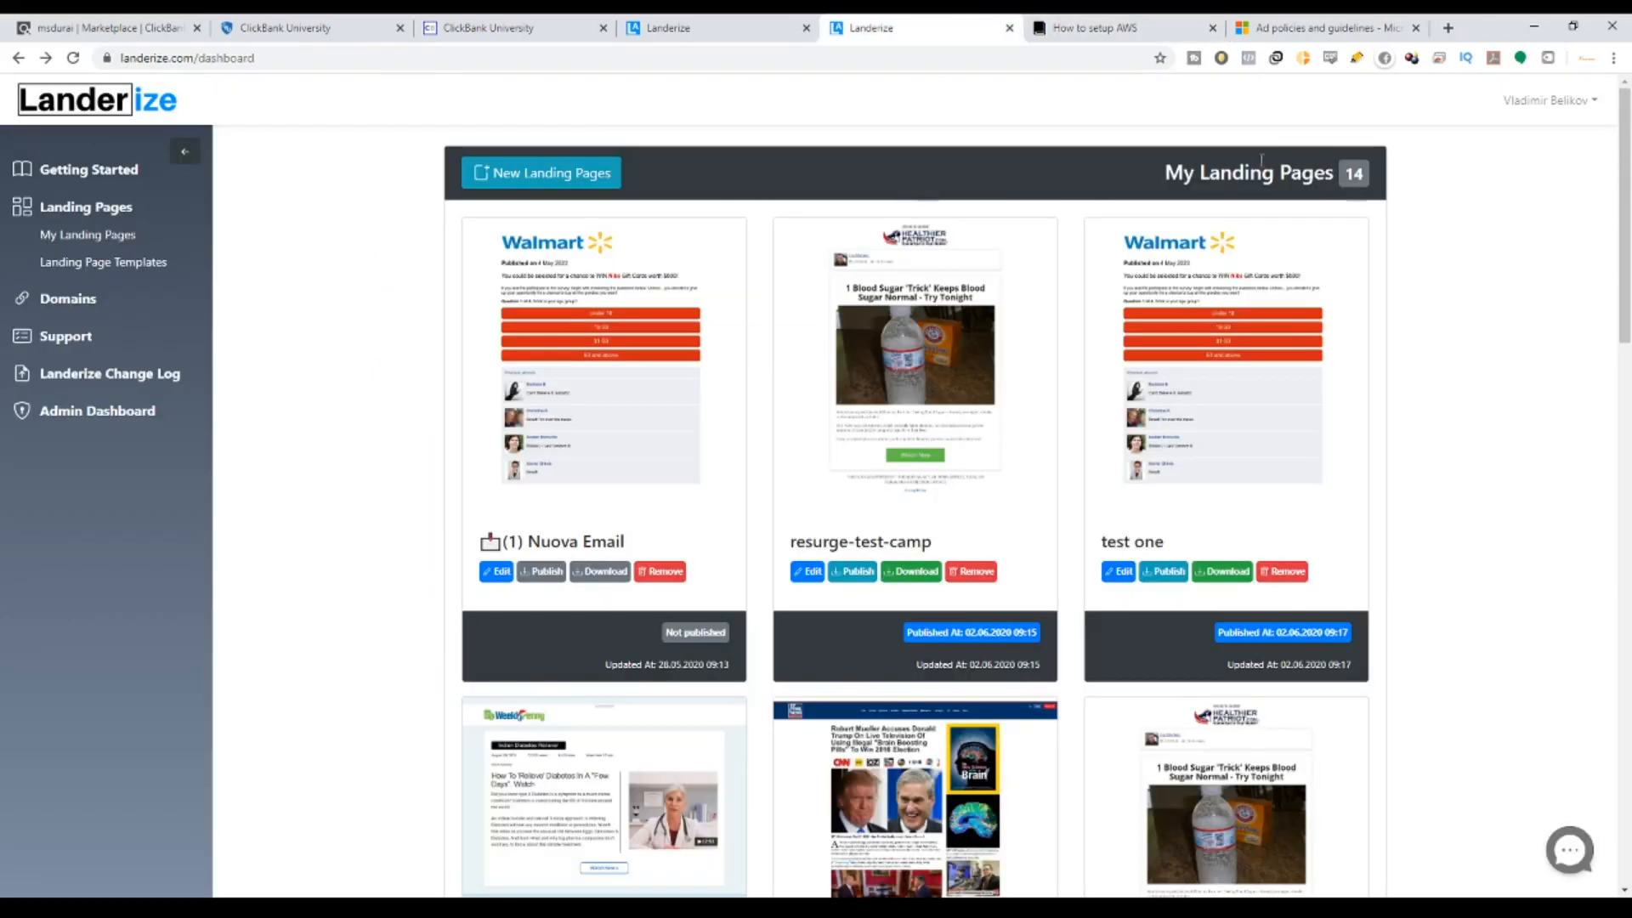
{"action": "left_click_drag", "start_coordinate": [1164, 173], "coordinate": [1387, 190]}
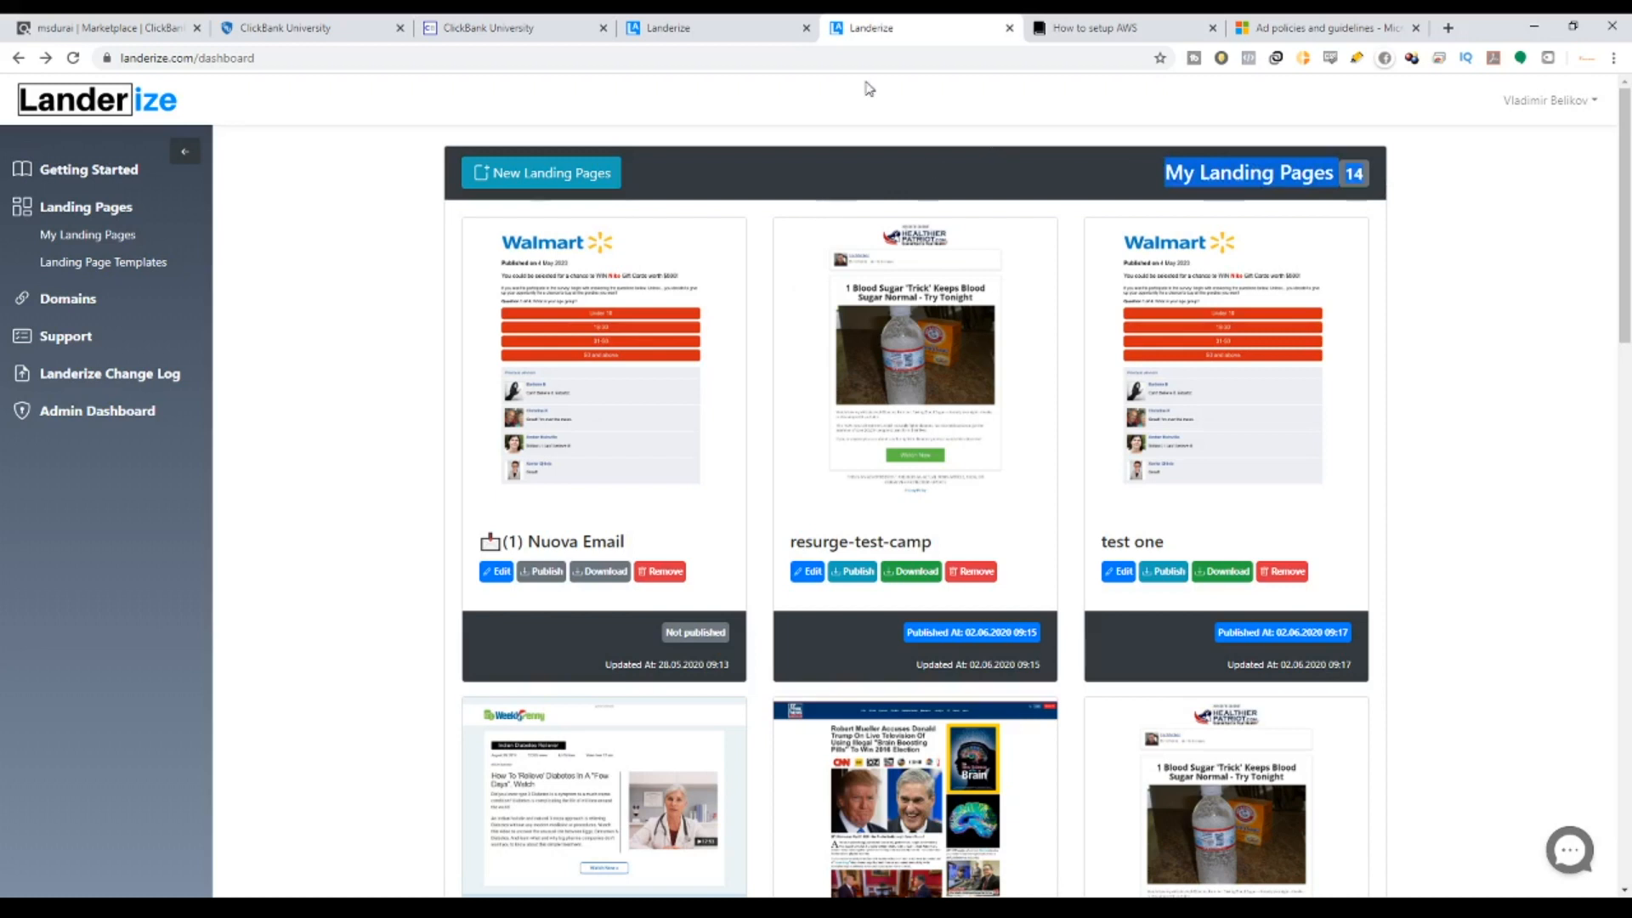
Start a New Landing Page and highlight the 18 available templates count and weekly-templates note.
{"action": "left_click", "coordinate": [571, 174]}
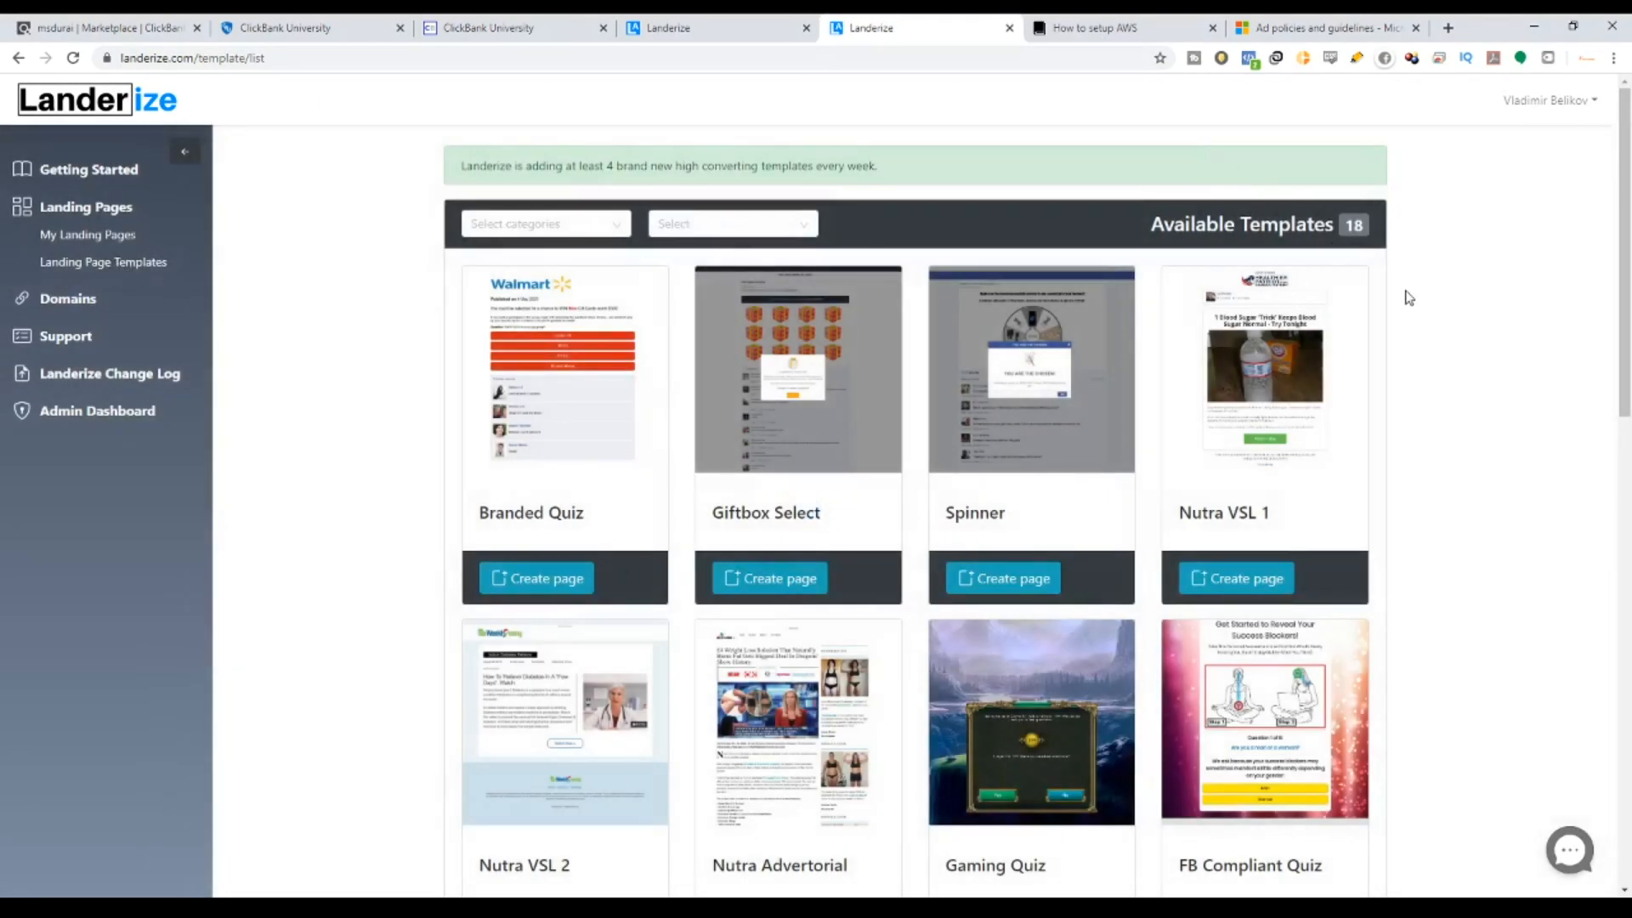
{"action": "left_click_drag", "start_coordinate": [1166, 225], "coordinate": [1360, 213]}
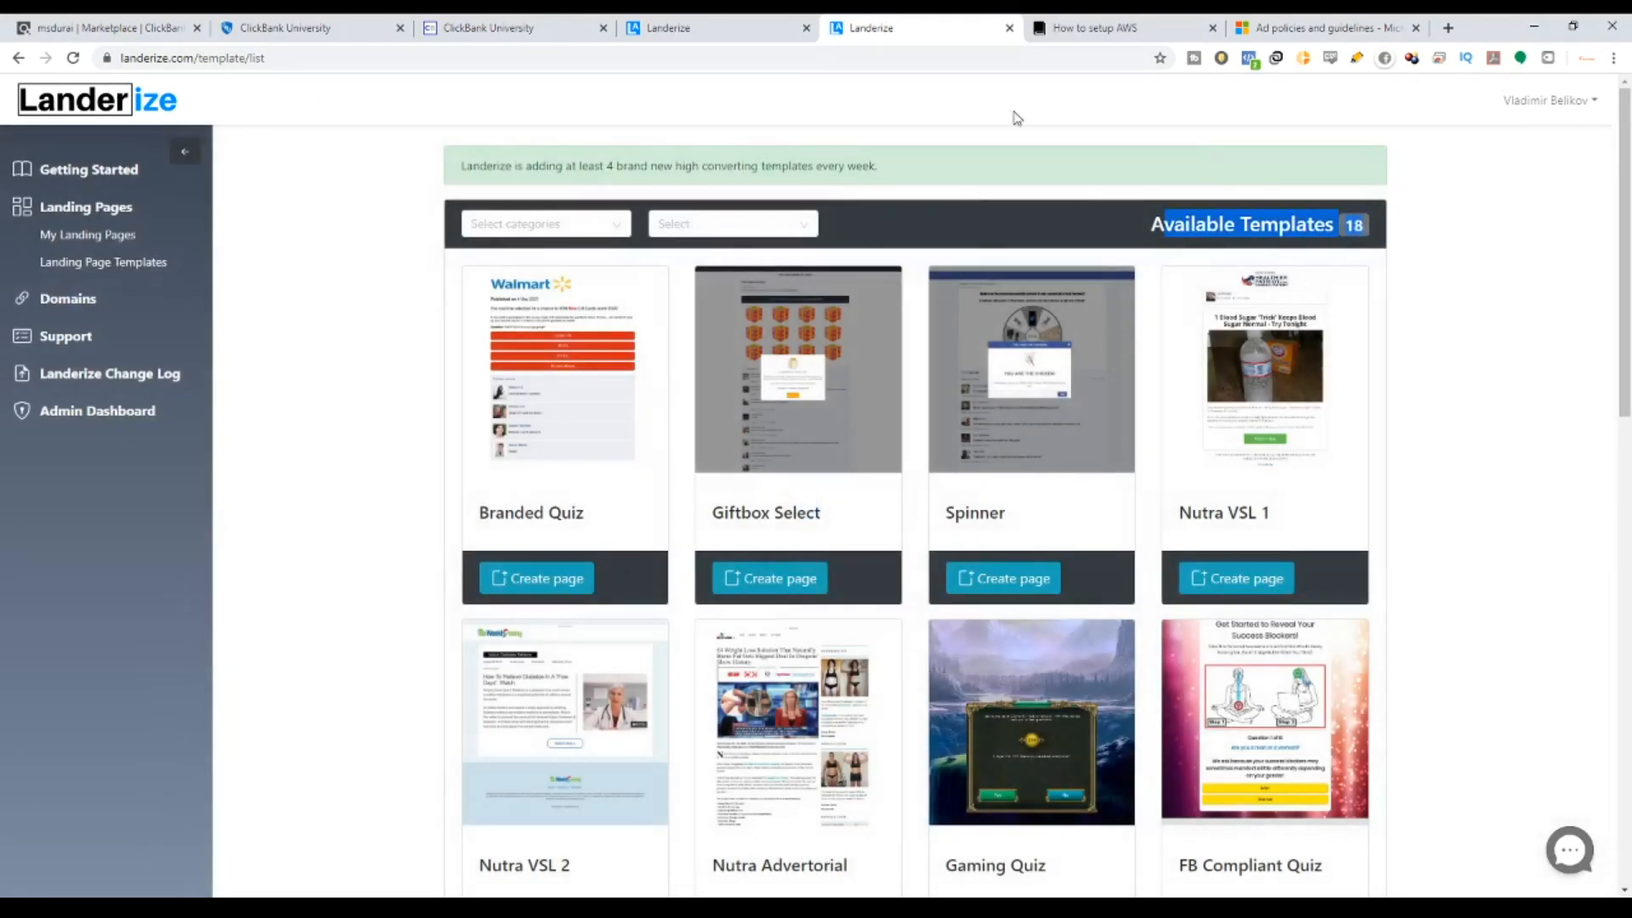
{"action": "left_click_drag", "start_coordinate": [459, 166], "coordinate": [937, 172]}
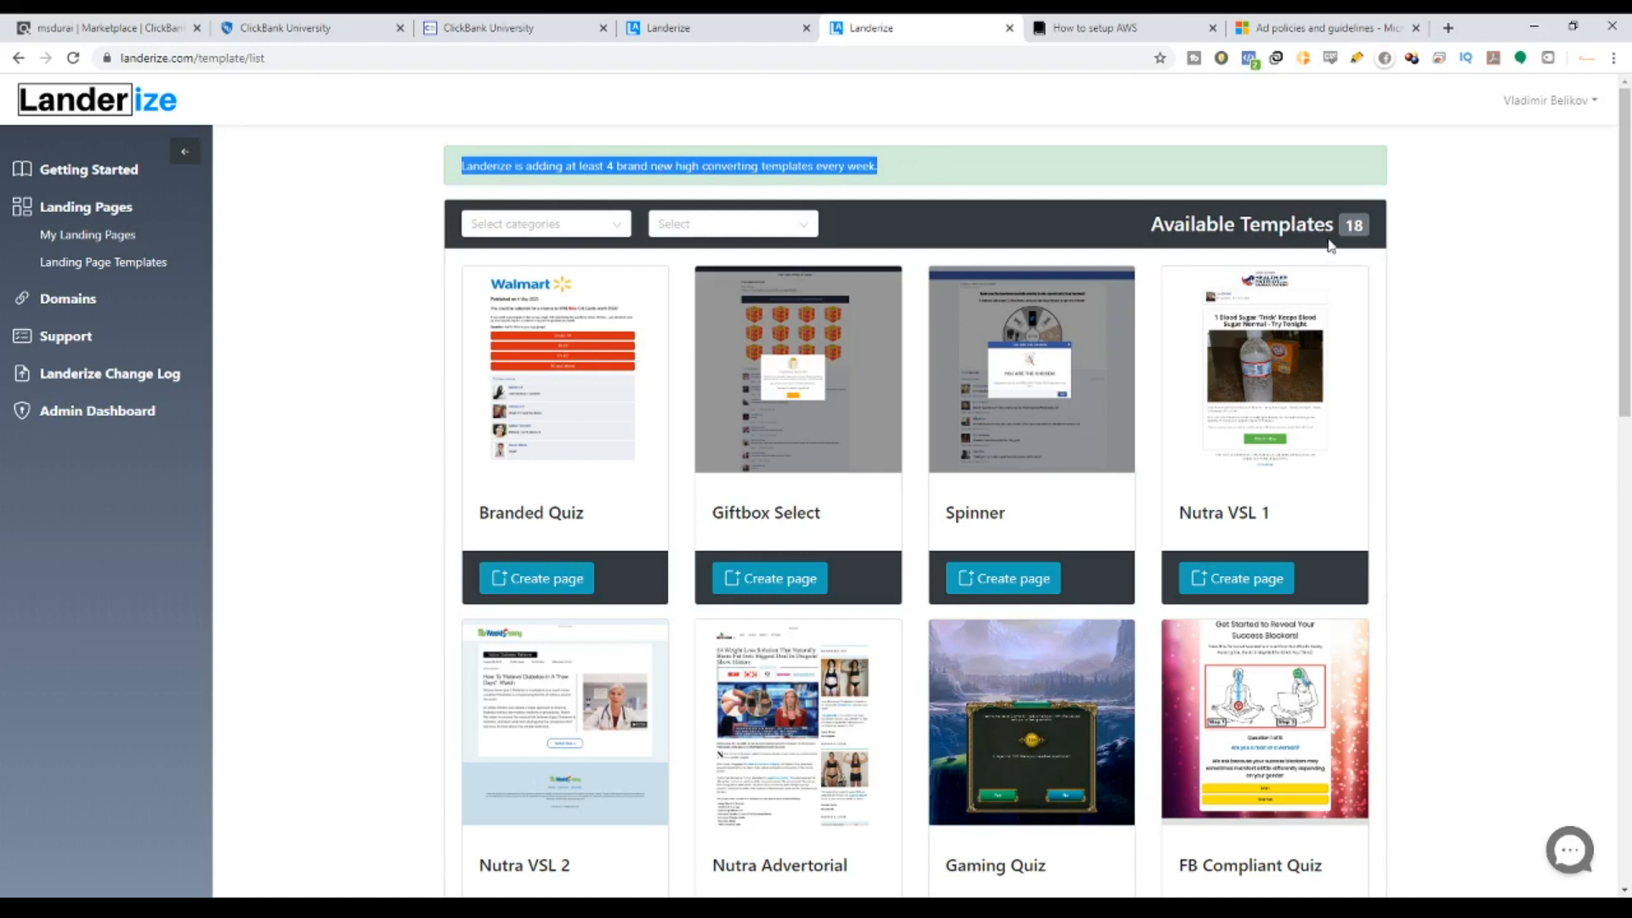
{"action": "scroll", "coordinate": [680, 399], "scroll_direction": "down", "scroll_amount": 3}
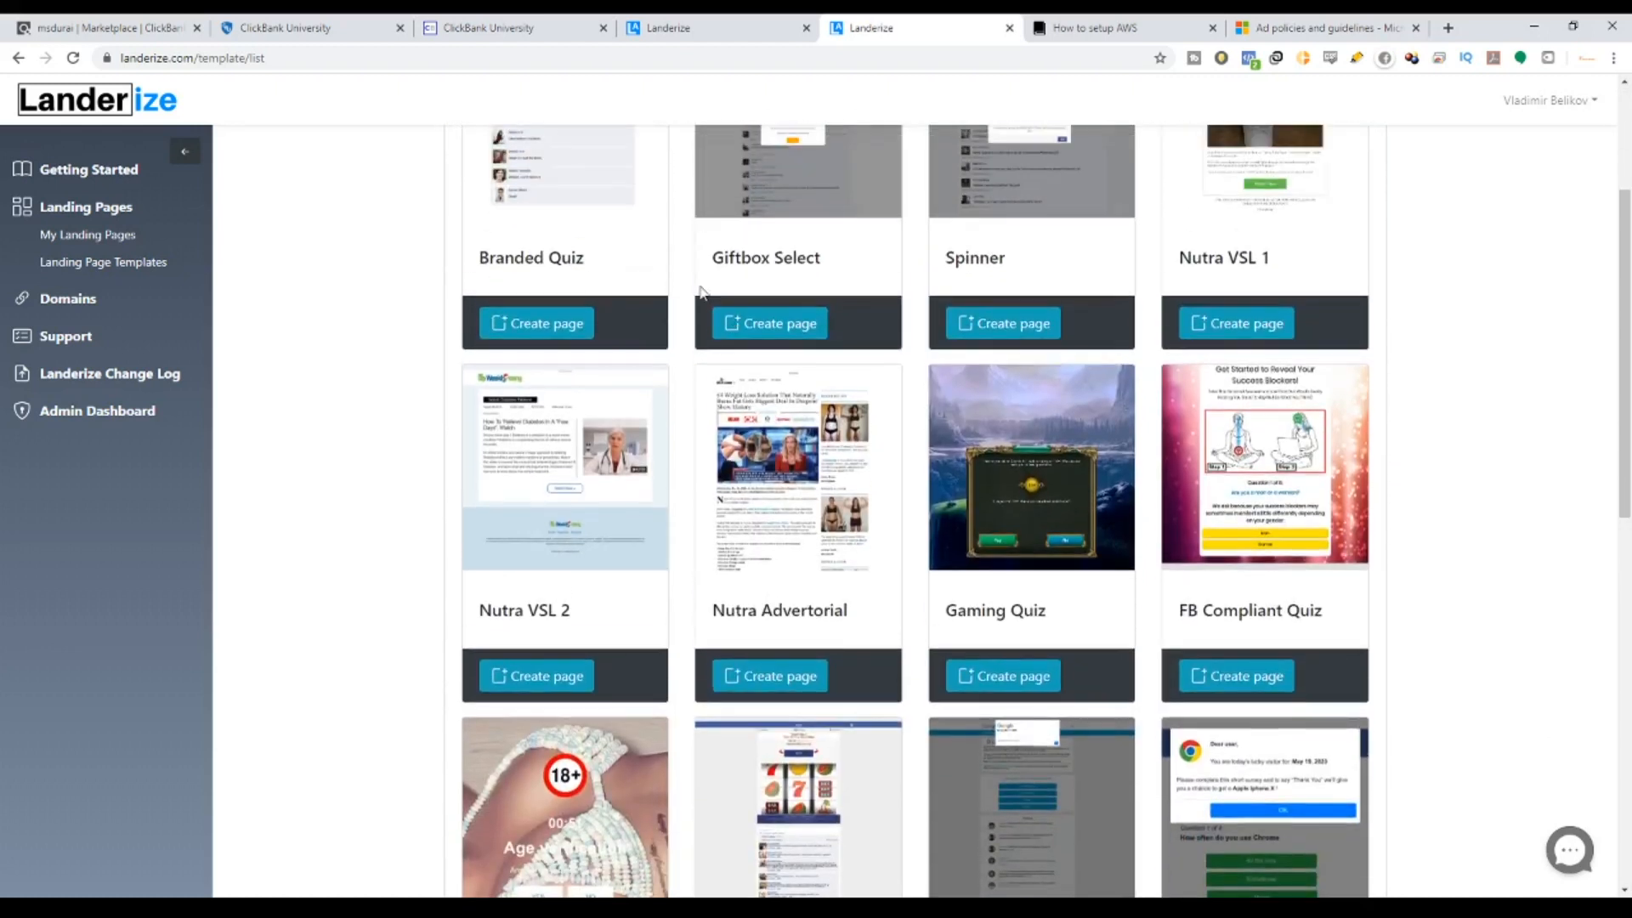
{"action": "left_click_drag", "start_coordinate": [491, 258], "coordinate": [680, 264]}
{"action": "left_click_drag", "start_coordinate": [792, 256], "coordinate": [1105, 270]}
{"action": "scroll", "coordinate": [1462, 234], "scroll_direction": "up", "scroll_amount": 3}
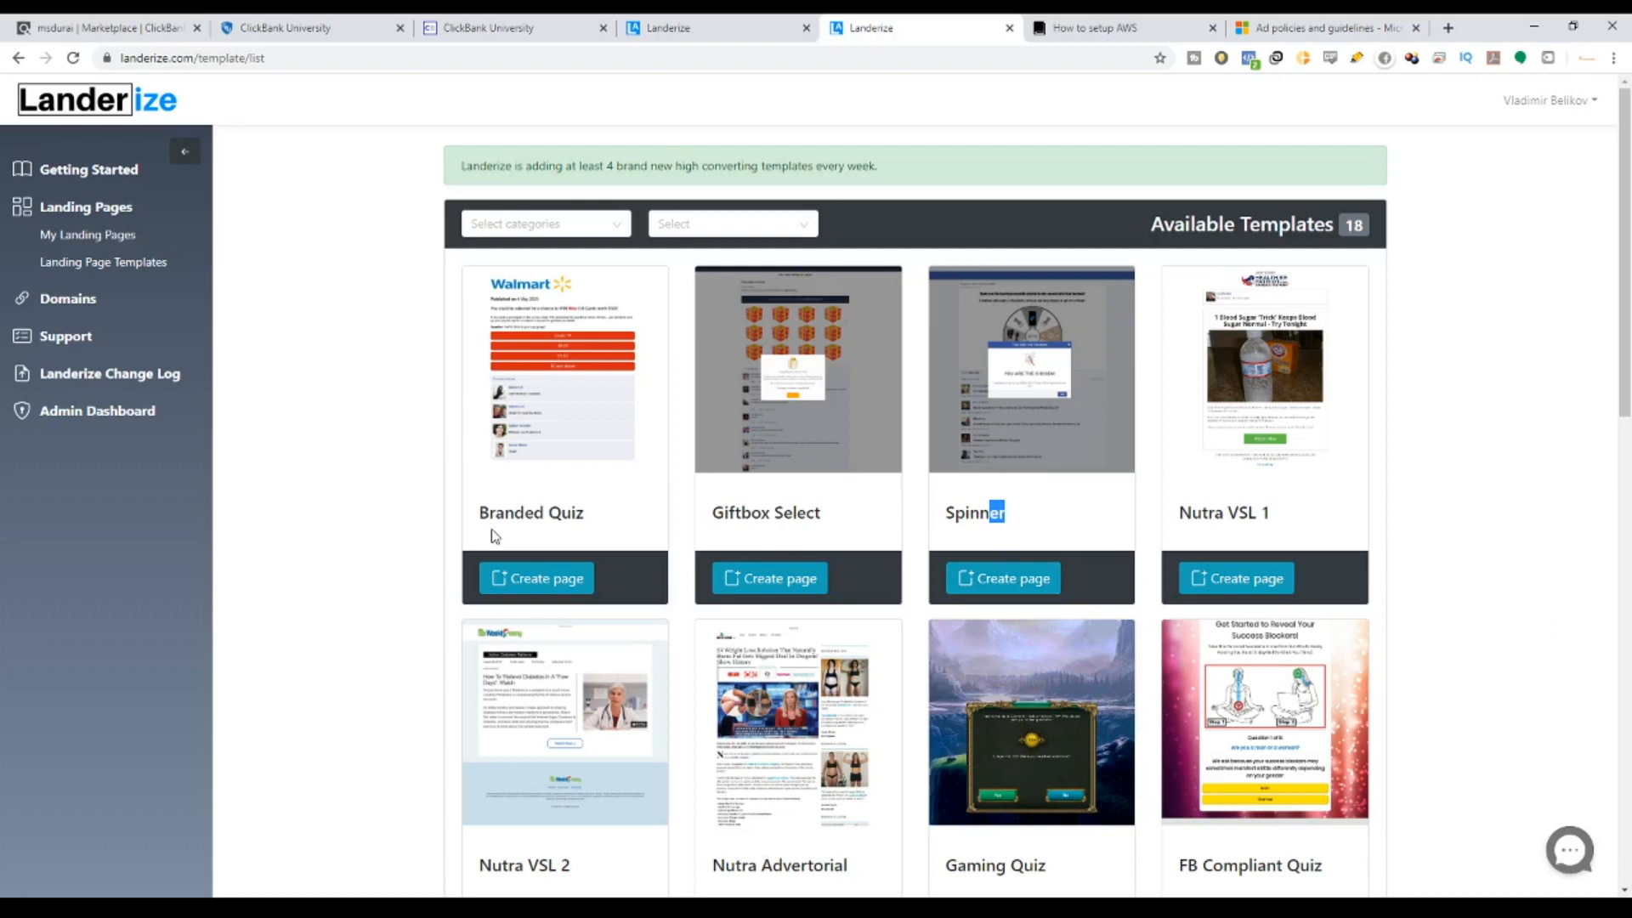
Browse down the template grid, highlighting template names such as Branded Quiz, Casino Spins and CBD Advertorial.
{"action": "left_click_drag", "start_coordinate": [478, 516], "coordinate": [527, 515]}
{"action": "left_click_drag", "start_coordinate": [1193, 517], "coordinate": [1284, 521]}
{"action": "scroll", "coordinate": [1128, 613], "scroll_direction": "down", "scroll_amount": 2}
{"action": "scroll", "coordinate": [1128, 618], "scroll_direction": "down", "scroll_amount": 2}
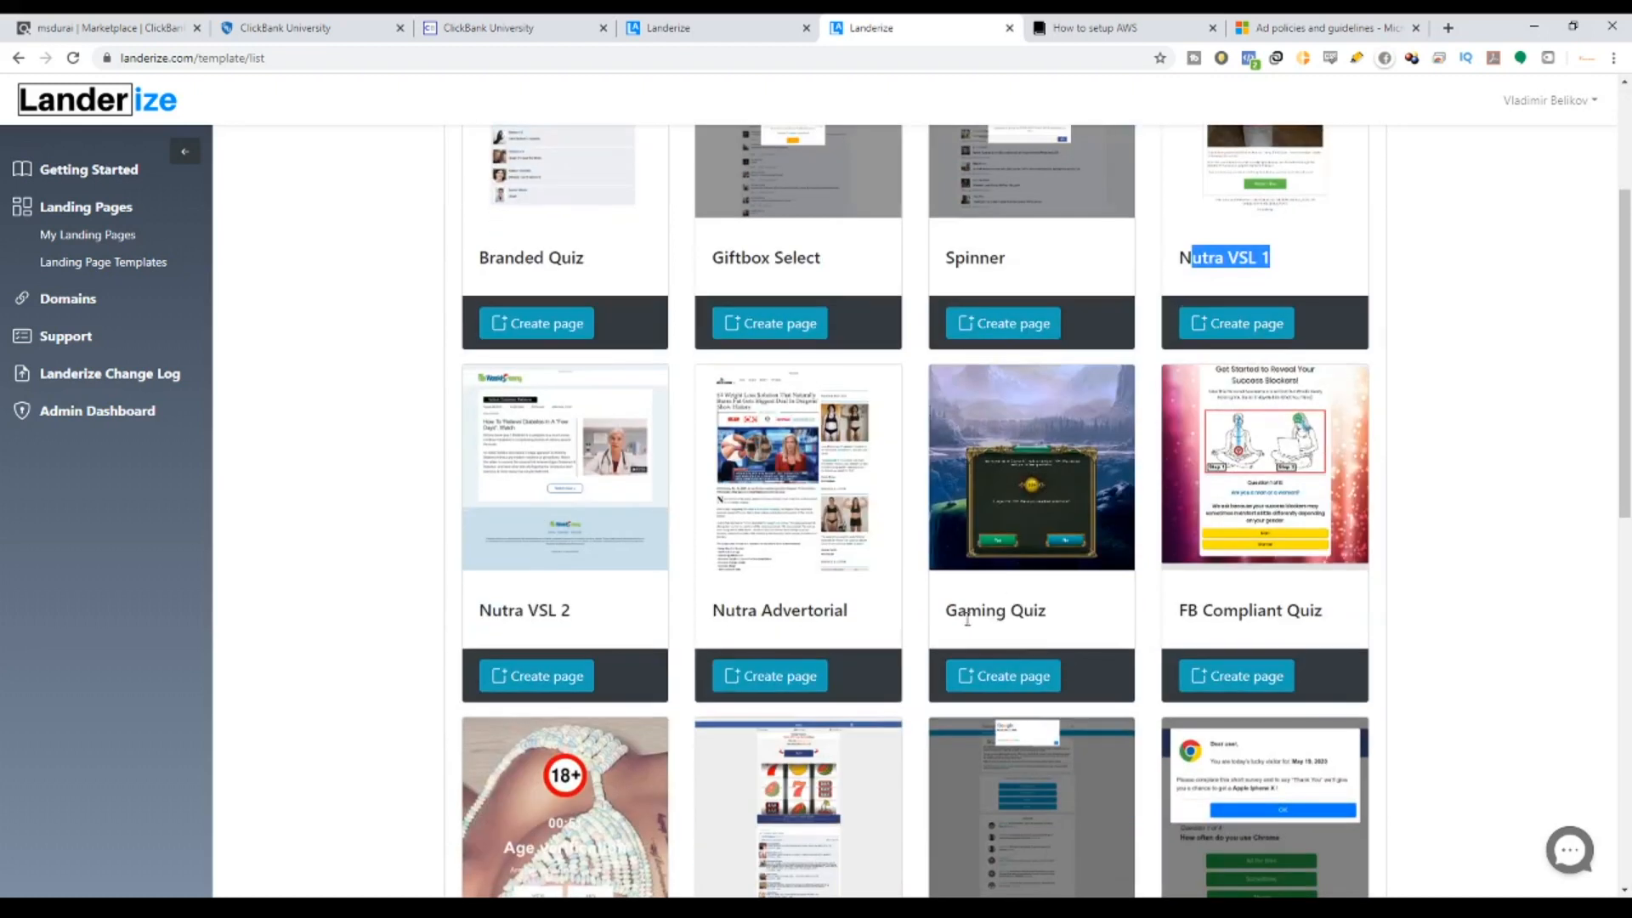
{"action": "left_click_drag", "start_coordinate": [967, 609], "coordinate": [1190, 636]}
{"action": "scroll", "coordinate": [1190, 637], "scroll_direction": "down", "scroll_amount": 2}
{"action": "left_click_drag", "start_coordinate": [1221, 440], "coordinate": [1324, 466]}
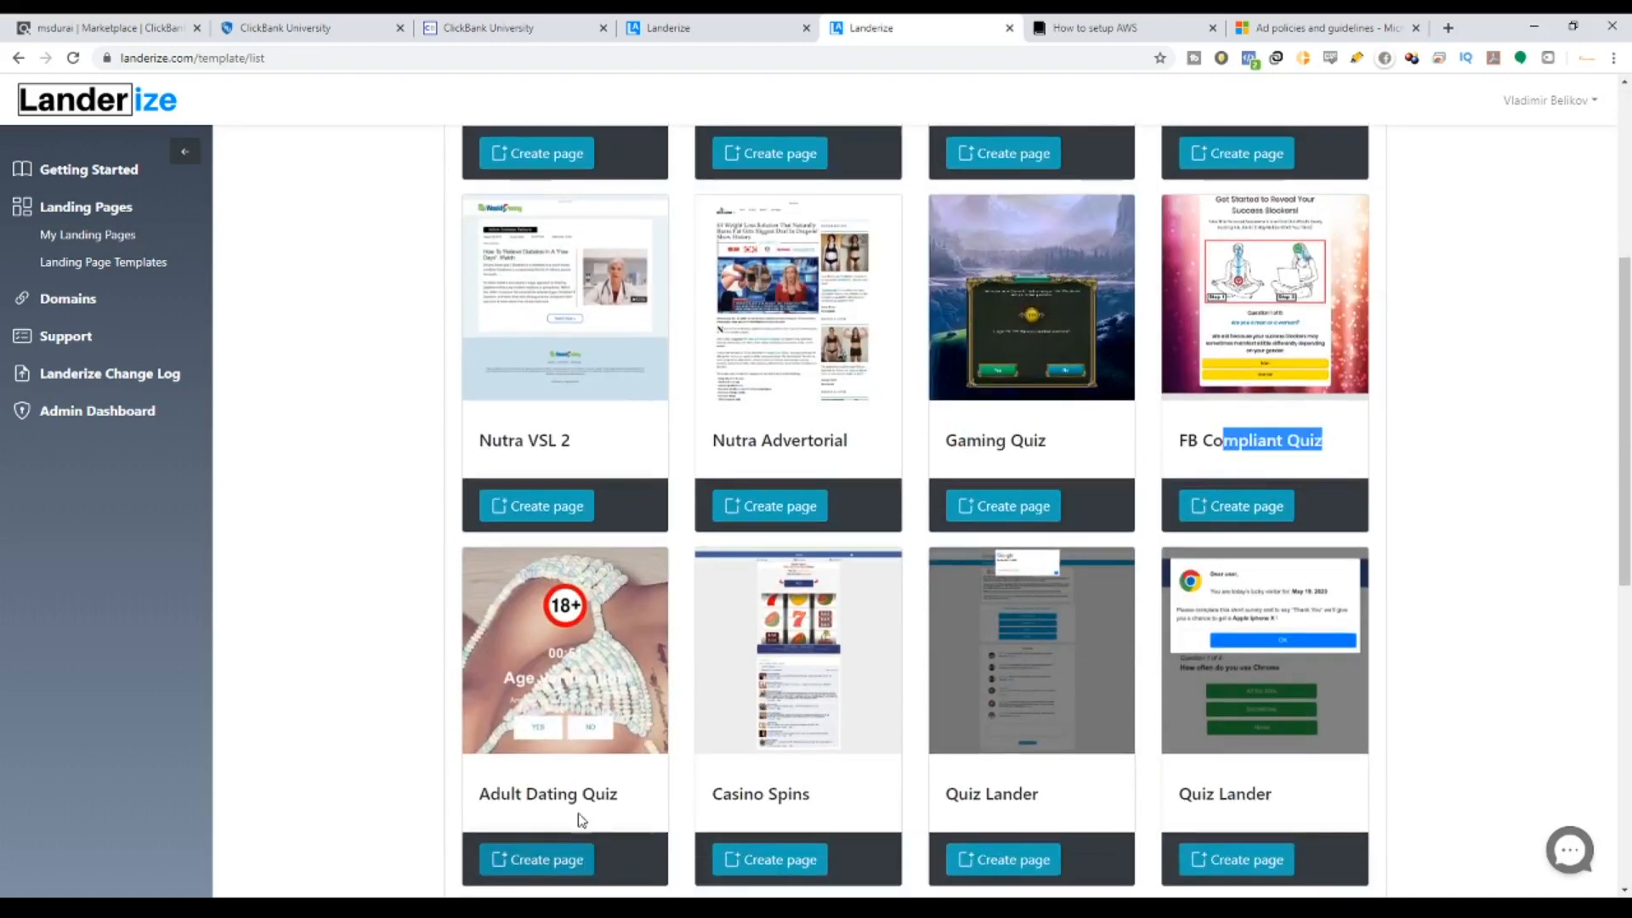
{"action": "left_click_drag", "start_coordinate": [565, 796], "coordinate": [612, 799]}
{"action": "scroll", "coordinate": [606, 799], "scroll_direction": "down", "scroll_amount": 2}
{"action": "left_click_drag", "start_coordinate": [751, 636], "coordinate": [774, 642]}
{"action": "scroll", "coordinate": [774, 641], "scroll_direction": "down", "scroll_amount": 3}
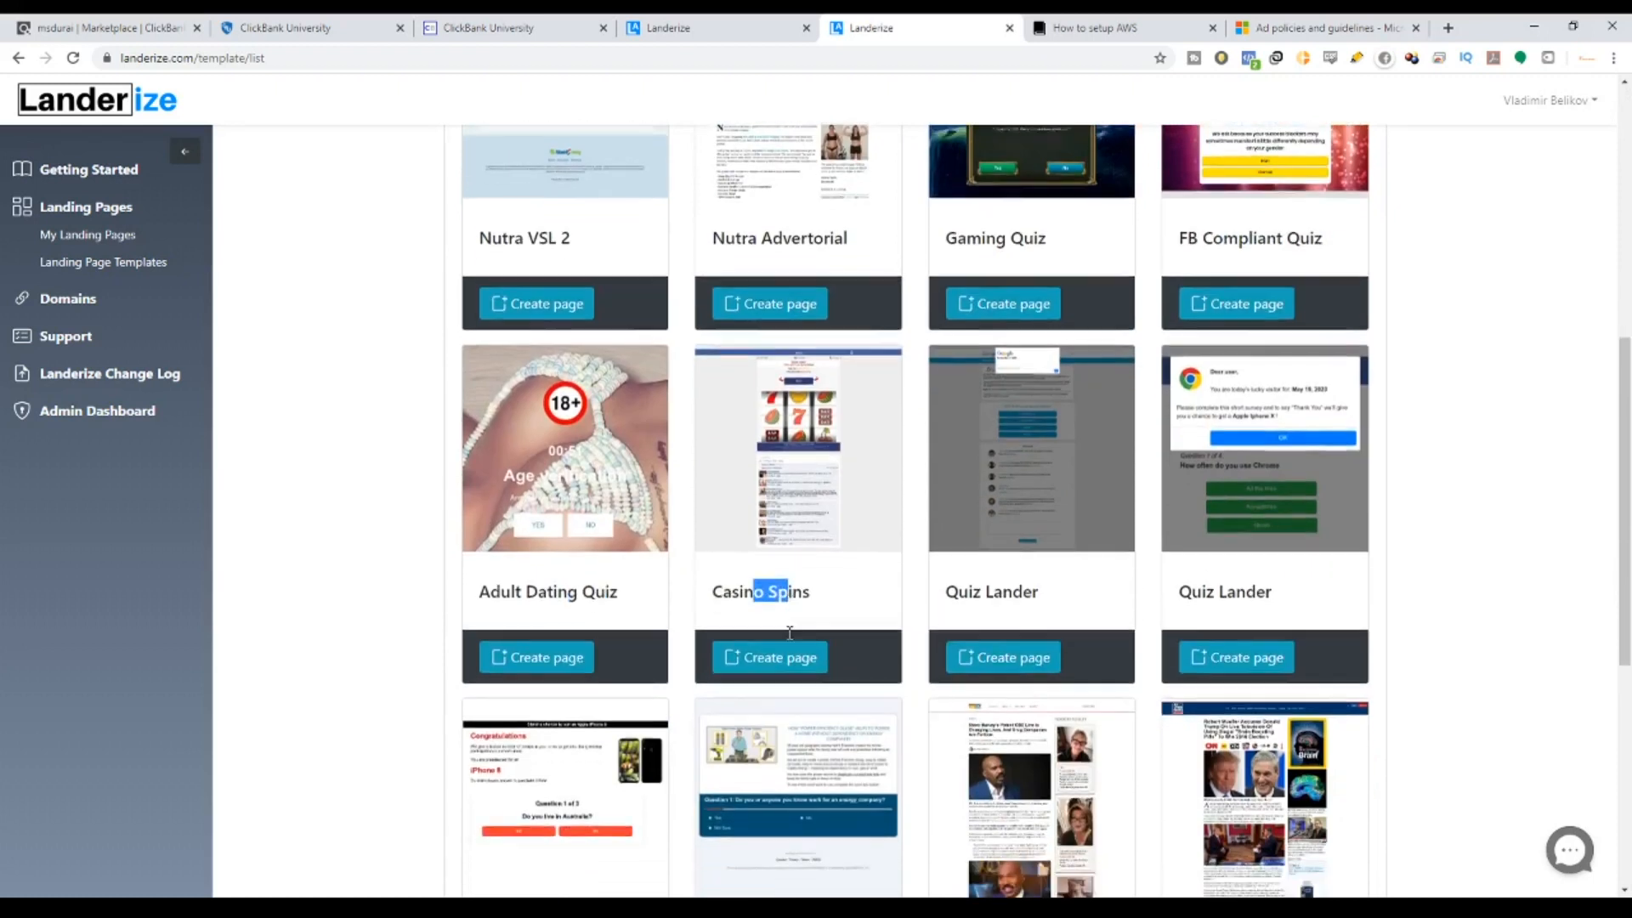
{"action": "left_click_drag", "start_coordinate": [992, 723], "coordinate": [1129, 709]}
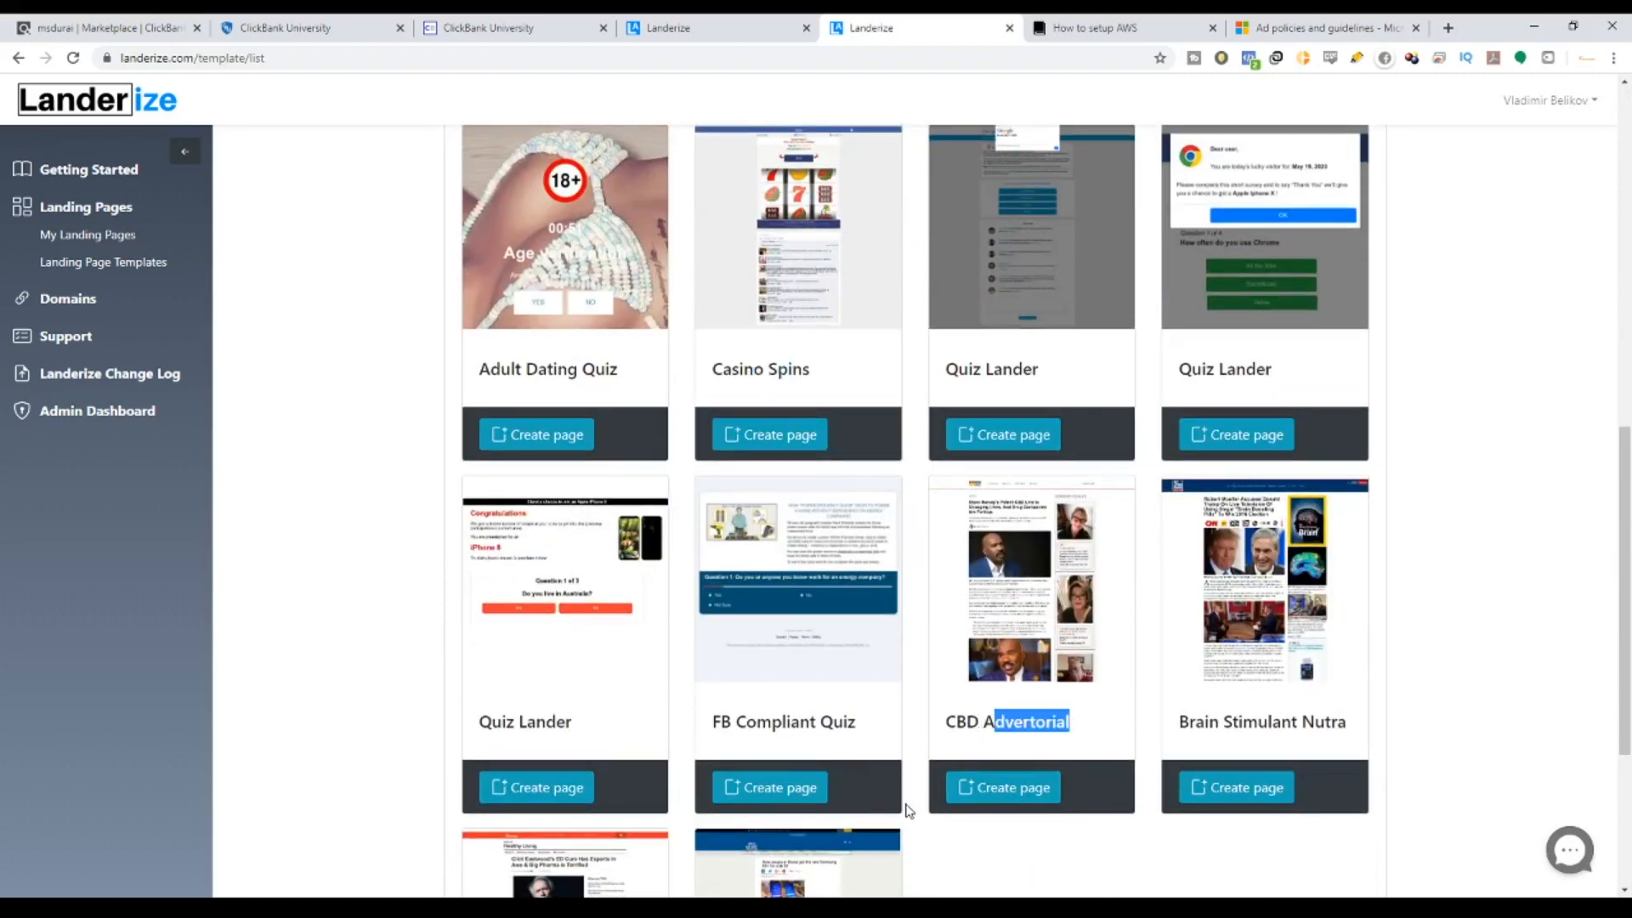
{"action": "scroll", "coordinate": [908, 810], "scroll_direction": "down", "scroll_amount": 4}
{"action": "left_click_drag", "start_coordinate": [722, 754], "coordinate": [747, 743]}
{"action": "scroll", "coordinate": [748, 745], "scroll_direction": "up", "scroll_amount": 3}
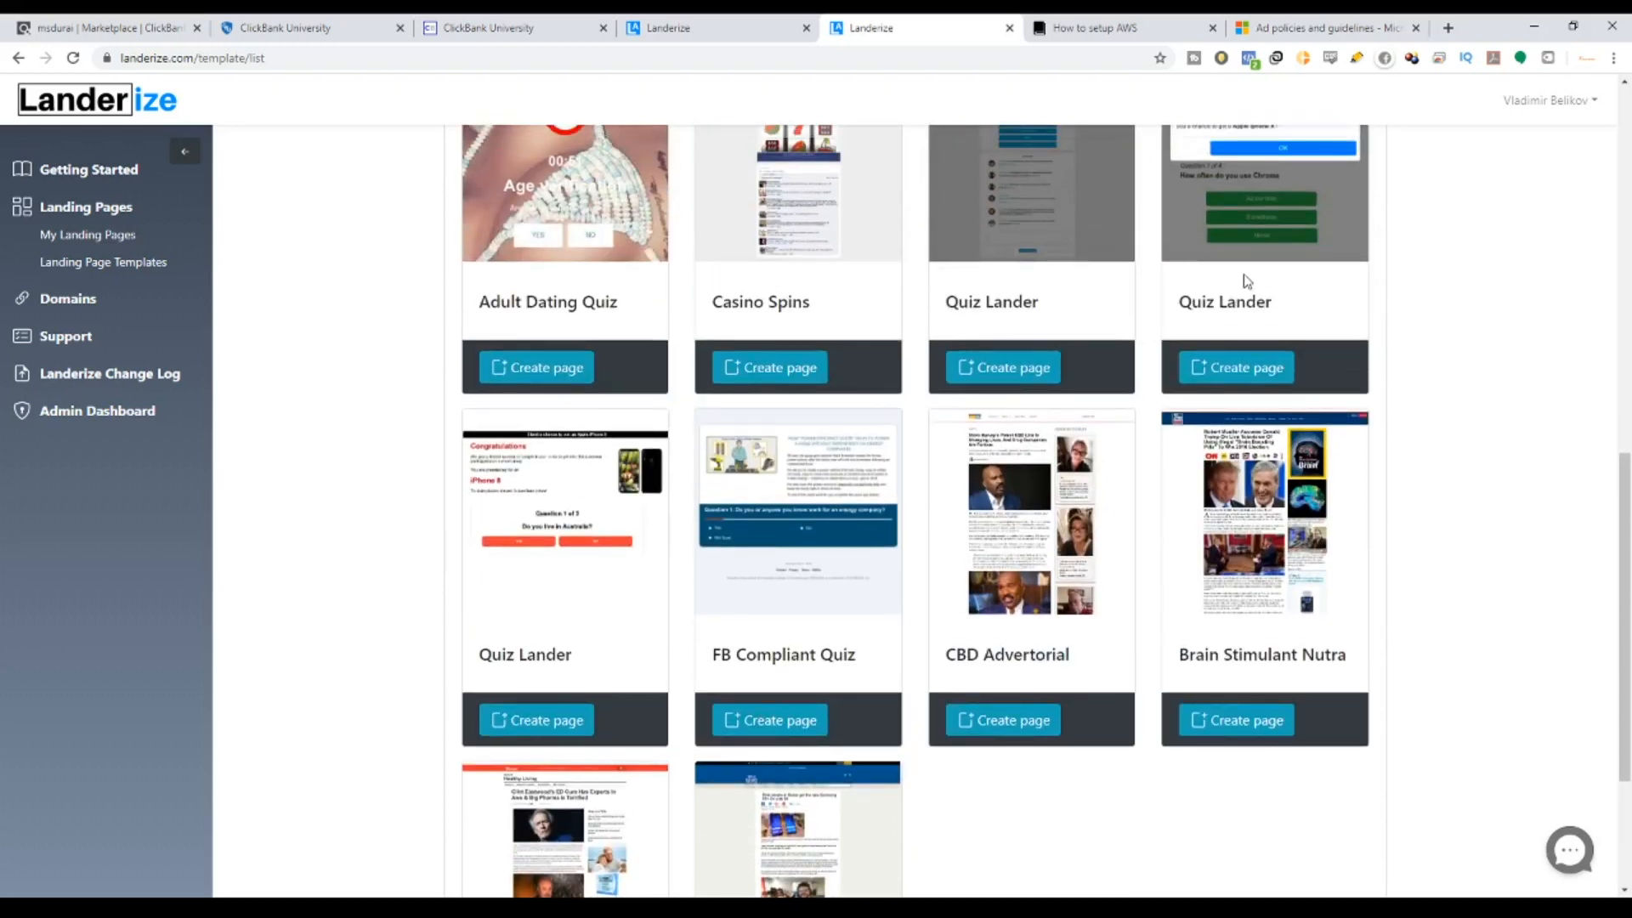
{"action": "scroll", "coordinate": [1068, 335], "scroll_direction": "up", "scroll_amount": 10}
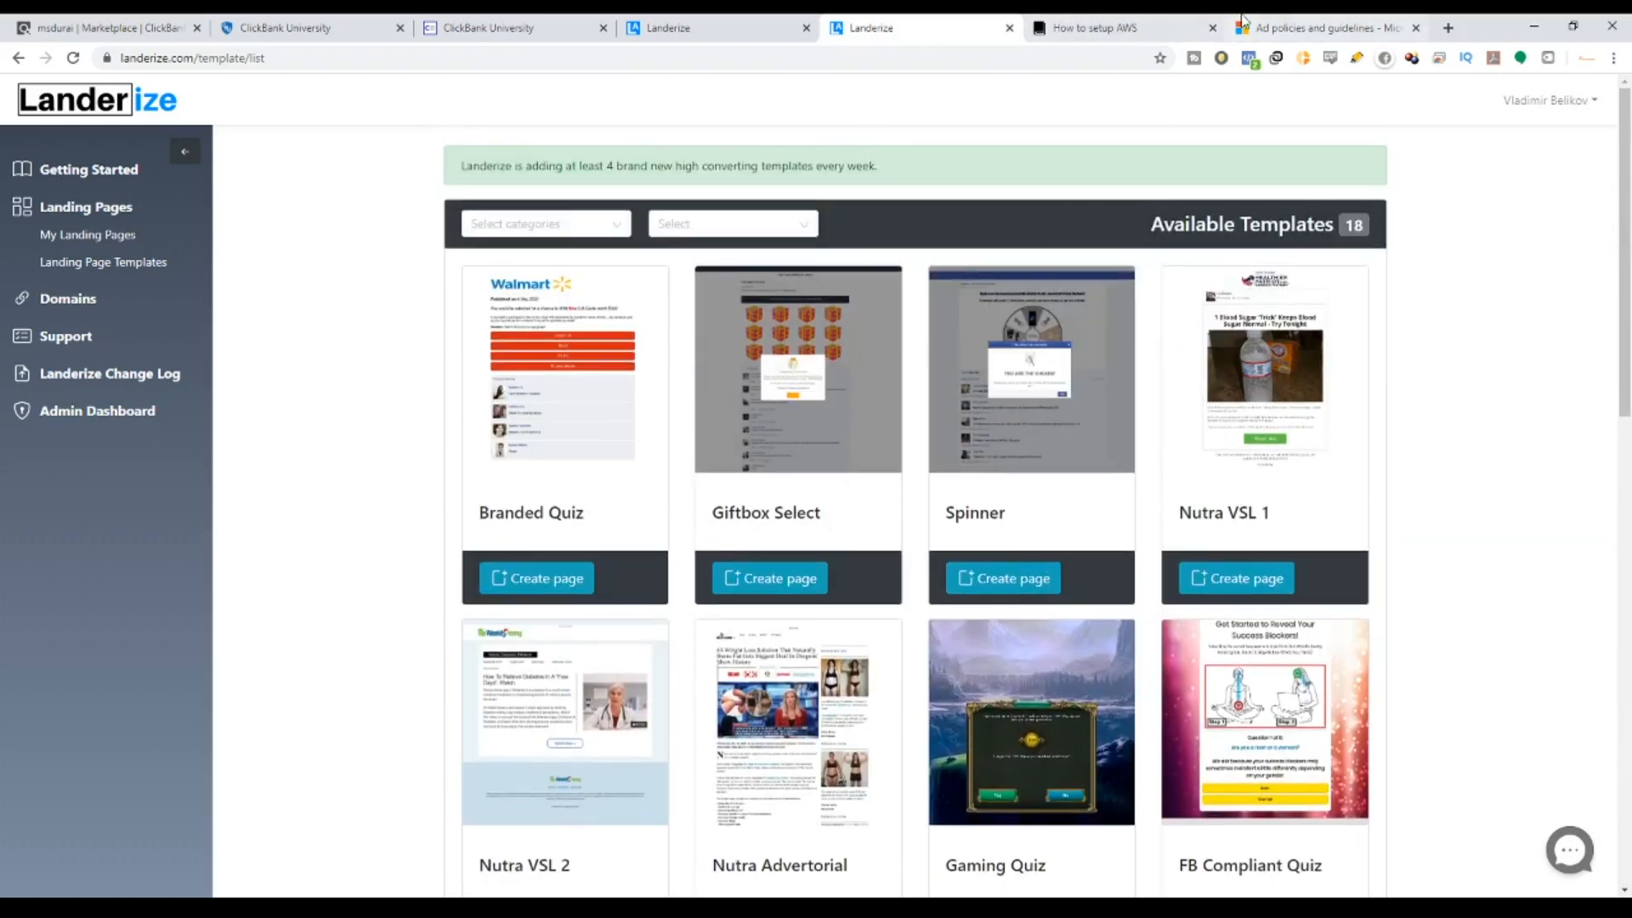
Check the Microsoft Advertising ad policies, then scroll the gallery down to the Quiz Lander templates.
{"action": "left_click", "coordinate": [1285, 24]}
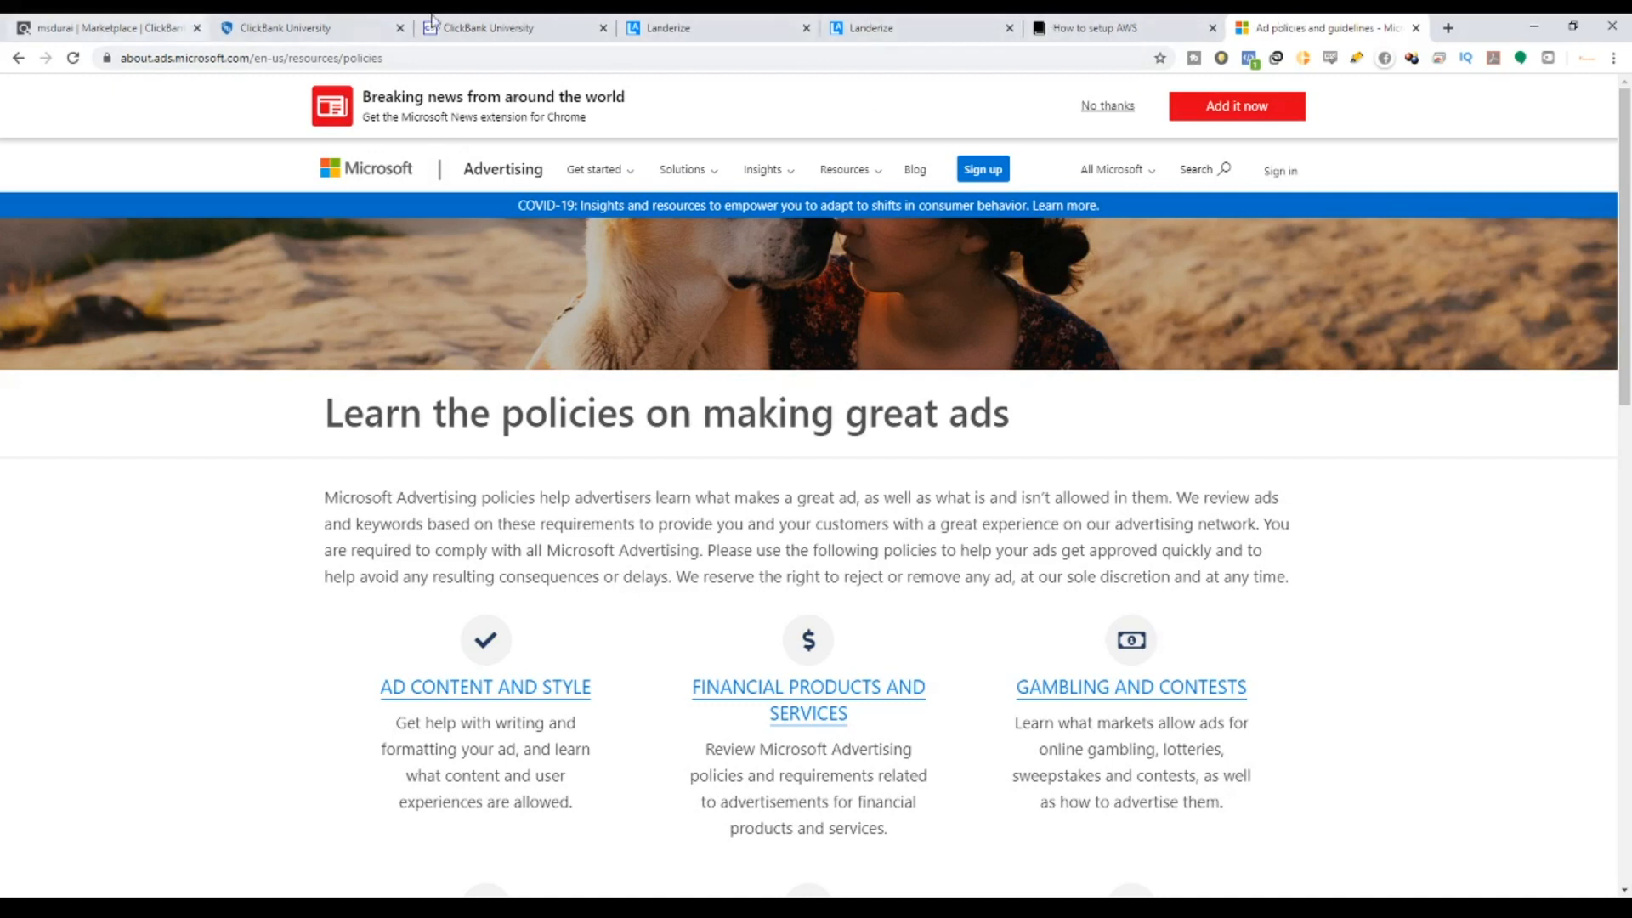
{"action": "left_click", "coordinate": [918, 20]}
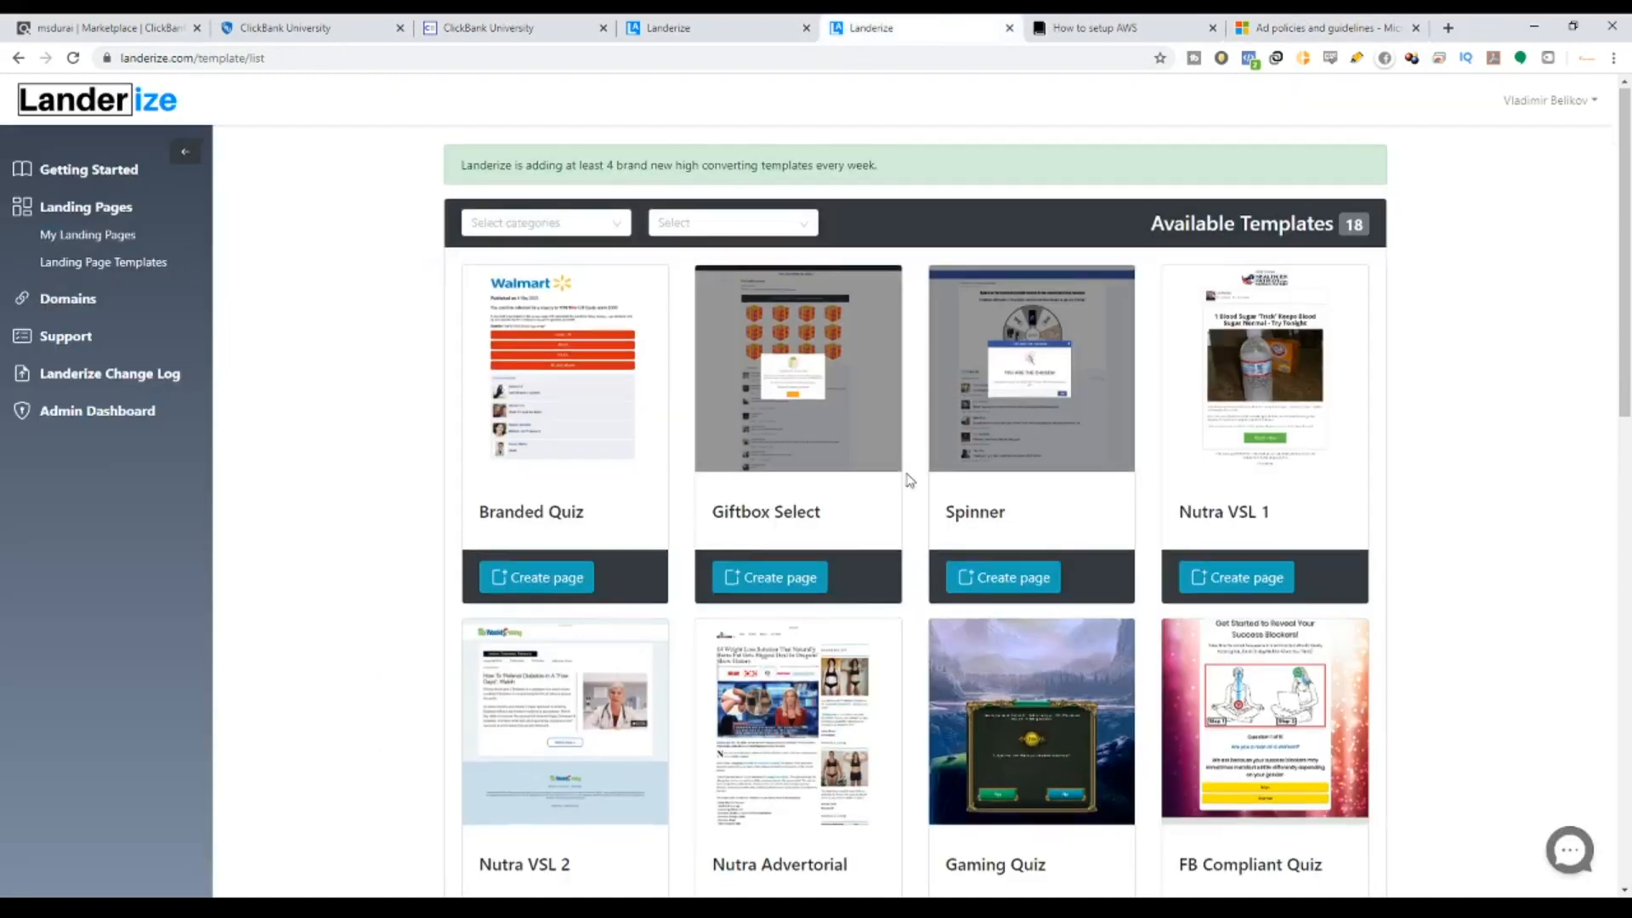
{"action": "scroll", "coordinate": [910, 477], "scroll_direction": "down", "scroll_amount": 8}
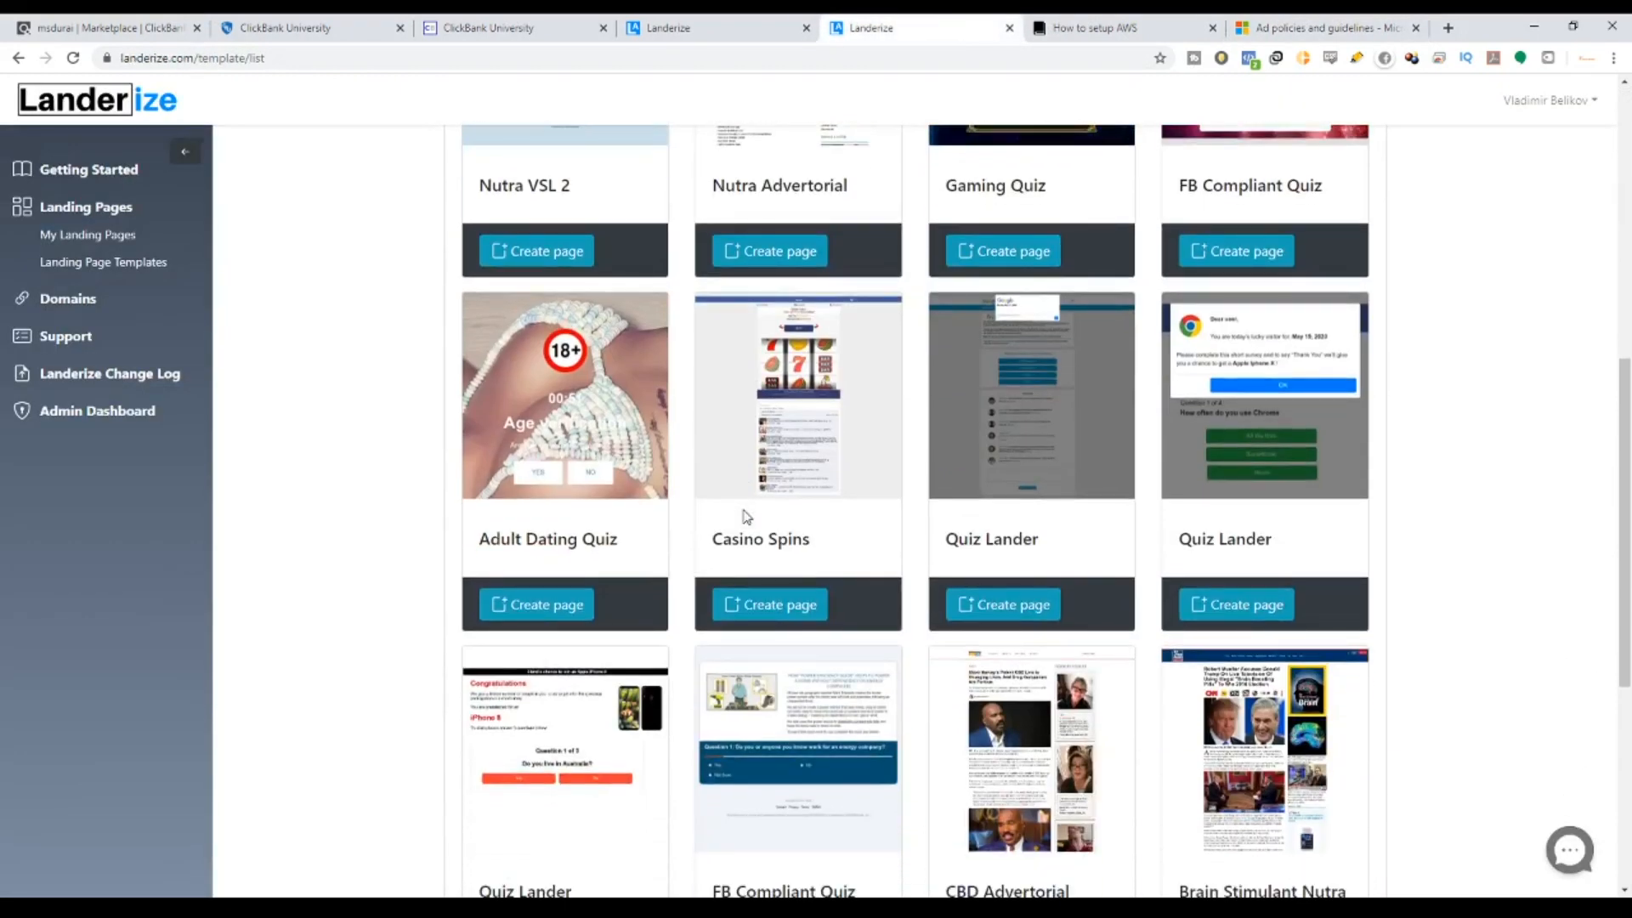
{"action": "scroll", "coordinate": [680, 618], "scroll_direction": "down", "scroll_amount": 3}
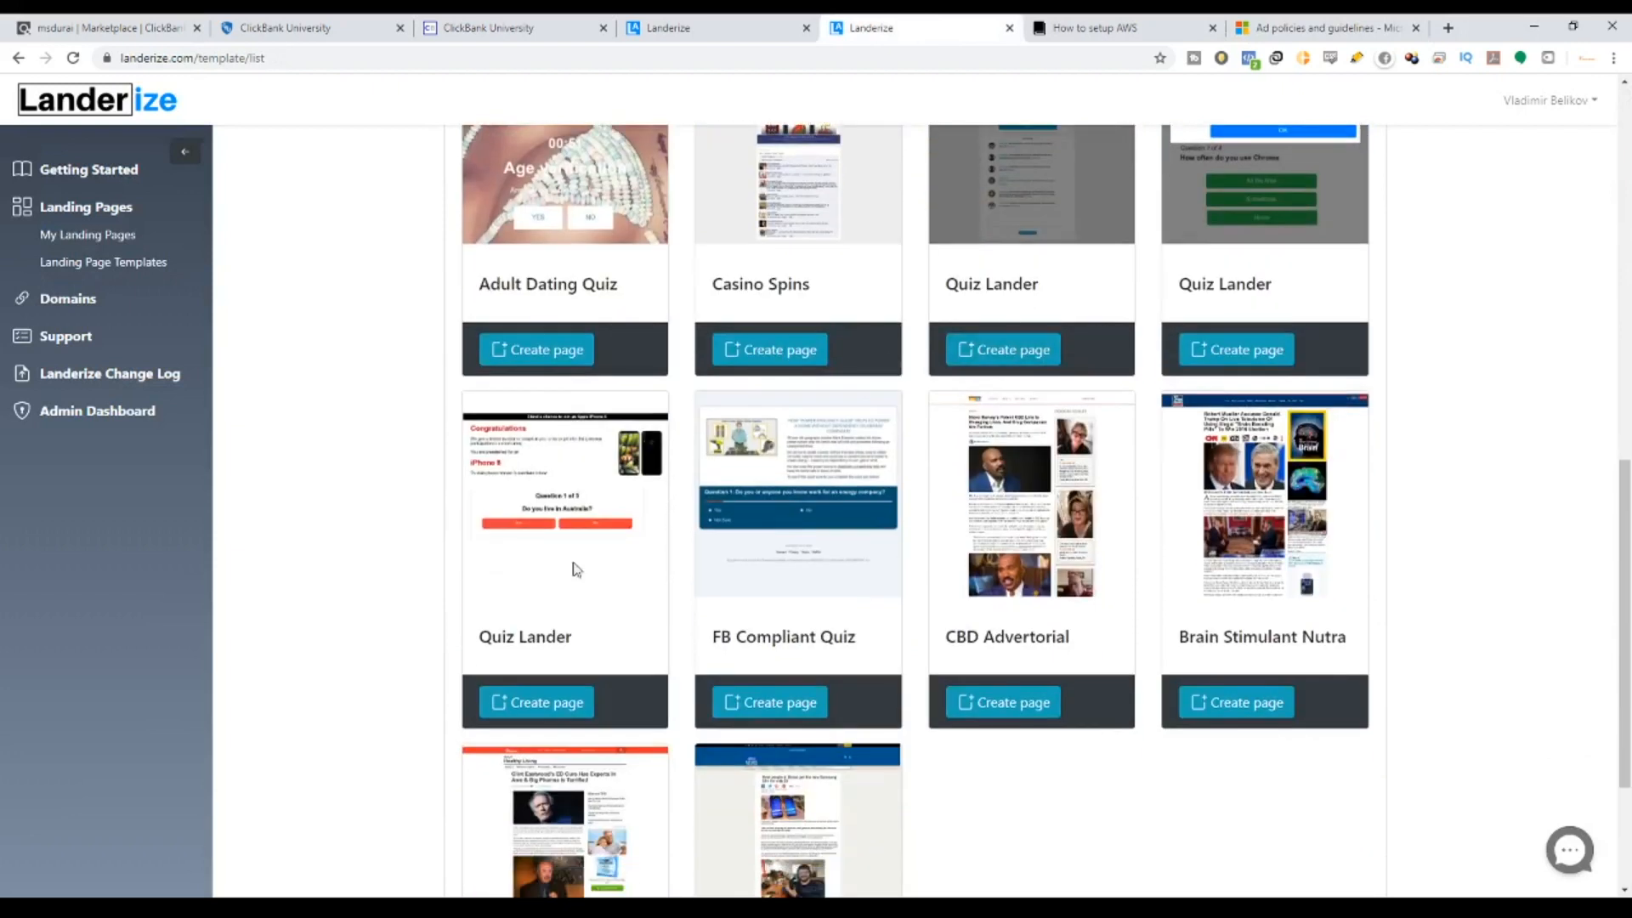
Create a Quiz Lander page named 'Clickbank University'.
{"action": "left_click", "coordinate": [543, 705]}
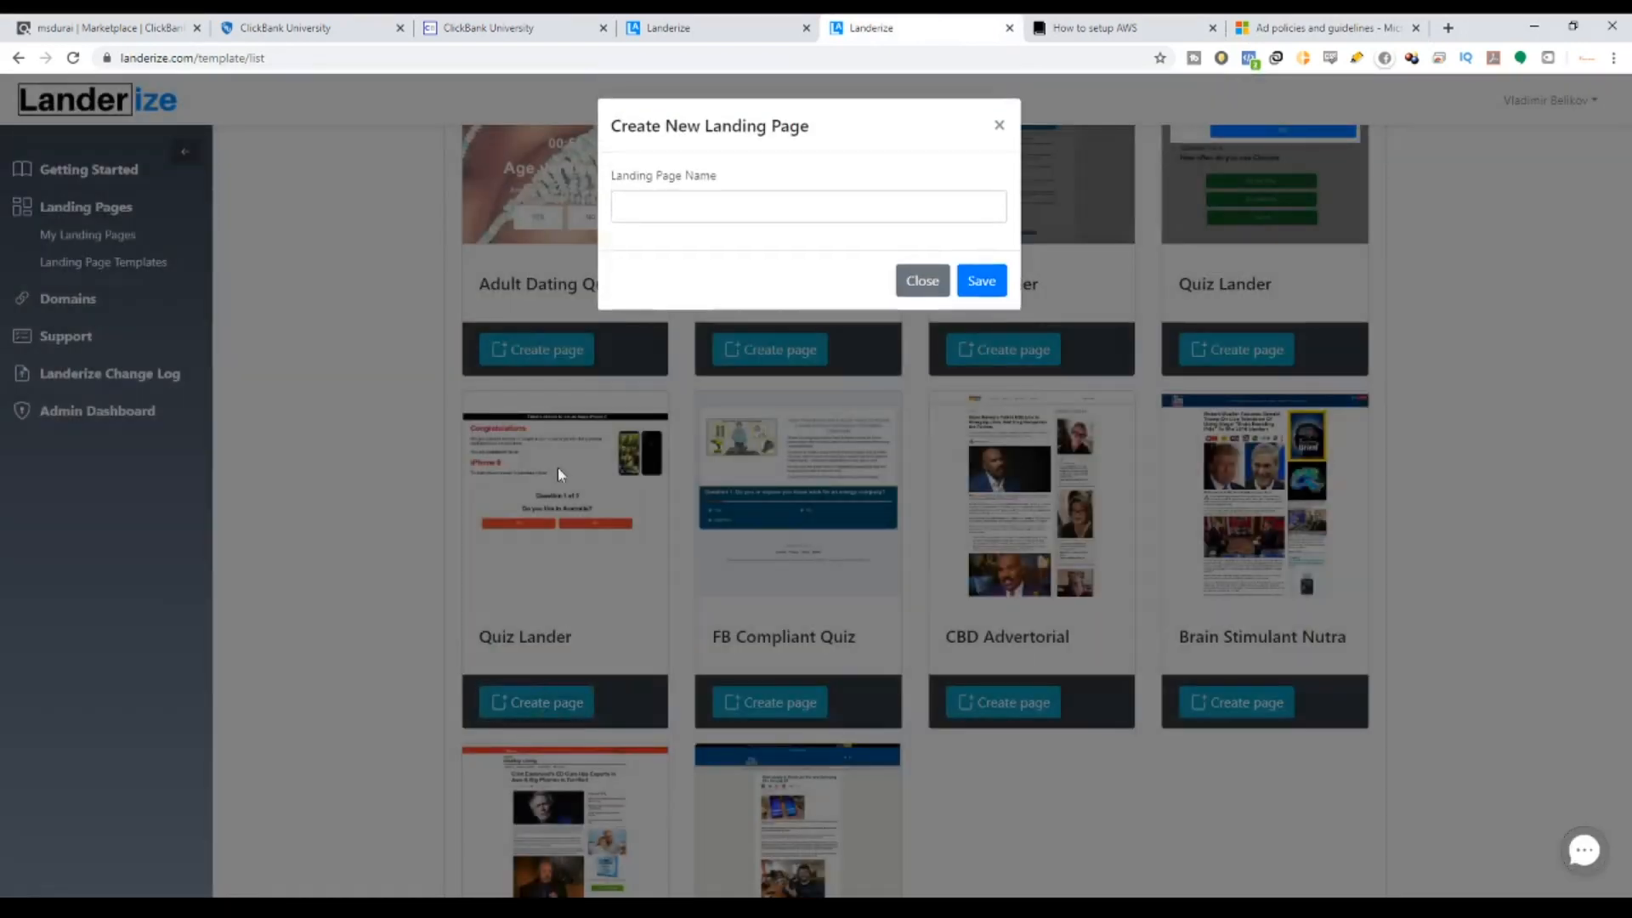
{"action": "left_click", "coordinate": [692, 211]}
{"action": "type", "text": "Clickbank University"}
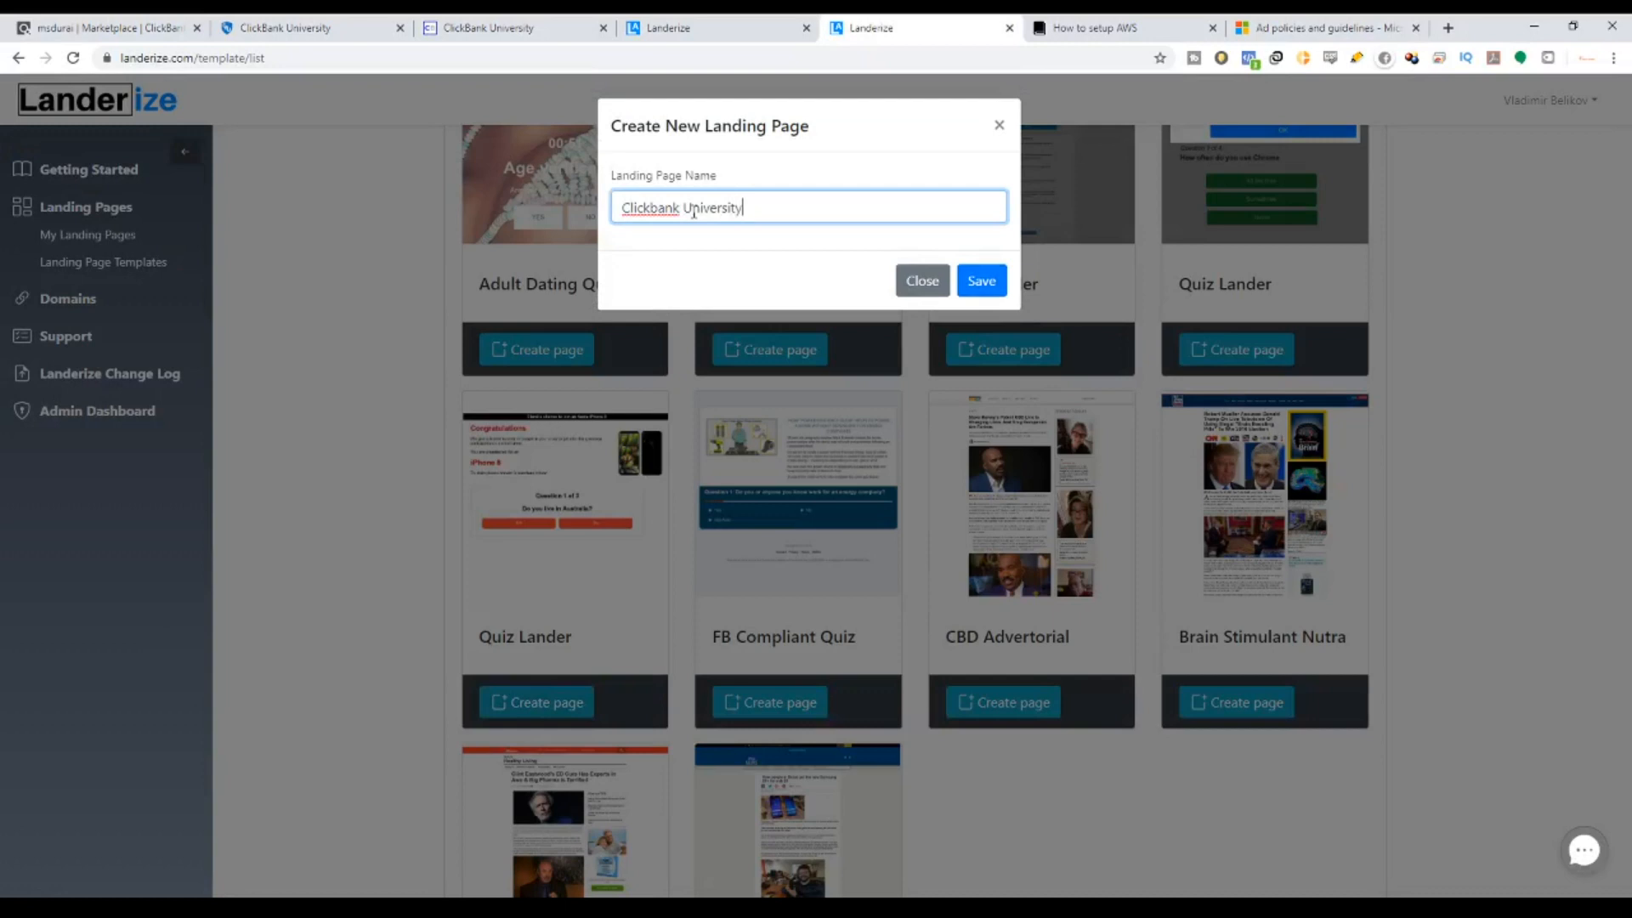
{"action": "key", "text": "Return"}
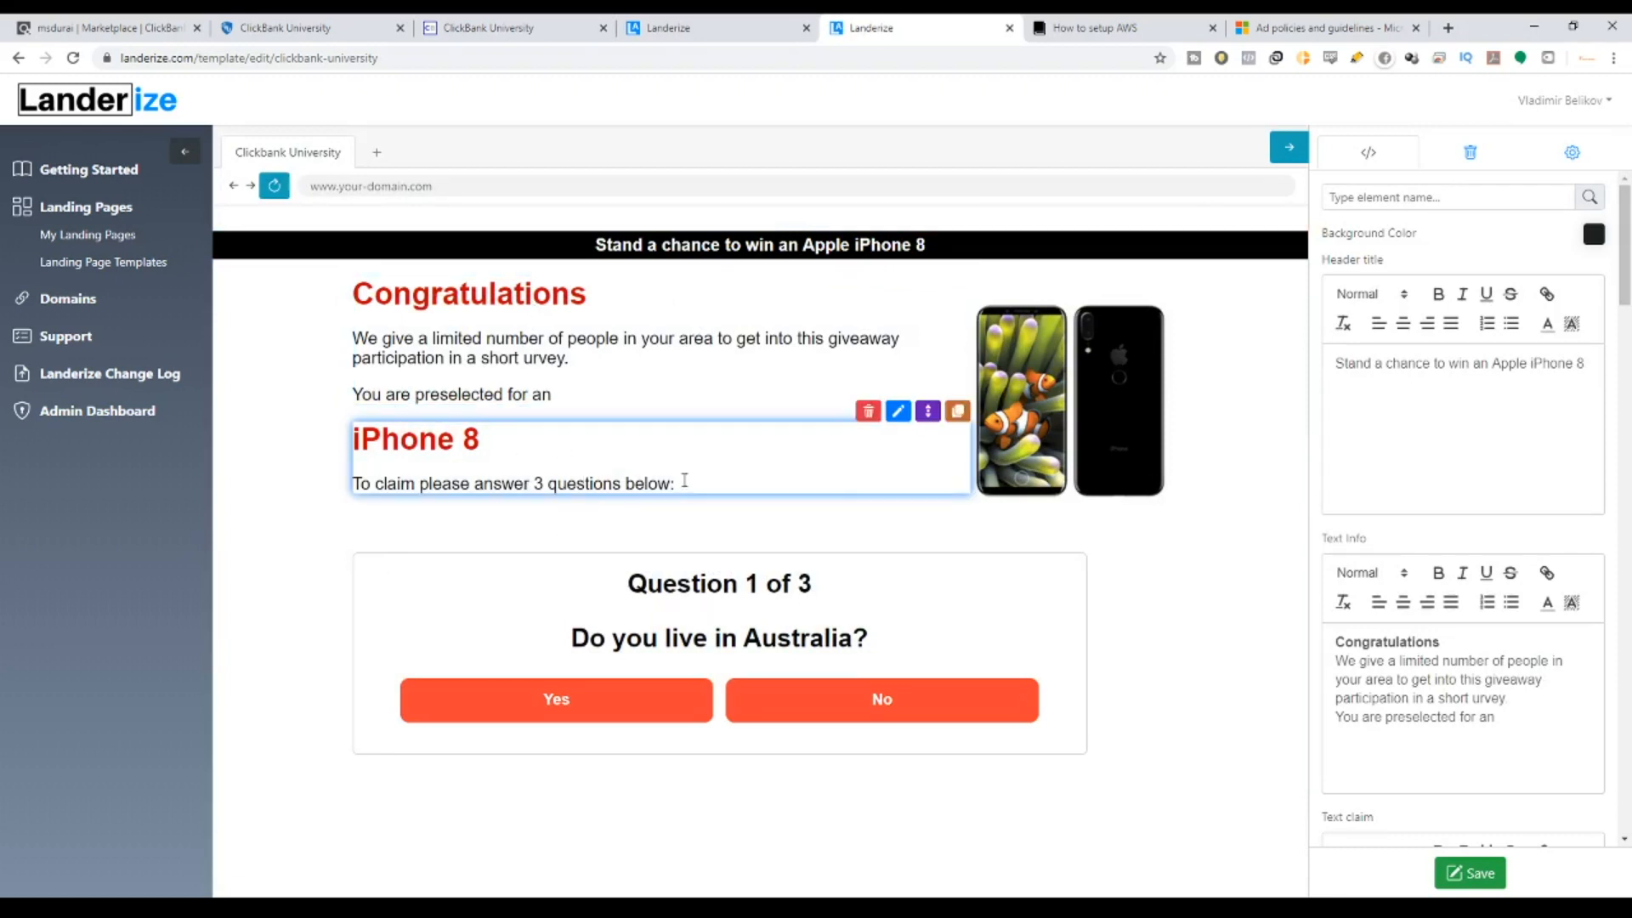
{"action": "left_click", "coordinate": [958, 415]}
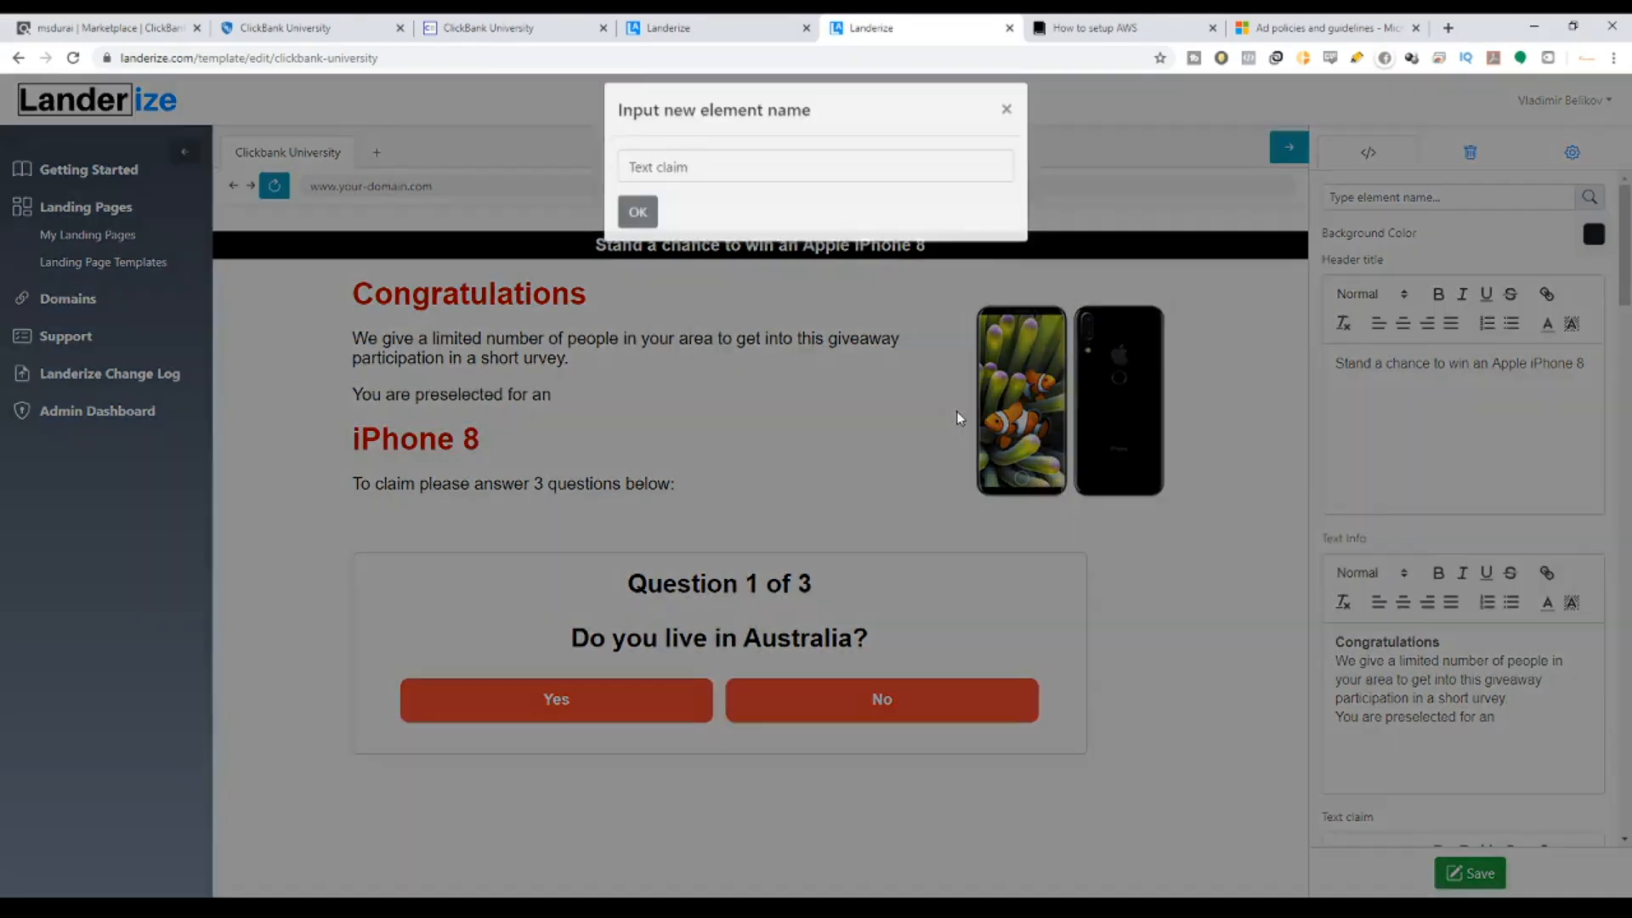
{"action": "left_click", "coordinate": [740, 187]}
{"action": "type", "text": "2"}
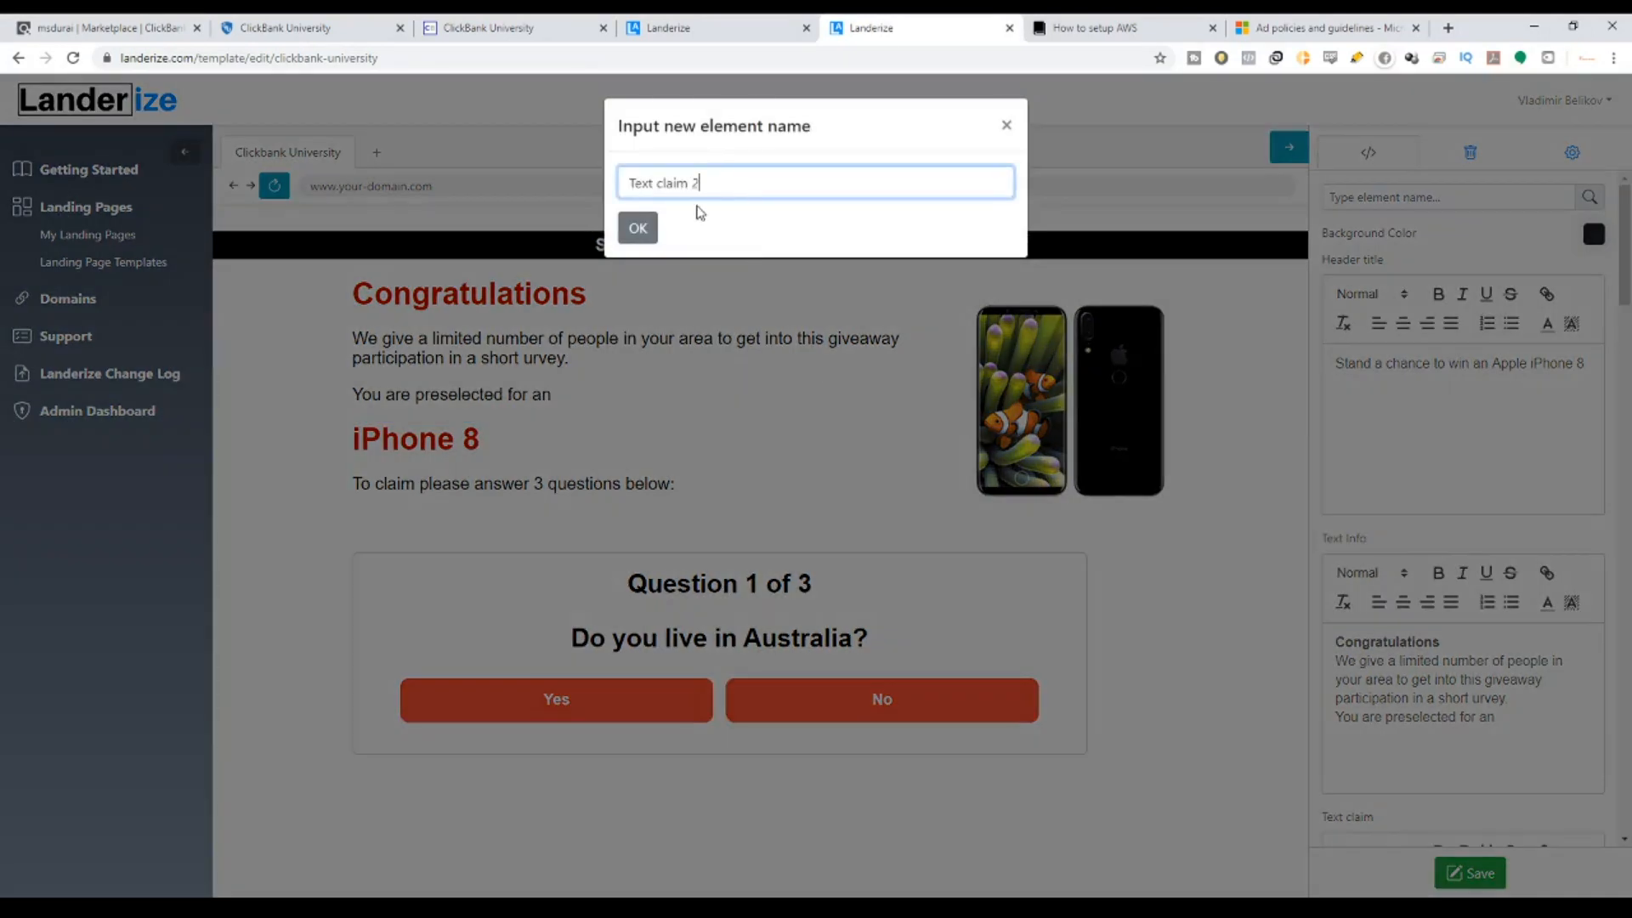
{"action": "left_click", "coordinate": [637, 227]}
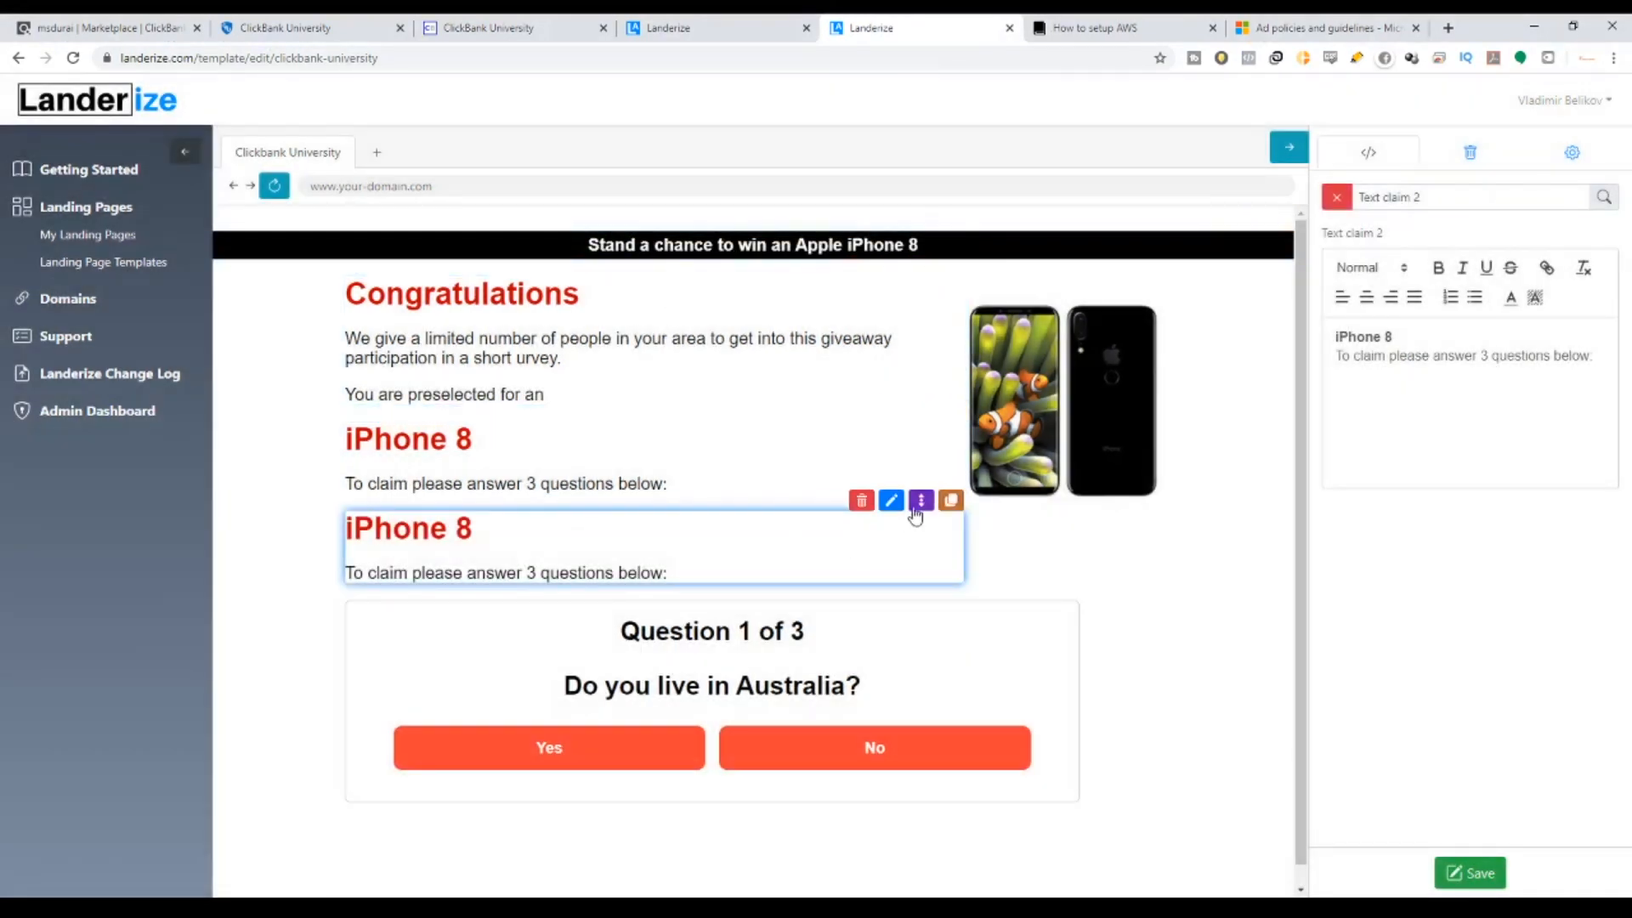
{"action": "left_click_drag", "start_coordinate": [921, 500], "coordinate": [905, 552]}
{"action": "type", "text": "adasd"}
{"action": "left_click_drag", "start_coordinate": [1588, 360], "coordinate": [1441, 357]}
{"action": "type", "text": "das"}
{"action": "left_click", "coordinate": [1408, 357]}
{"action": "type", "text": "asdas"}
{"action": "left_click", "coordinate": [1390, 355]}
{"action": "type", "text": "d"}
{"action": "left_click", "coordinate": [1419, 355]}
{"action": "type", "text": "as"}
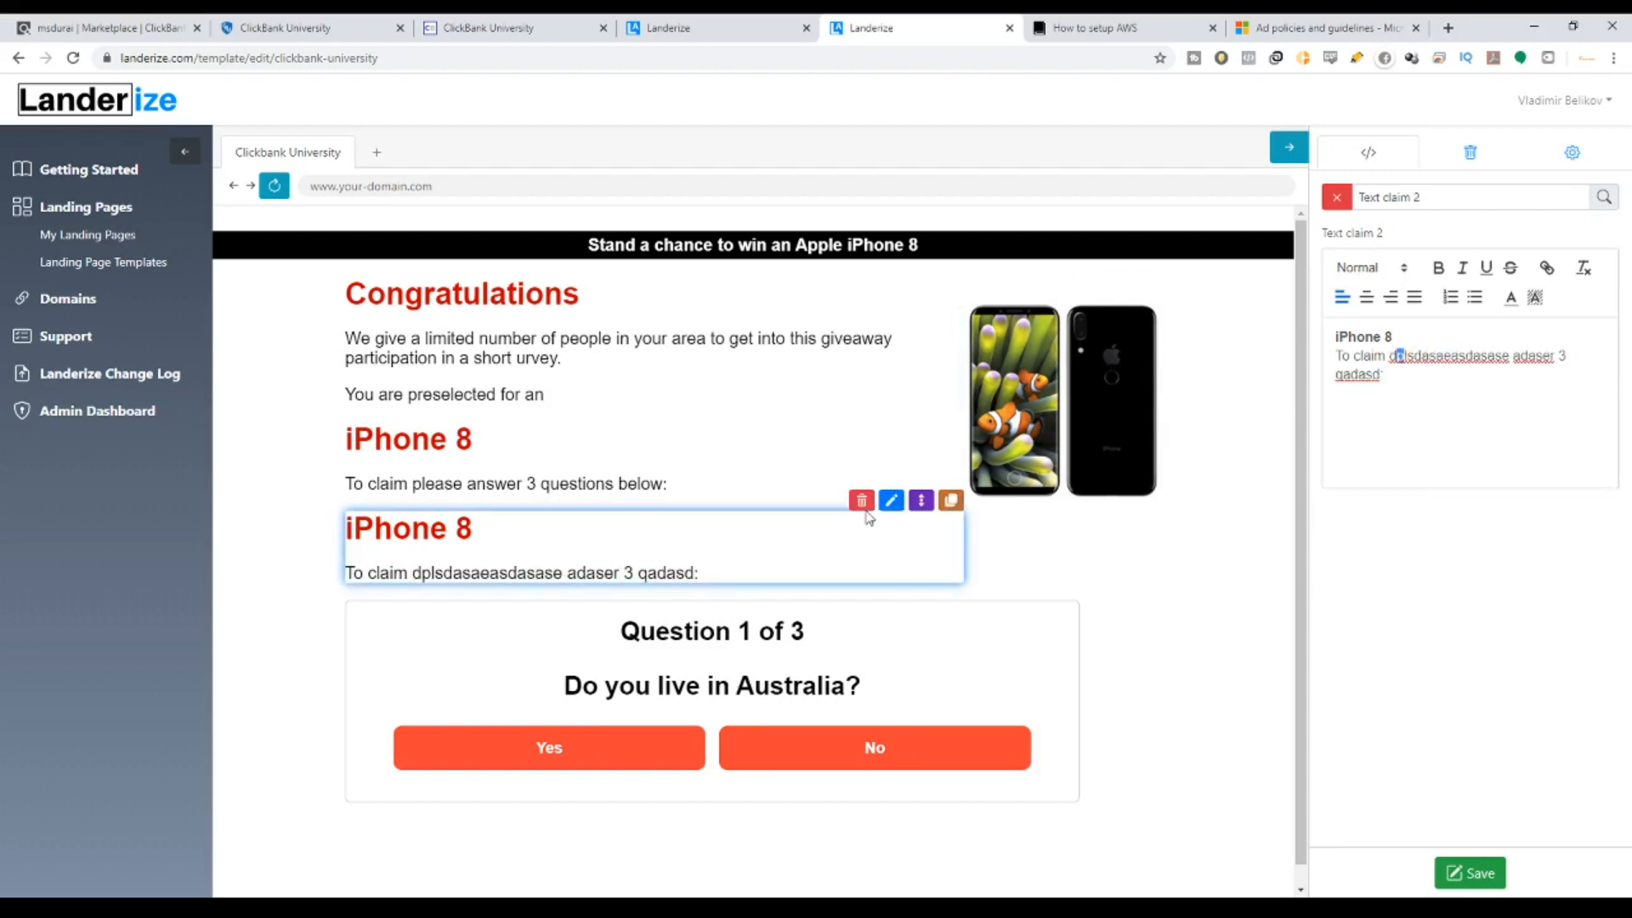
{"action": "left_click", "coordinate": [862, 503]}
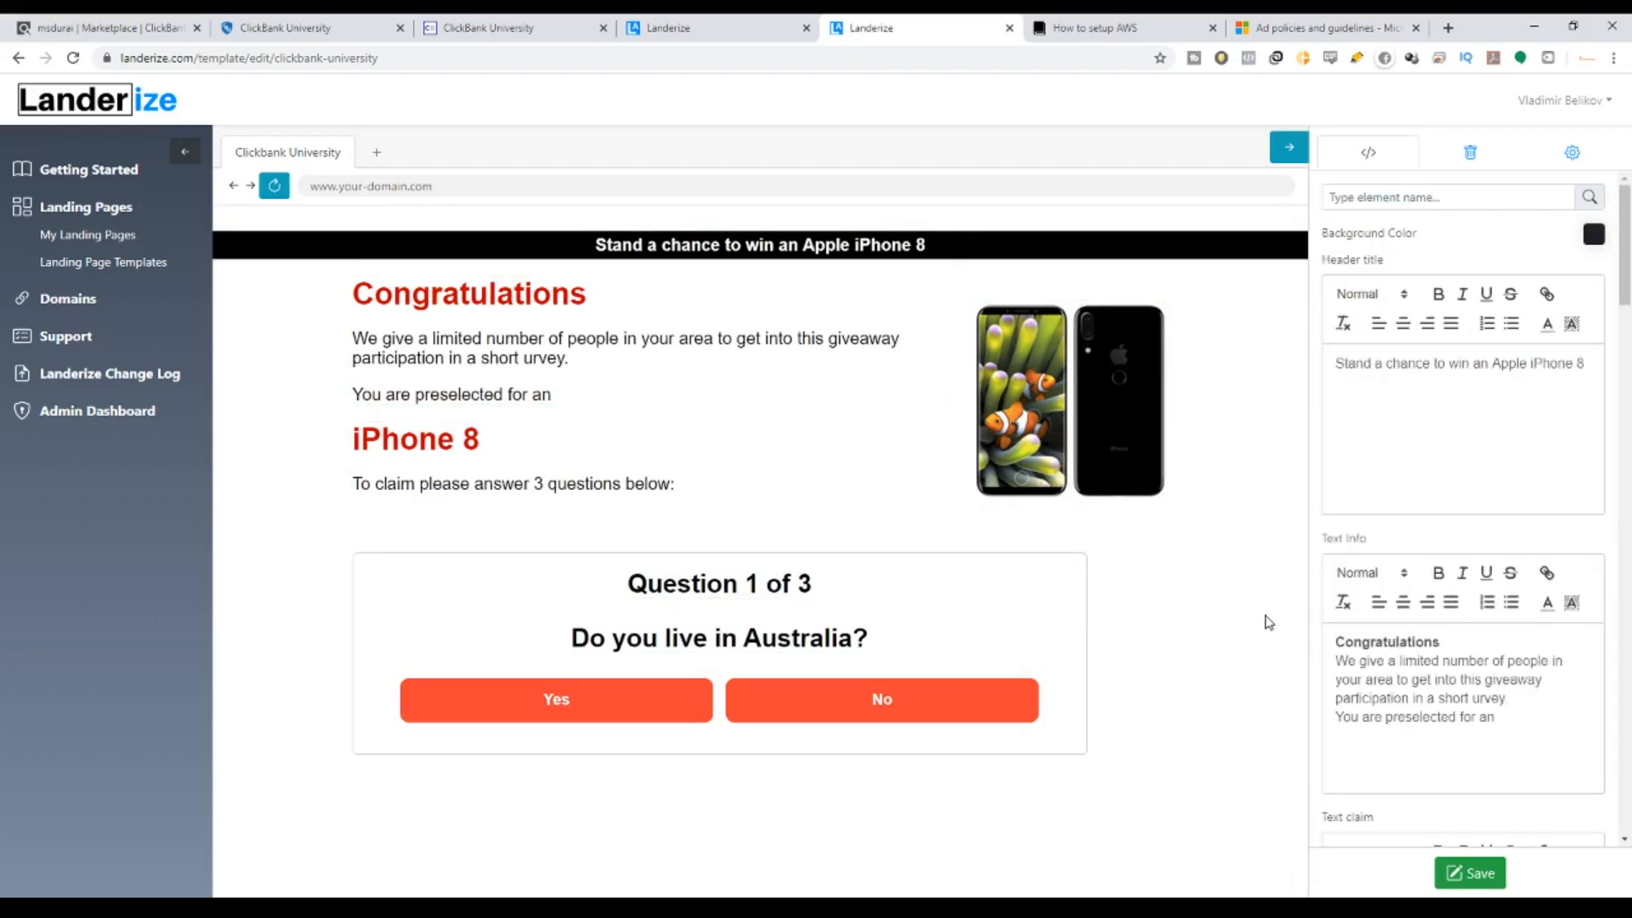
{"action": "scroll", "coordinate": [1470, 271], "scroll_direction": "down", "scroll_amount": 5}
{"action": "scroll", "coordinate": [1530, 238], "scroll_direction": "up", "scroll_amount": 5}
{"action": "left_click_drag", "start_coordinate": [595, 246], "coordinate": [958, 246]}
{"action": "left_click_drag", "start_coordinate": [575, 243], "coordinate": [953, 261]}
{"action": "left_click", "coordinate": [306, 27]}
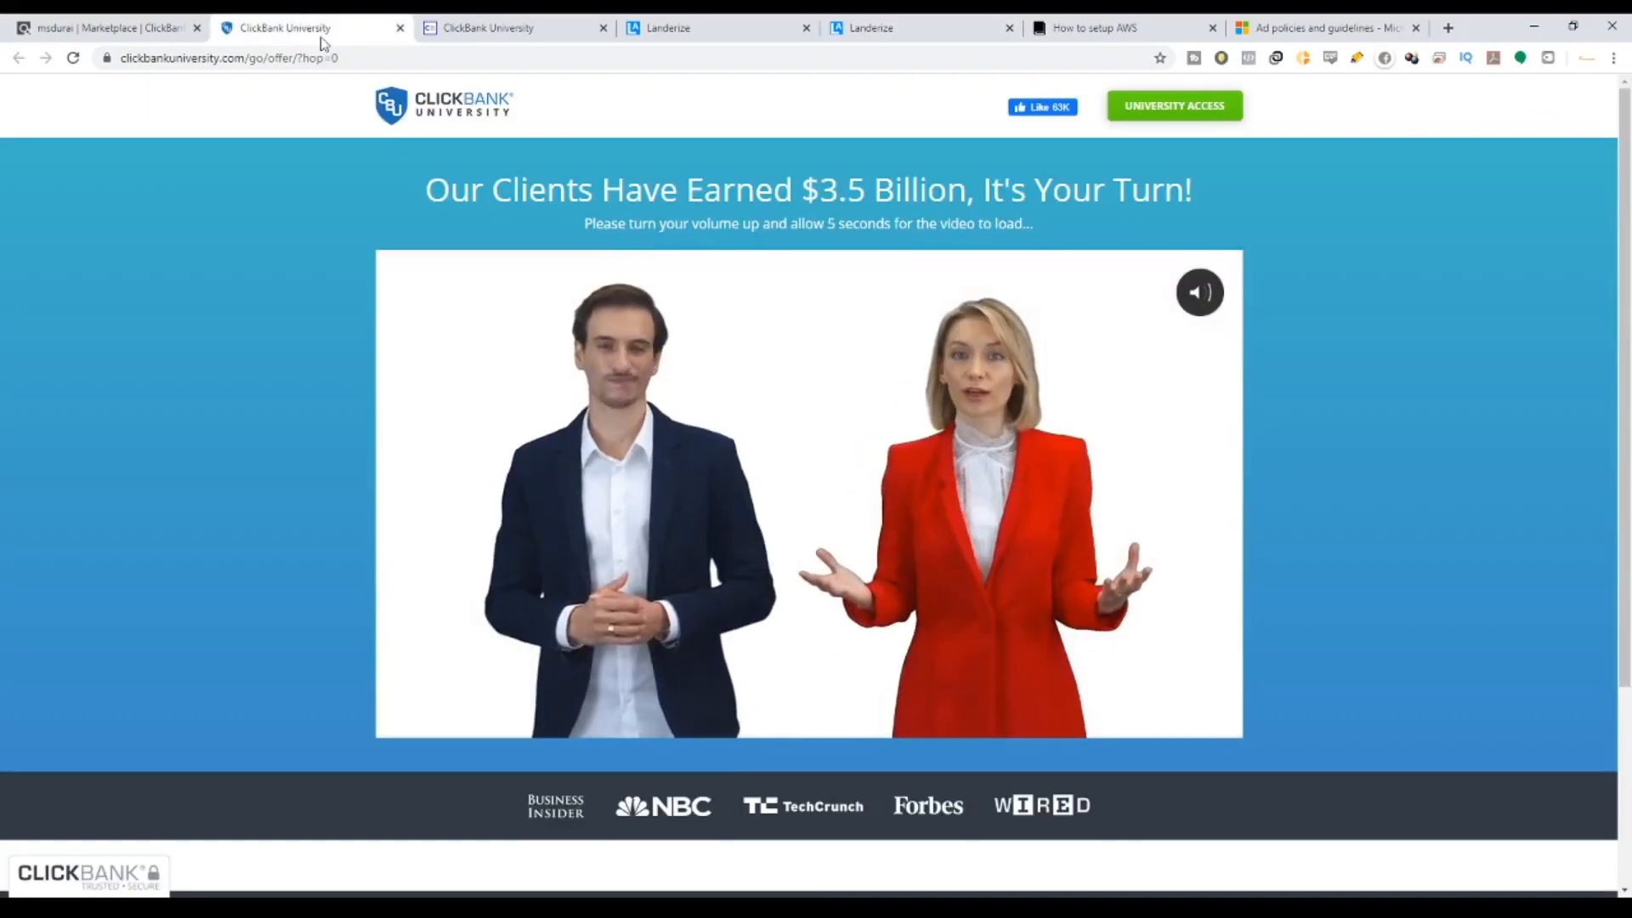
{"action": "left_click_drag", "start_coordinate": [560, 188], "coordinate": [1164, 191]}
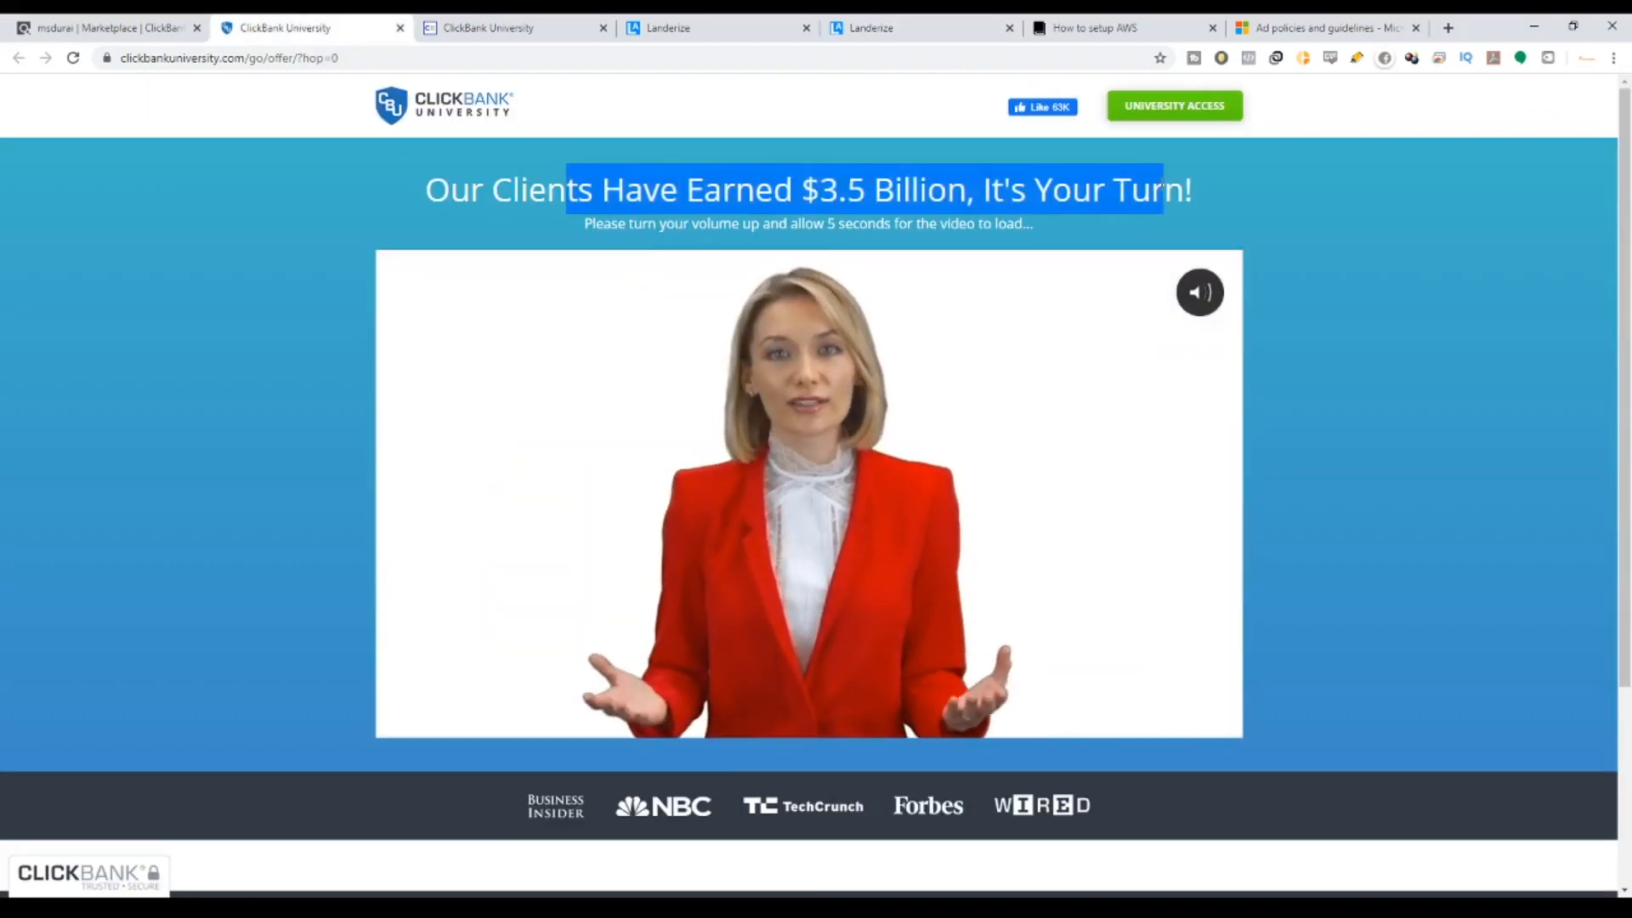
{"action": "left_click", "coordinate": [528, 23]}
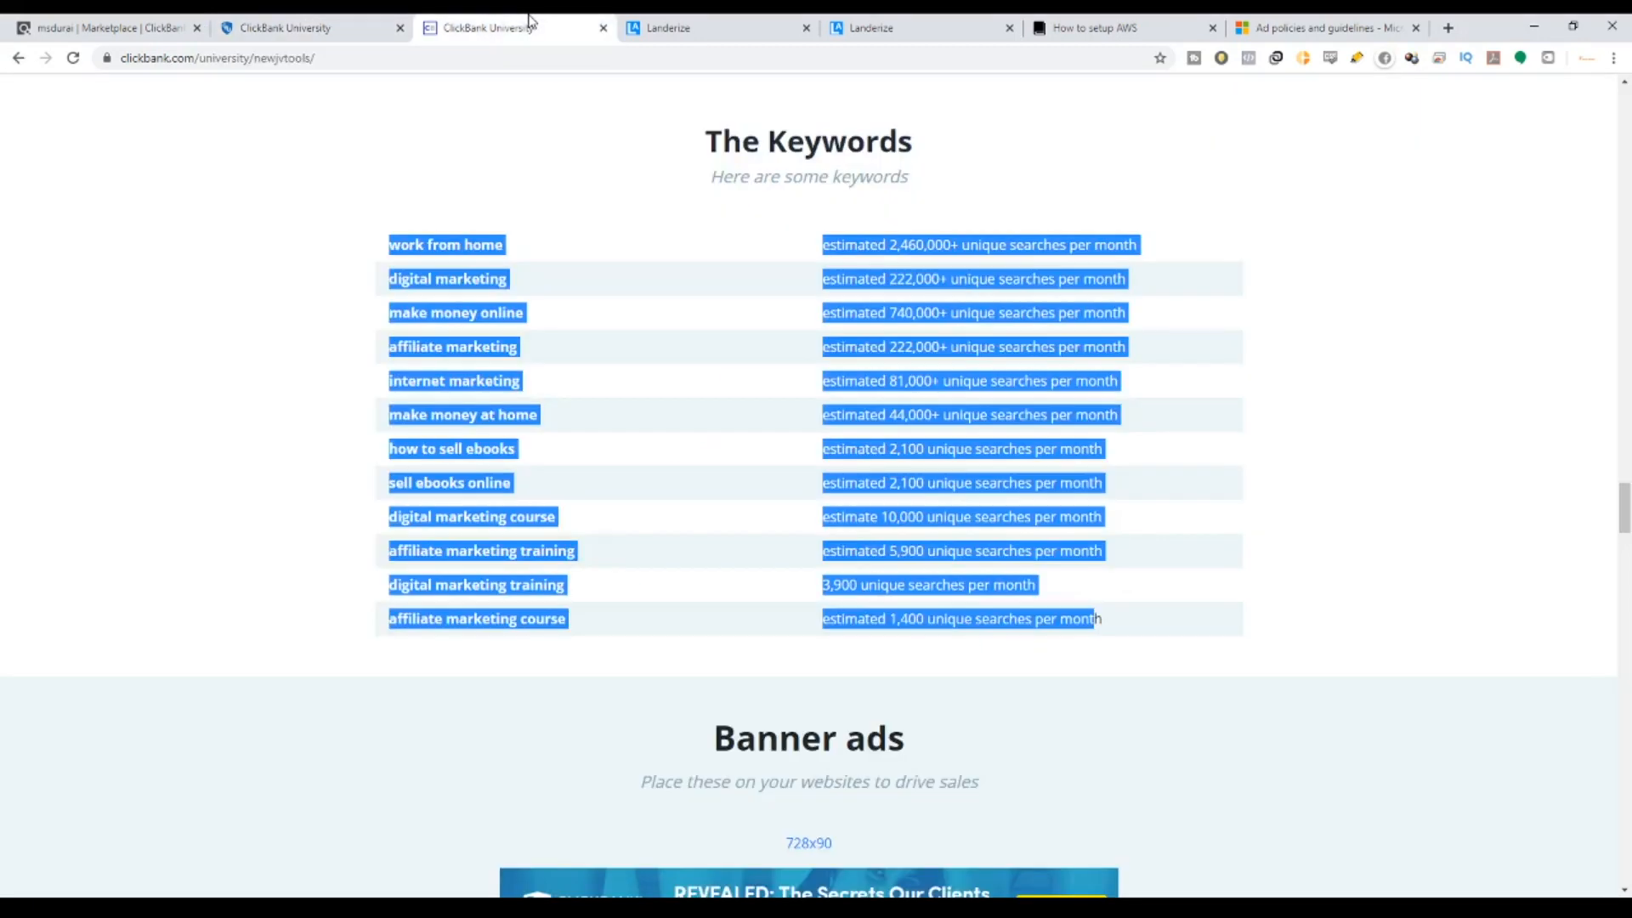
{"action": "left_click", "coordinate": [869, 26]}
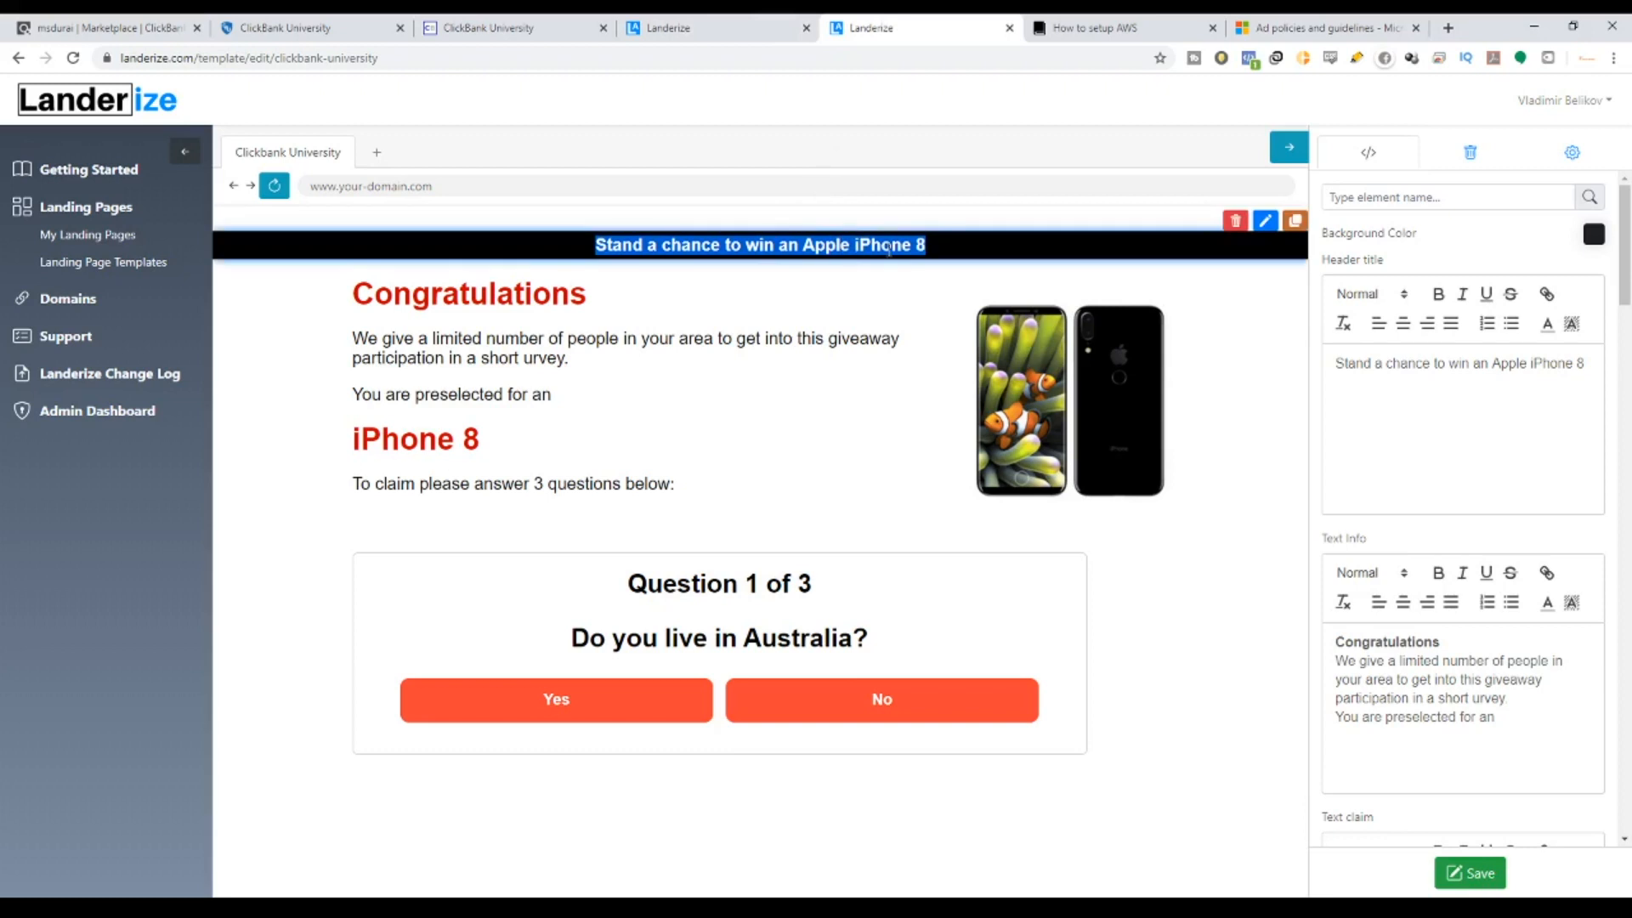
Replace the banner headline with 'Make your first $100 Online Today!' and reselect it.
{"action": "left_click_drag", "start_coordinate": [595, 244], "coordinate": [1352, 363]}
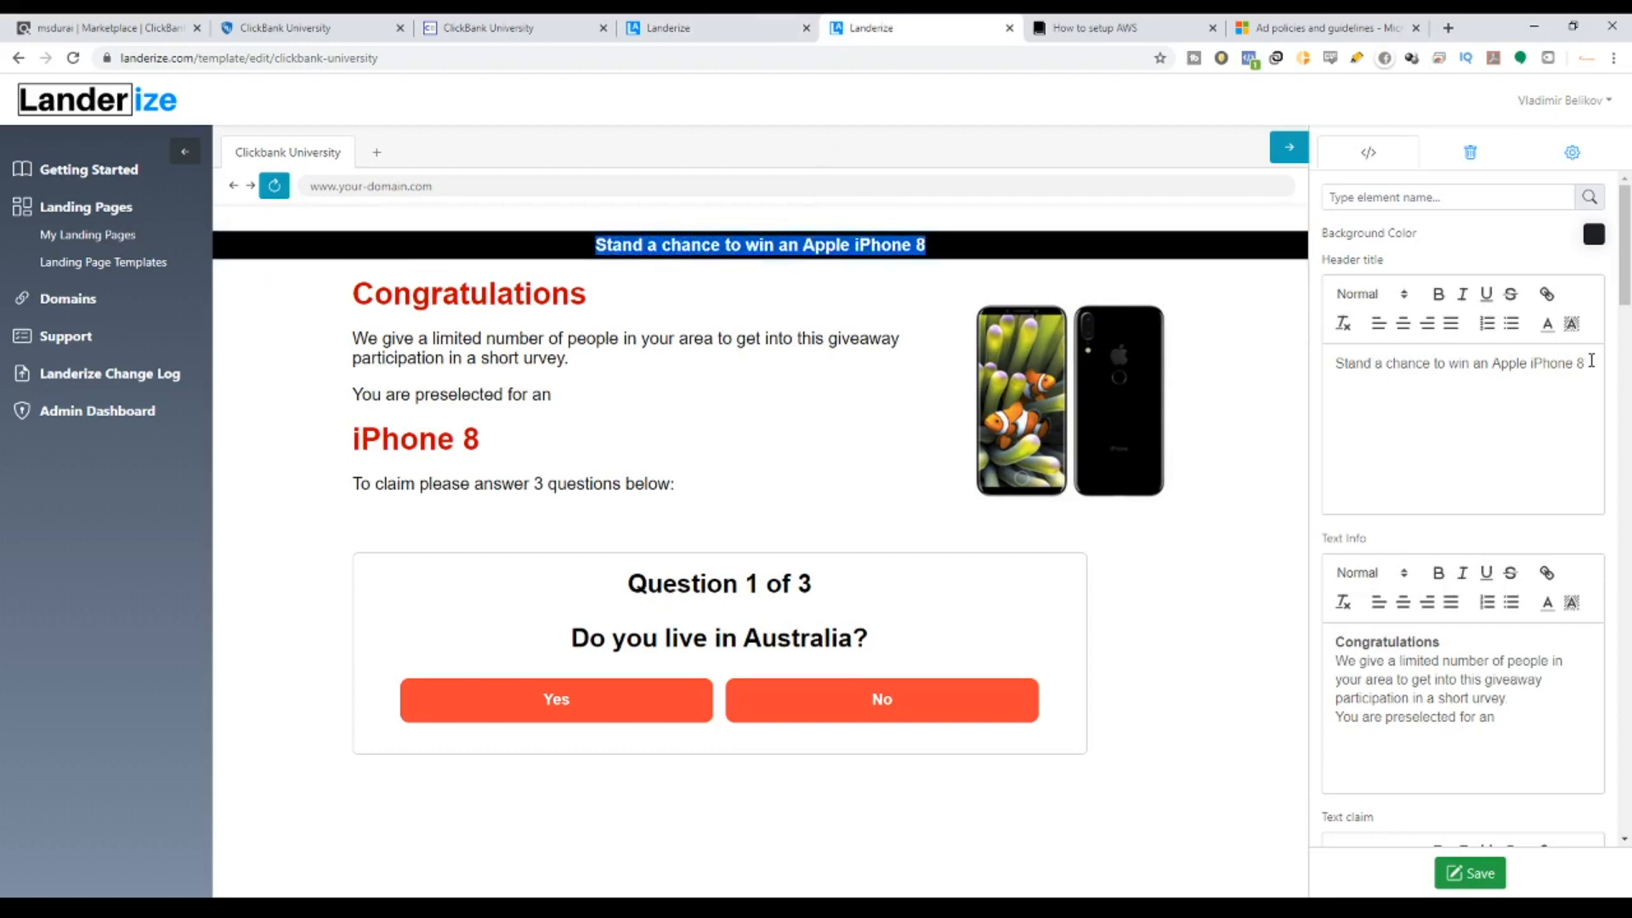
{"action": "left_click_drag", "start_coordinate": [1591, 360], "coordinate": [1251, 367]}
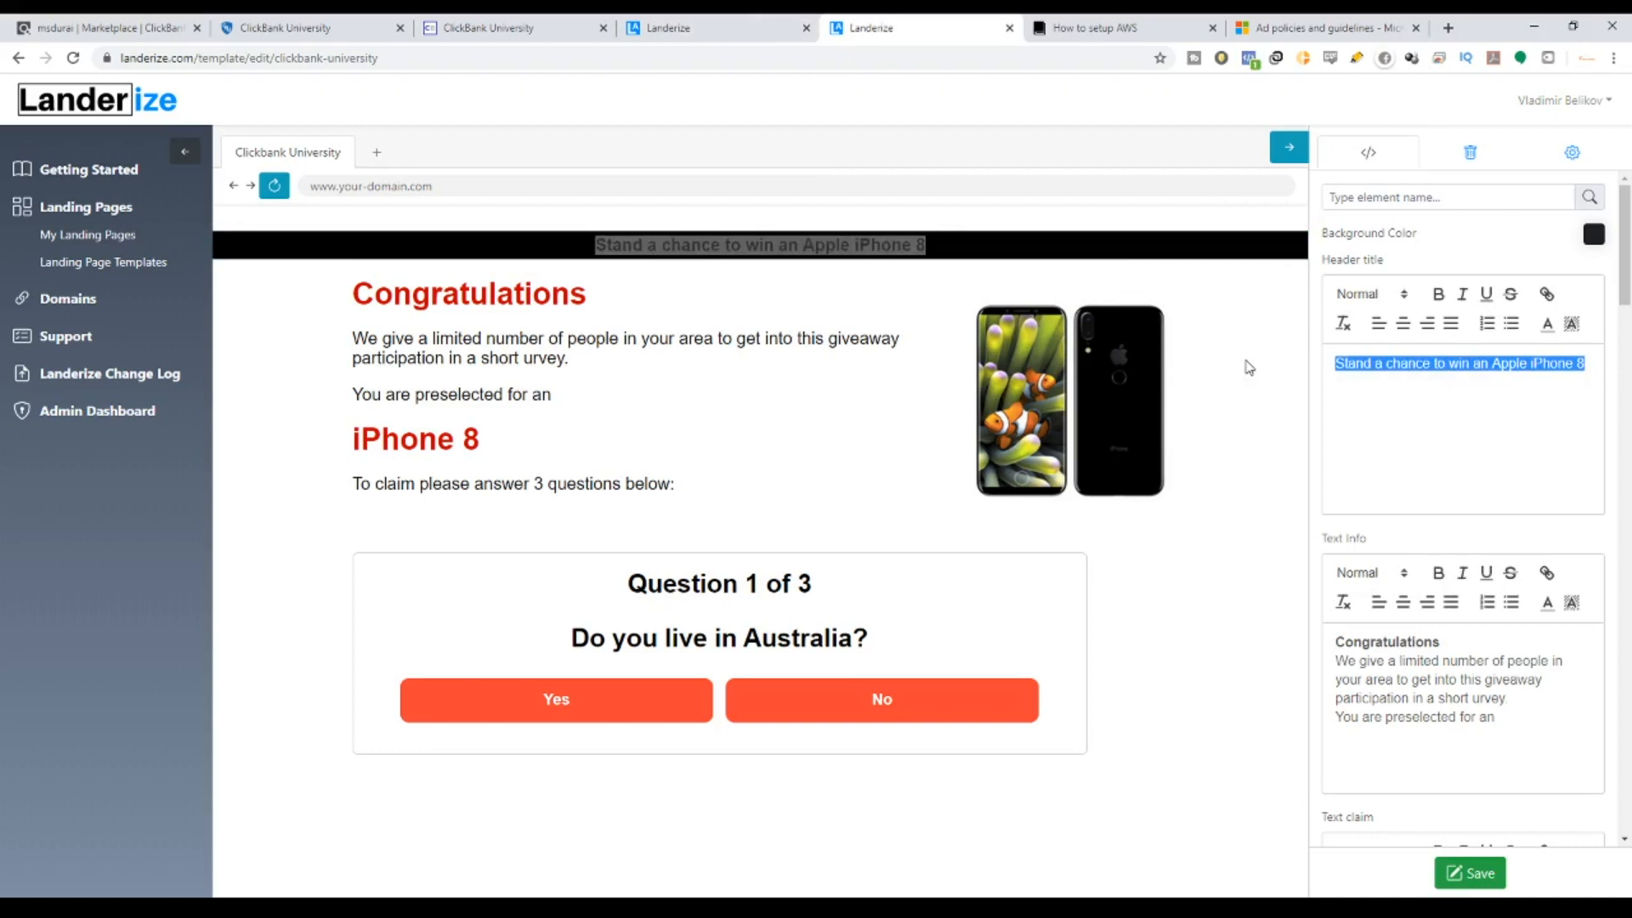
{"action": "type", "text": "MAKE"}
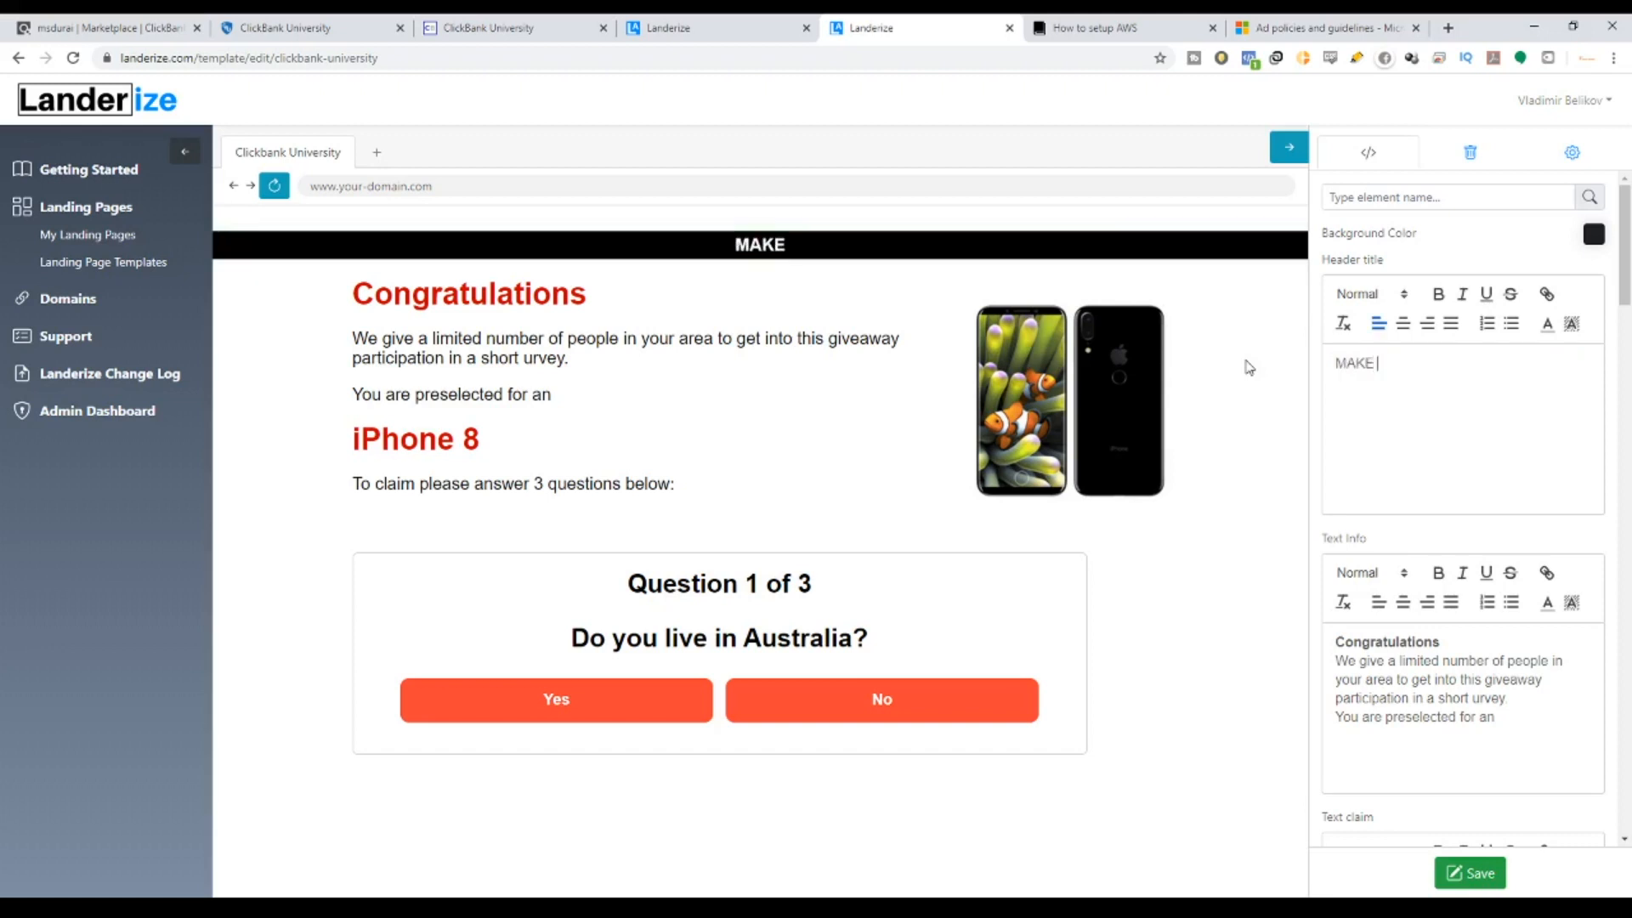
{"action": "key", "text": "BackSpace"}
{"action": "key", "text": "BackSpace"}
{"action": "key", "text": "BackSpace"}
{"action": "type", "text": "ake "}
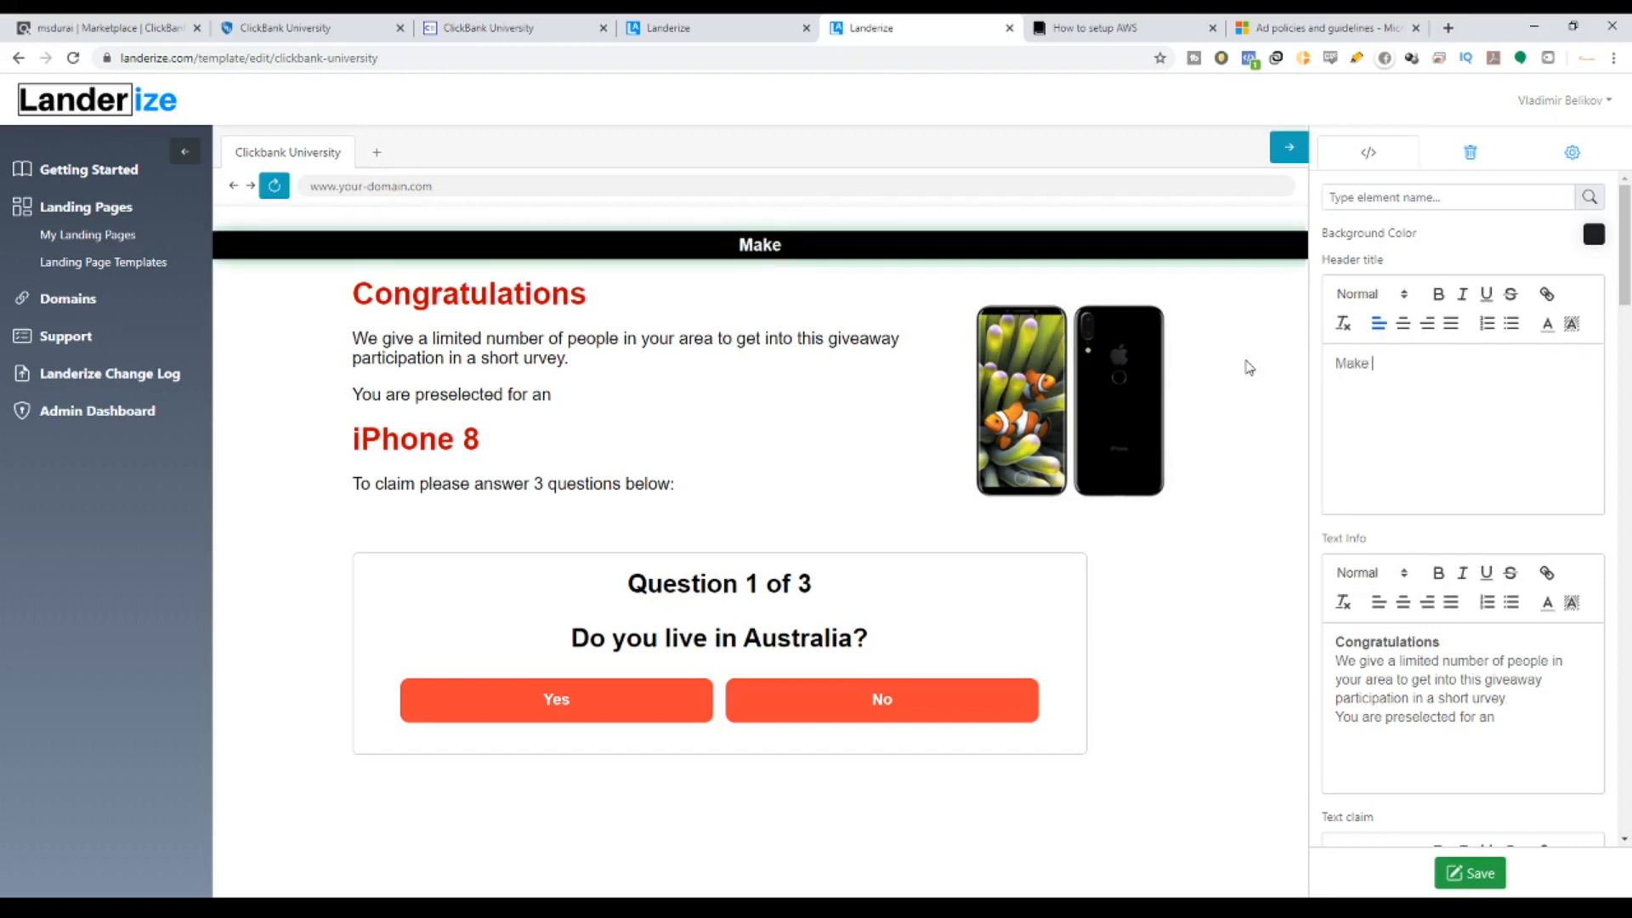
{"action": "type", "text": "your f"}
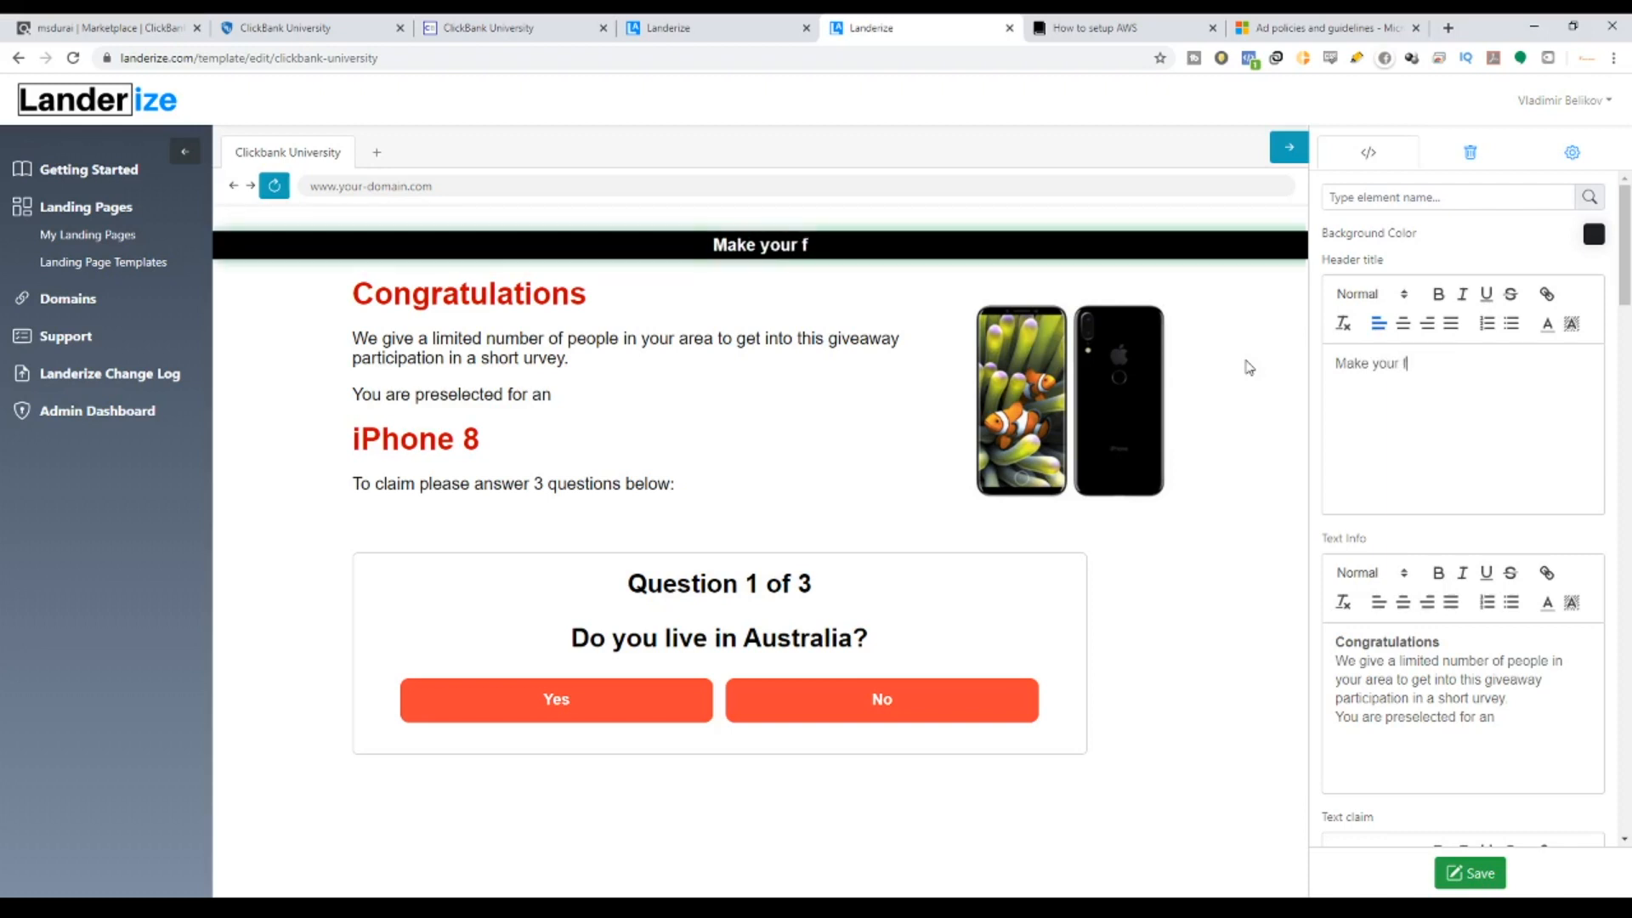
{"action": "type", "text": "irst"}
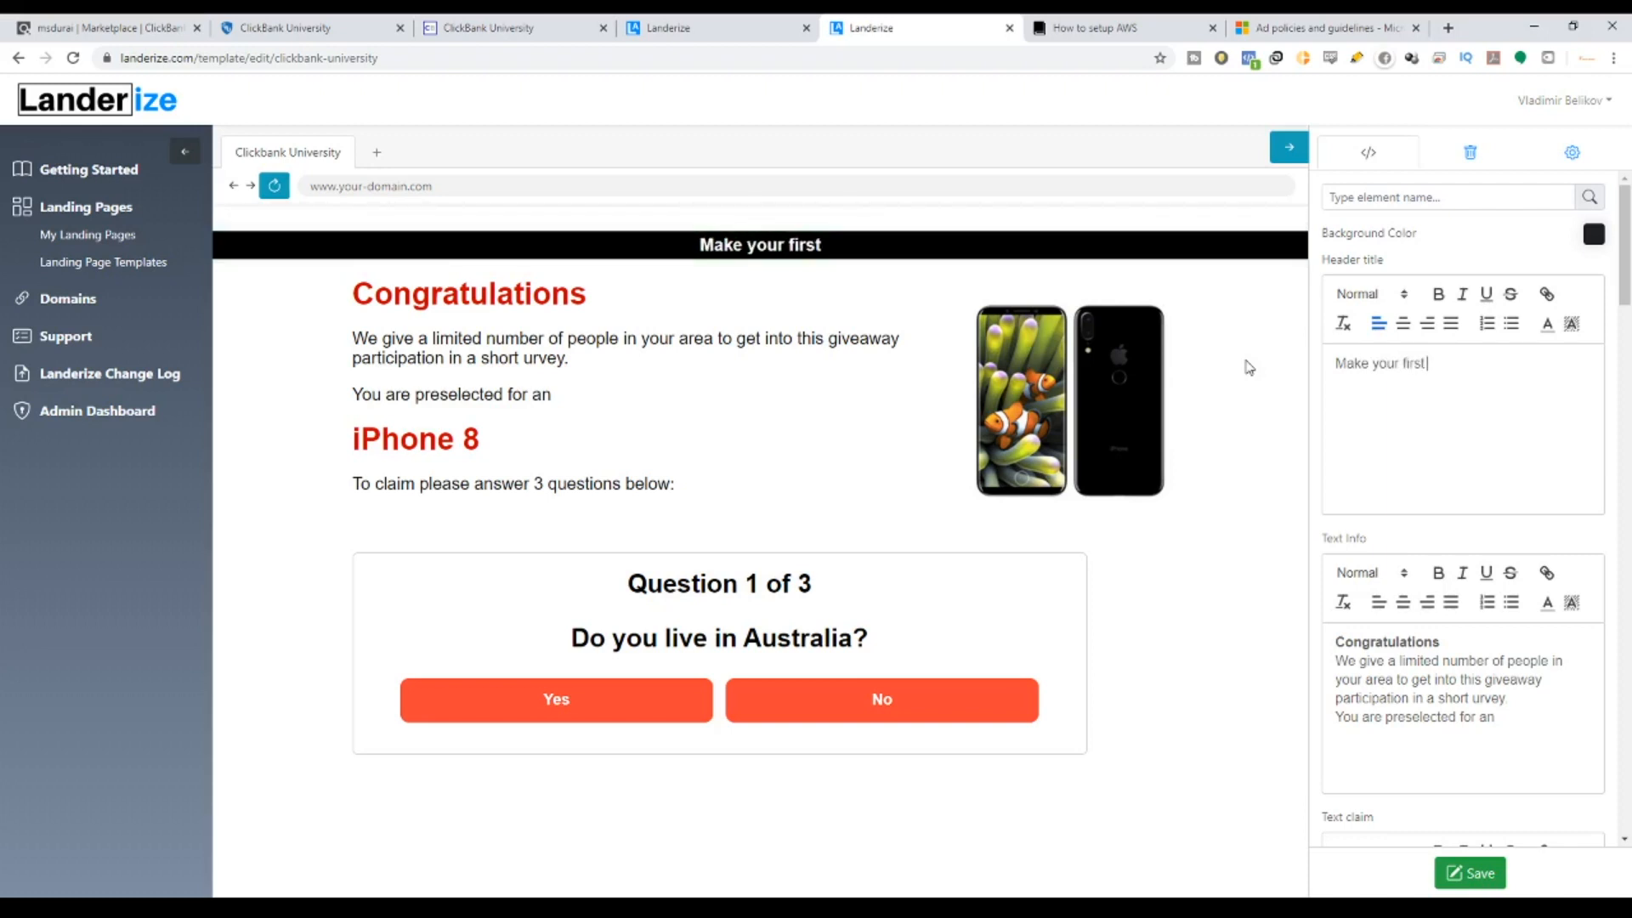
{"action": "type", "text": " $1000"}
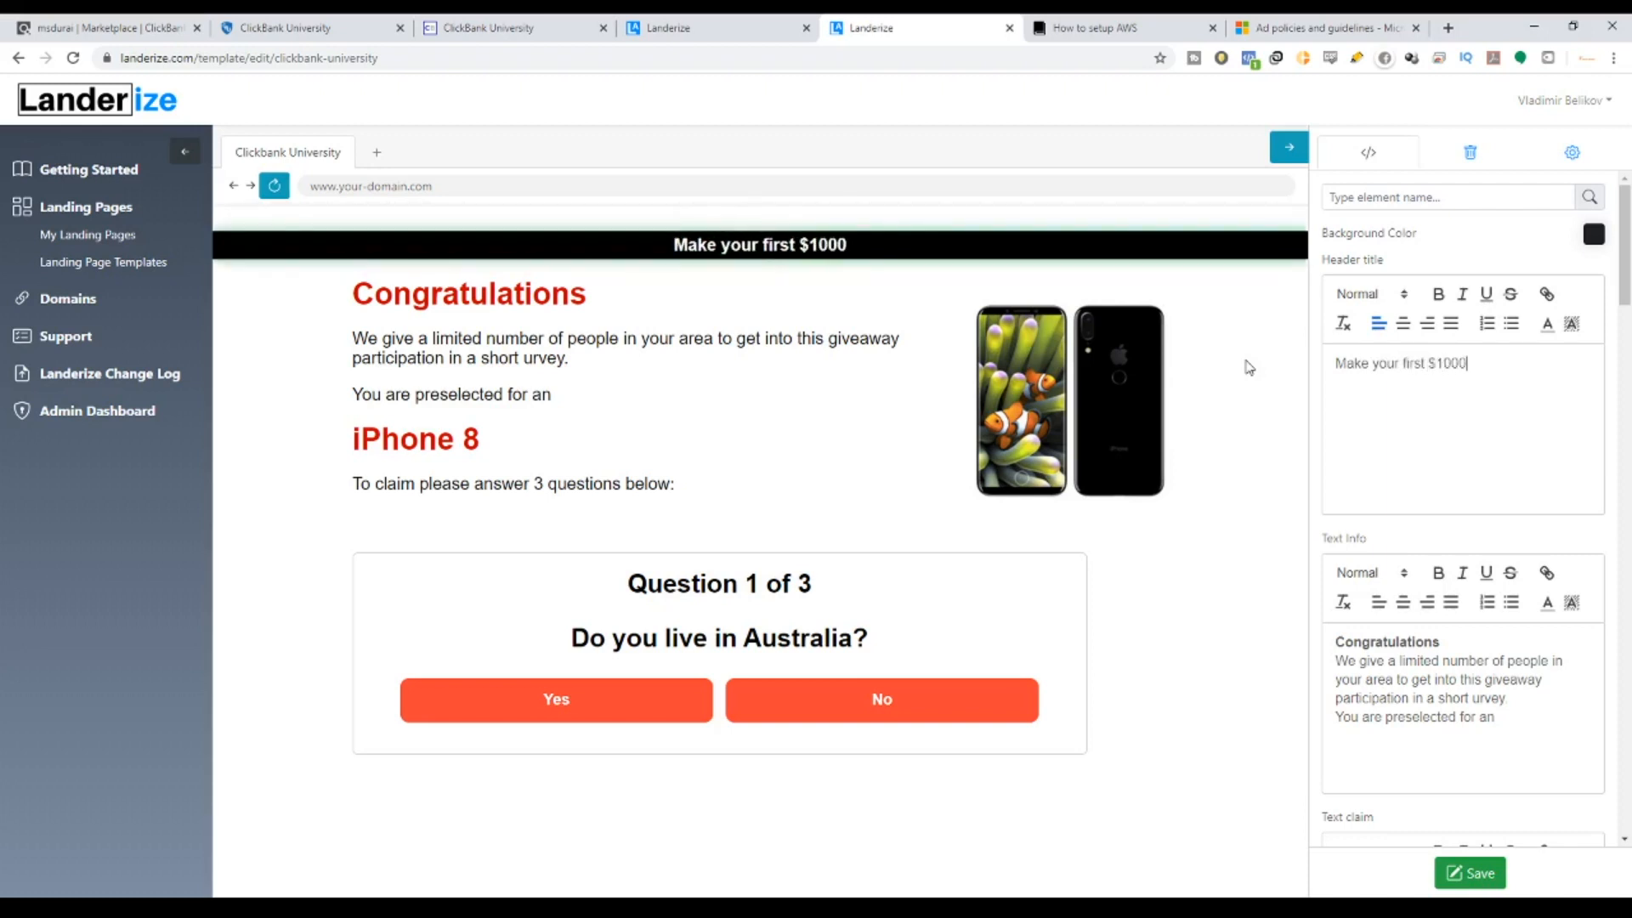
{"action": "key", "text": "BackSpace"}
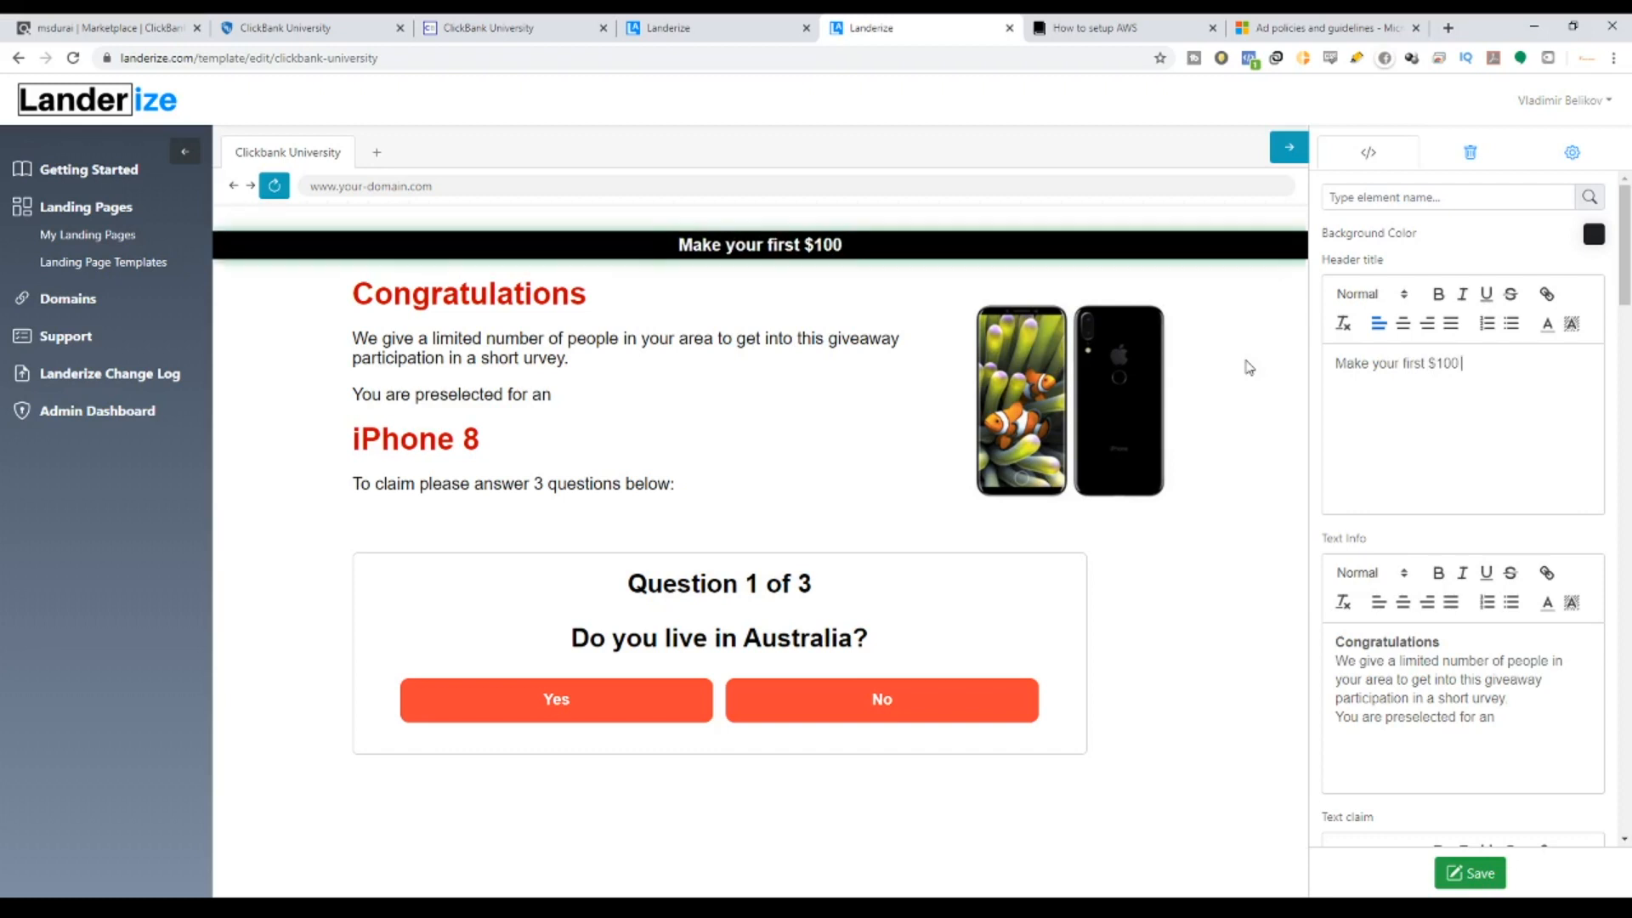
{"action": "type", "text": "Online Today!!"}
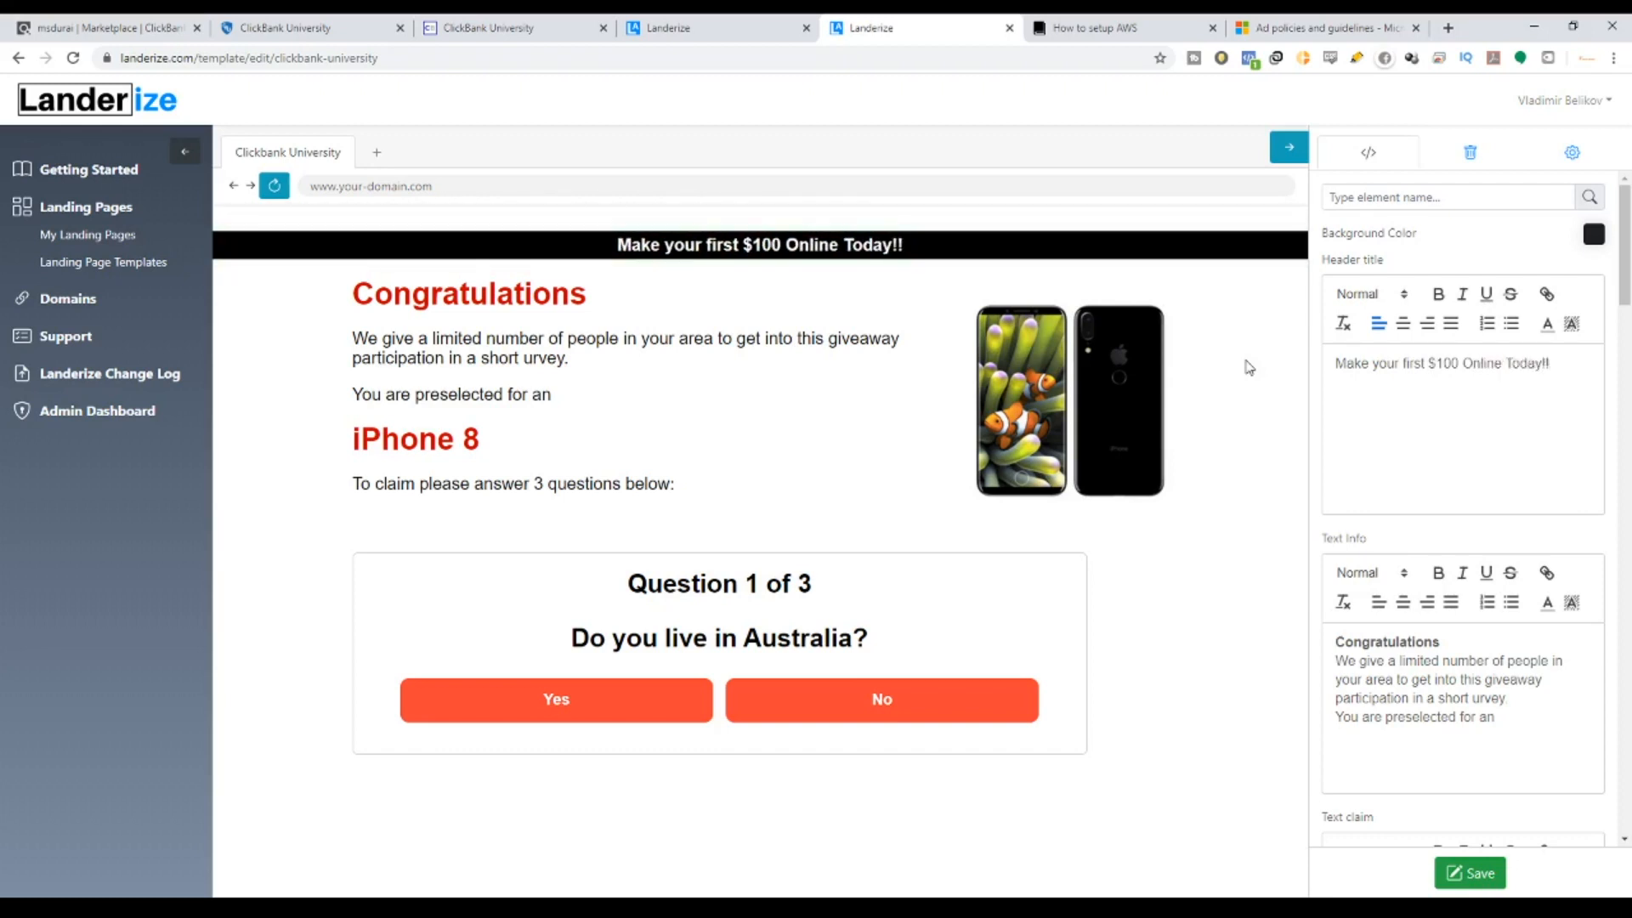
{"action": "key", "text": "BackSpace"}
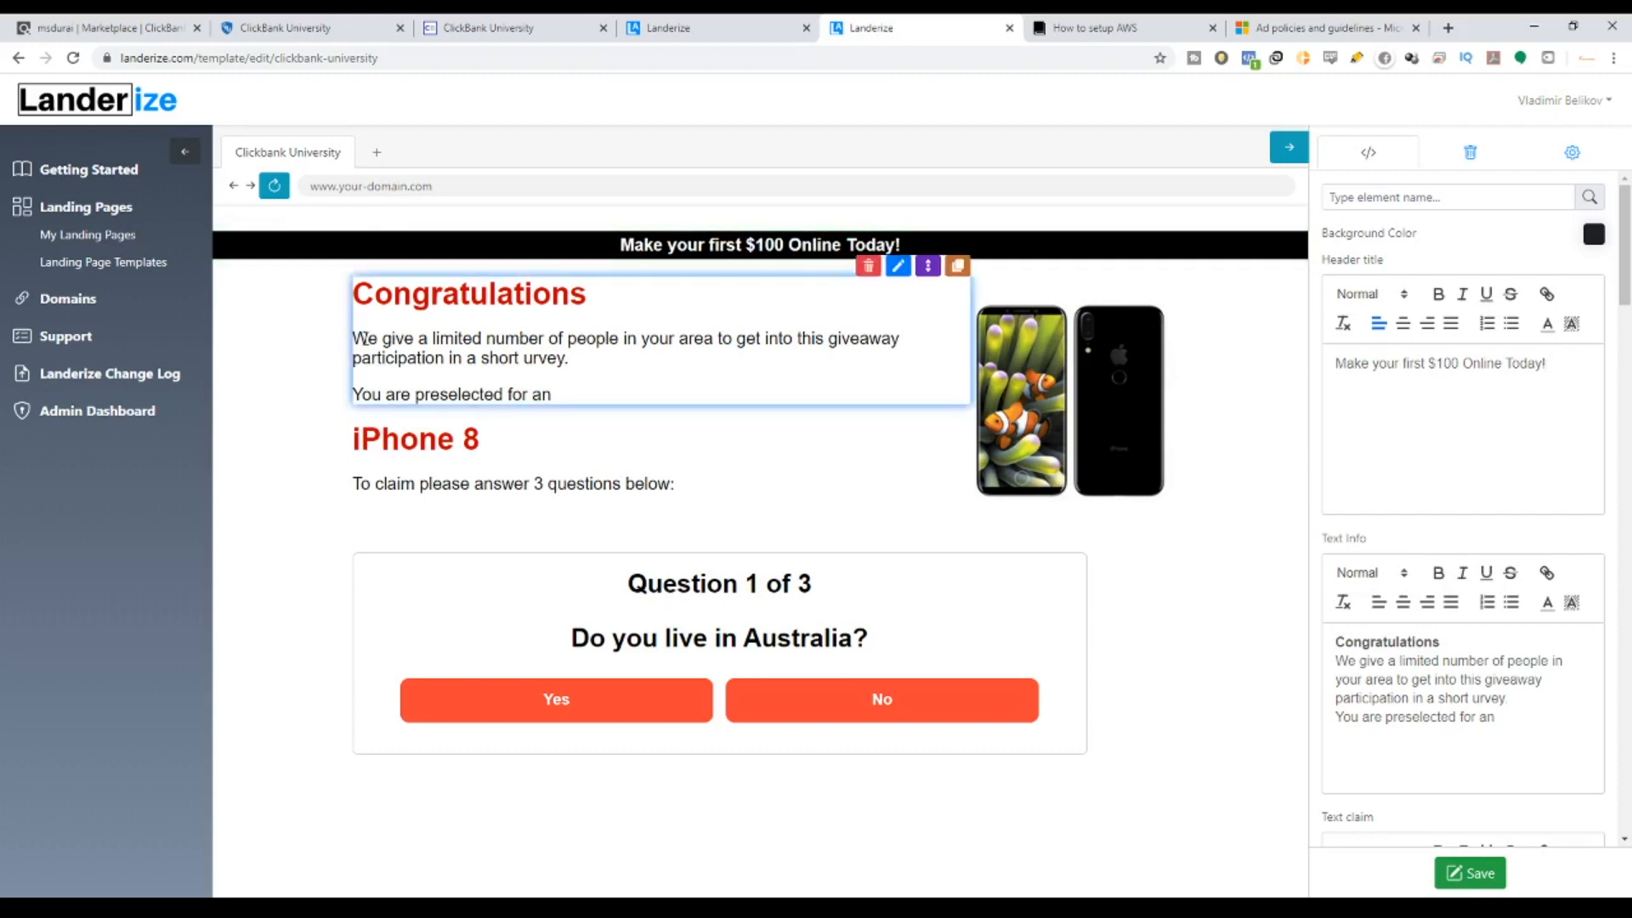
{"action": "left_click_drag", "start_coordinate": [365, 340], "coordinate": [555, 331]}
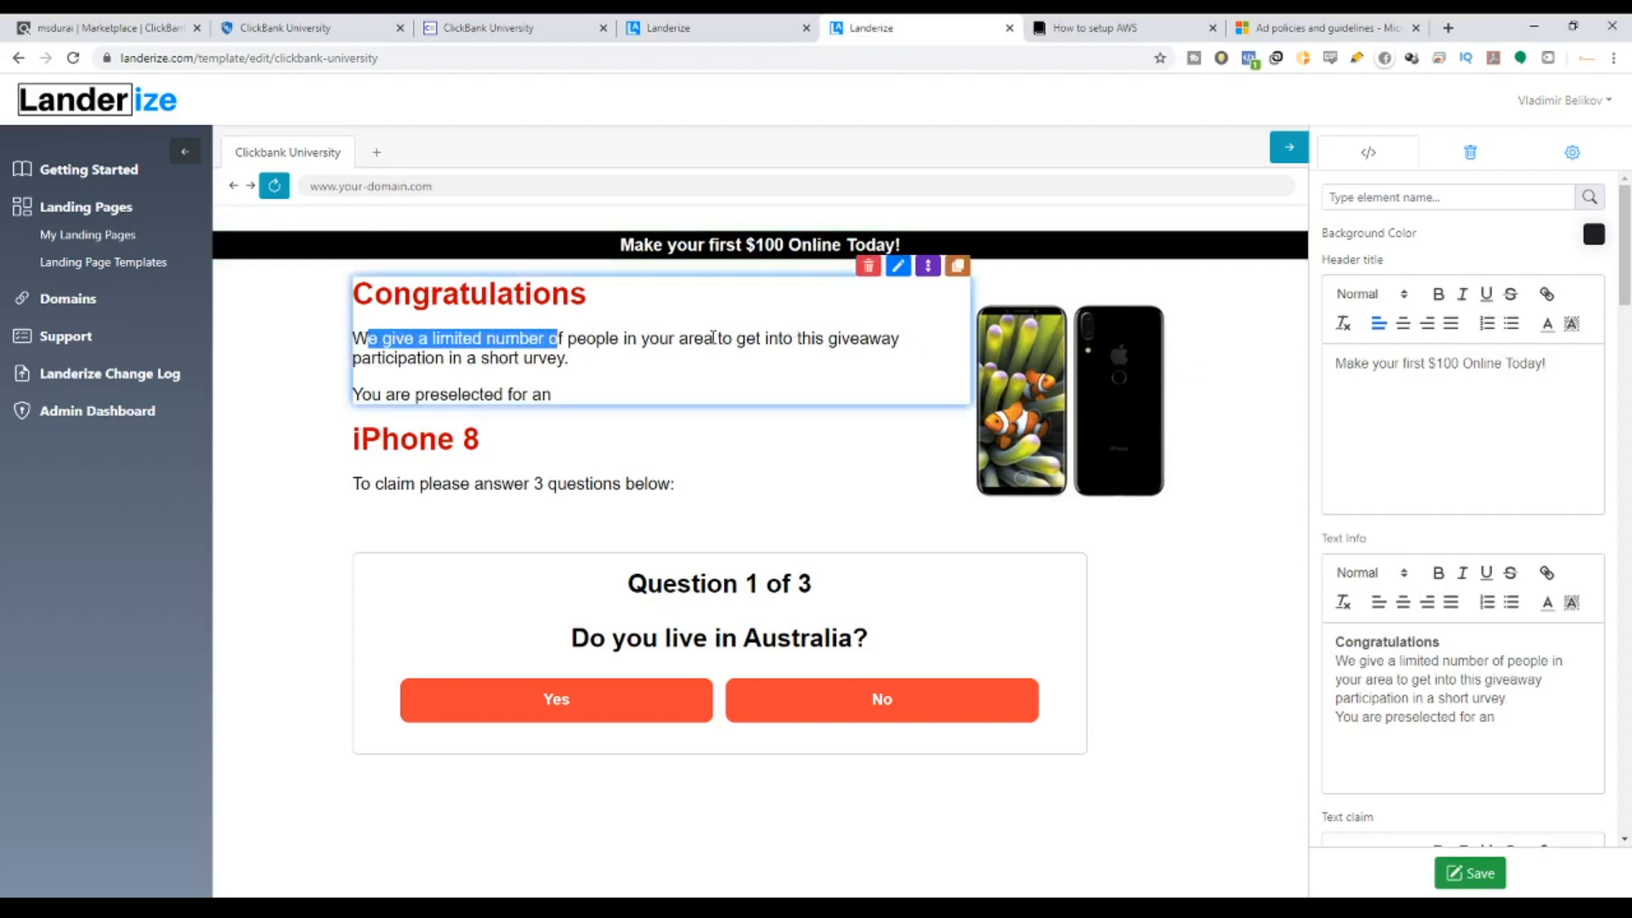
{"action": "left_click", "coordinate": [910, 253]}
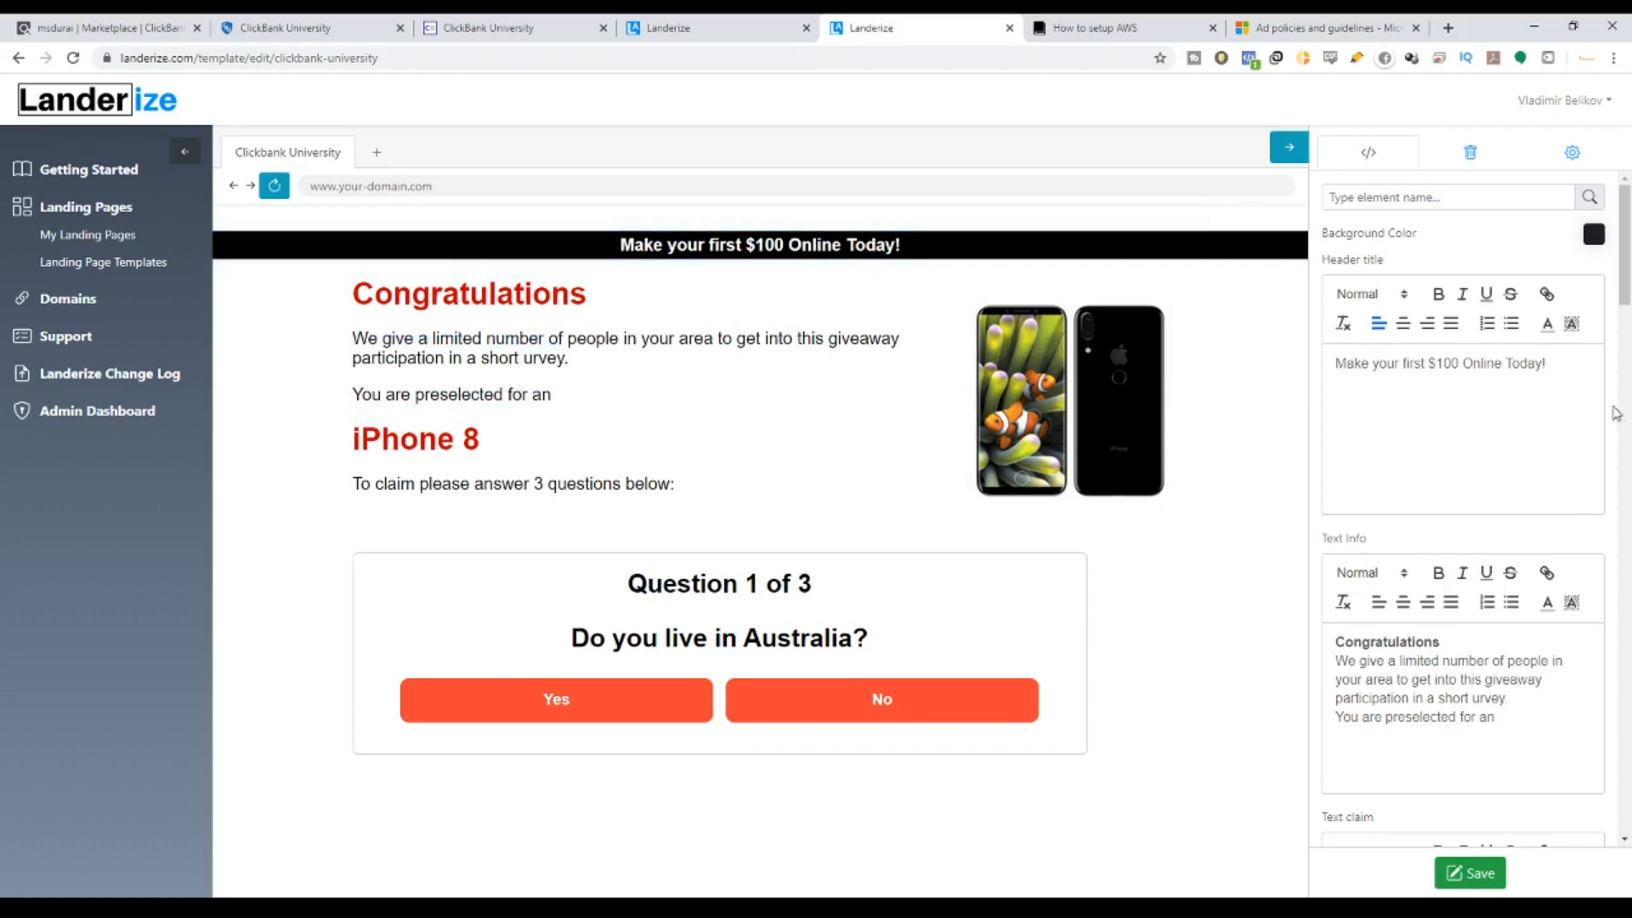
{"action": "left_click_drag", "start_coordinate": [1582, 363], "coordinate": [1320, 363]}
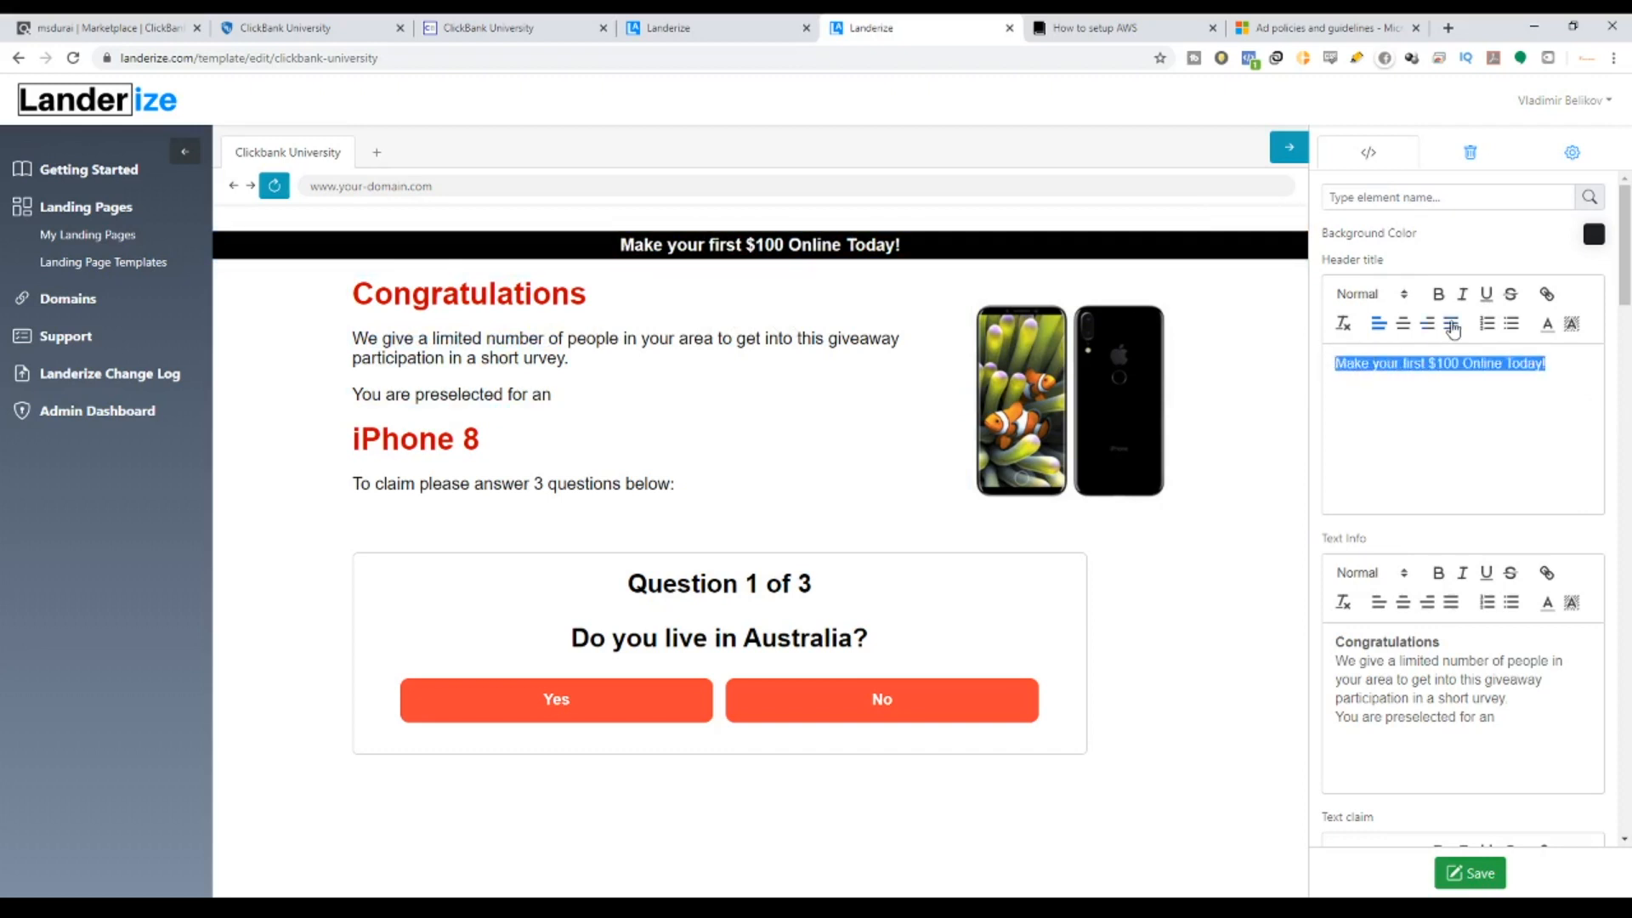
Make the banner heading text red, leaving it without bold or strikethrough.
{"action": "left_click", "coordinate": [1547, 324]}
{"action": "left_click", "coordinate": [1563, 345]}
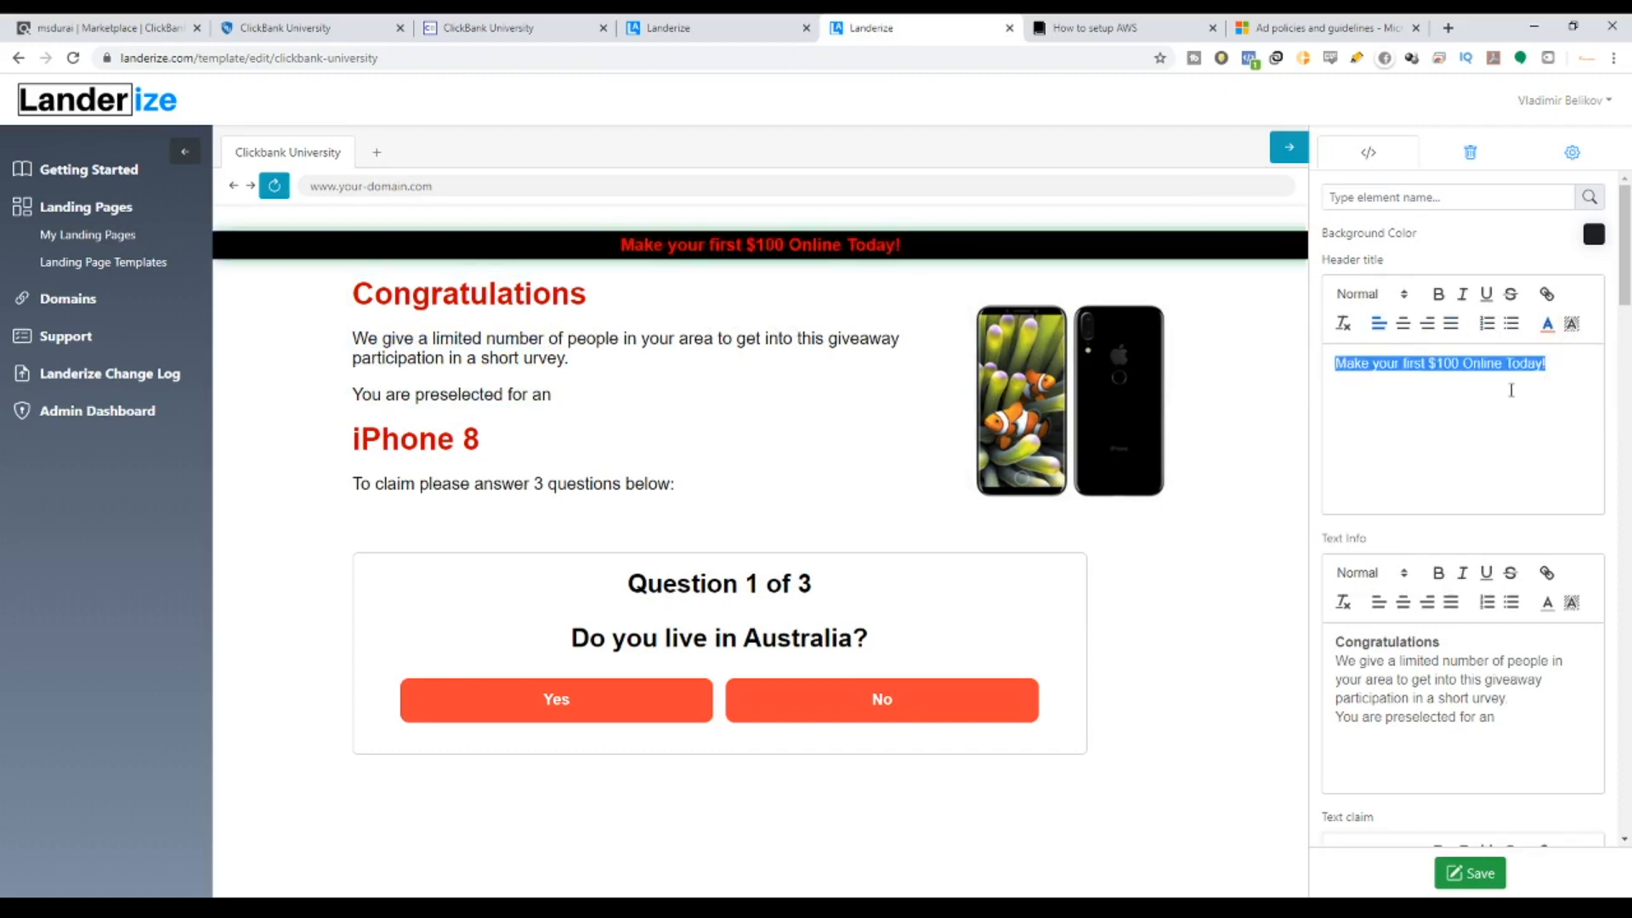
{"action": "left_click", "coordinate": [1547, 324]}
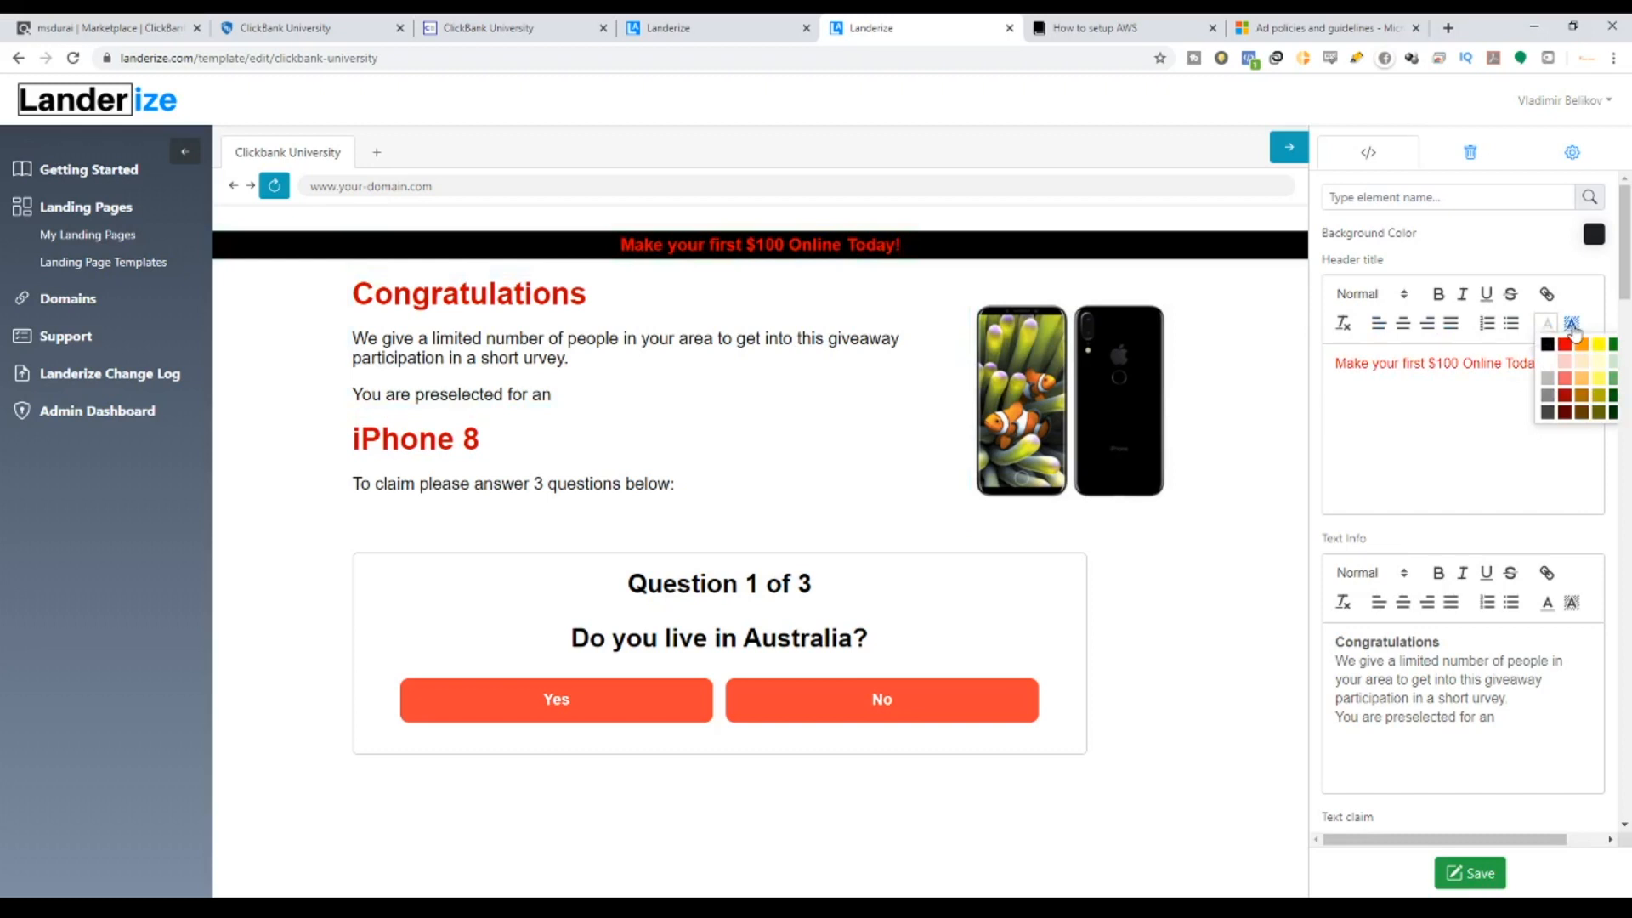
{"action": "left_click", "coordinate": [1438, 296]}
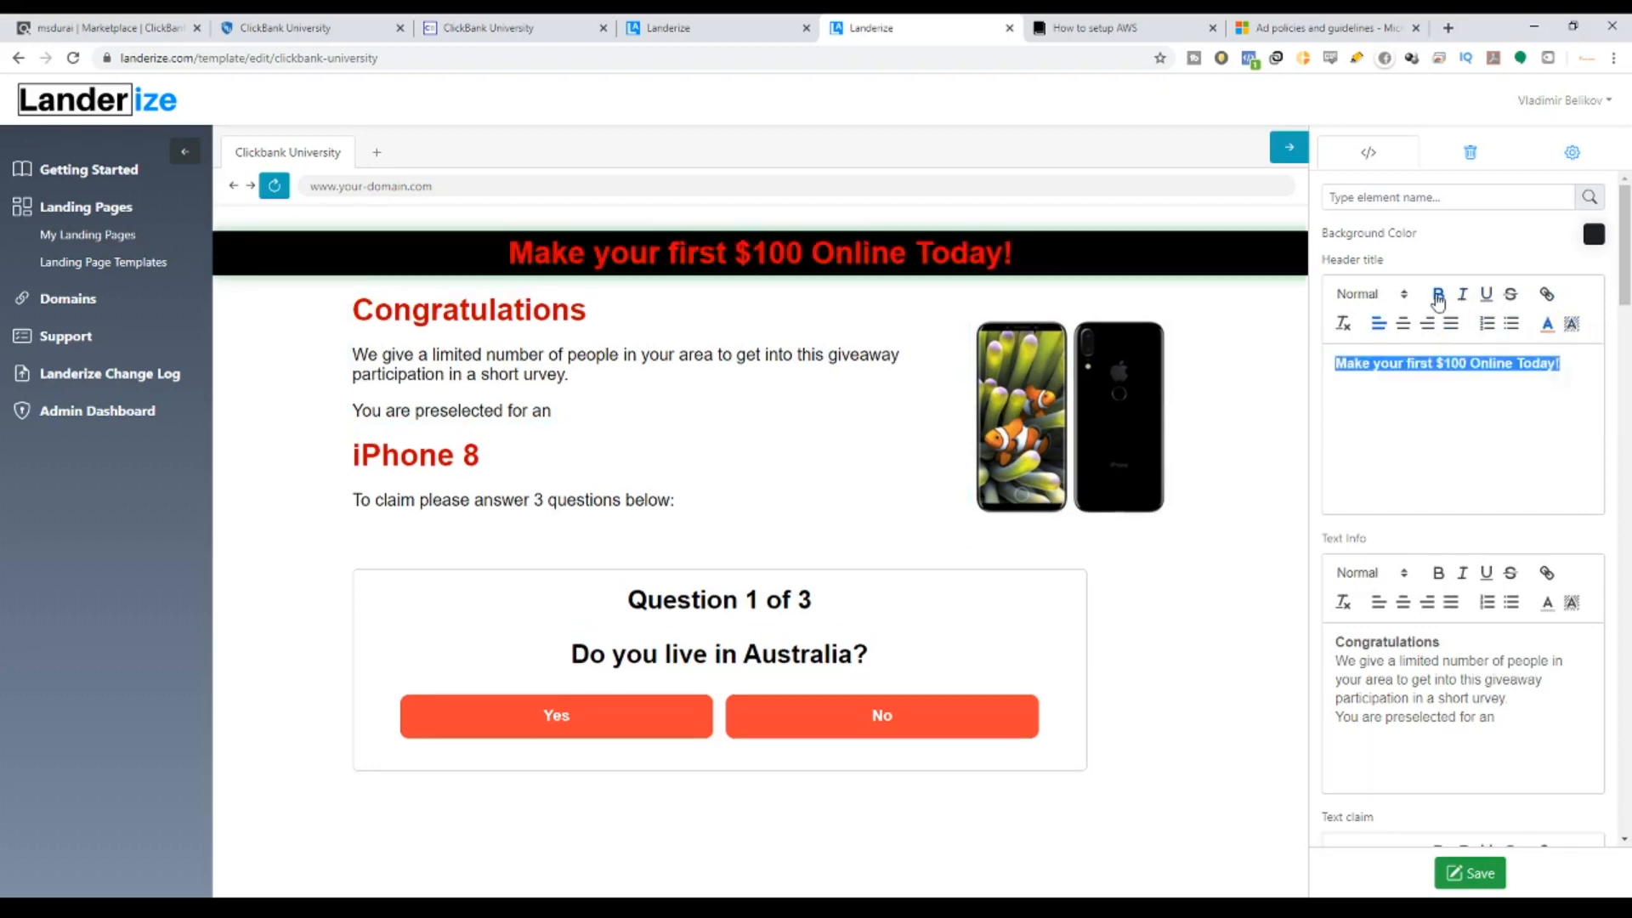
{"action": "left_click", "coordinate": [1438, 297]}
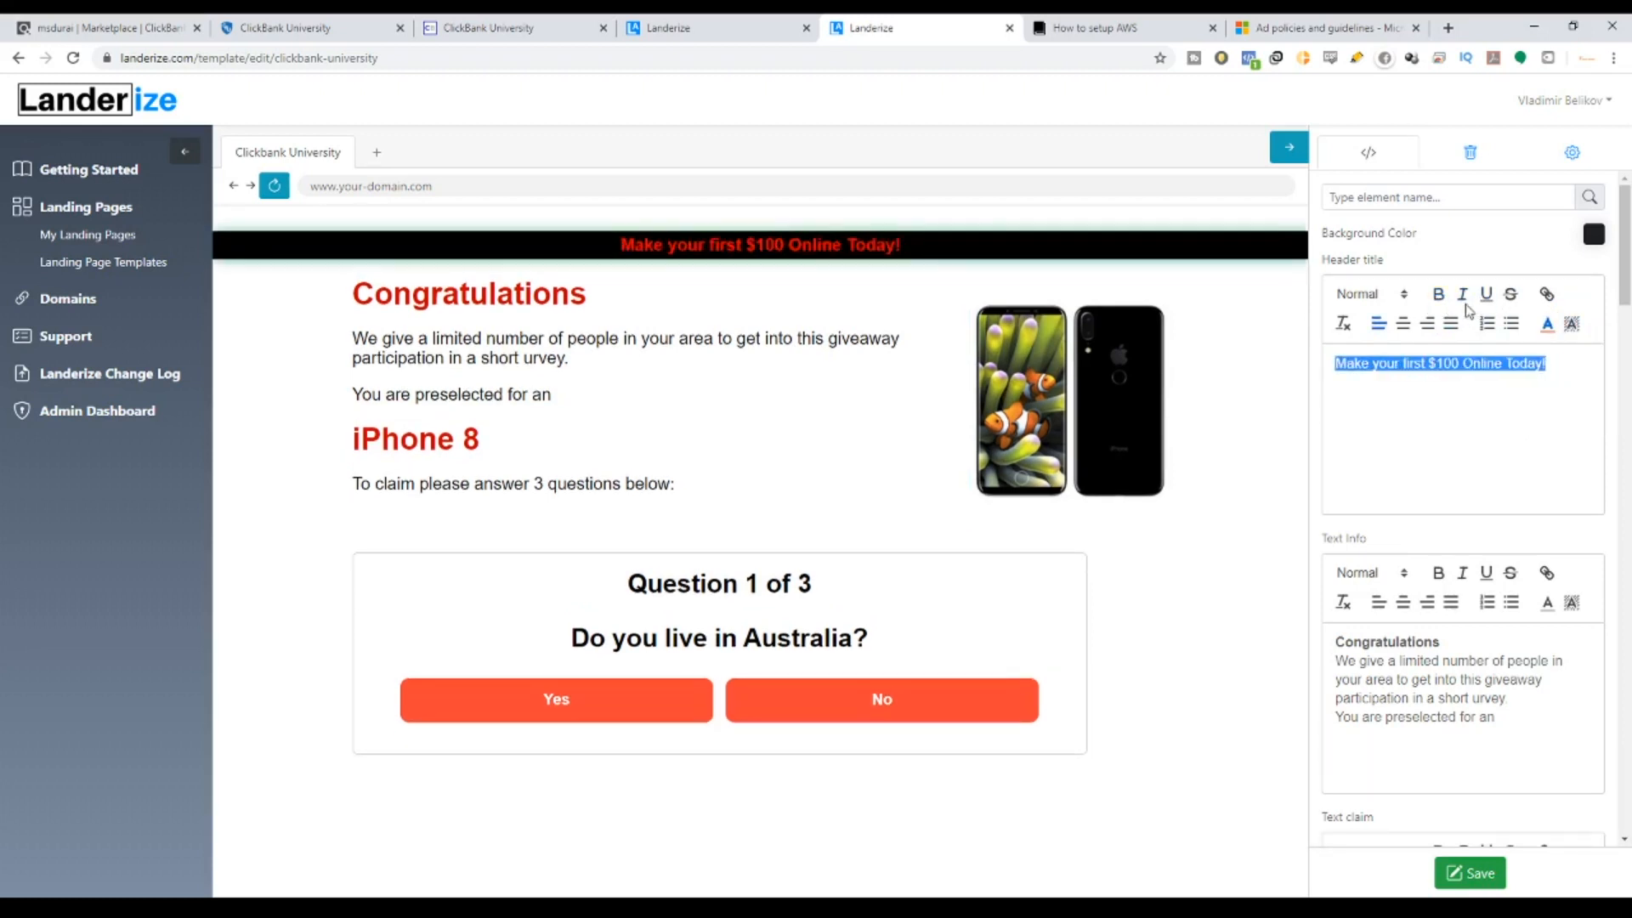
{"action": "left_click", "coordinate": [1513, 295]}
{"action": "left_click", "coordinate": [1516, 297]}
Link the banner heading to the pasted ClickBank affiliate hop link.
{"action": "left_click", "coordinate": [1547, 295]}
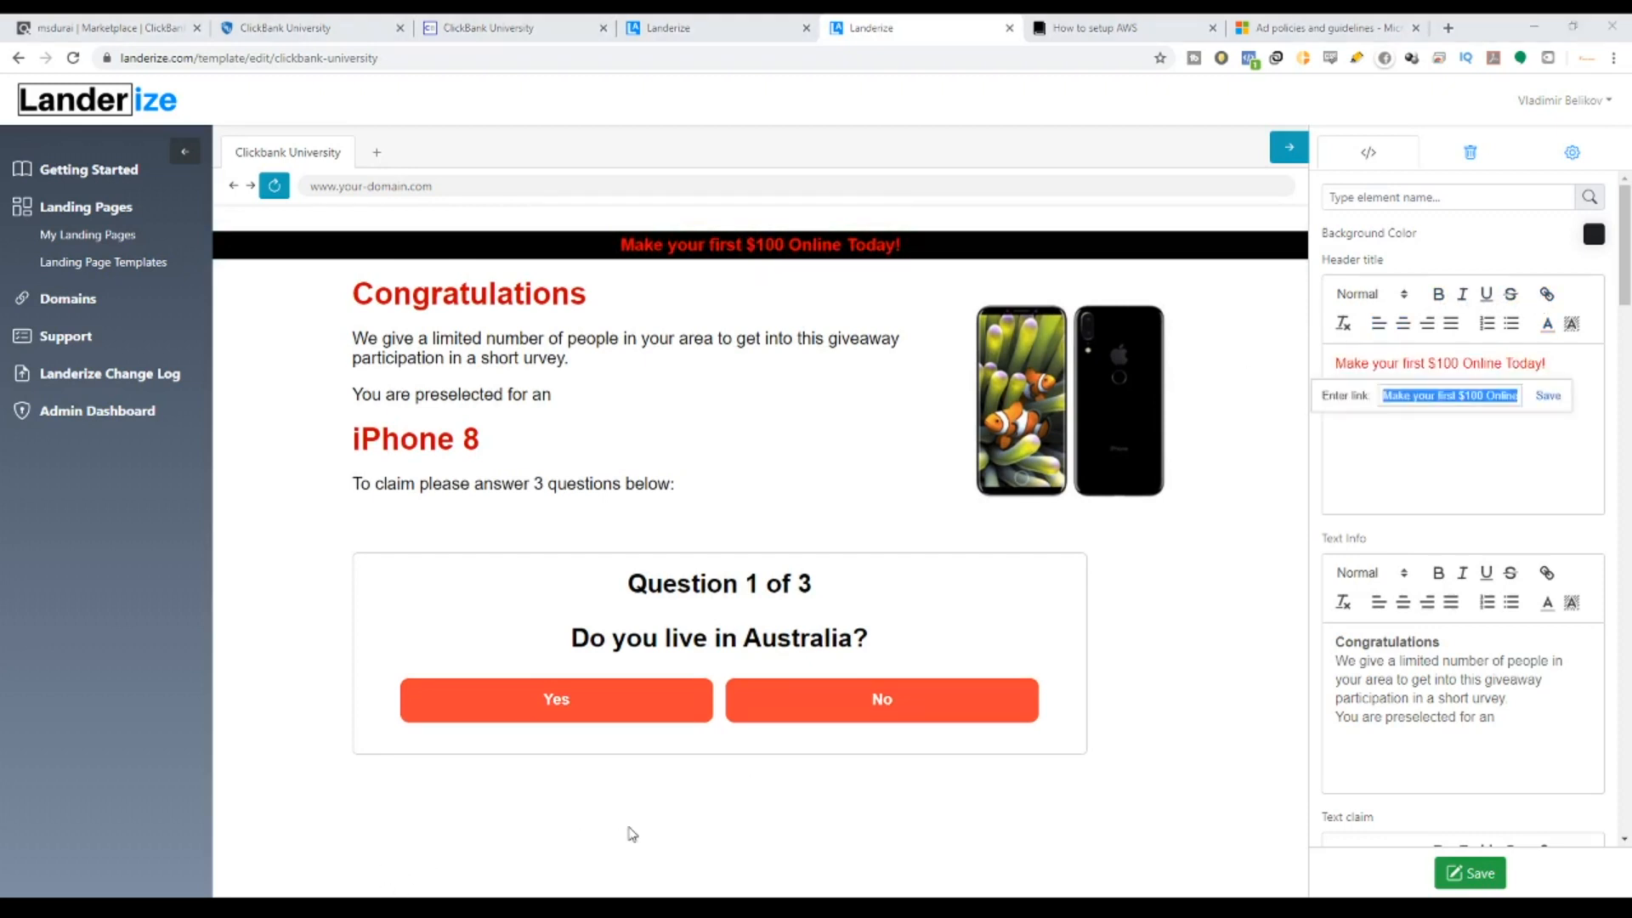
{"action": "left_click", "coordinate": [1386, 395]}
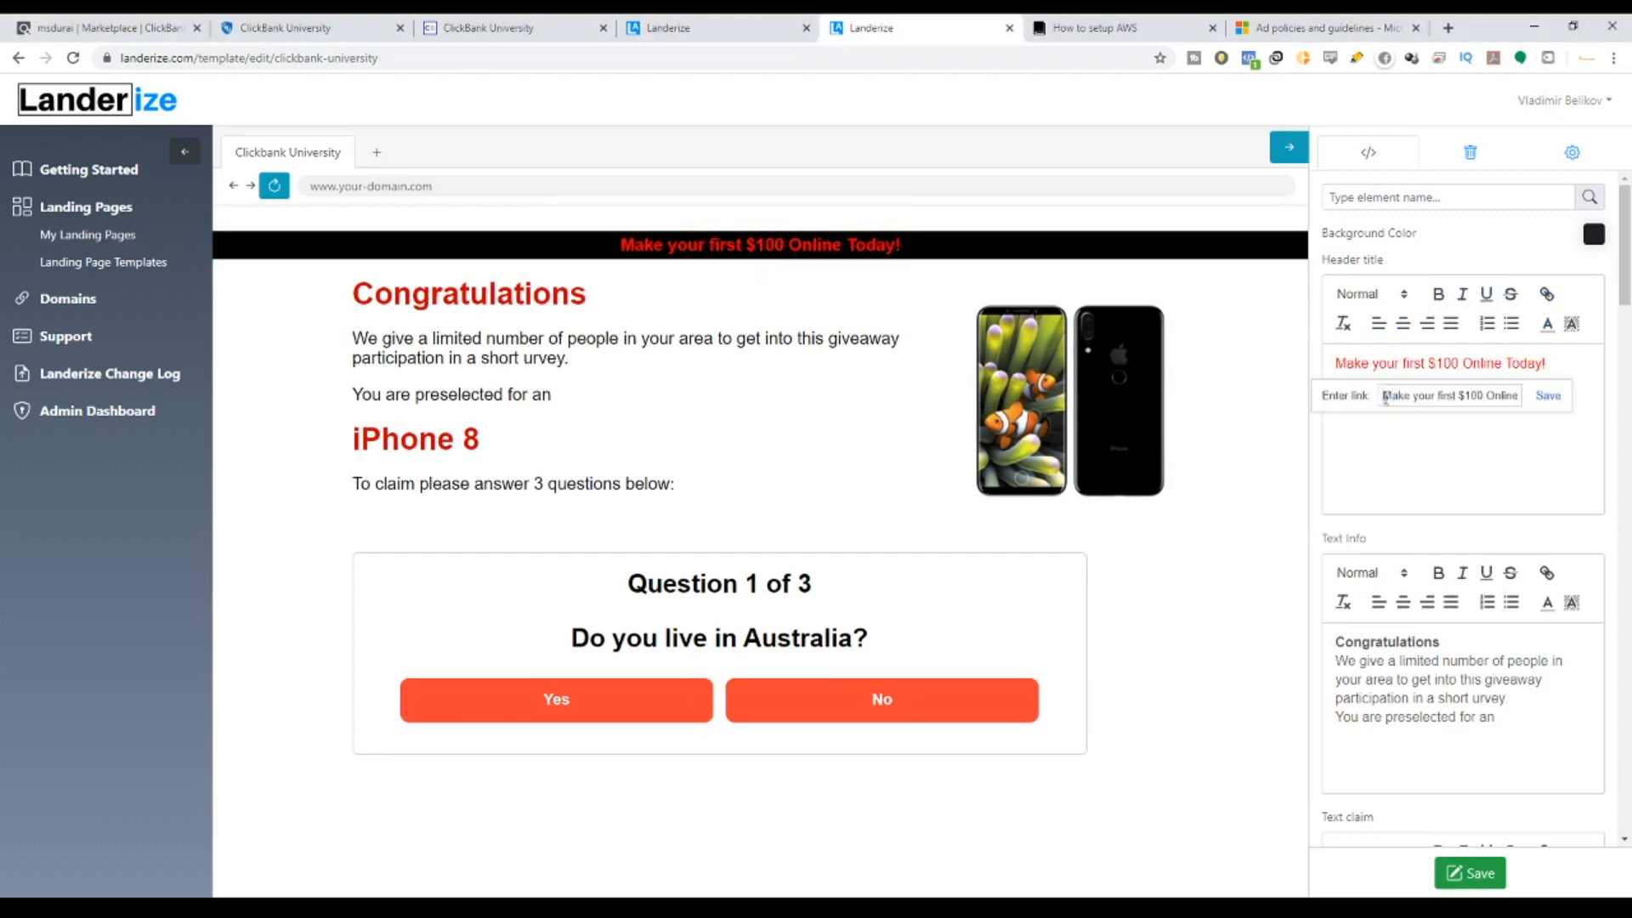
{"action": "left_click_drag", "start_coordinate": [1384, 396], "coordinate": [1630, 407]}
{"action": "key", "text": "BackSpace"}
{"action": "key", "text": "ctrl+v"}
{"action": "left_click", "coordinate": [1548, 396]}
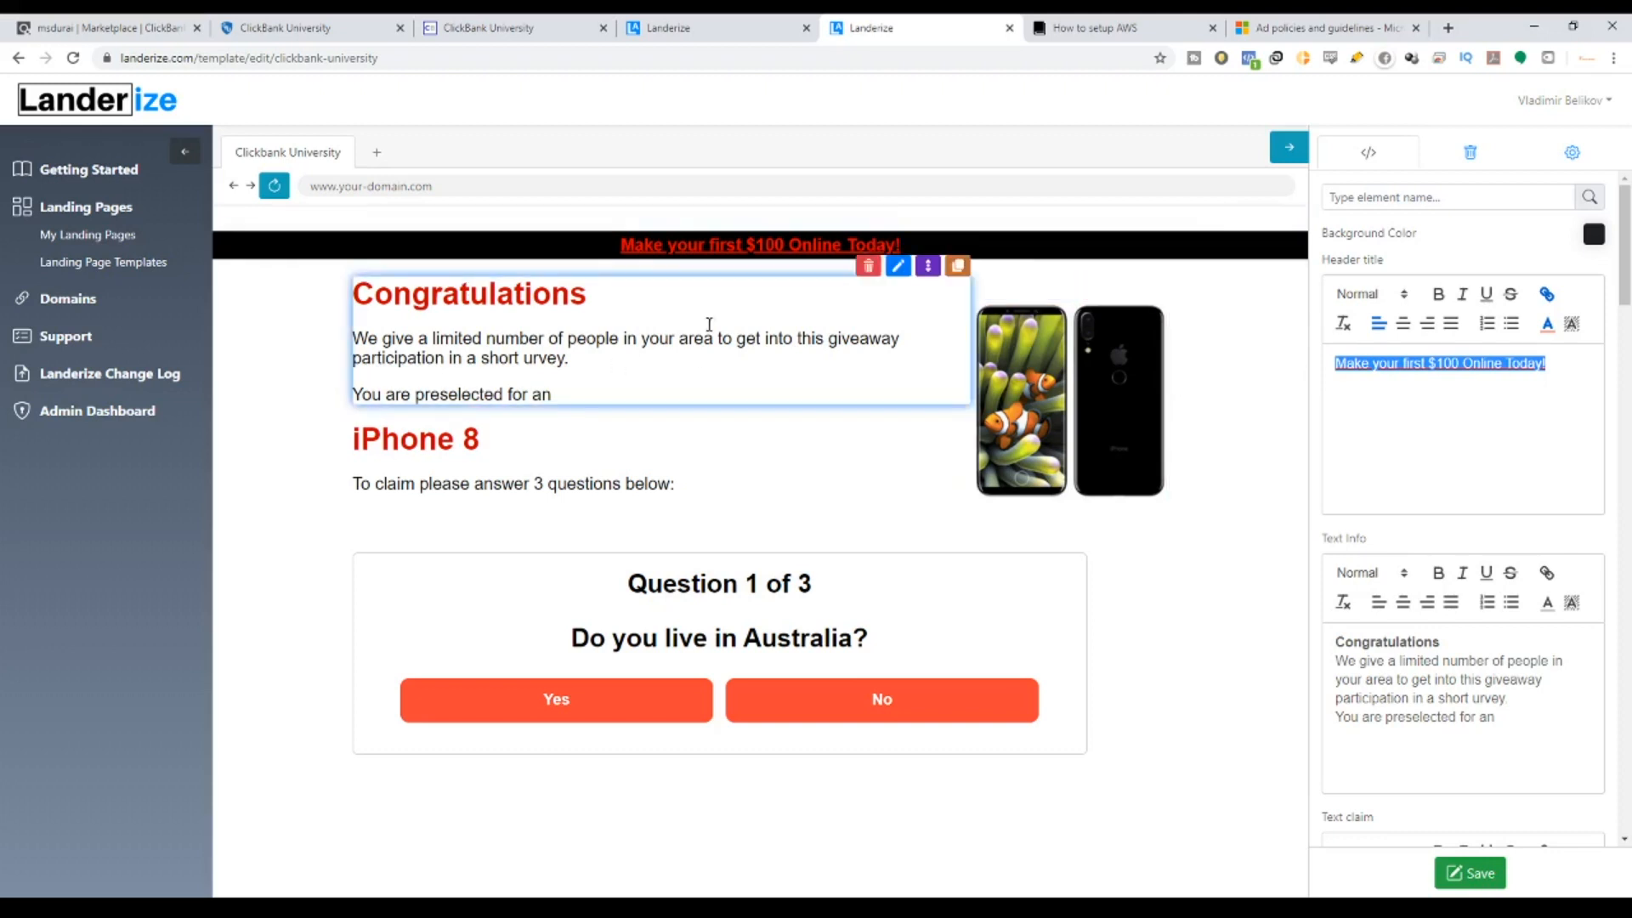
Open the Congratulations text block for editing.
{"action": "left_click_drag", "start_coordinate": [373, 296], "coordinate": [587, 296]}
{"action": "left_click_drag", "start_coordinate": [419, 338], "coordinate": [906, 349]}
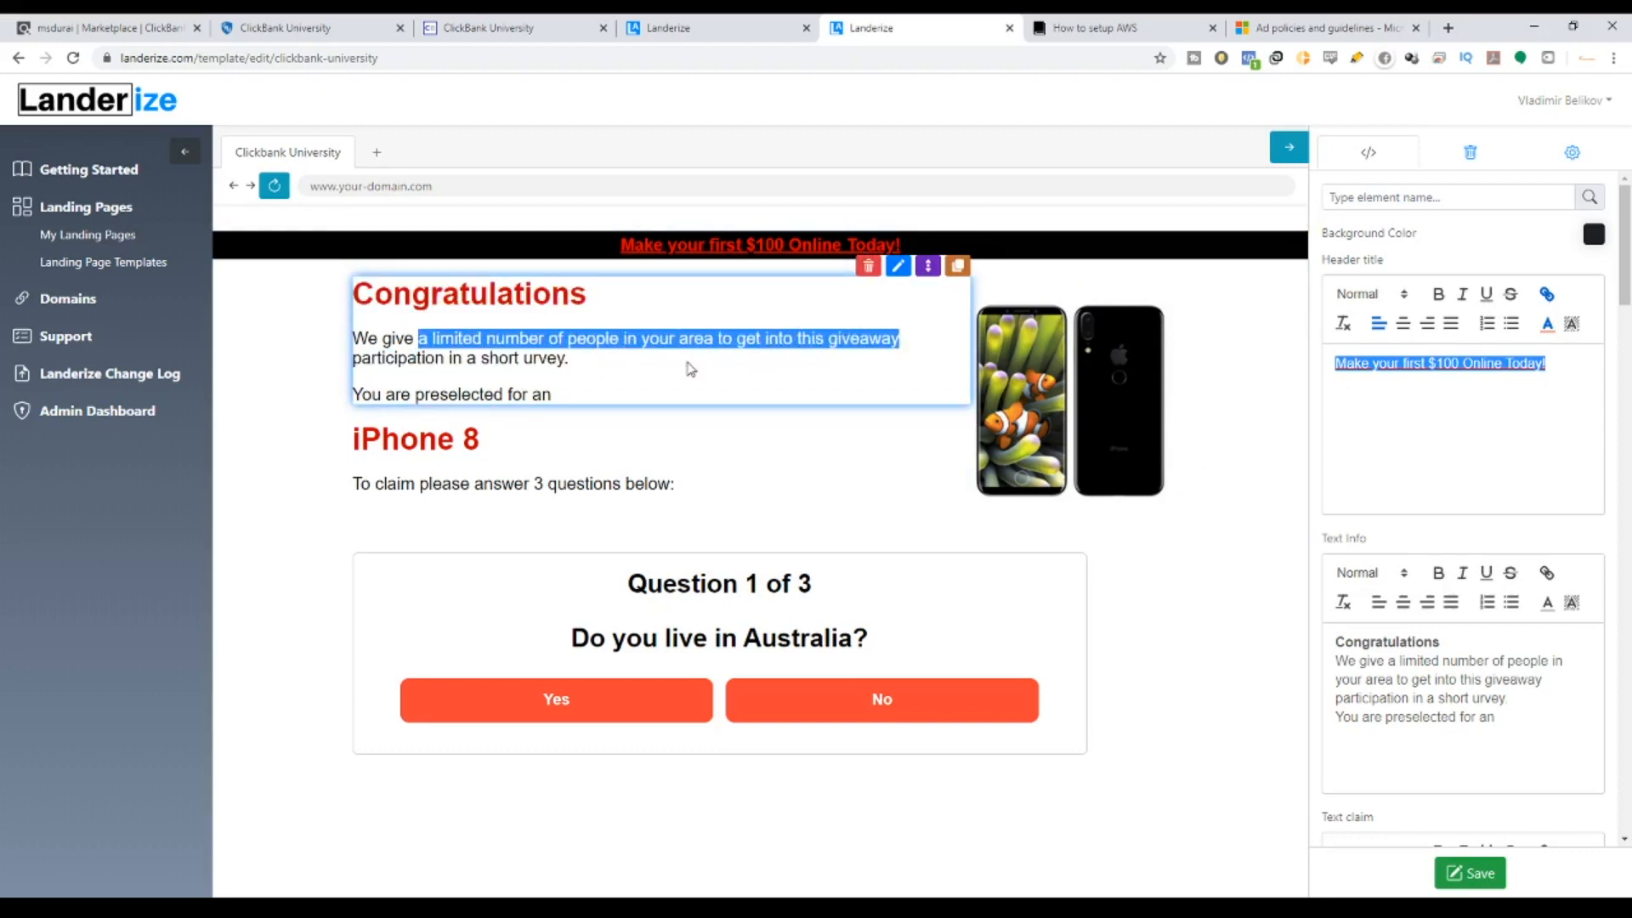
{"action": "left_click_drag", "start_coordinate": [400, 365], "coordinate": [585, 367]}
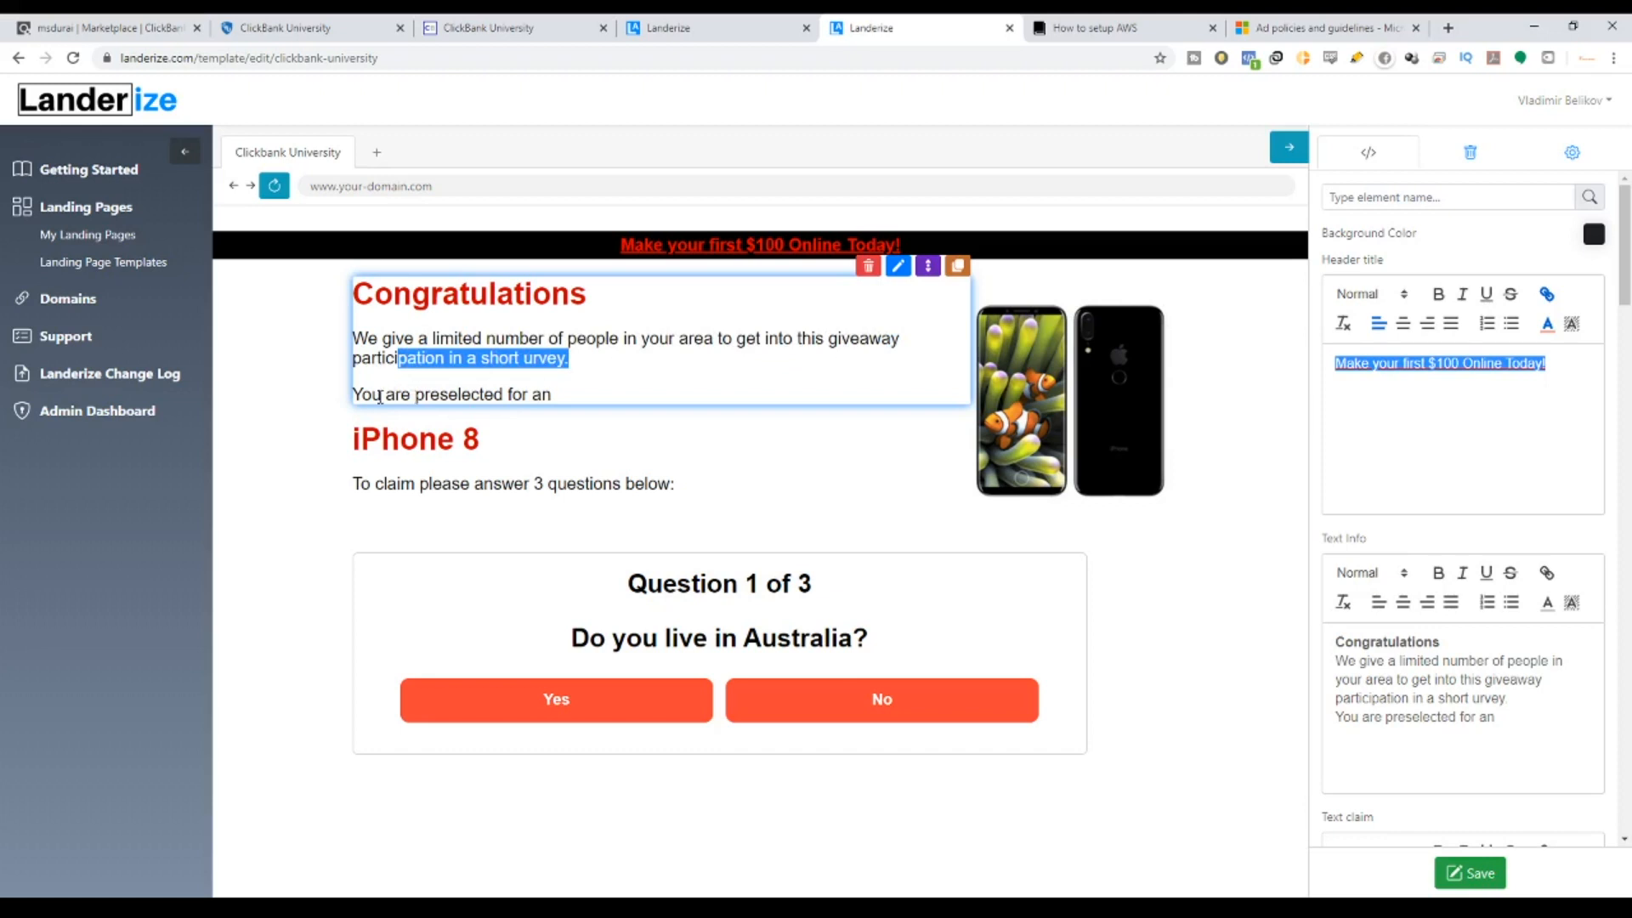
{"action": "left_click_drag", "start_coordinate": [380, 396], "coordinate": [590, 402]}
{"action": "left_click", "coordinate": [898, 266]}
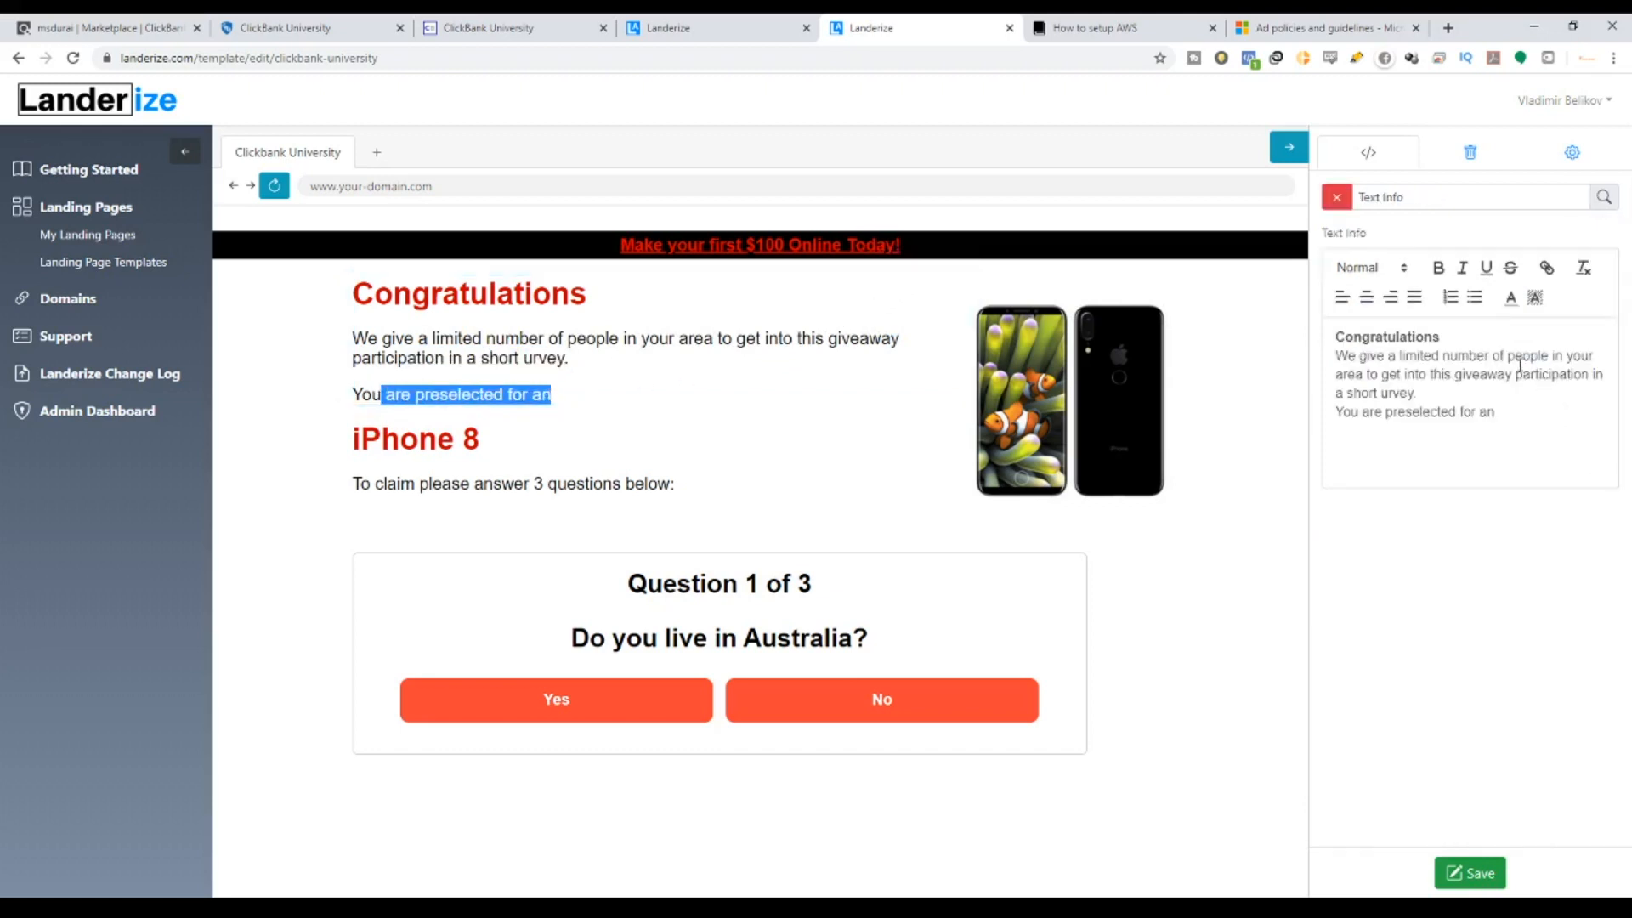
Replace the paragraph text from 'giveaway' onward with 'crazy money making opportunity today!'.
{"action": "left_click", "coordinate": [1403, 375]}
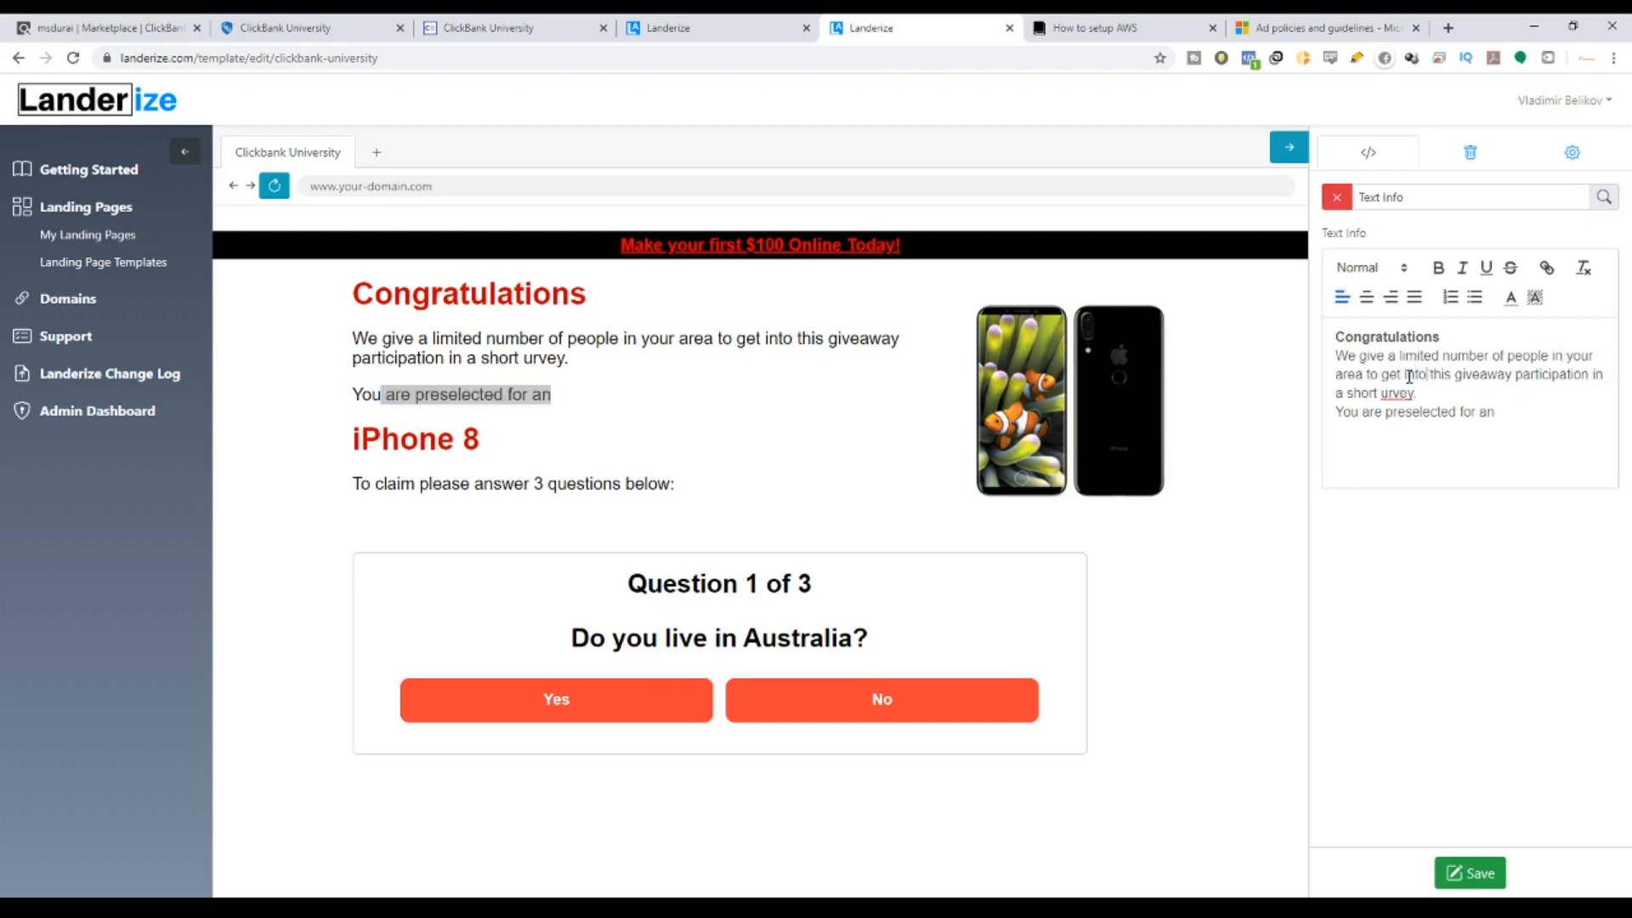
{"action": "left_click", "coordinate": [1429, 376]}
{"action": "left_click_drag", "start_coordinate": [1454, 374], "coordinate": [1507, 418]}
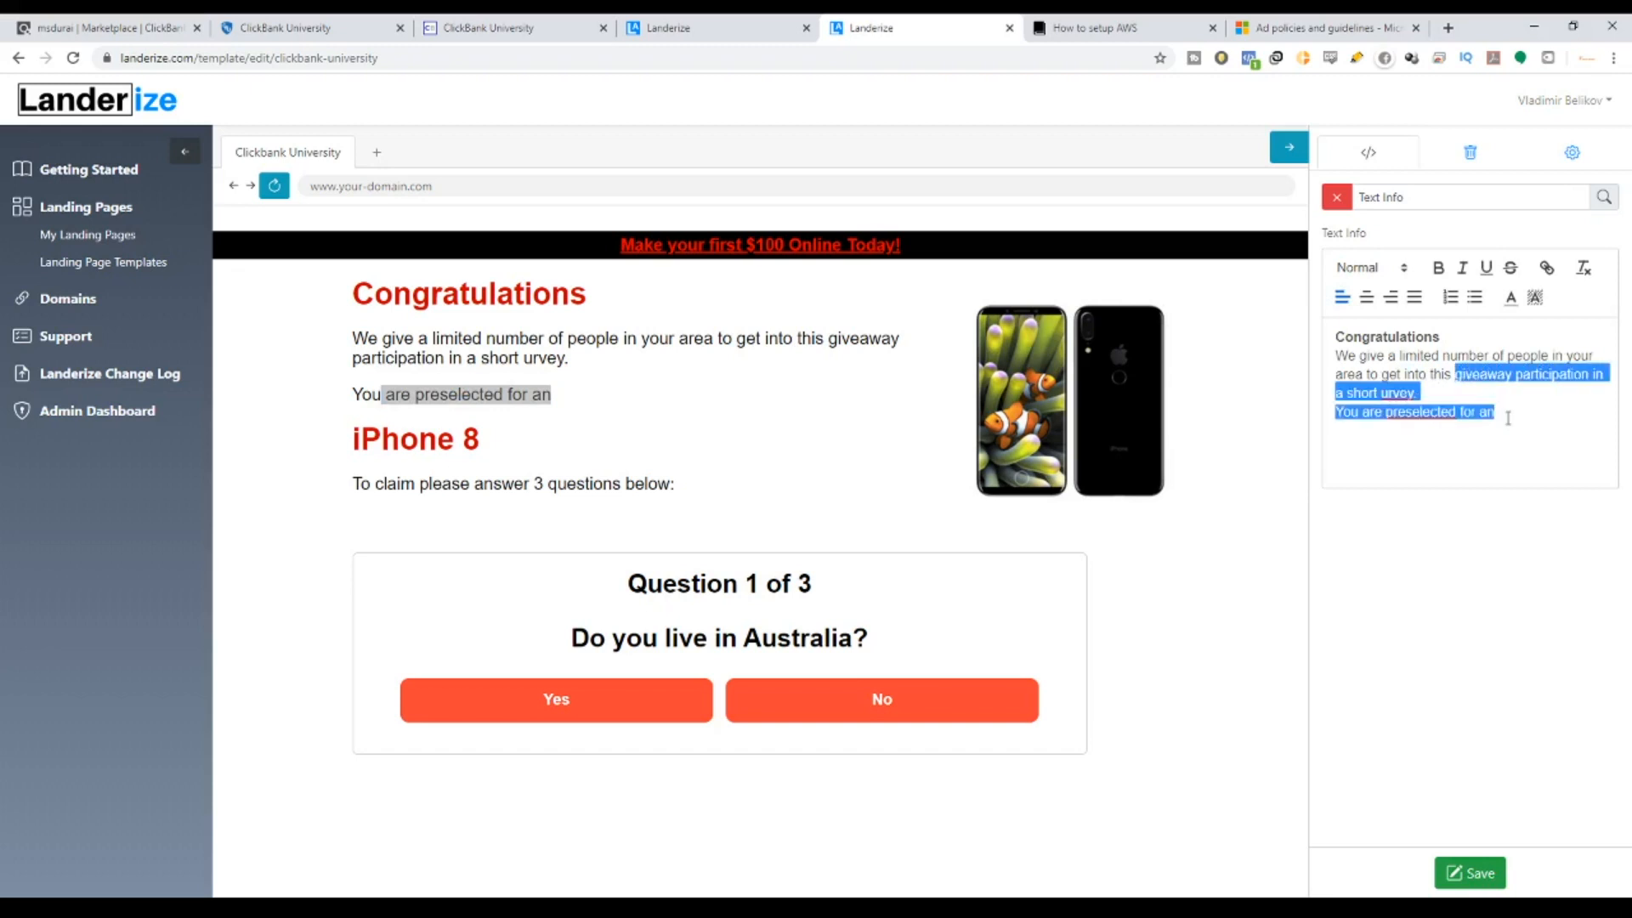
{"action": "type", "text": "cra"}
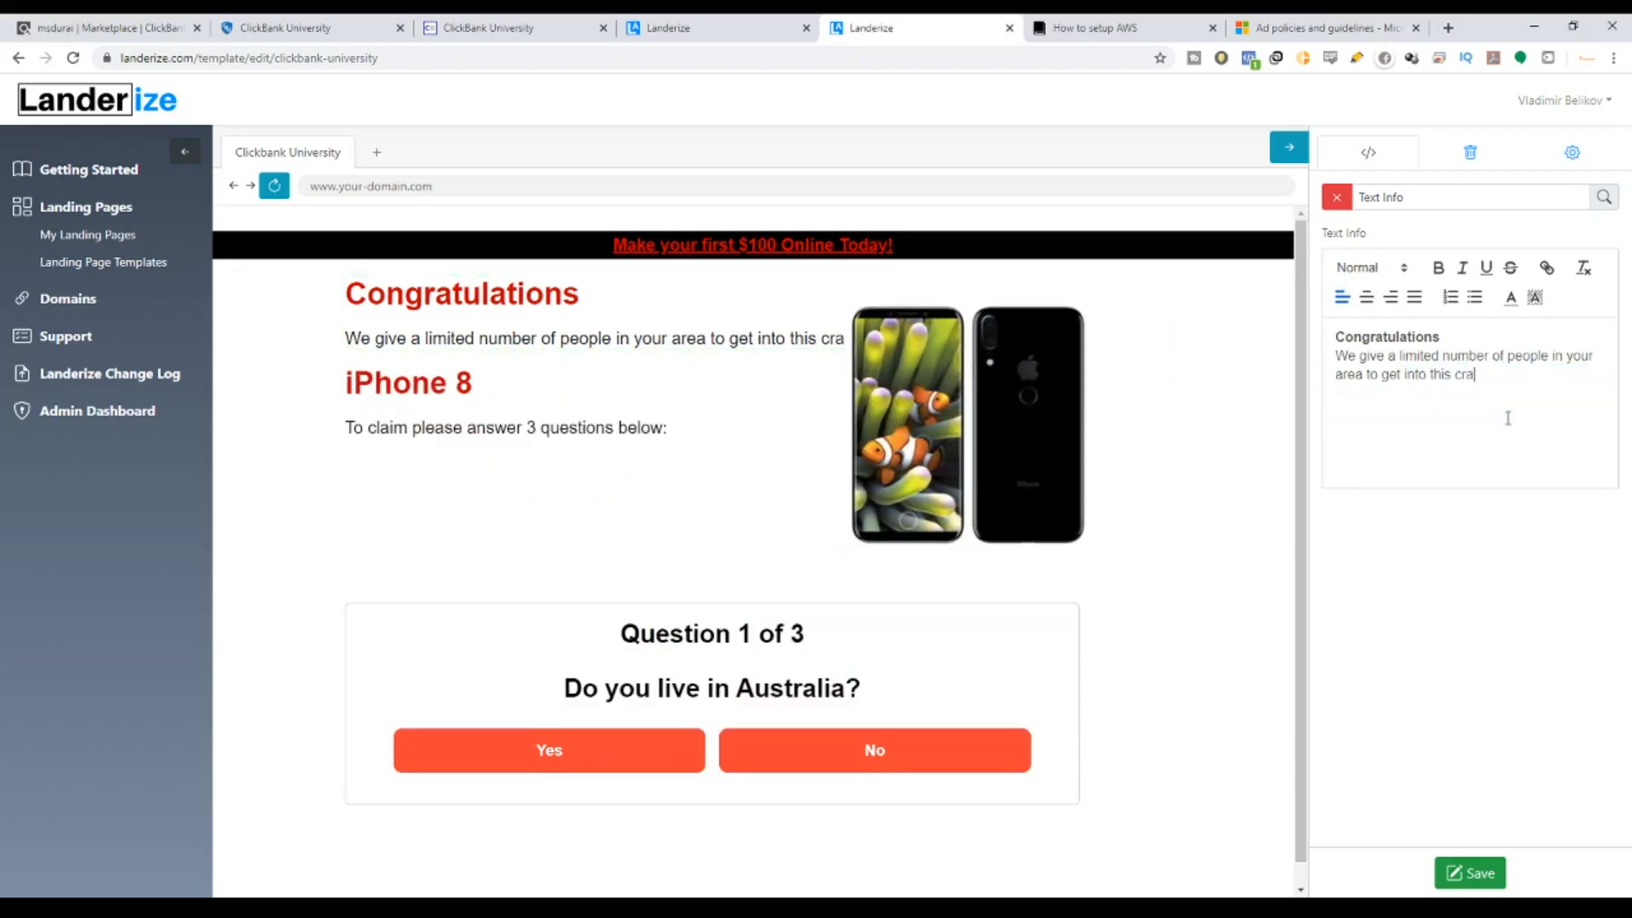
{"action": "type", "text": "zy mone"}
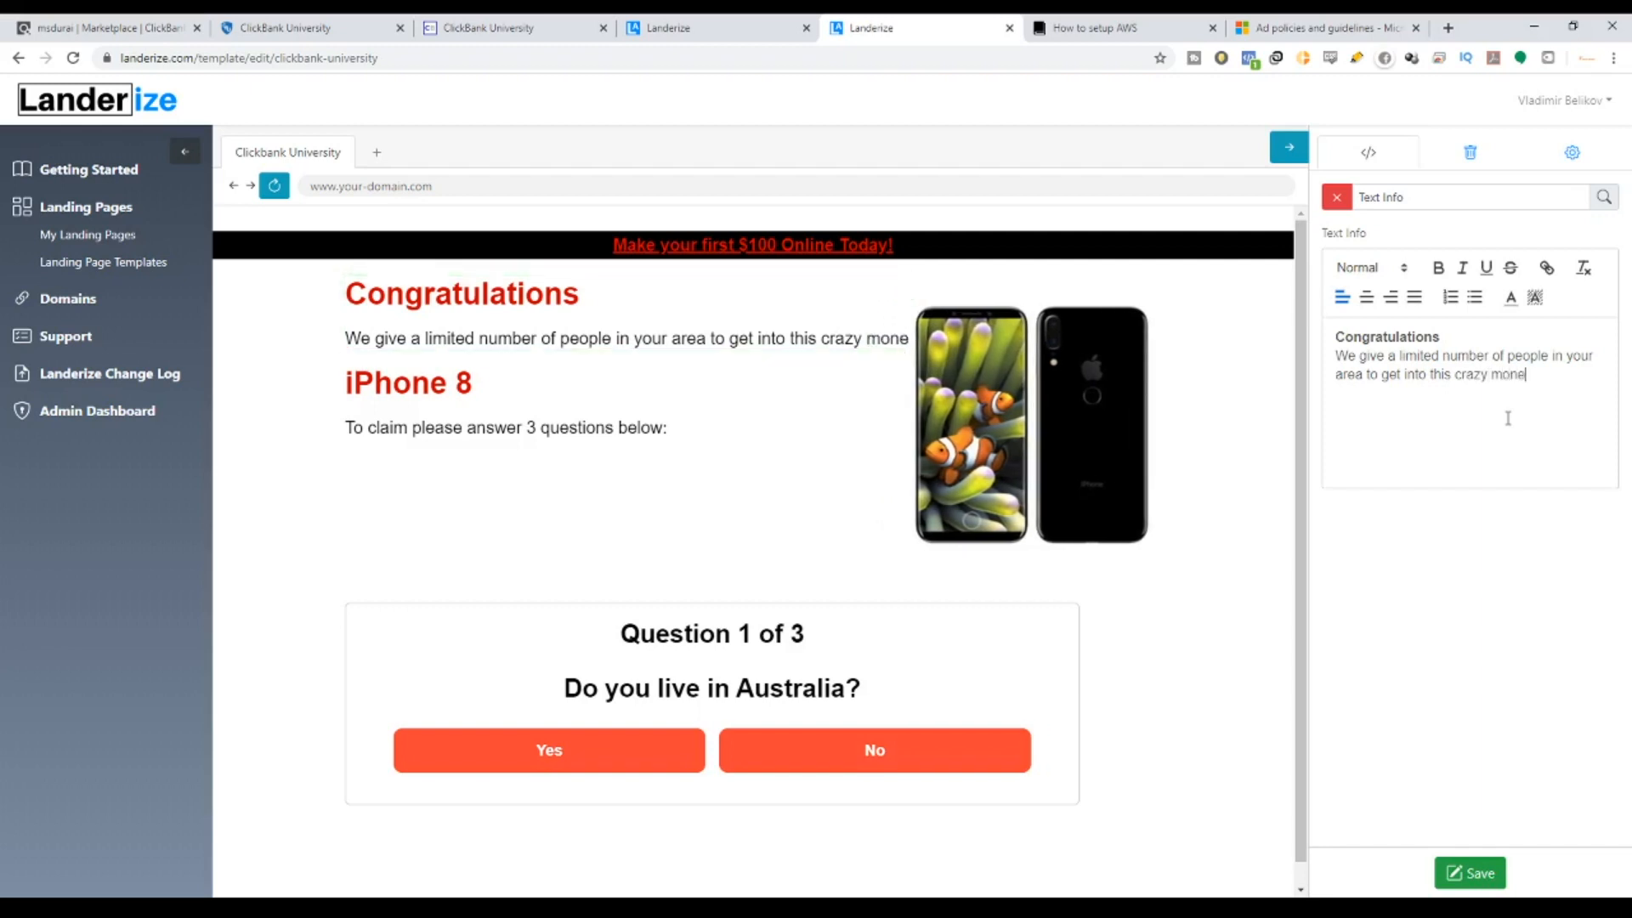
{"action": "type", "text": "y"}
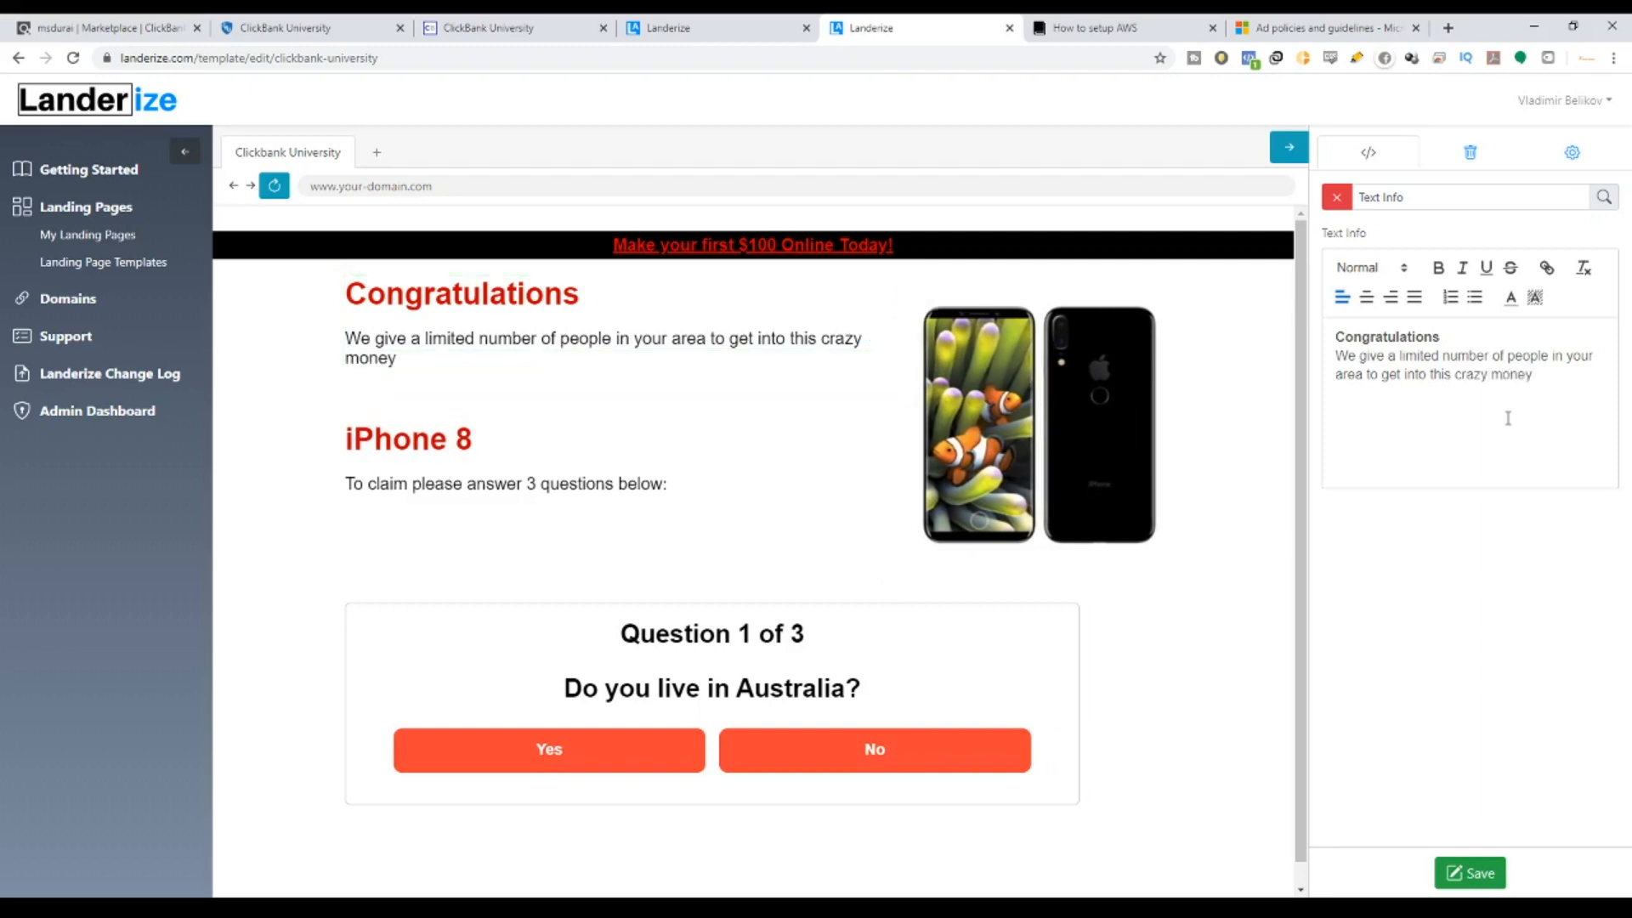
{"action": "key", "text": "BackSpace"}
{"action": "key", "text": "BackSpace"}
{"action": "key", "text": "BackSpace"}
{"action": "key", "text": "BackSpace"}
{"action": "key", "text": "BackSpace"}
{"action": "key", "text": "BackSpace"}
{"action": "key", "text": "BackSpace"}
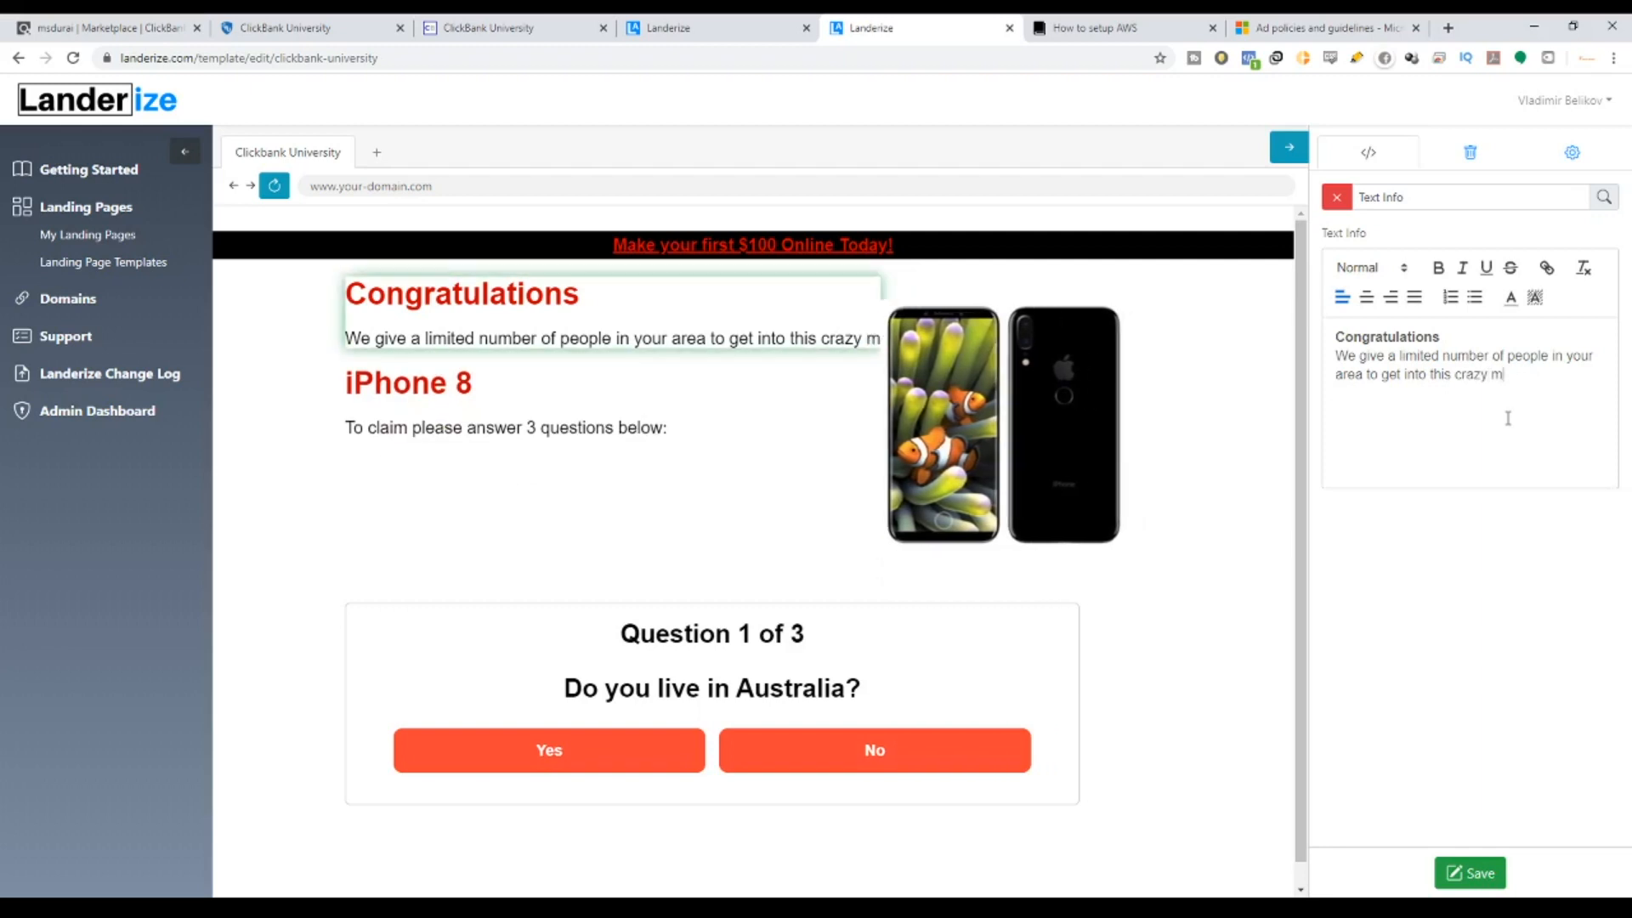
{"action": "key", "text": "Return"}
{"action": "type", "text": "mone"}
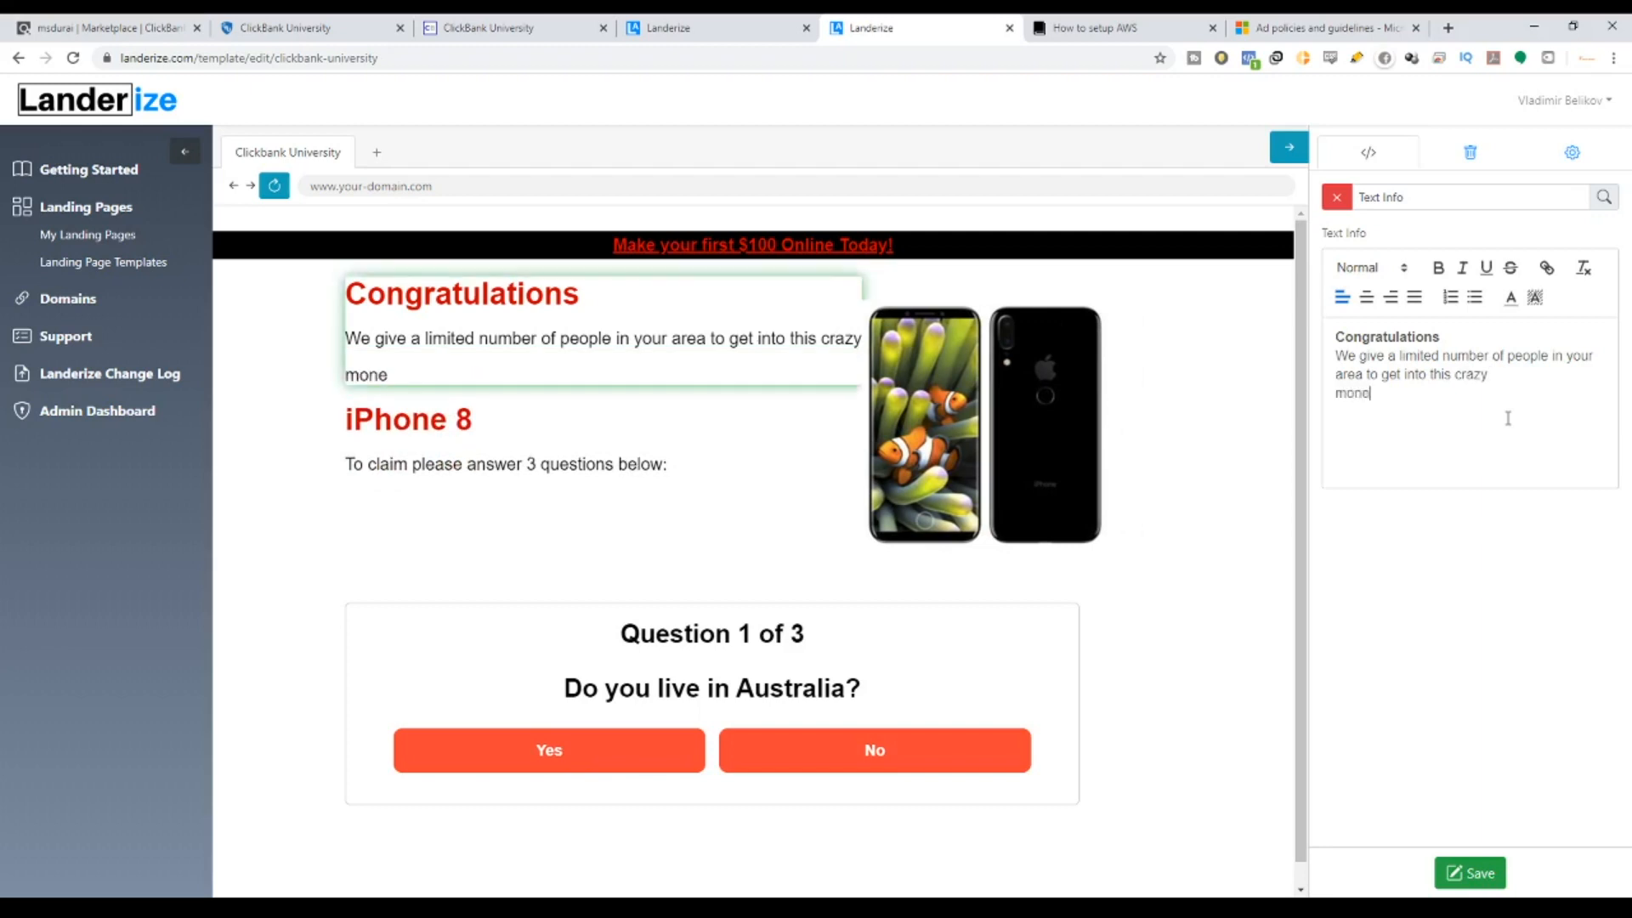
{"action": "type", "text": "y making"}
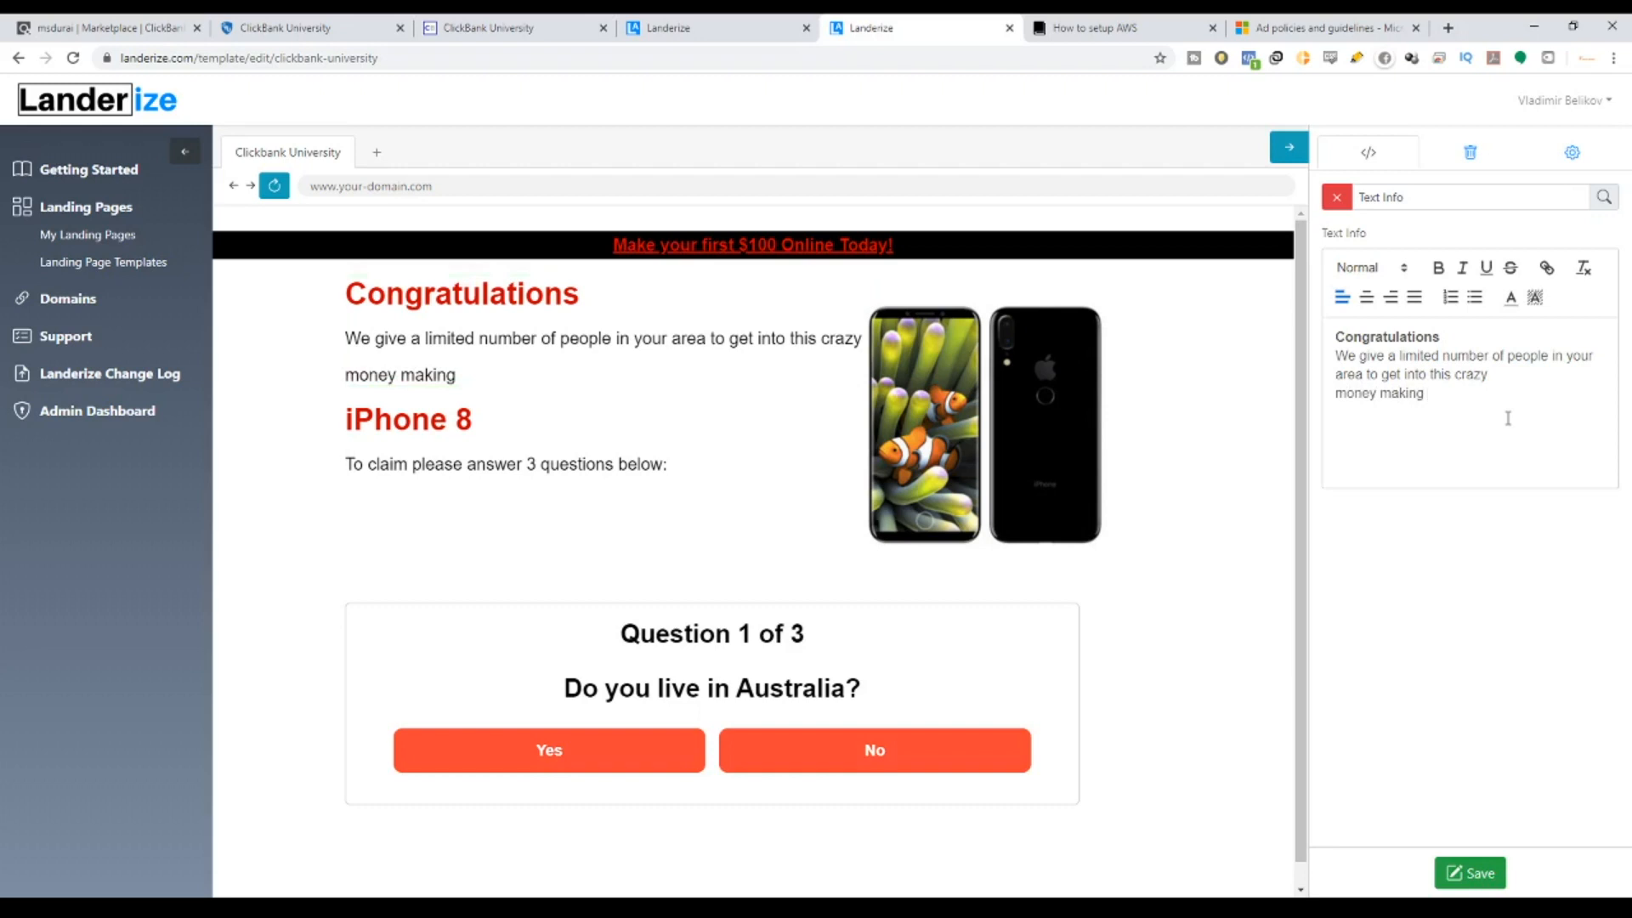
{"action": "type", "text": " opportunity"}
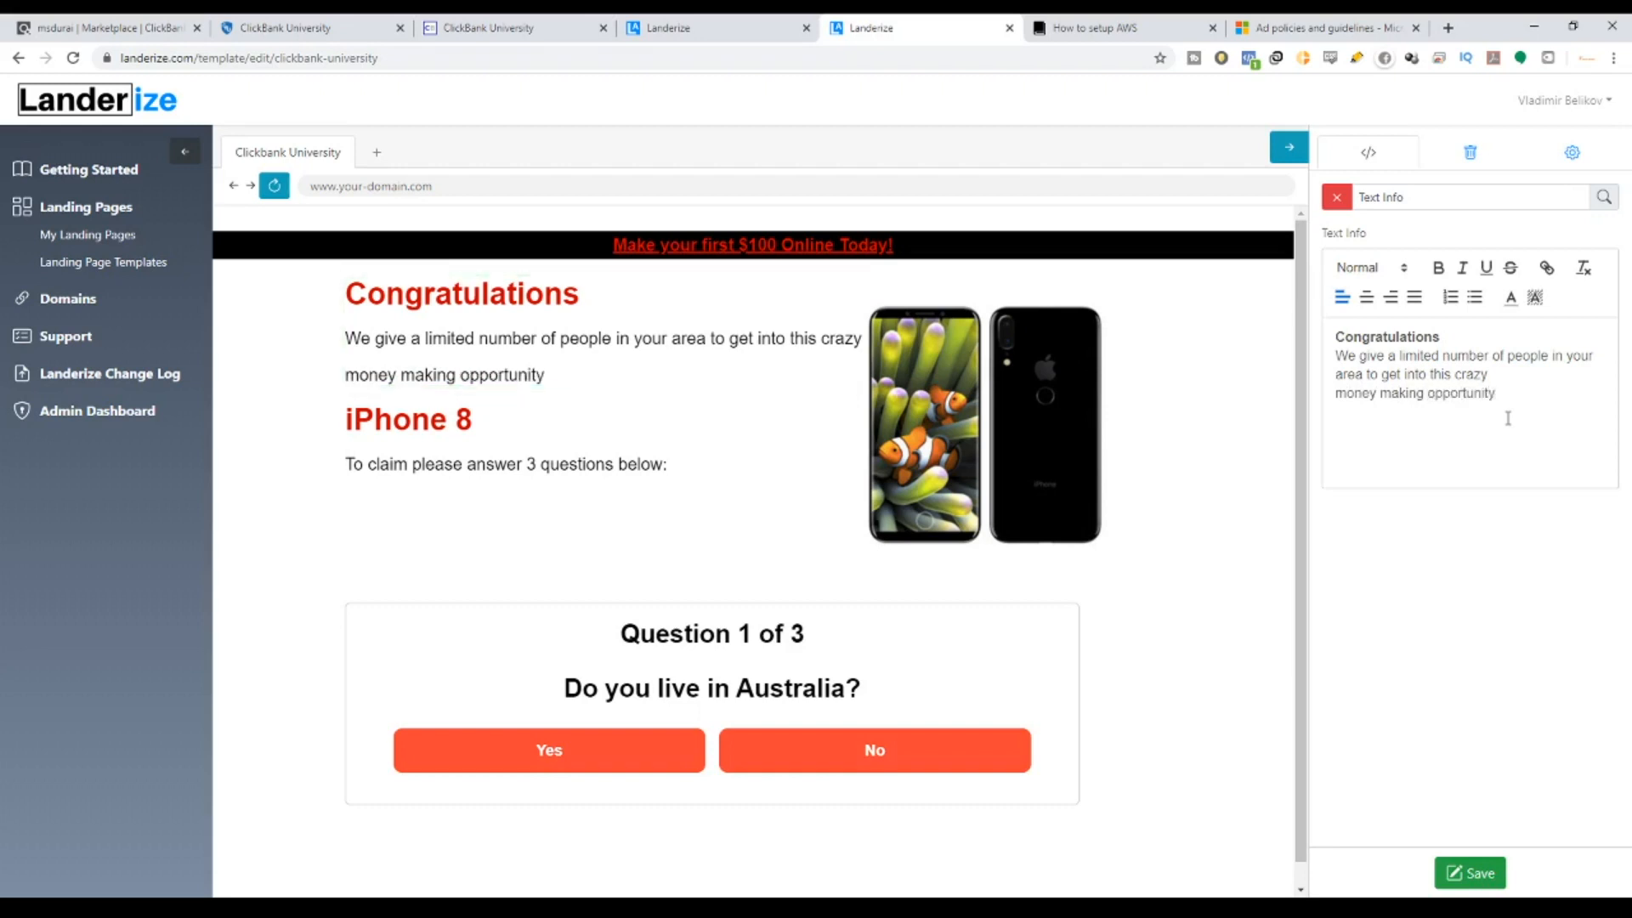
{"action": "type", "text": " today!"}
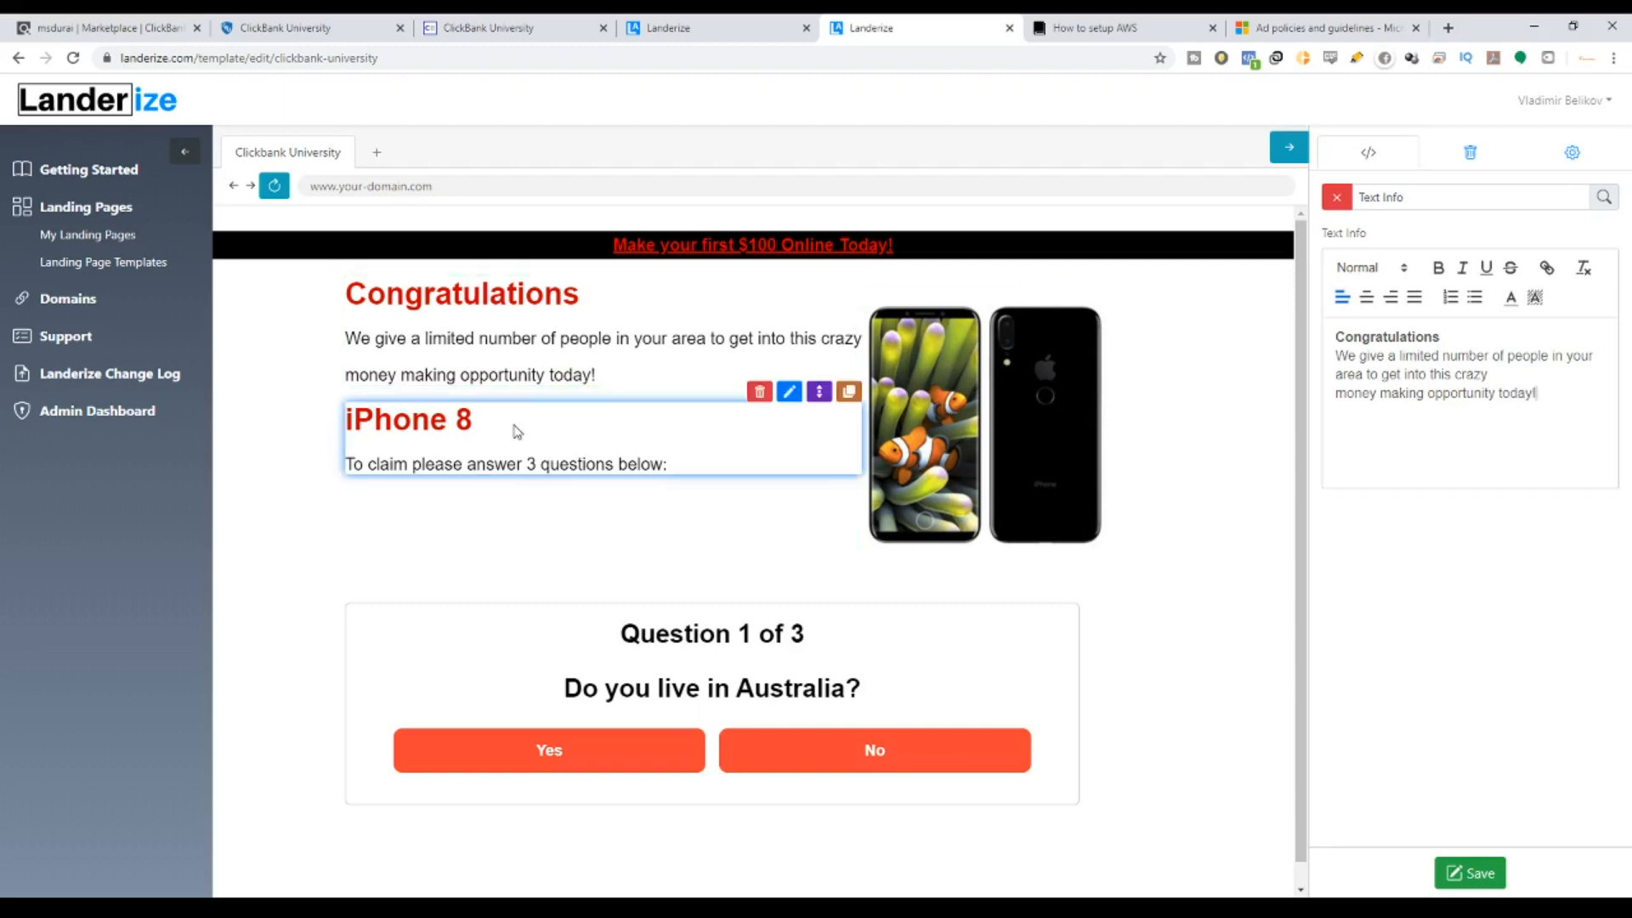
Retype the iPhone 8 claim heading as 'ClickBank University', then open the phone picture's settings.
{"action": "left_click", "coordinate": [790, 392]}
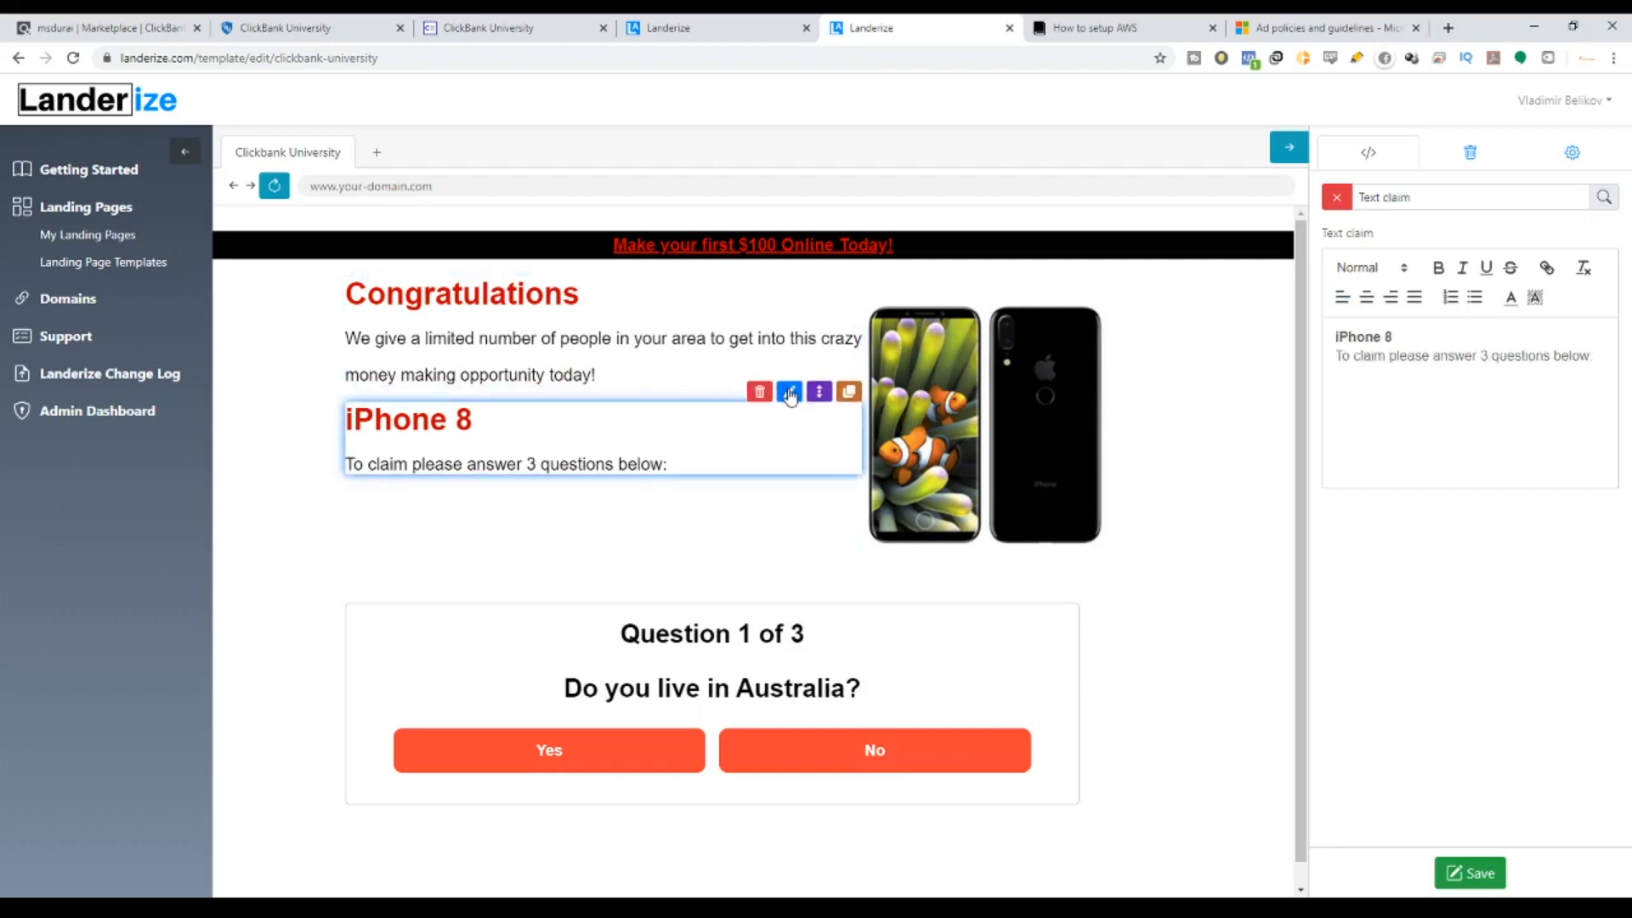
{"action": "left_click_drag", "start_coordinate": [1399, 337], "coordinate": [1331, 338]}
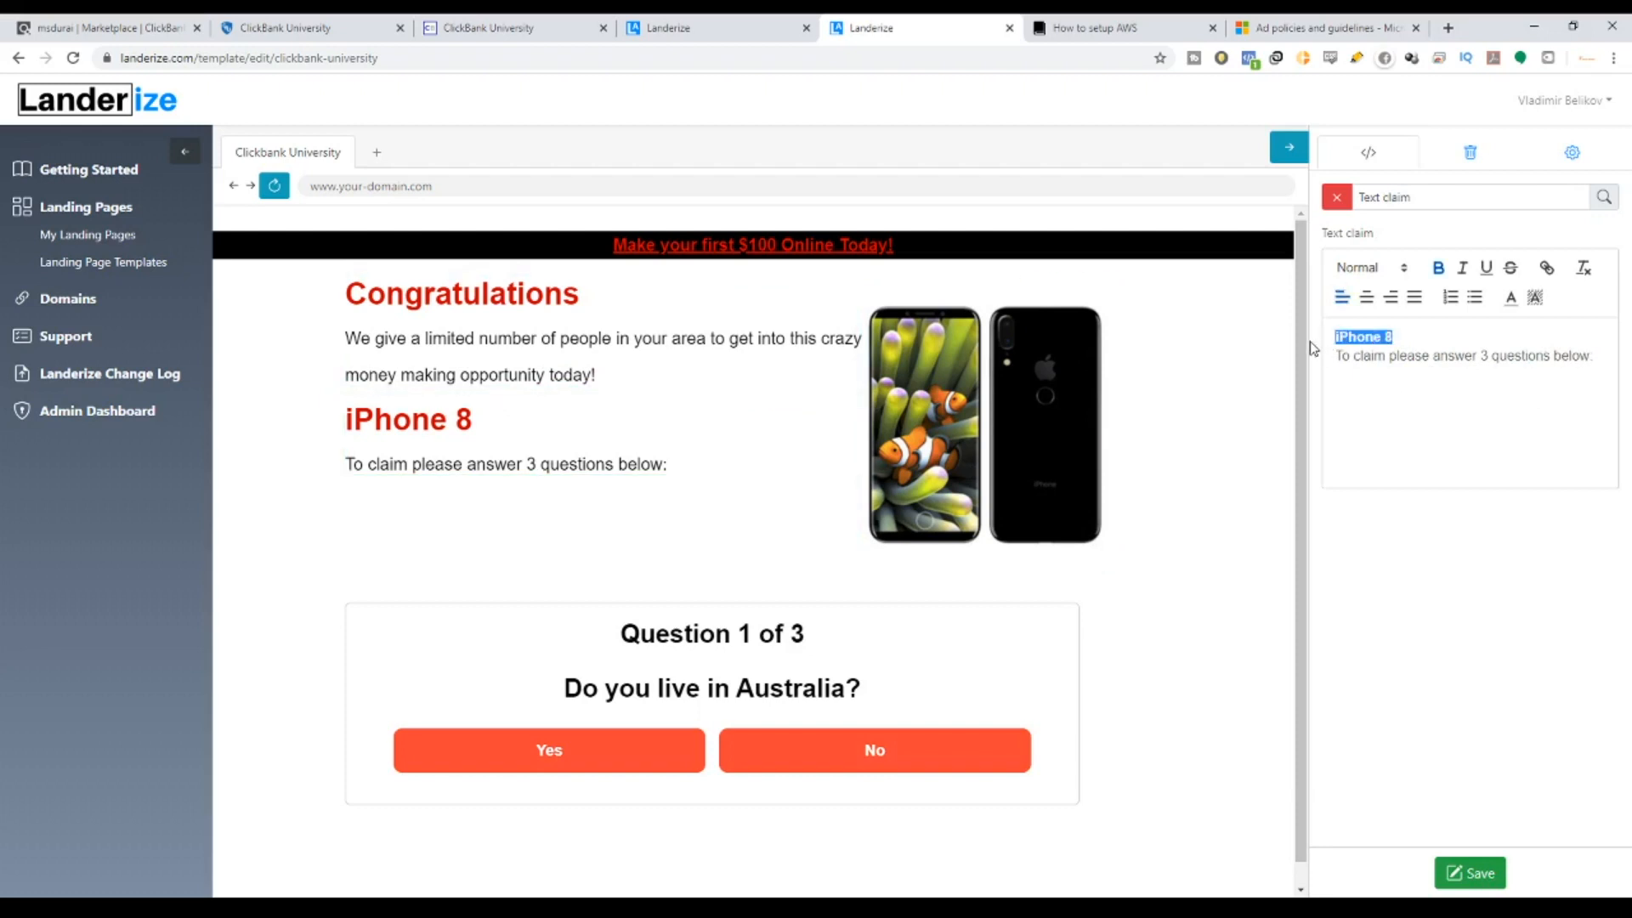
{"action": "type", "text": "Click"}
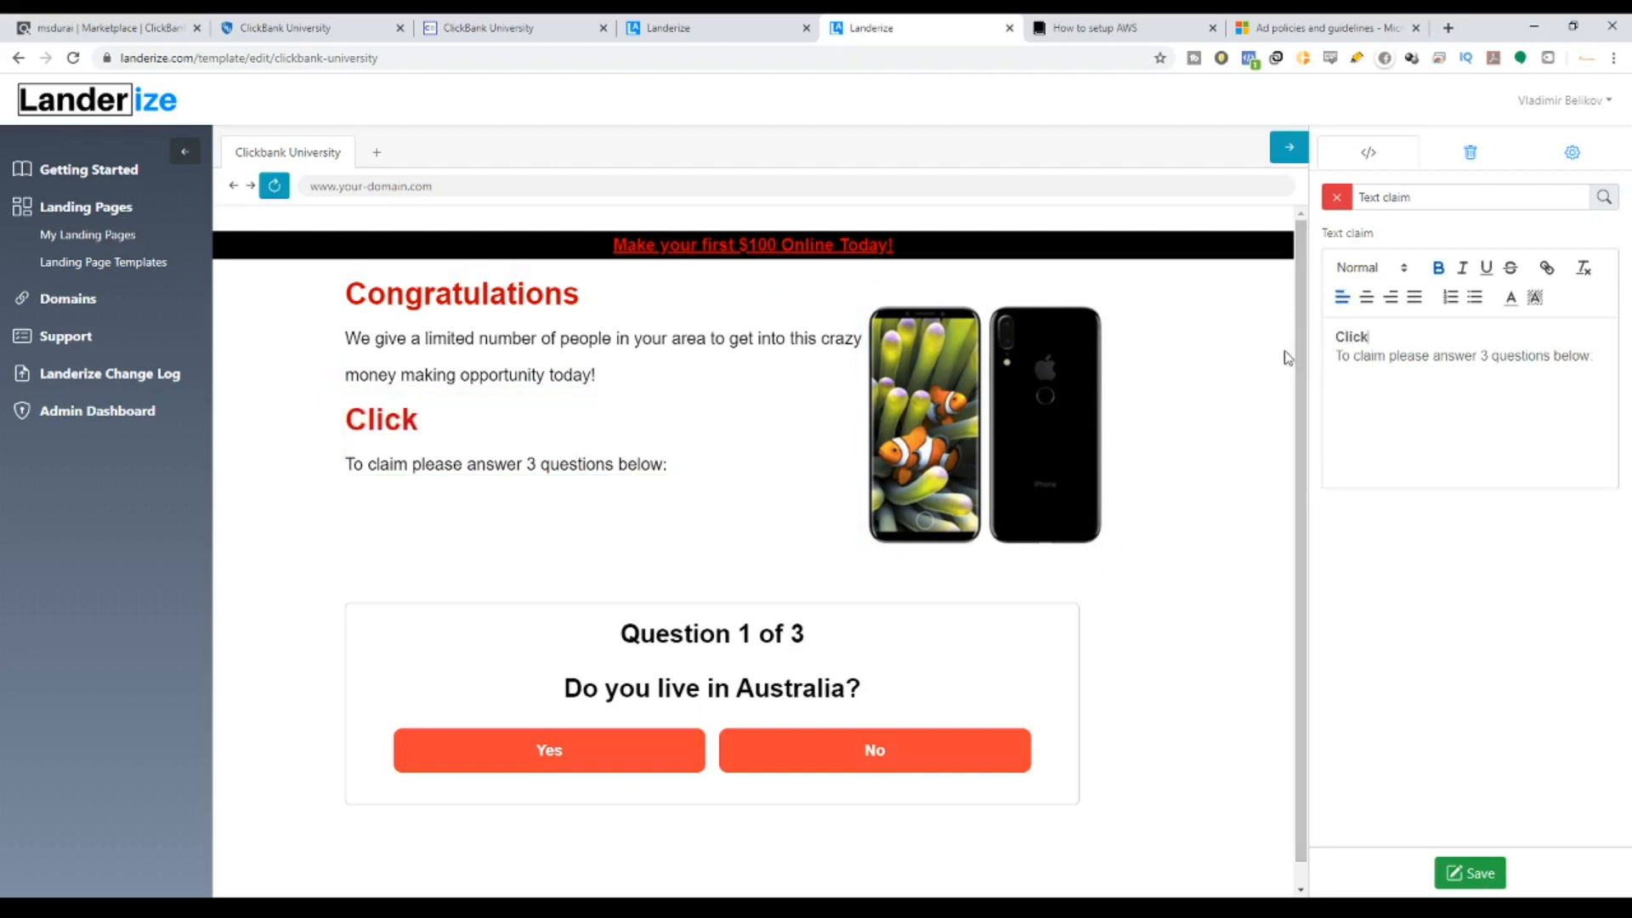
{"action": "type", "text": "Bank Un"}
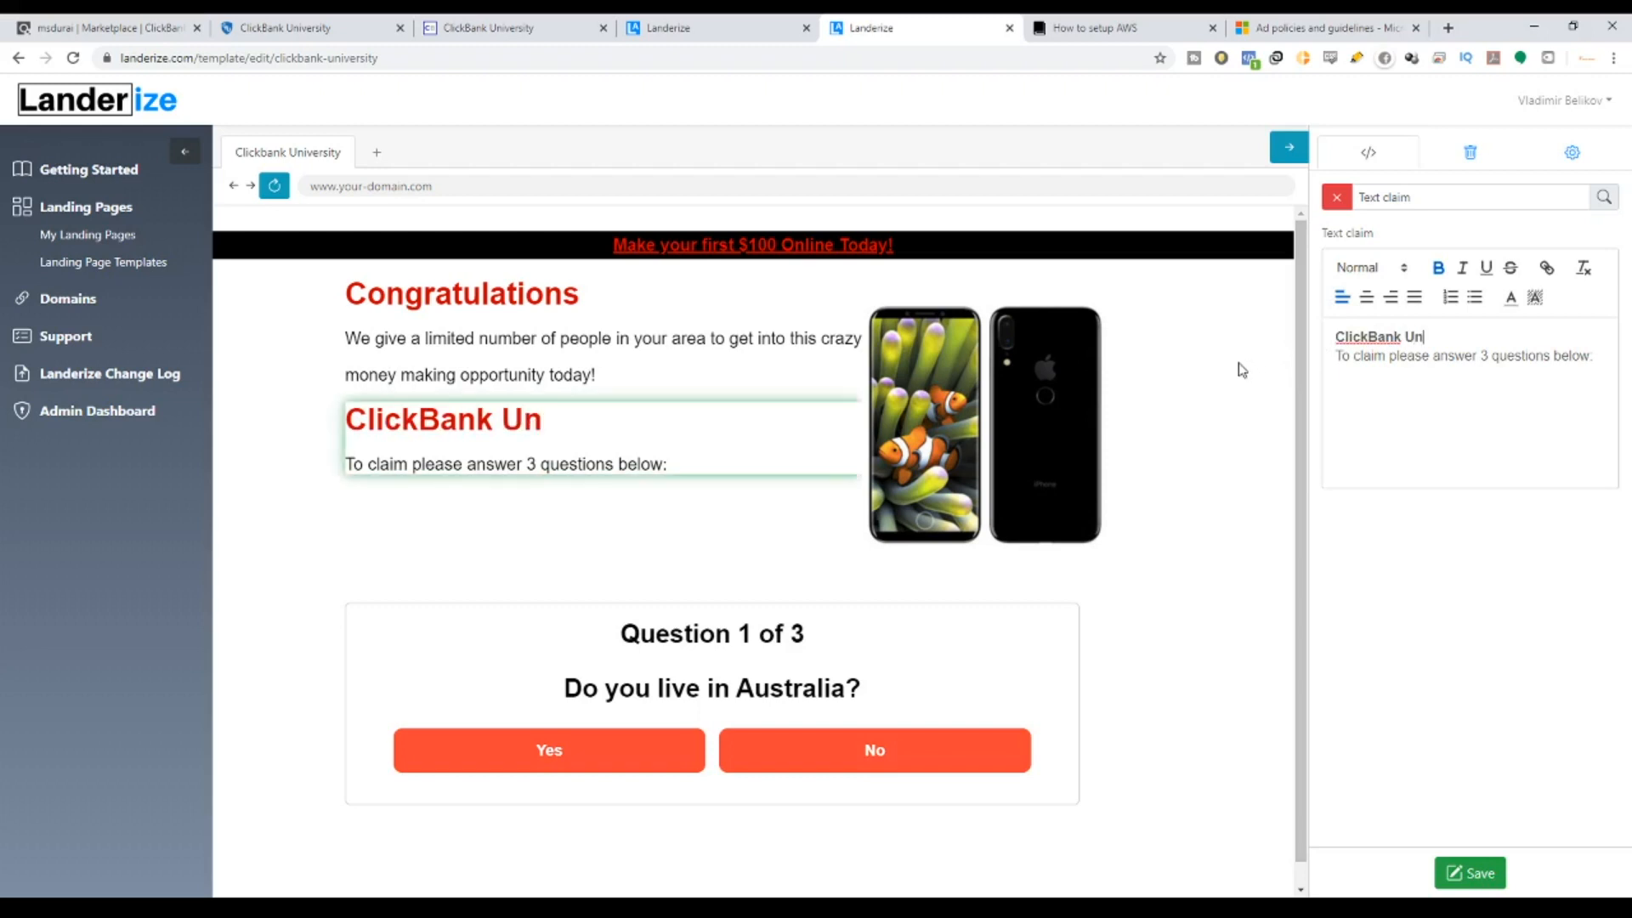
{"action": "type", "text": "iversi"}
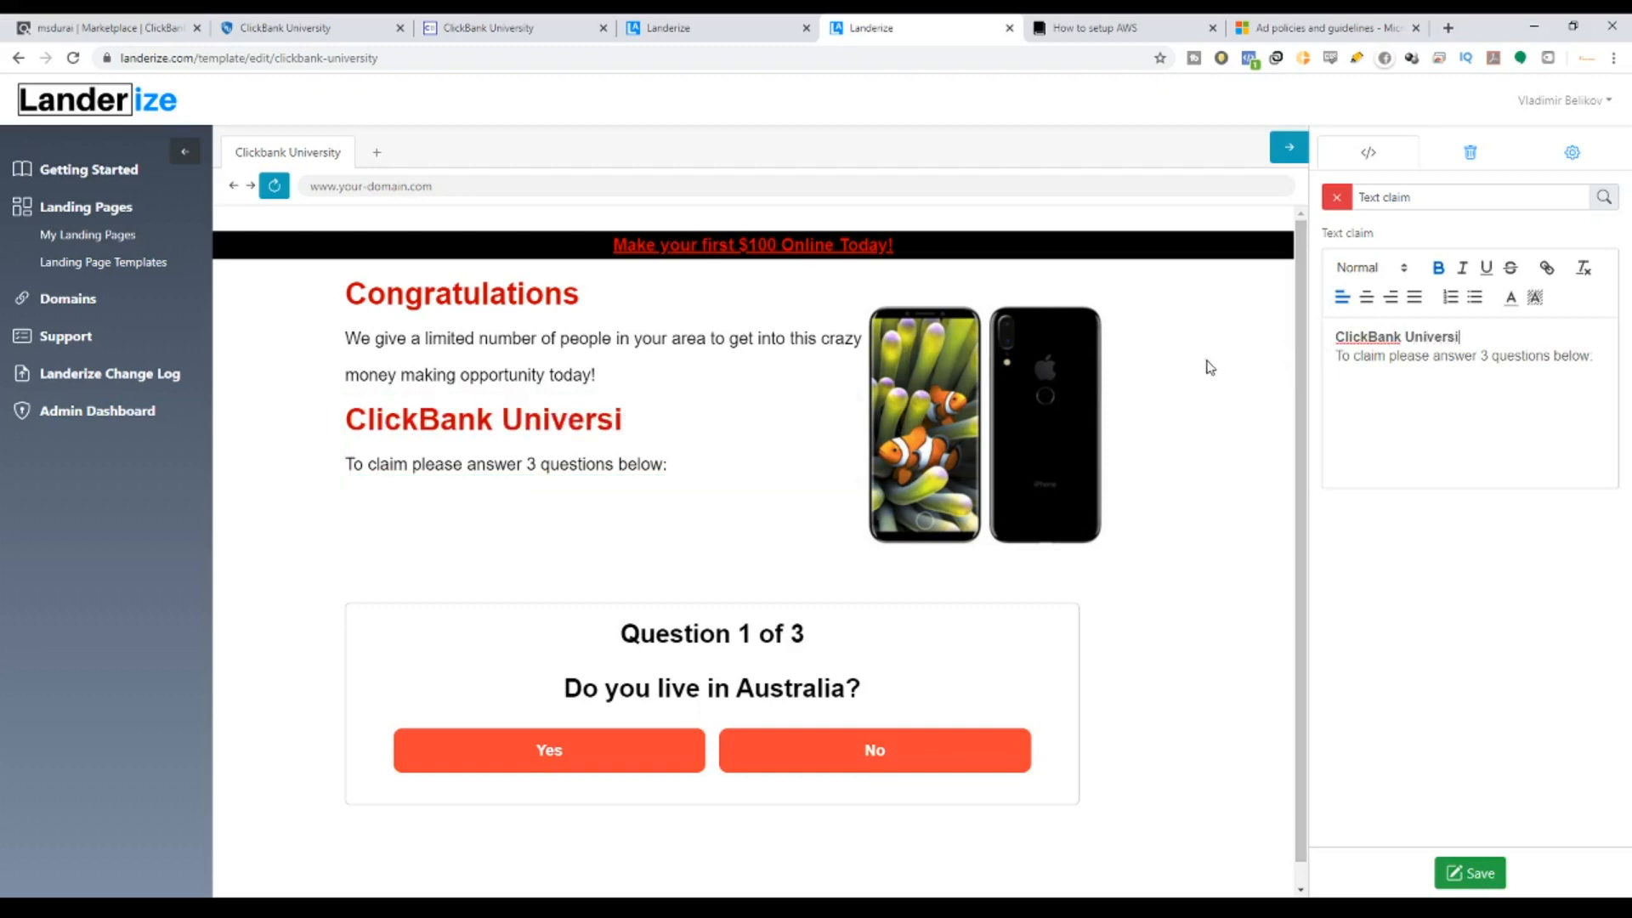
{"action": "type", "text": "ty To"}
{"action": "type", "text": " claim your"}
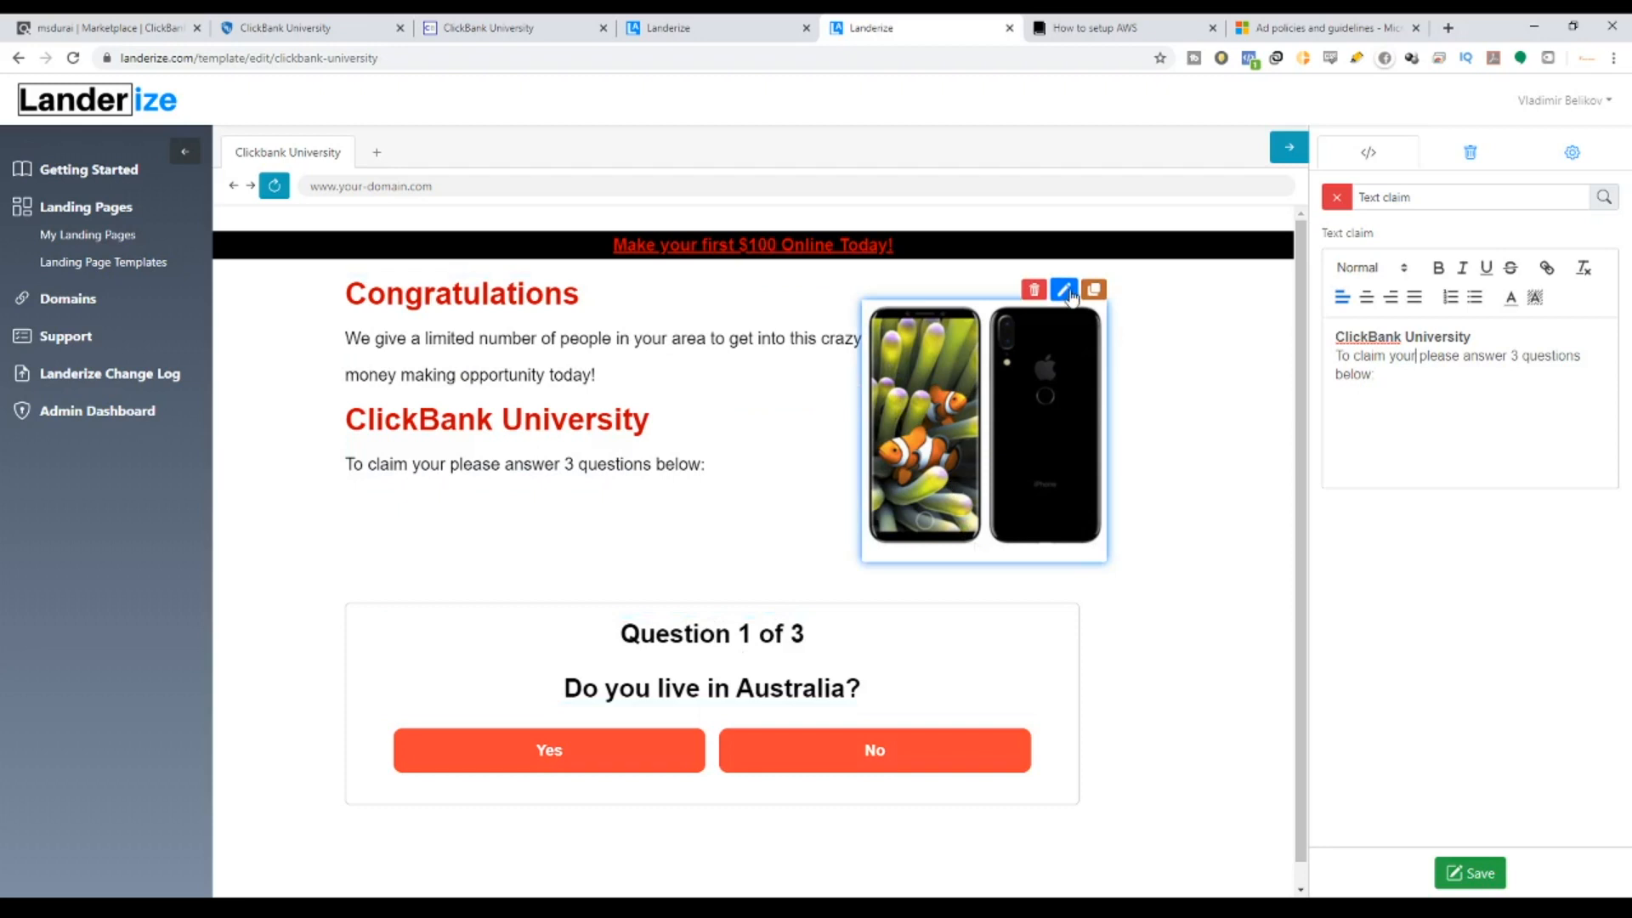
{"action": "left_click", "coordinate": [1066, 292]}
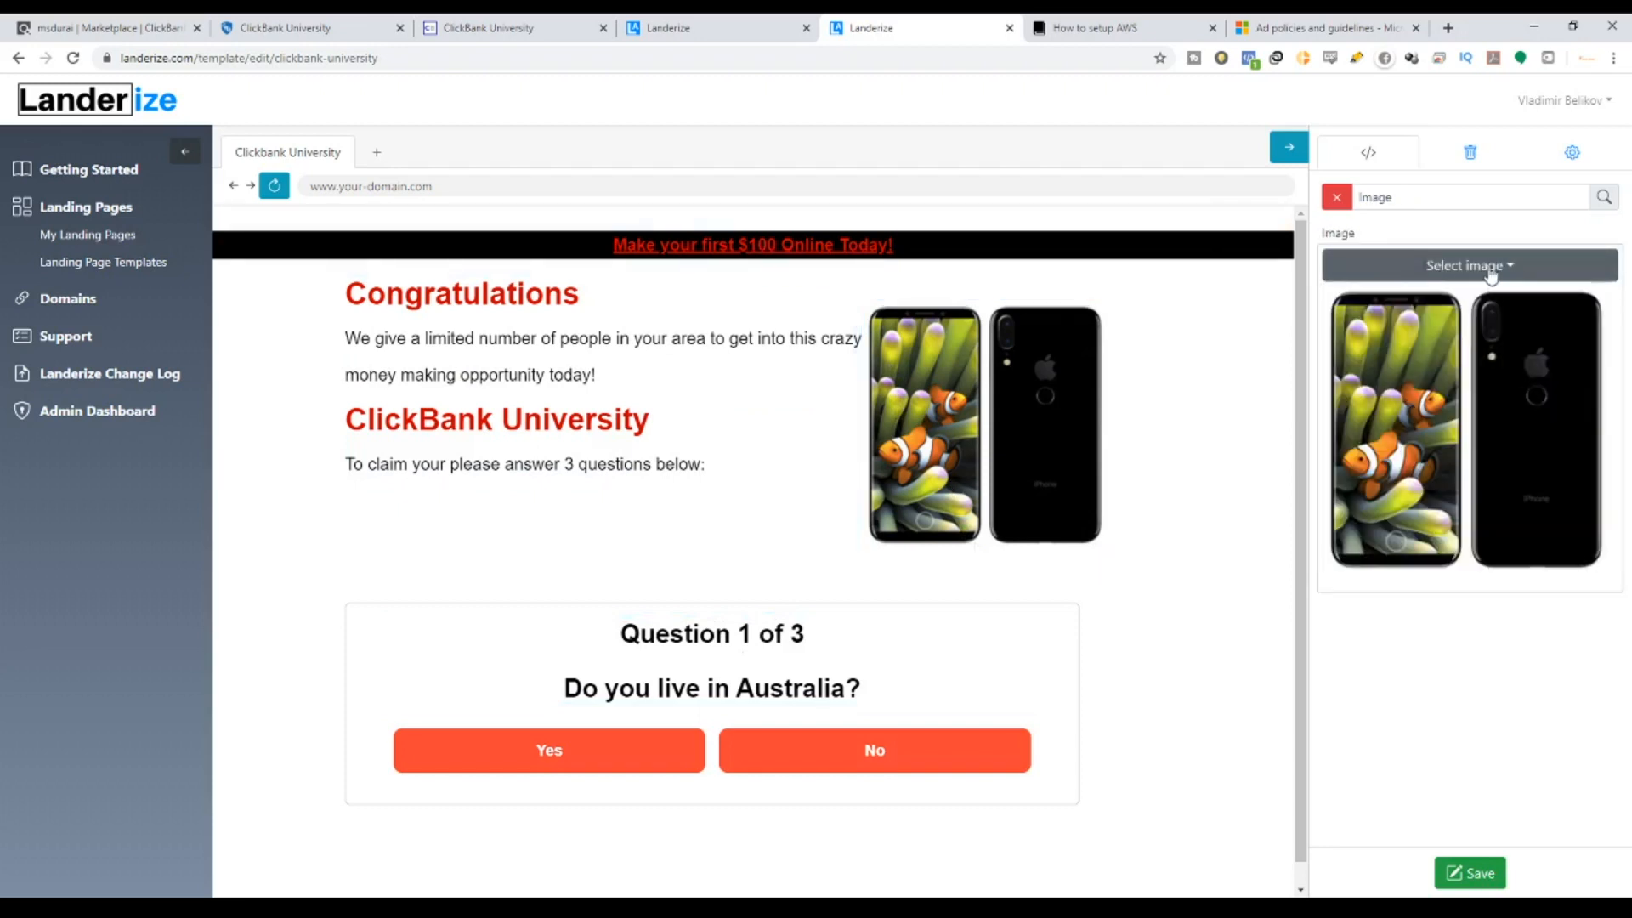
Browse the ClickBank JV tools banner ads, then return to Landerize's image chooser.
{"action": "left_click", "coordinate": [470, 31]}
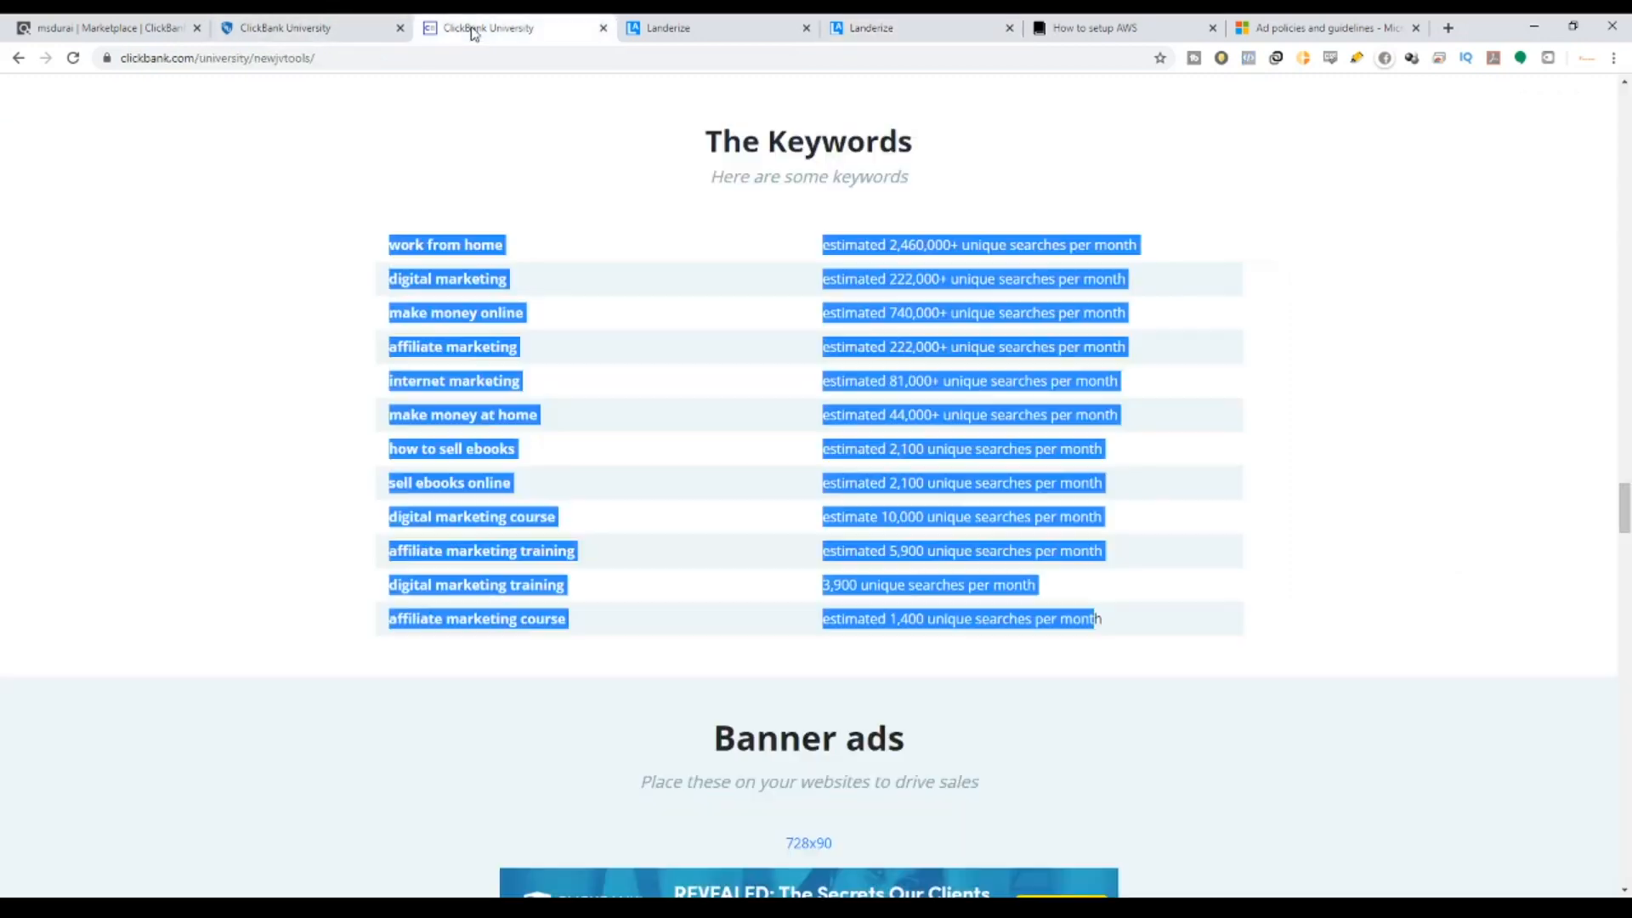
{"action": "scroll", "coordinate": [660, 437], "scroll_direction": "up", "scroll_amount": 6}
{"action": "left_click_drag", "start_coordinate": [1624, 492], "coordinate": [1588, 95]}
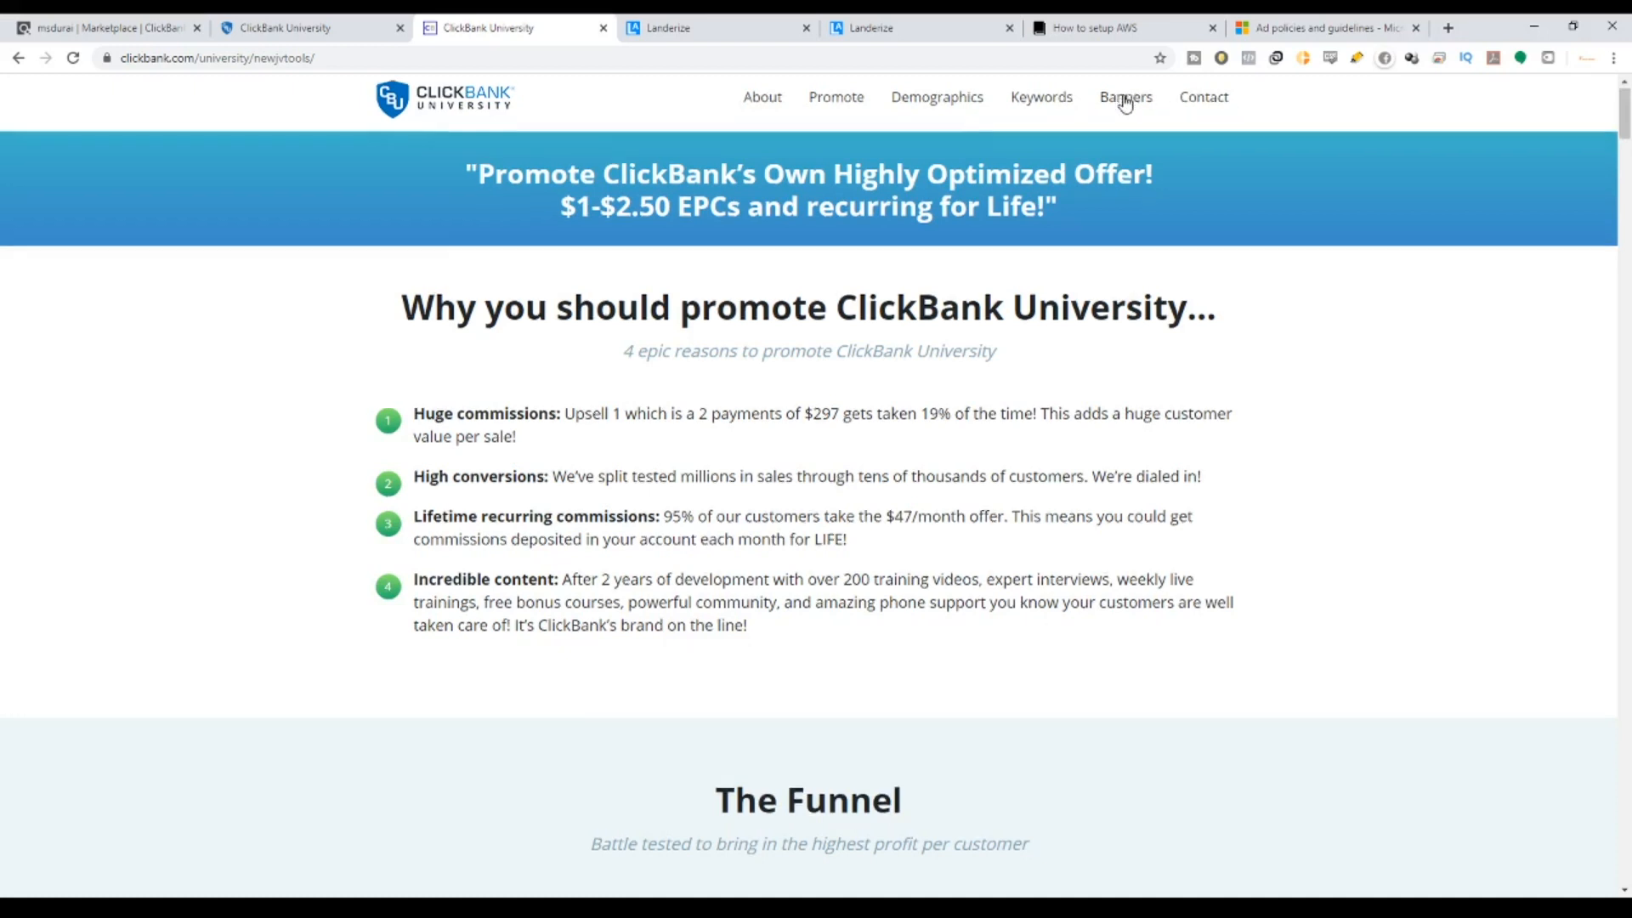
{"action": "left_click", "coordinate": [1126, 103]}
{"action": "scroll", "coordinate": [782, 518], "scroll_direction": "down", "scroll_amount": 20}
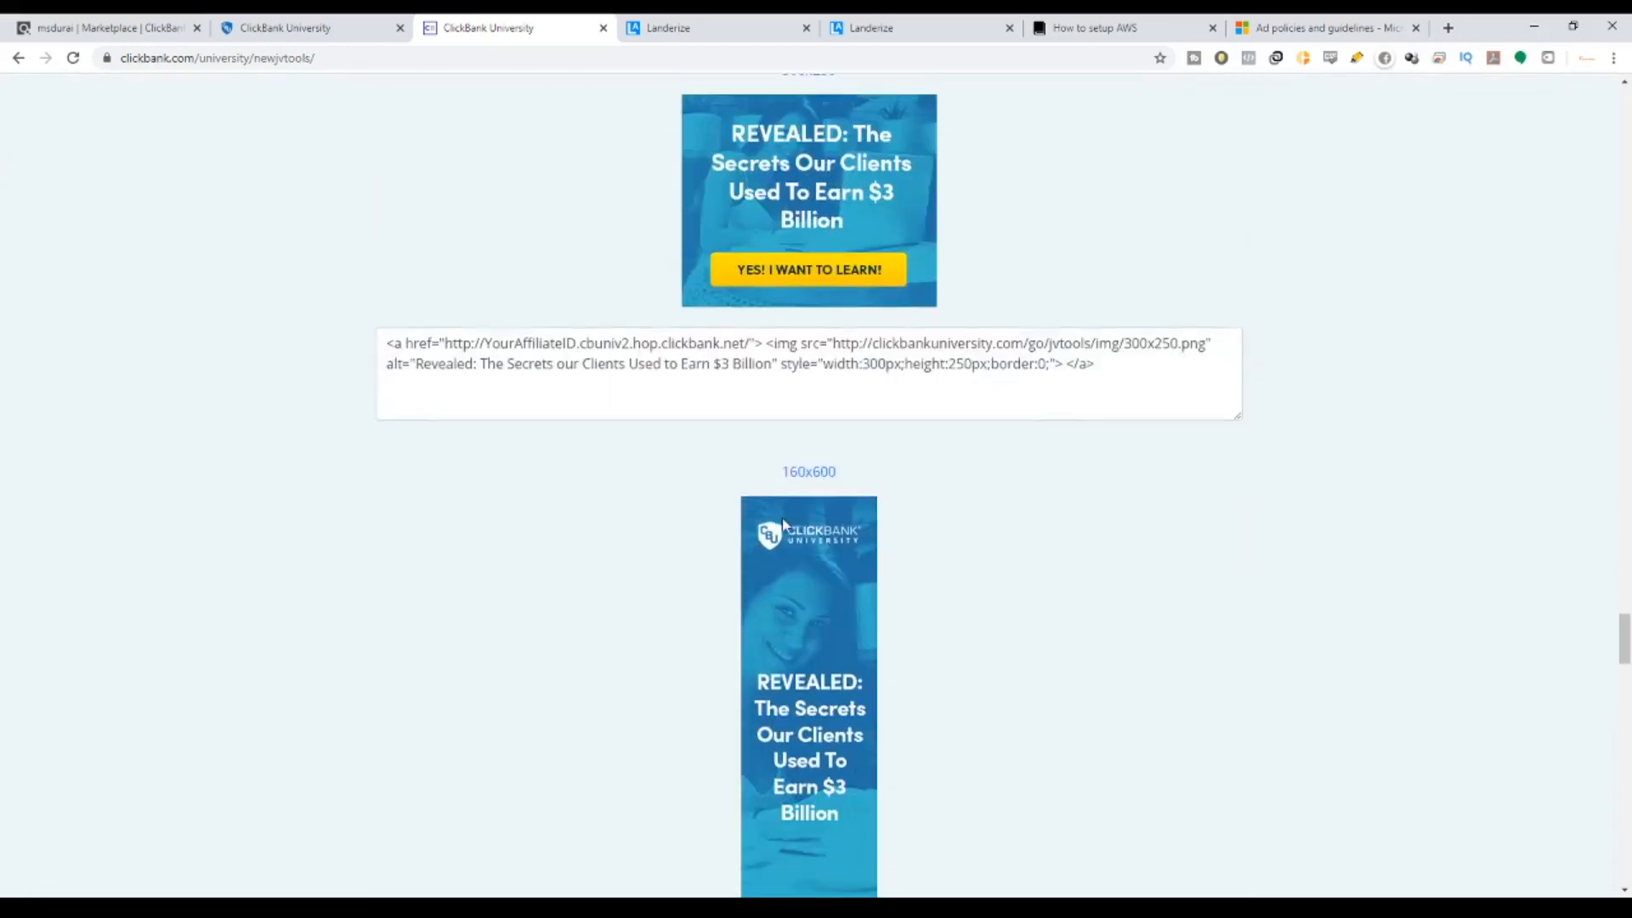
{"action": "scroll", "coordinate": [784, 524], "scroll_direction": "up", "scroll_amount": 8}
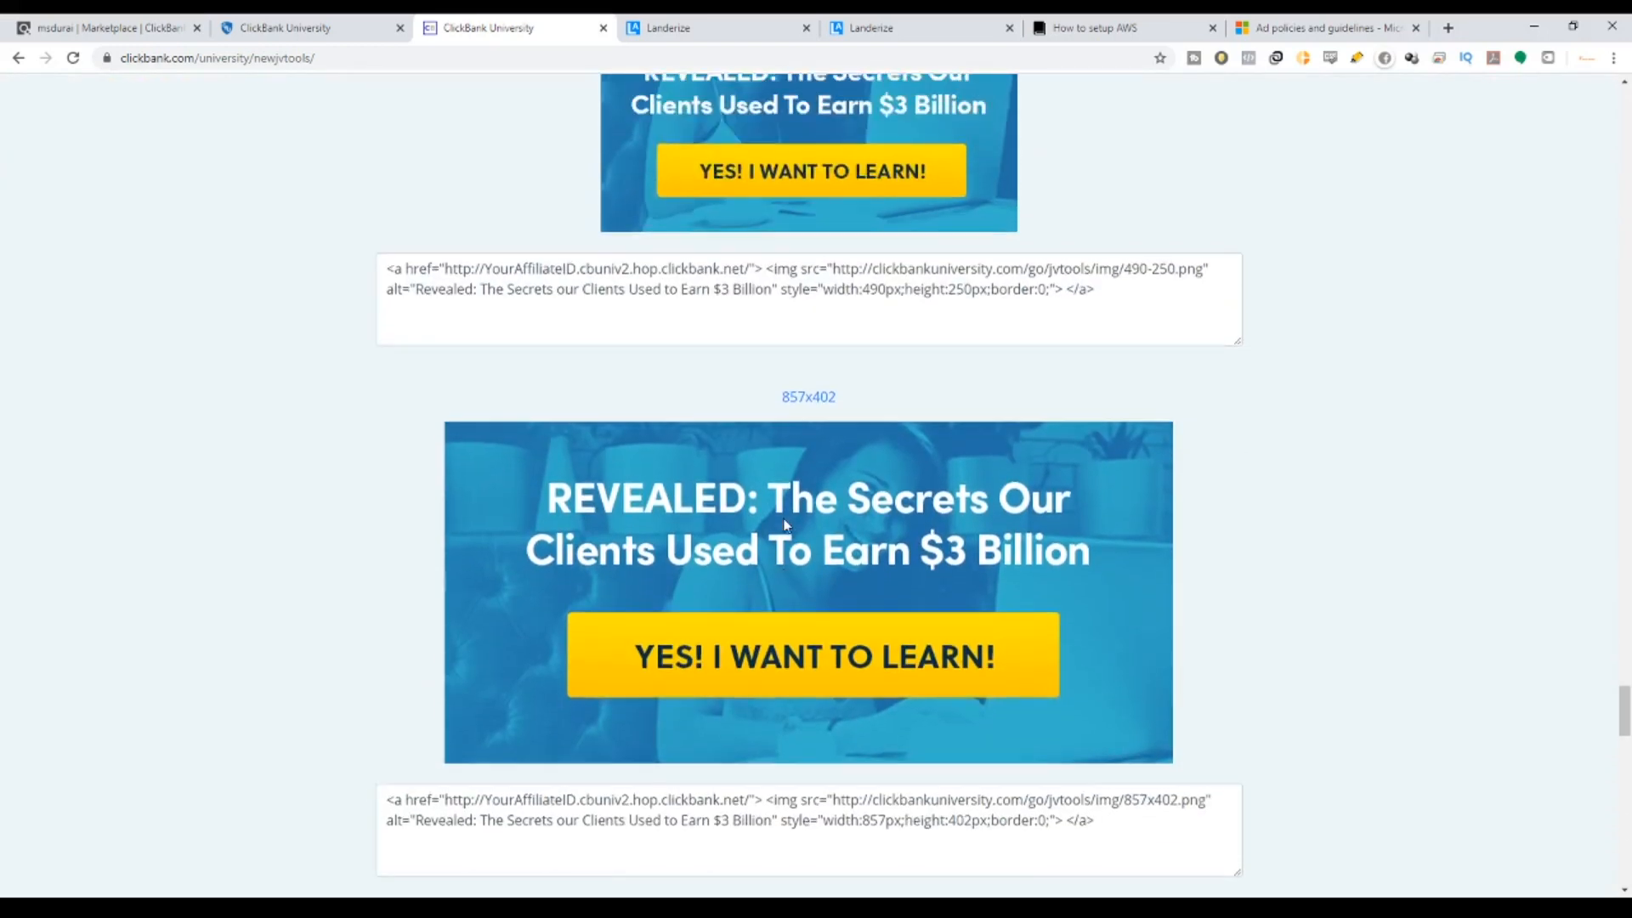
{"action": "scroll", "coordinate": [788, 488], "scroll_direction": "up", "scroll_amount": 2}
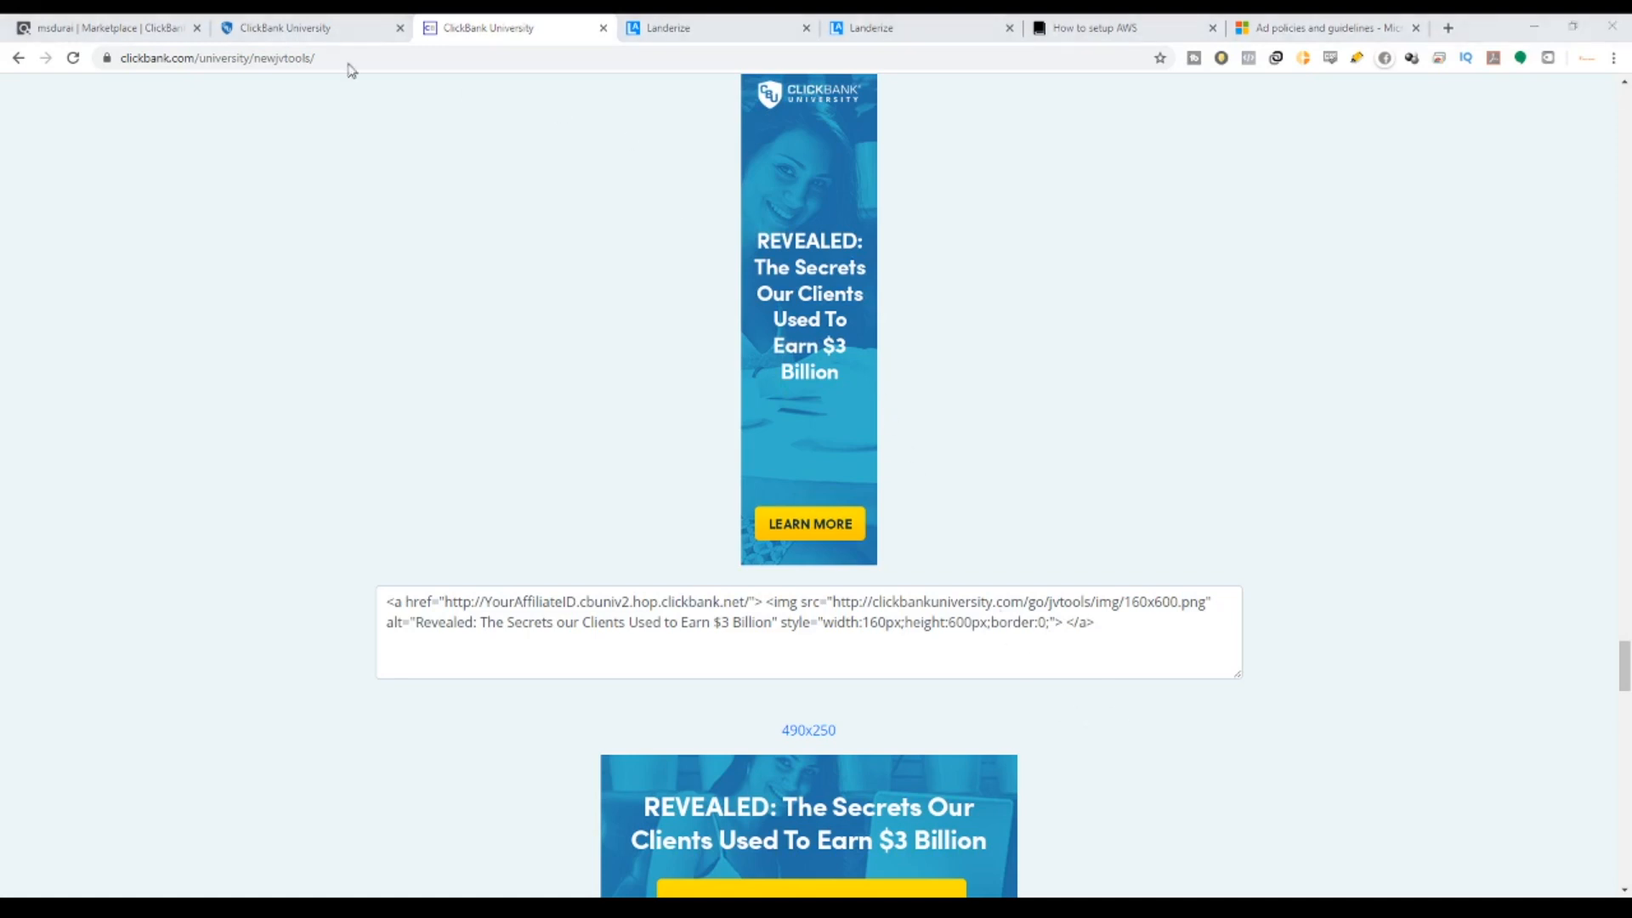
{"action": "left_click", "coordinate": [916, 25]}
{"action": "left_click", "coordinate": [1530, 269]}
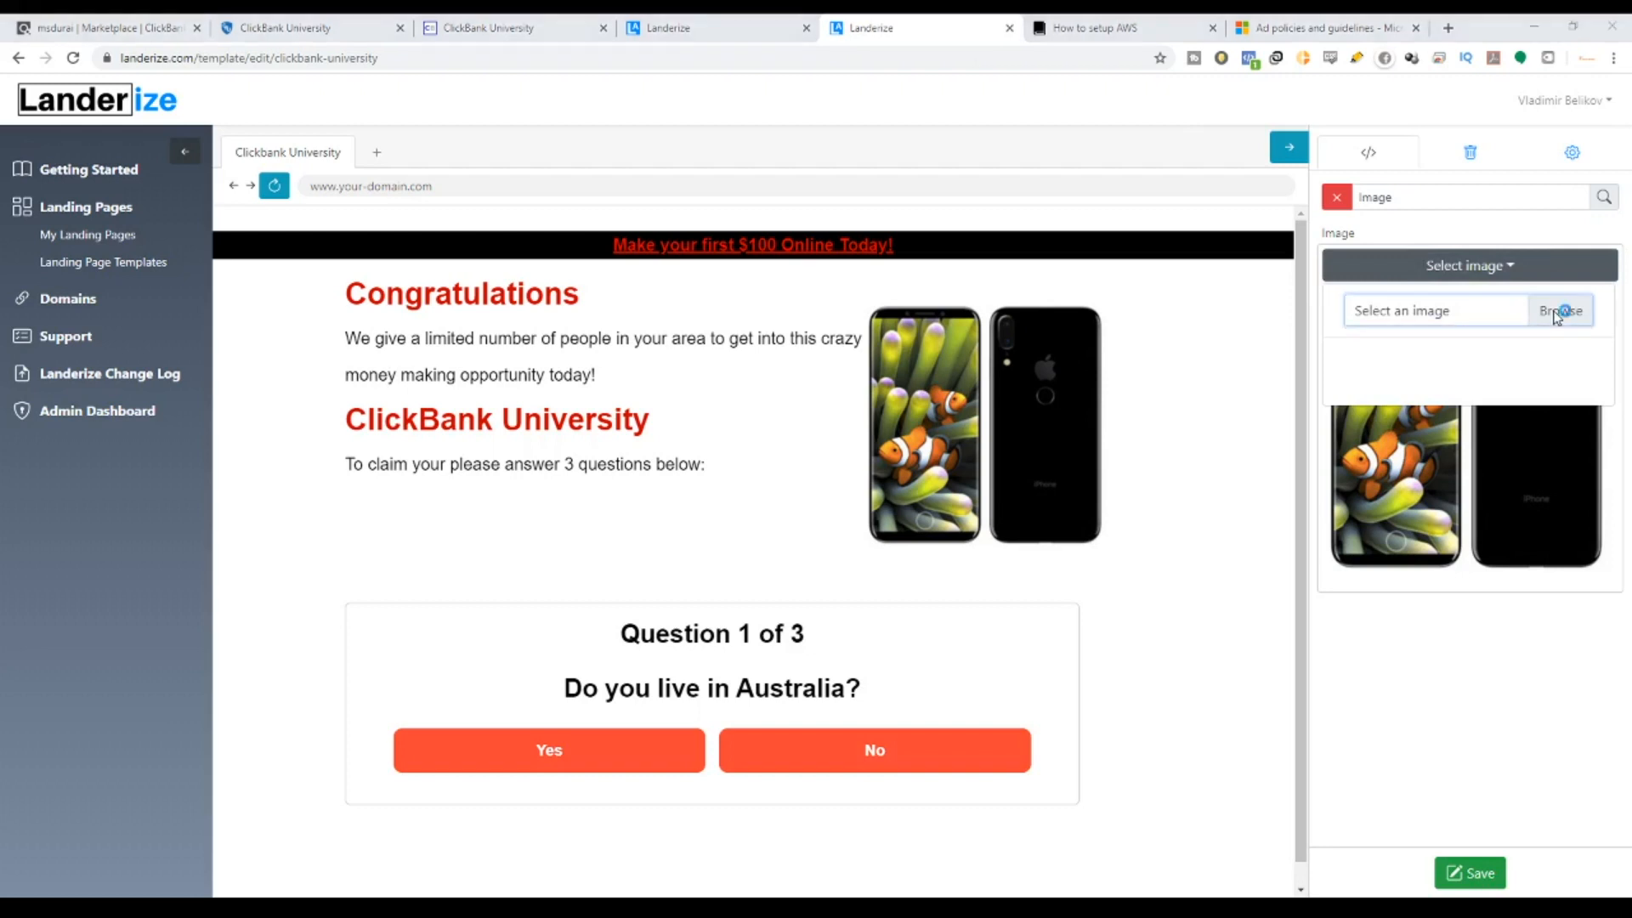
Upload the 160x600 ClickBank University REVEALED banner in place of the phone picture.
{"action": "left_click", "coordinate": [1562, 310]}
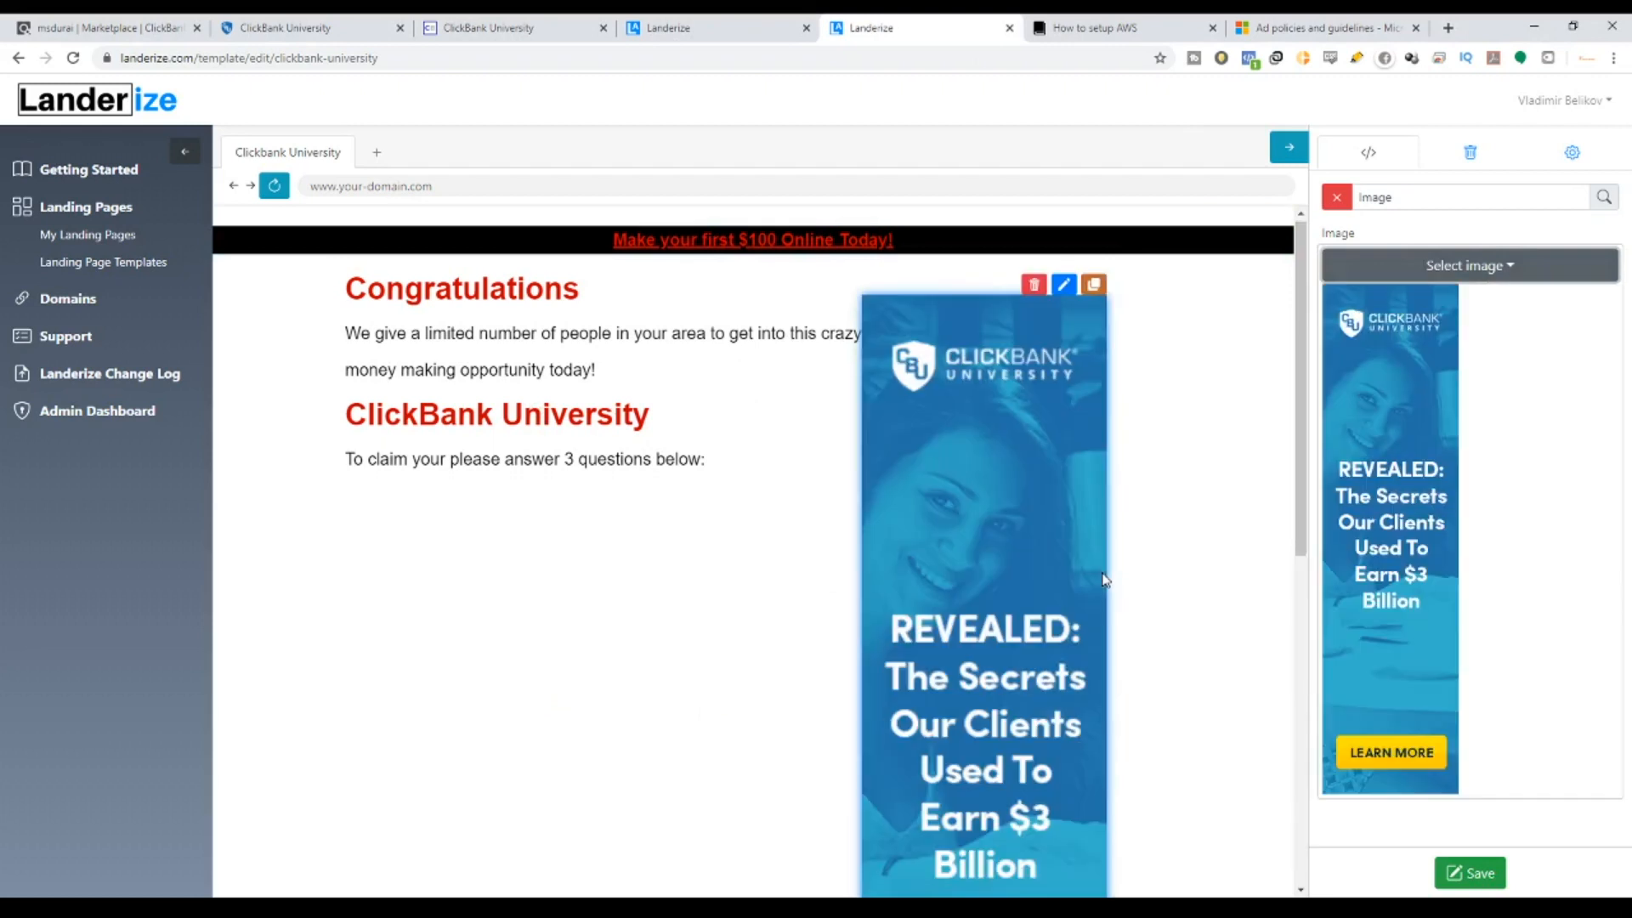
{"action": "scroll", "coordinate": [1105, 580], "scroll_direction": "down", "scroll_amount": 8}
{"action": "scroll", "coordinate": [1105, 580], "scroll_direction": "up", "scroll_amount": 5}
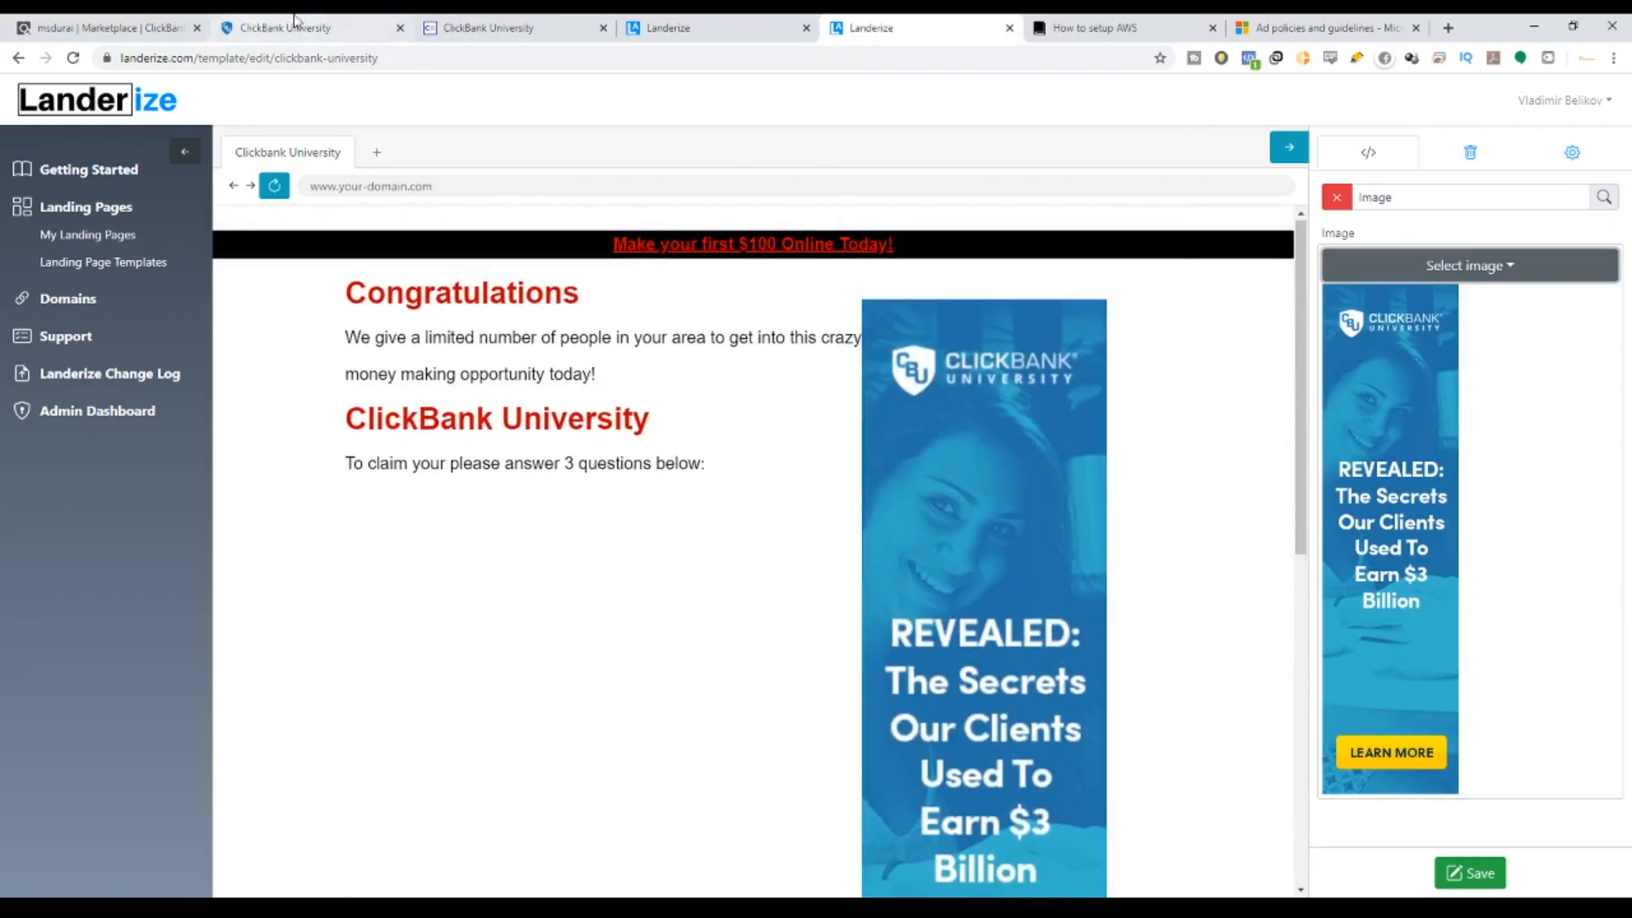
{"action": "left_click", "coordinate": [476, 27]}
{"action": "left_click", "coordinate": [357, 28]}
{"action": "left_click", "coordinate": [427, 27]}
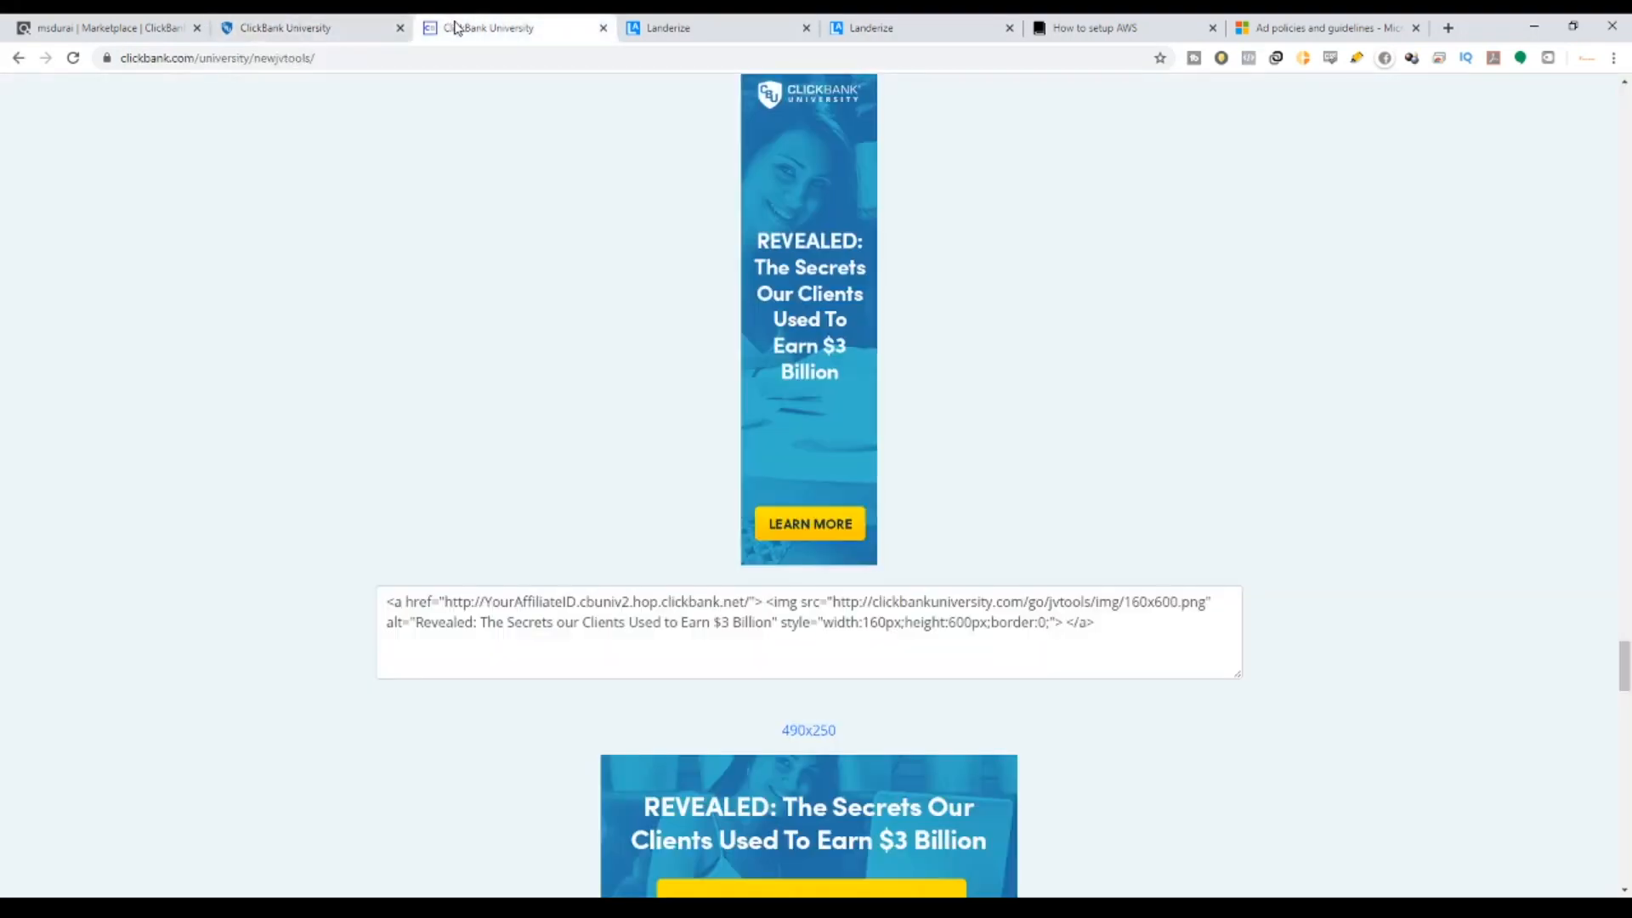
{"action": "scroll", "coordinate": [798, 469], "scroll_direction": "down", "scroll_amount": 5}
{"action": "scroll", "coordinate": [807, 510], "scroll_direction": "up", "scroll_amount": 5}
{"action": "scroll", "coordinate": [817, 563], "scroll_direction": "down", "scroll_amount": 5}
{"action": "scroll", "coordinate": [818, 562], "scroll_direction": "up", "scroll_amount": 10}
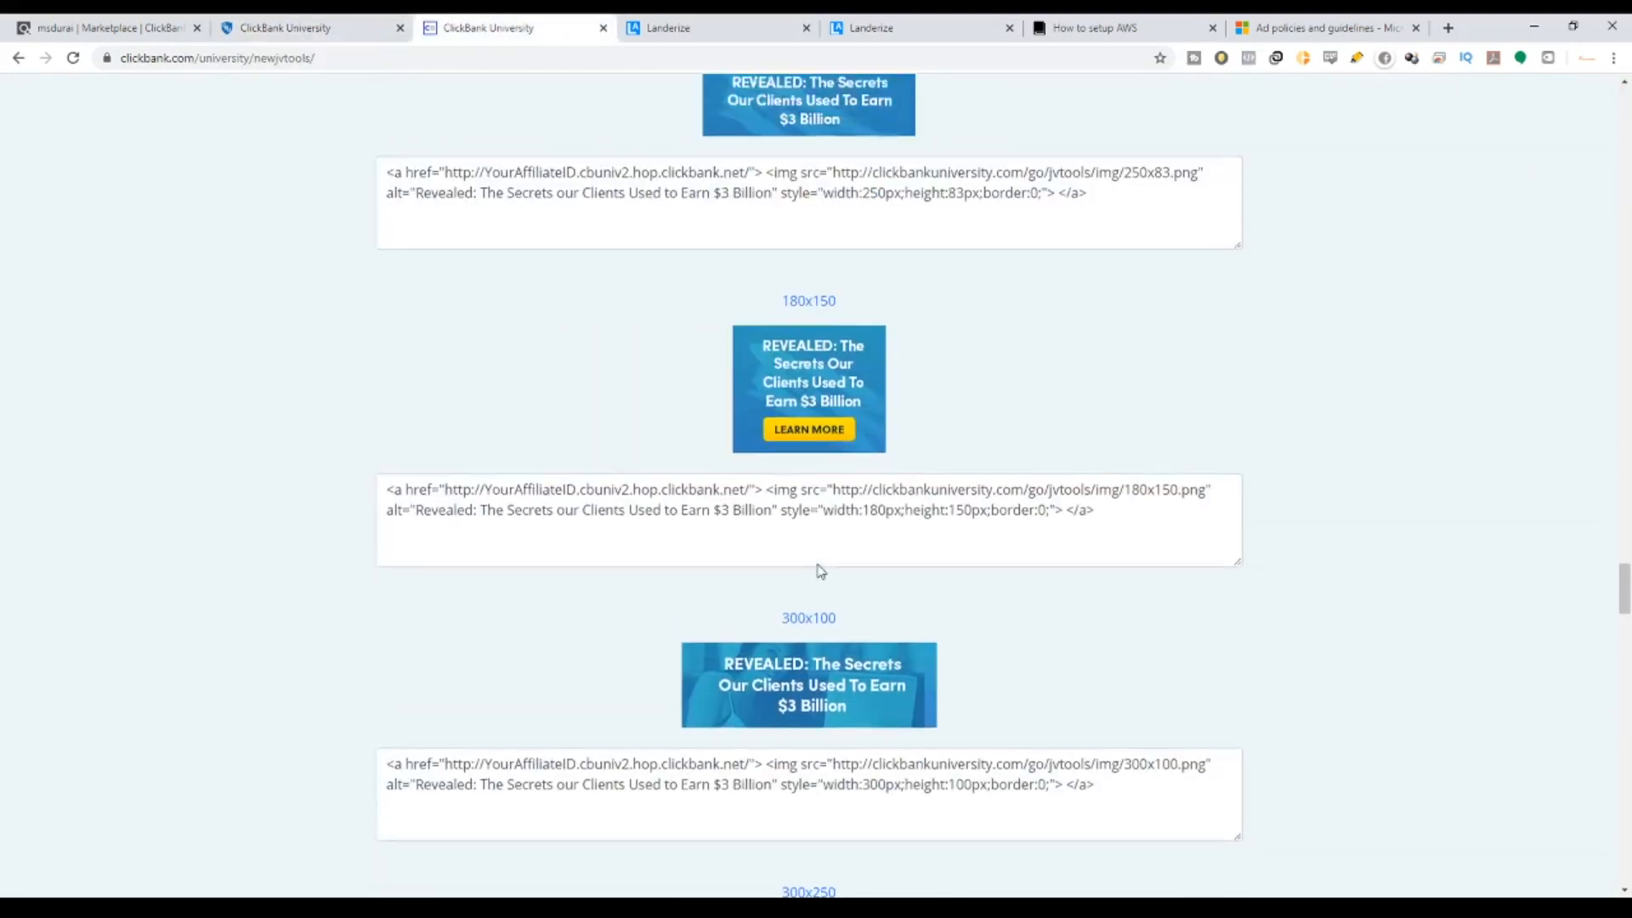
{"action": "scroll", "coordinate": [818, 566], "scroll_direction": "down", "scroll_amount": 15}
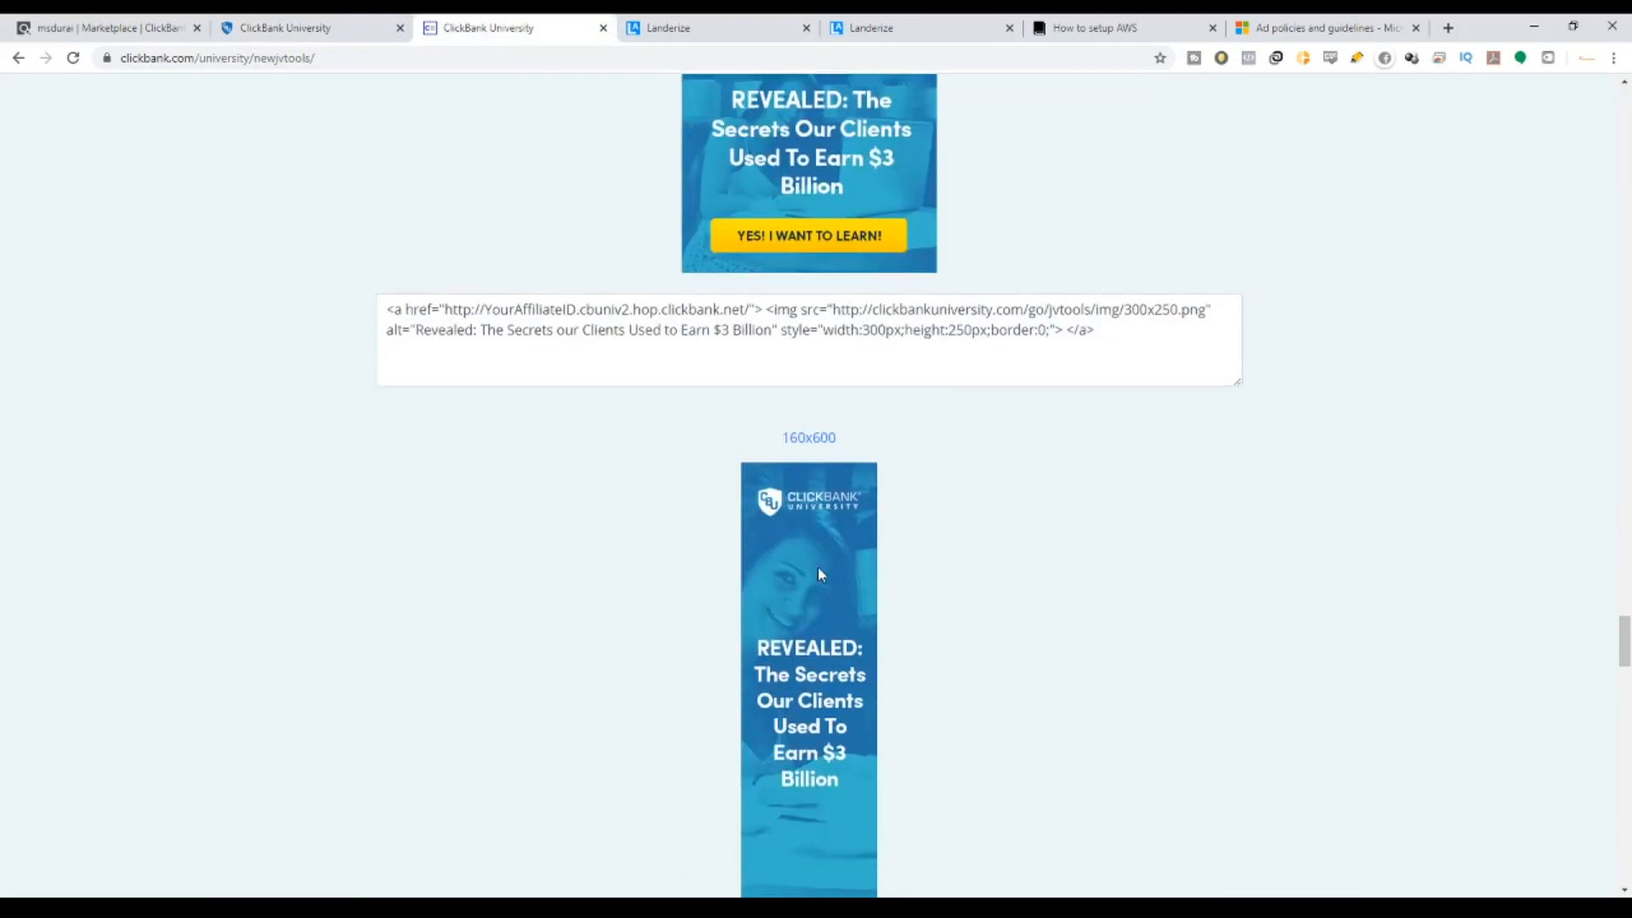
{"action": "scroll", "coordinate": [782, 428], "scroll_direction": "up", "scroll_amount": 4}
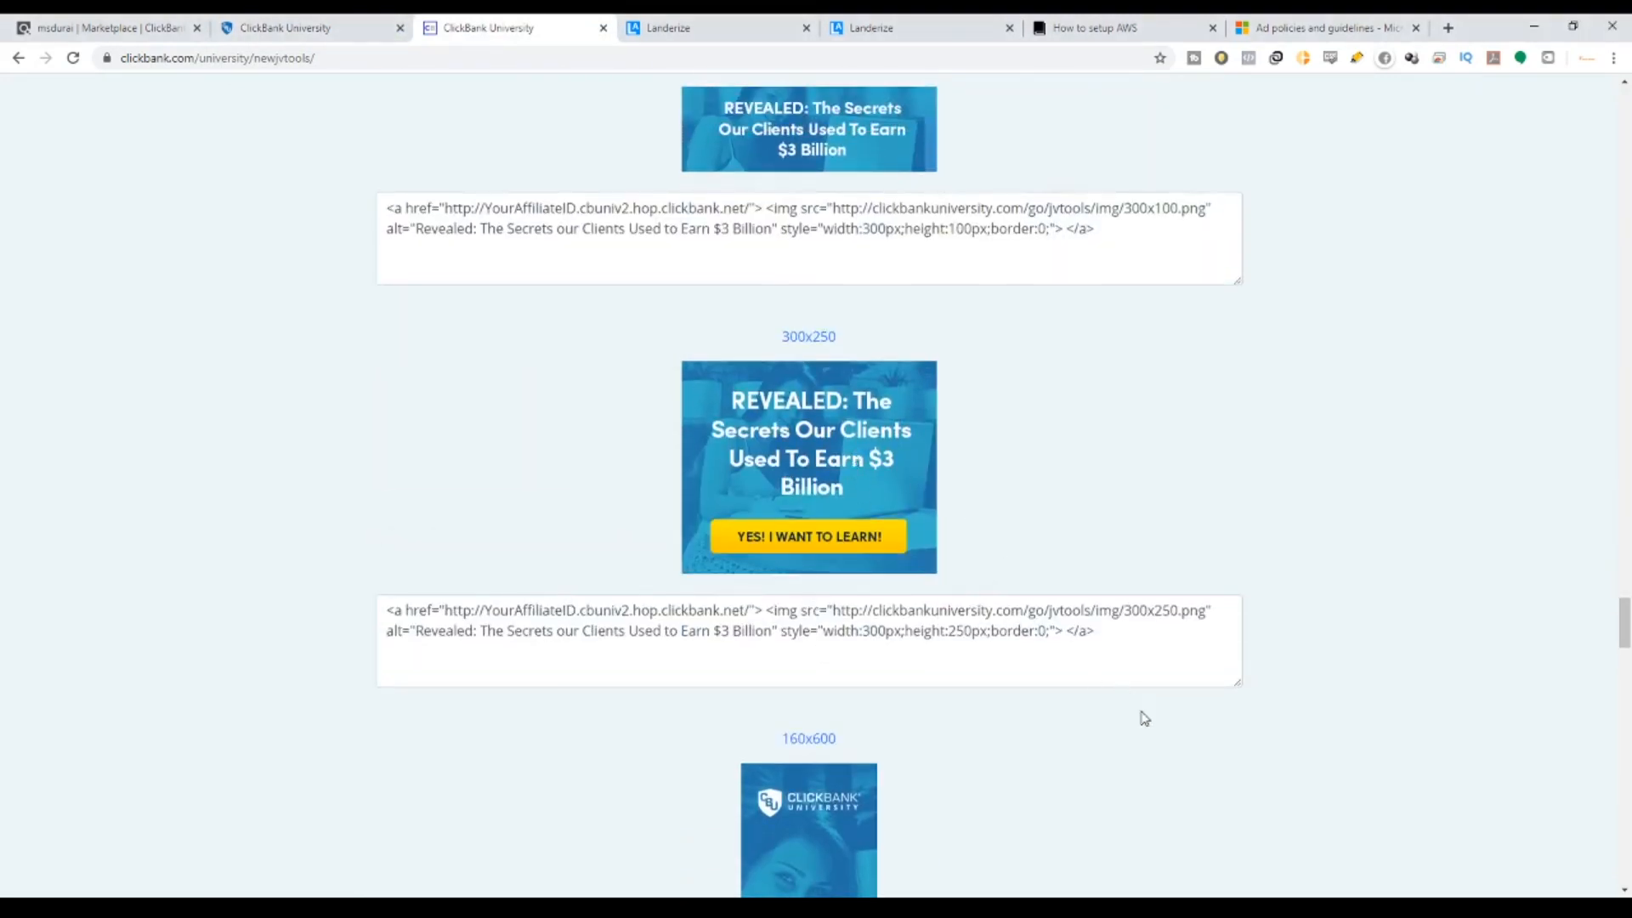
{"action": "left_click", "coordinate": [884, 25]}
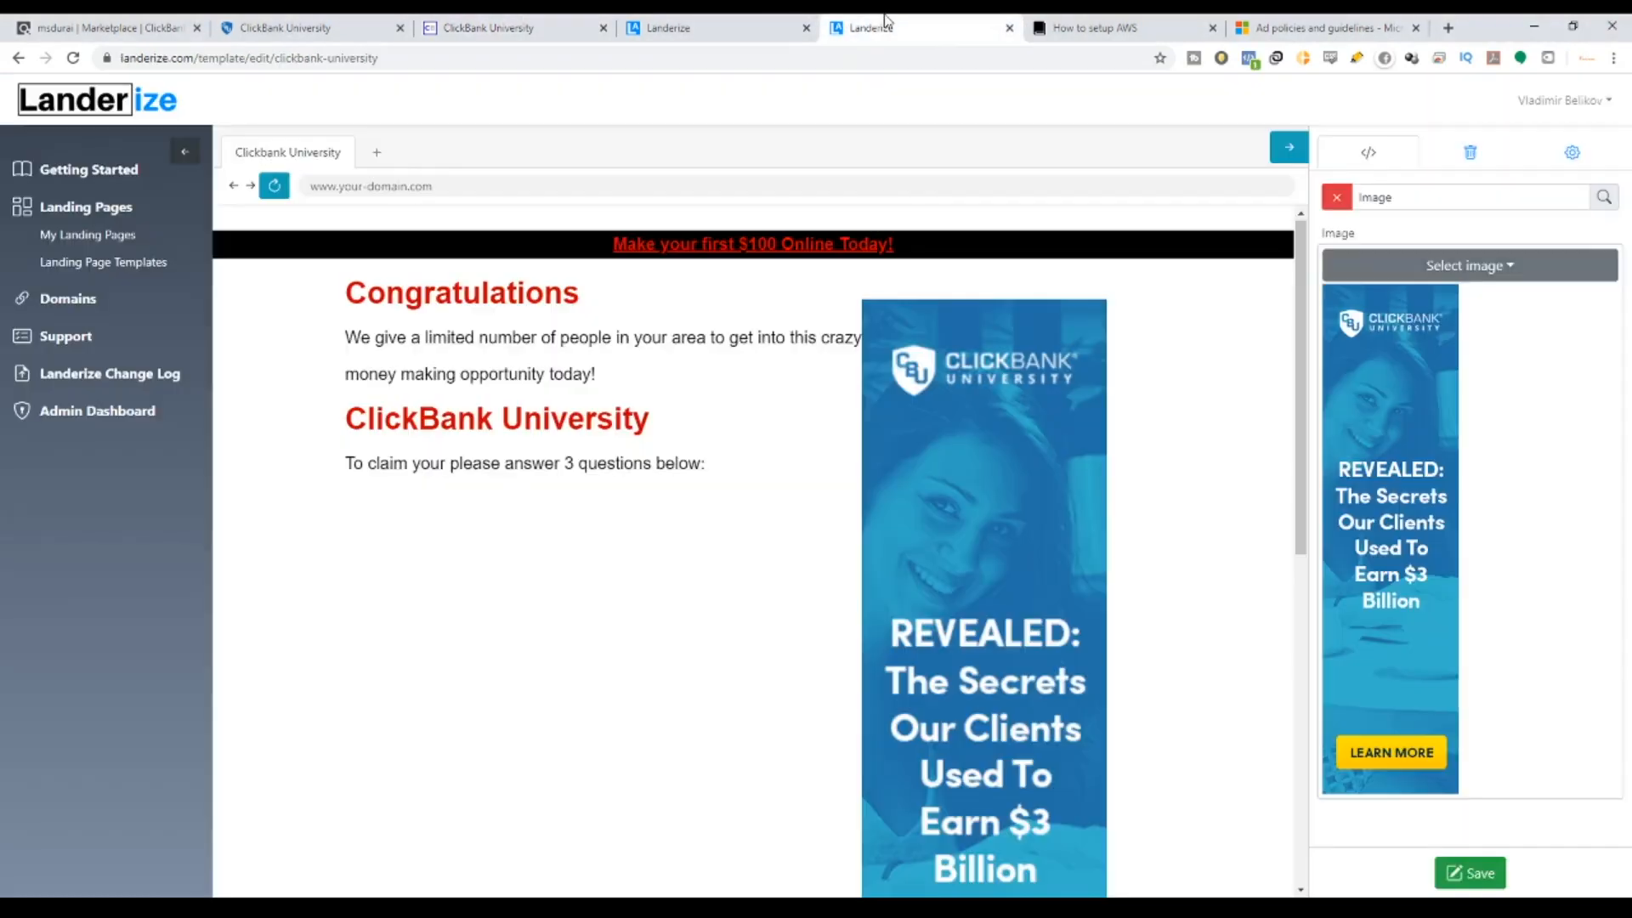
Upload the 300x250 REVEALED banner with the YES! I WANT TO LEARN! button instead.
{"action": "left_click", "coordinate": [1518, 274]}
{"action": "left_click", "coordinate": [1562, 311]}
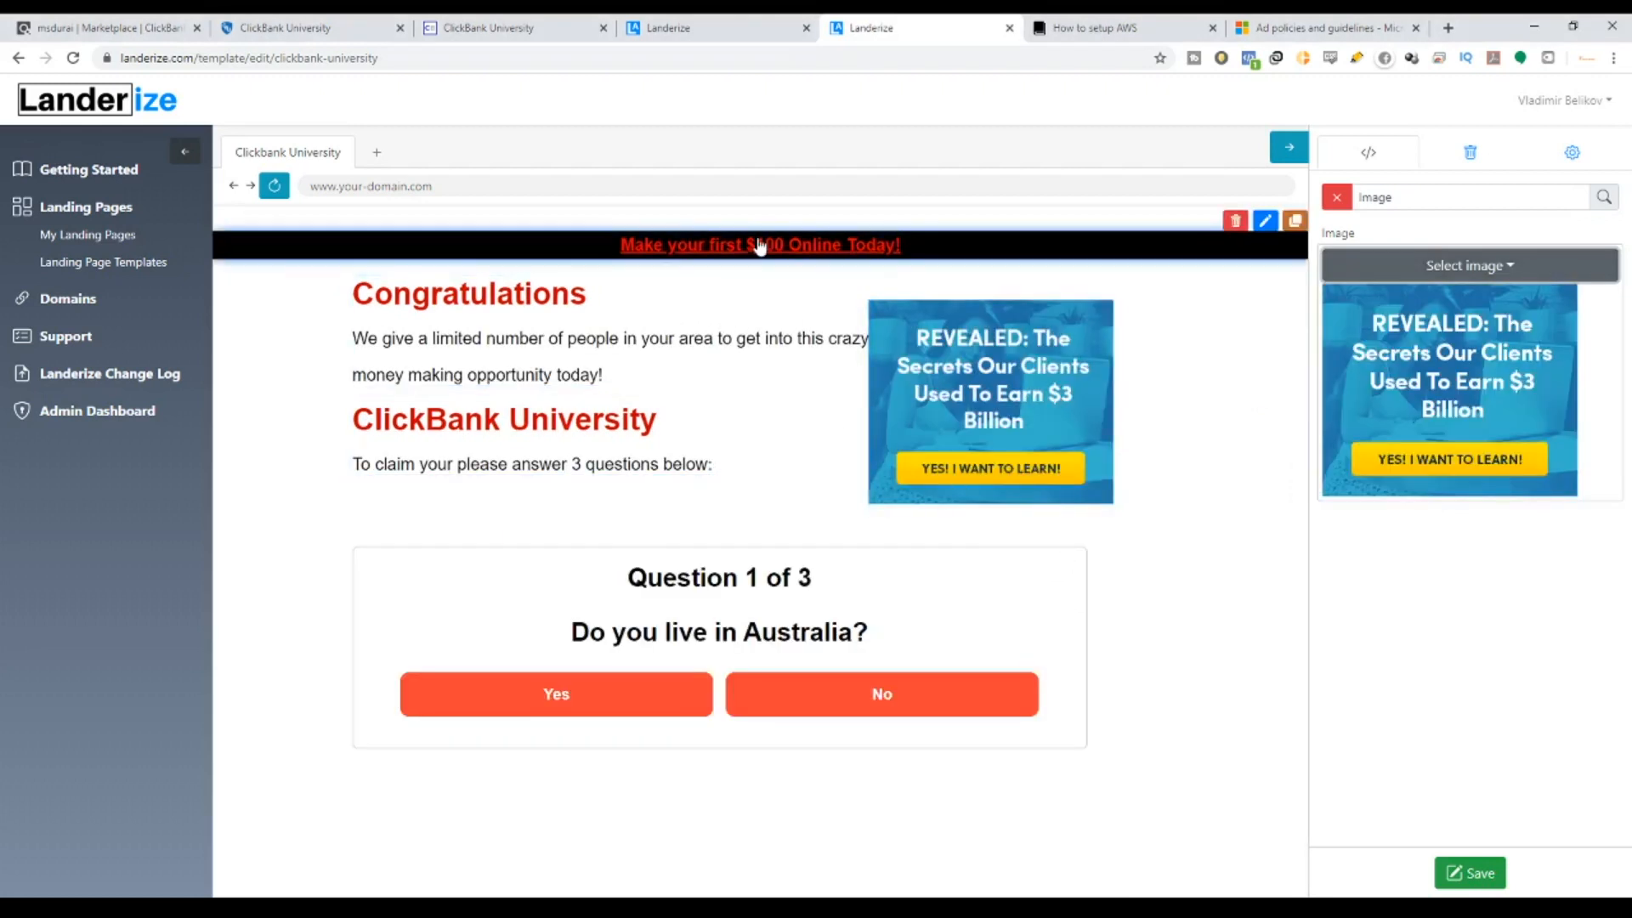
{"action": "left_click", "coordinate": [790, 246]}
Color the Congratulations and ClickBank University headings blue.
{"action": "mouse_move", "coordinate": [717, 326]}
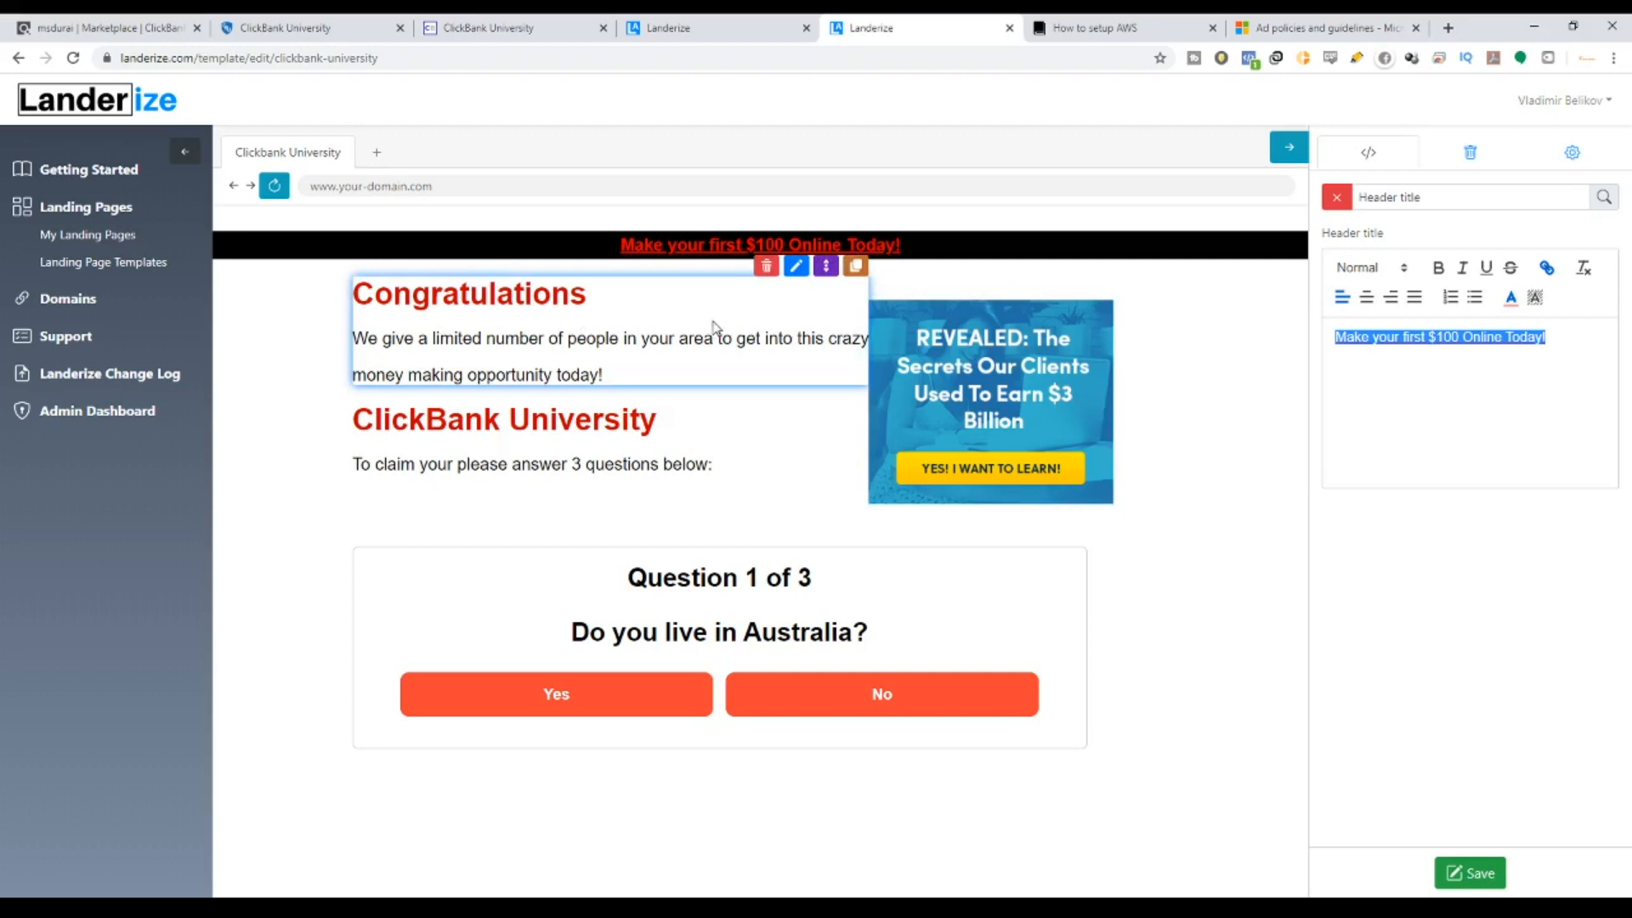
{"action": "left_click", "coordinate": [797, 264]}
{"action": "left_click_drag", "start_coordinate": [1456, 338], "coordinate": [1337, 337]}
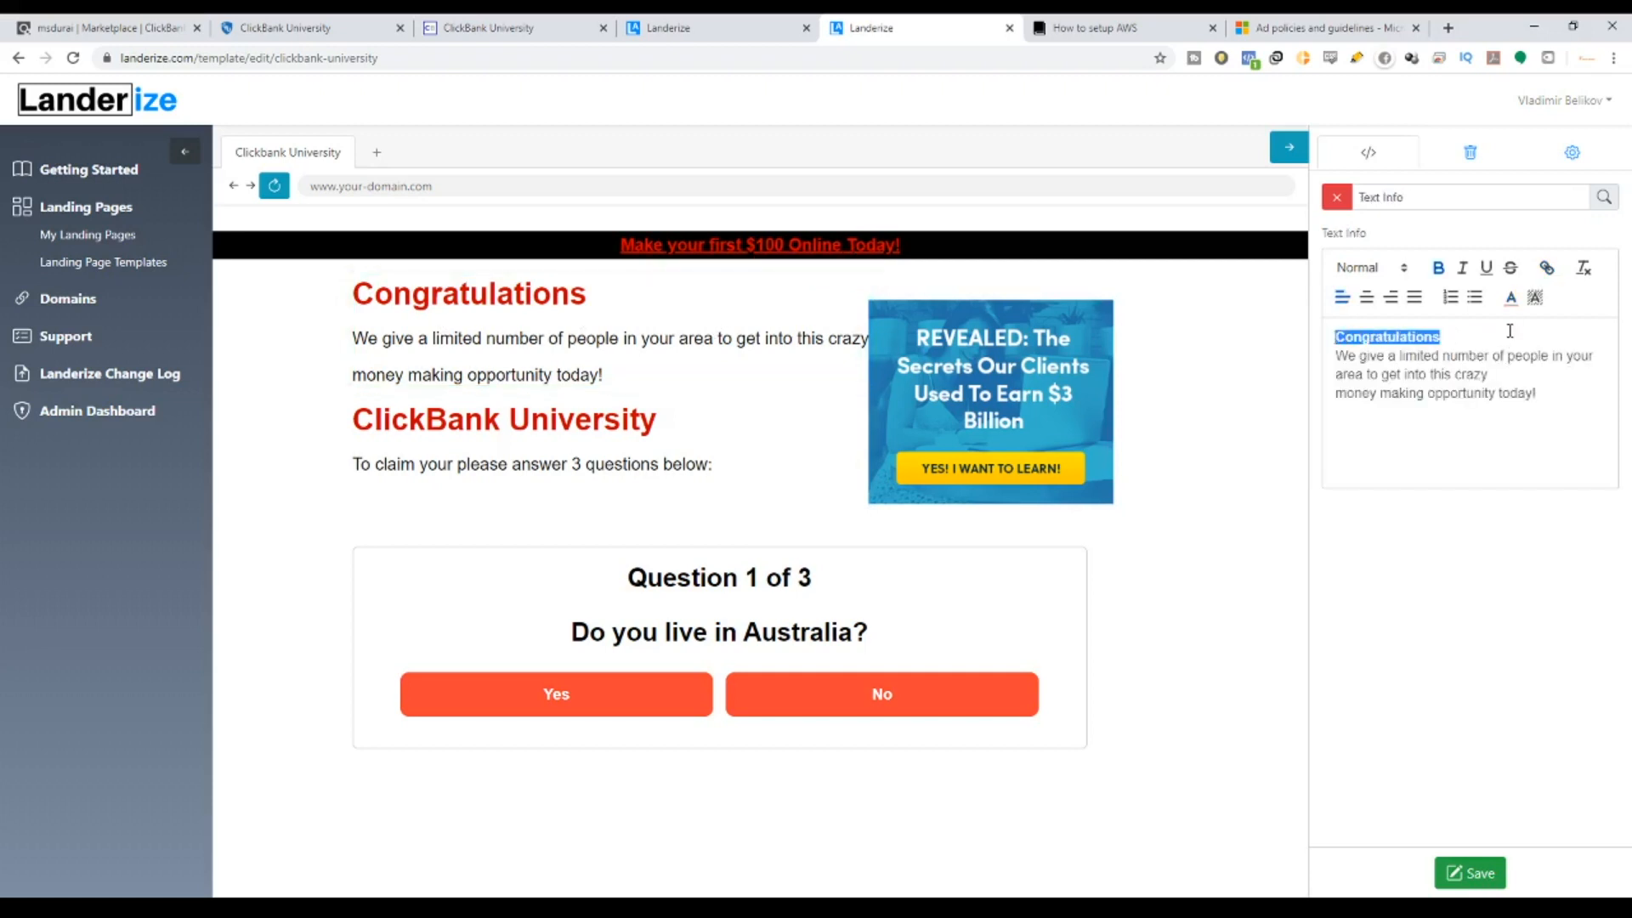
{"action": "left_click", "coordinate": [1512, 297]}
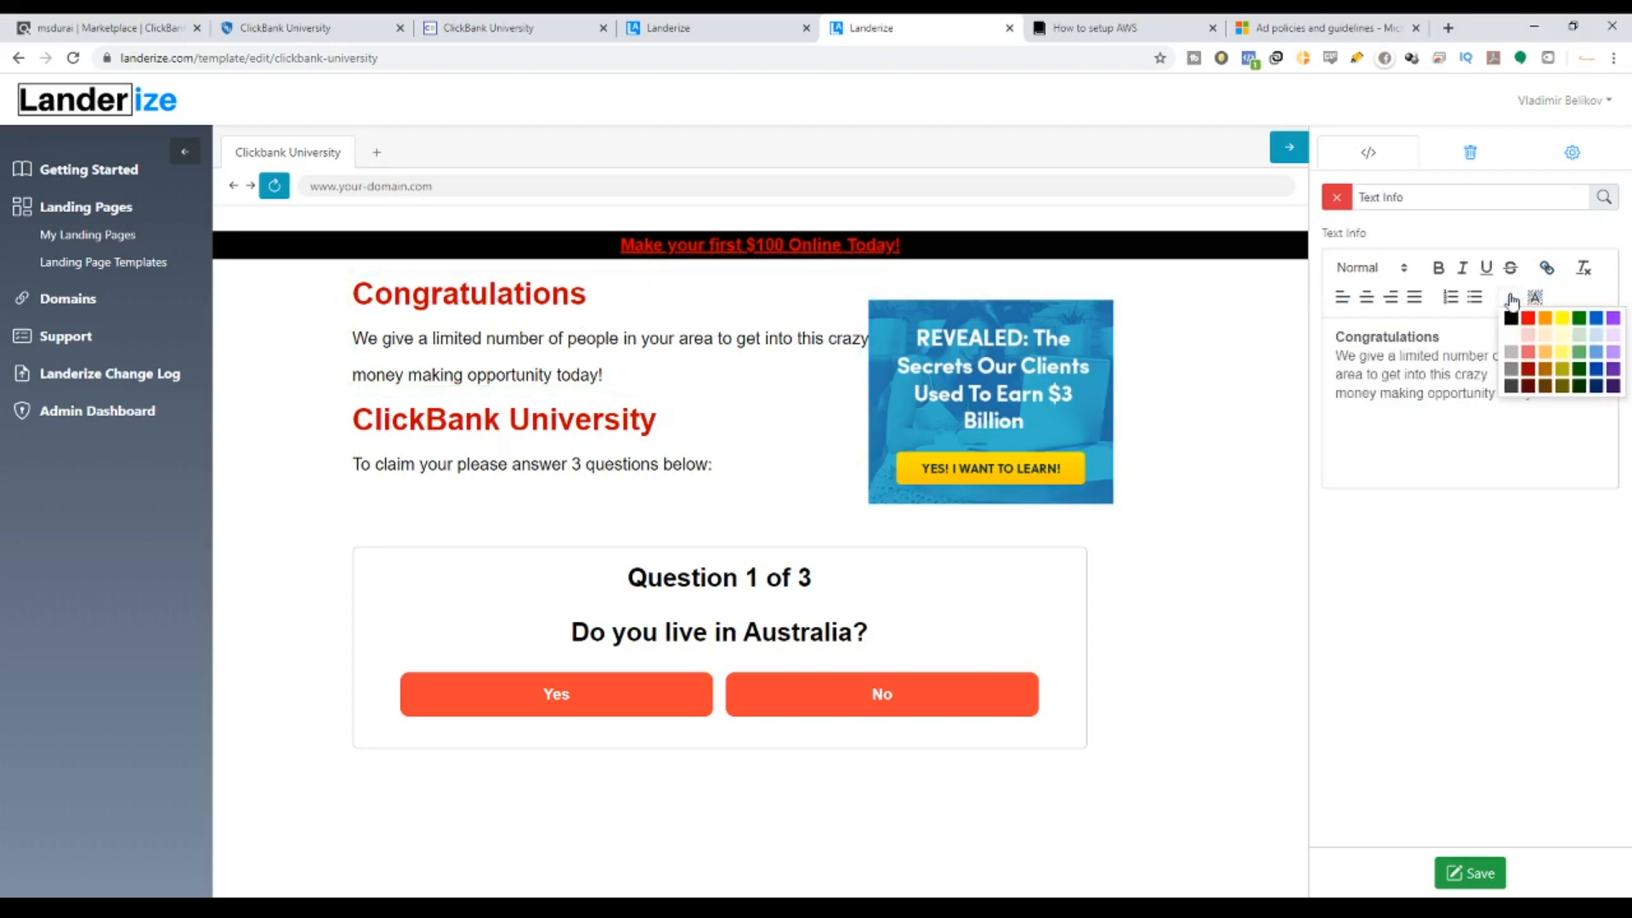
{"action": "left_click", "coordinate": [1594, 321]}
{"action": "mouse_move", "coordinate": [682, 460]}
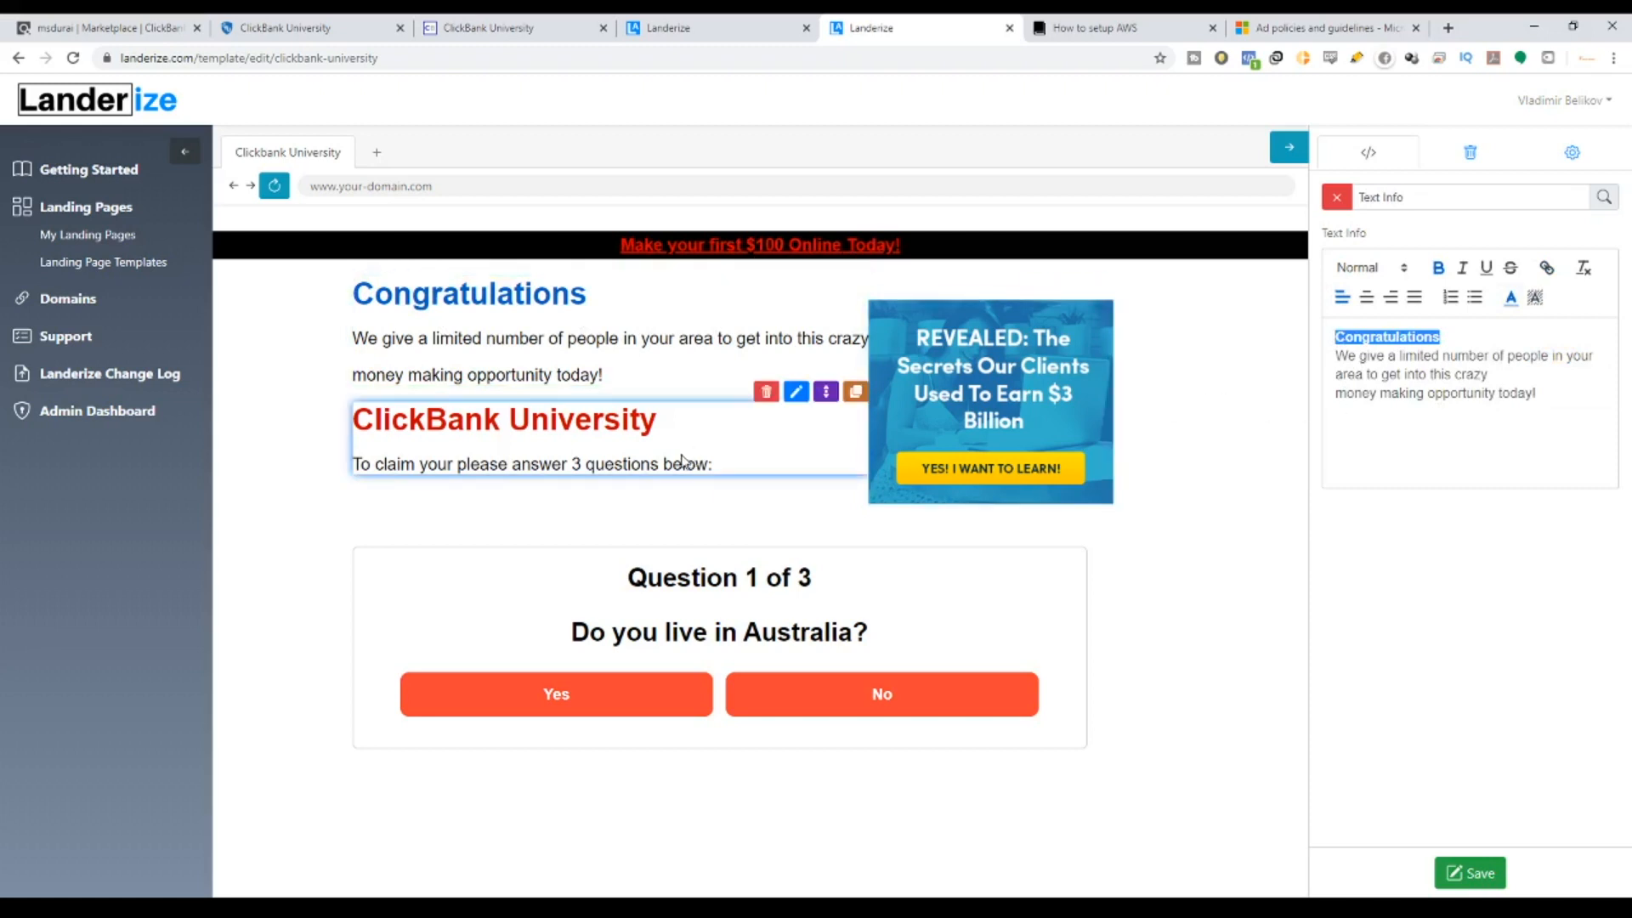
{"action": "left_click", "coordinate": [796, 392]}
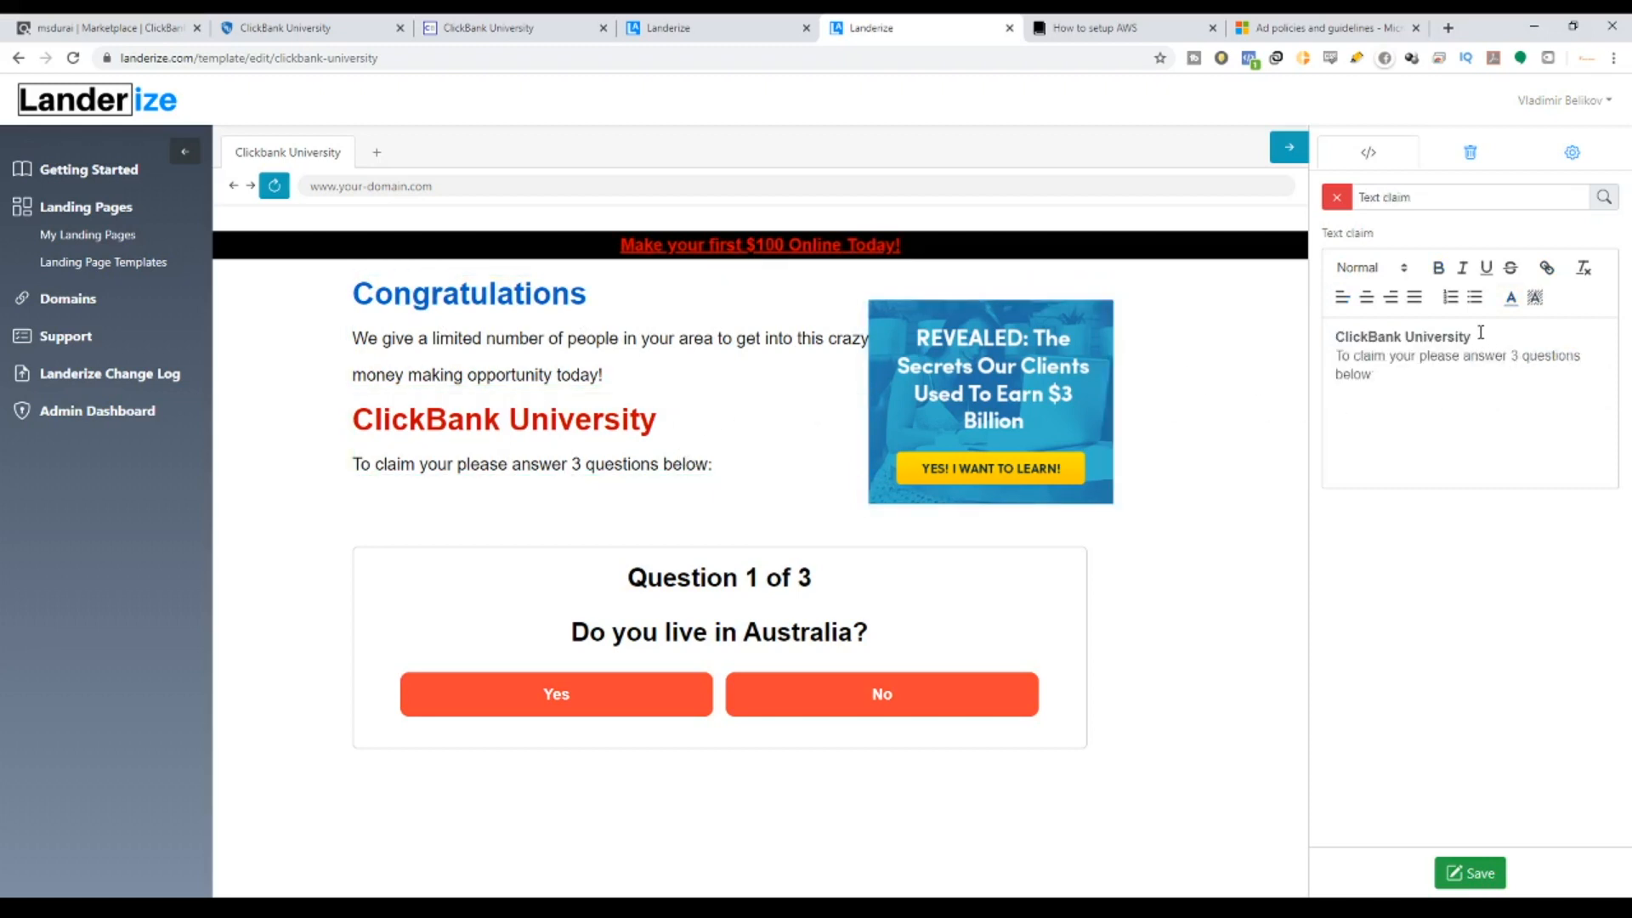
{"action": "left_click_drag", "start_coordinate": [1481, 333], "coordinate": [1324, 338]}
{"action": "left_click", "coordinate": [1511, 296]}
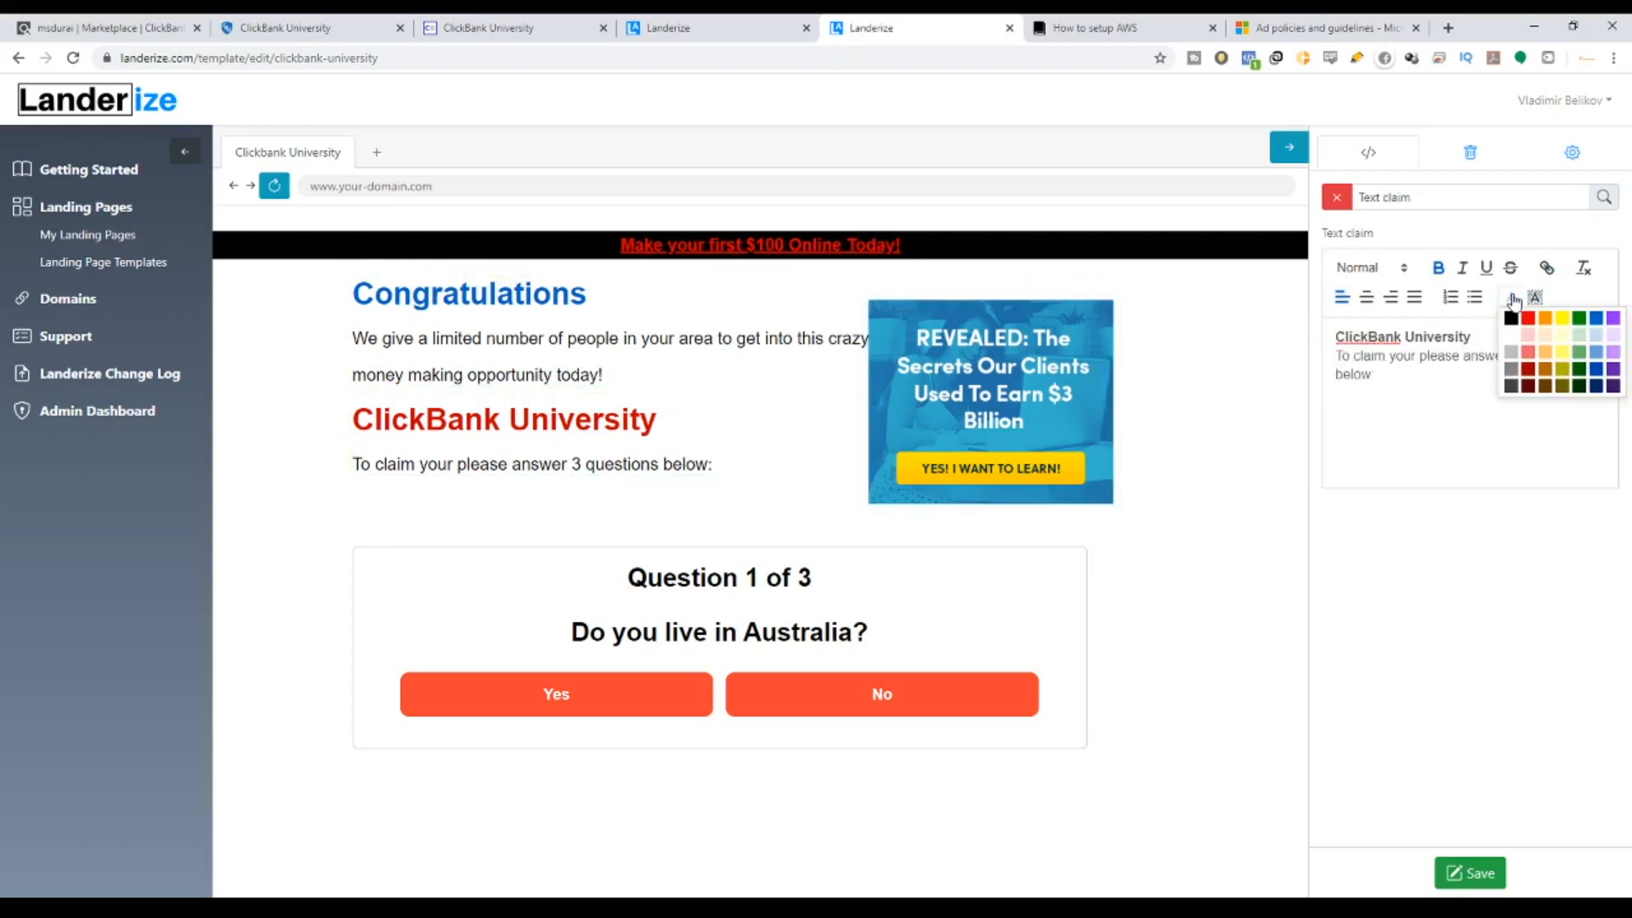
{"action": "left_click", "coordinate": [1595, 319]}
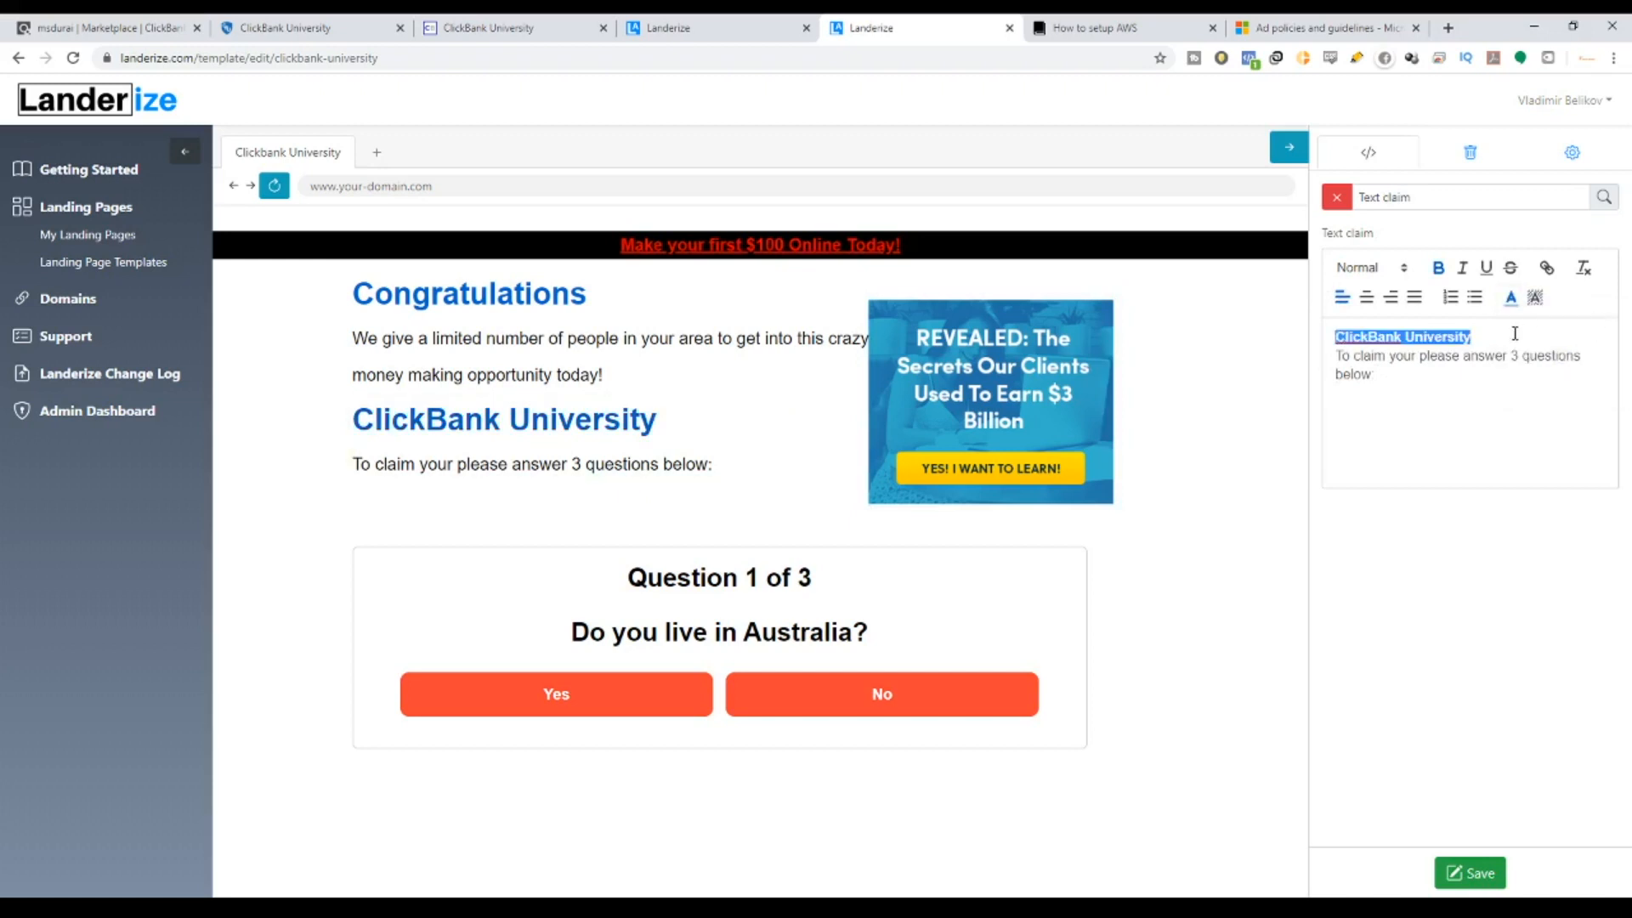
Link the ClickBank University heading to the pasted affiliate hop link.
{"action": "left_click", "coordinate": [1547, 268]}
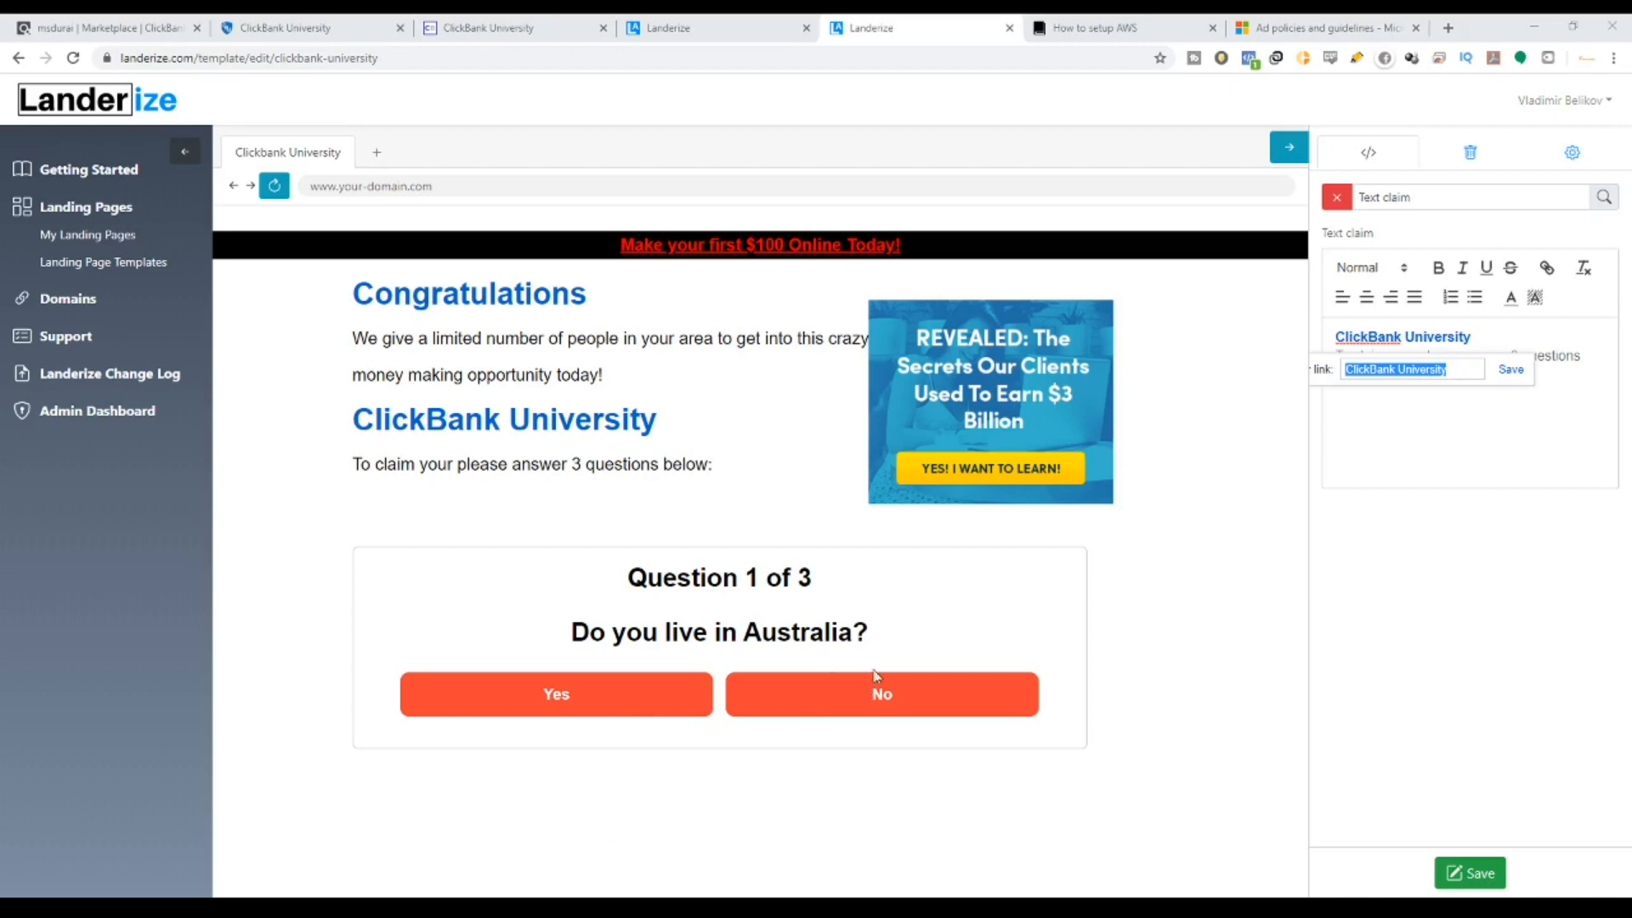
{"action": "key", "text": "ctrl+v"}
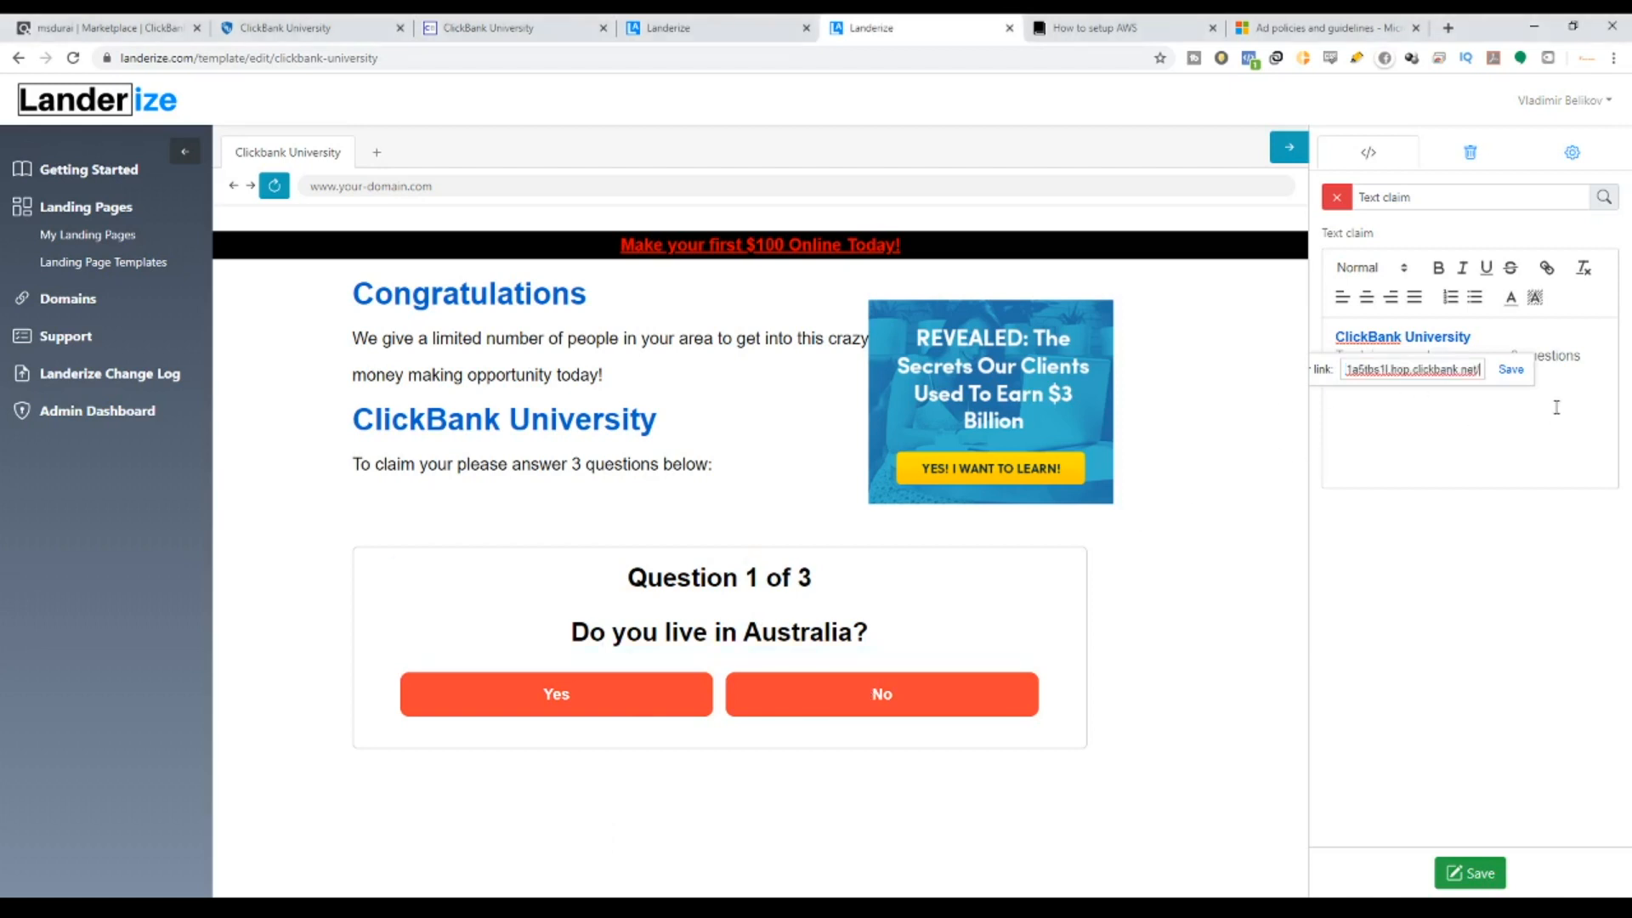
{"action": "left_click", "coordinate": [1510, 371]}
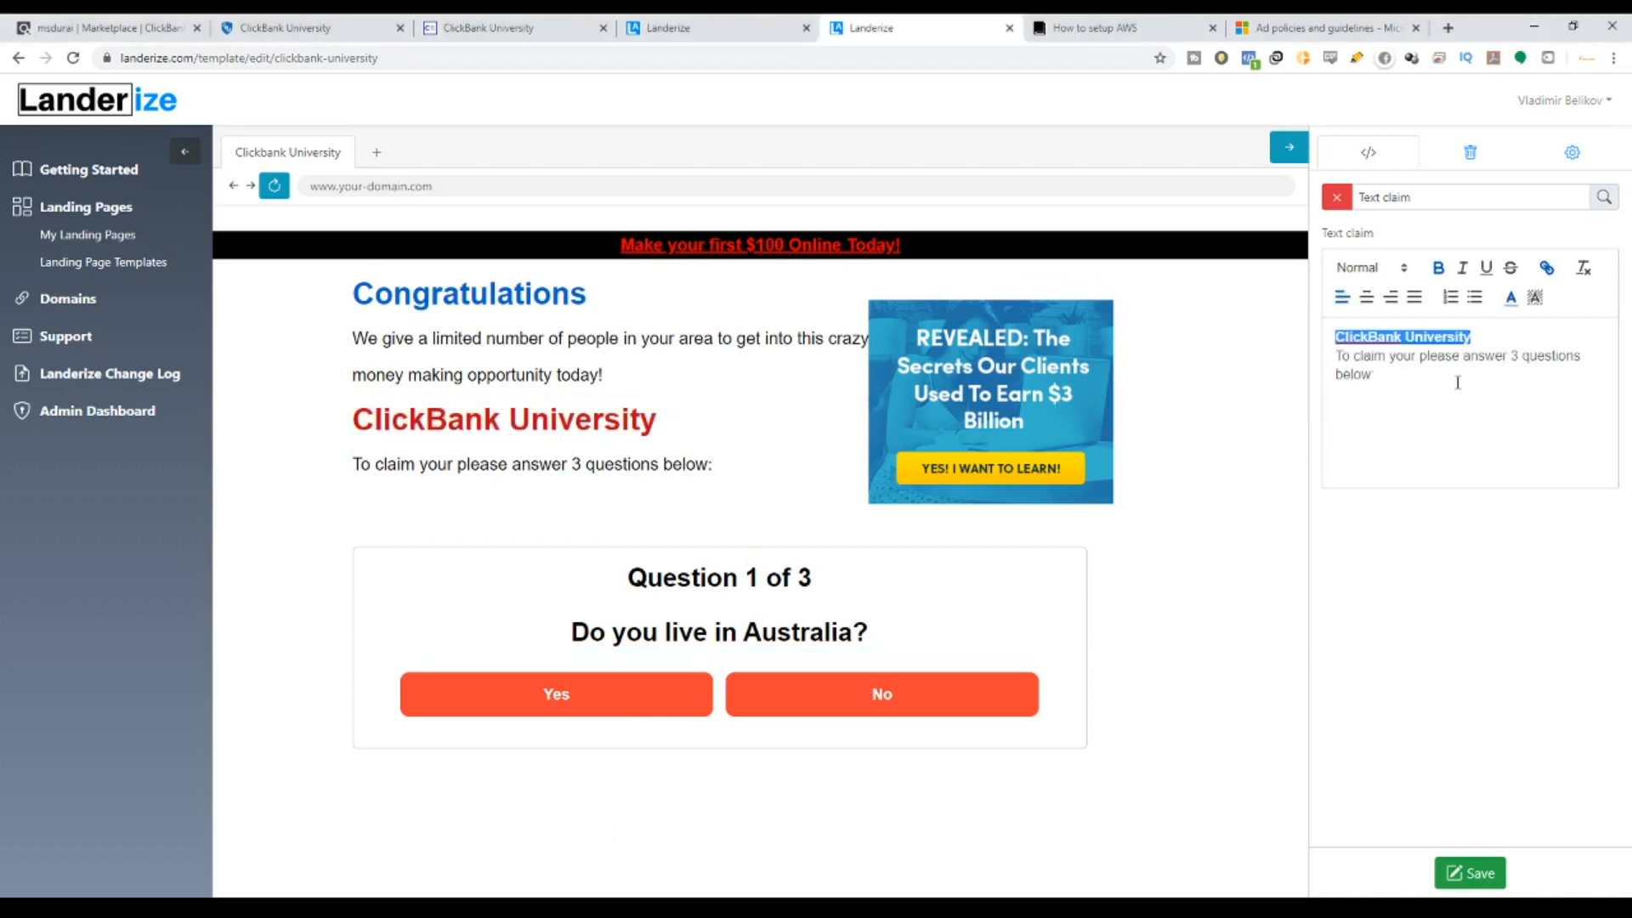
{"action": "left_click", "coordinate": [1503, 334]}
{"action": "left_click_drag", "start_coordinate": [1502, 334], "coordinate": [1334, 337]}
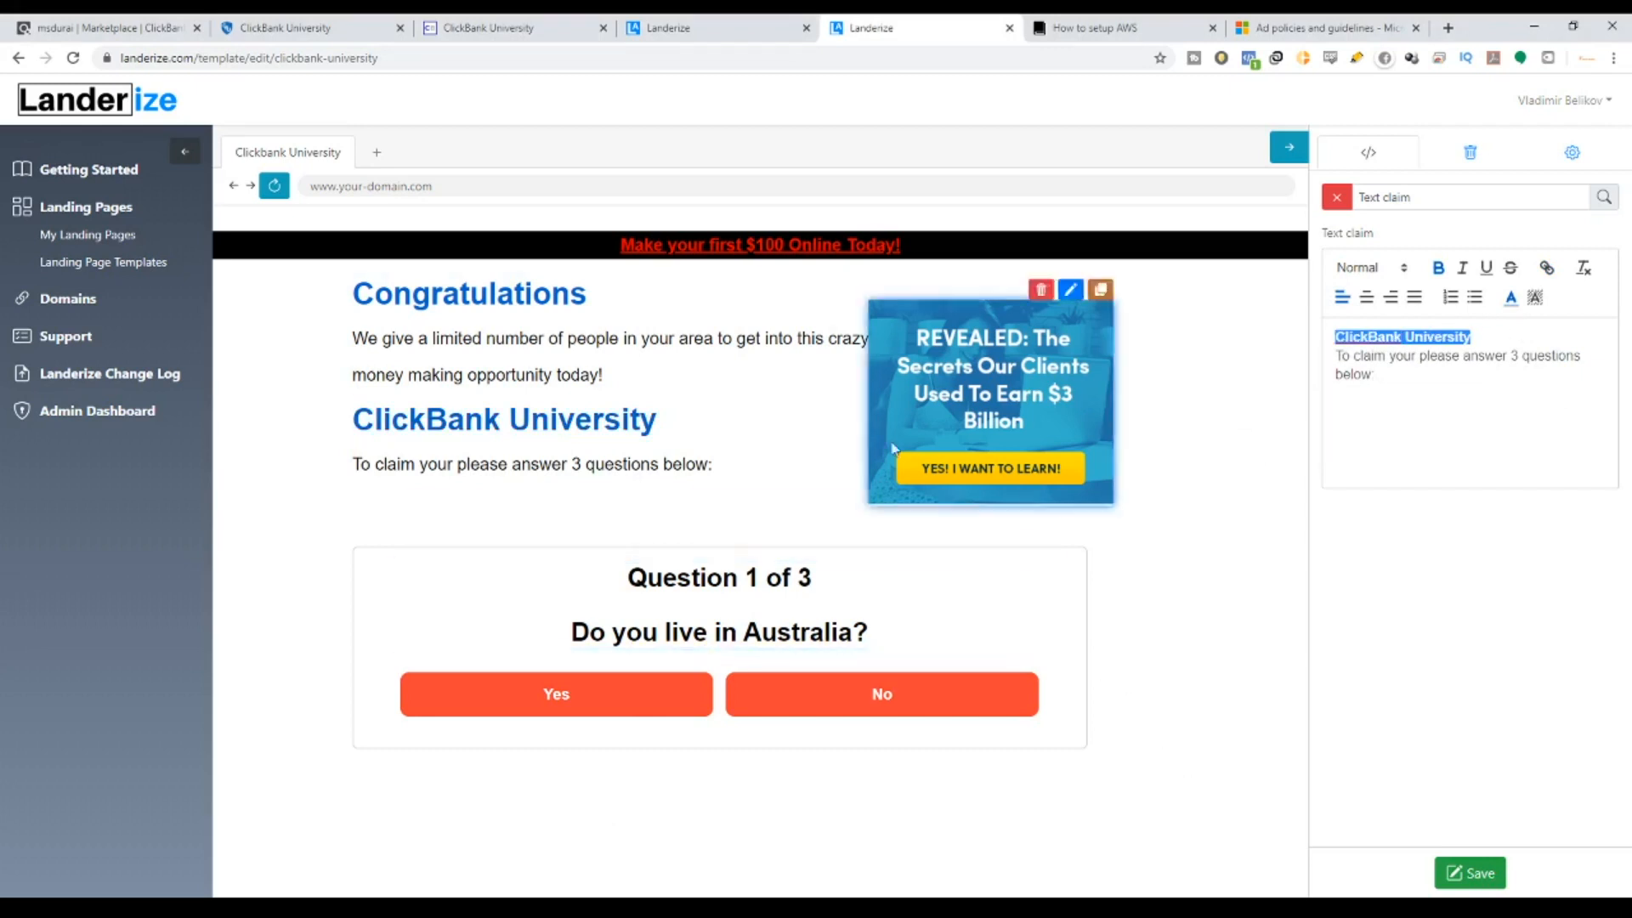
{"action": "left_click", "coordinate": [801, 351]}
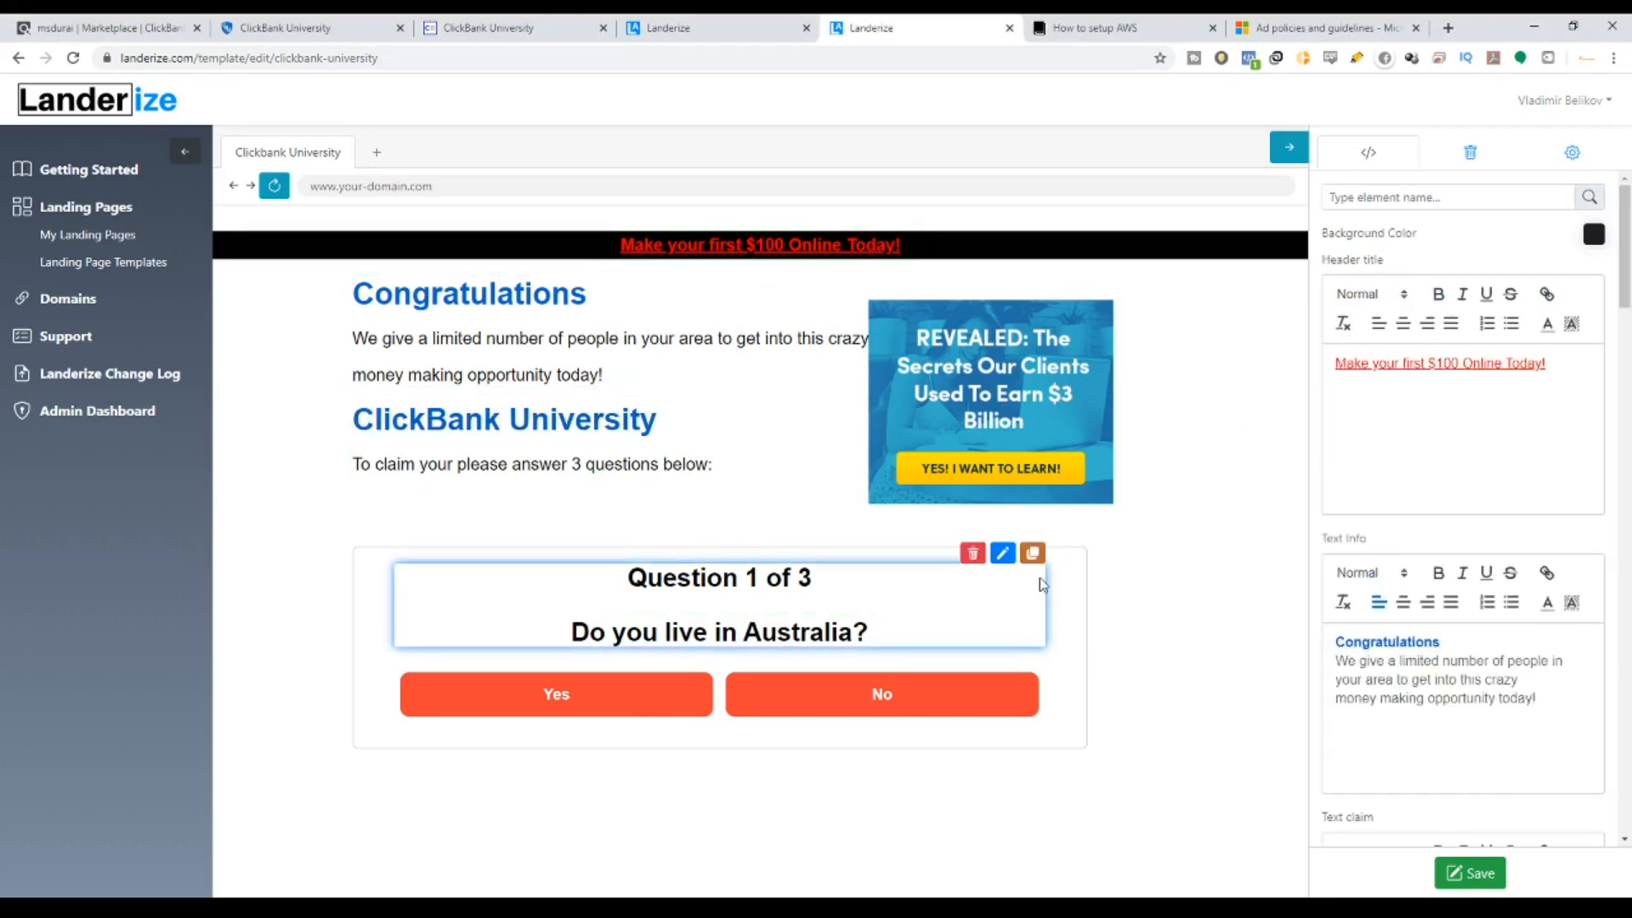
Review the quiz page, then bring up the Microsoft Advertising ad policies page.
{"action": "scroll", "coordinate": [1404, 530], "scroll_direction": "down", "scroll_amount": 2}
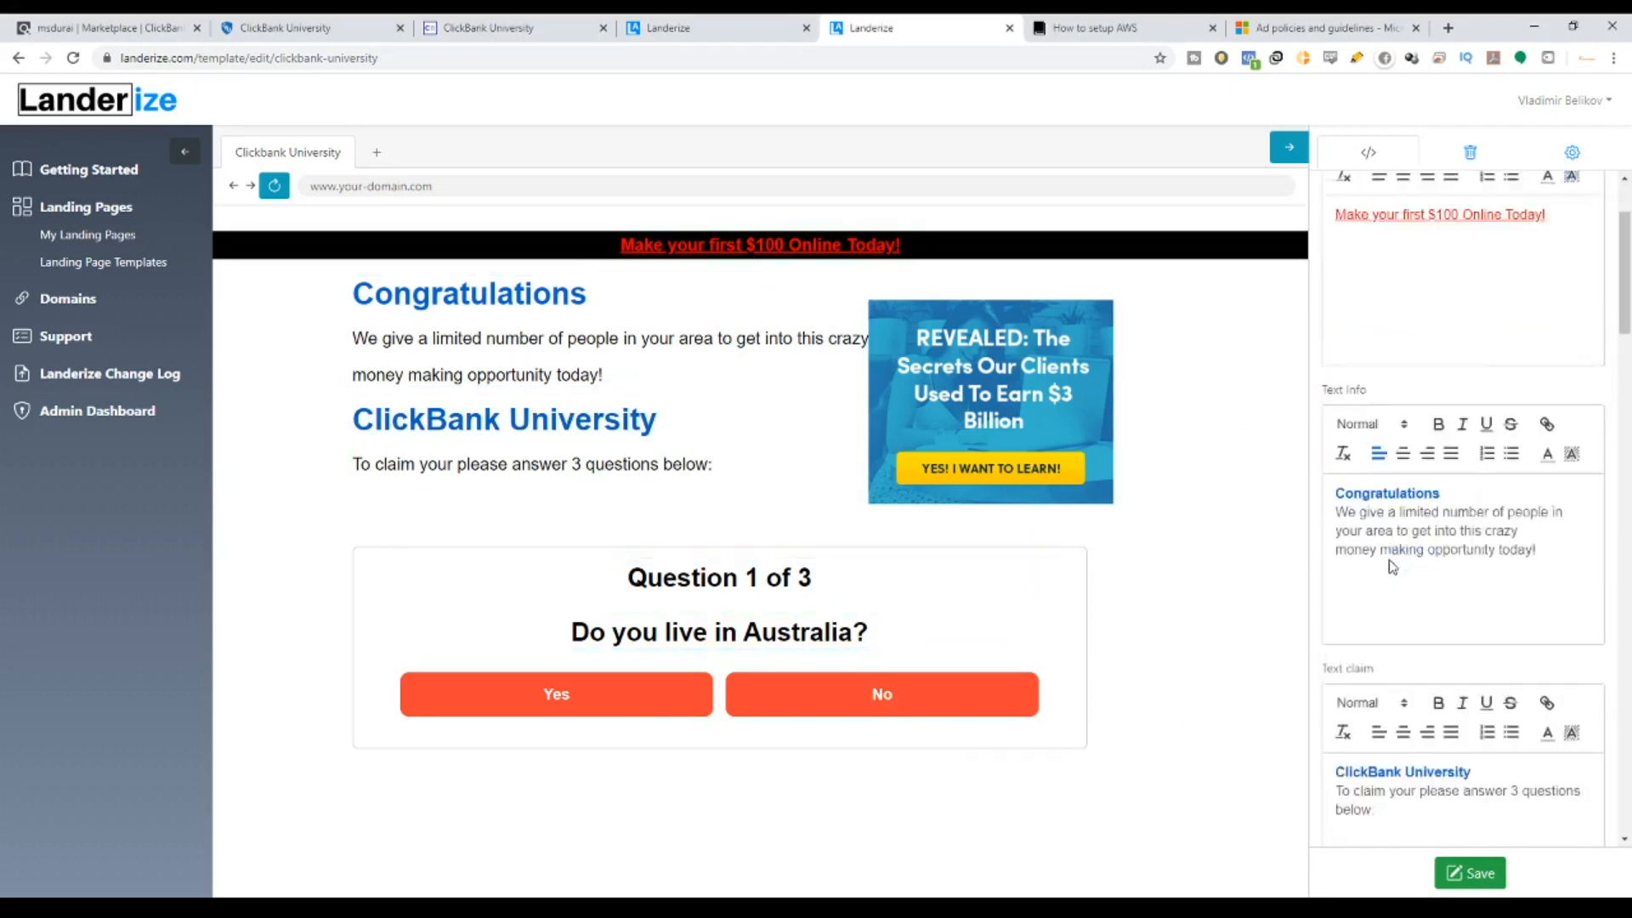
{"action": "scroll", "coordinate": [1404, 530], "scroll_direction": "up", "scroll_amount": 2}
{"action": "scroll", "coordinate": [1404, 531], "scroll_direction": "down", "scroll_amount": 10}
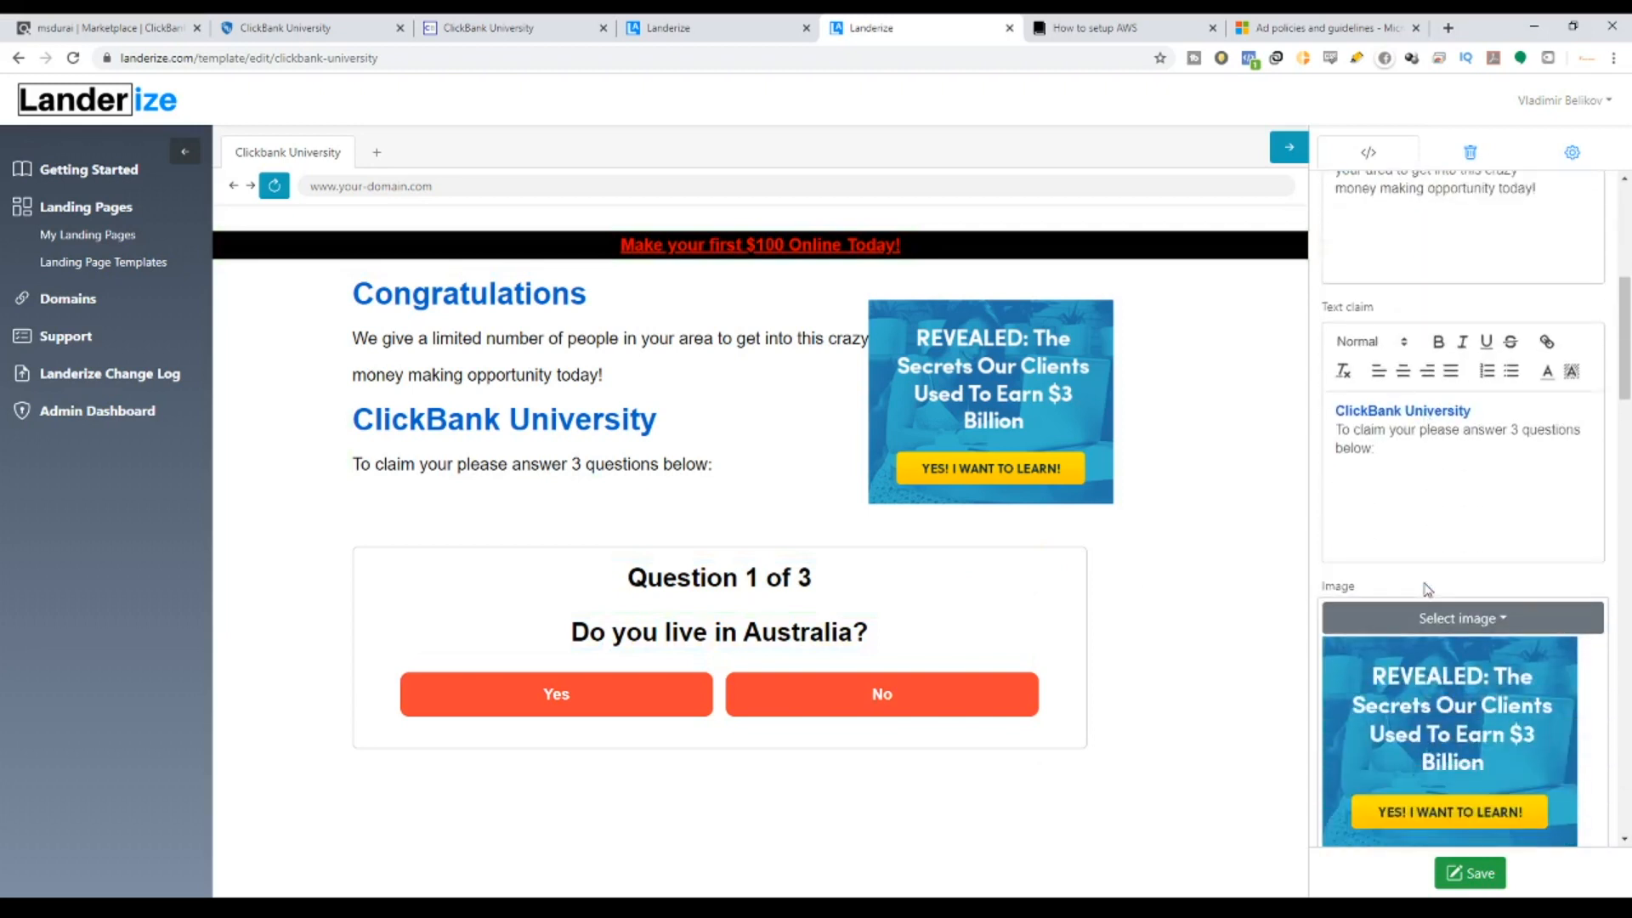
{"action": "scroll", "coordinate": [1426, 586], "scroll_direction": "down", "scroll_amount": 15}
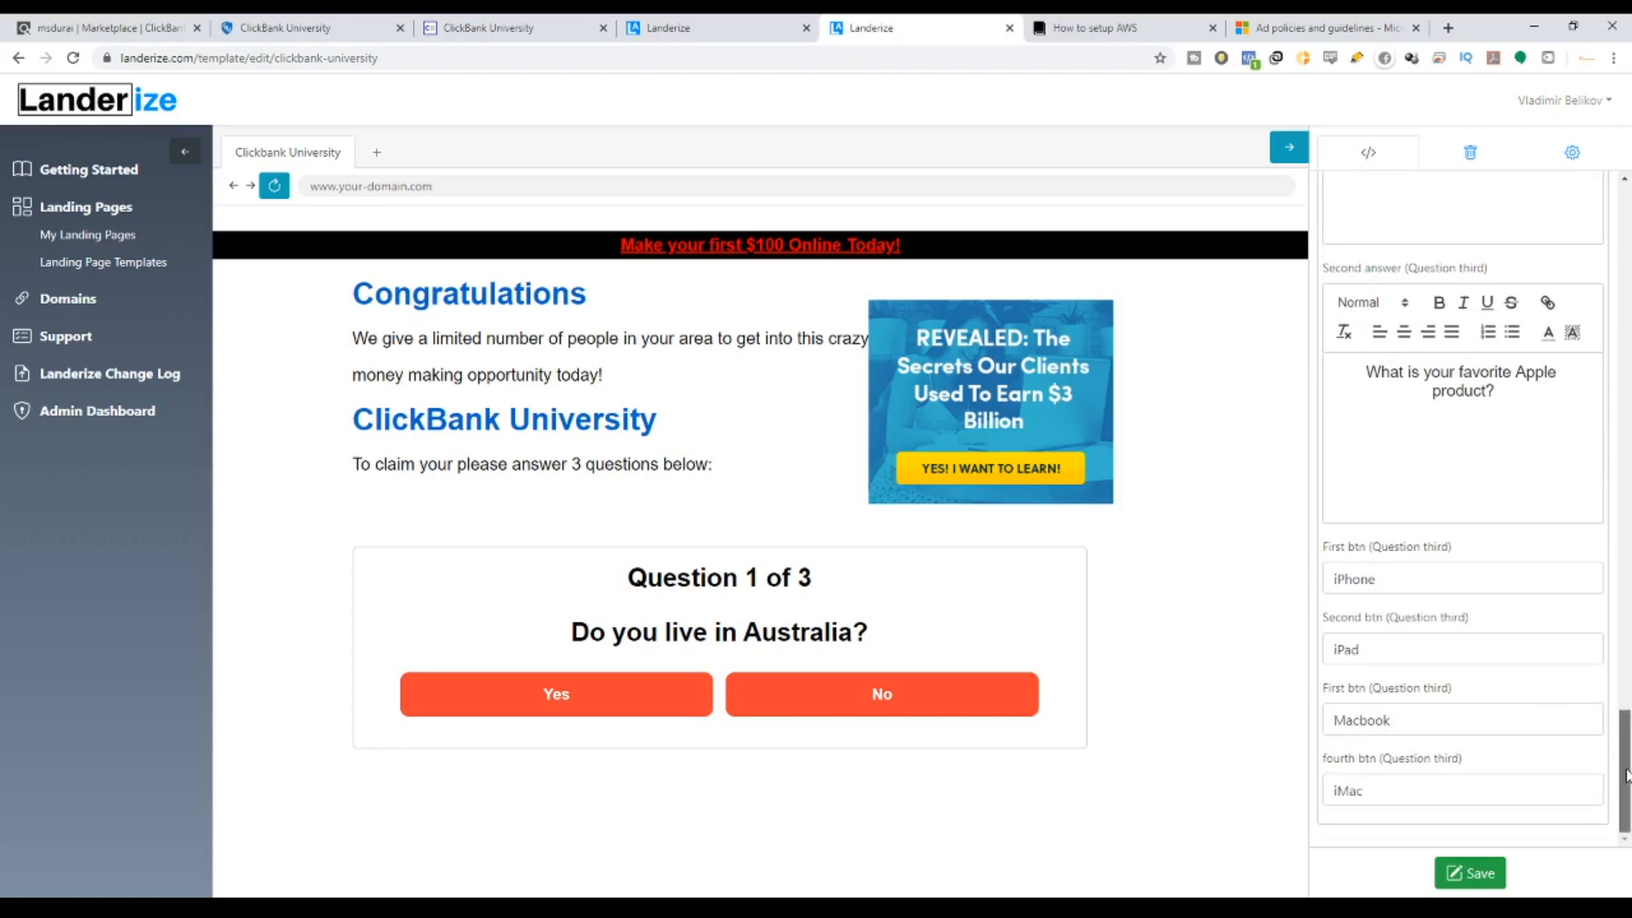
{"action": "left_click_drag", "start_coordinate": [1623, 777], "coordinate": [1618, 486]}
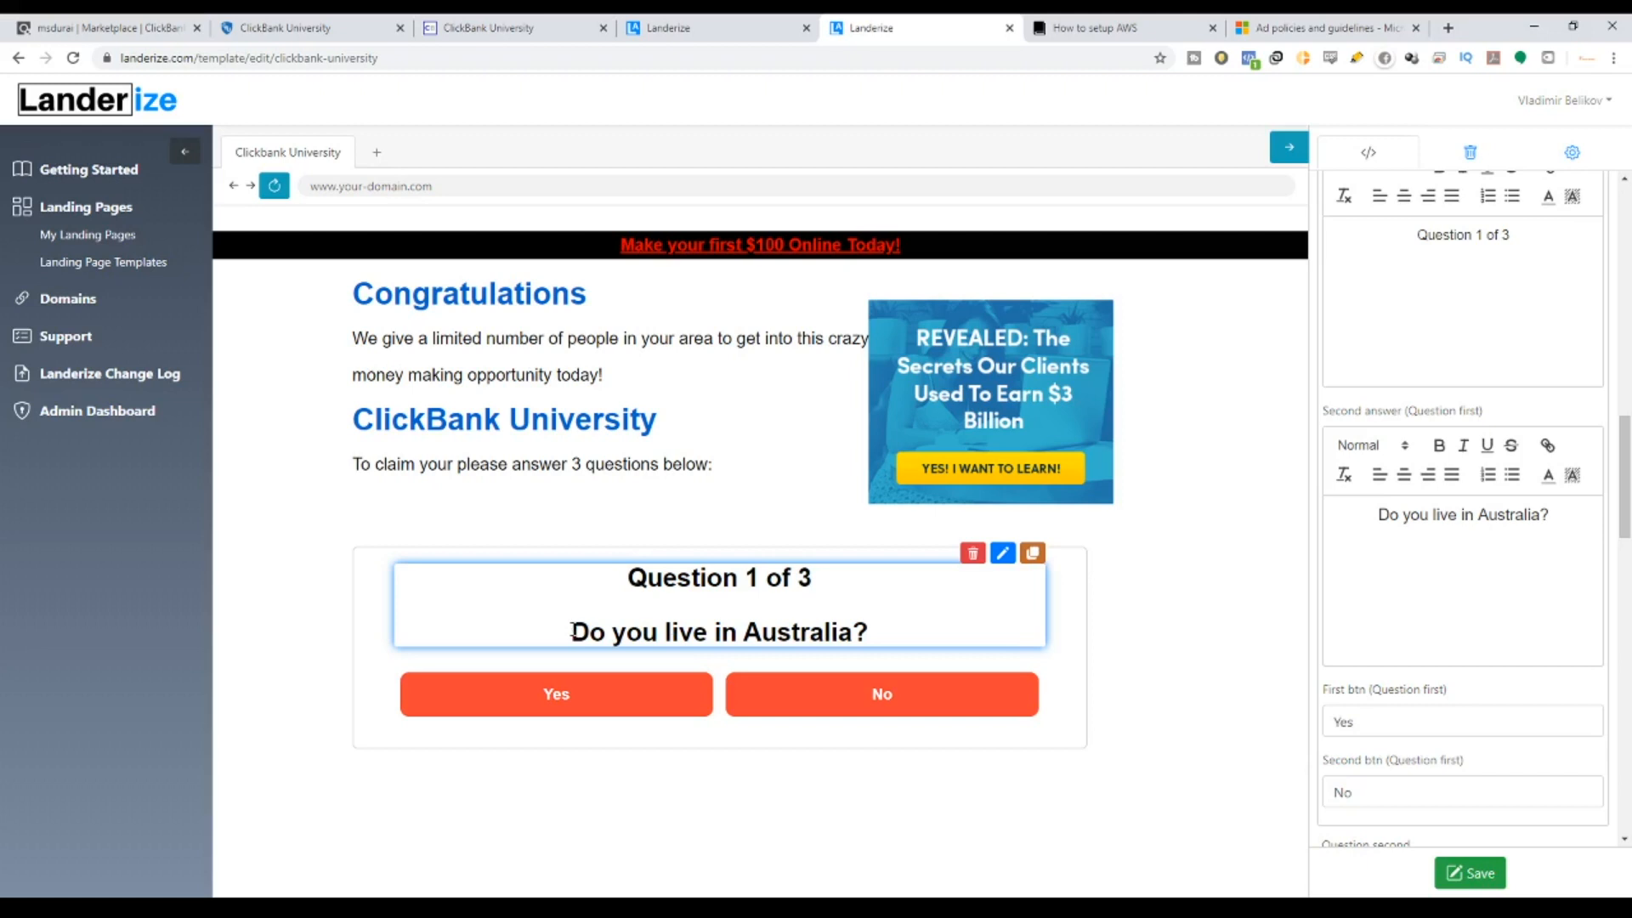
{"action": "left_click", "coordinate": [1343, 27]}
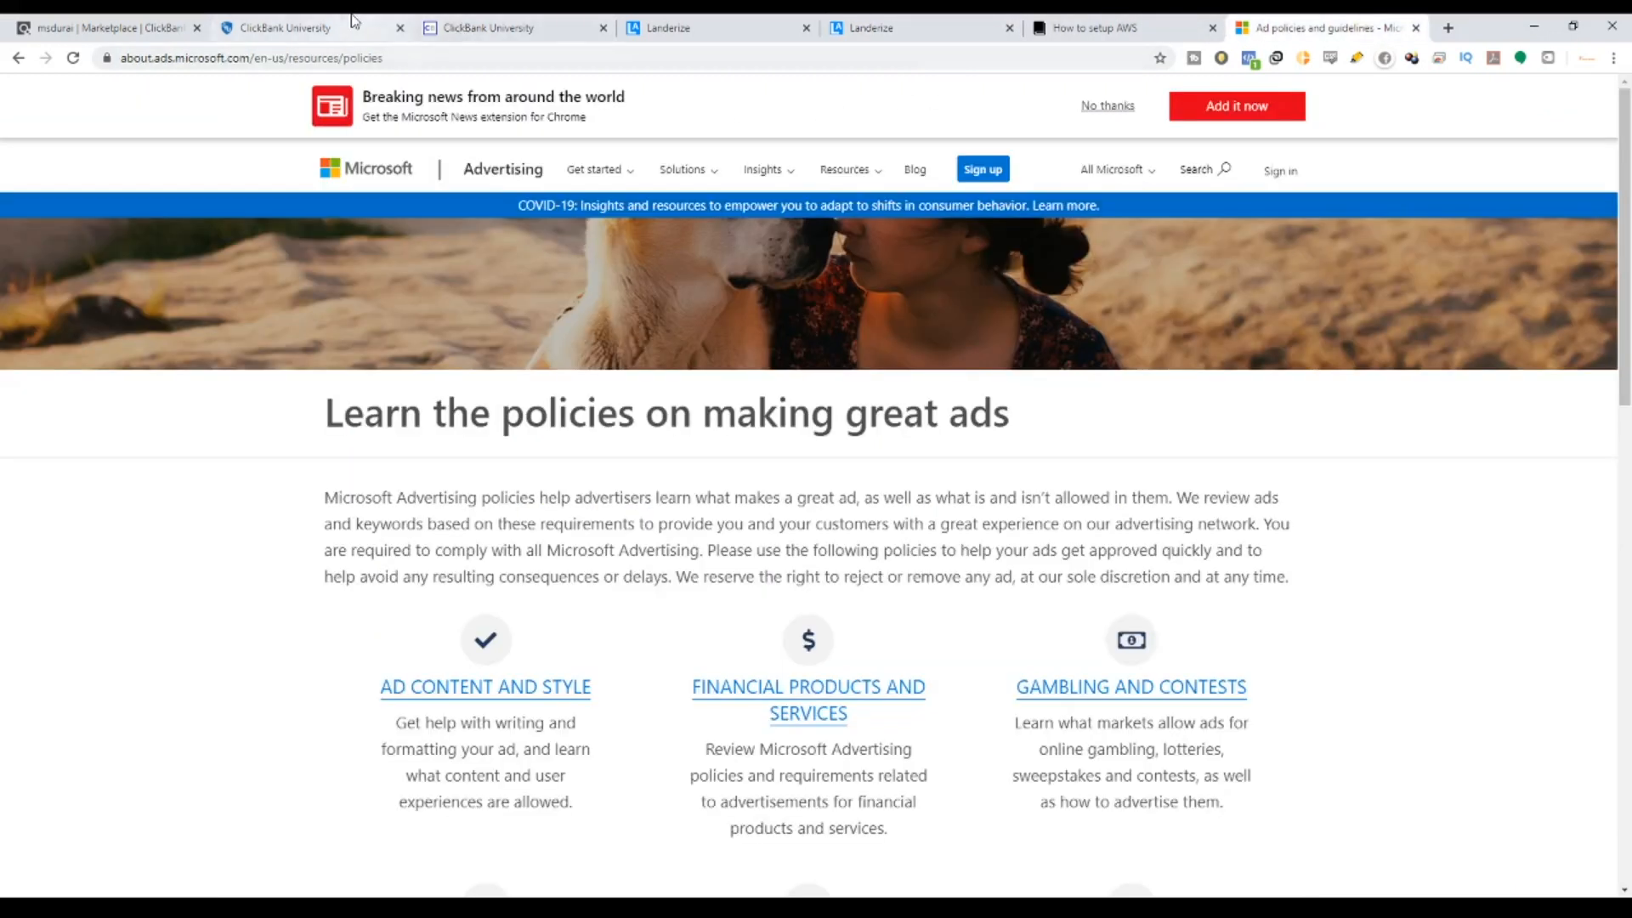
Return to the Landerize editor showing the ClickBank University quiz page.
{"action": "left_click", "coordinate": [875, 28]}
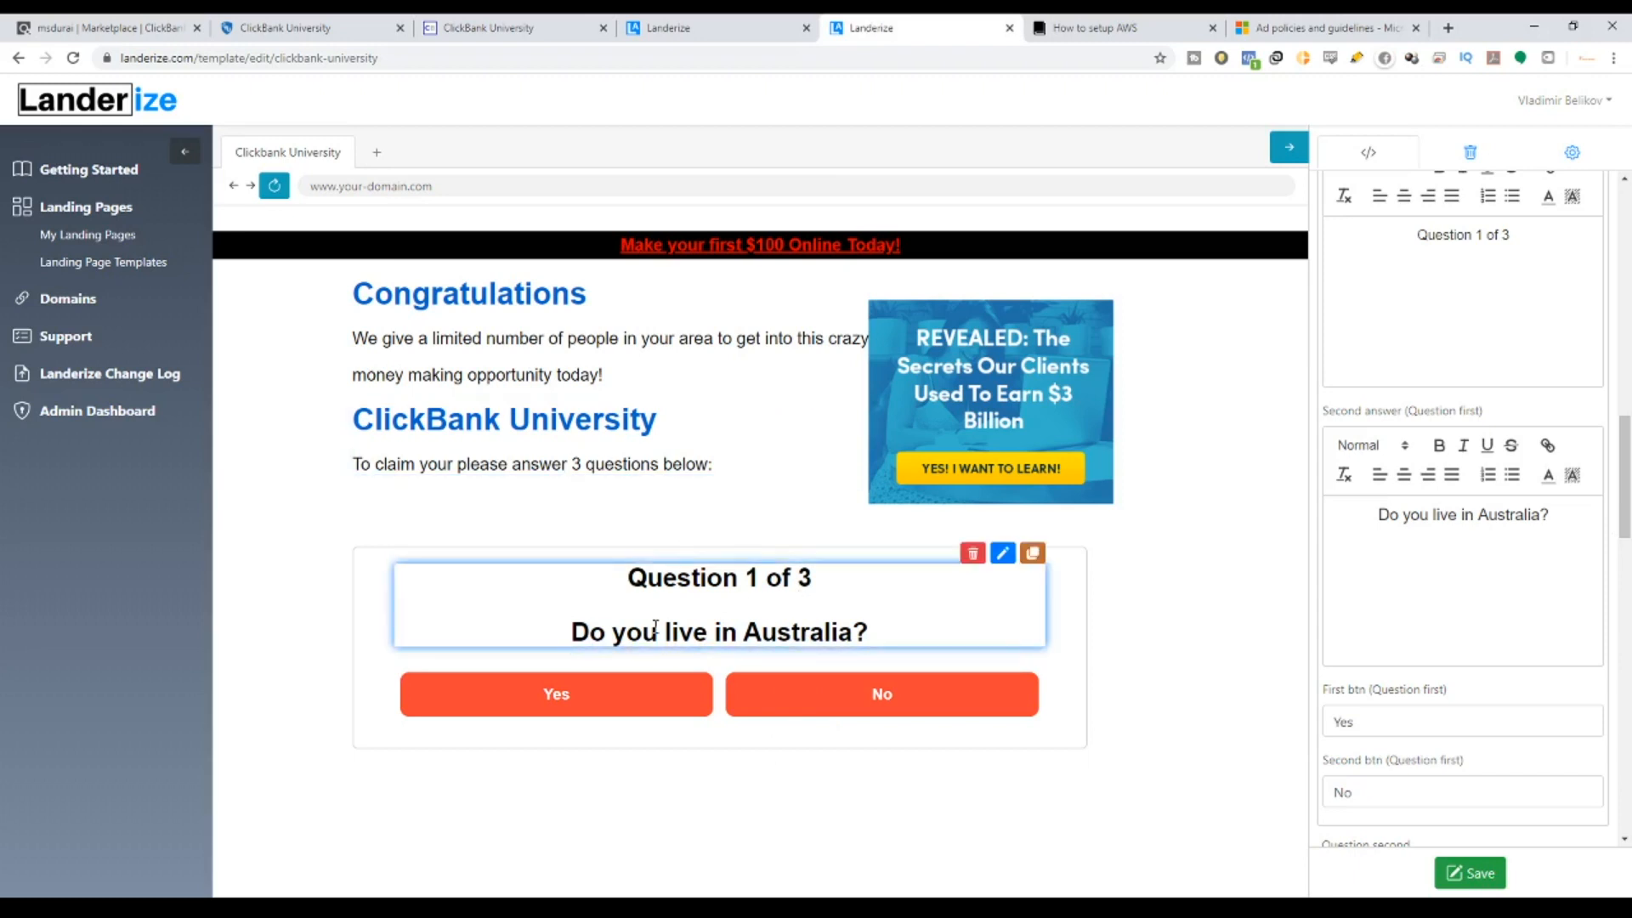
Change the first question's wording from Australia to 'Do you live in Malaysia?'.
{"action": "left_click_drag", "start_coordinate": [627, 578], "coordinate": [870, 636]}
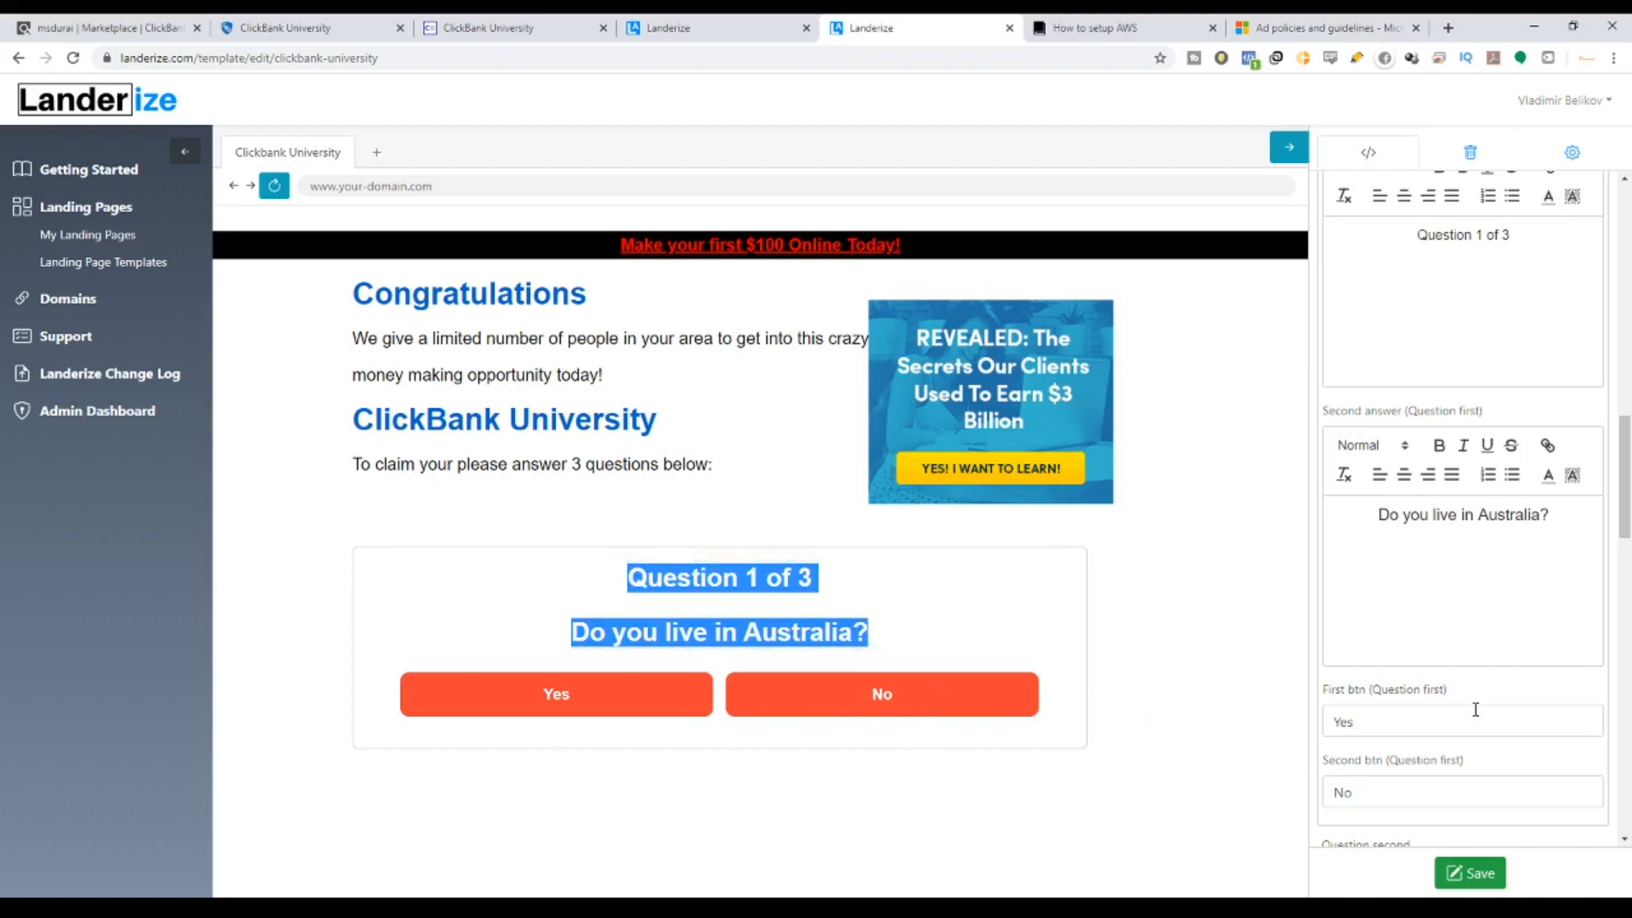
{"action": "scroll", "coordinate": [1476, 708], "scroll_direction": "down", "scroll_amount": 1}
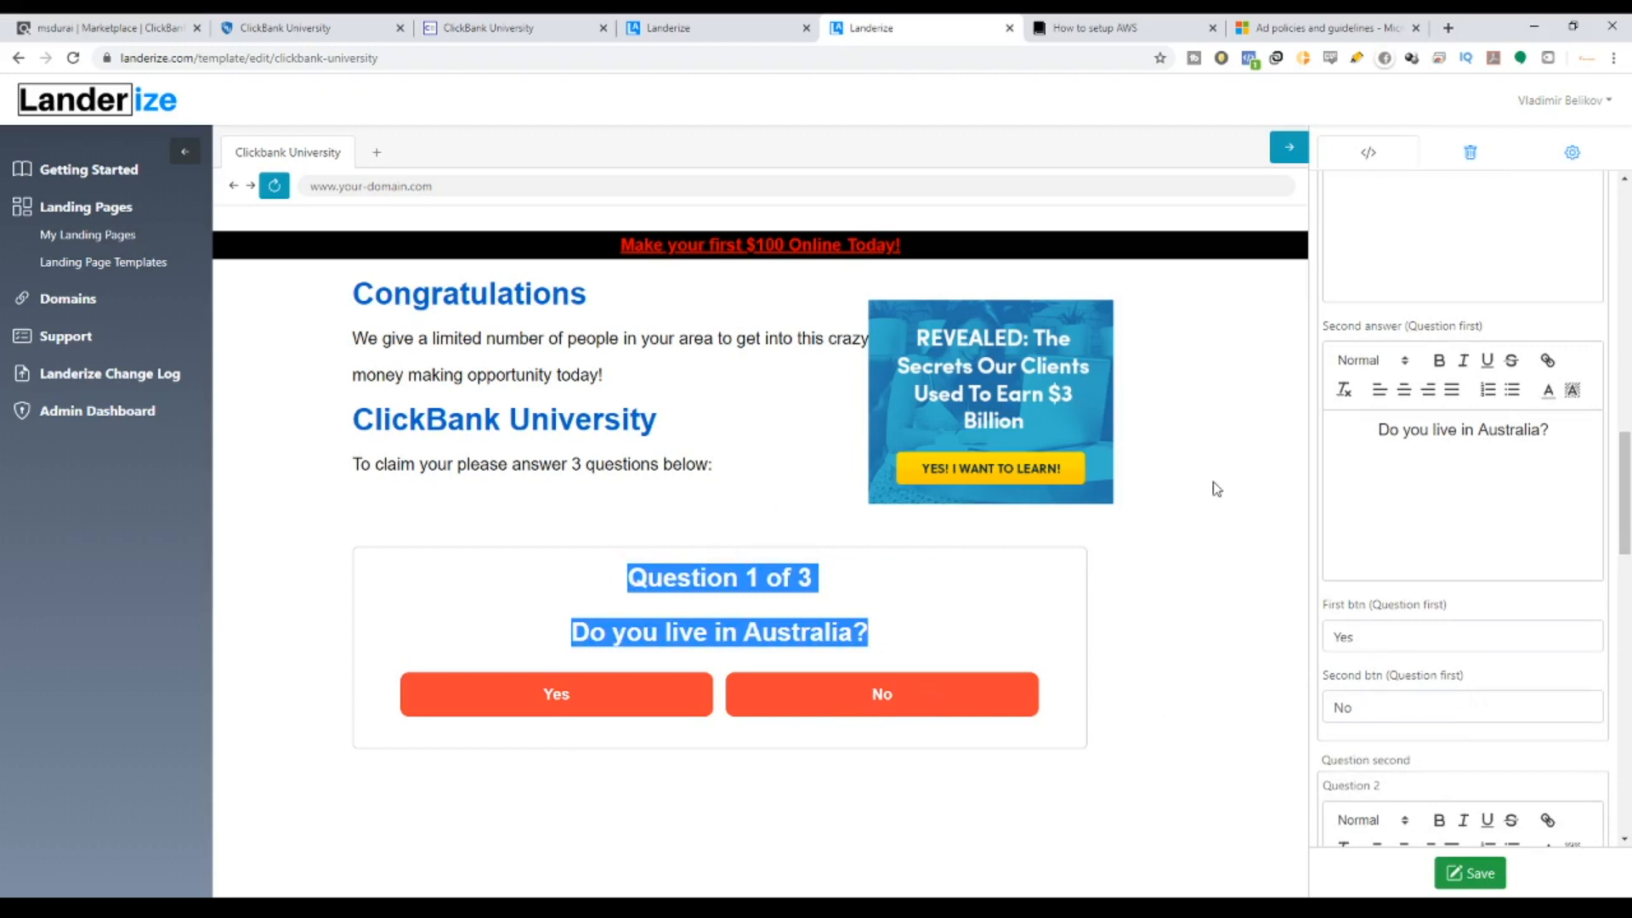
{"action": "left_click", "coordinate": [824, 595]}
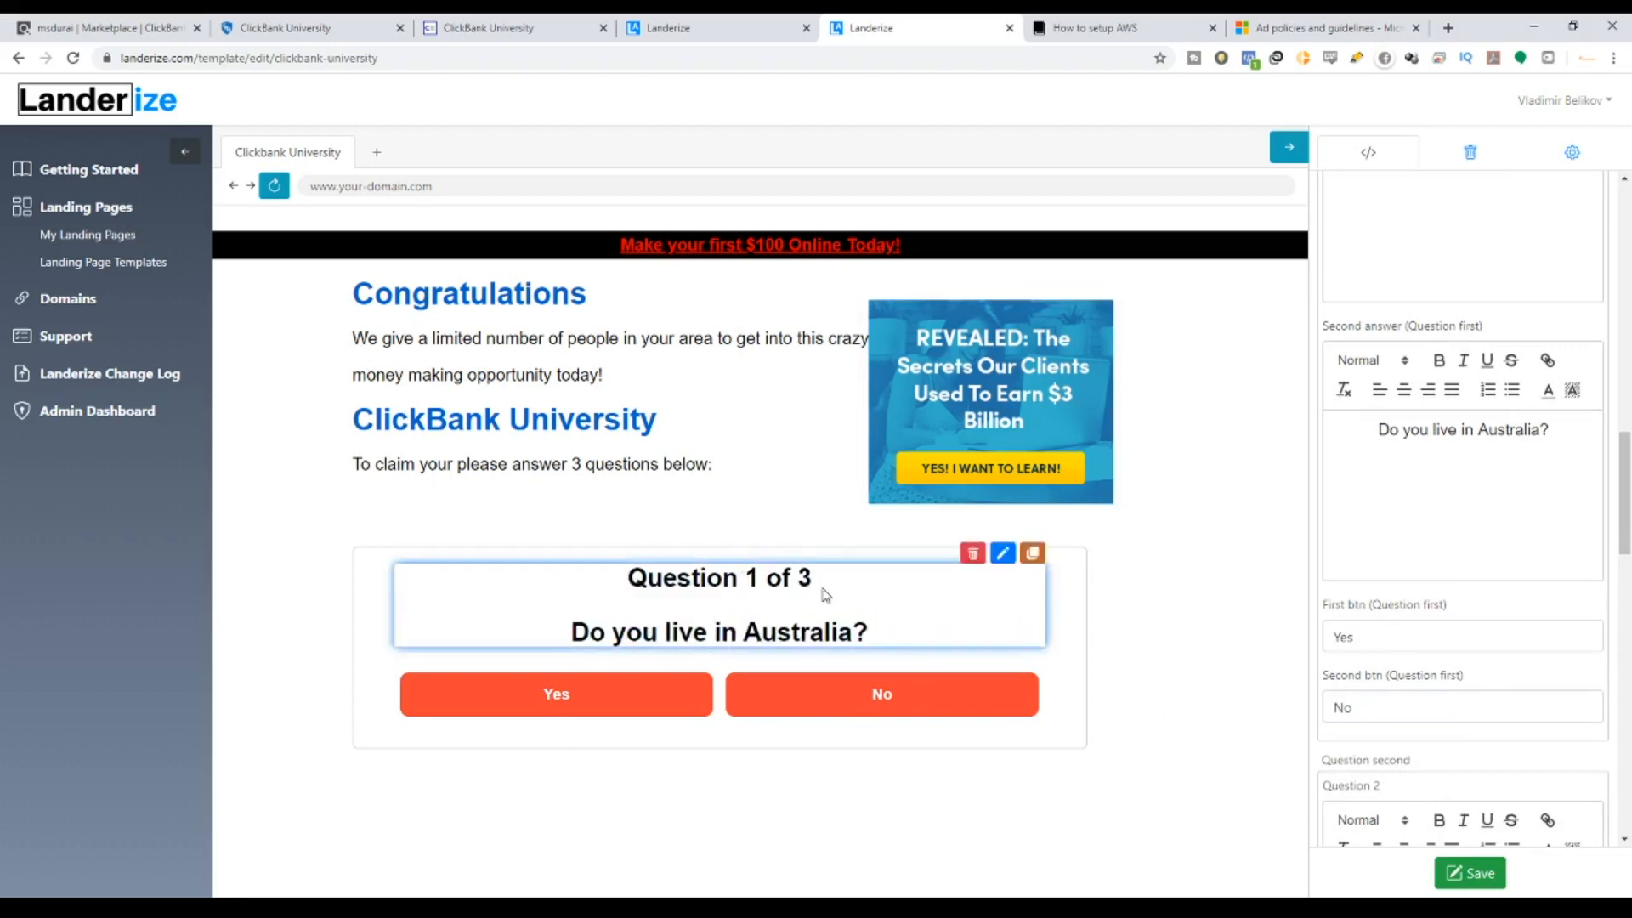
{"action": "double_click", "coordinate": [1522, 430]}
{"action": "type", "text": "Mal"}
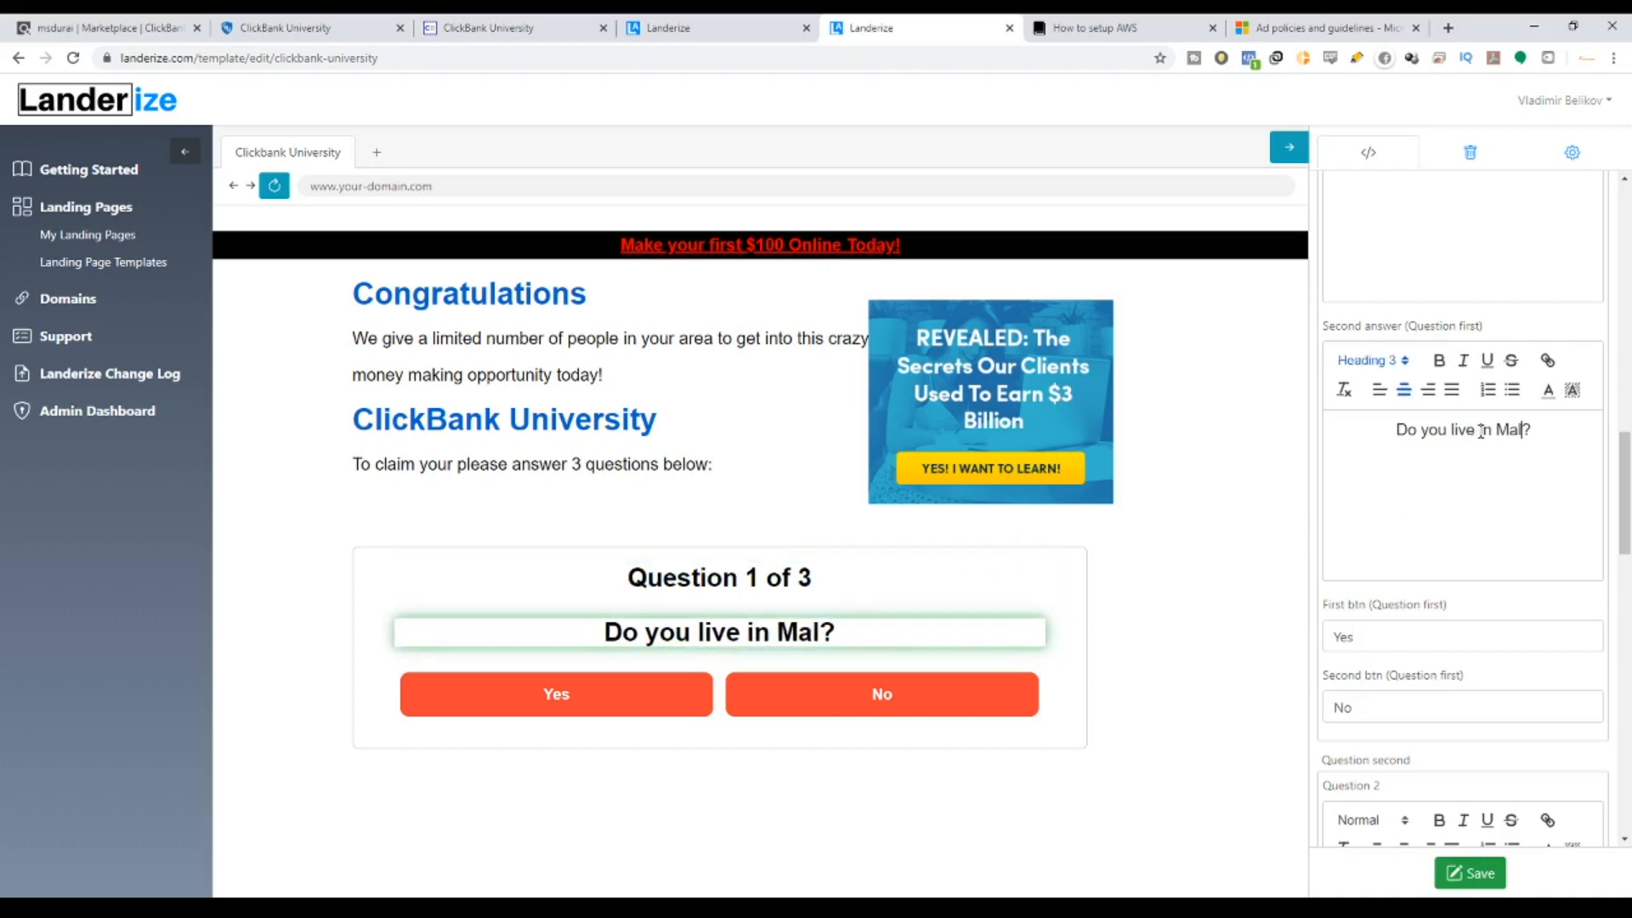
{"action": "type", "text": "aysia"}
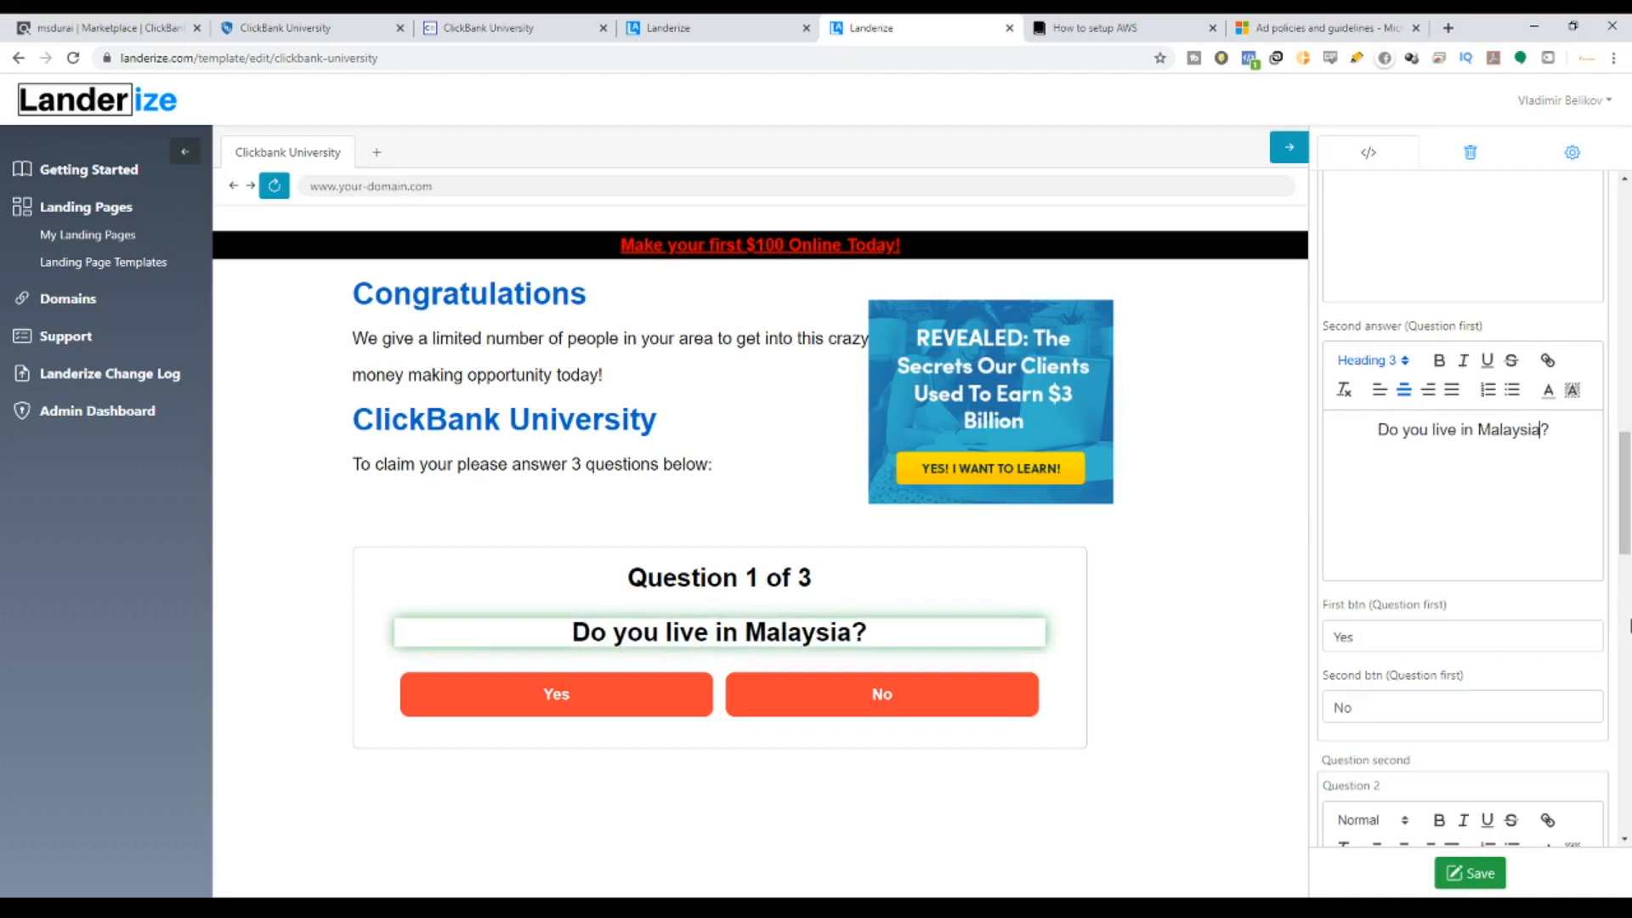
{"action": "left_click", "coordinate": [1468, 641]}
Answer Yes in the preview to reach question 2 and select its wording.
{"action": "left_click", "coordinate": [1456, 718]}
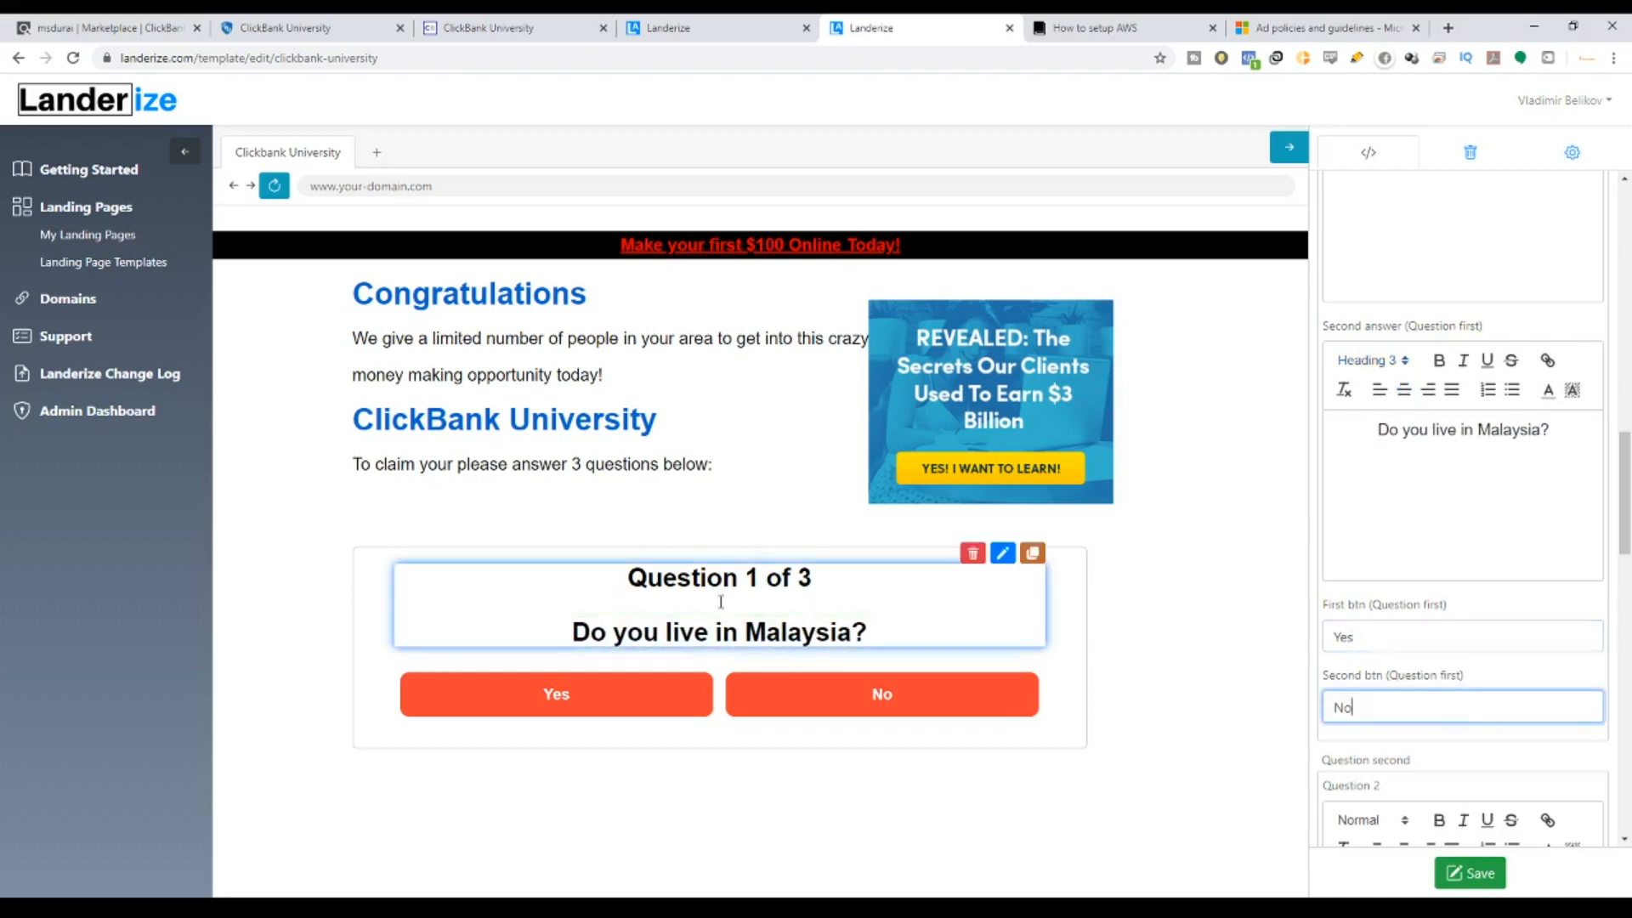
{"action": "left_click", "coordinate": [583, 707]}
{"action": "scroll", "coordinate": [1525, 613], "scroll_direction": "down", "scroll_amount": 4}
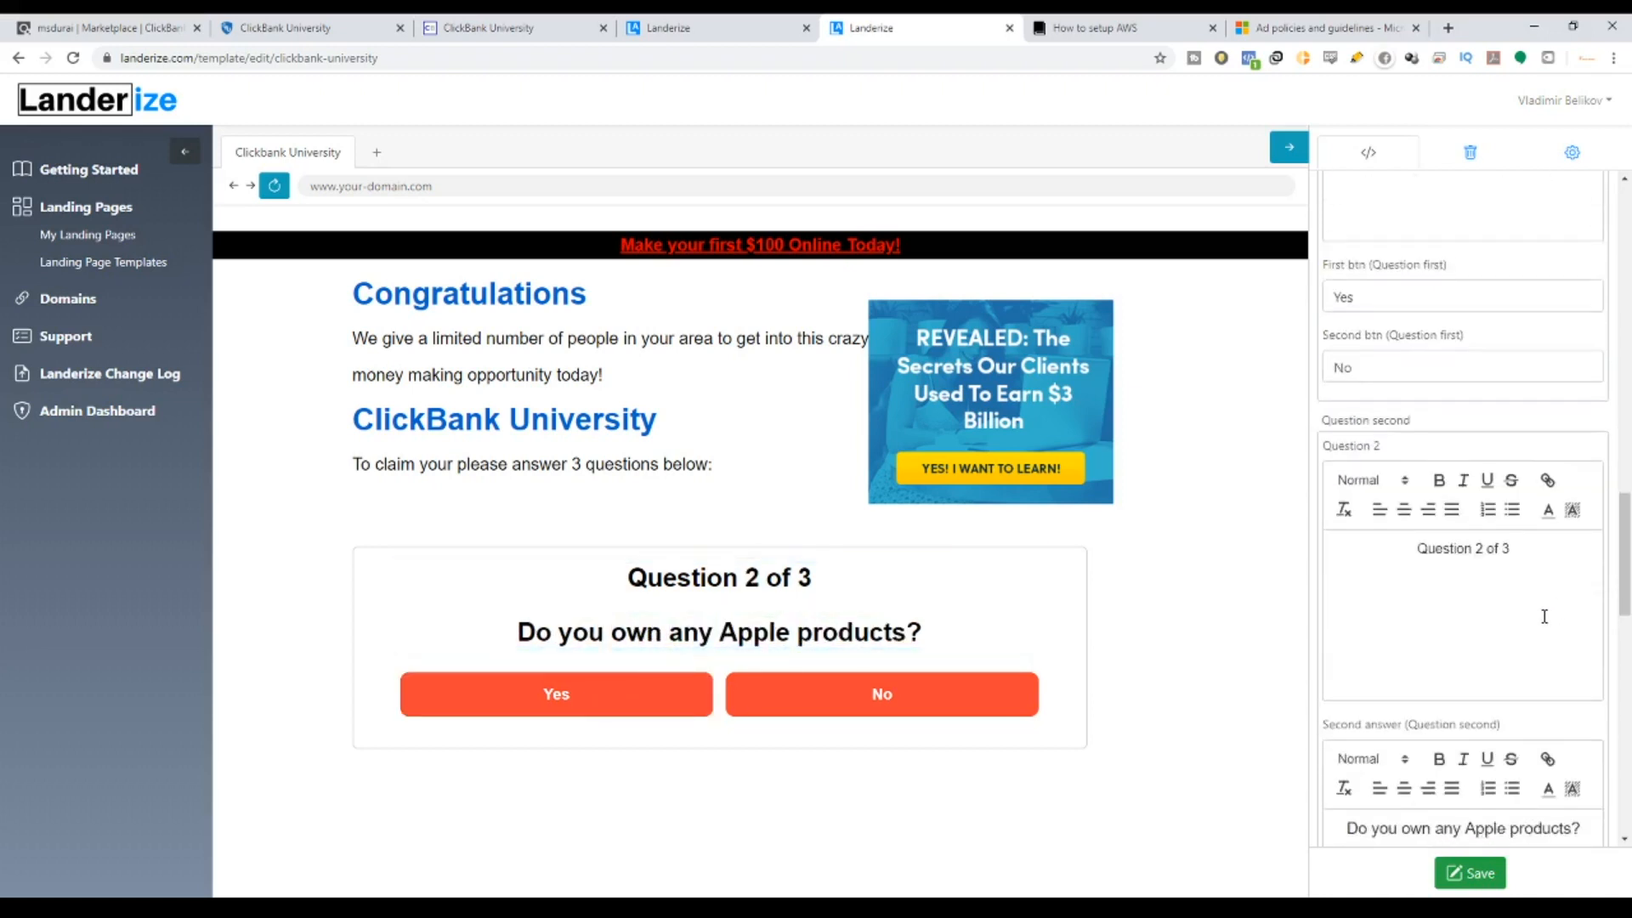
{"action": "scroll", "coordinate": [1524, 613], "scroll_direction": "down", "scroll_amount": 4}
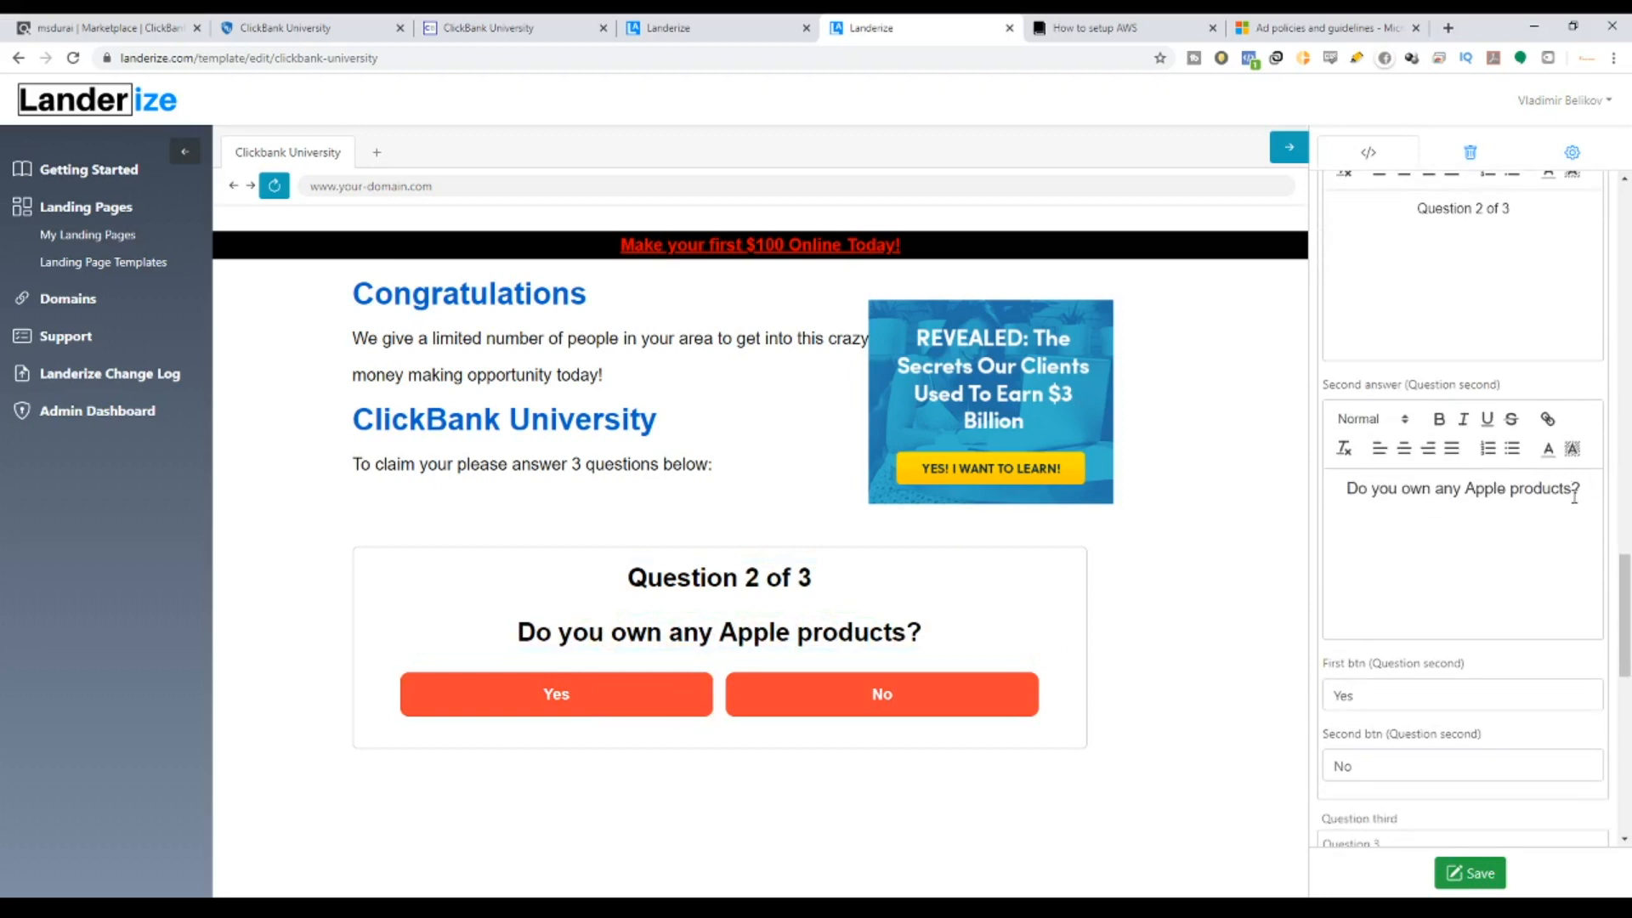
{"action": "left_click_drag", "start_coordinate": [1572, 488], "coordinate": [1414, 483]}
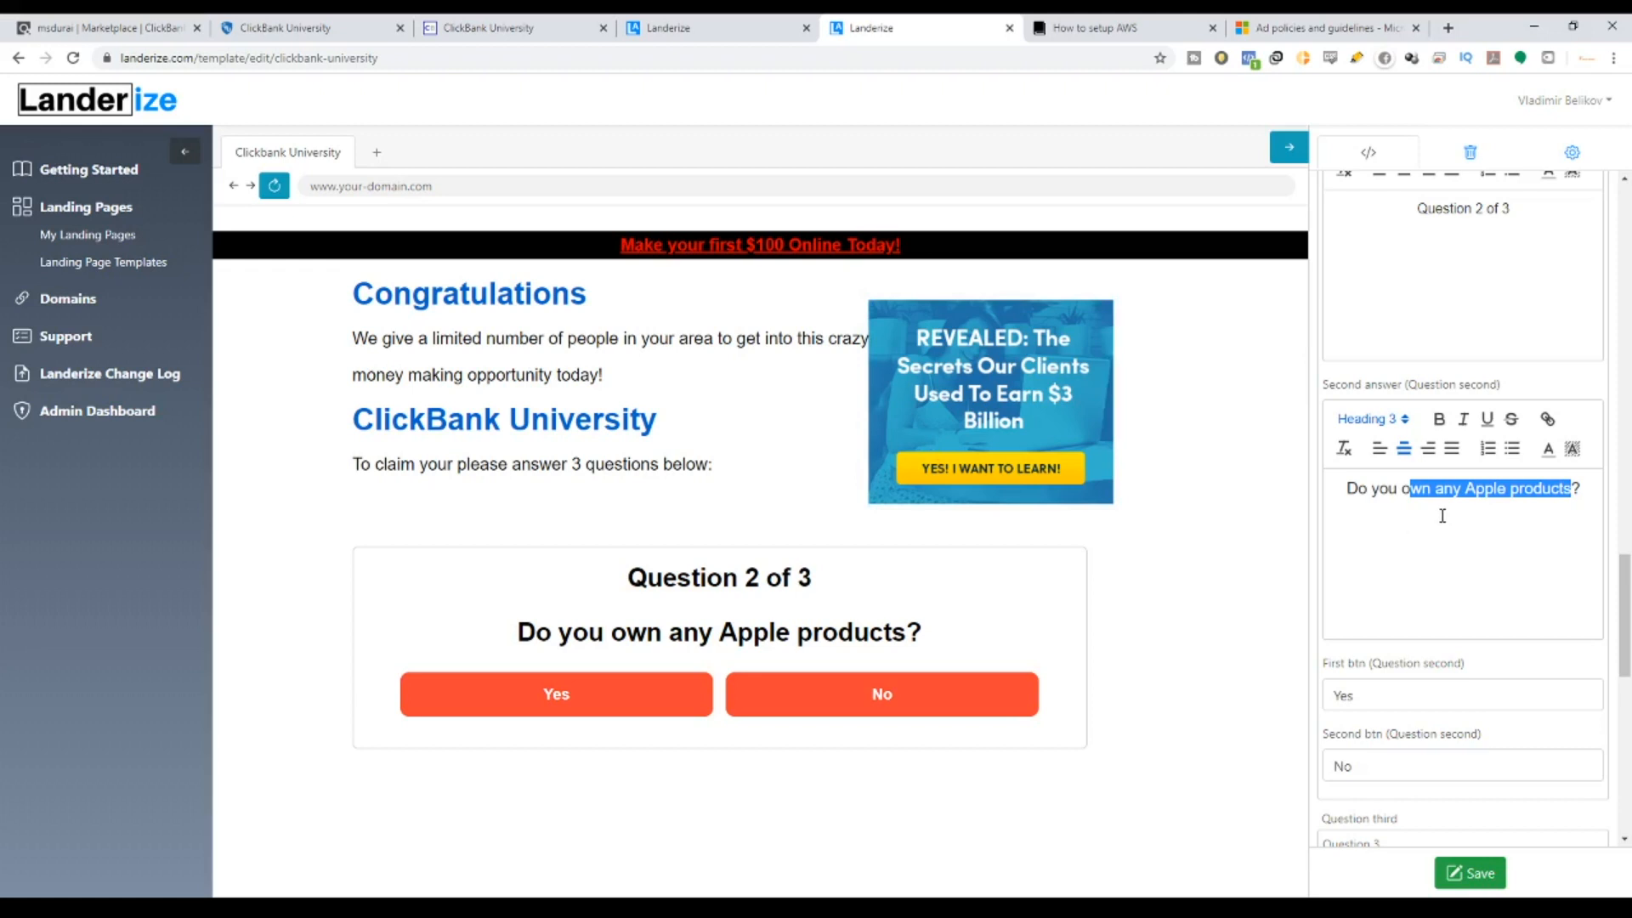
Replace 'own any Apple products' with 'currently earn money online' in question 2.
{"action": "key", "text": "BackSpace"}
{"action": "key", "text": "BackSpace"}
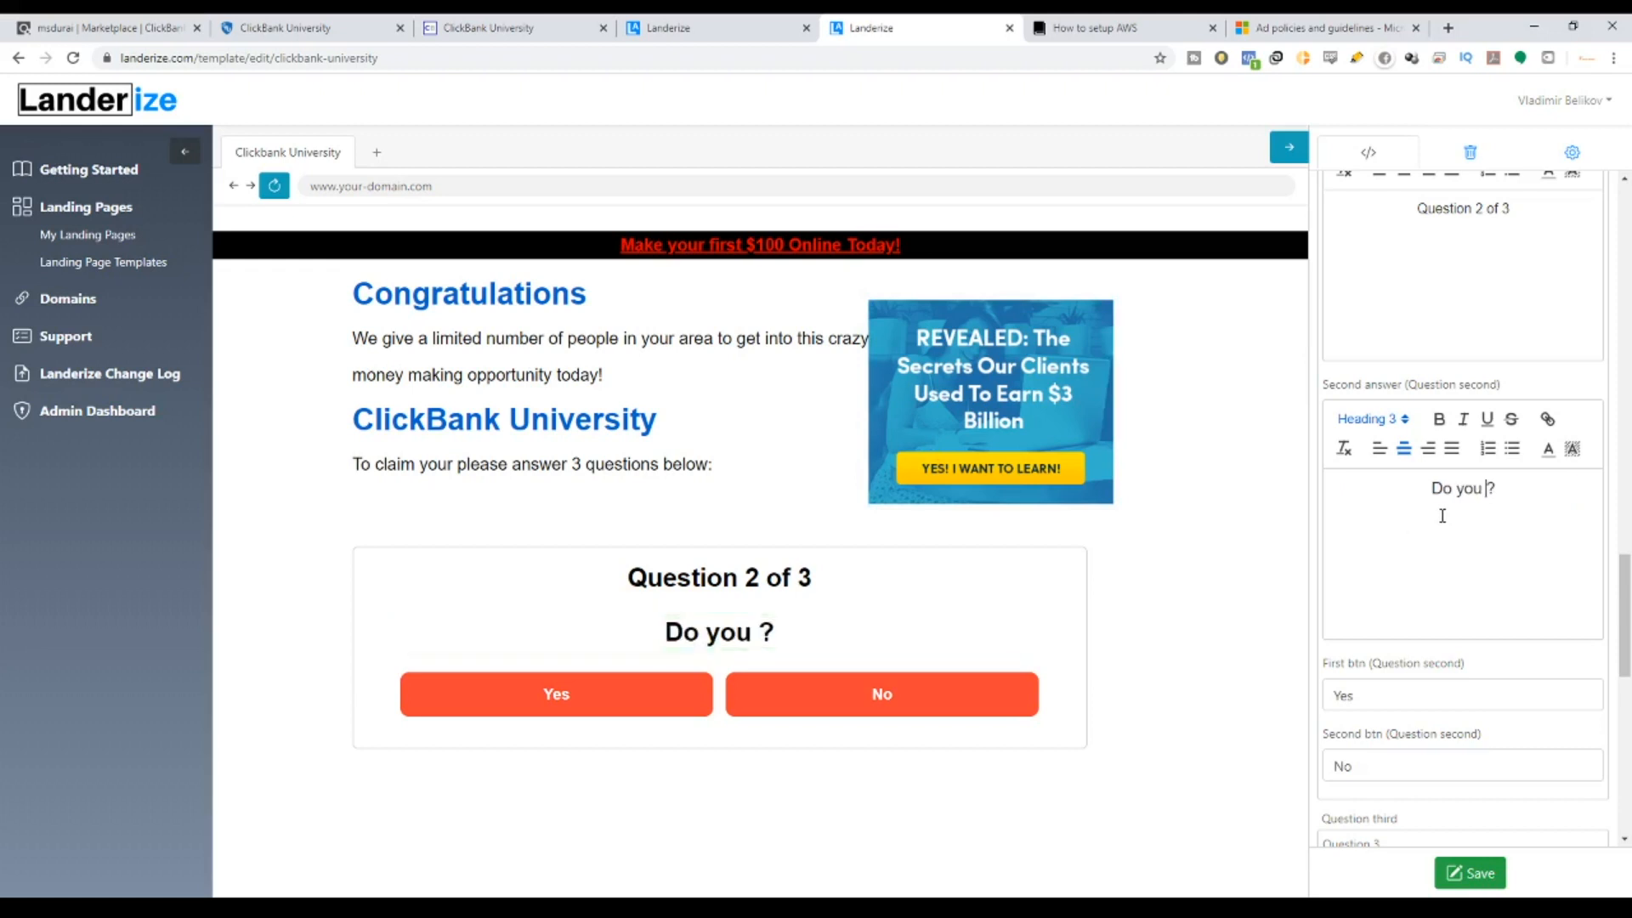
{"action": "type", "text": "currently "}
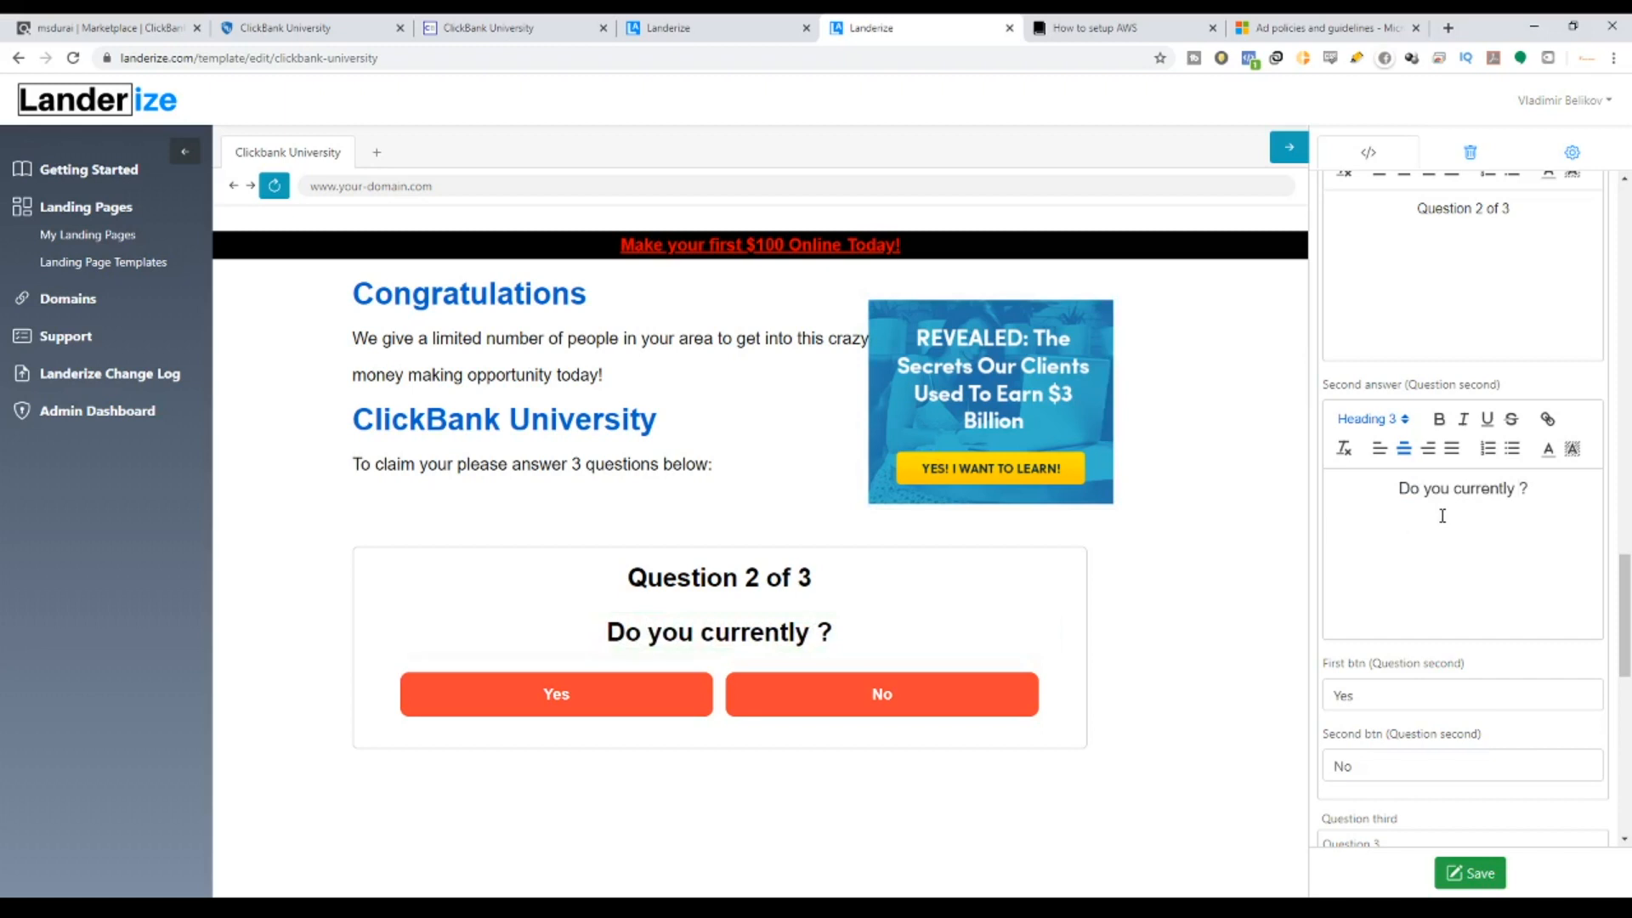
{"action": "type", "text": "earn money on"}
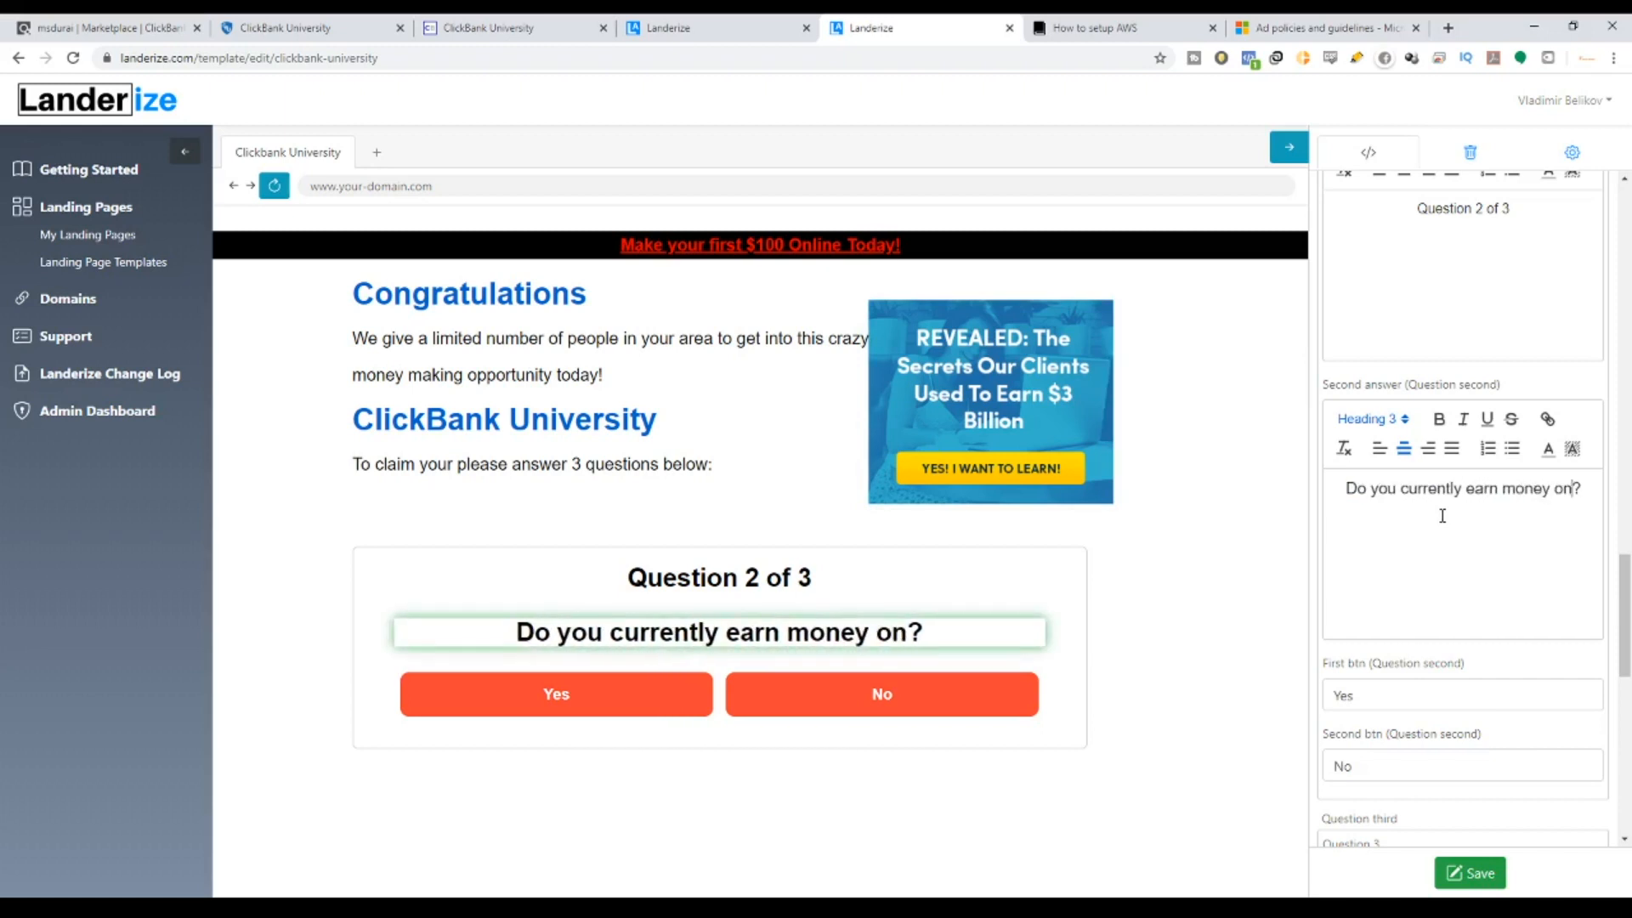
{"action": "type", "text": "line"}
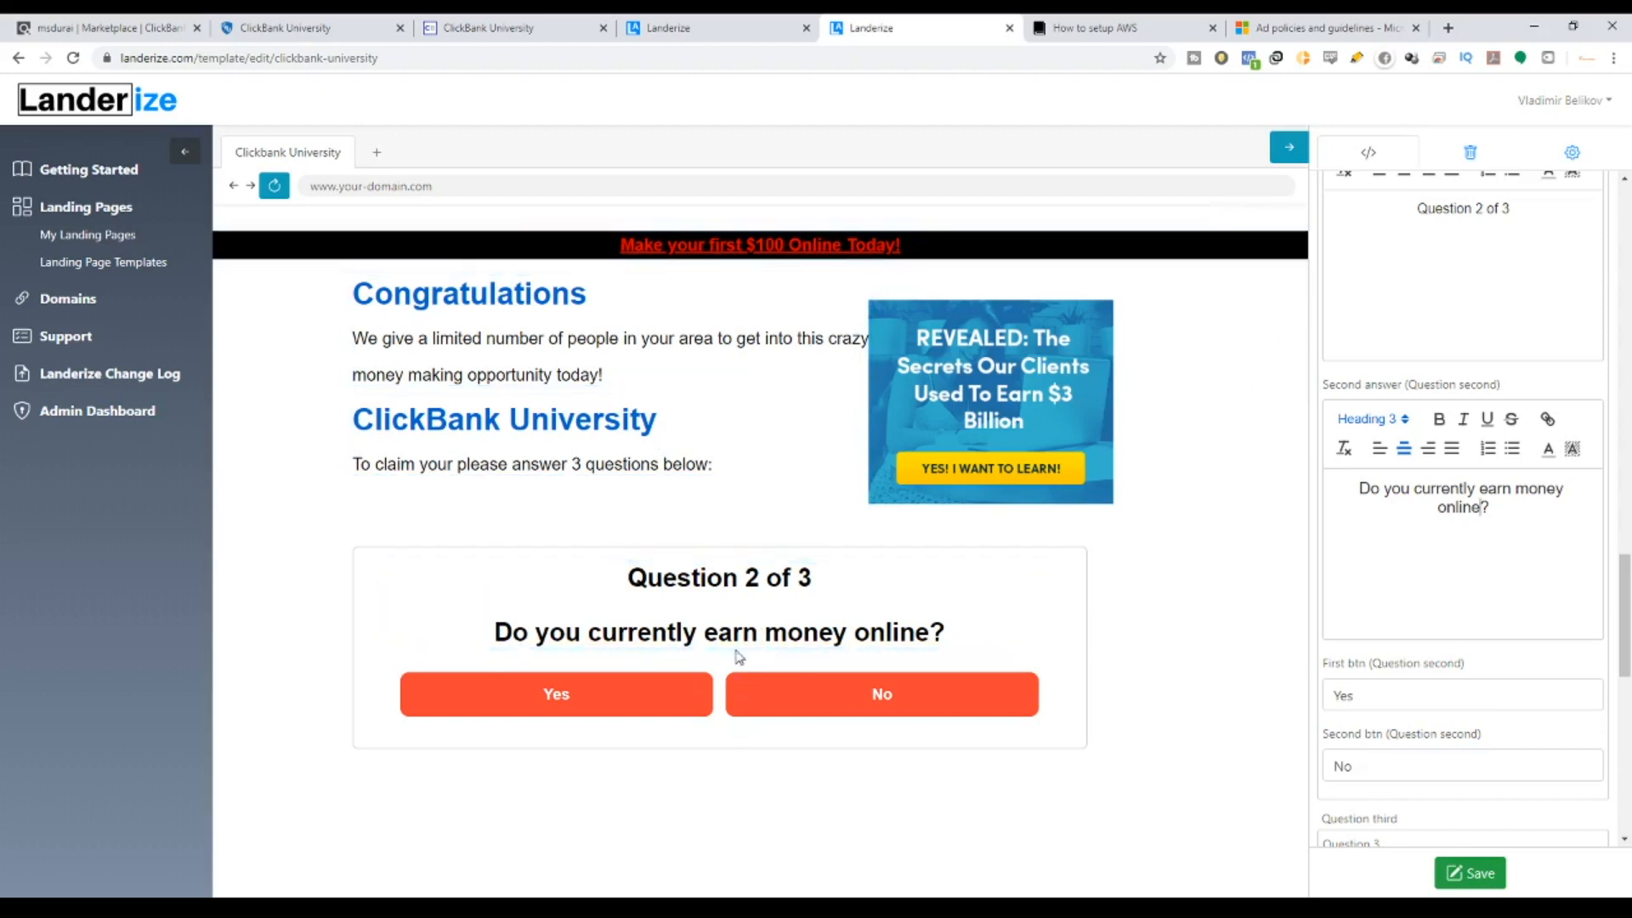
{"action": "scroll", "coordinate": [1403, 621], "scroll_direction": "down", "scroll_amount": 4}
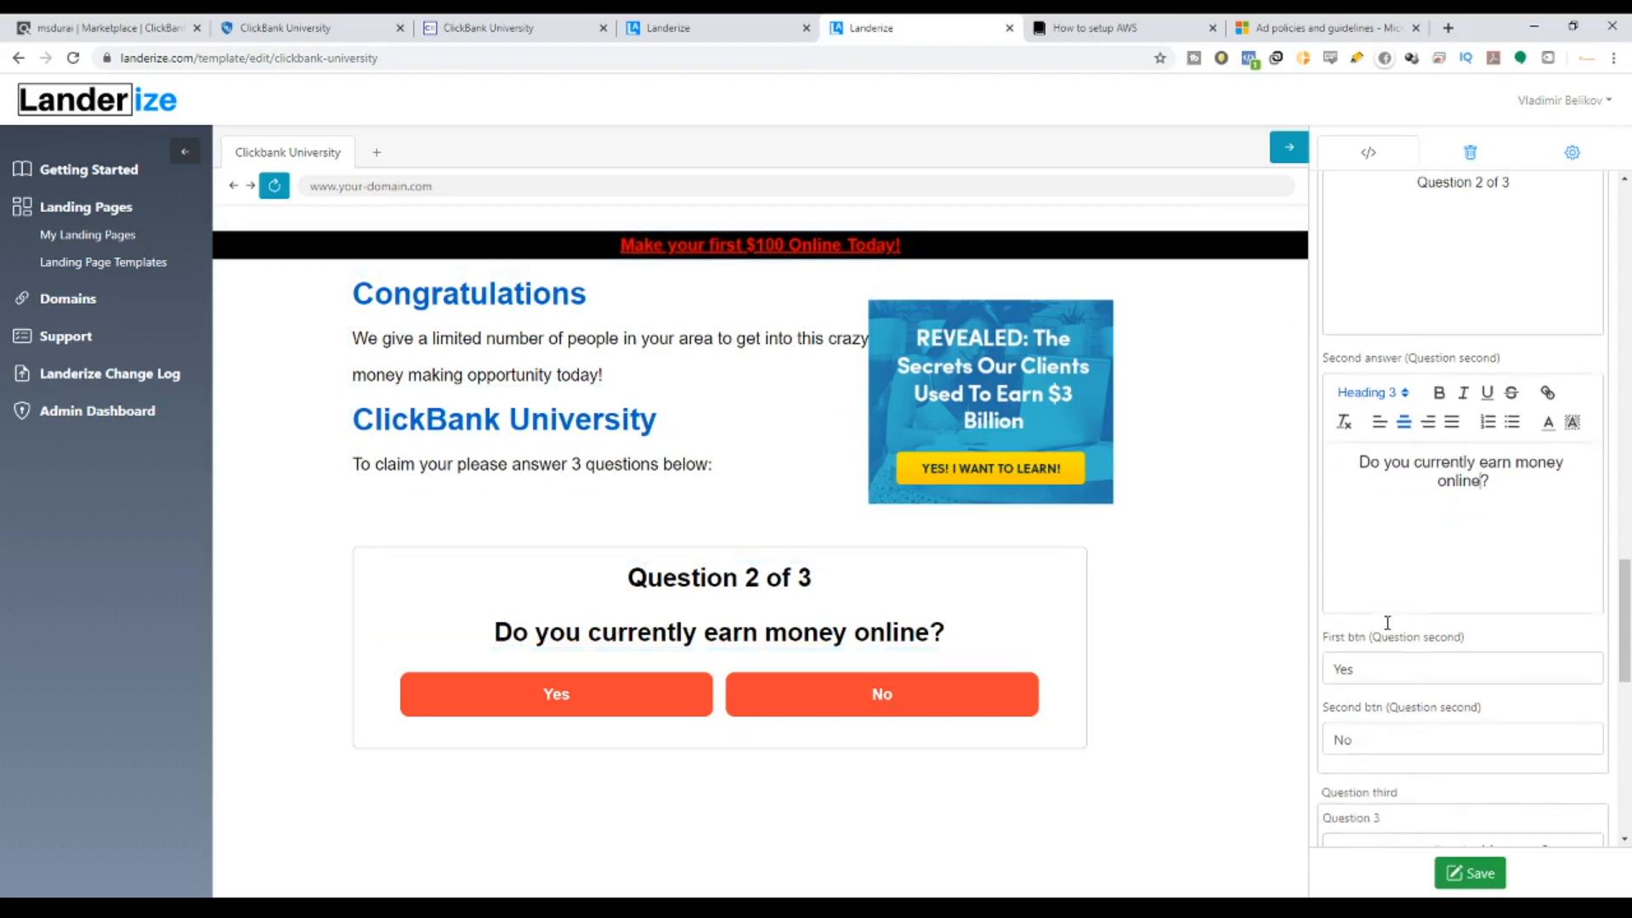
{"action": "scroll", "coordinate": [1414, 618], "scroll_direction": "down", "scroll_amount": 4}
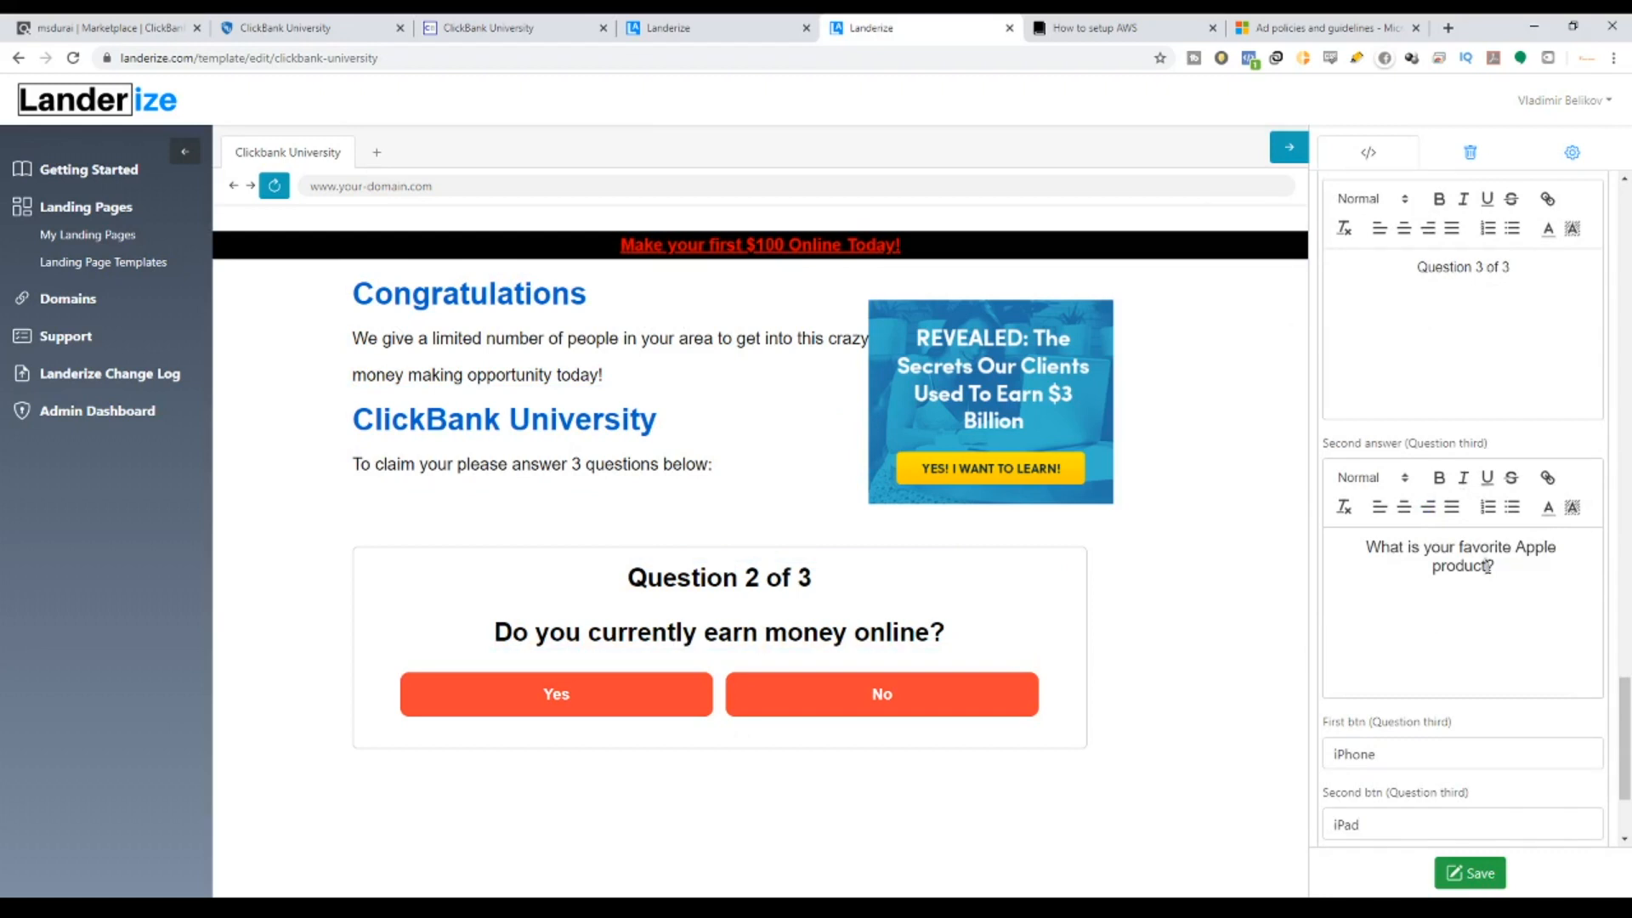
Delete the third question's old wording and begin it with 'Would you like'.
{"action": "left_click_drag", "start_coordinate": [1486, 567], "coordinate": [1368, 541]}
{"action": "key", "text": "BackSpace"}
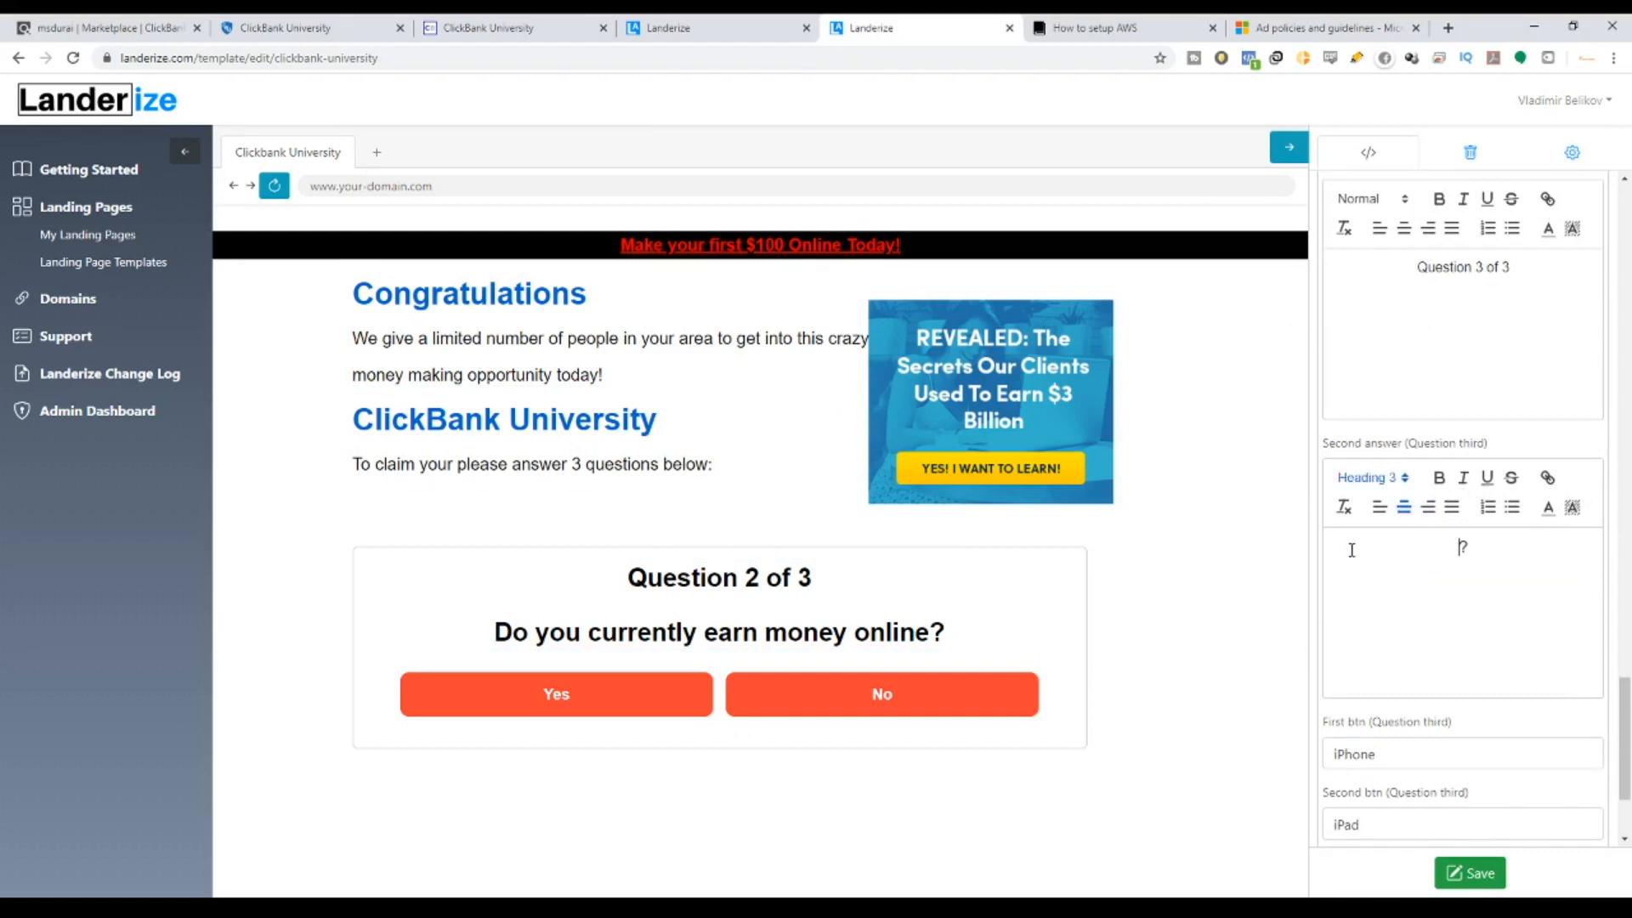
{"action": "type", "text": "What"}
{"action": "key", "text": "BackSpace"}
{"action": "key", "text": "BackSpace"}
{"action": "key", "text": "BackSpace"}
{"action": "type", "text": "ould you like"}
Advance the preview to question 3 and finish 'to make $100 per day starting right now'.
{"action": "left_click", "coordinate": [638, 712]}
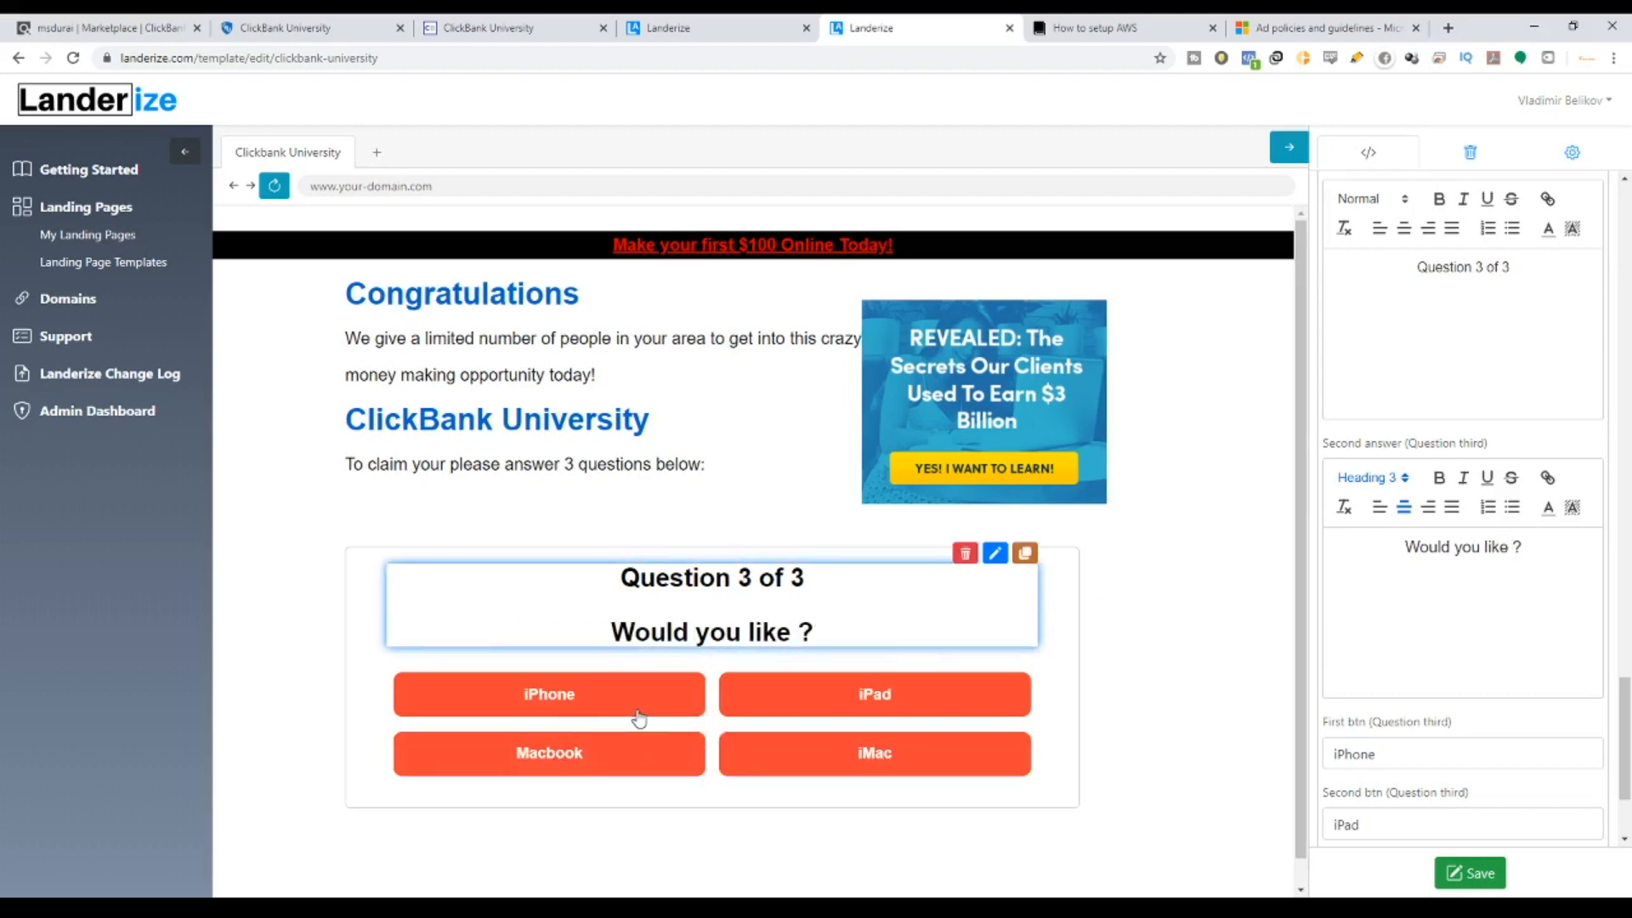
{"action": "scroll", "coordinate": [1571, 618], "scroll_direction": "down", "scroll_amount": 2}
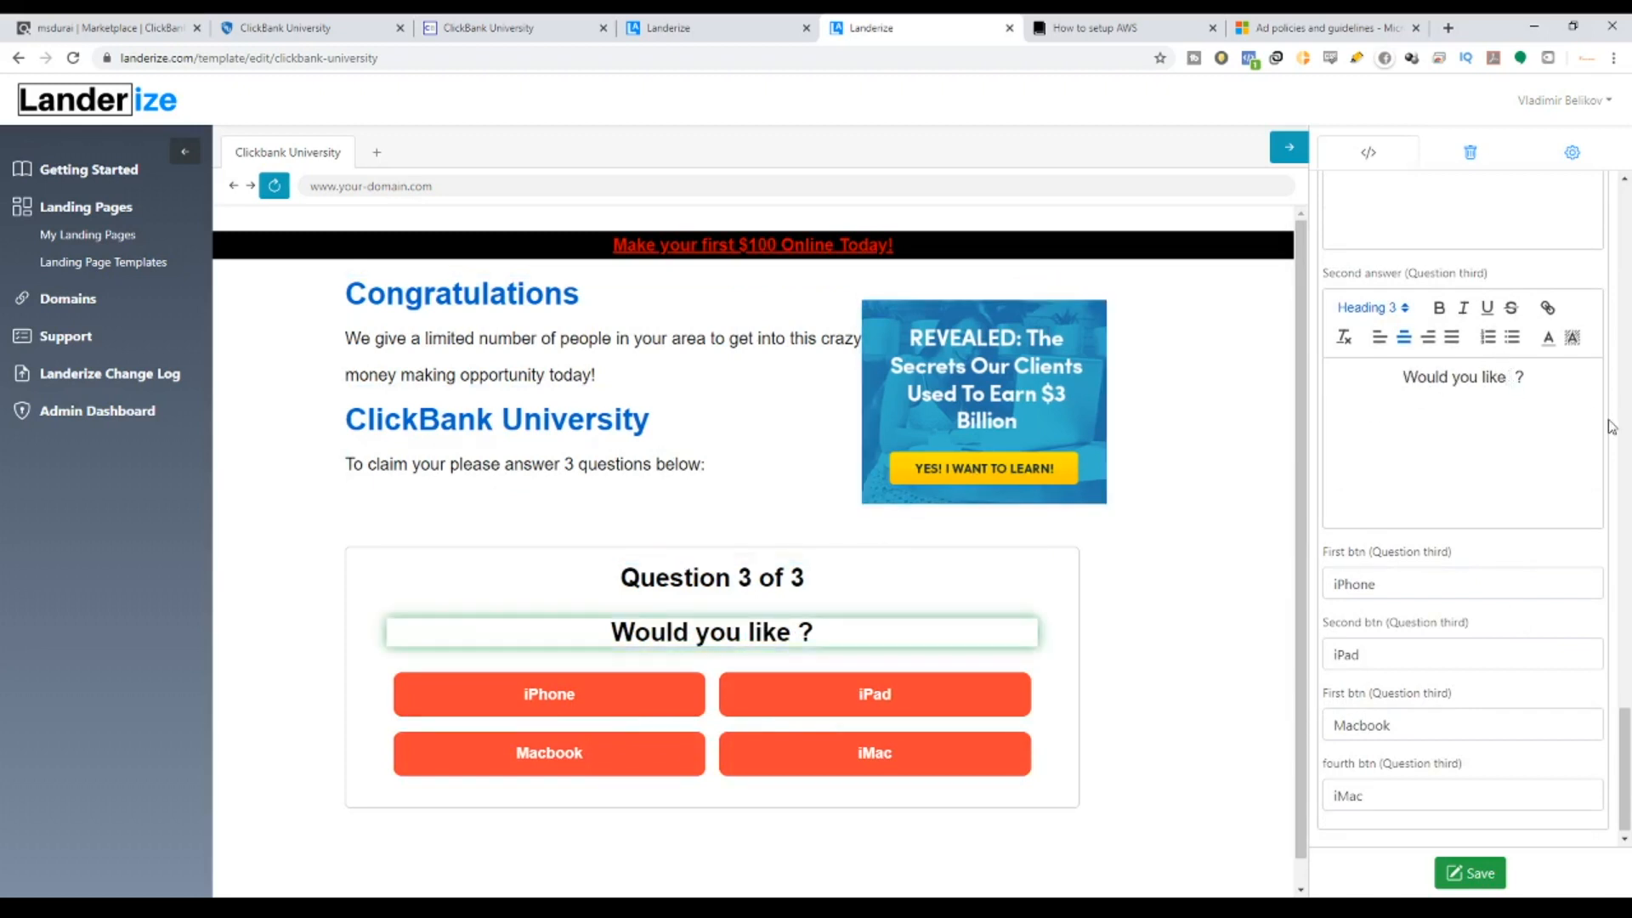
{"action": "type", "text": "to amak"}
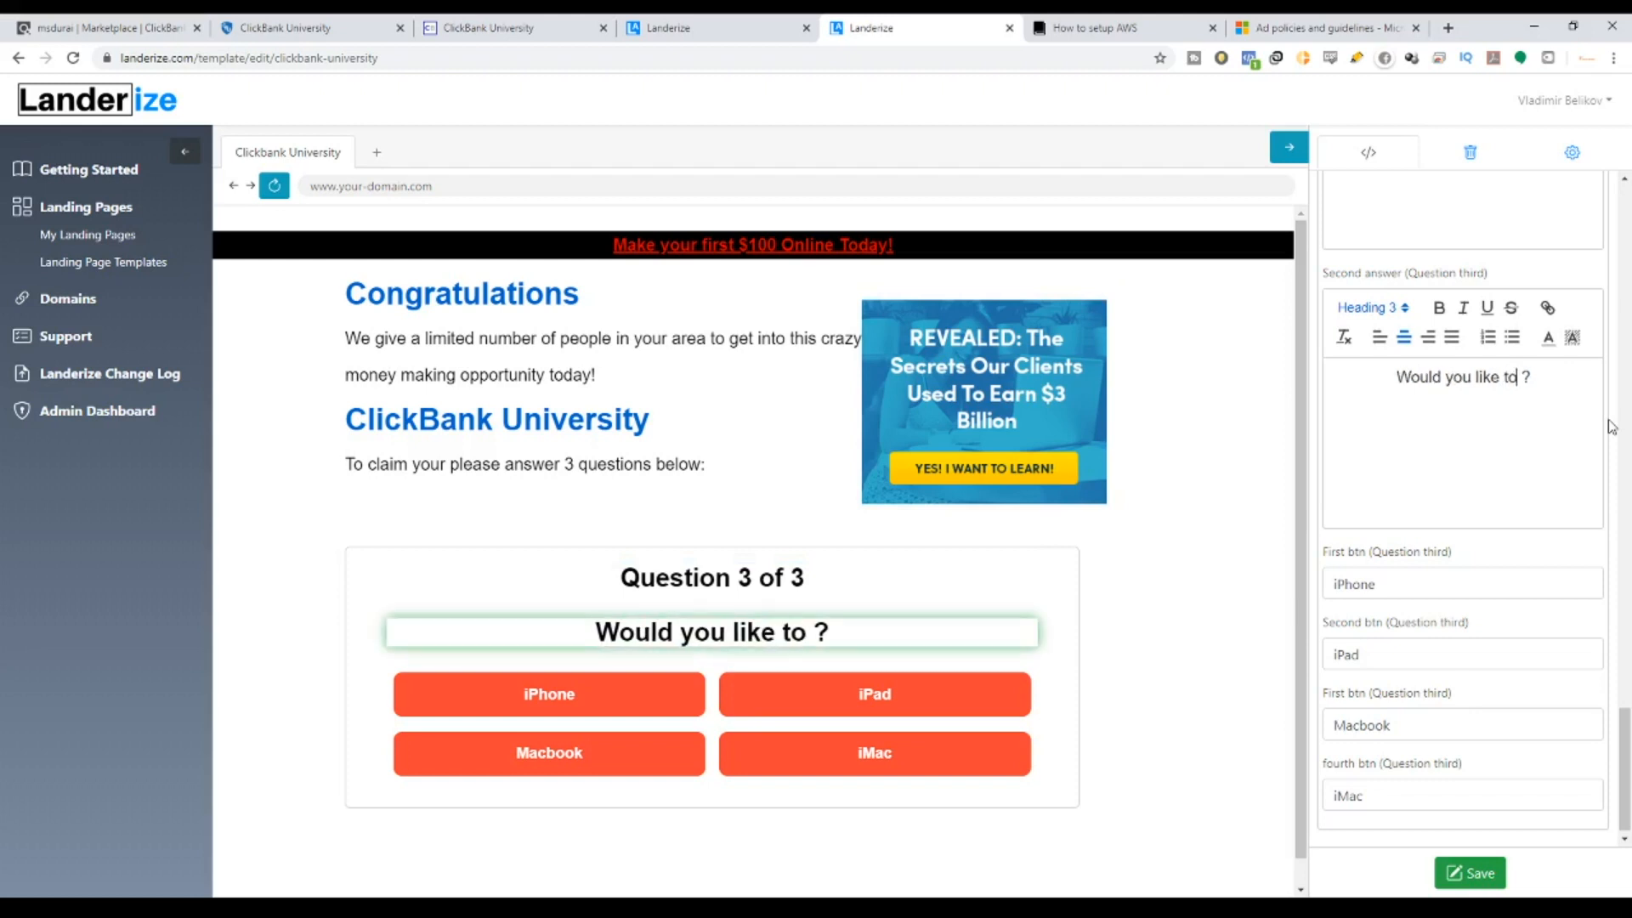
{"action": "key", "text": "BackSpace"}
{"action": "key", "text": "BackSpace"}
{"action": "key", "text": "BackSpace"}
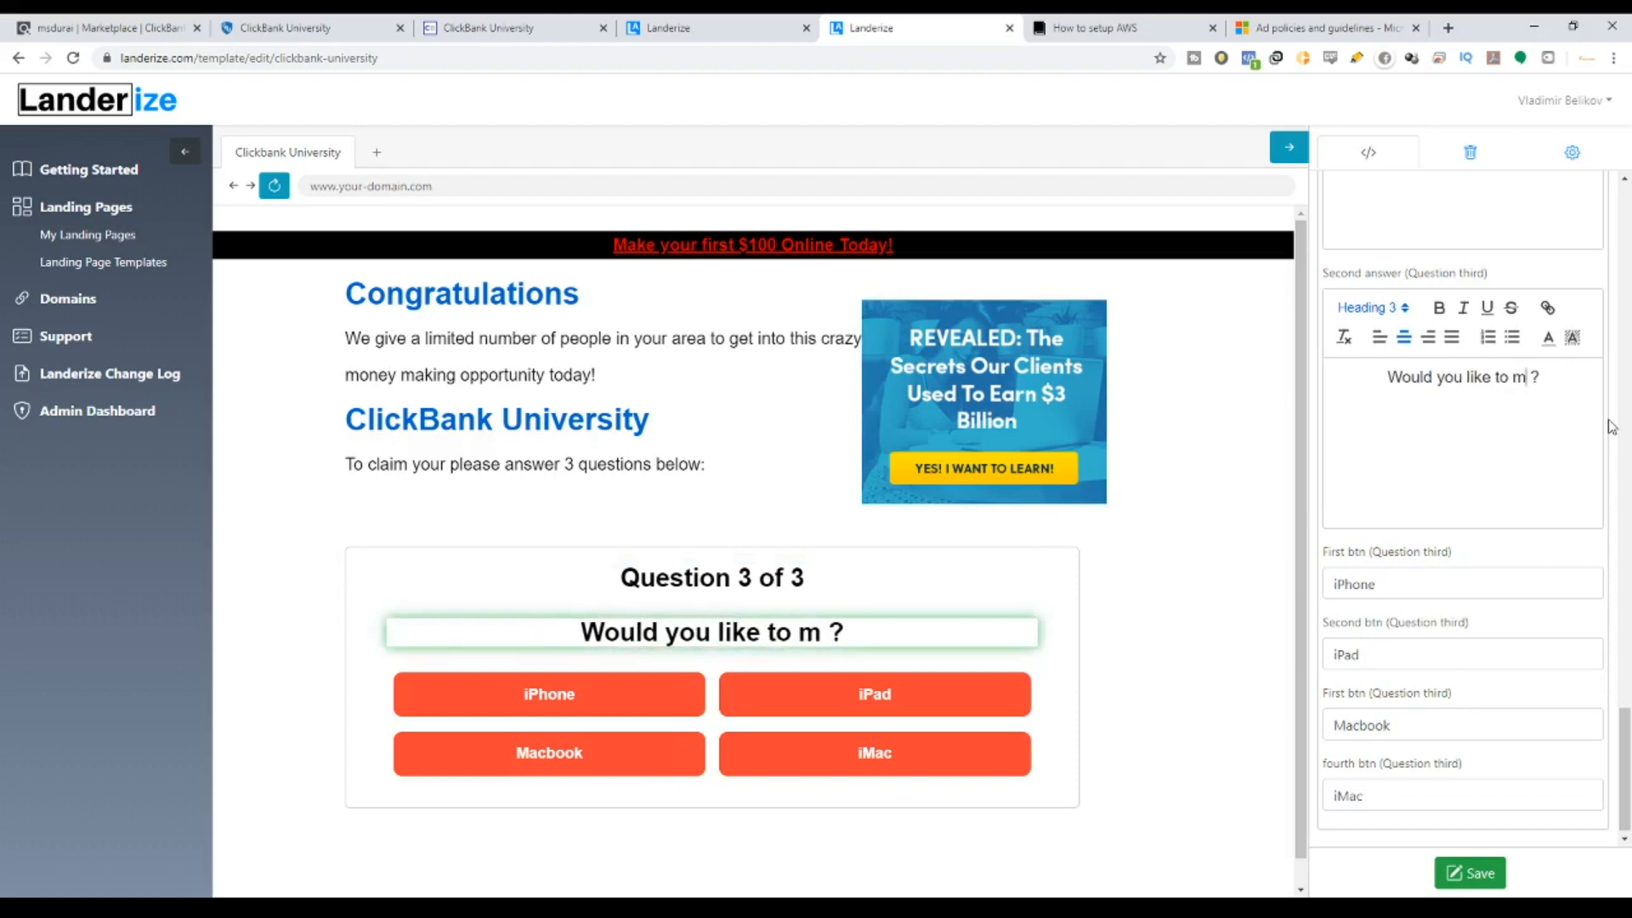
{"action": "type", "text": "ake"}
{"action": "type", "text": " $100 pe"}
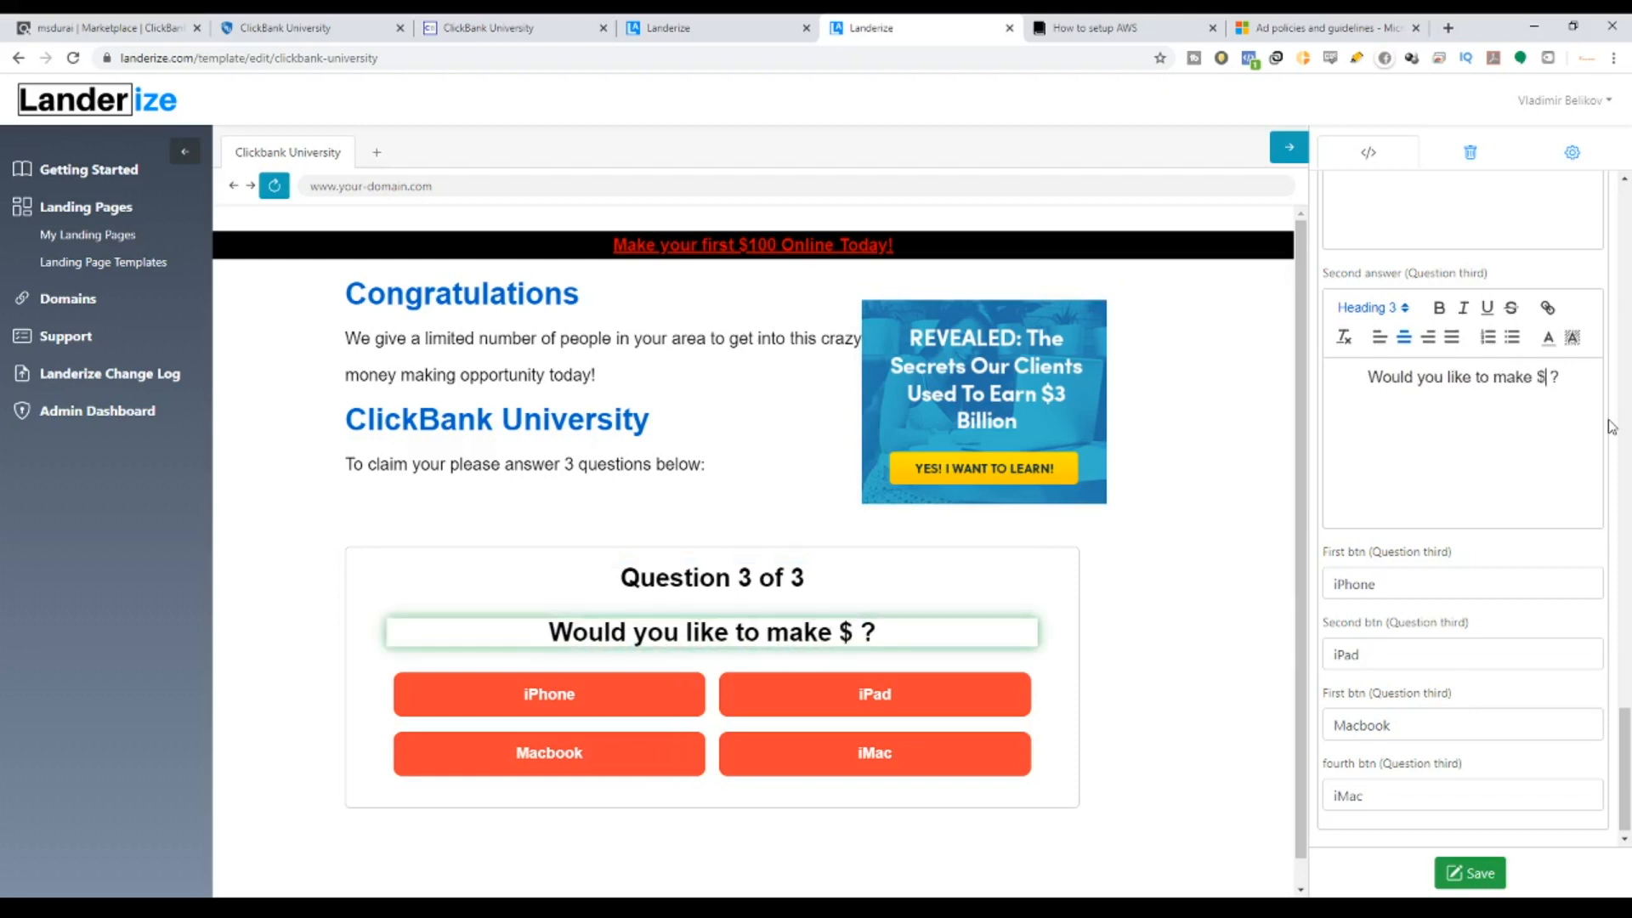
{"action": "type", "text": "rd"}
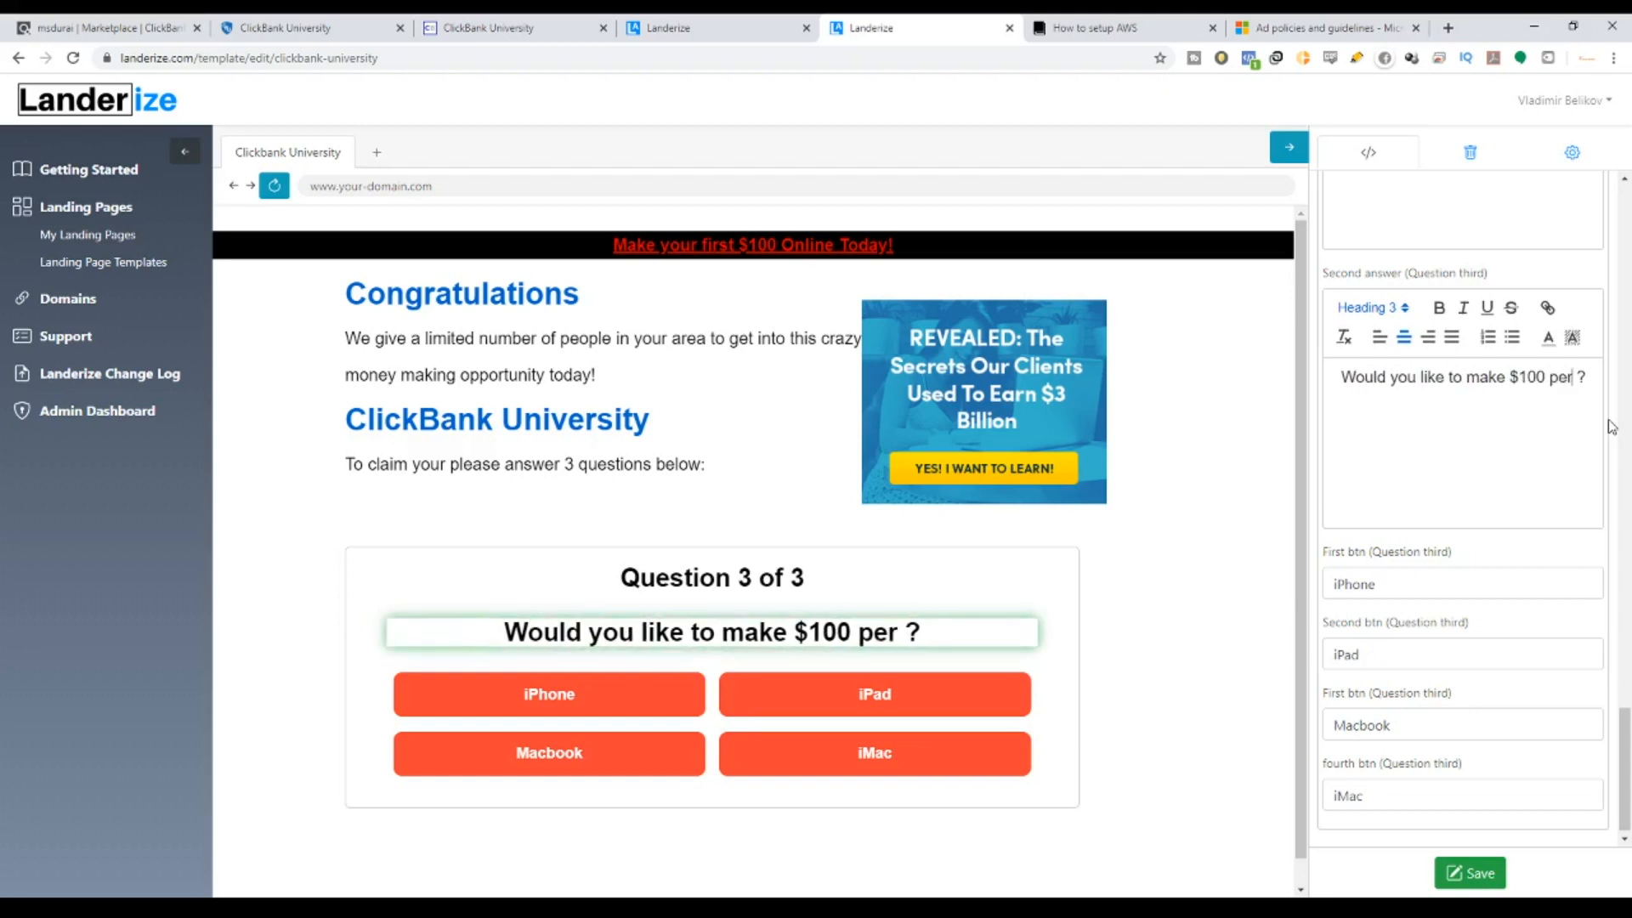
{"action": "key", "text": "BackSpace"}
{"action": "type", "text": "d"}
{"action": "key", "text": "BackSpace"}
{"action": "type", "text": "day sat"}
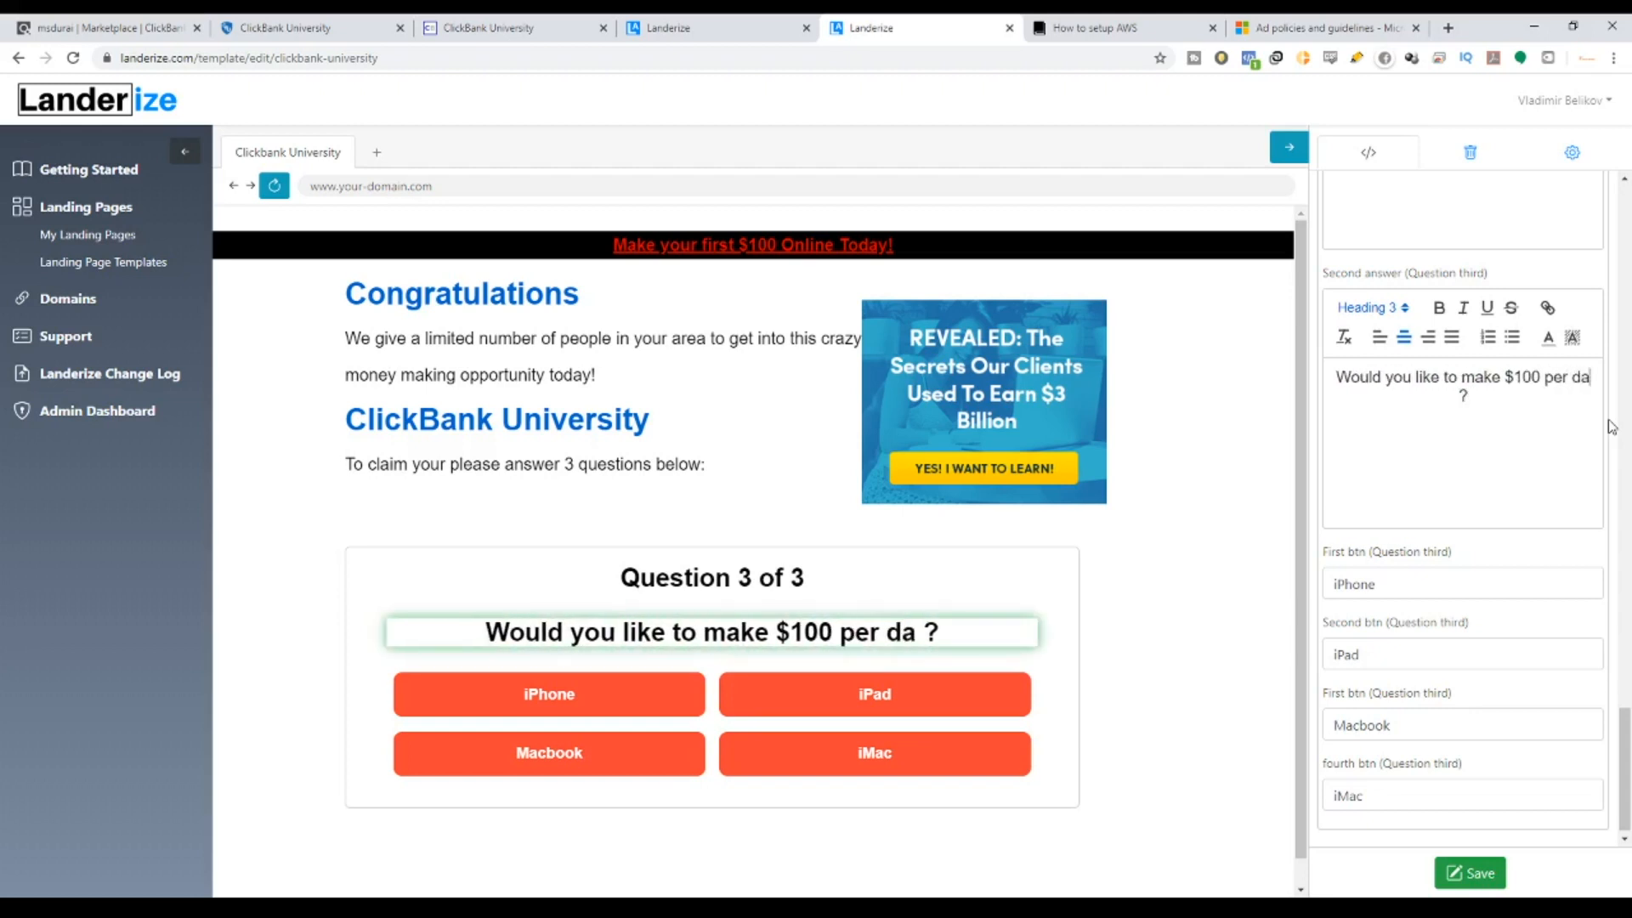
{"action": "key", "text": "BackSpace"}
{"action": "key", "text": "BackSpace"}
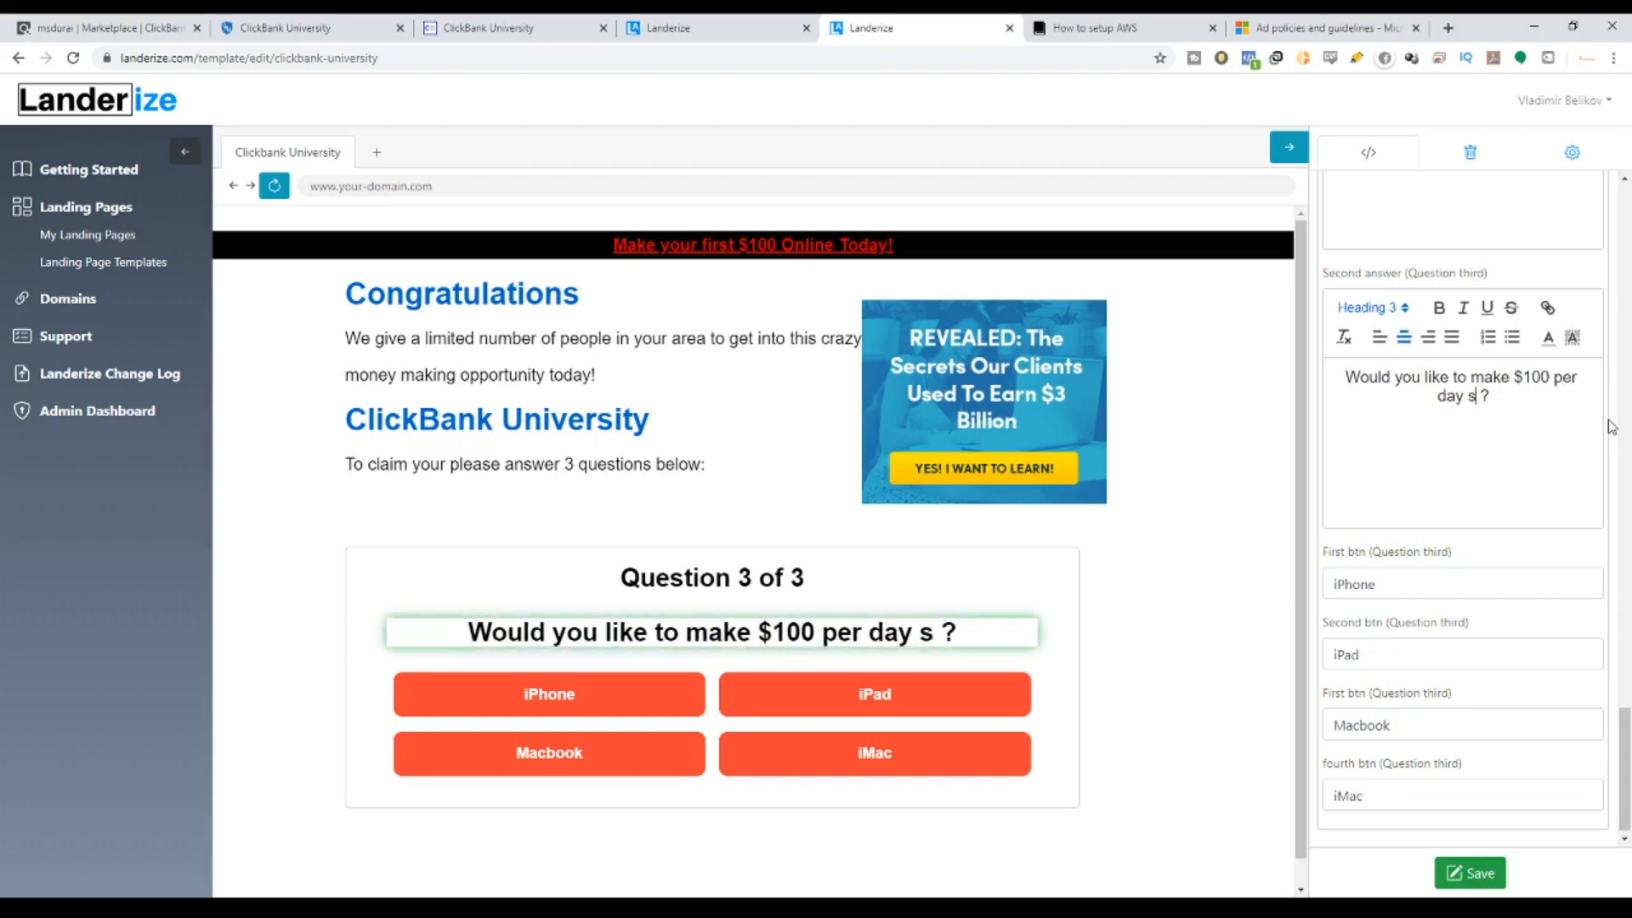
{"action": "type", "text": "tarting right now"}
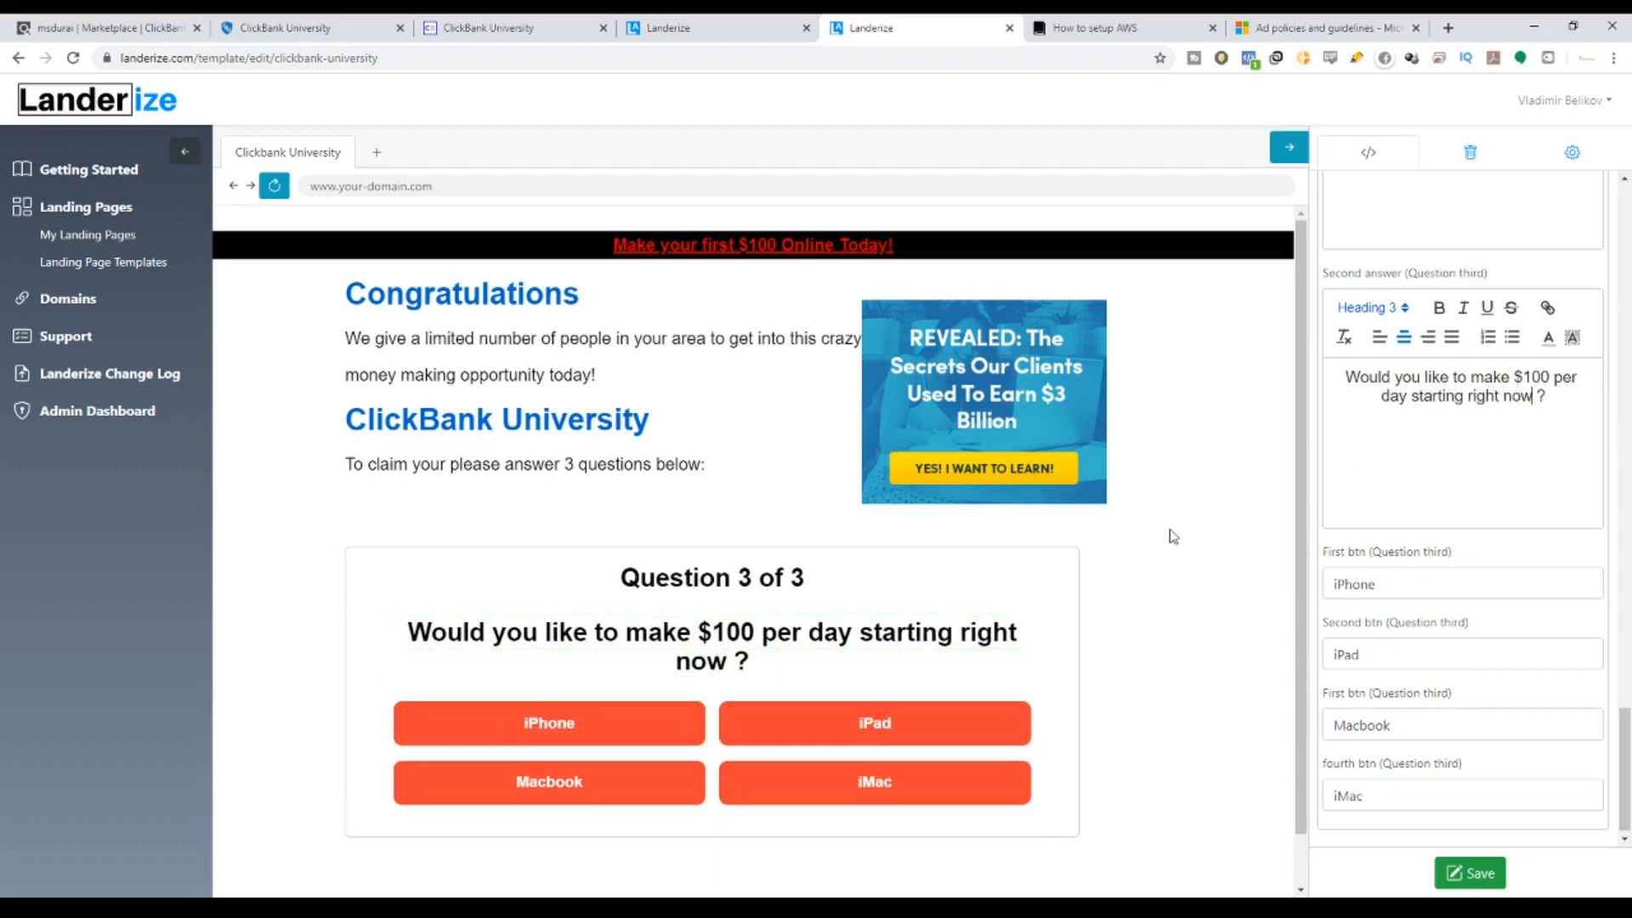
{"action": "scroll", "coordinate": [1482, 464], "scroll_direction": "down", "scroll_amount": 1}
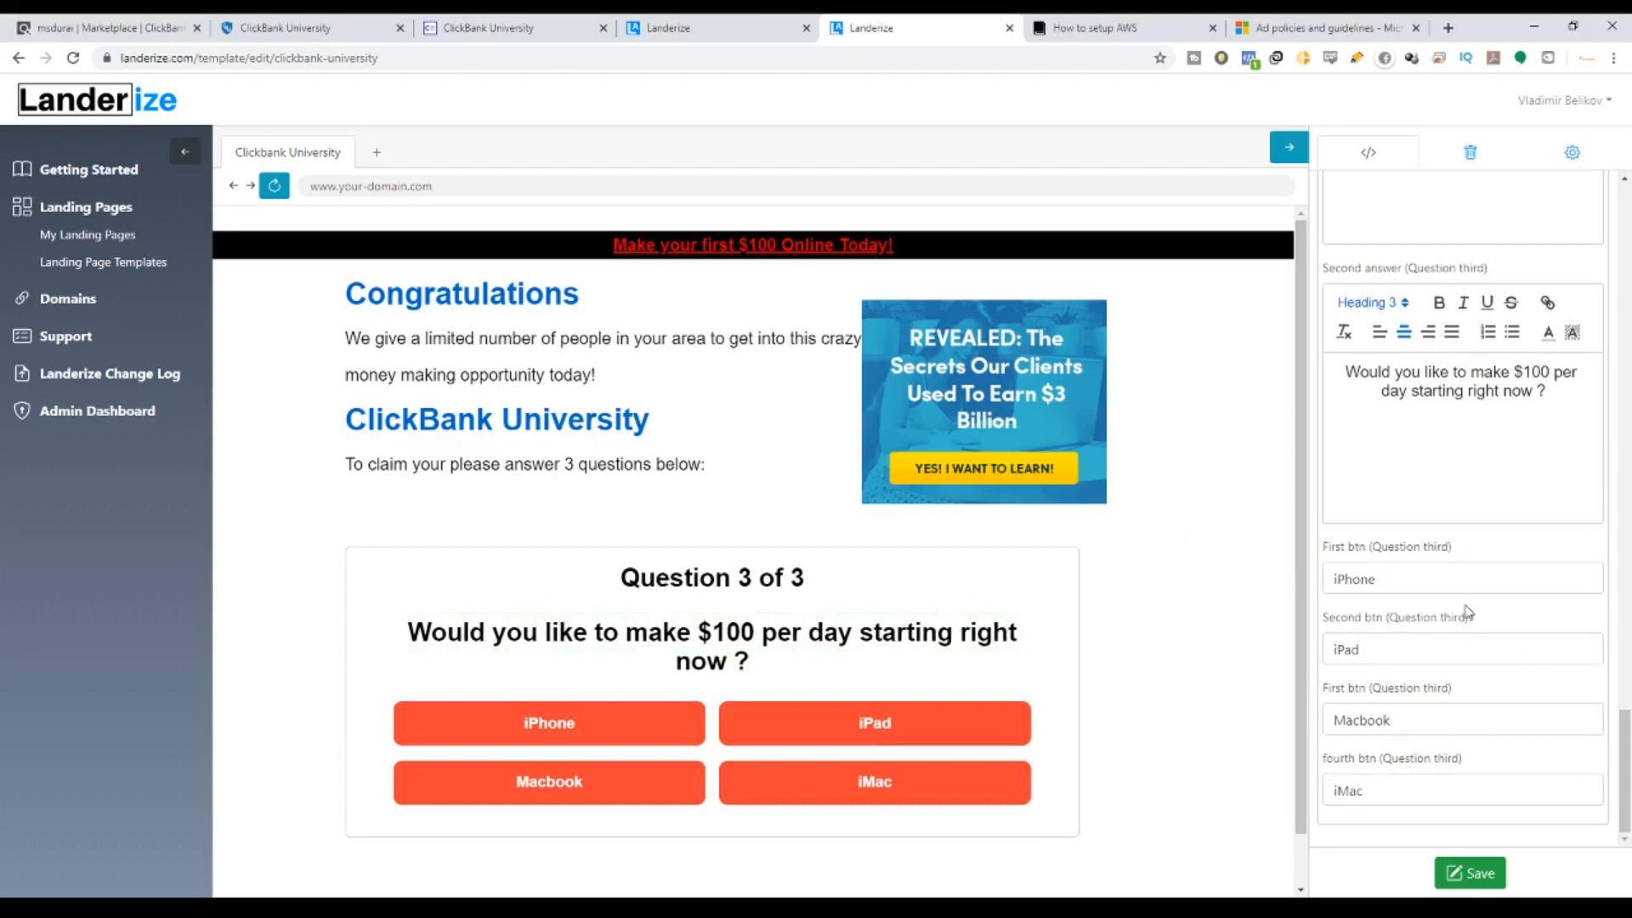
Type Yes and No into the first two Question 3 answer labels.
{"action": "left_click_drag", "start_coordinate": [1445, 579], "coordinate": [1210, 589]}
{"action": "type", "text": "Yes"}
{"action": "key", "text": "Tab"}
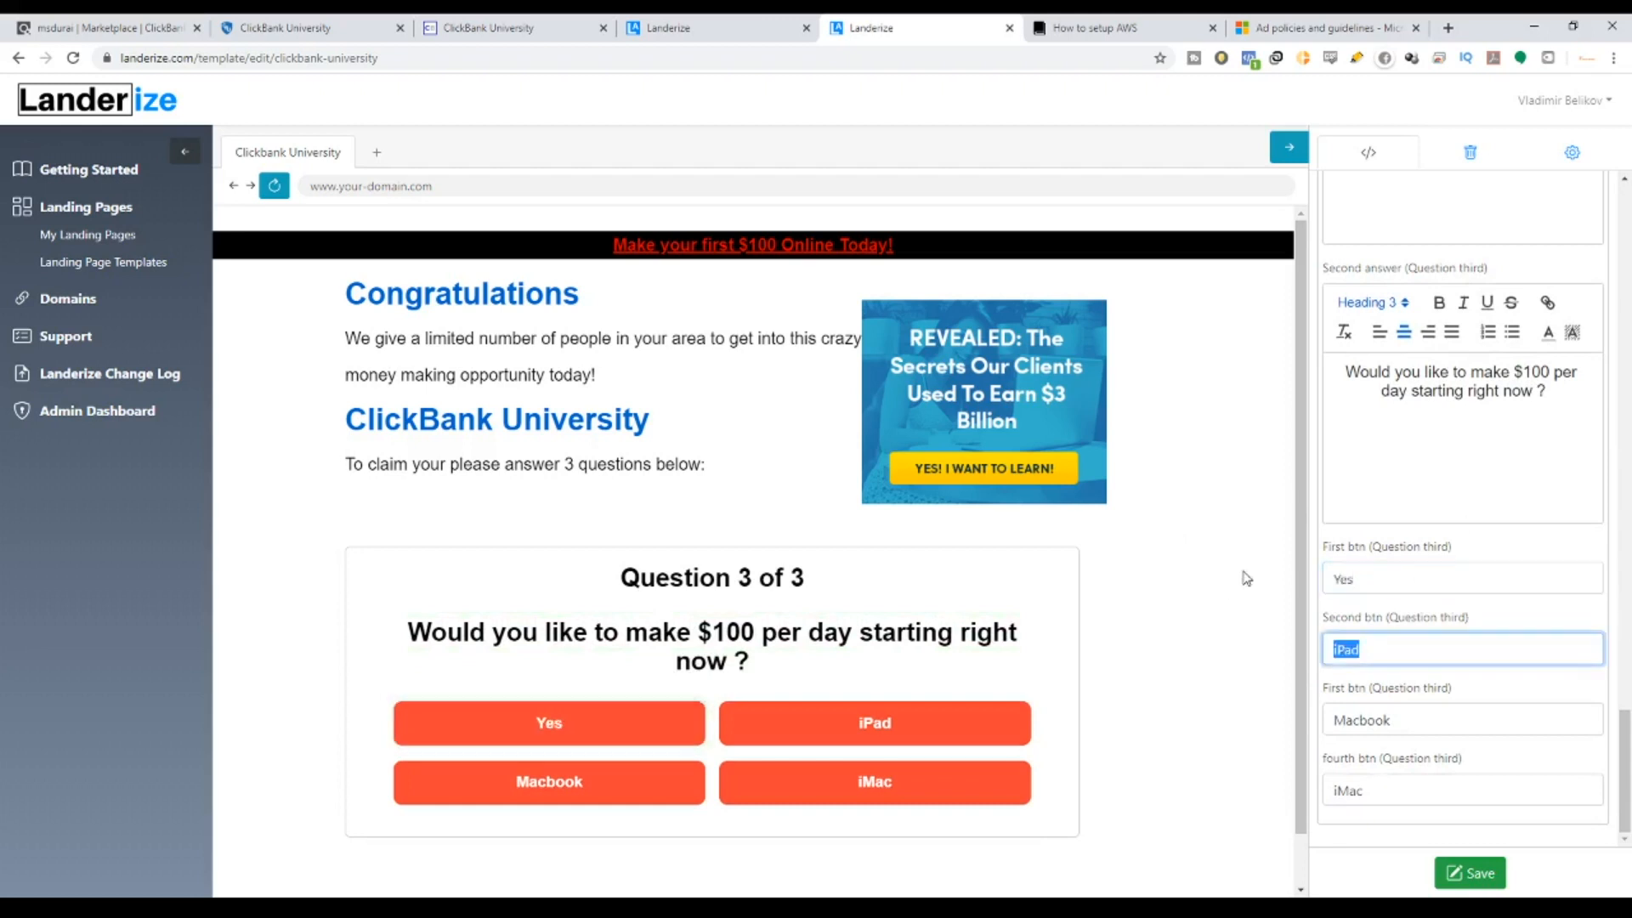
{"action": "type", "text": "No"}
{"action": "key", "text": "Tab"}
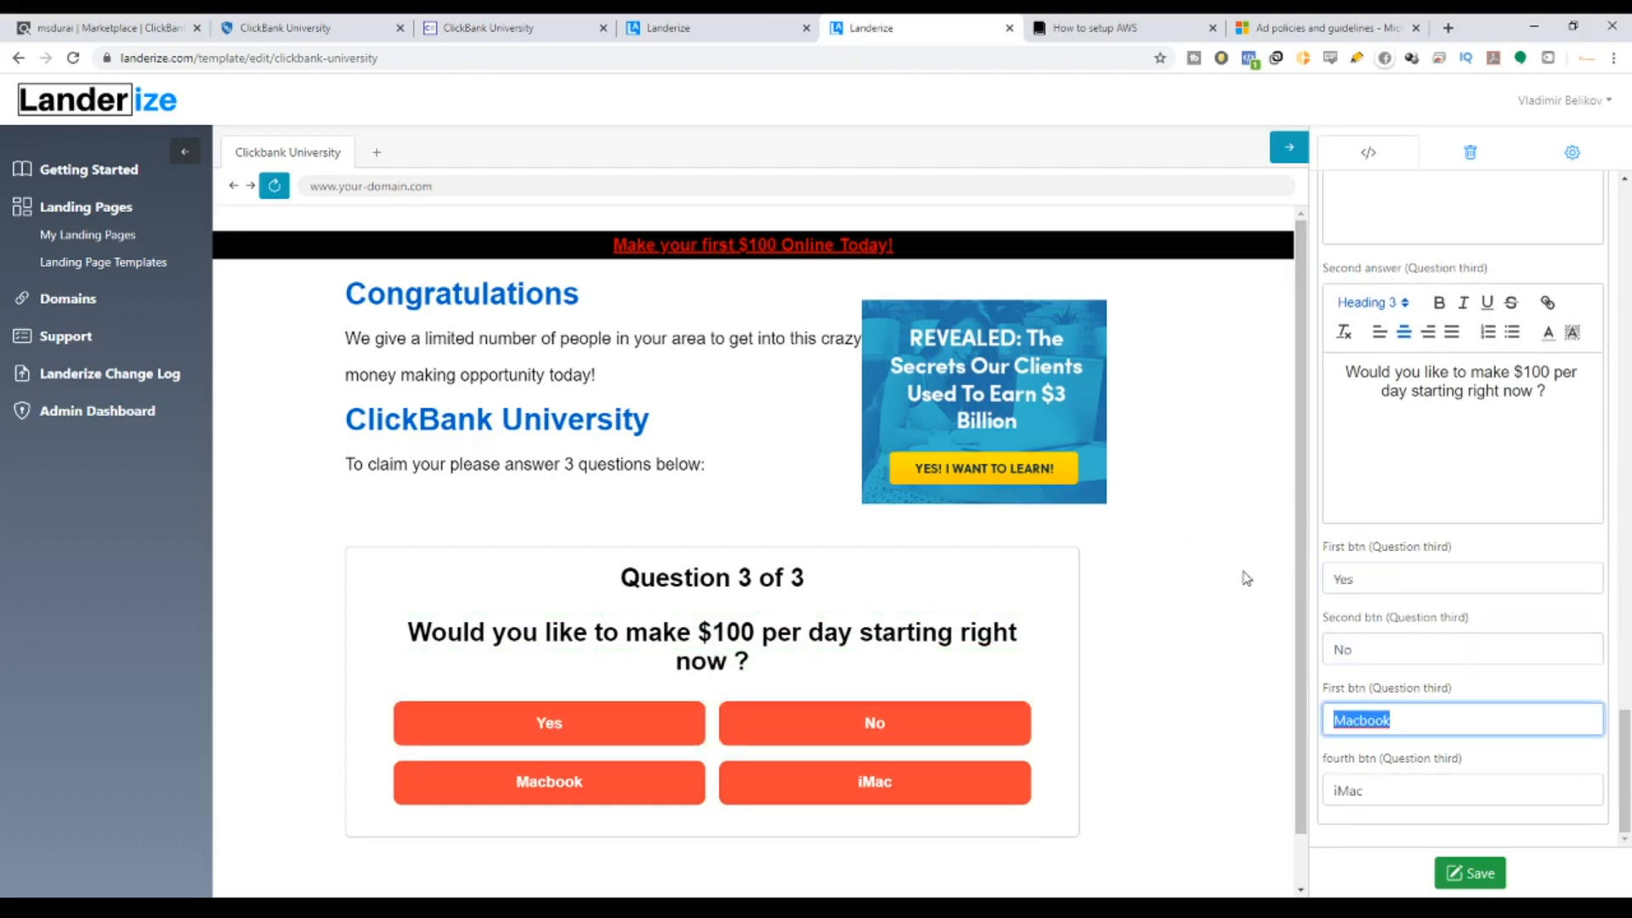
Rename the first answer to 'Lets Get Started'.
{"action": "left_click_drag", "start_coordinate": [1383, 577], "coordinate": [1311, 597]}
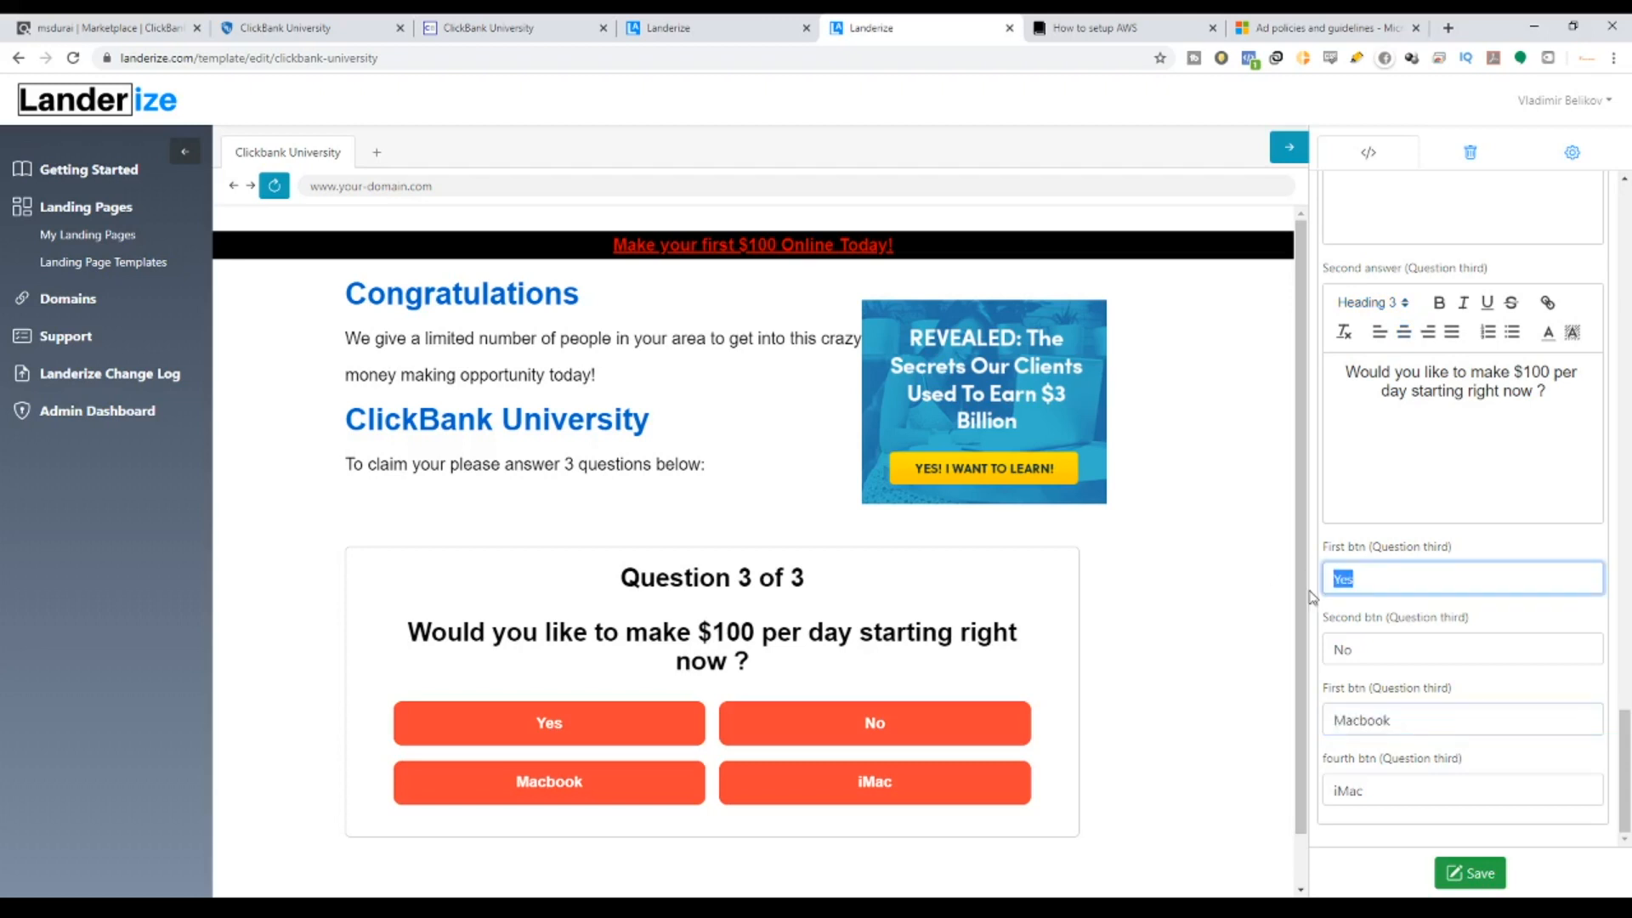
{"action": "type", "text": "I"}
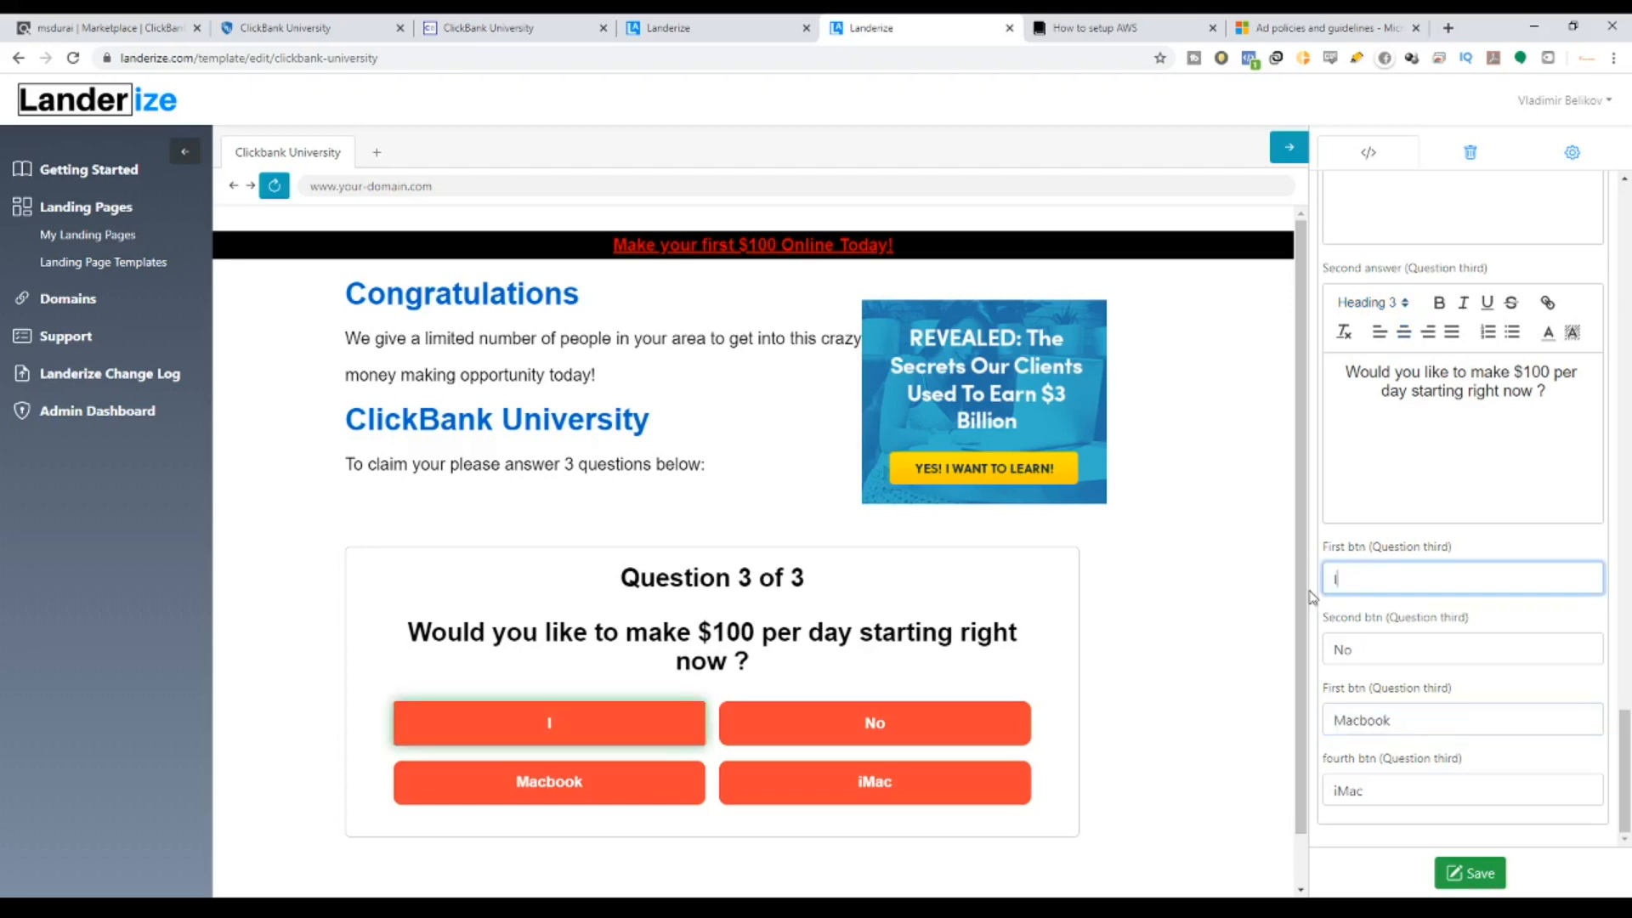
{"action": "key", "text": "BackSpace"}
{"action": "type", "text": "I"}
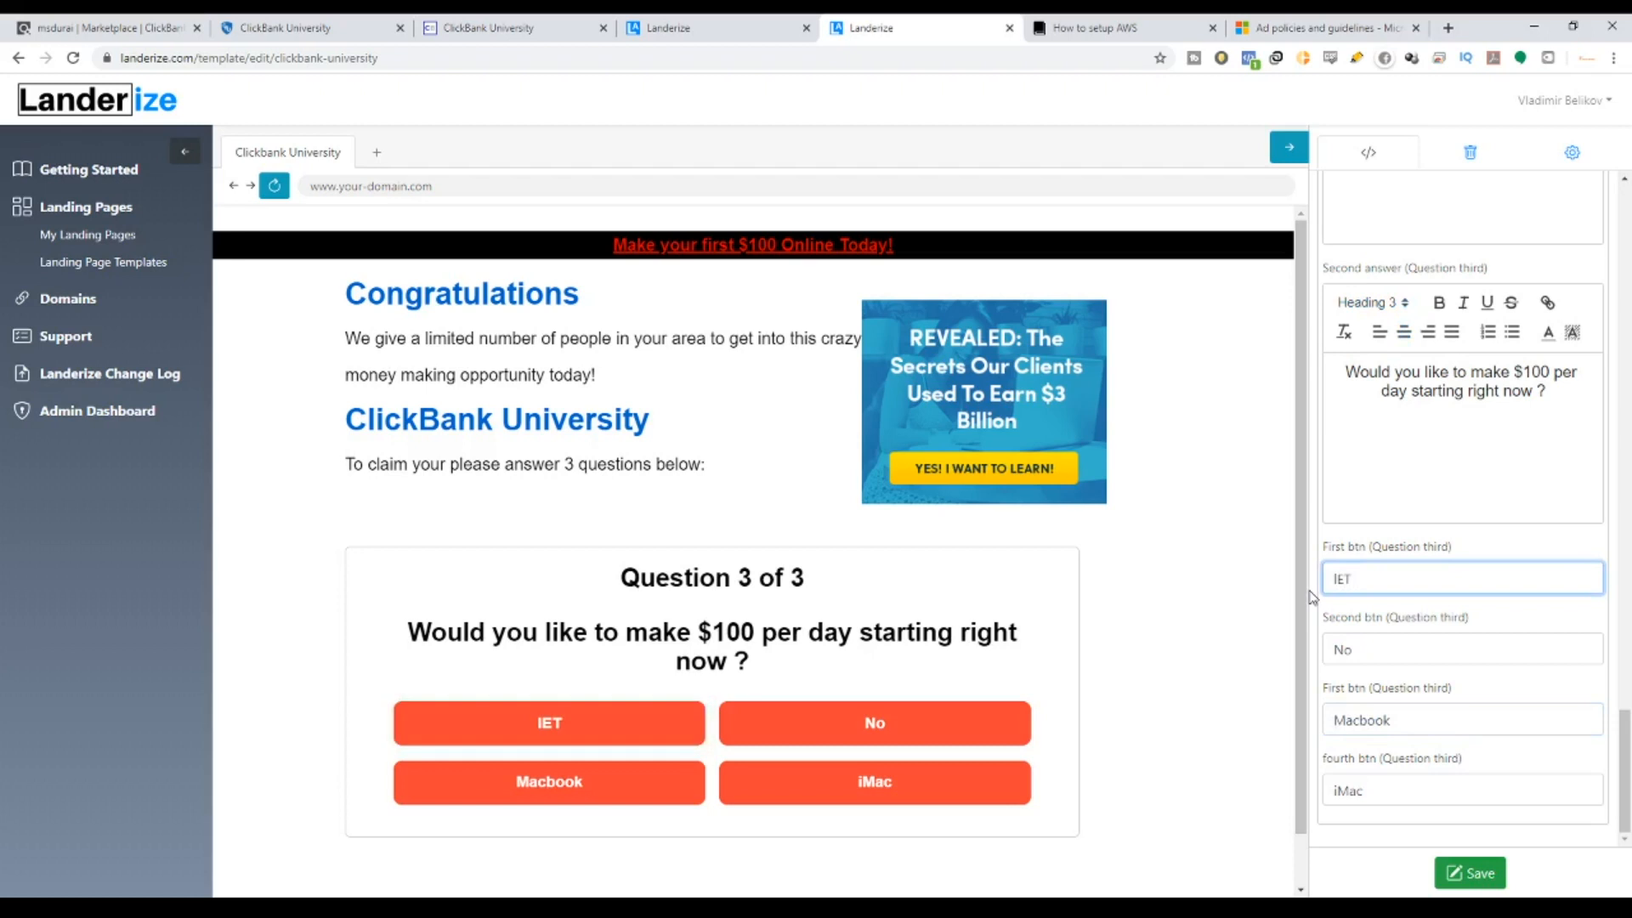
{"action": "type", "text": "'S"}
{"action": "key", "text": "BackSpace"}
{"action": "key", "text": "BackSpace"}
{"action": "key", "text": "BackSpace"}
{"action": "key", "text": "BackSpace"}
{"action": "key", "text": "BackSpace"}
{"action": "key", "text": "BackSpace"}
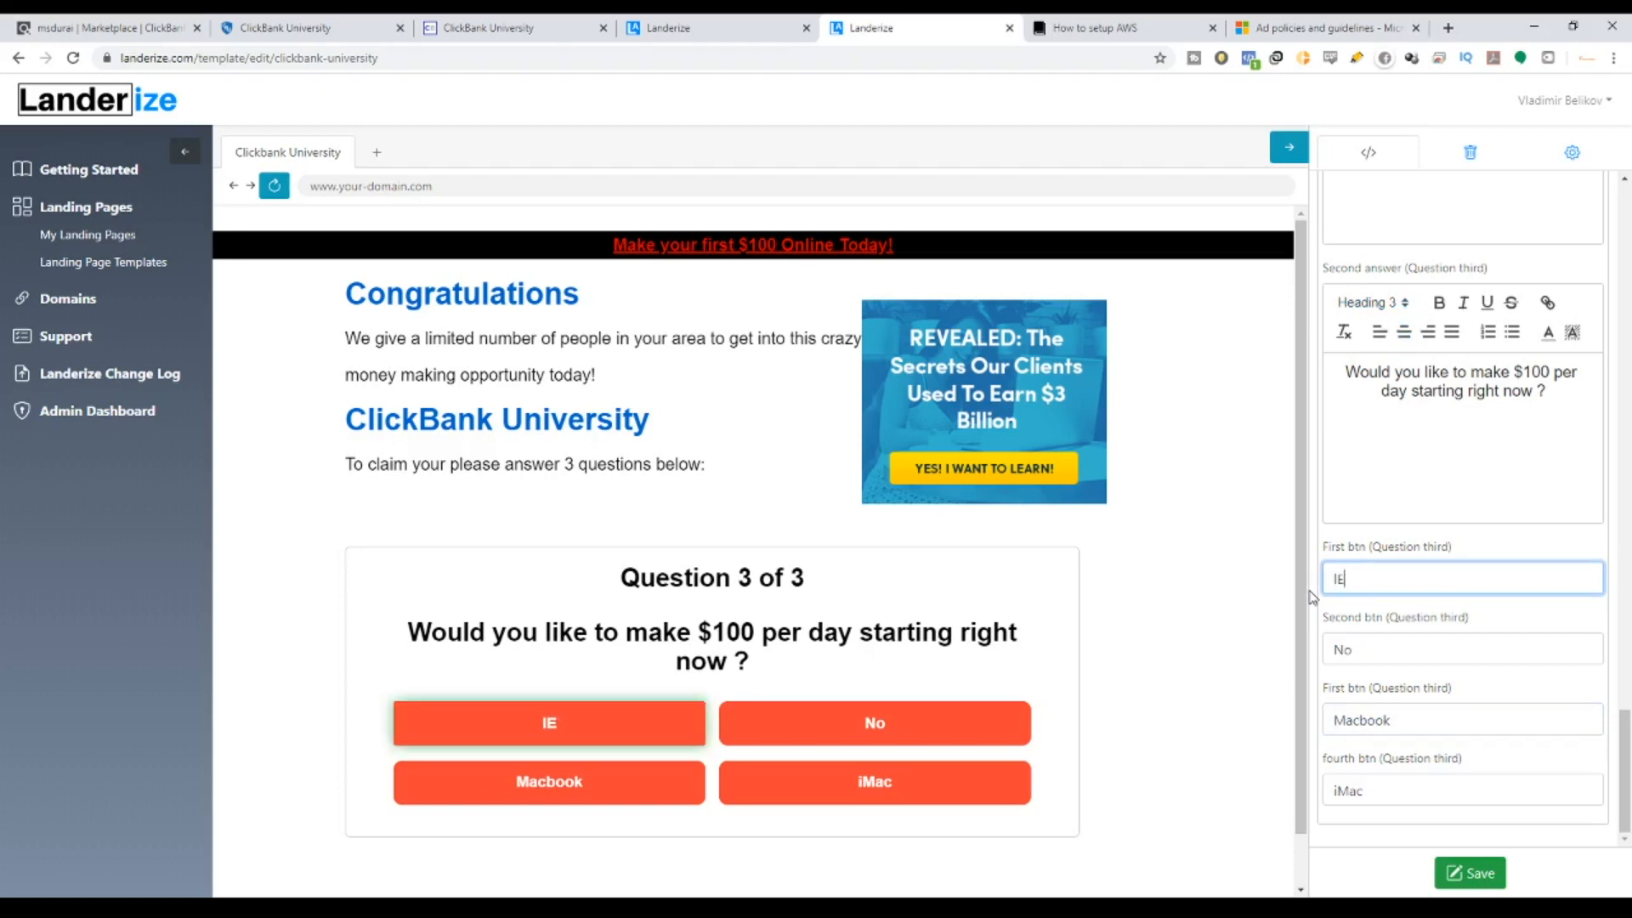
{"action": "type", "text": "Let's"}
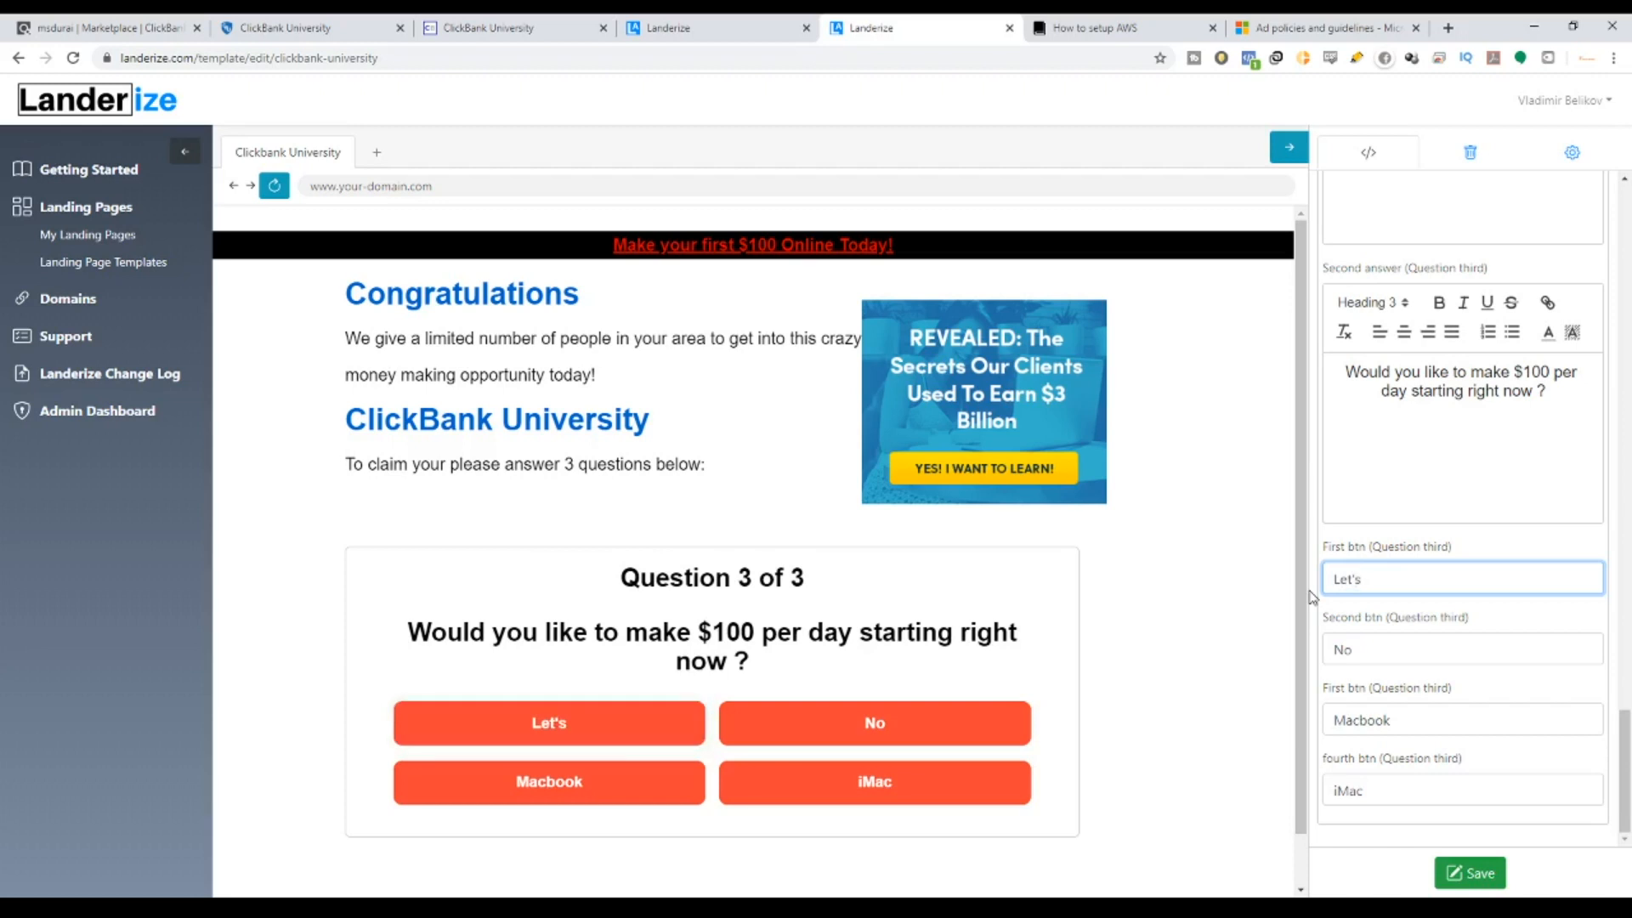
{"action": "key", "text": "BackSpace"}
{"action": "key", "text": "BackSpace"}
{"action": "type", "text": "s"}
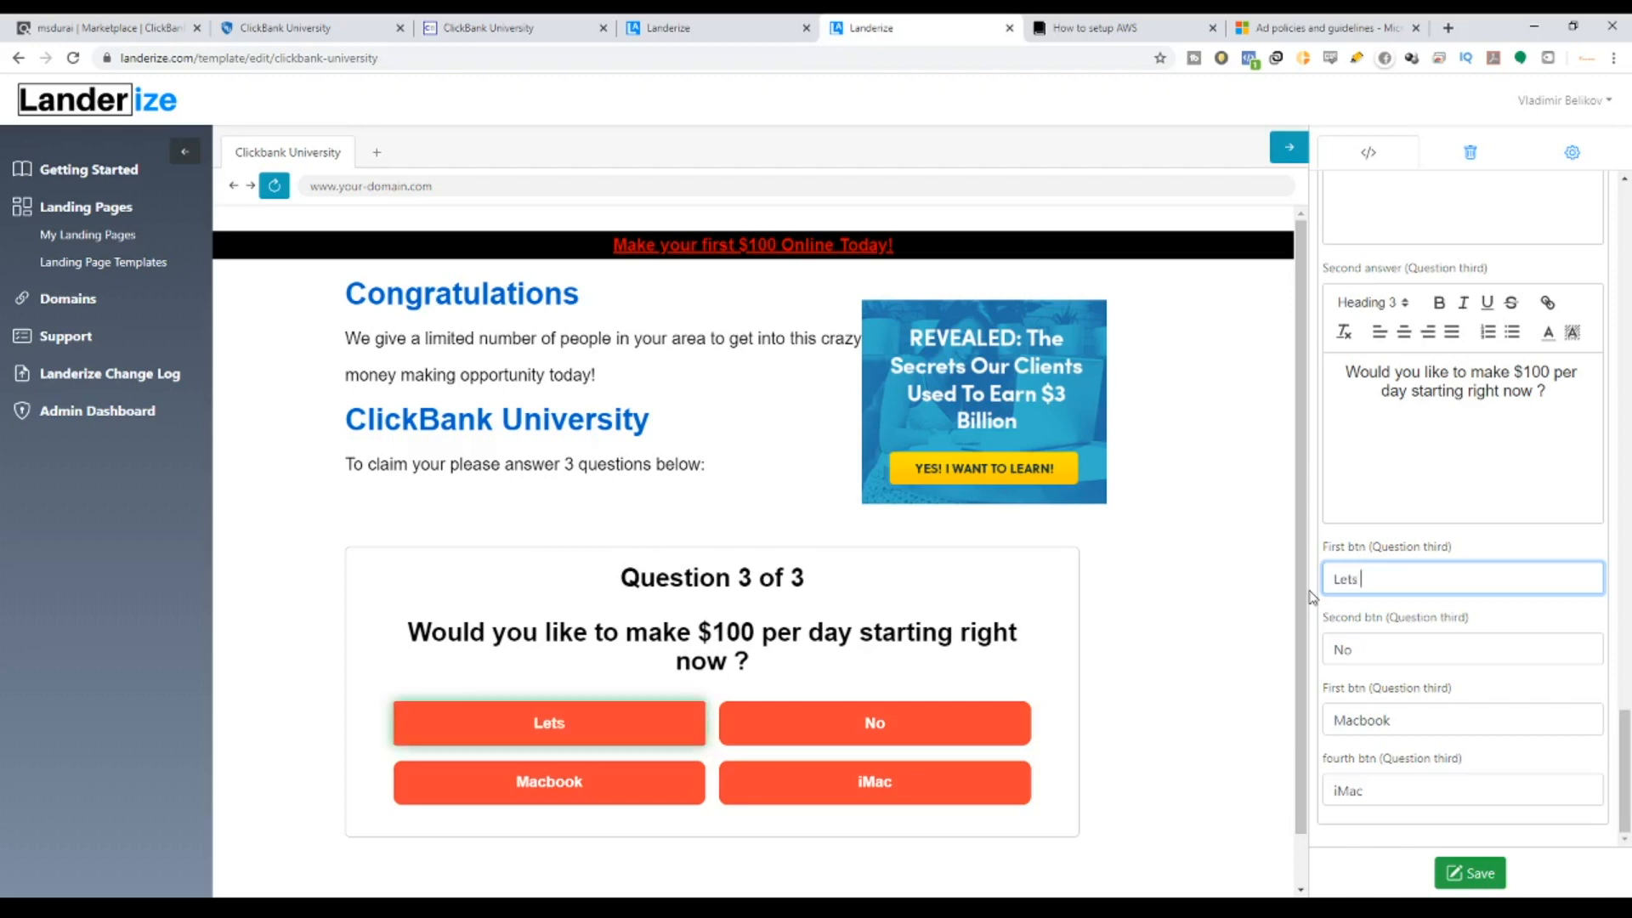
{"action": "type", "text": " Get St"}
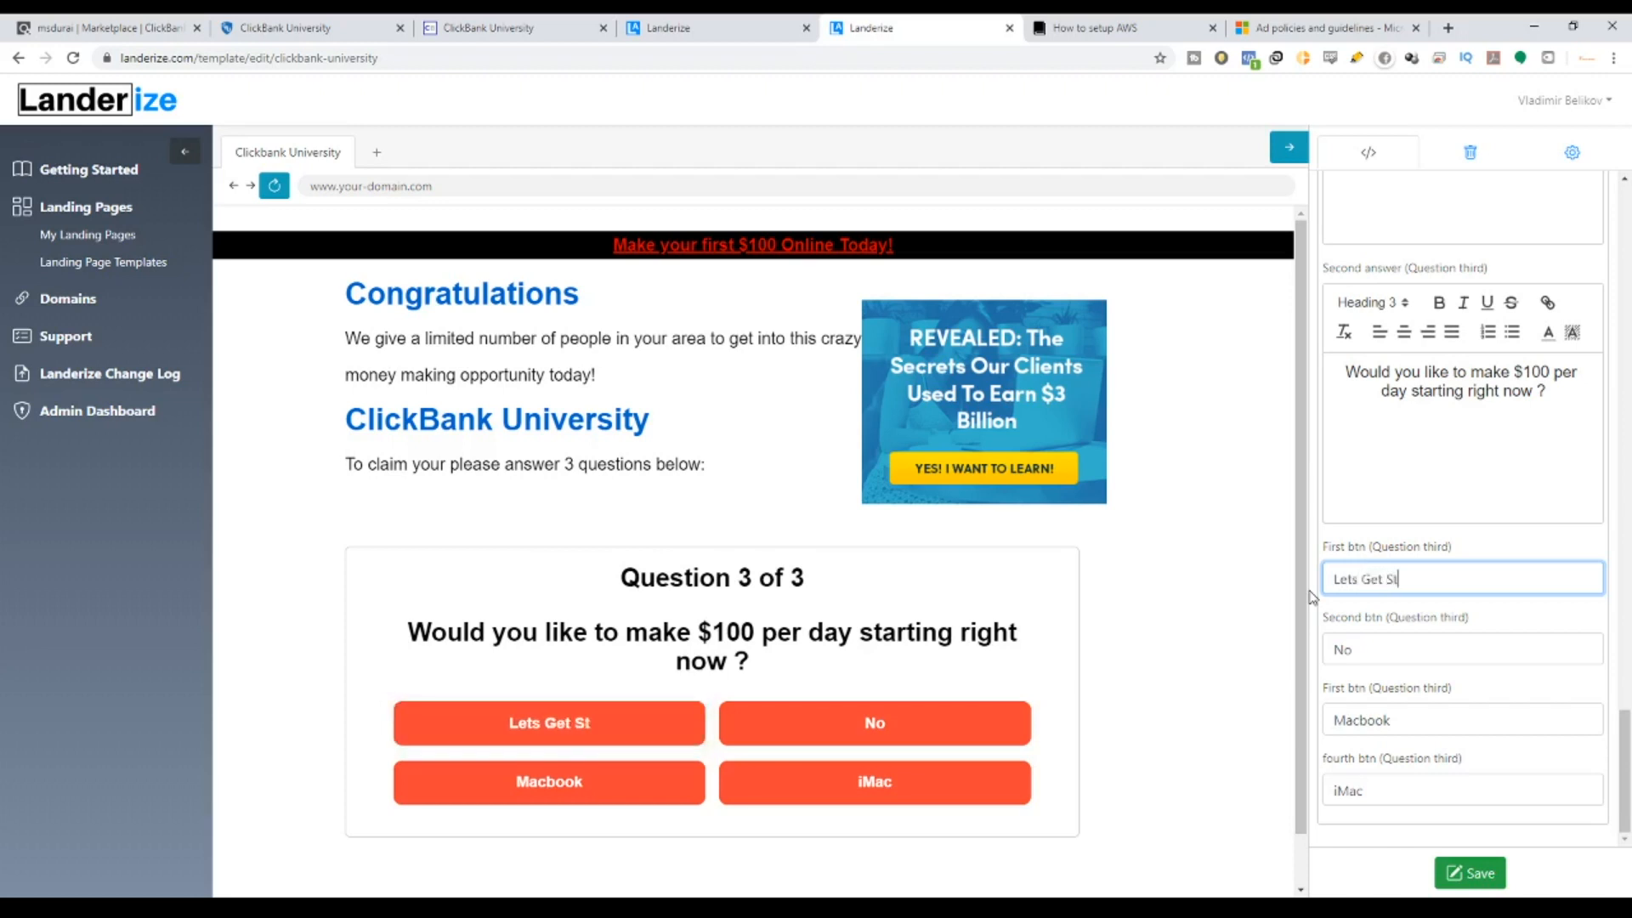
{"action": "type", "text": "arted"}
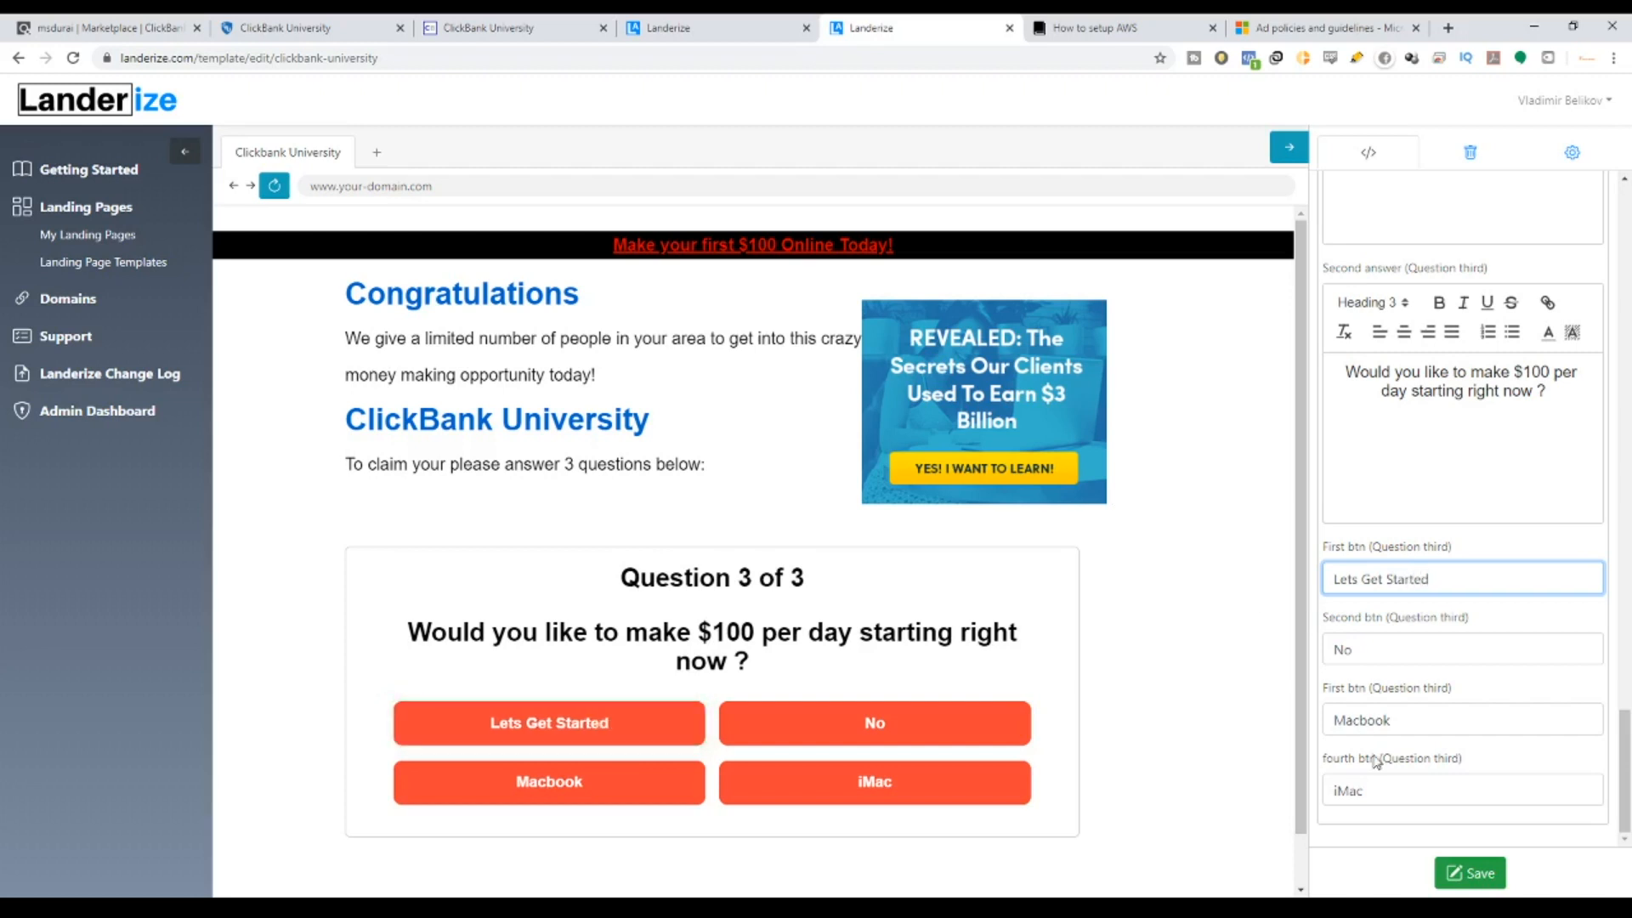
Relabel the other answers 'Let me think about it', 'I am not so sure' and 'I dont want to'.
{"action": "double_click", "coordinate": [1359, 648]}
{"action": "type", "text": "Let"}
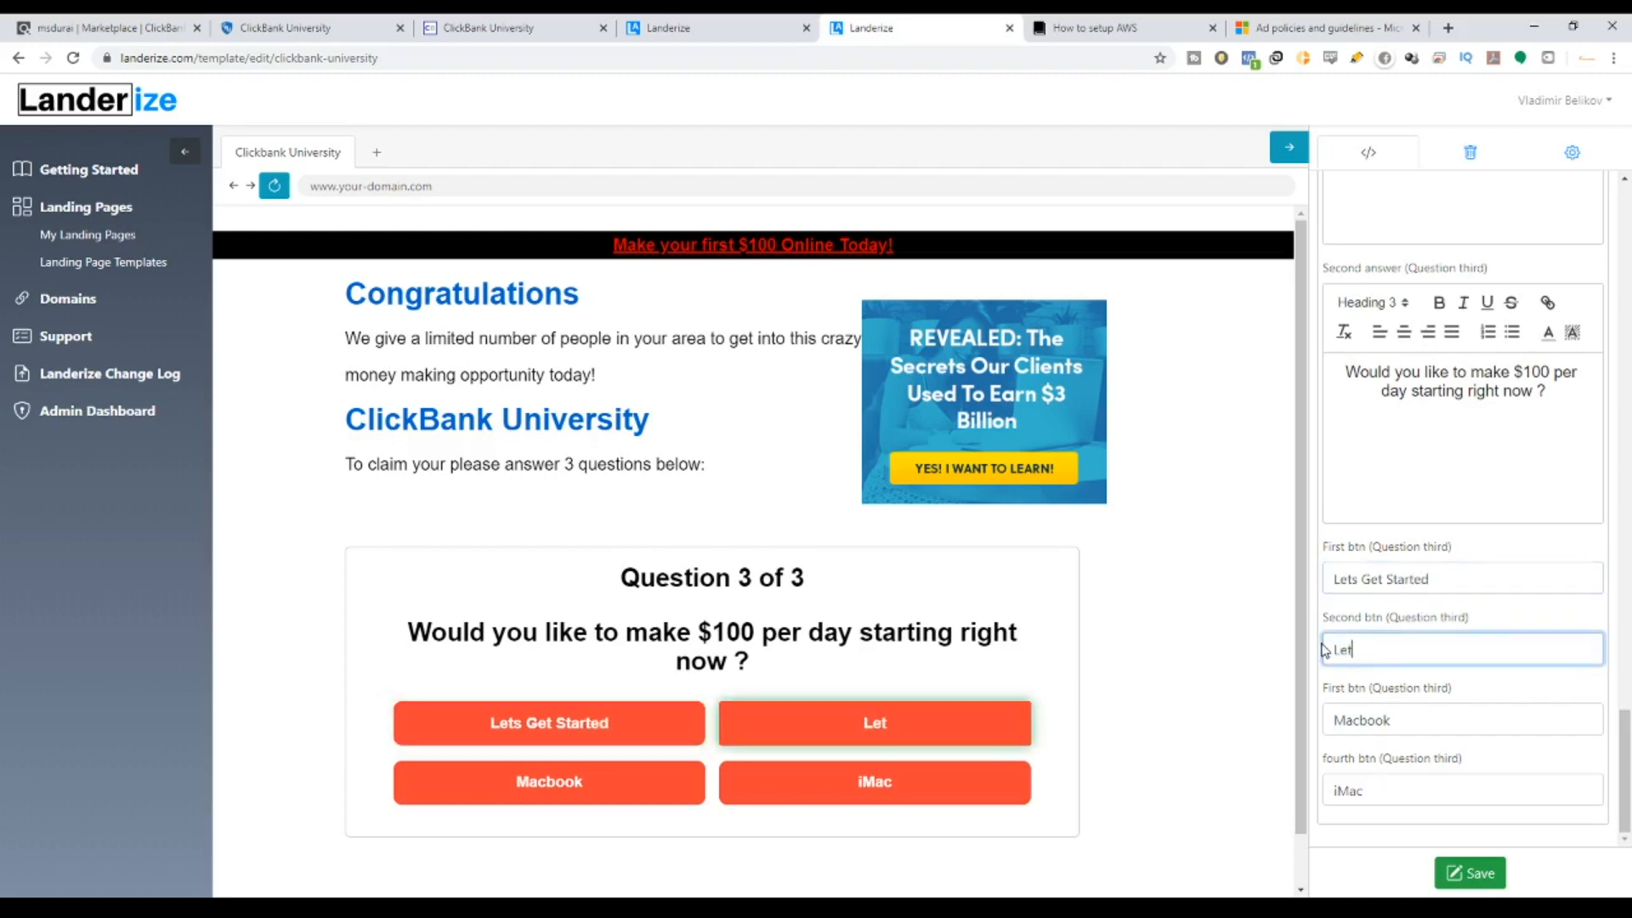
{"action": "type", "text": " me think "}
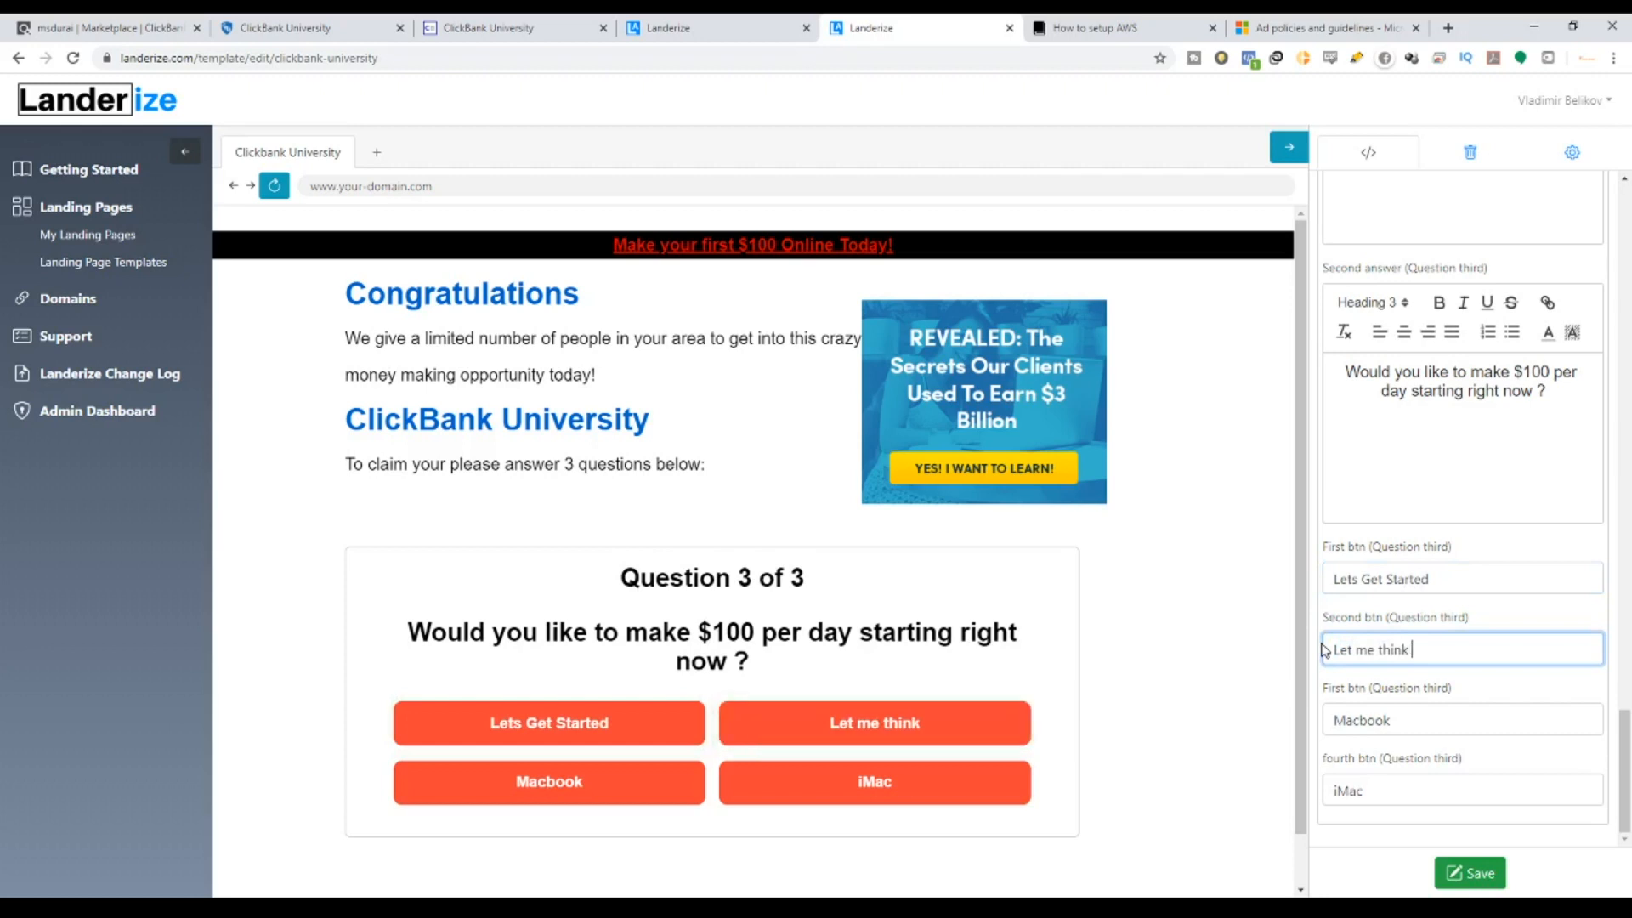
{"action": "type", "text": "about it"}
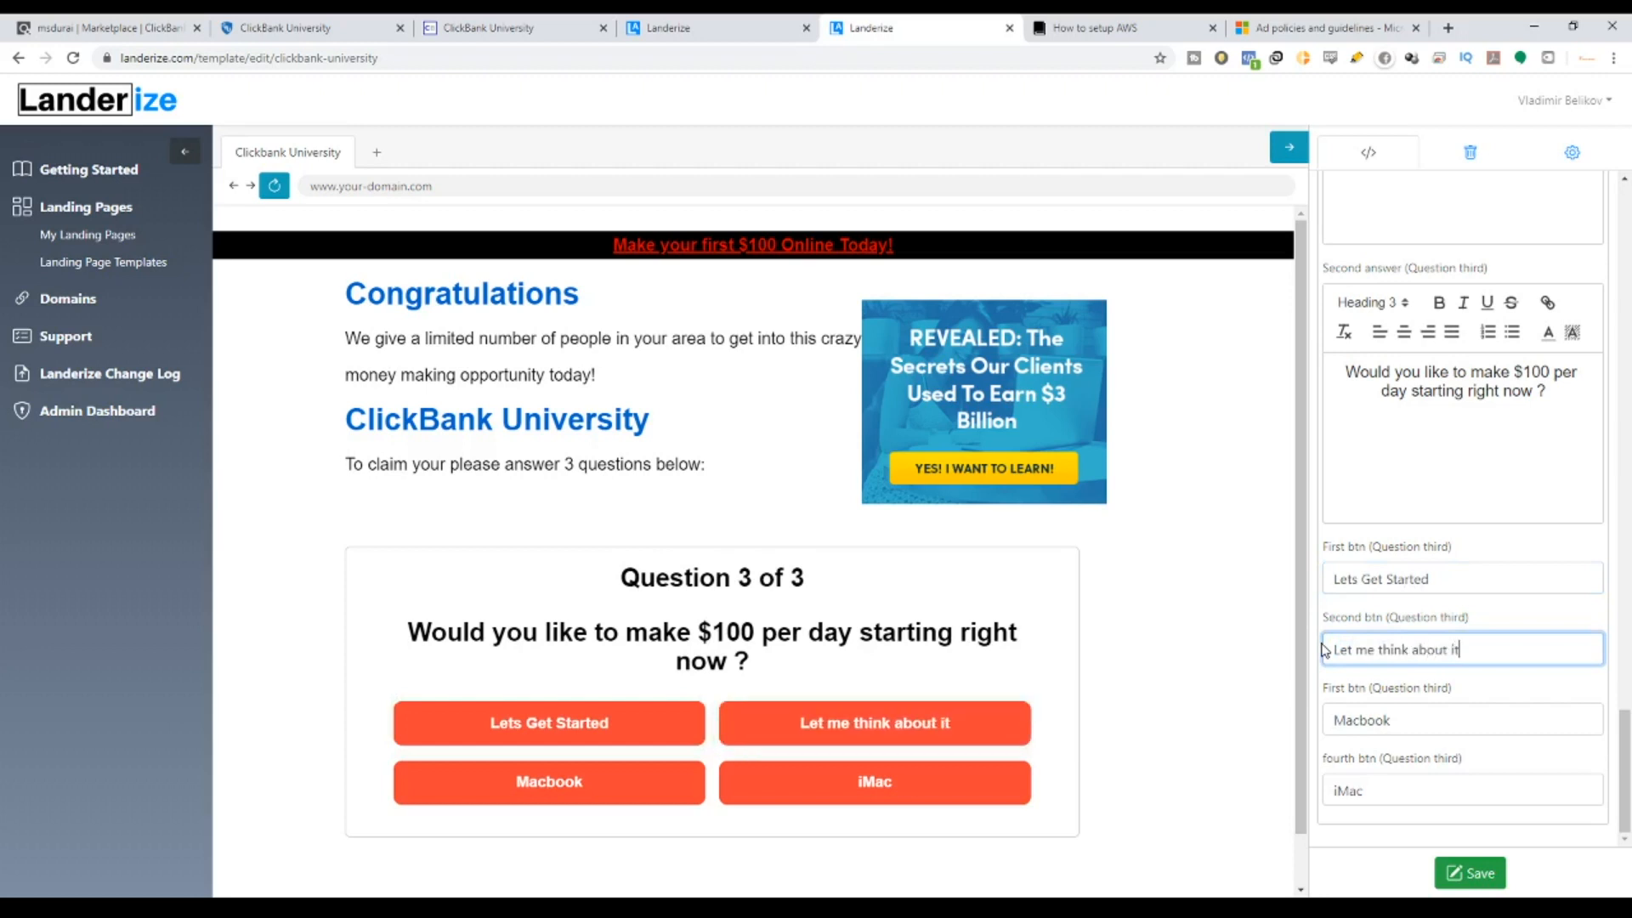
{"action": "double_click", "coordinate": [1389, 722]}
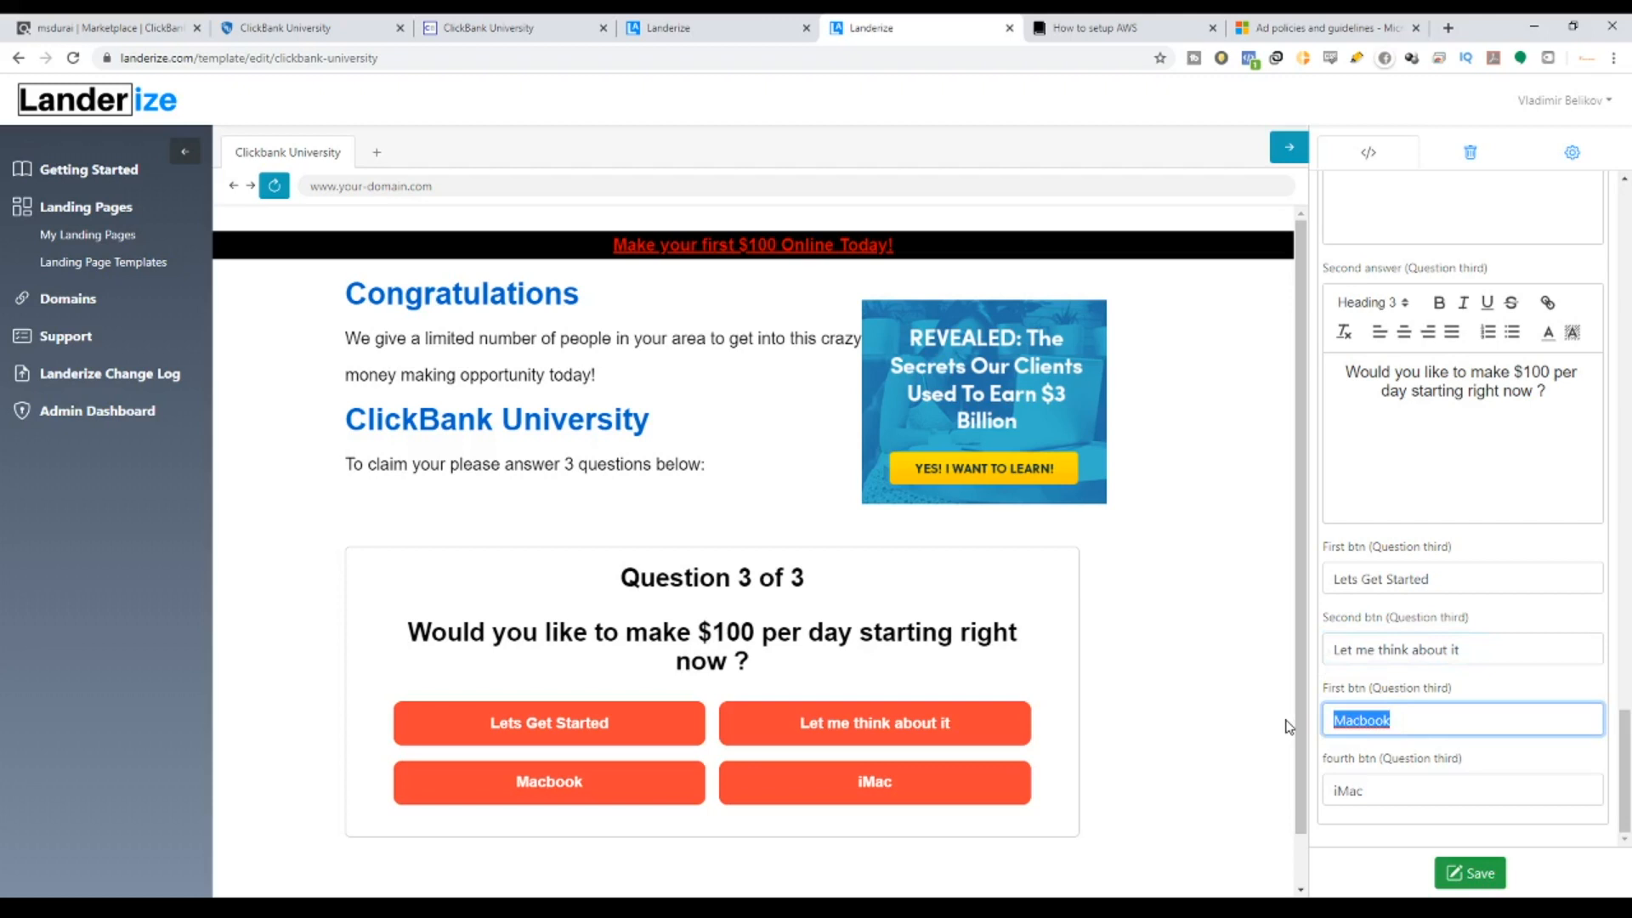
{"action": "type", "text": "I"}
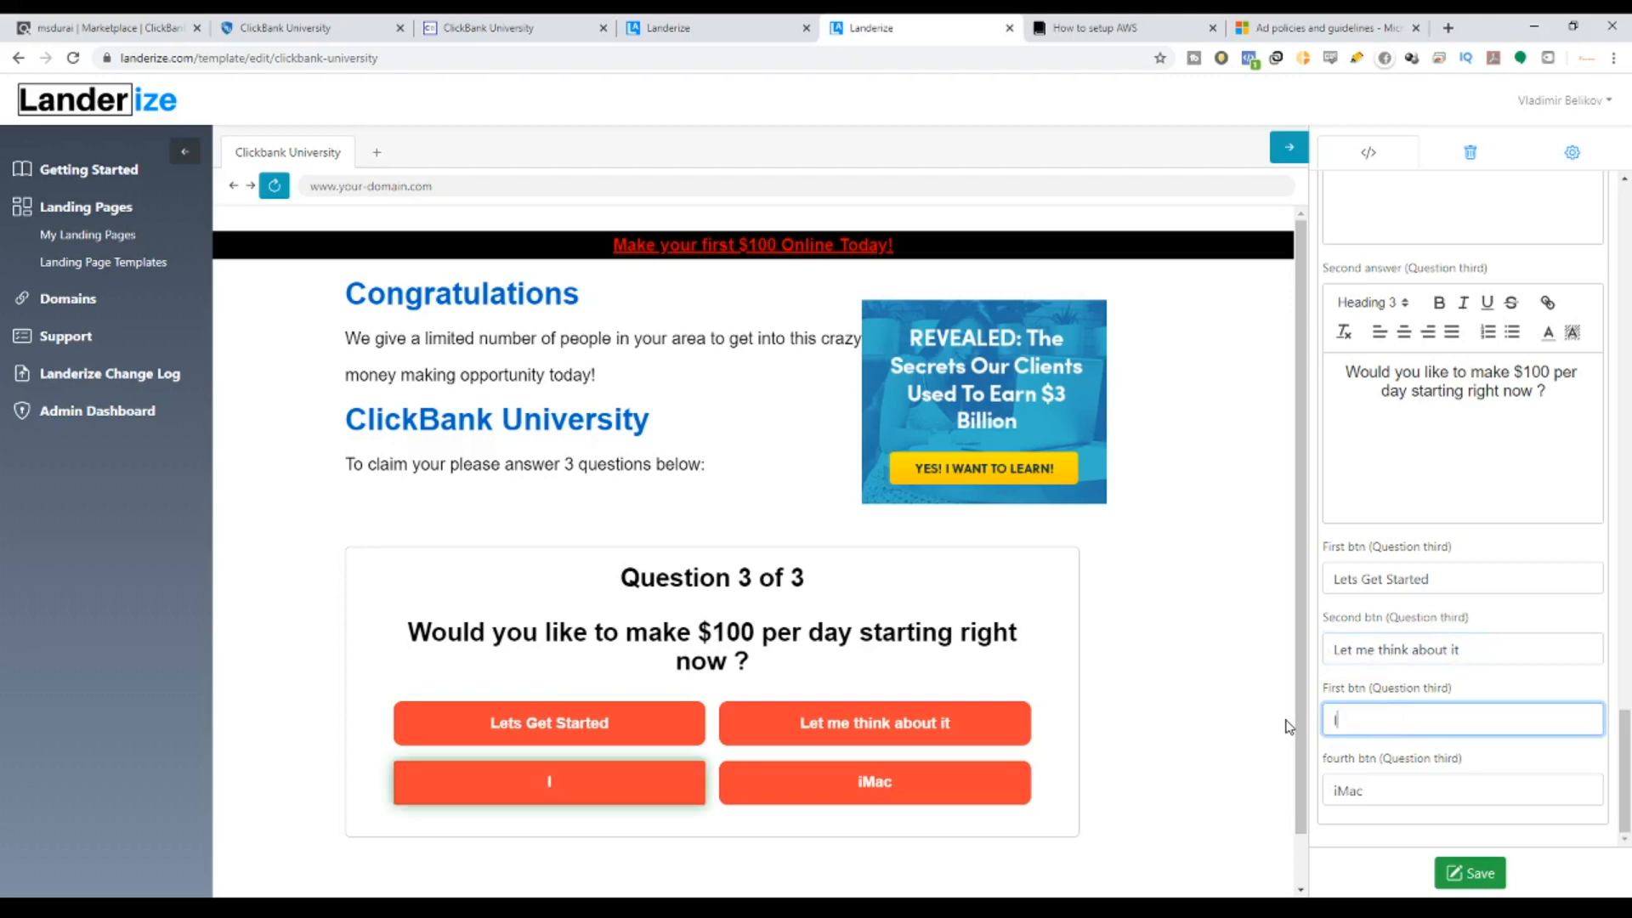
{"action": "type", "text": " am not "}
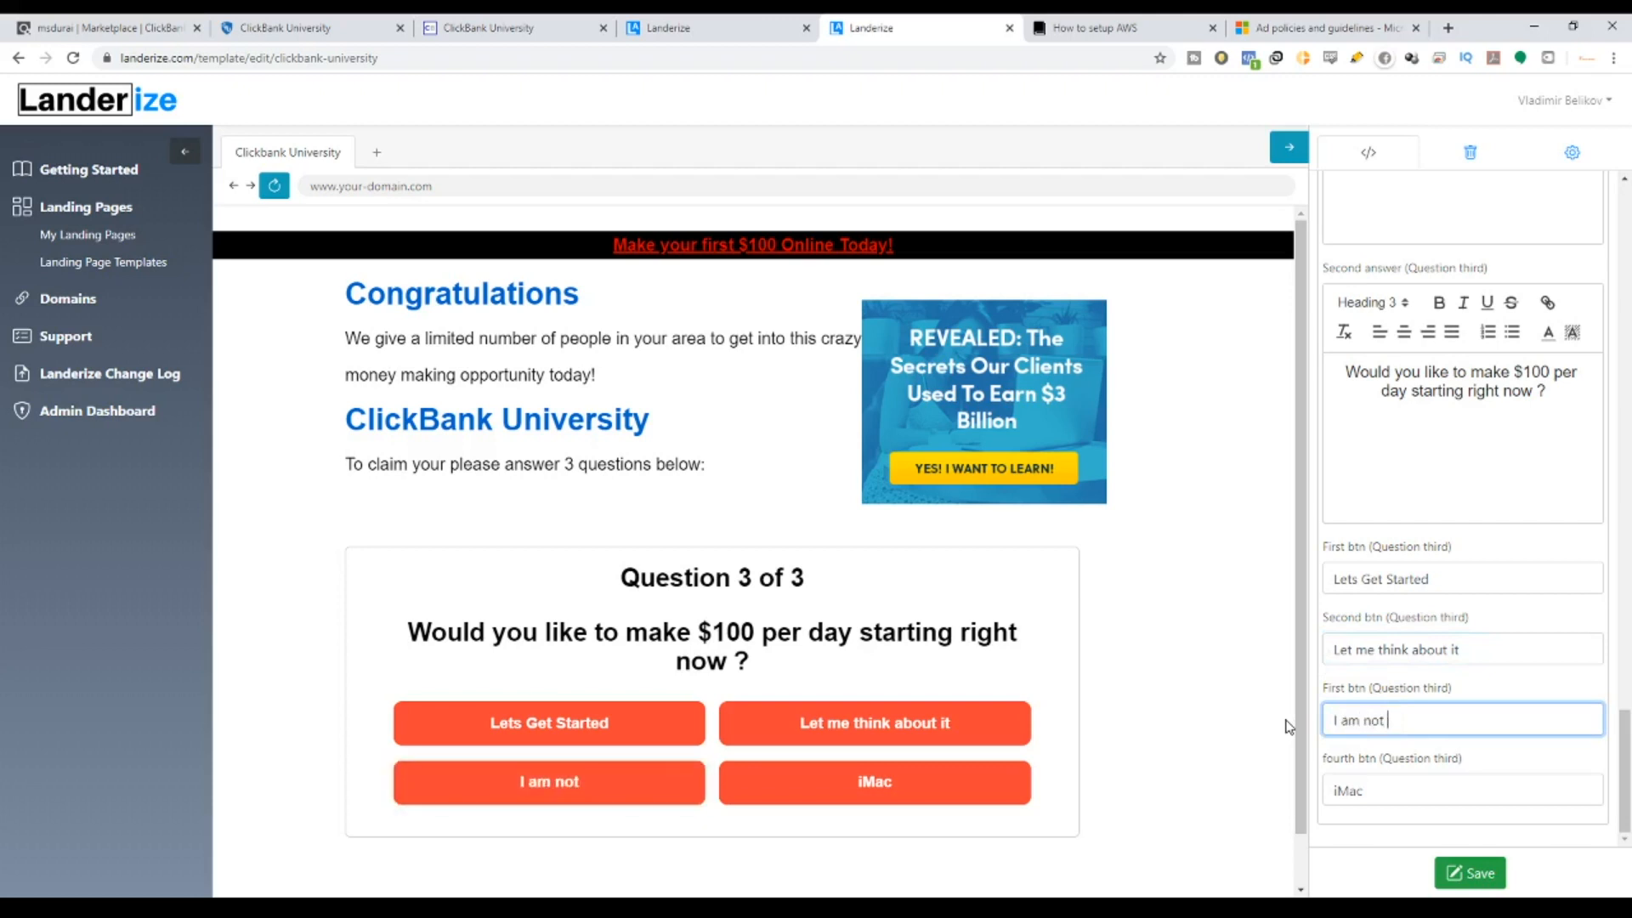
{"action": "type", "text": "so sure"}
{"action": "double_click", "coordinate": [1415, 782]}
{"action": "type", "text": "I"}
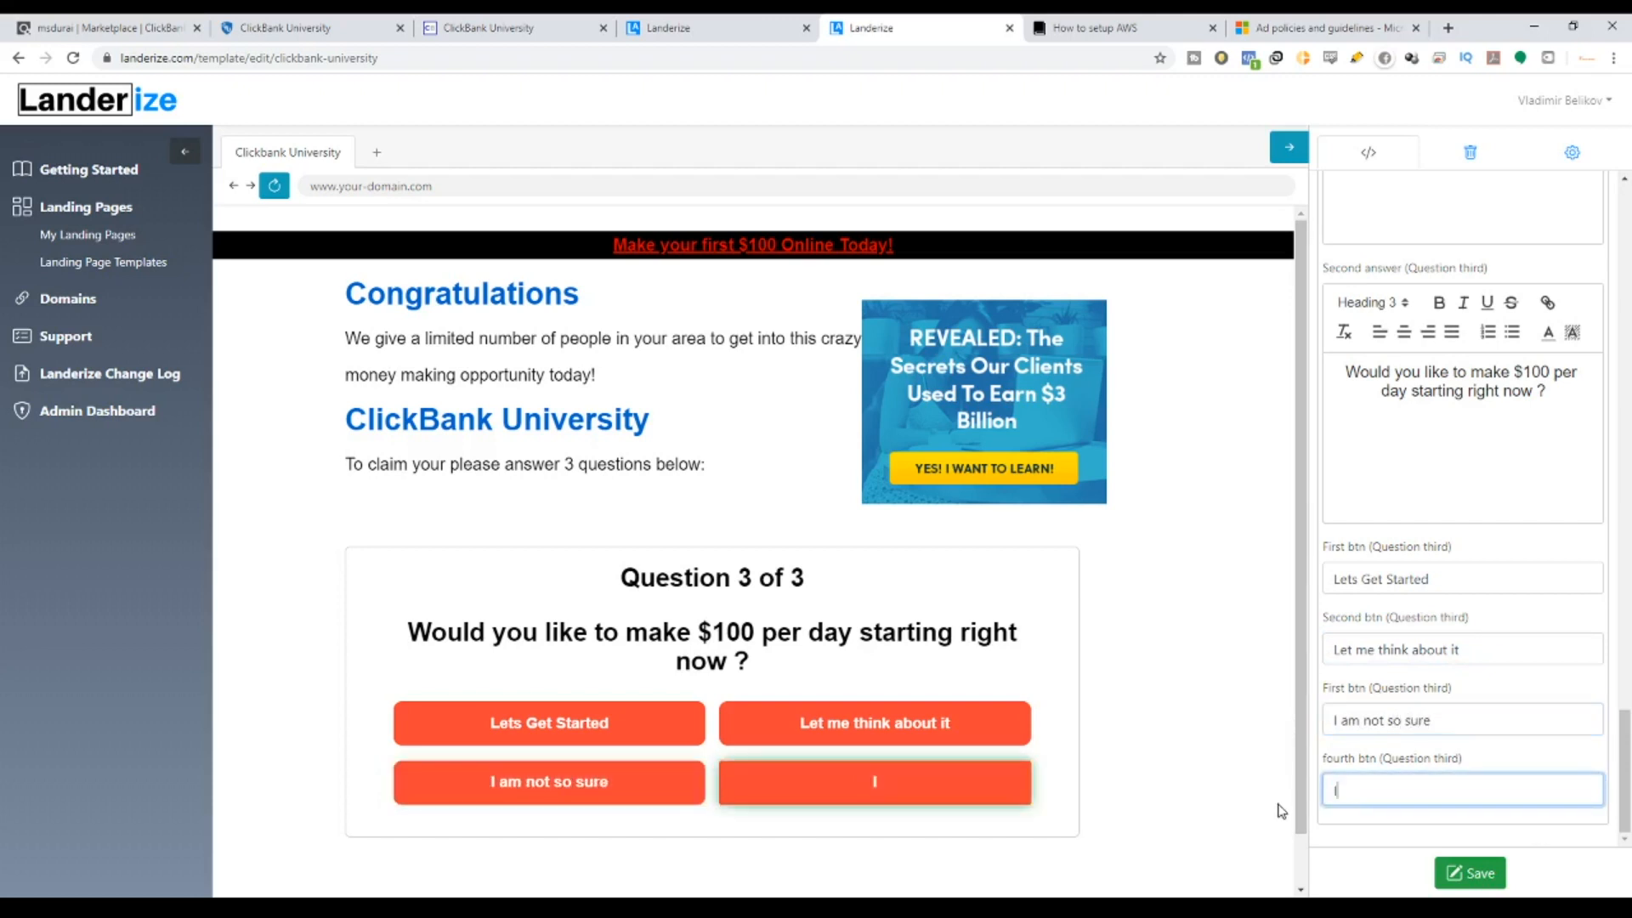
{"action": "type", "text": " dont want to"}
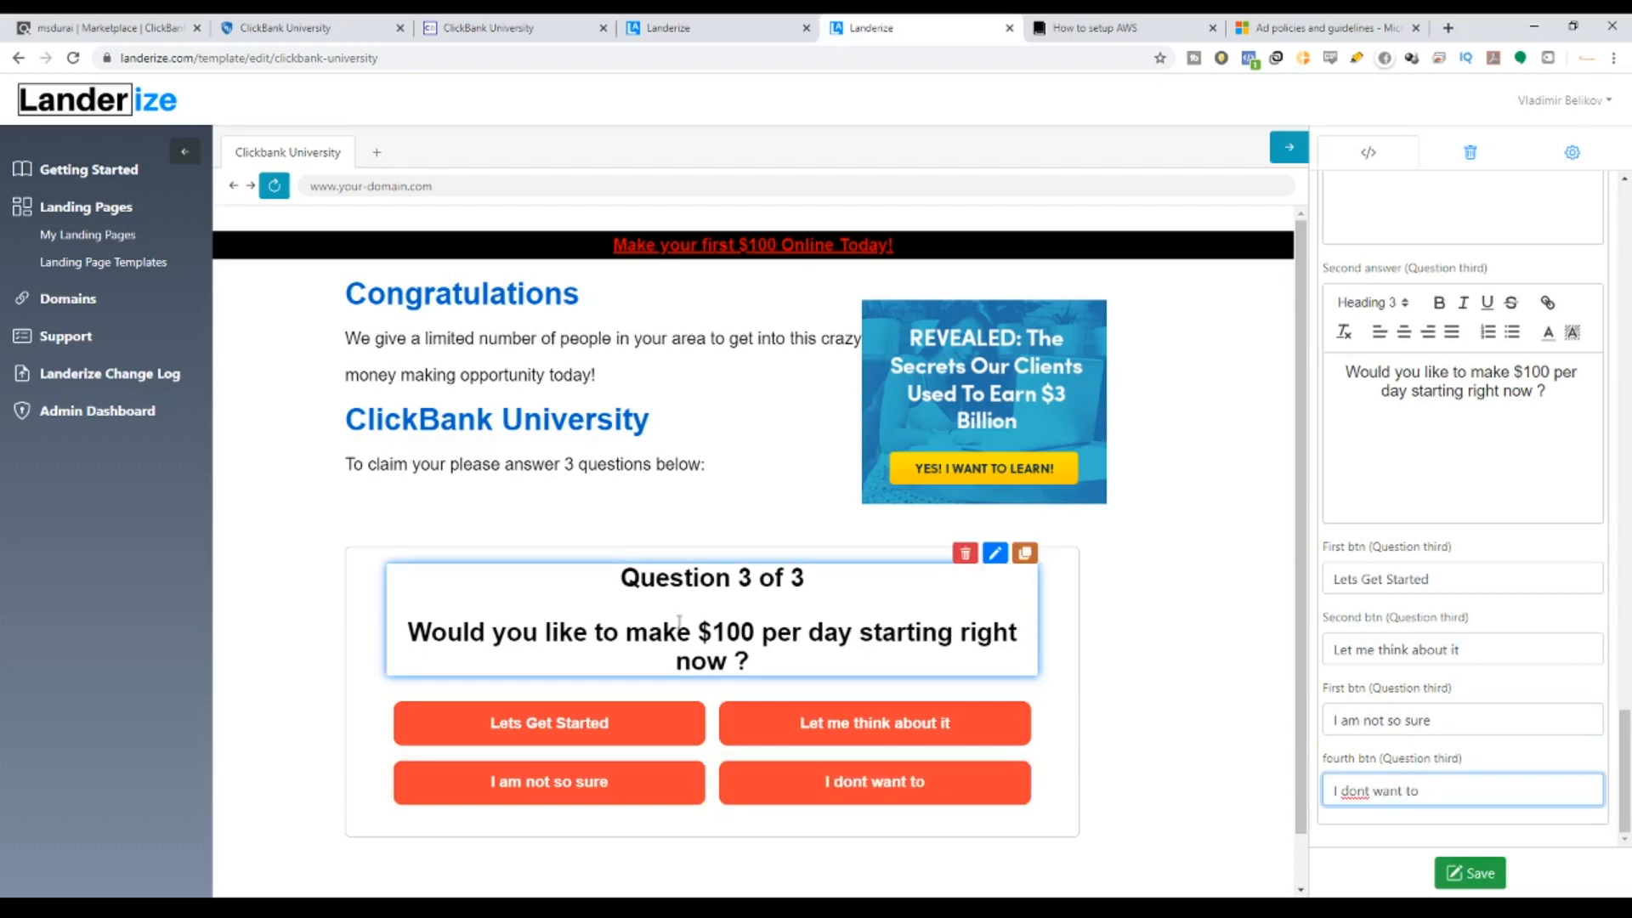
{"action": "left_click_drag", "start_coordinate": [697, 633], "coordinate": [1012, 632]}
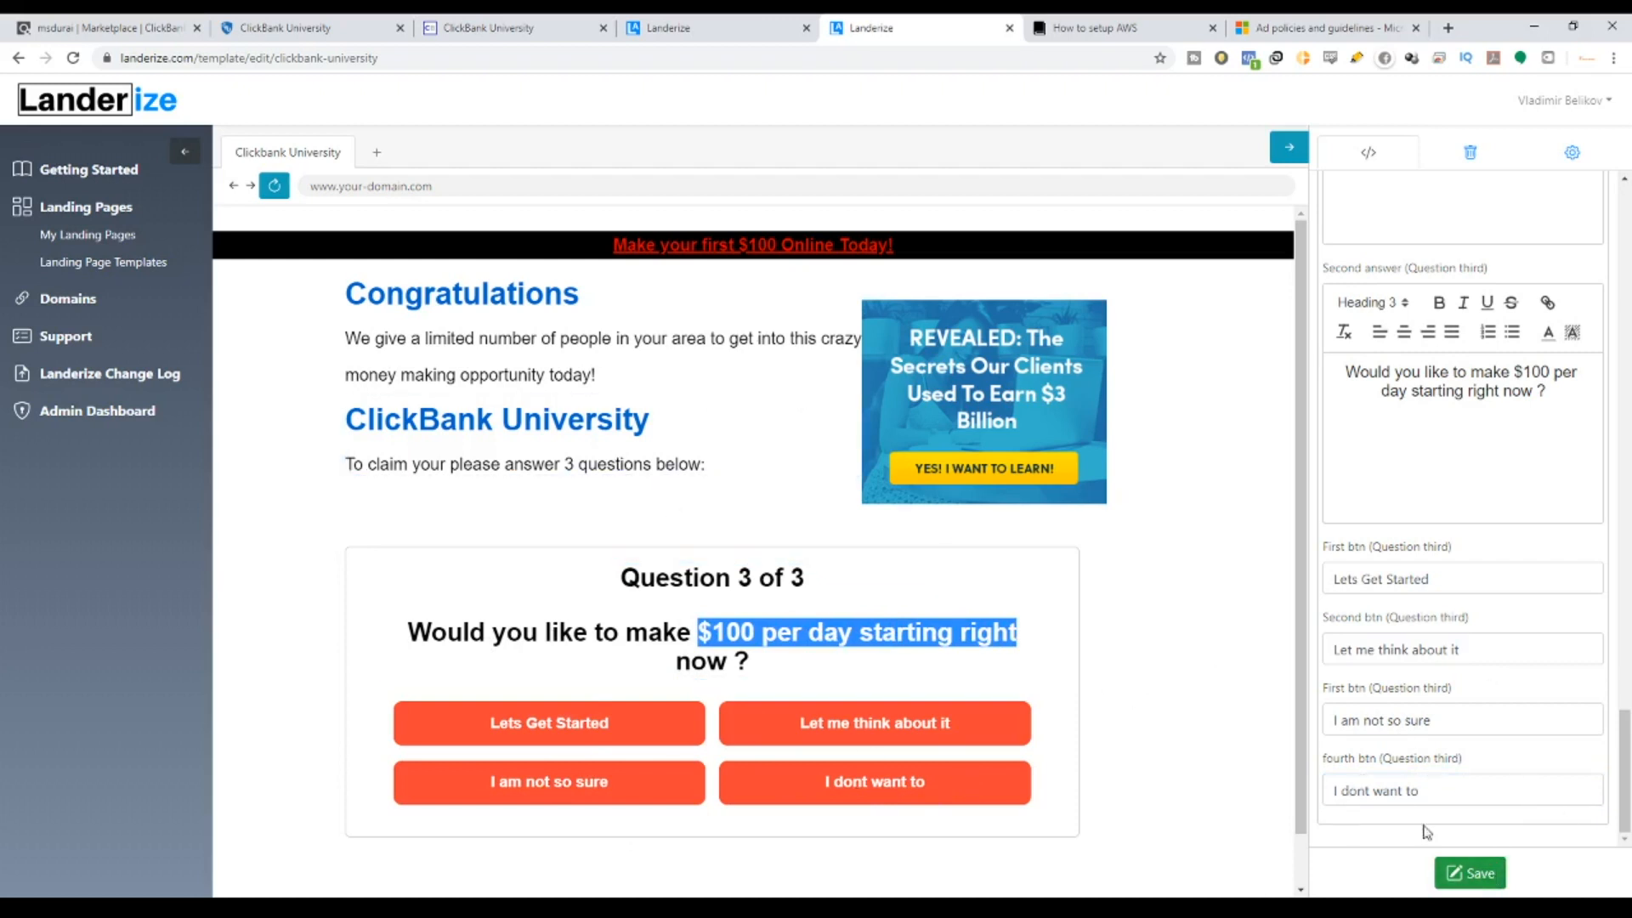
Save the quiz template, dismissing the 'Template is saved' notification.
{"action": "left_click", "coordinate": [1470, 872]}
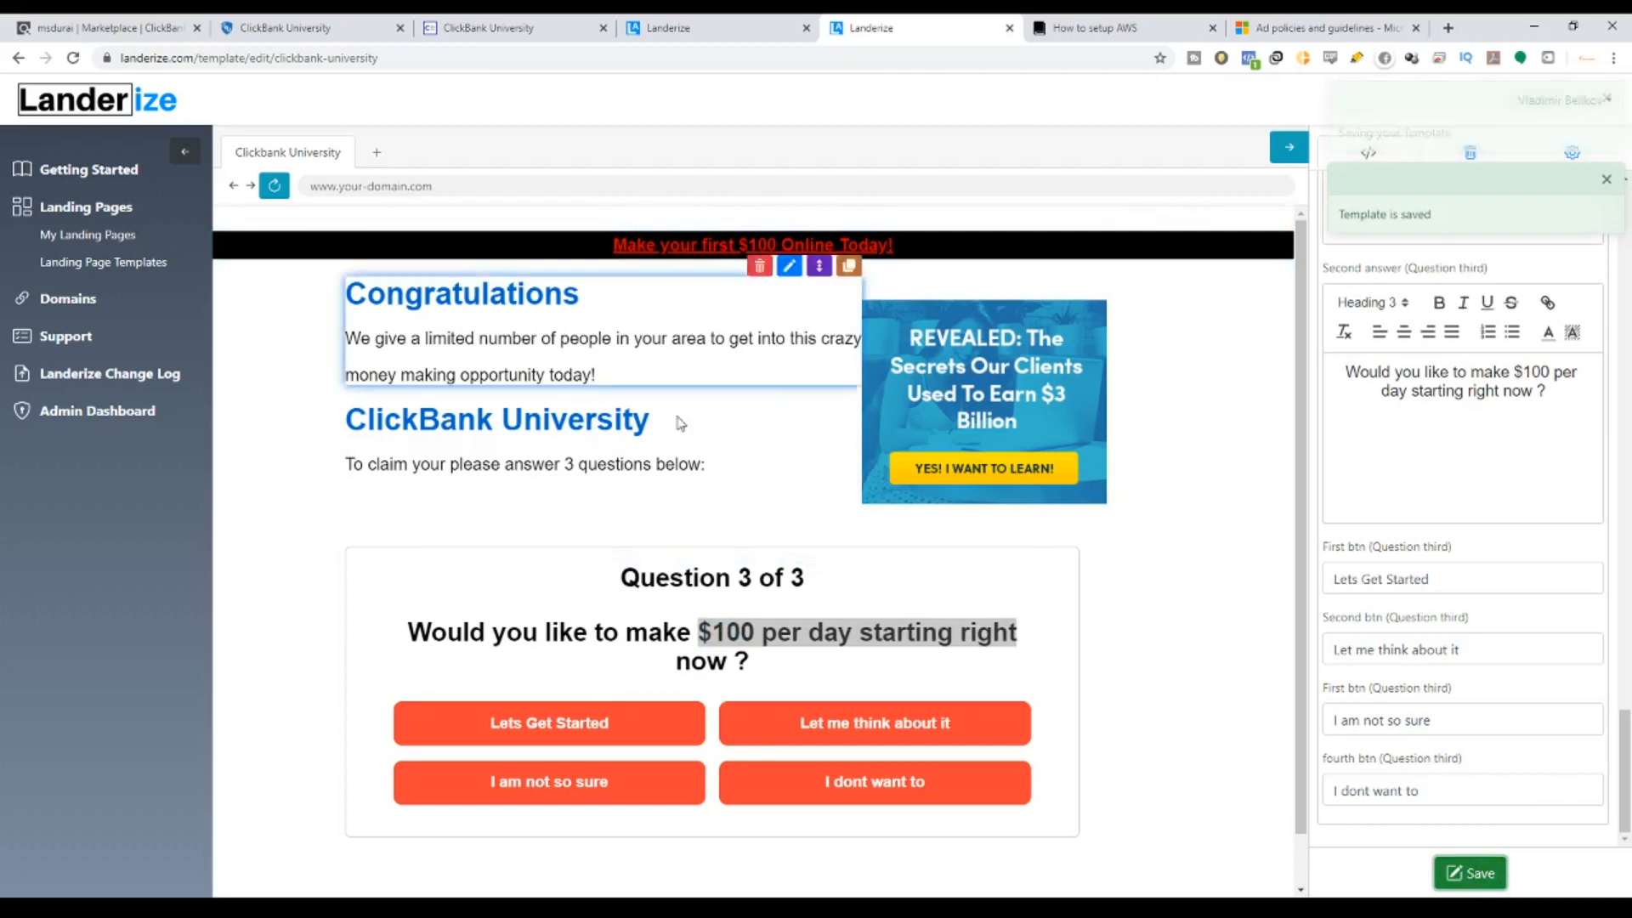
{"action": "left_click", "coordinate": [1607, 98]}
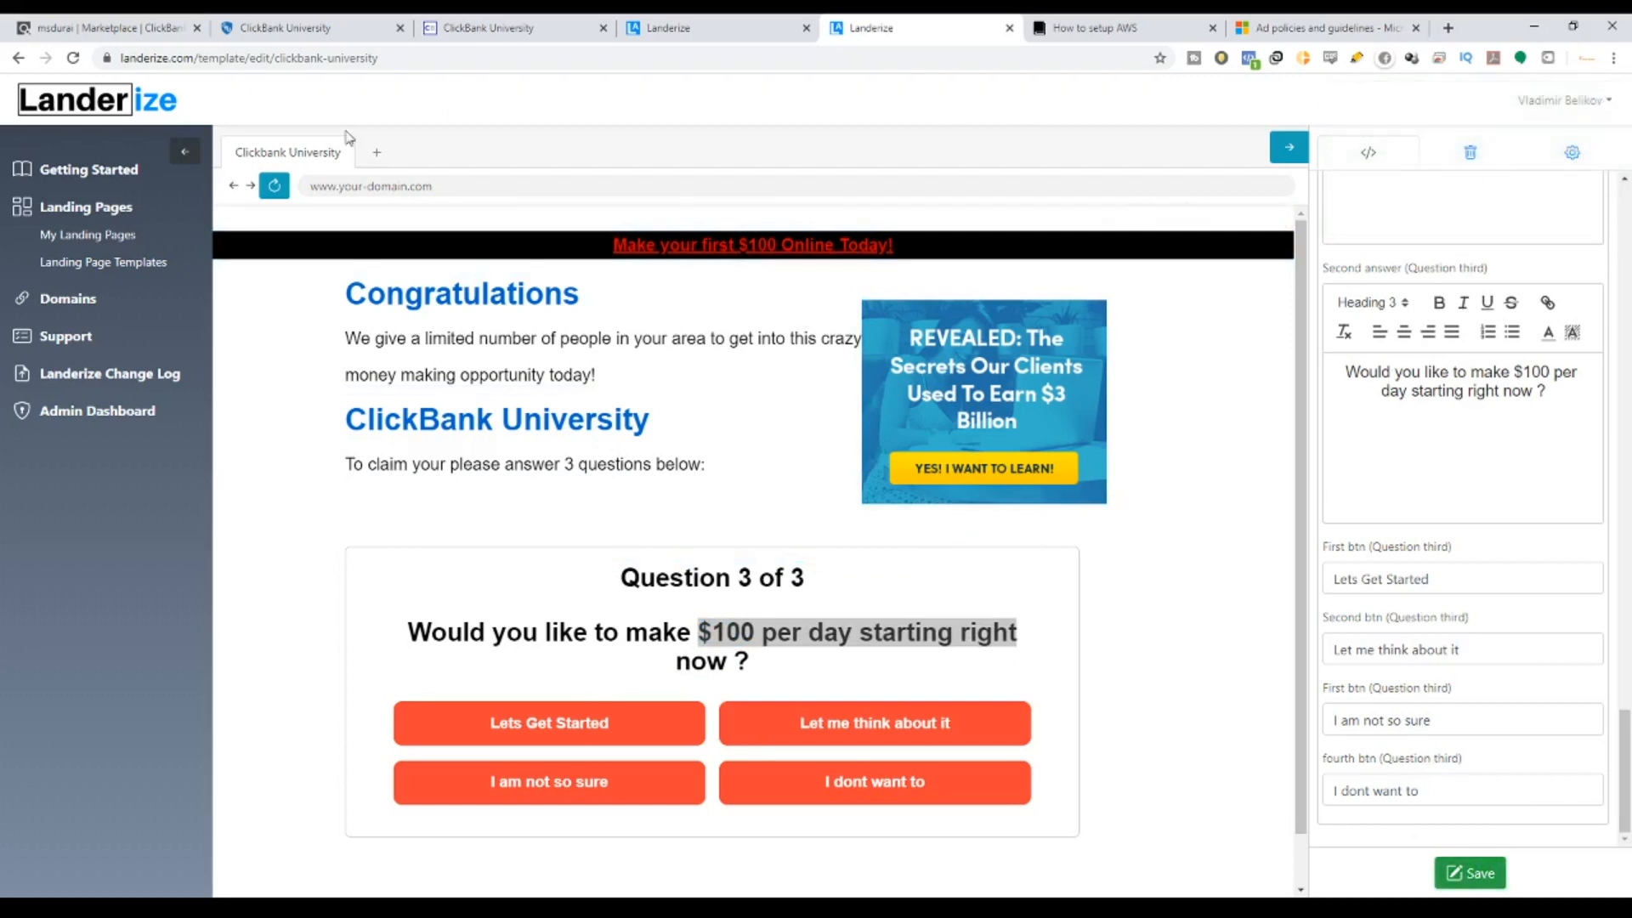
{"action": "left_click", "coordinate": [1470, 872]}
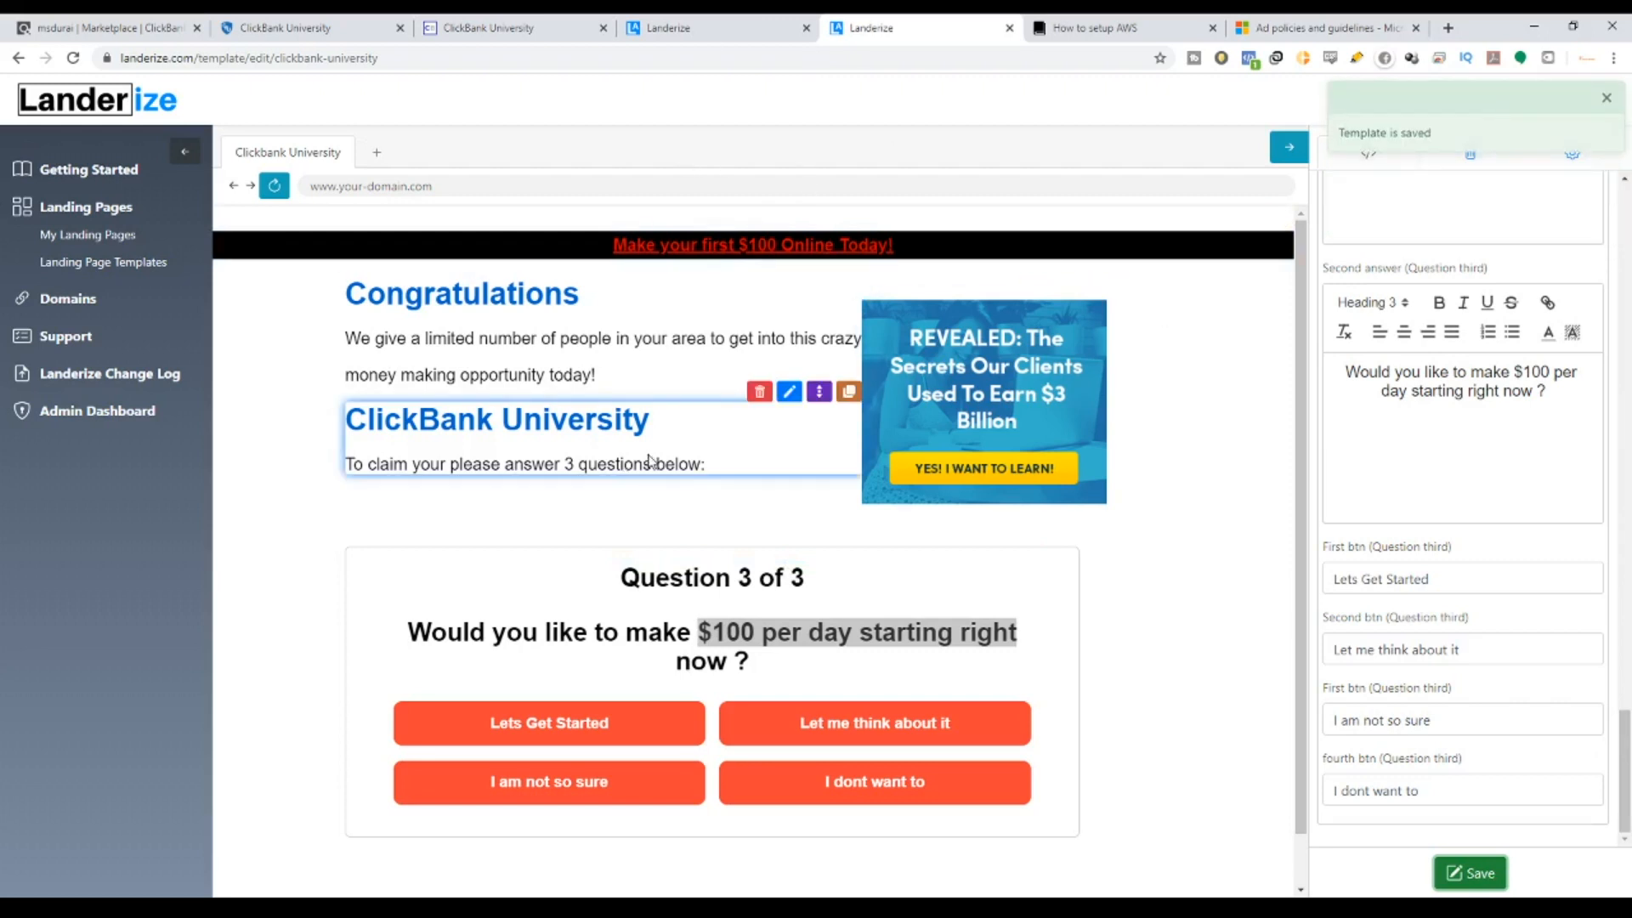
{"action": "double_click", "coordinate": [1452, 882]}
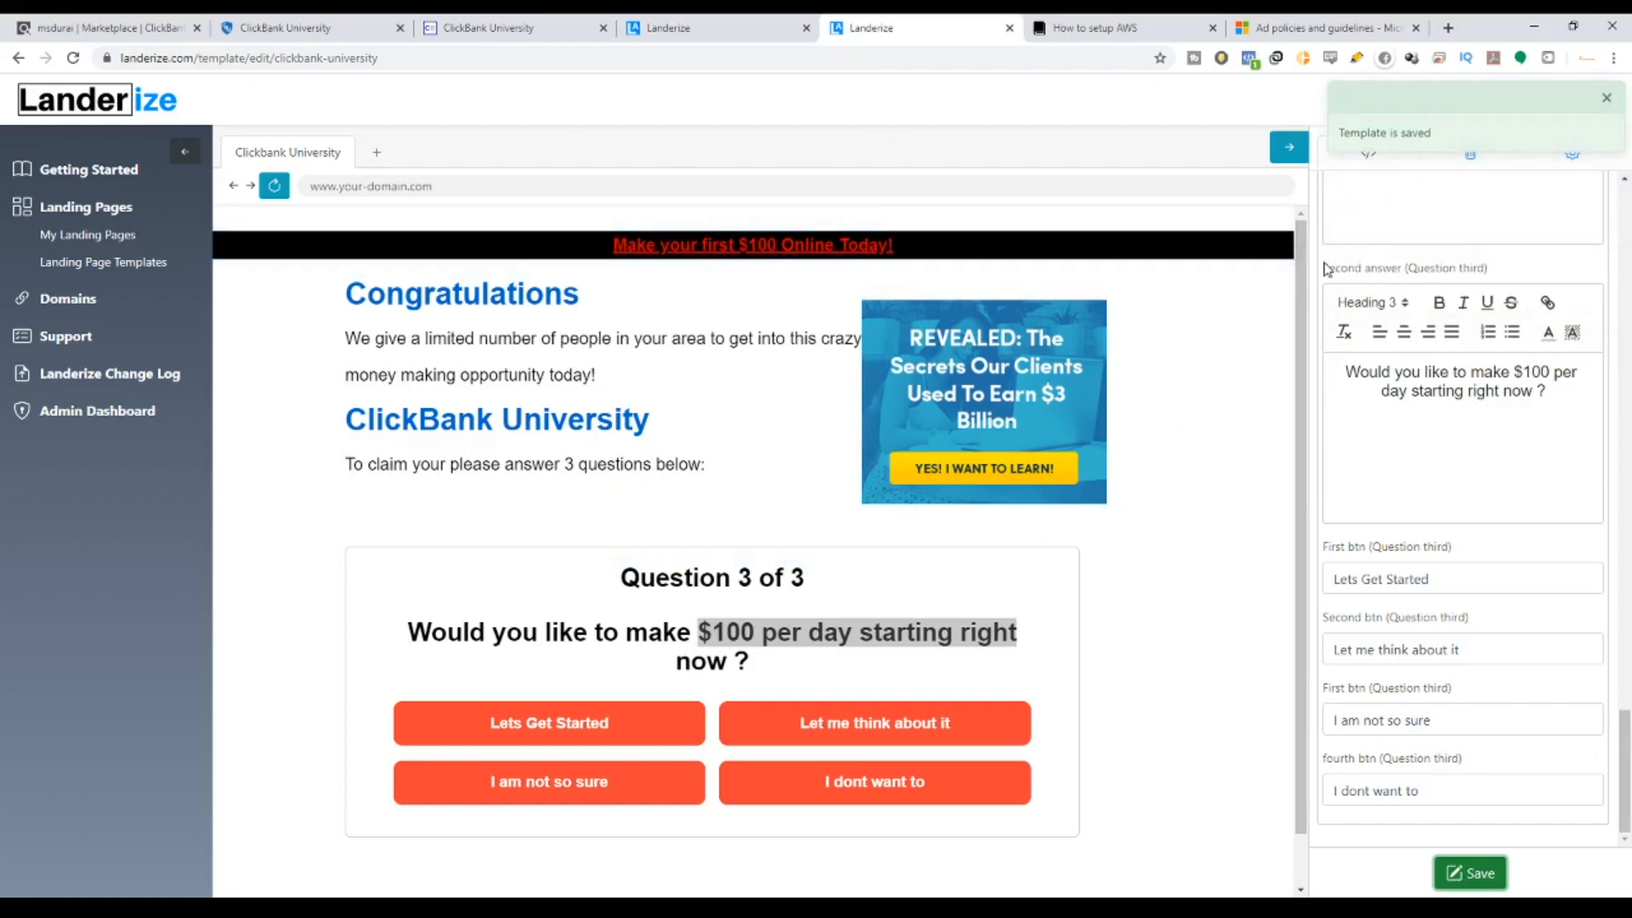
{"action": "scroll", "coordinate": [1377, 425], "scroll_direction": "up", "scroll_amount": 10}
{"action": "scroll", "coordinate": [1404, 255], "scroll_direction": "up", "scroll_amount": 10}
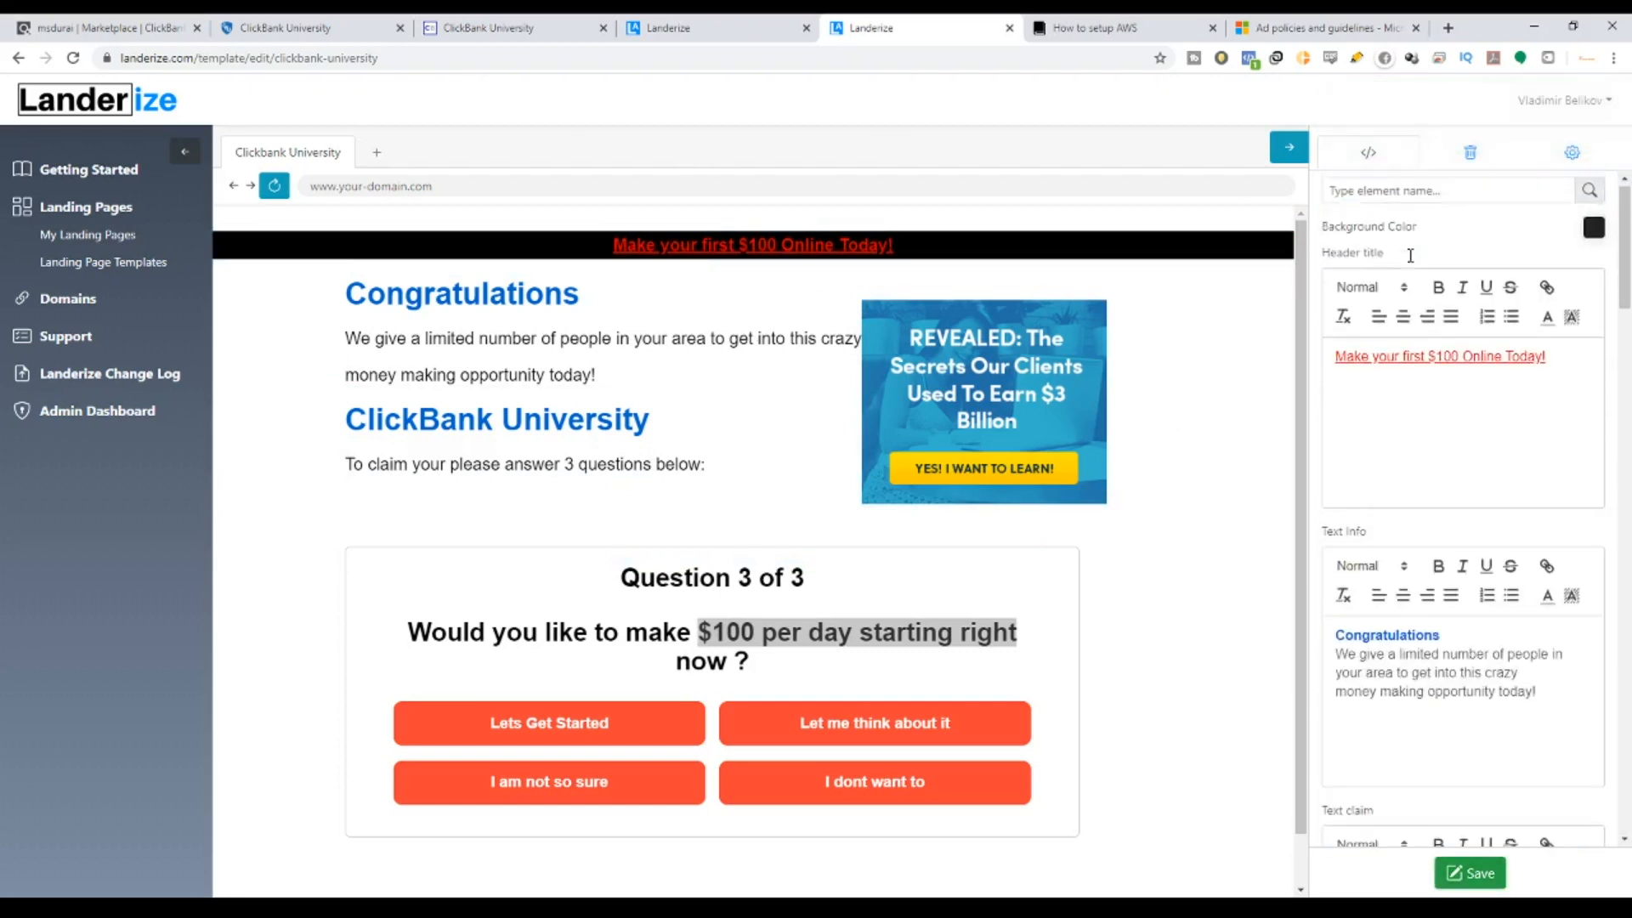
Shift the page background colour from black to grey #797979 in the colour picker.
{"action": "left_click", "coordinate": [1595, 239]}
{"action": "mouse_move", "coordinate": [1413, 301]}
{"action": "left_mouse_down"}
{"action": "mouse_move", "coordinate": [1414, 280]}
{"action": "mouse_move", "coordinate": [1376, 283]}
{"action": "mouse_move", "coordinate": [1390, 281]}
{"action": "left_mouse_up"}
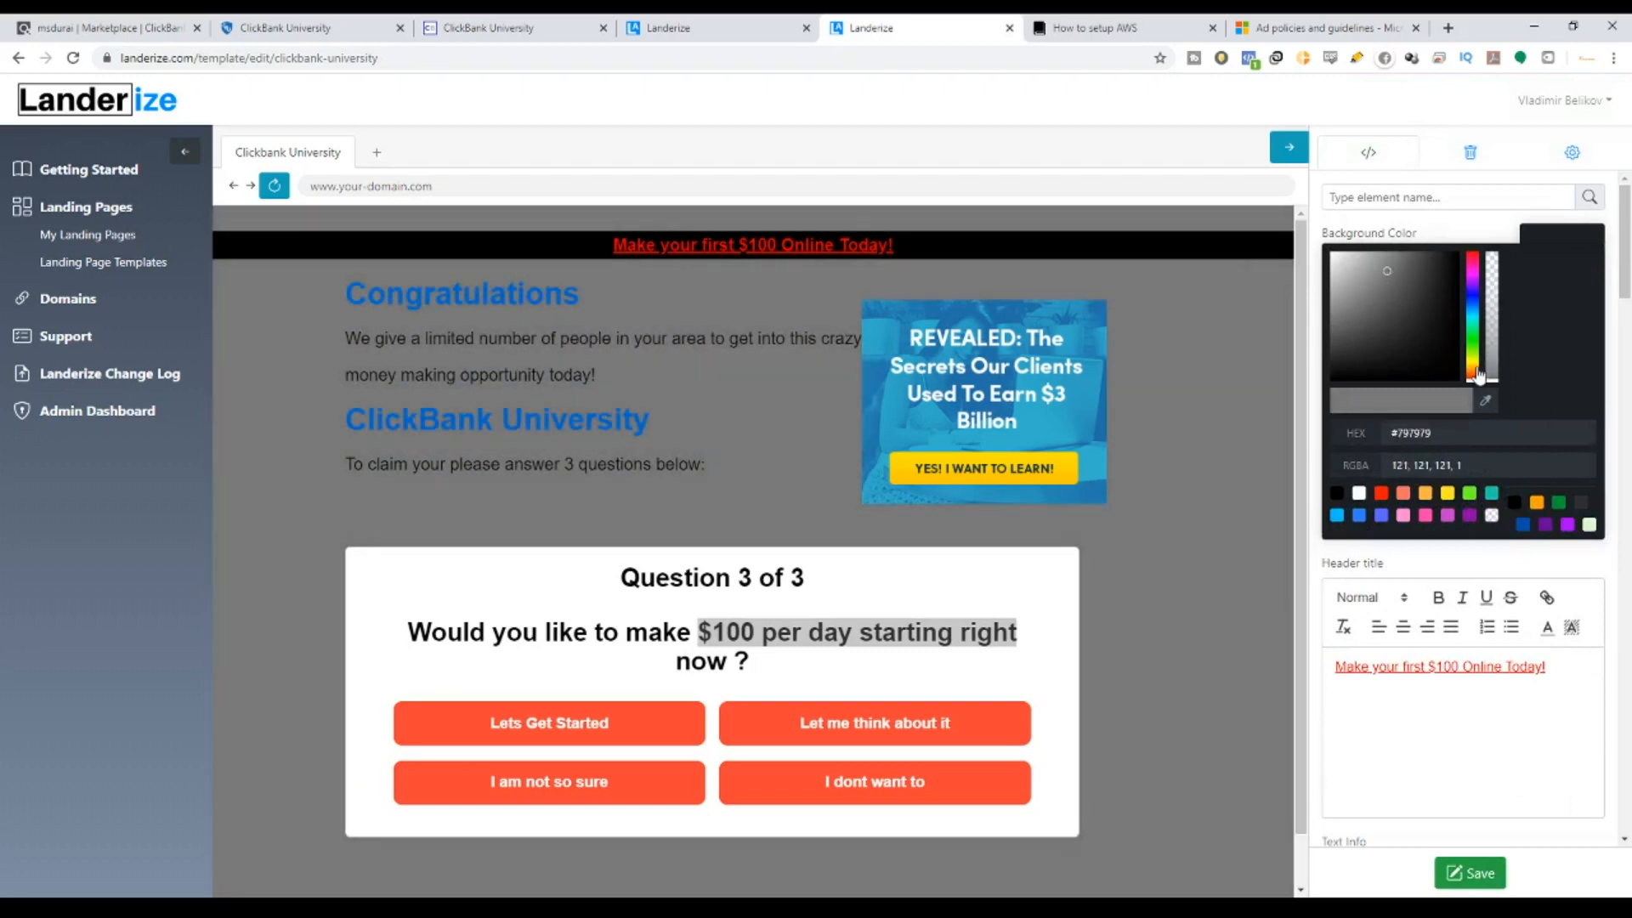
{"action": "left_click_drag", "start_coordinate": [1479, 377], "coordinate": [1392, 255]}
Settle on a light blue background and colour the Congratulations heading red.
{"action": "left_click", "coordinate": [1191, 331]}
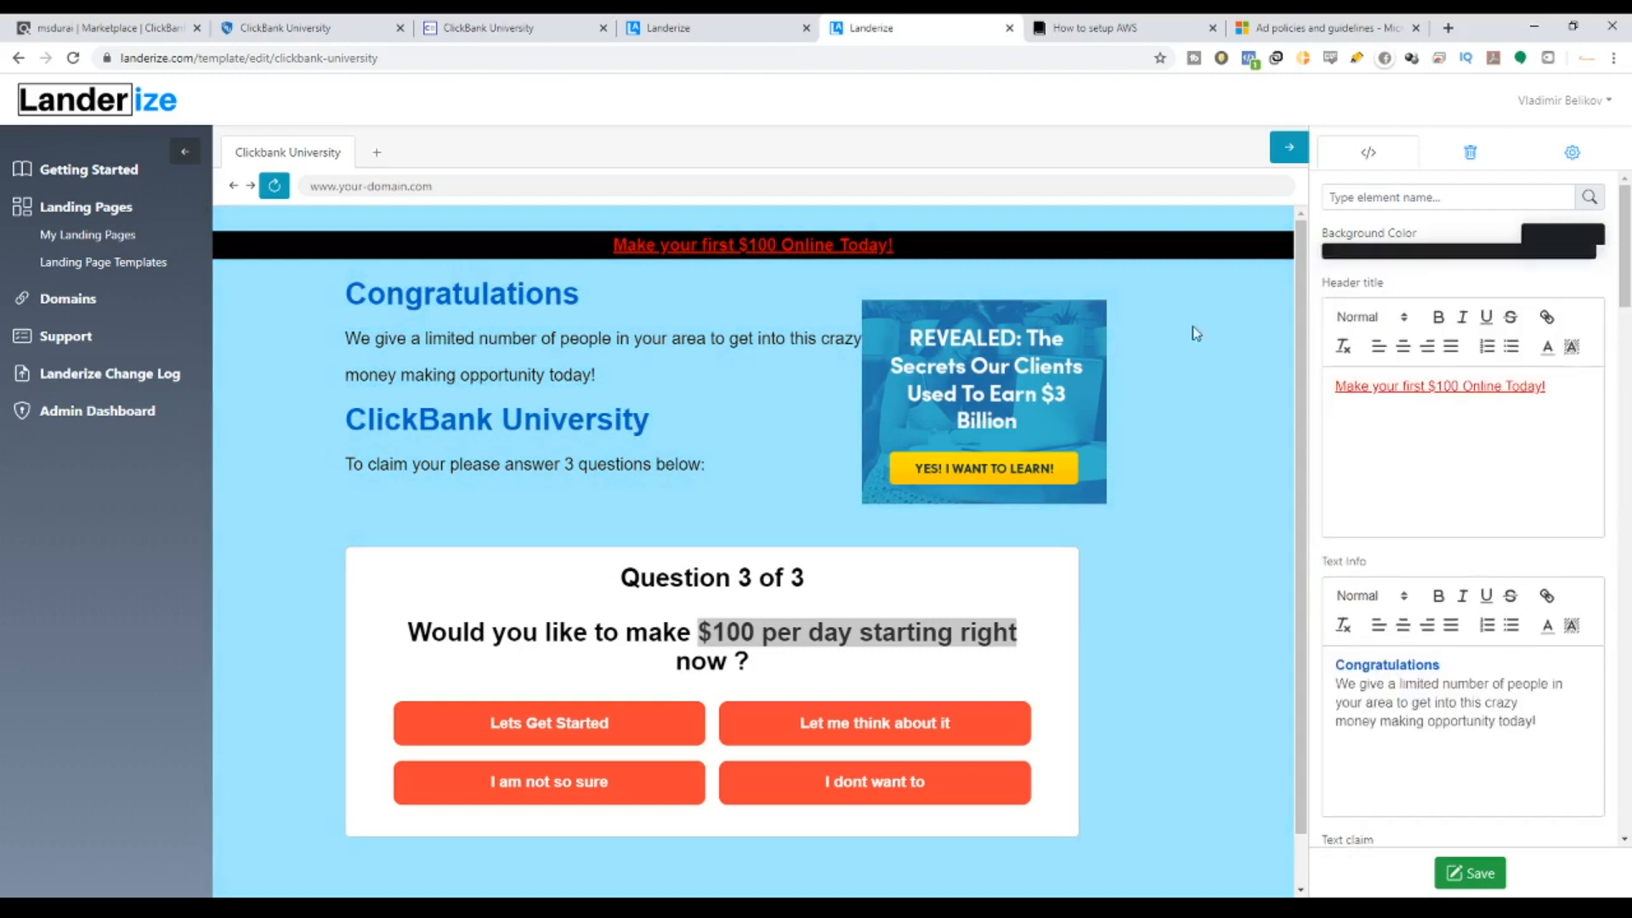
{"action": "left_click", "coordinate": [432, 281]}
{"action": "left_click", "coordinate": [788, 265]}
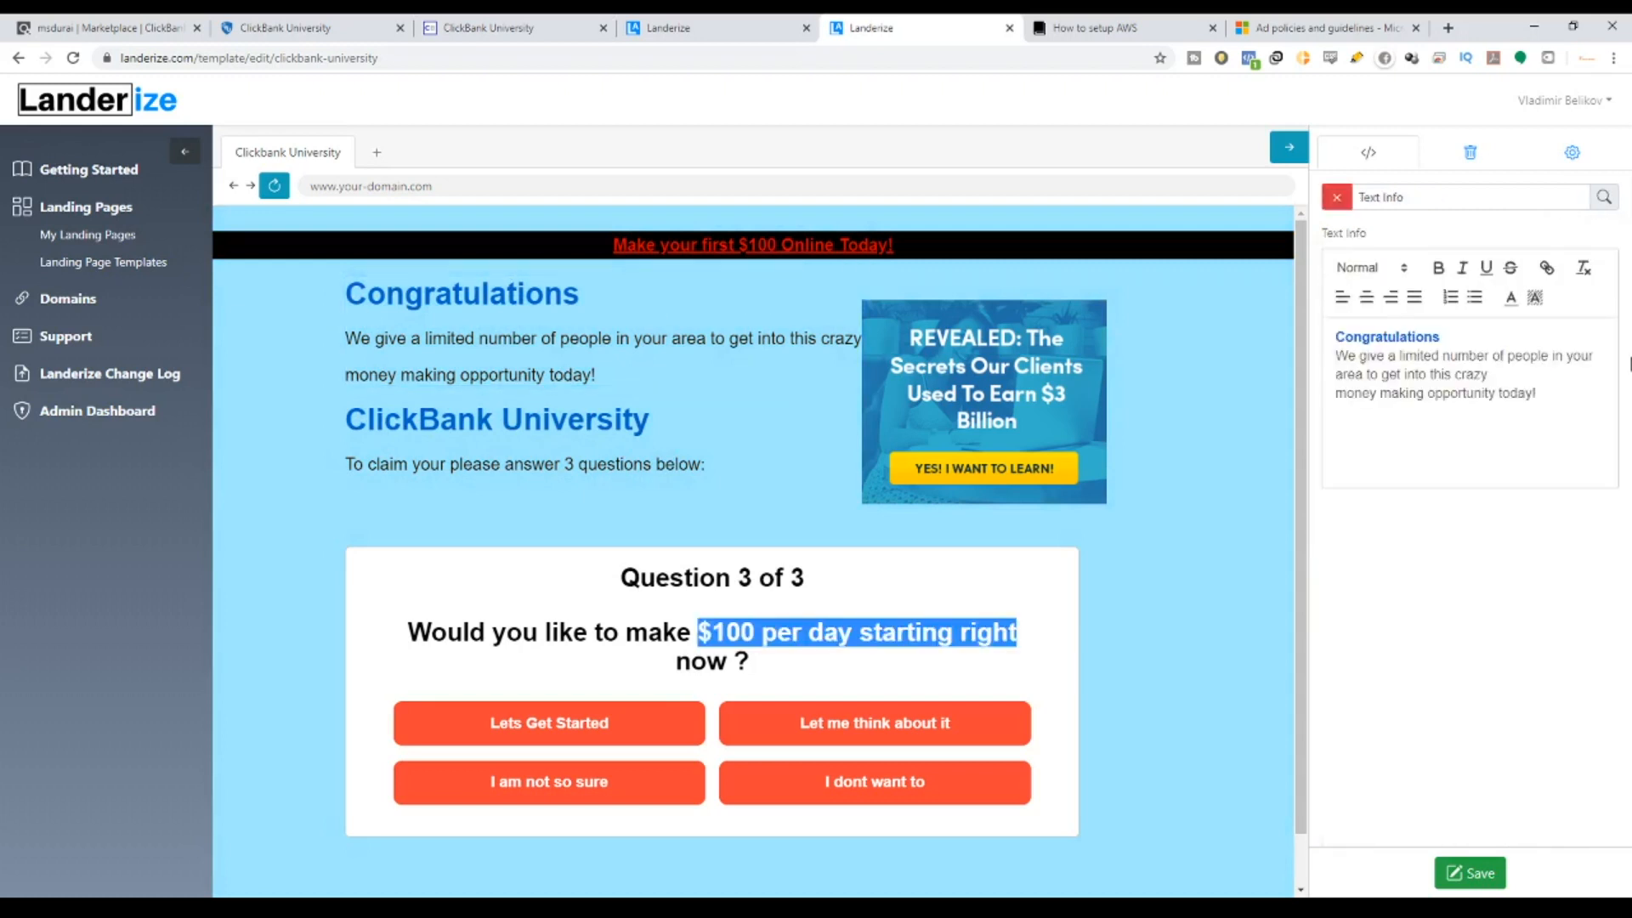
{"action": "left_click_drag", "start_coordinate": [1332, 337], "coordinate": [1440, 338]}
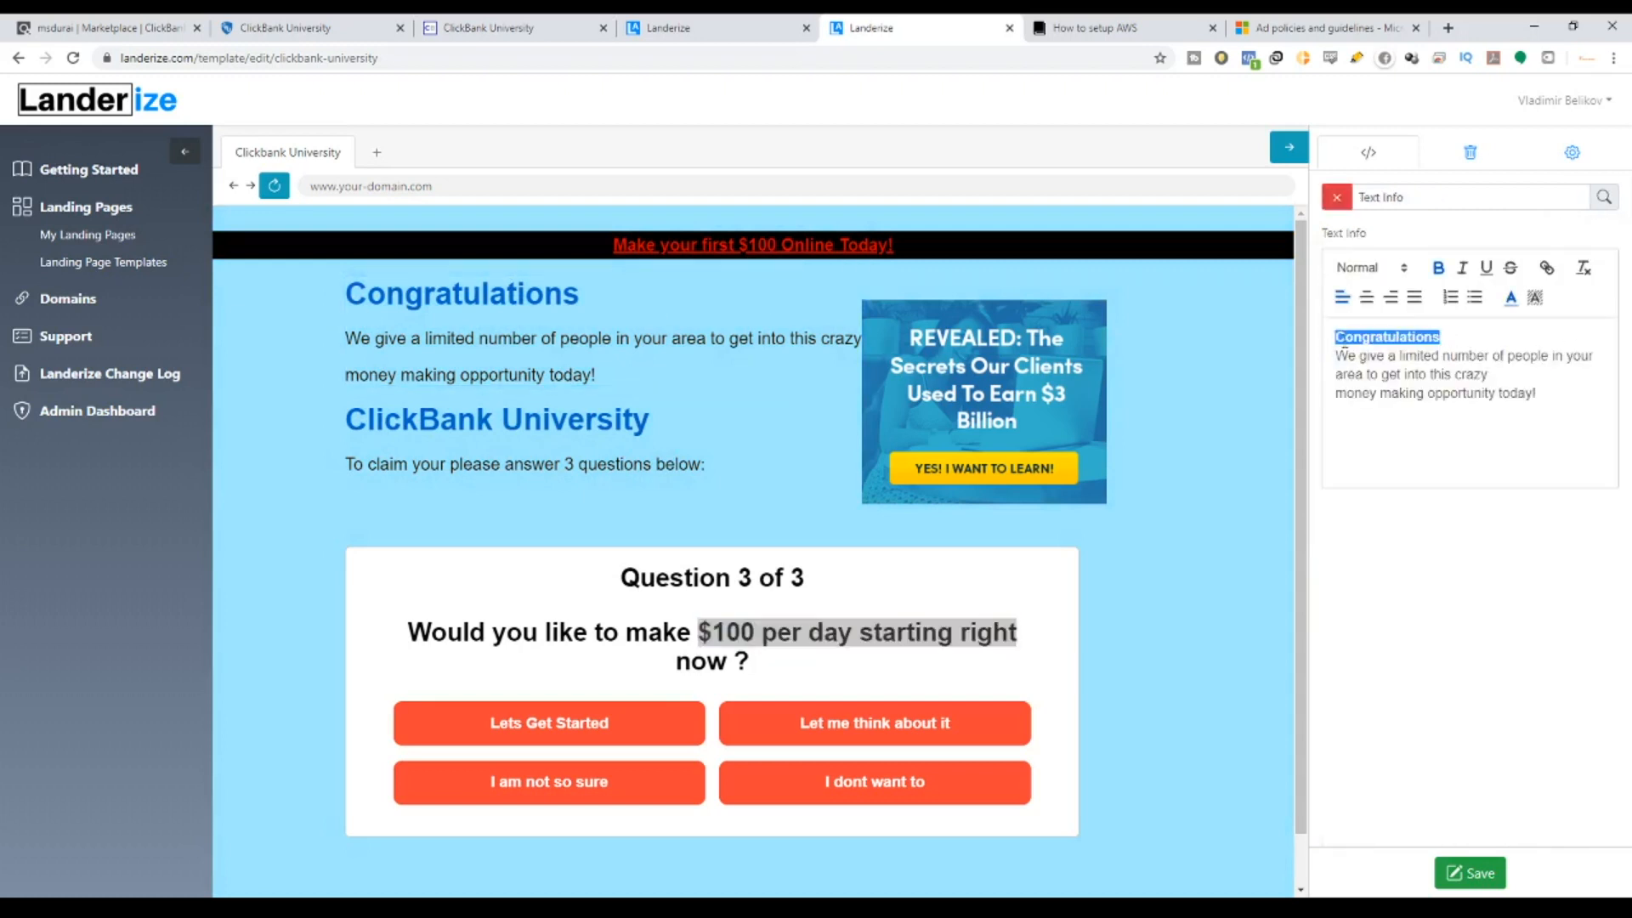
{"action": "left_click", "coordinate": [1510, 296]}
{"action": "left_click", "coordinate": [1529, 319]}
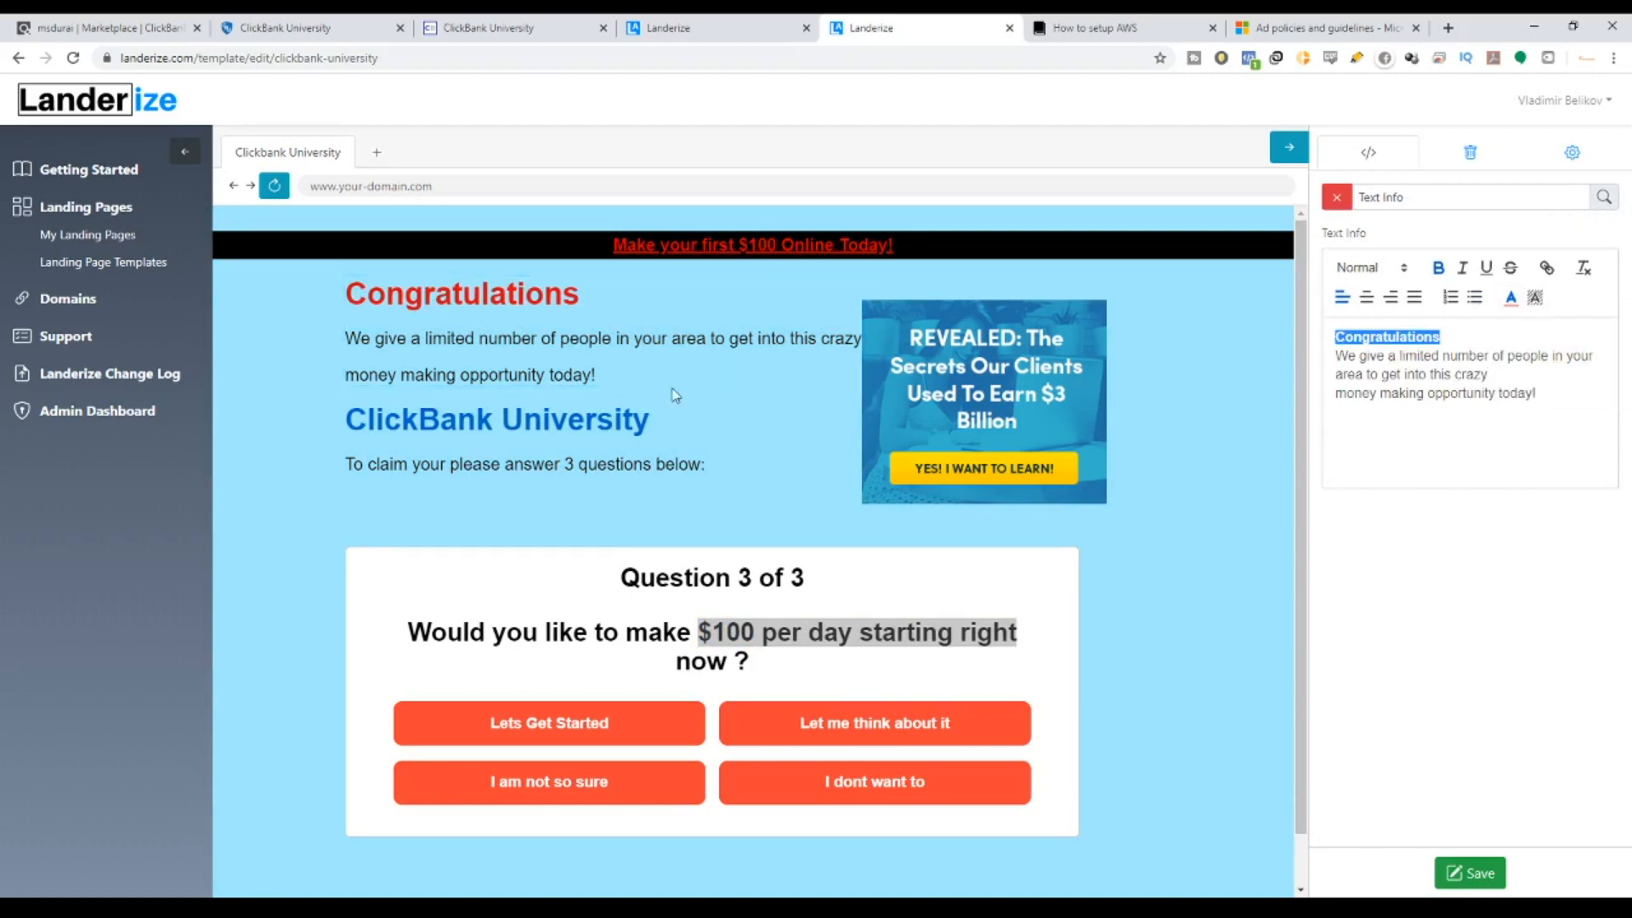
Colour the ClickBank University heading red.
{"action": "left_click", "coordinate": [791, 392]}
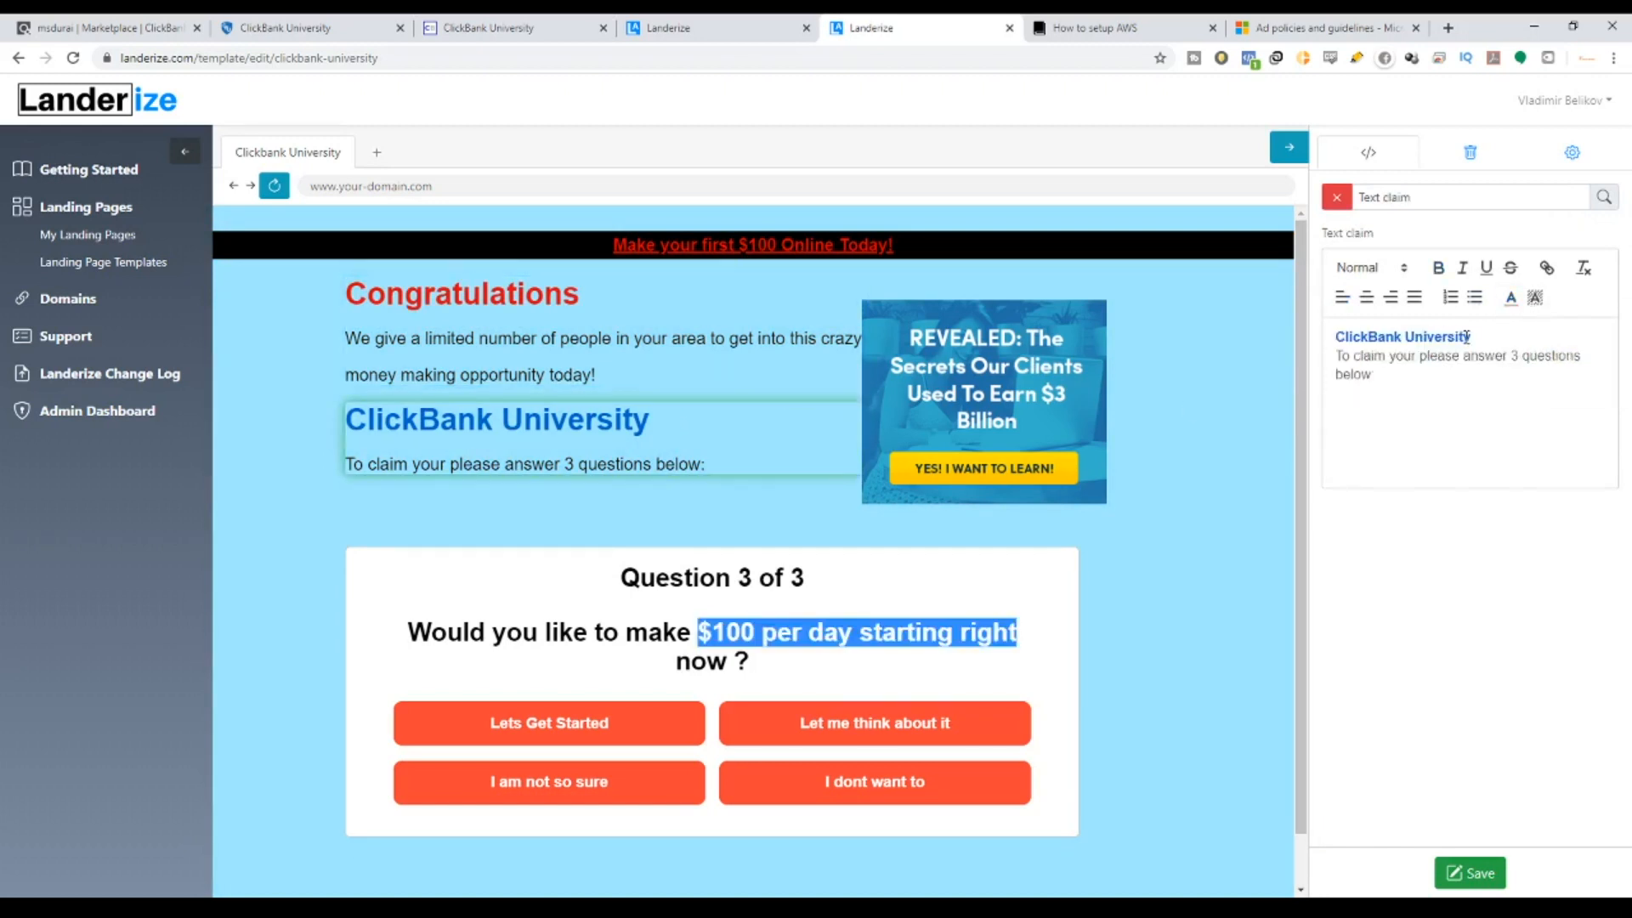
{"action": "left_click_drag", "start_coordinate": [1467, 337], "coordinate": [1324, 341]}
{"action": "left_click", "coordinate": [1511, 297]}
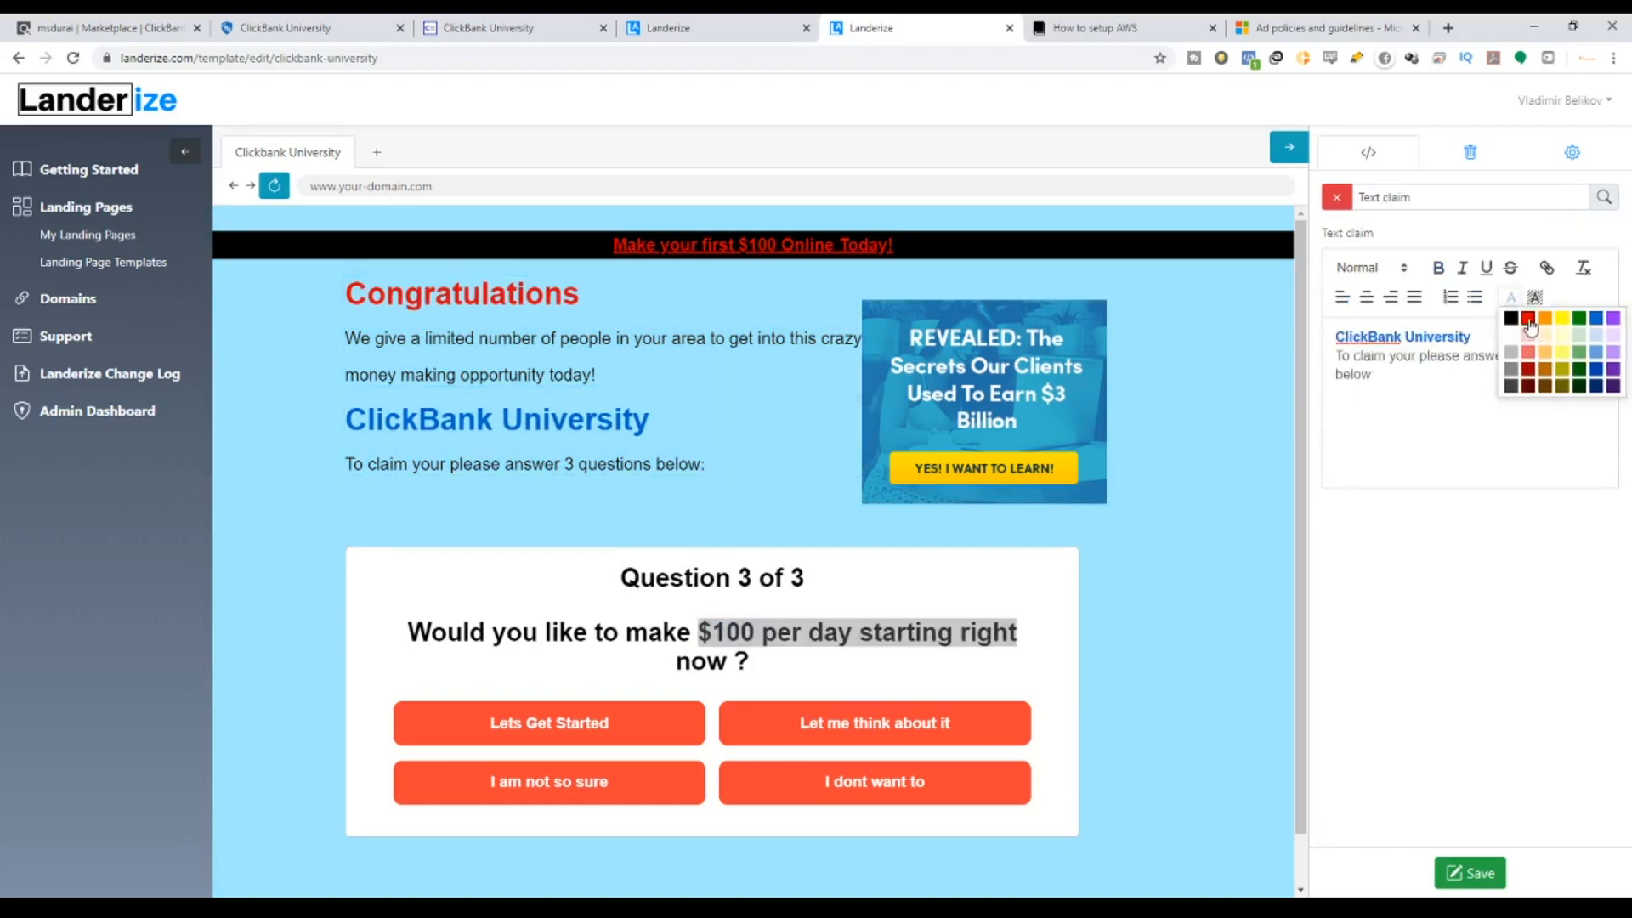
{"action": "left_click", "coordinate": [1530, 322]}
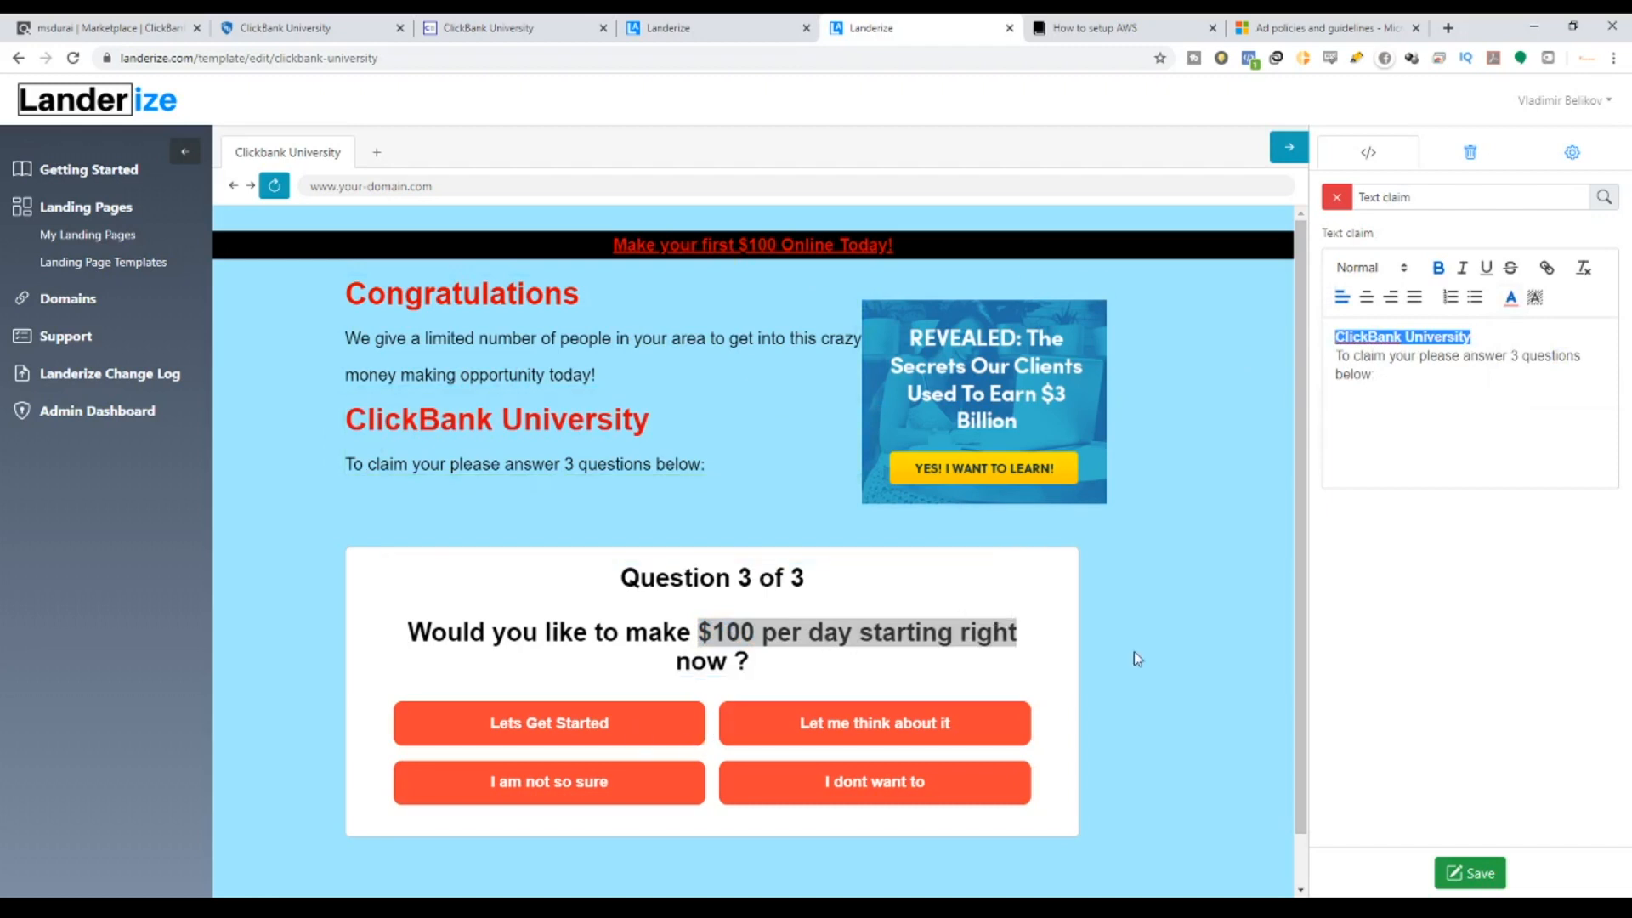
{"action": "scroll", "coordinate": [1136, 641], "scroll_direction": "down", "scroll_amount": 1}
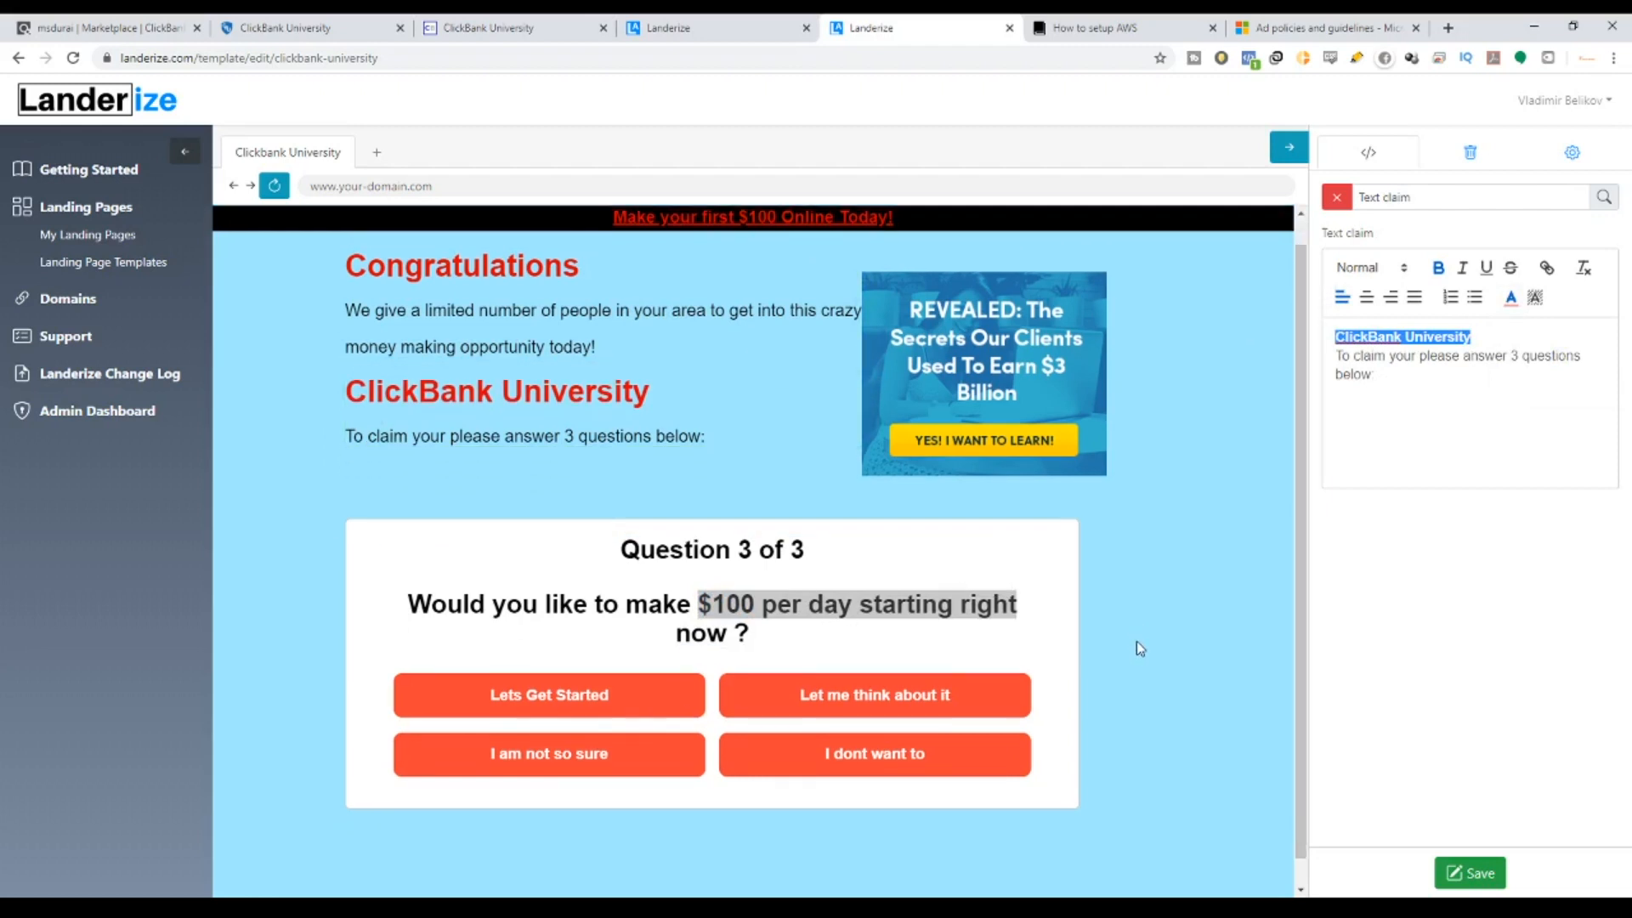
{"action": "scroll", "coordinate": [1136, 641], "scroll_direction": "up", "scroll_amount": 1}
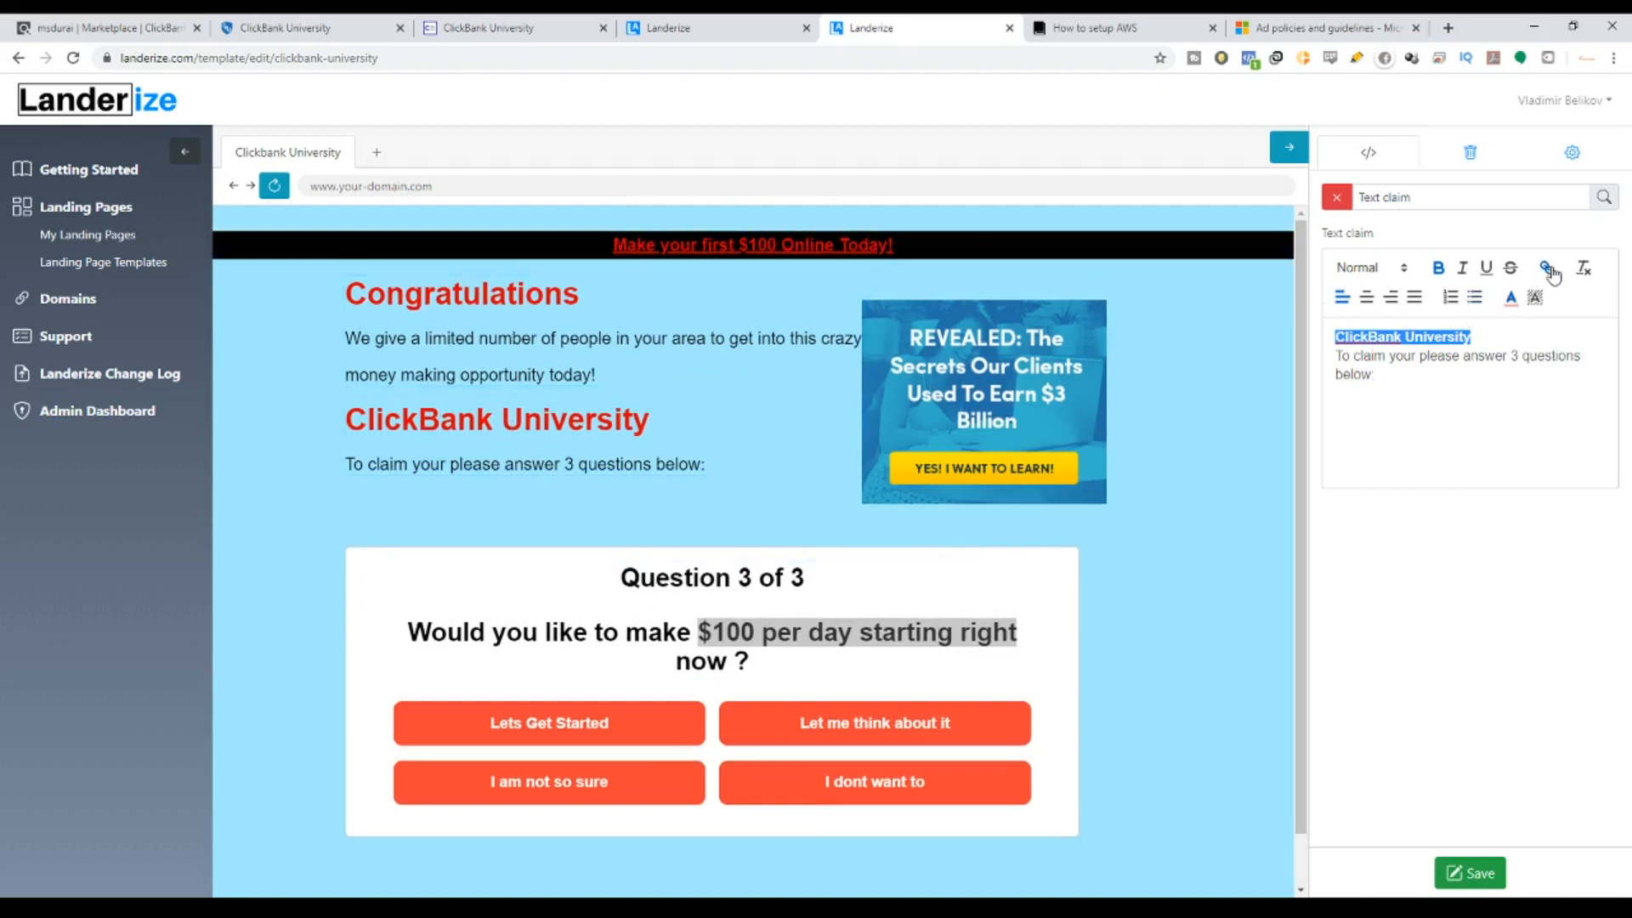
Link the ClickBank University heading to the pasted ClickBank affiliate hop link.
{"action": "left_click", "coordinate": [1547, 268]}
{"action": "key", "text": "BackSpace"}
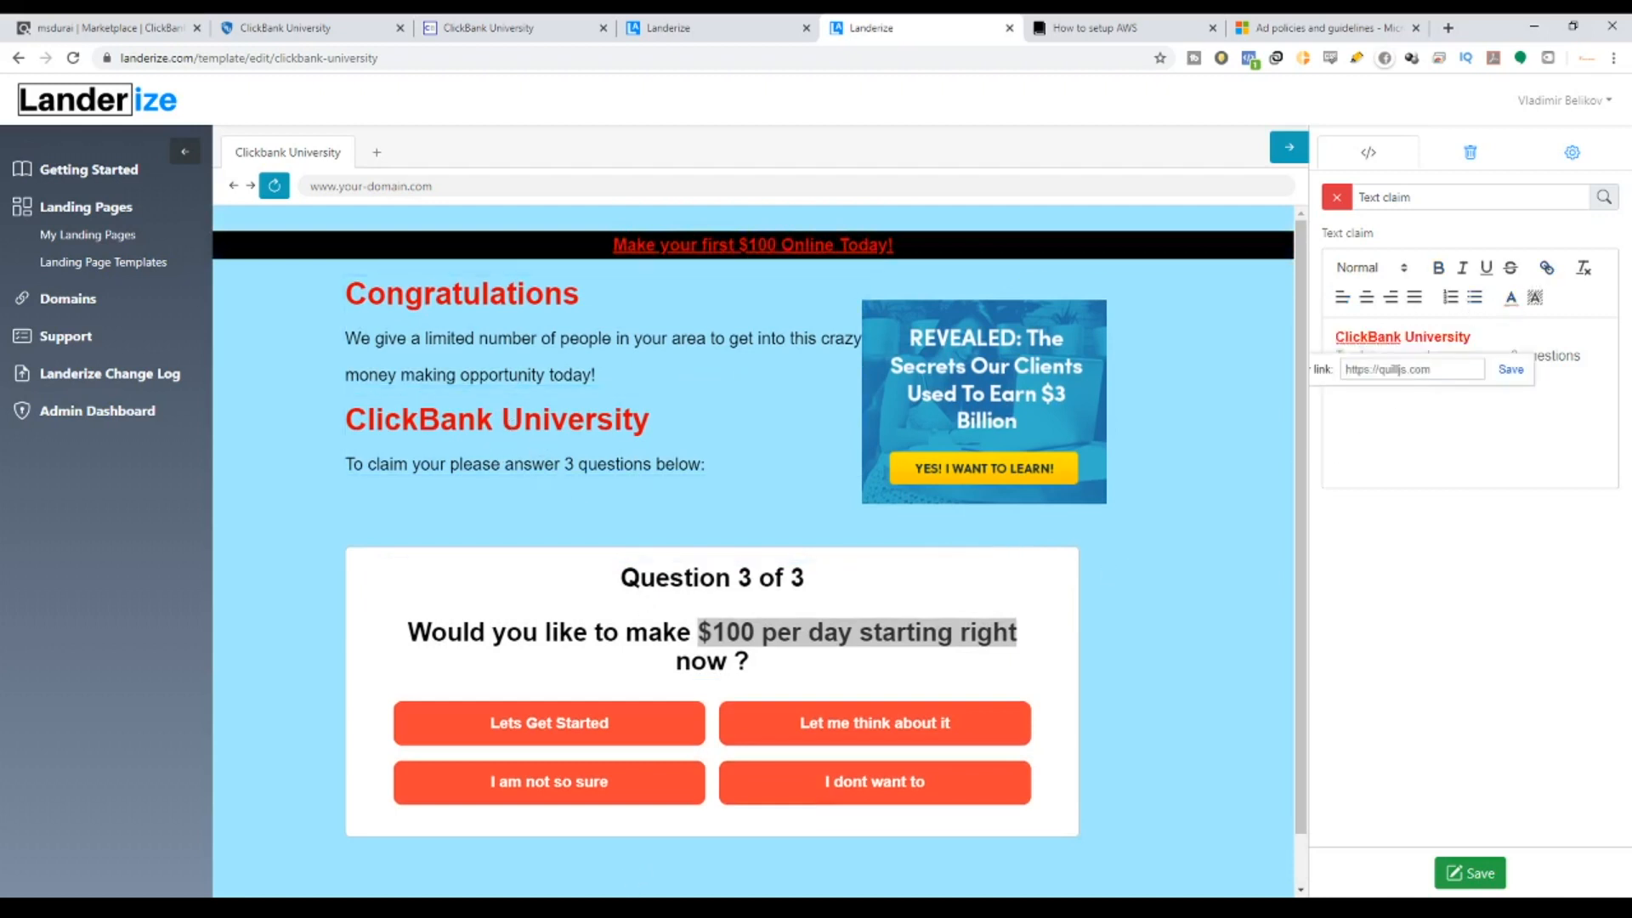
{"action": "left_click", "coordinate": [524, 908]}
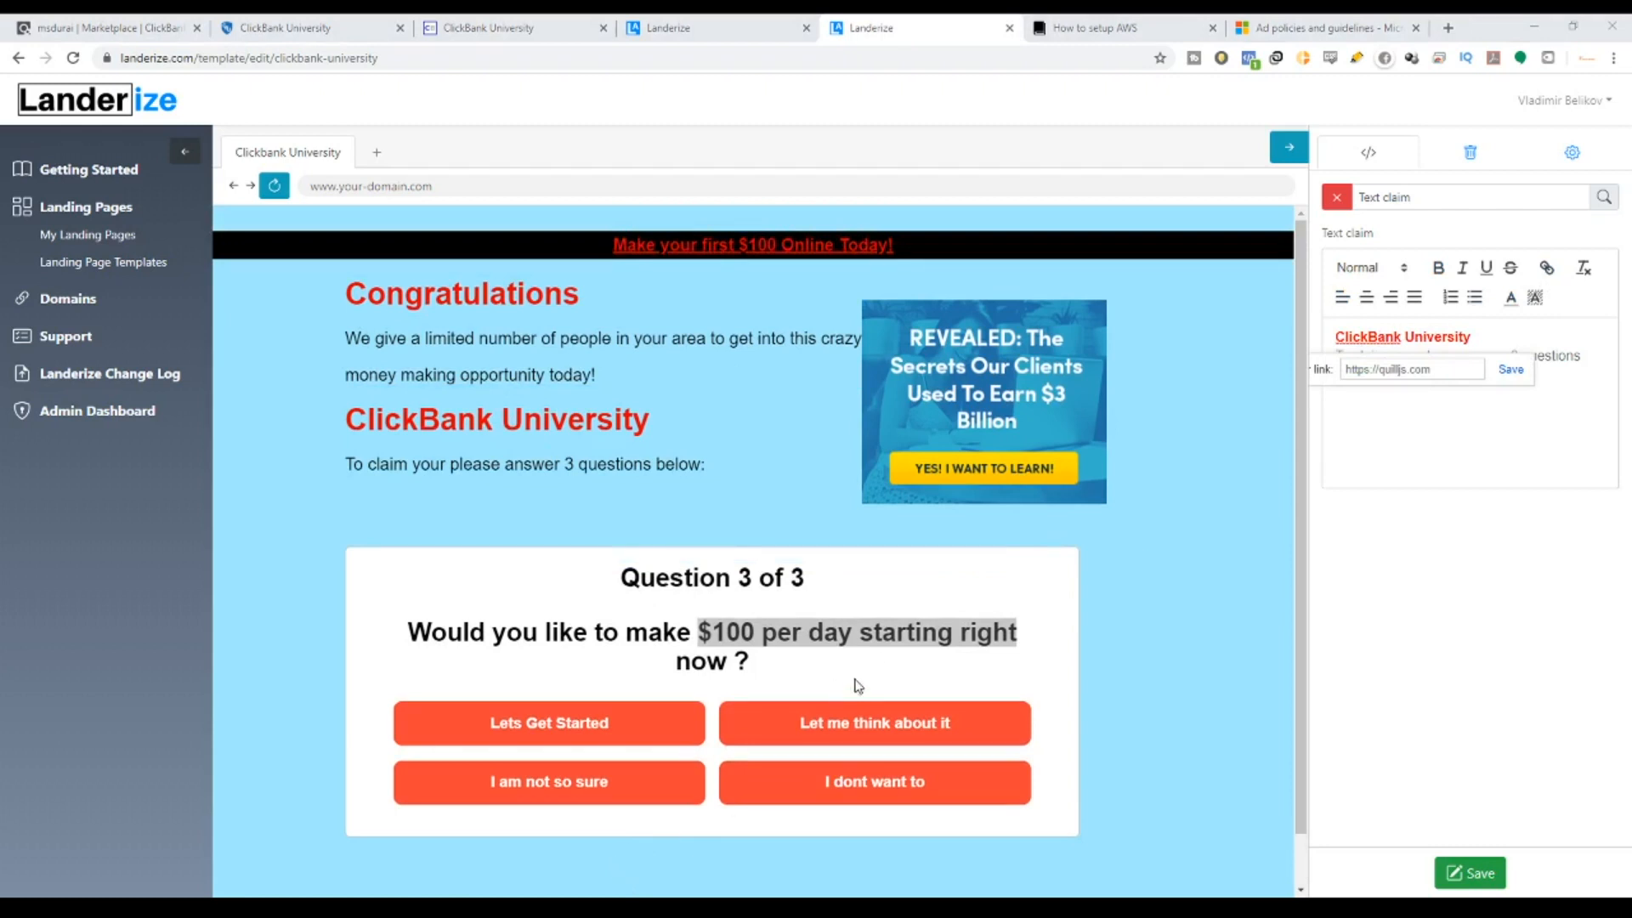
{"action": "left_click", "coordinate": [1440, 372]}
{"action": "key", "text": "ctrl+v"}
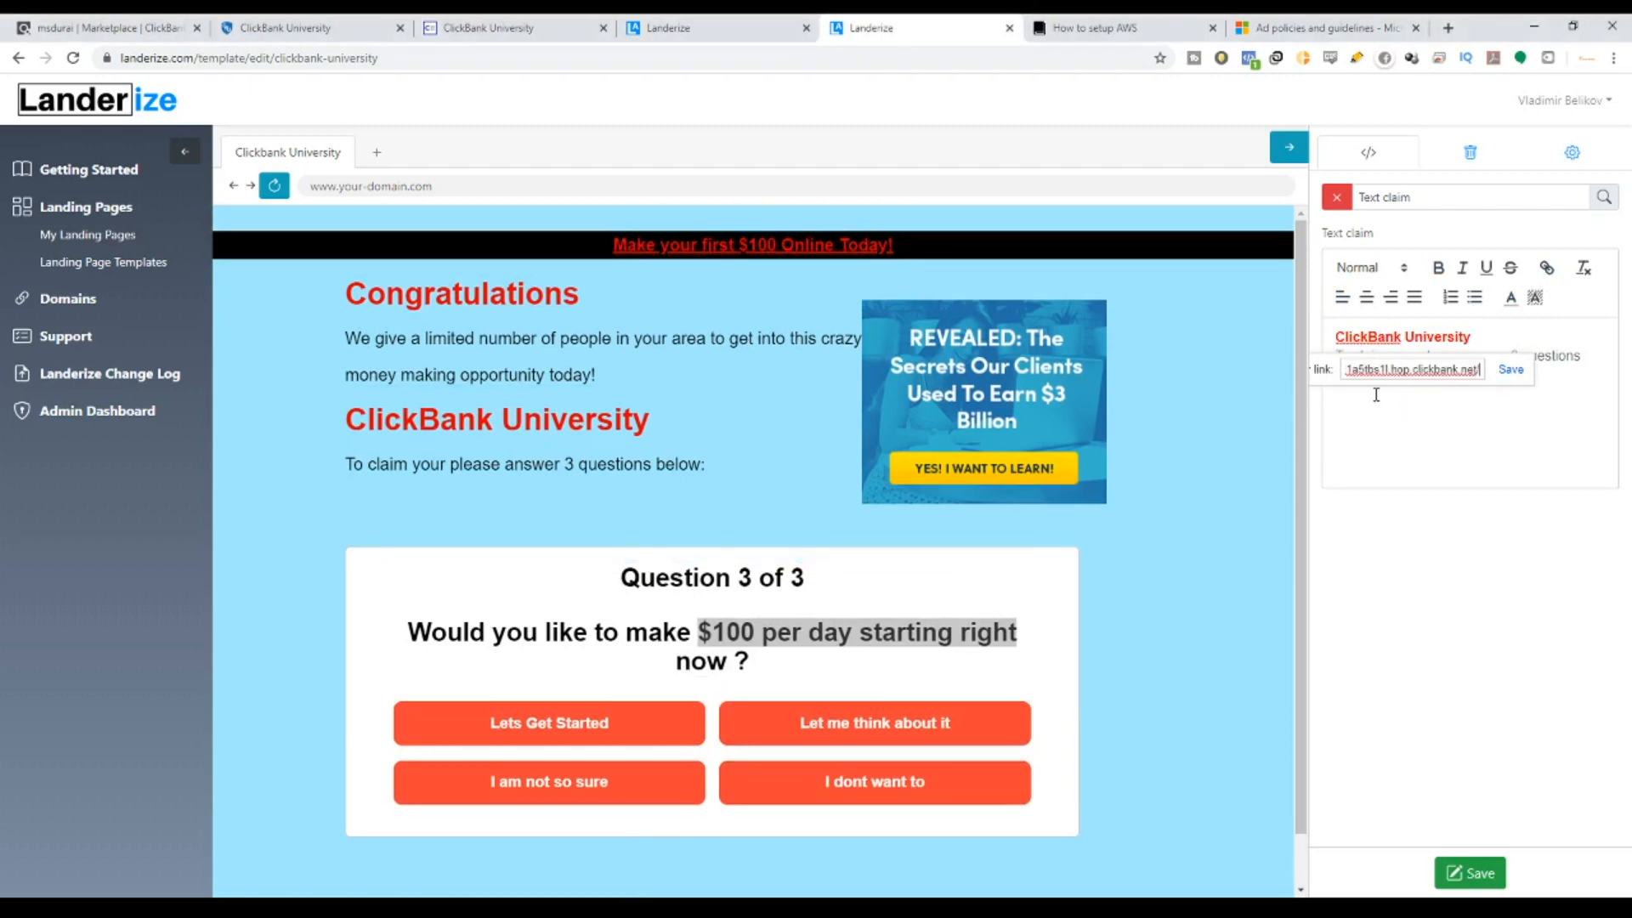
{"action": "left_click", "coordinate": [1511, 369]}
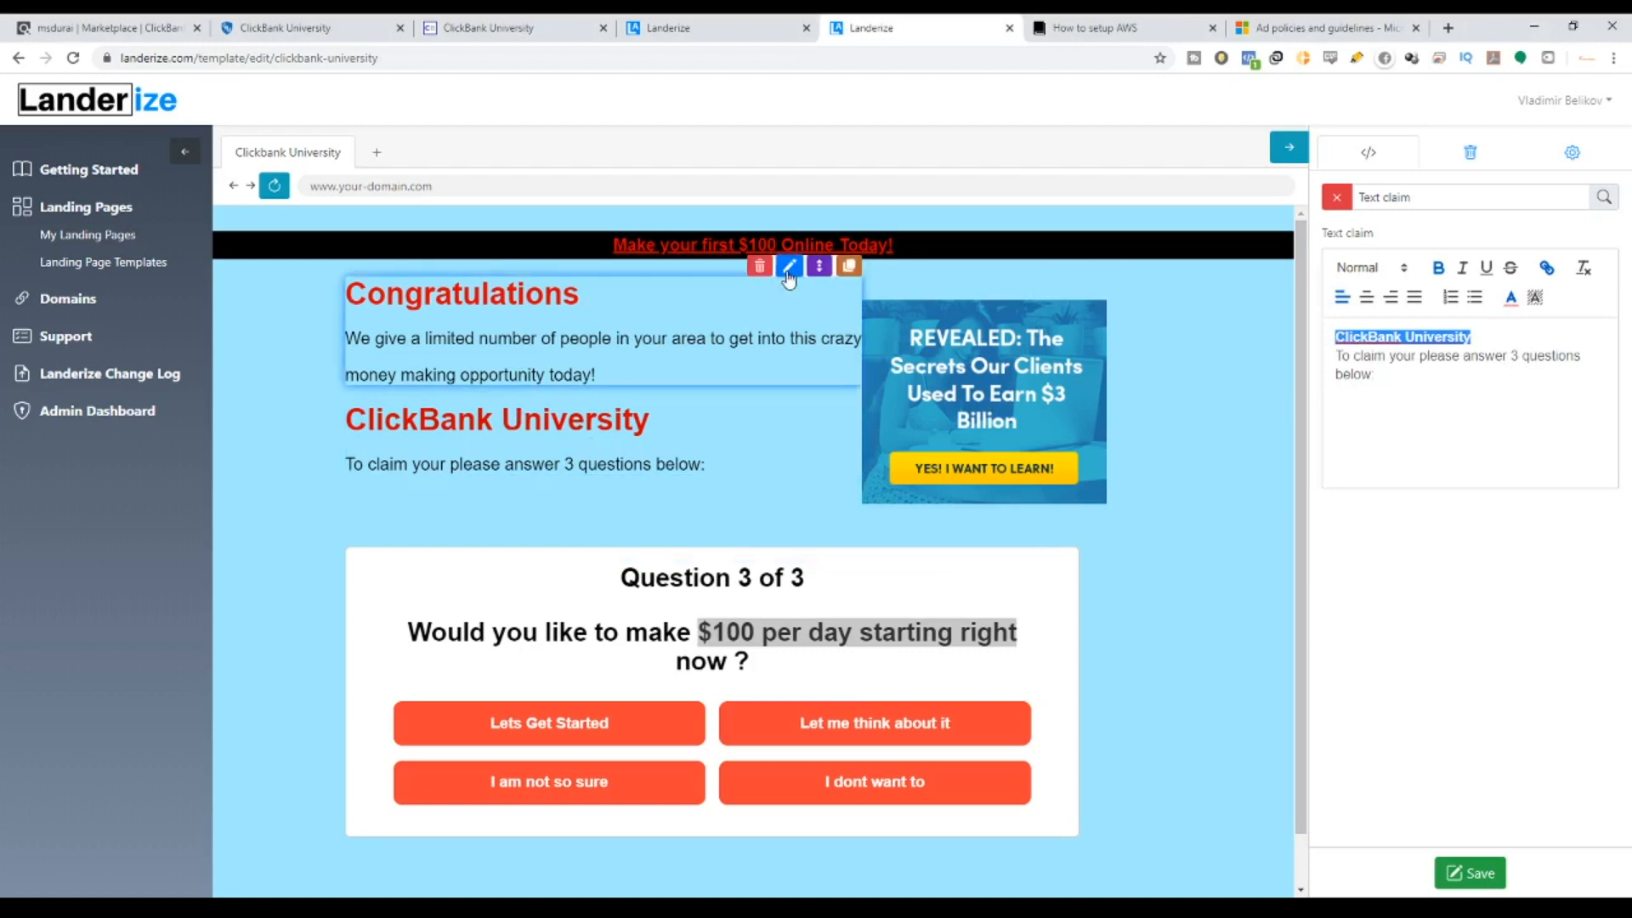
Link the Congratulations heading to the same hop link and save the template.
{"action": "left_click", "coordinate": [789, 269]}
{"action": "double_click", "coordinate": [1435, 337]}
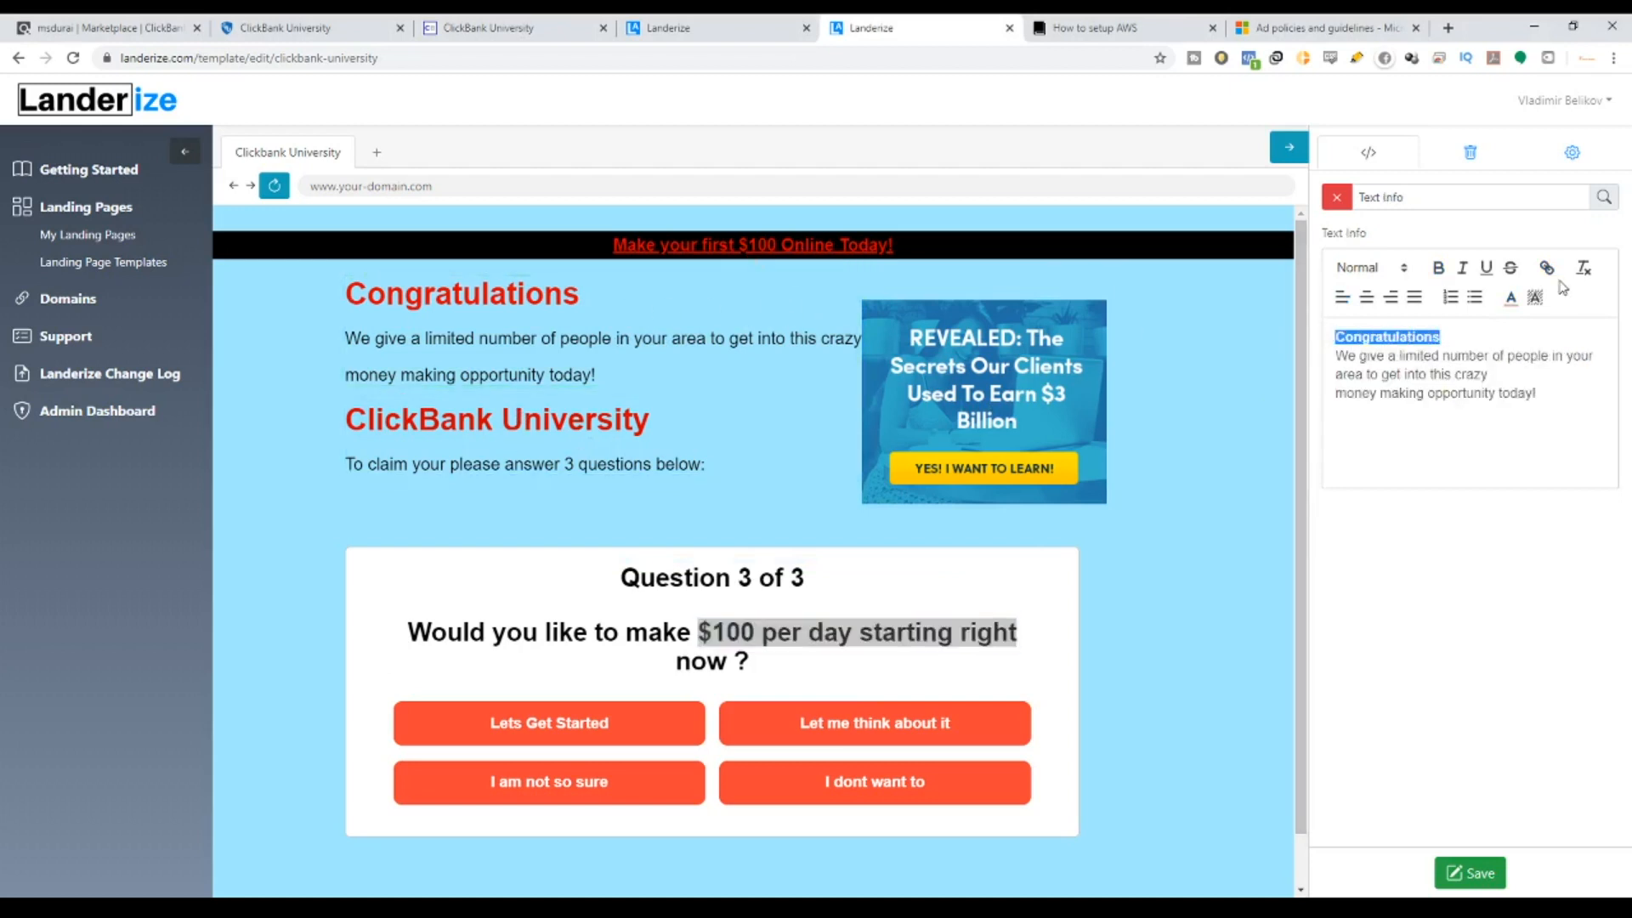
{"action": "left_click", "coordinate": [1547, 269]}
{"action": "key", "text": "ctrl+v"}
{"action": "left_click", "coordinate": [1492, 369]}
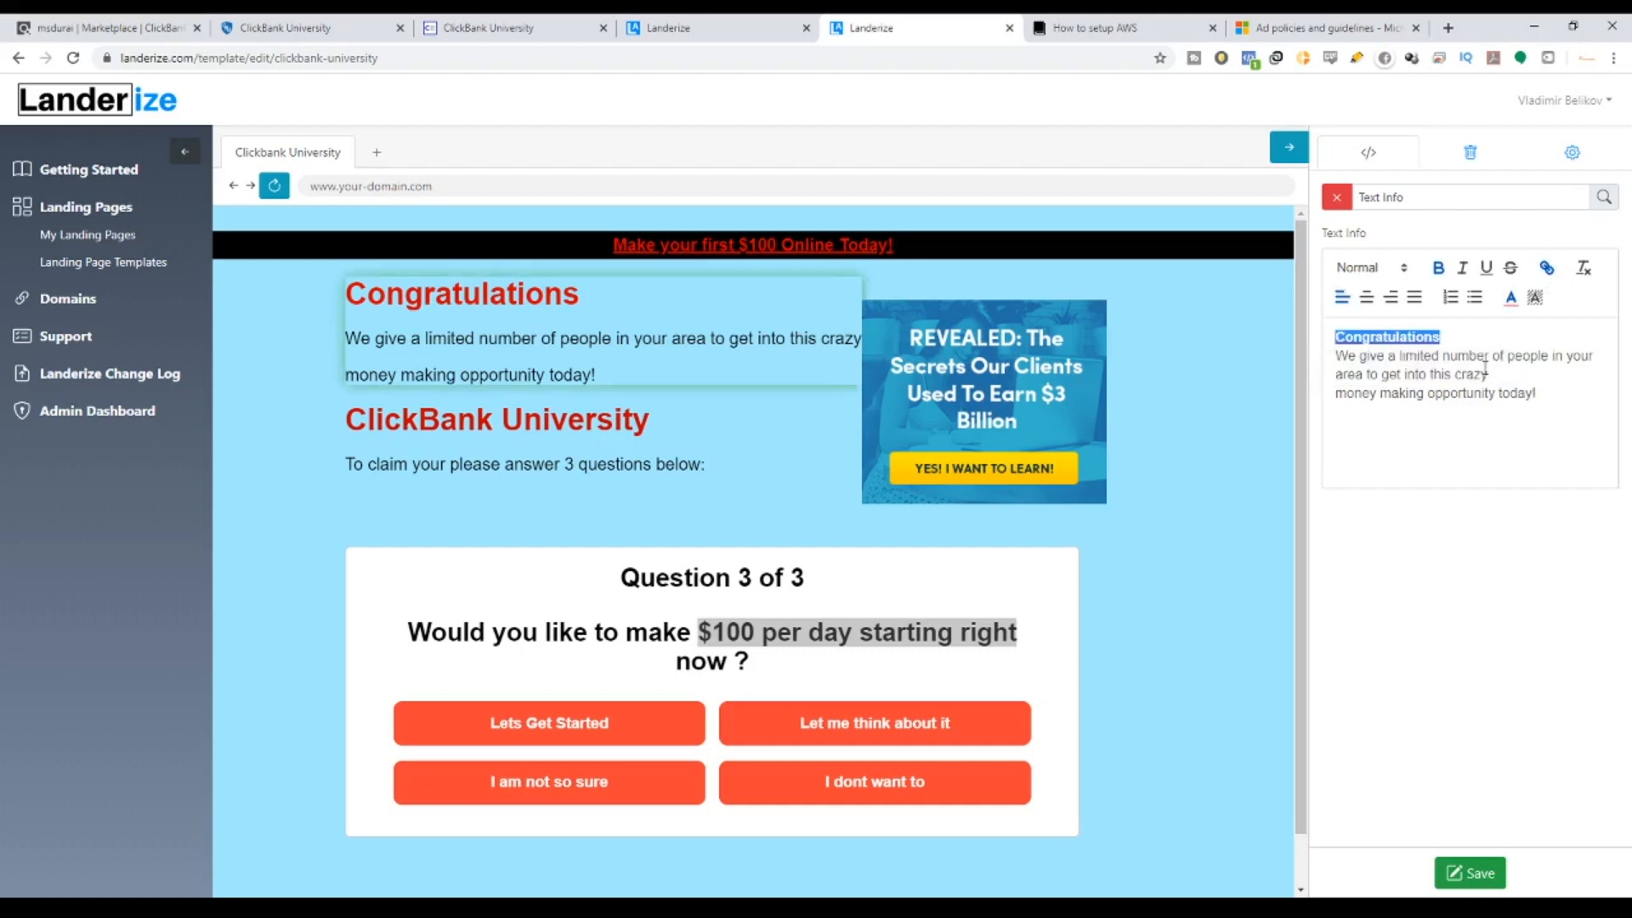
{"action": "scroll", "coordinate": [1293, 778], "scroll_direction": "down", "scroll_amount": 1}
{"action": "left_click", "coordinate": [1503, 872]}
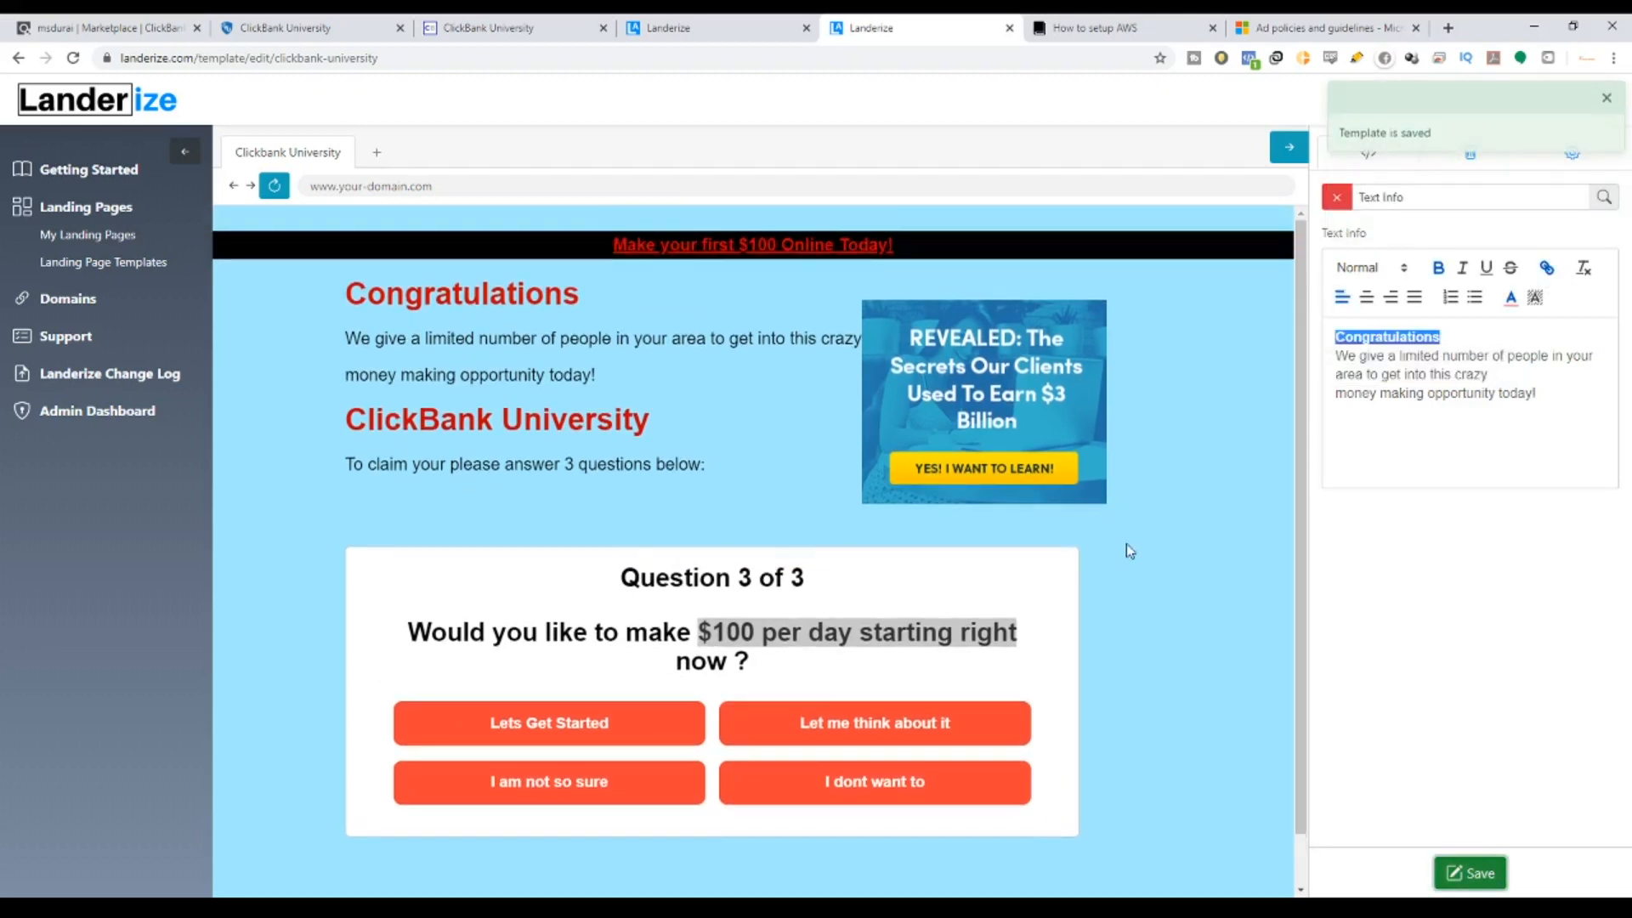
{"action": "left_click", "coordinate": [1338, 203]}
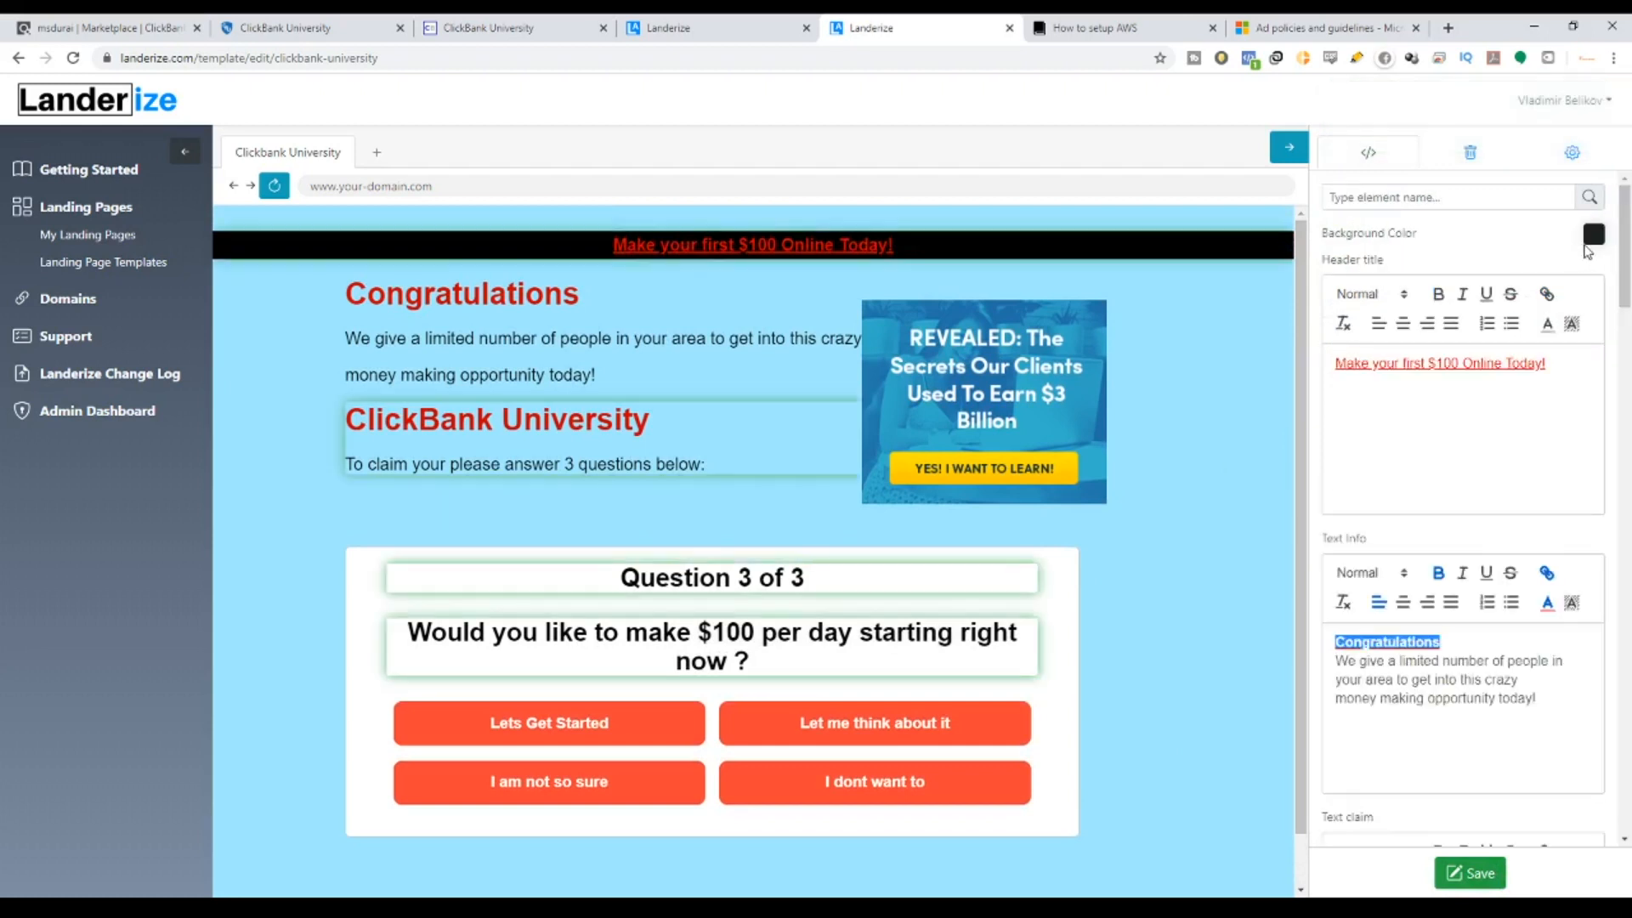
Set the page background colour to white and save the template.
{"action": "left_click", "coordinate": [1583, 239]}
{"action": "left_click", "coordinate": [1447, 321]}
{"action": "mouse_move", "coordinate": [1447, 323]}
{"action": "left_mouse_down"}
{"action": "mouse_move", "coordinate": [1445, 338]}
{"action": "mouse_move", "coordinate": [1444, 295]}
{"action": "mouse_move", "coordinate": [1472, 316]}
{"action": "mouse_move", "coordinate": [1471, 409]}
{"action": "mouse_move", "coordinate": [1475, 265]}
{"action": "mouse_move", "coordinate": [1516, 267]}
{"action": "left_mouse_up"}
{"action": "left_click", "coordinate": [1588, 236]}
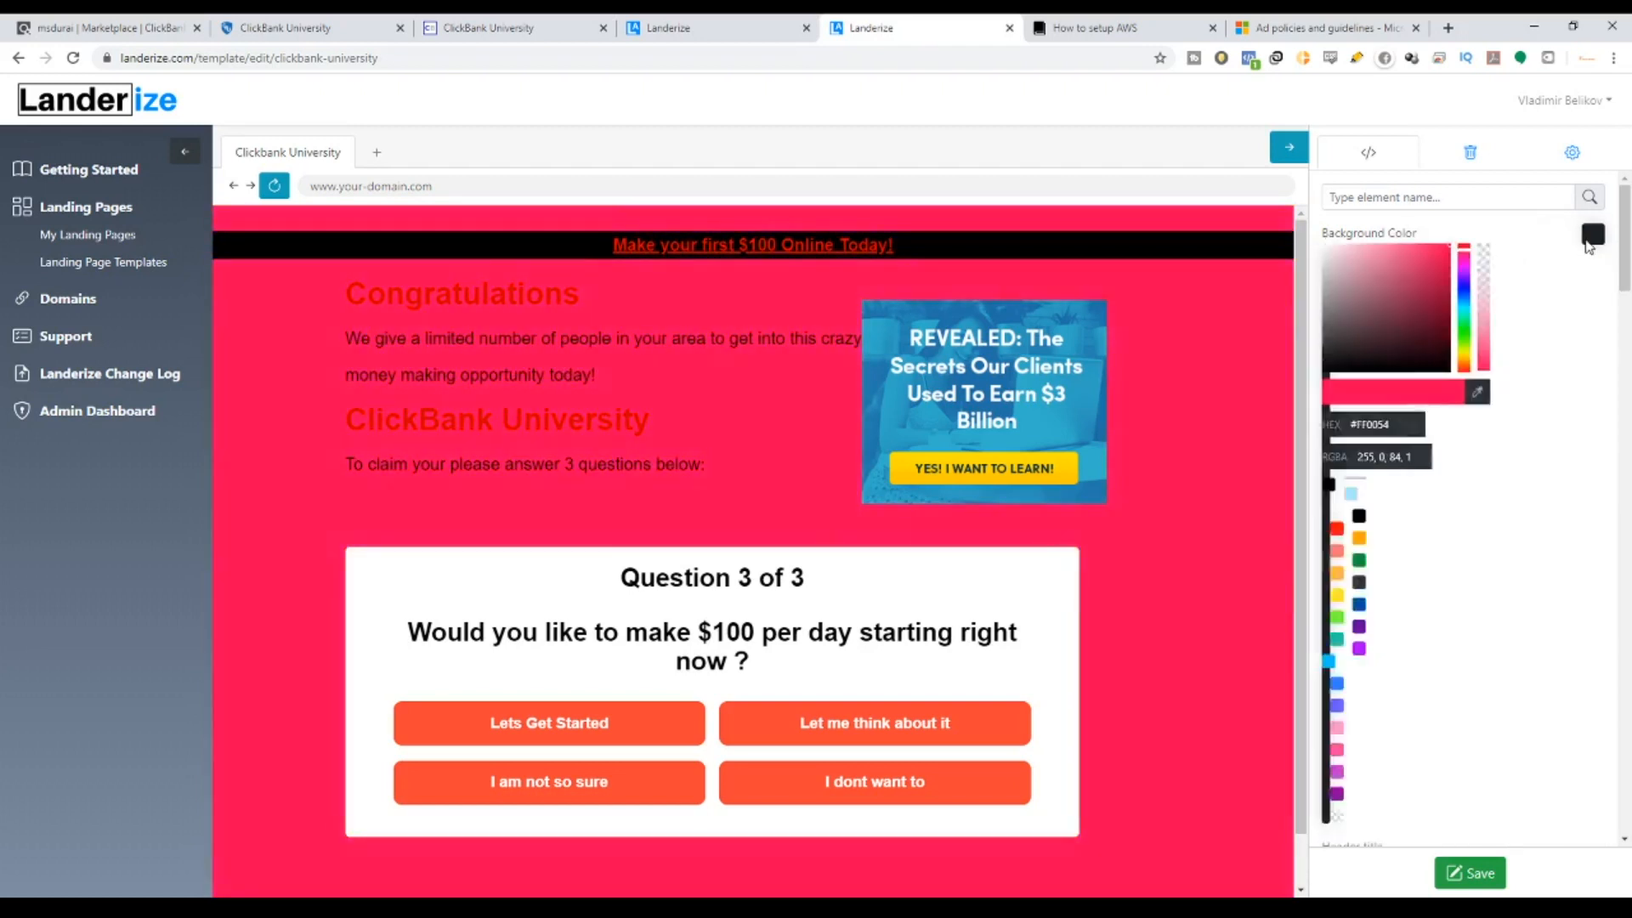
{"action": "left_click_drag", "start_coordinate": [1415, 279], "coordinate": [1319, 255]}
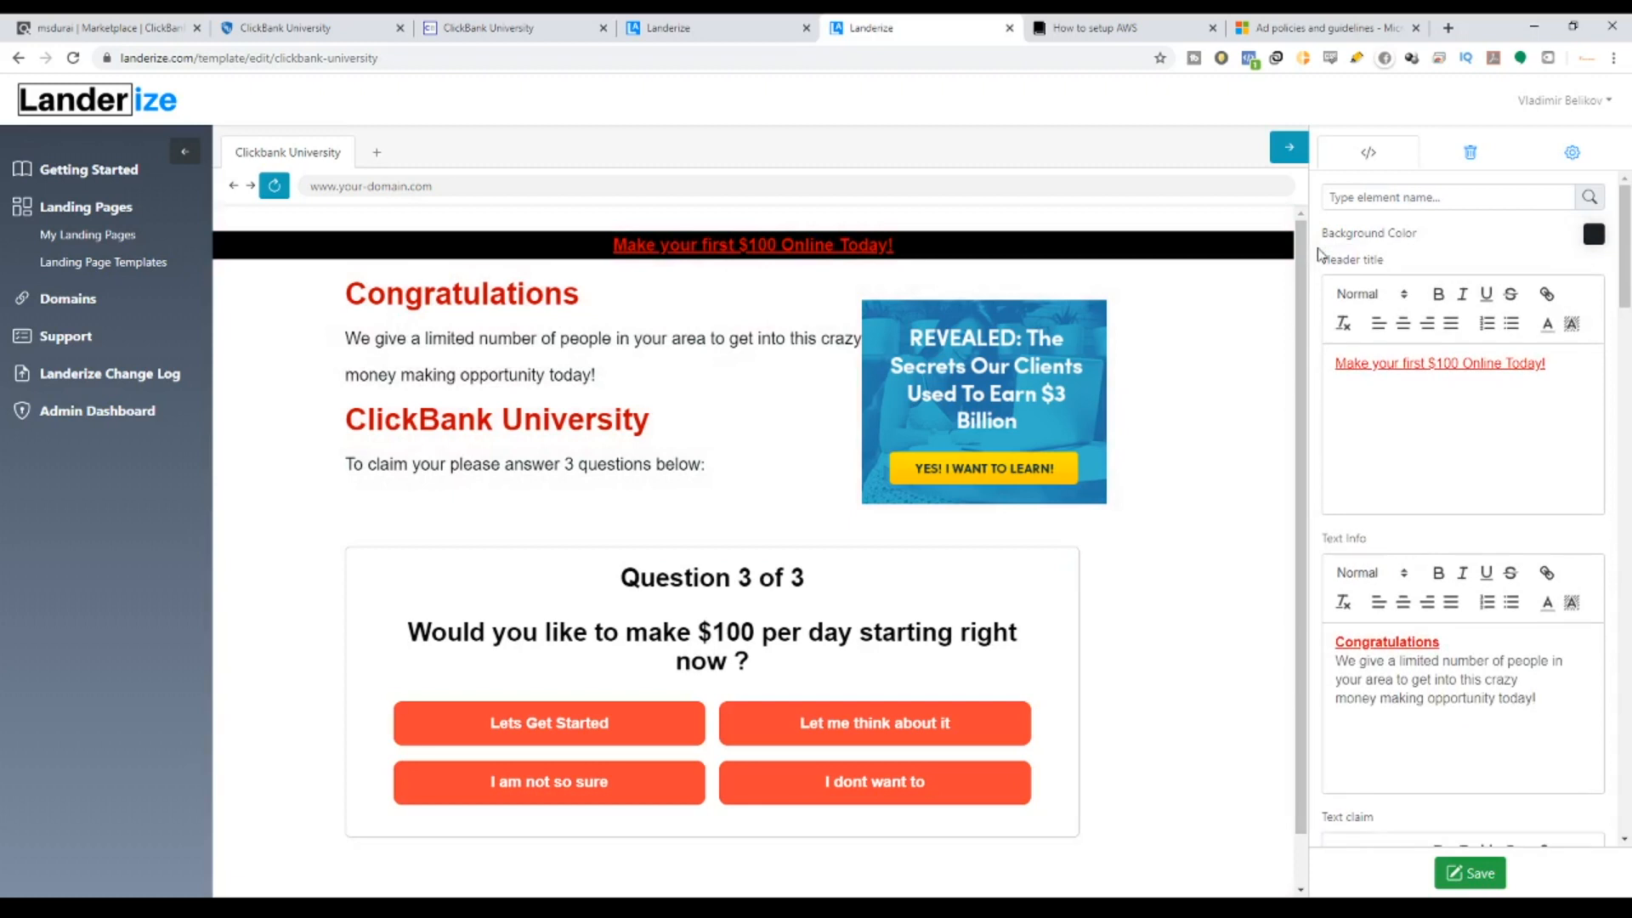
{"action": "scroll", "coordinate": [1058, 602], "scroll_direction": "down", "scroll_amount": 1}
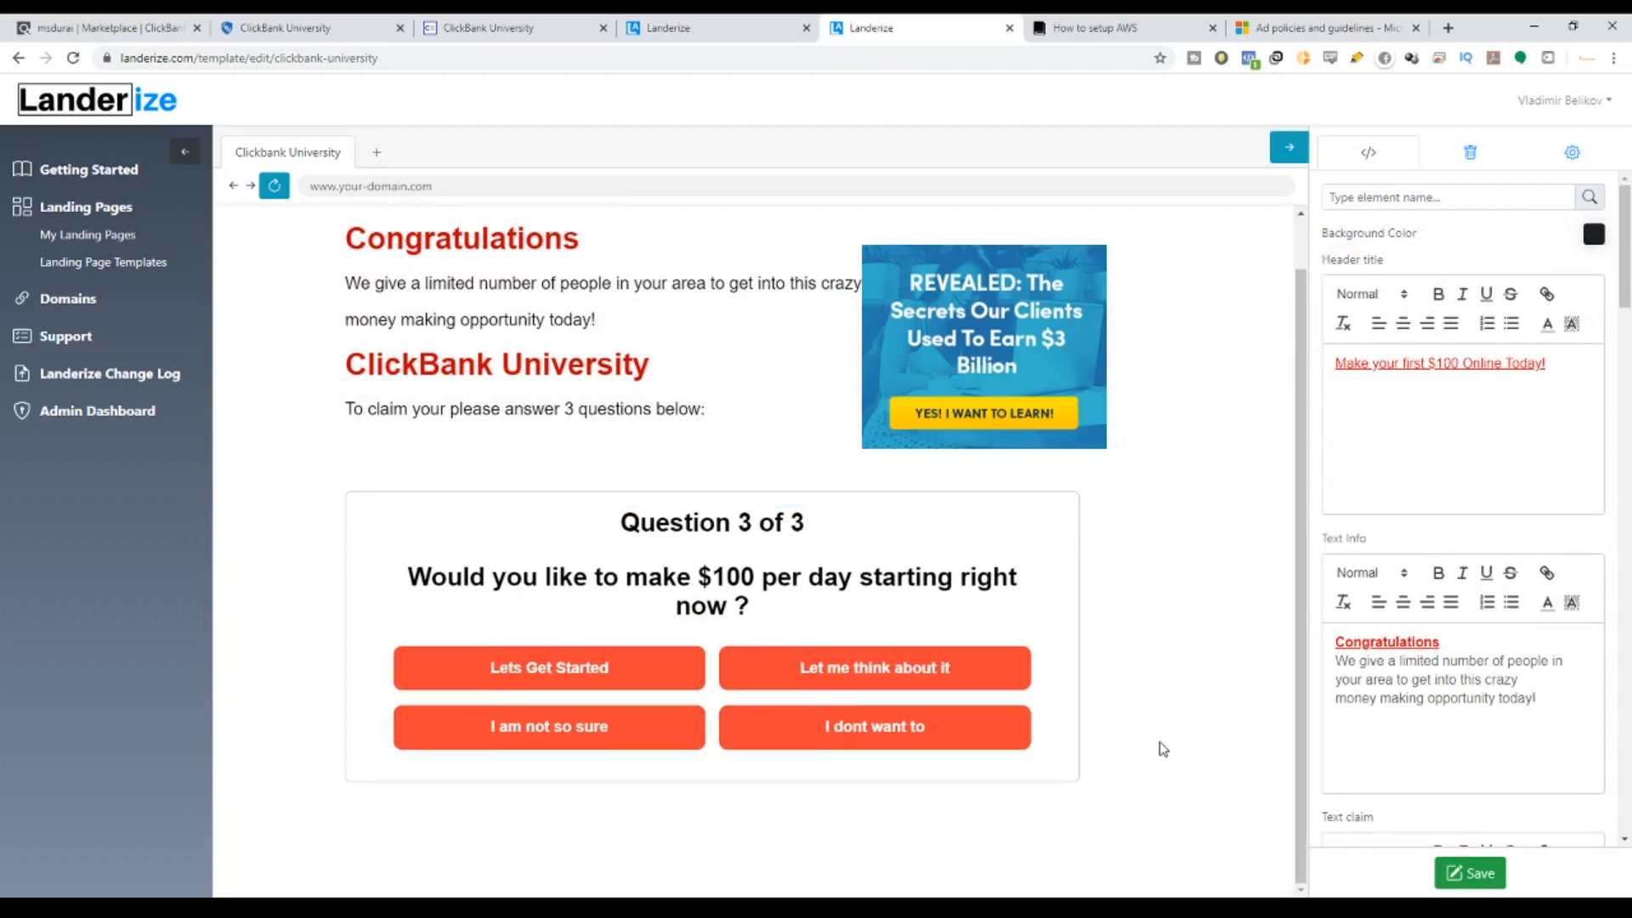
{"action": "scroll", "coordinate": [1163, 748], "scroll_direction": "up", "scroll_amount": 1}
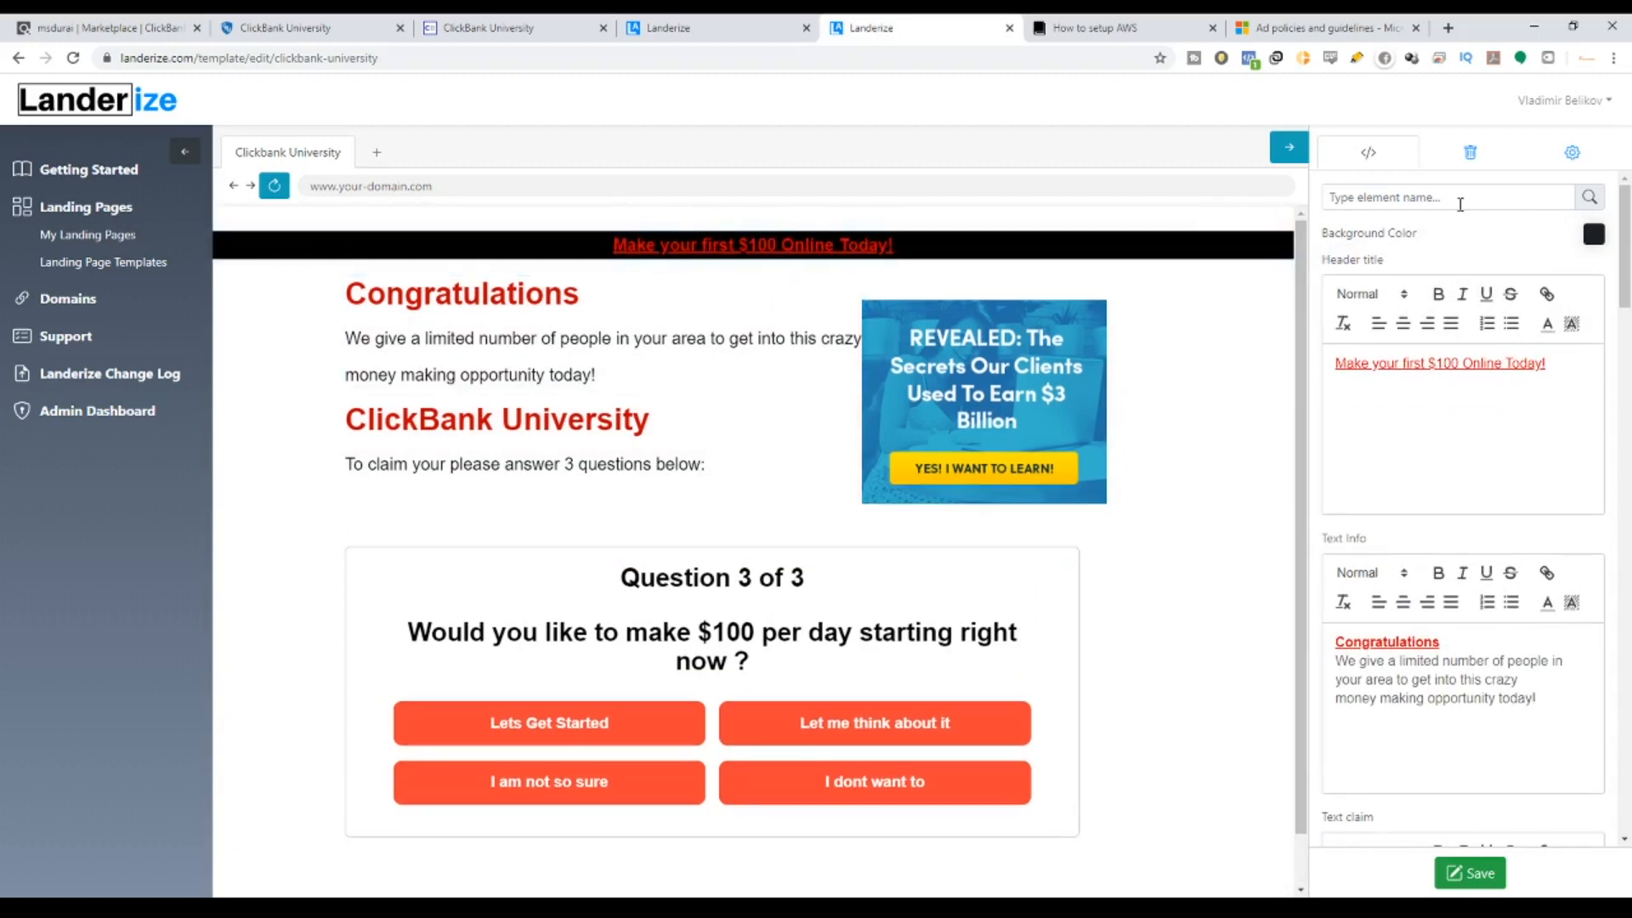
{"action": "scroll", "coordinate": [1442, 416], "scroll_direction": "down", "scroll_amount": 3}
{"action": "scroll", "coordinate": [1407, 690], "scroll_direction": "down", "scroll_amount": 2}
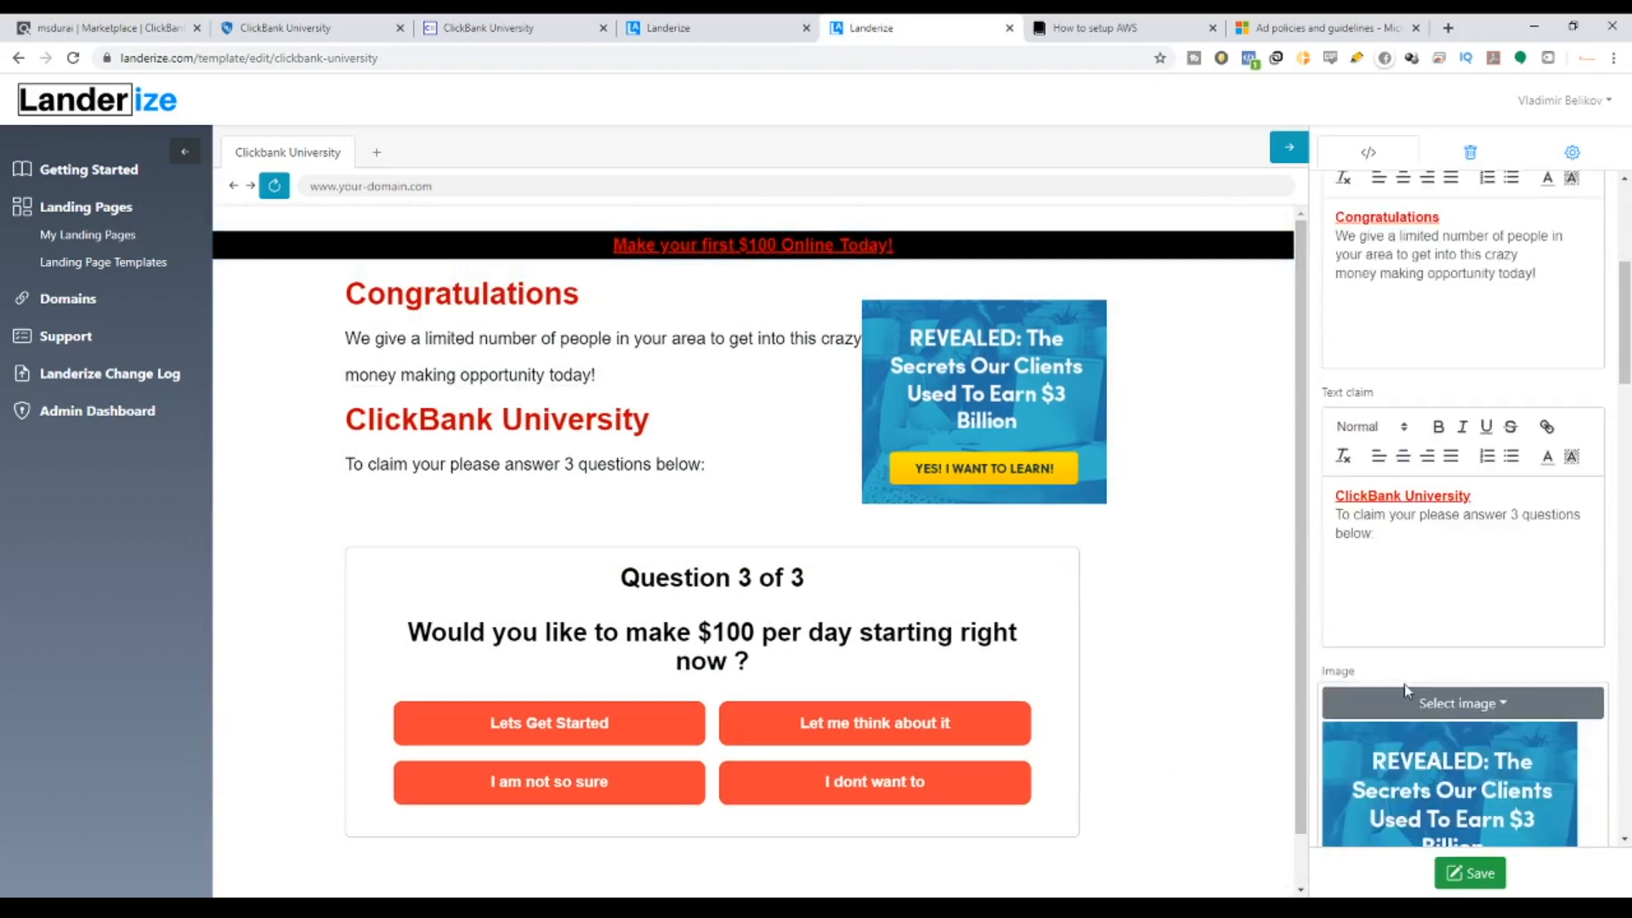
{"action": "left_click", "coordinate": [1463, 875]}
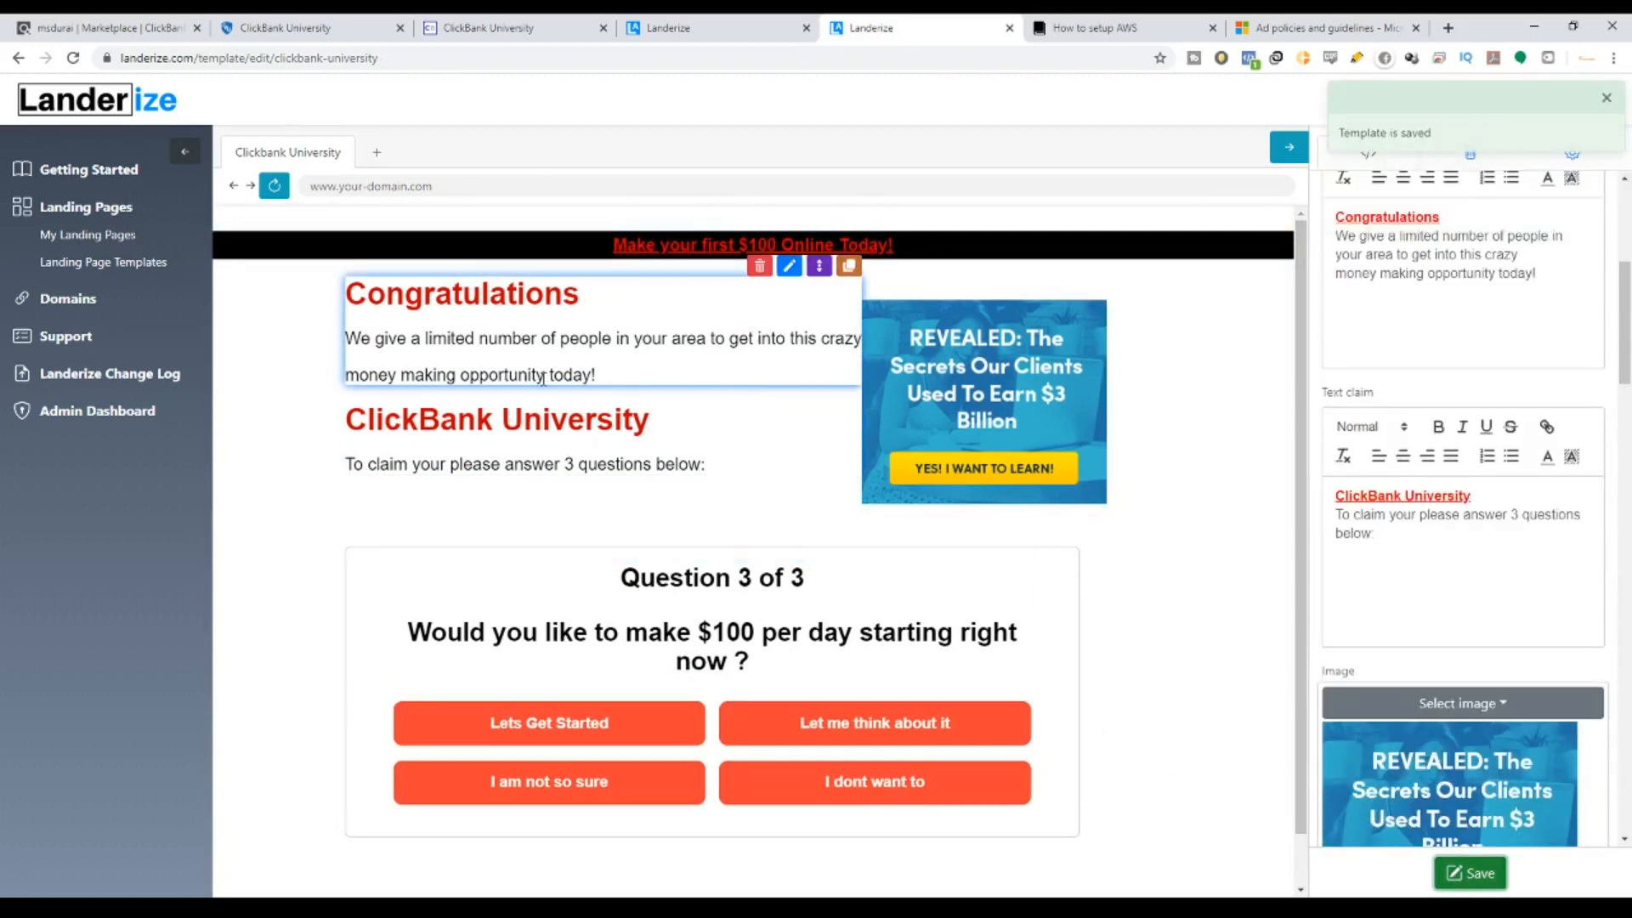
{"action": "scroll", "coordinate": [1601, 424], "scroll_direction": "up", "scroll_amount": 5}
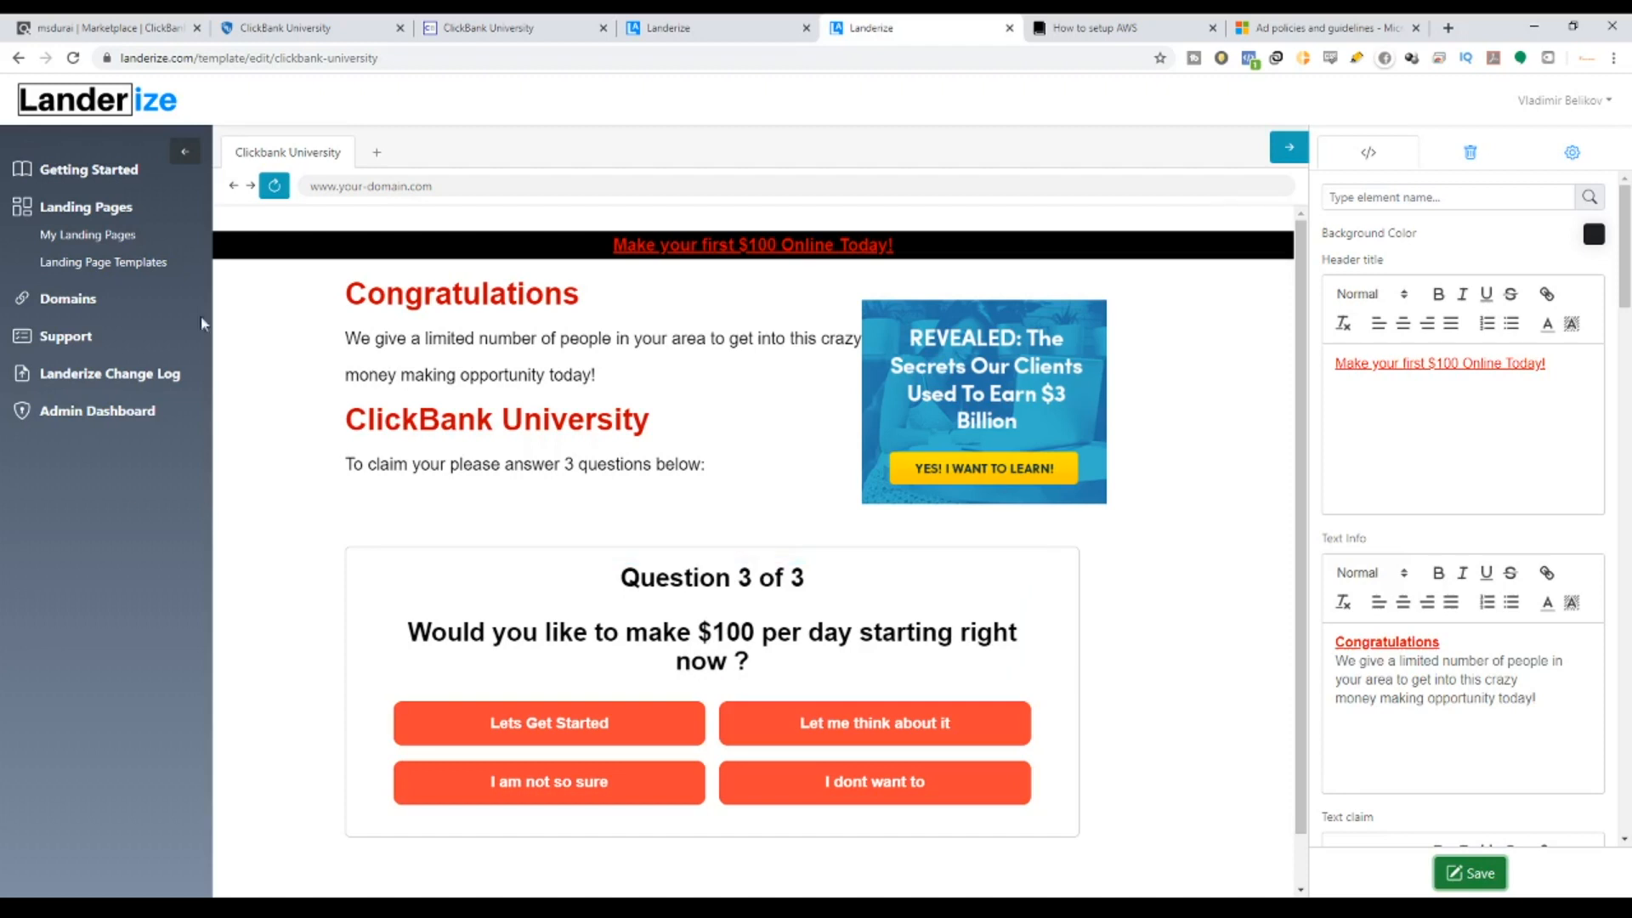
Correct the page title to 'ClickBank University' in the page settings.
{"action": "left_click", "coordinate": [1572, 154]}
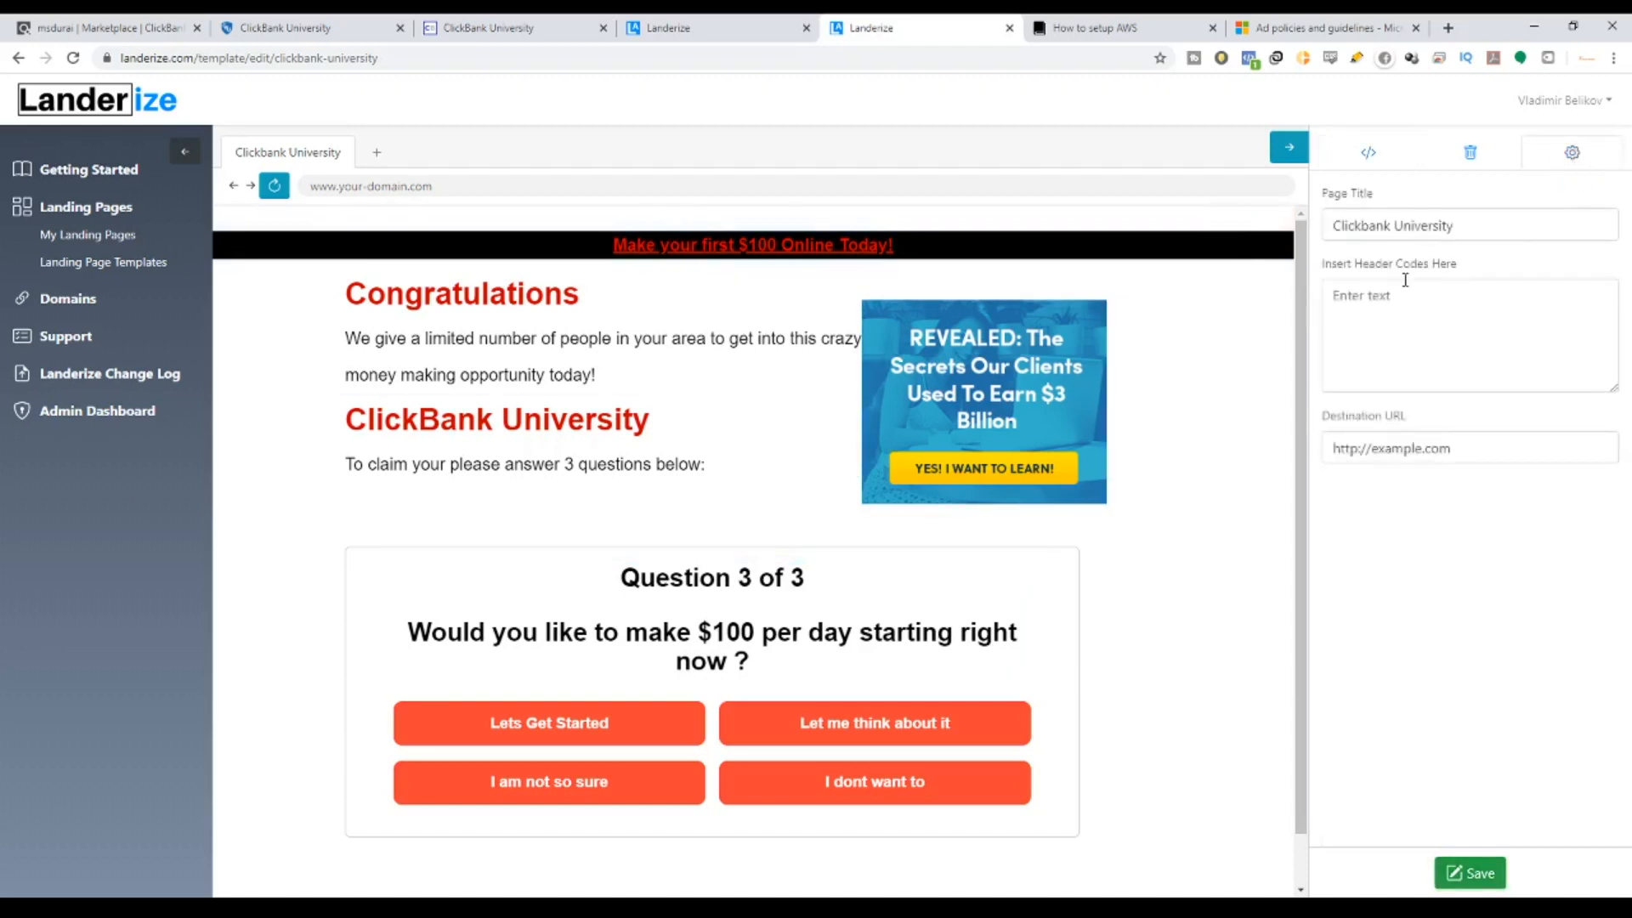
{"action": "triple_click", "coordinate": [1469, 231]}
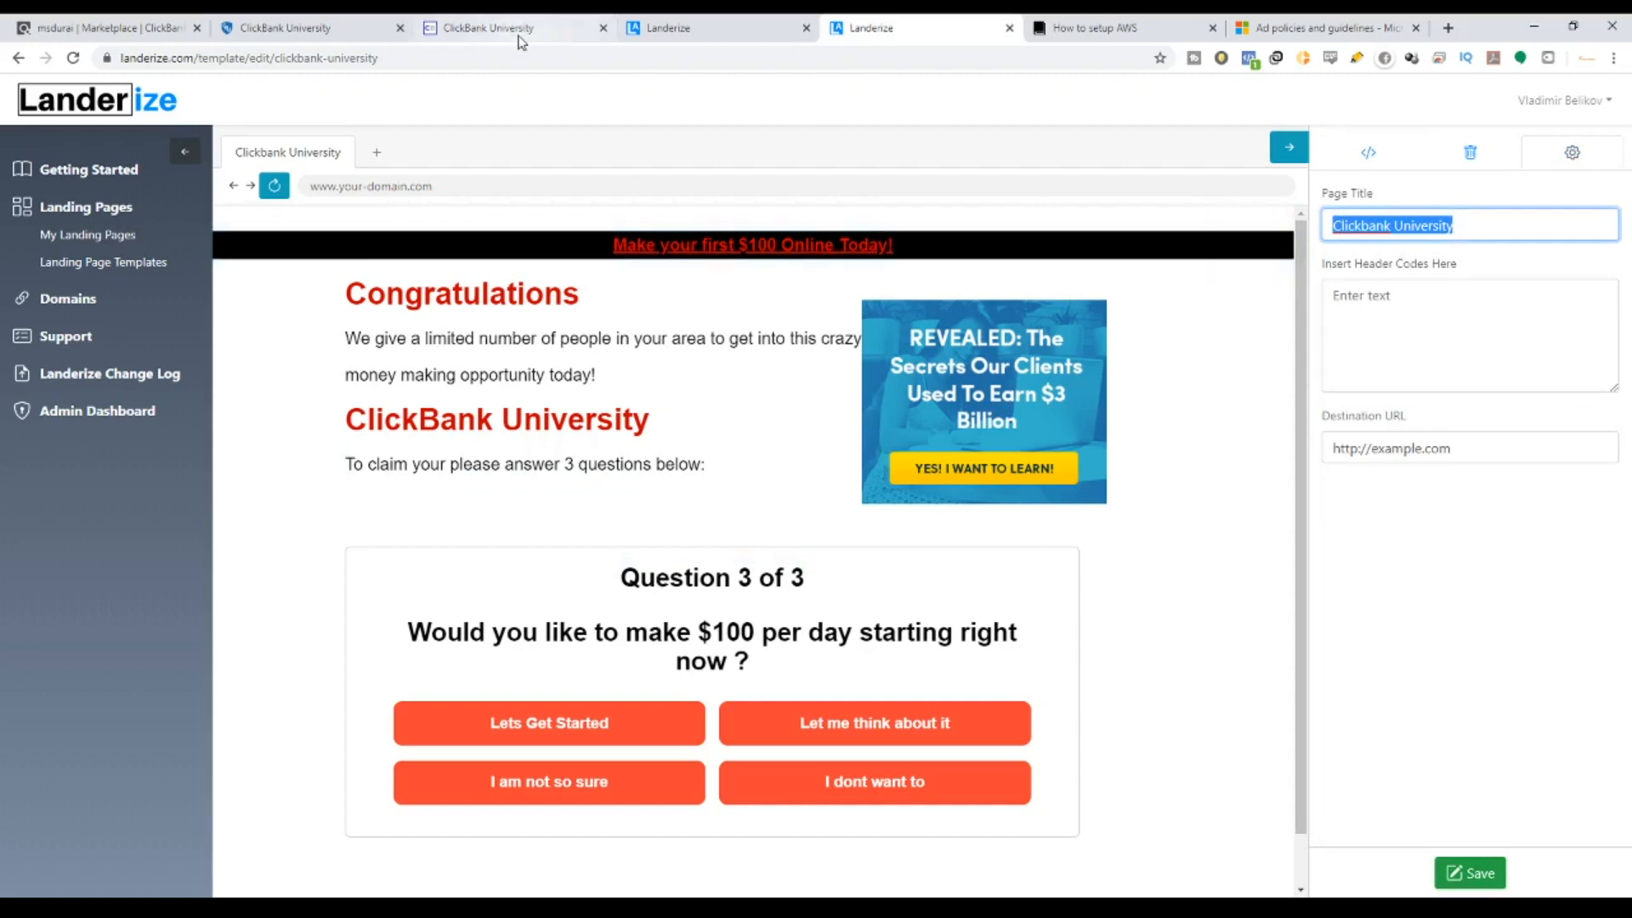
{"action": "left_click", "coordinate": [347, 27]}
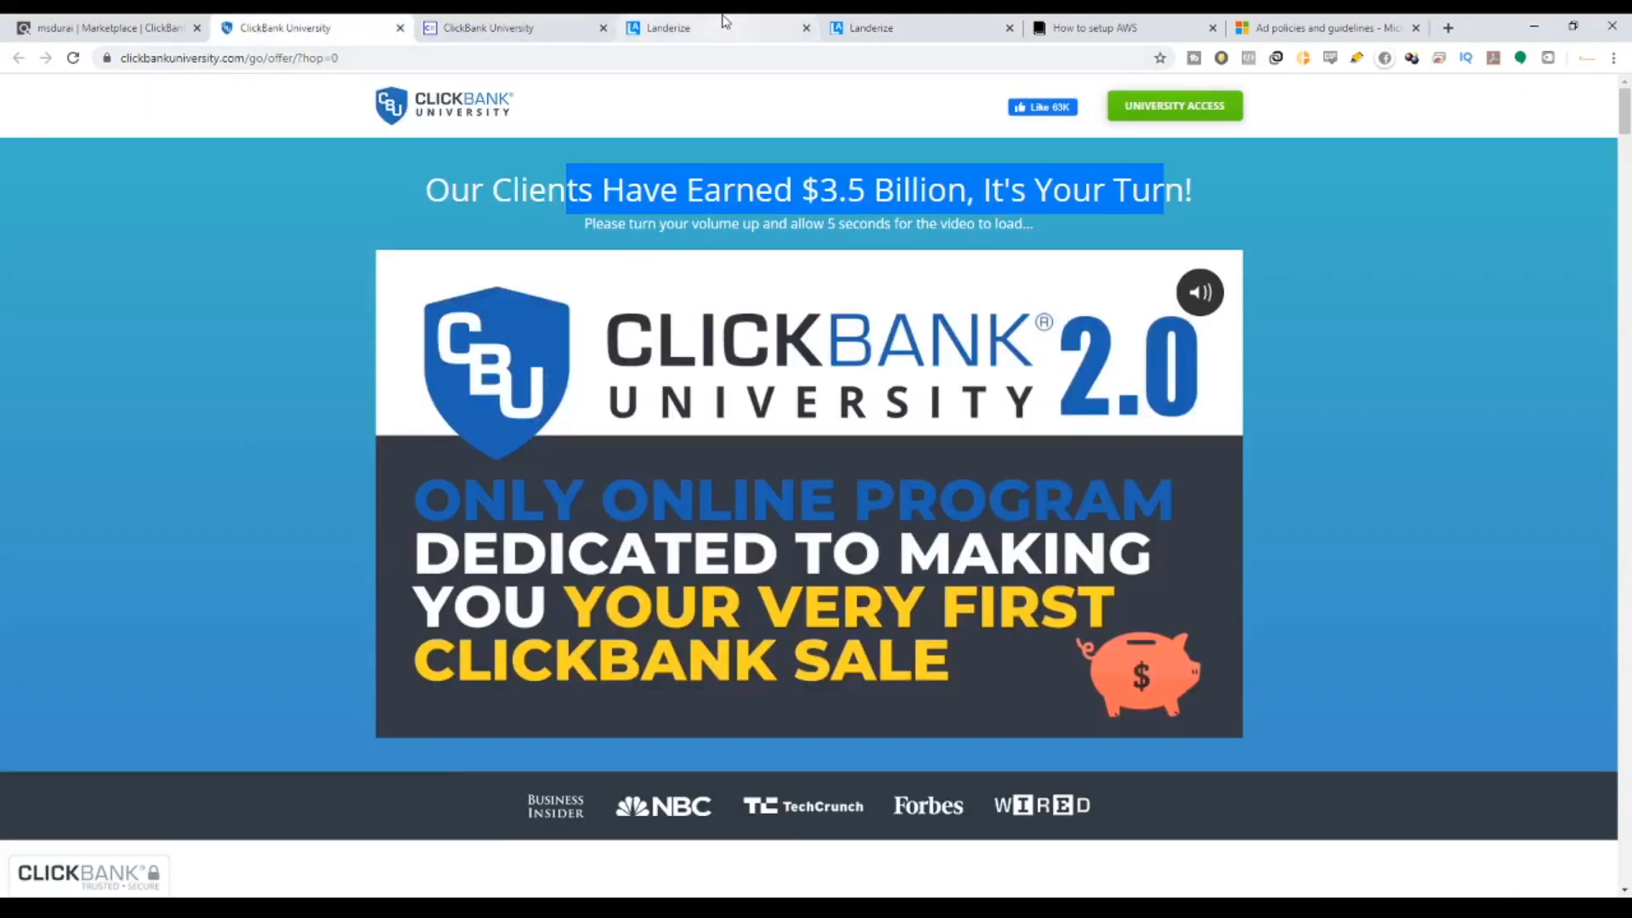
{"action": "left_click", "coordinate": [986, 30]}
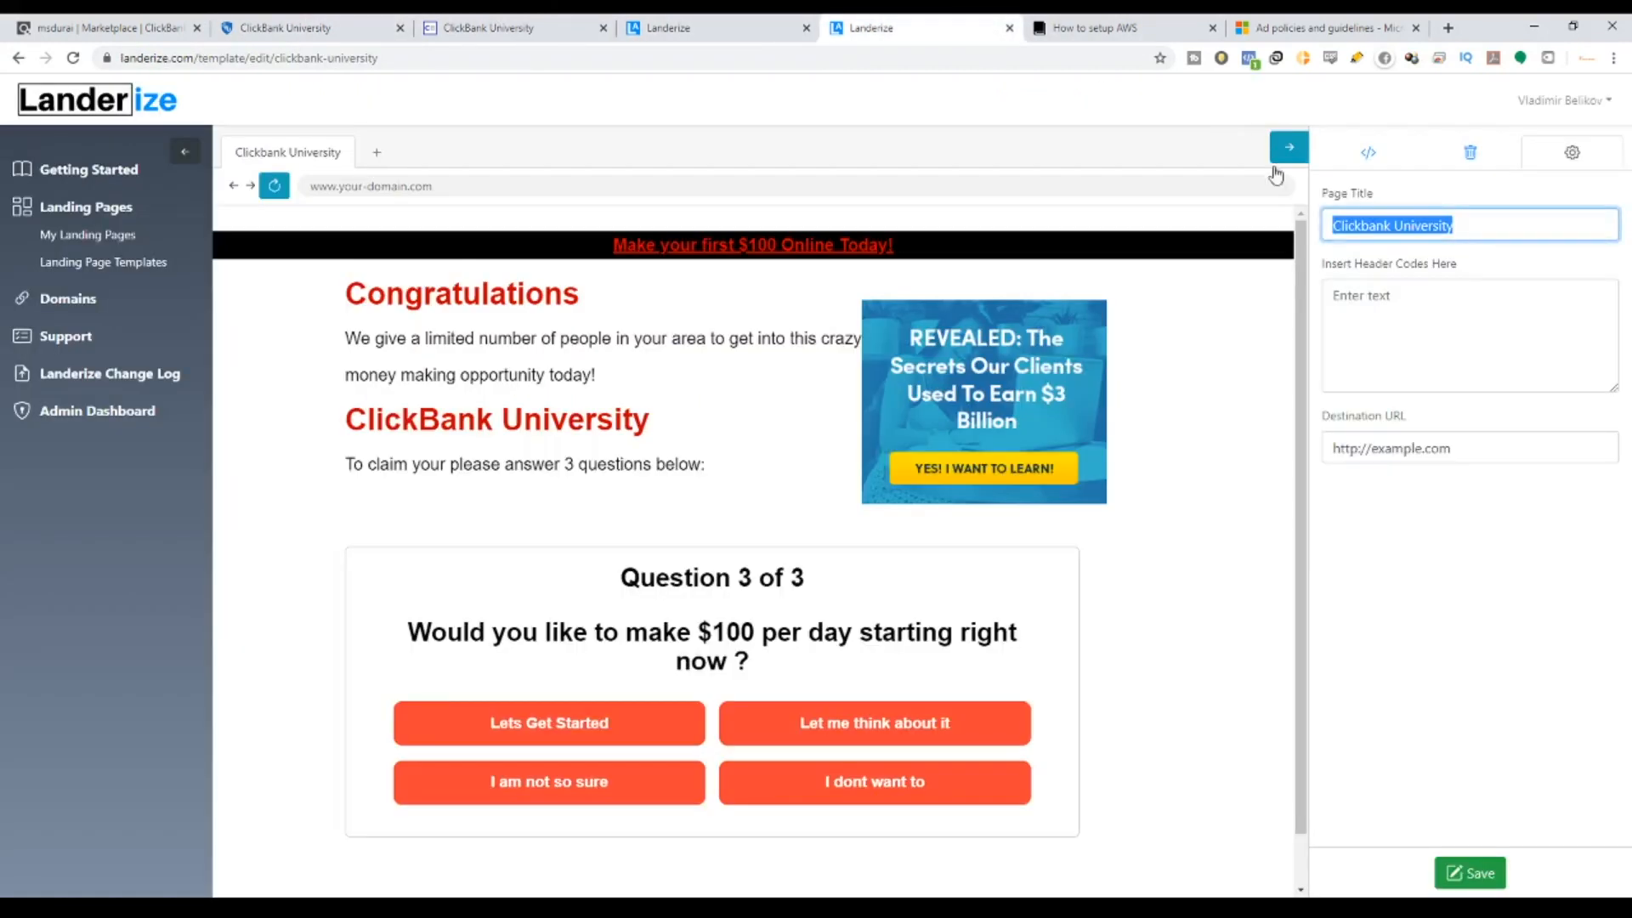
{"action": "left_click", "coordinate": [1366, 225]}
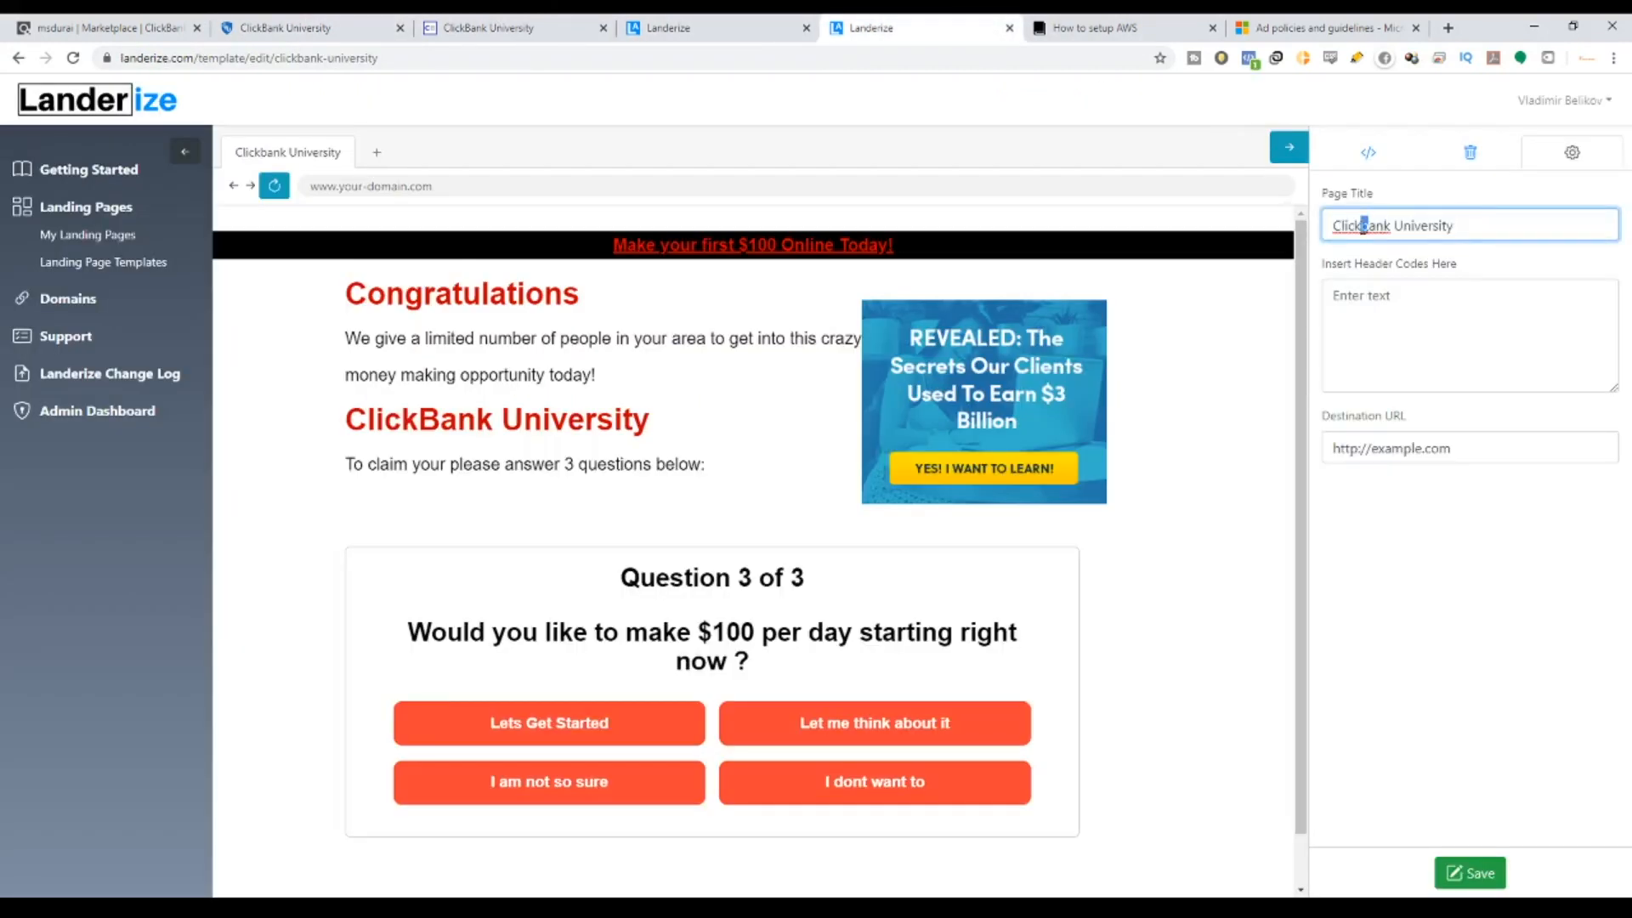
{"action": "type", "text": "B"}
Replace the Destination URL with the pasted ClickBank hop link and save the template.
{"action": "left_click_drag", "start_coordinate": [1456, 450], "coordinate": [1252, 506]}
{"action": "key", "text": "BackSpace"}
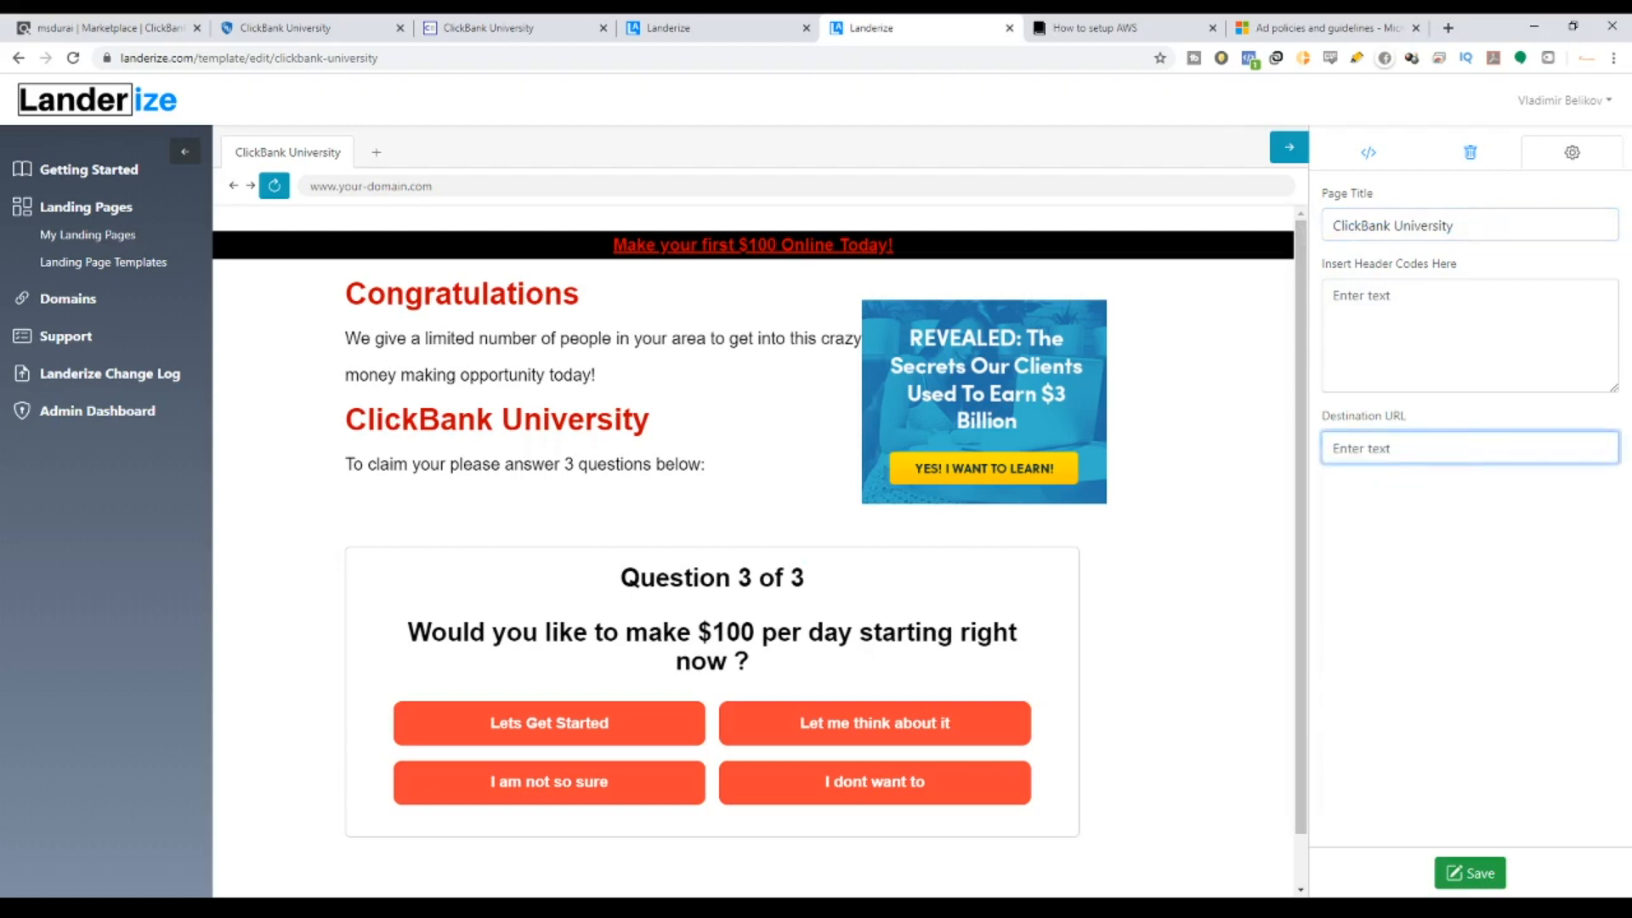
{"action": "left_click", "coordinate": [484, 906]}
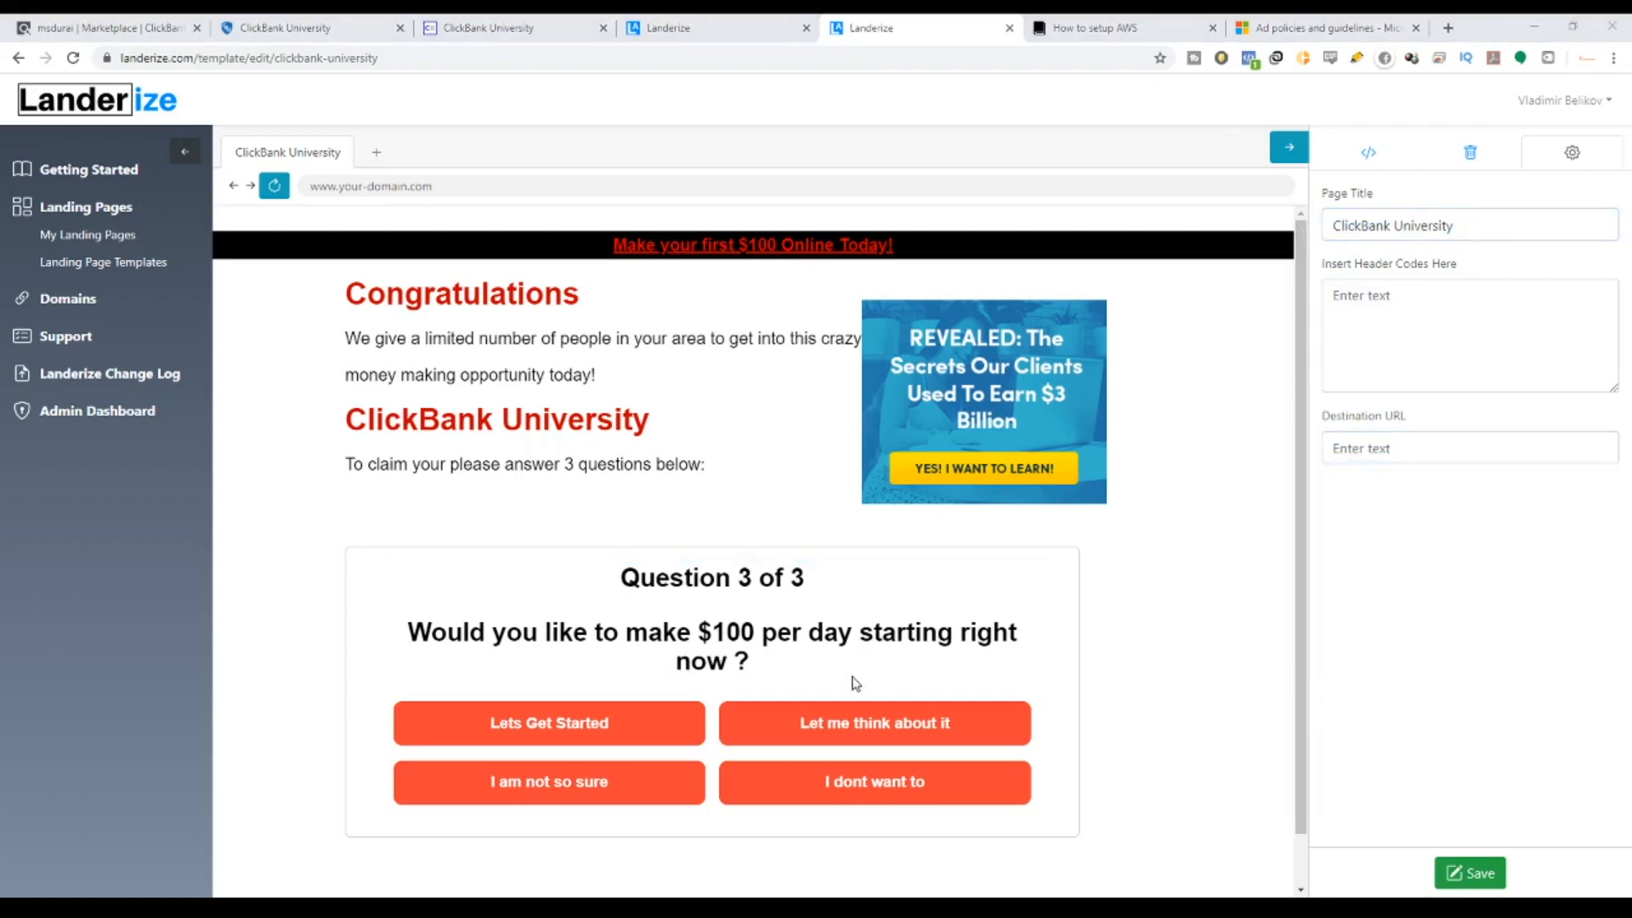
{"action": "left_click", "coordinate": [1342, 442]}
{"action": "key", "text": "ctrl+v"}
{"action": "left_click", "coordinate": [1480, 882]}
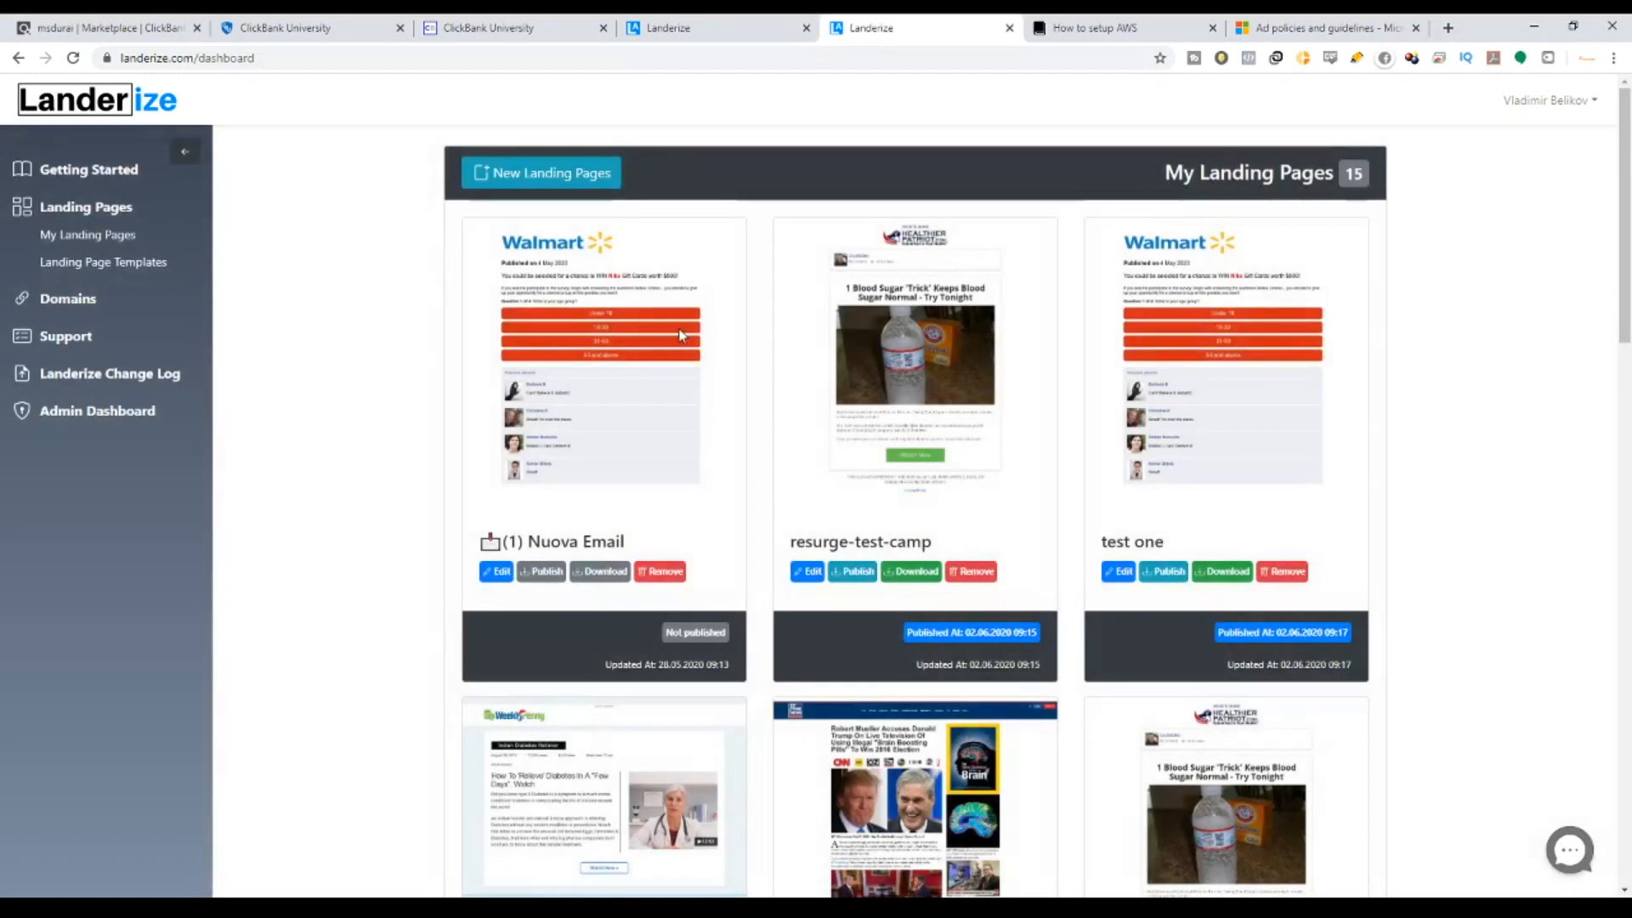
Publish the ClickBank University card to the dev-landerize domain, exporting clickbank-university/index.html to Amazon S3.
{"action": "scroll", "coordinate": [680, 334], "scroll_direction": "down", "scroll_amount": 20}
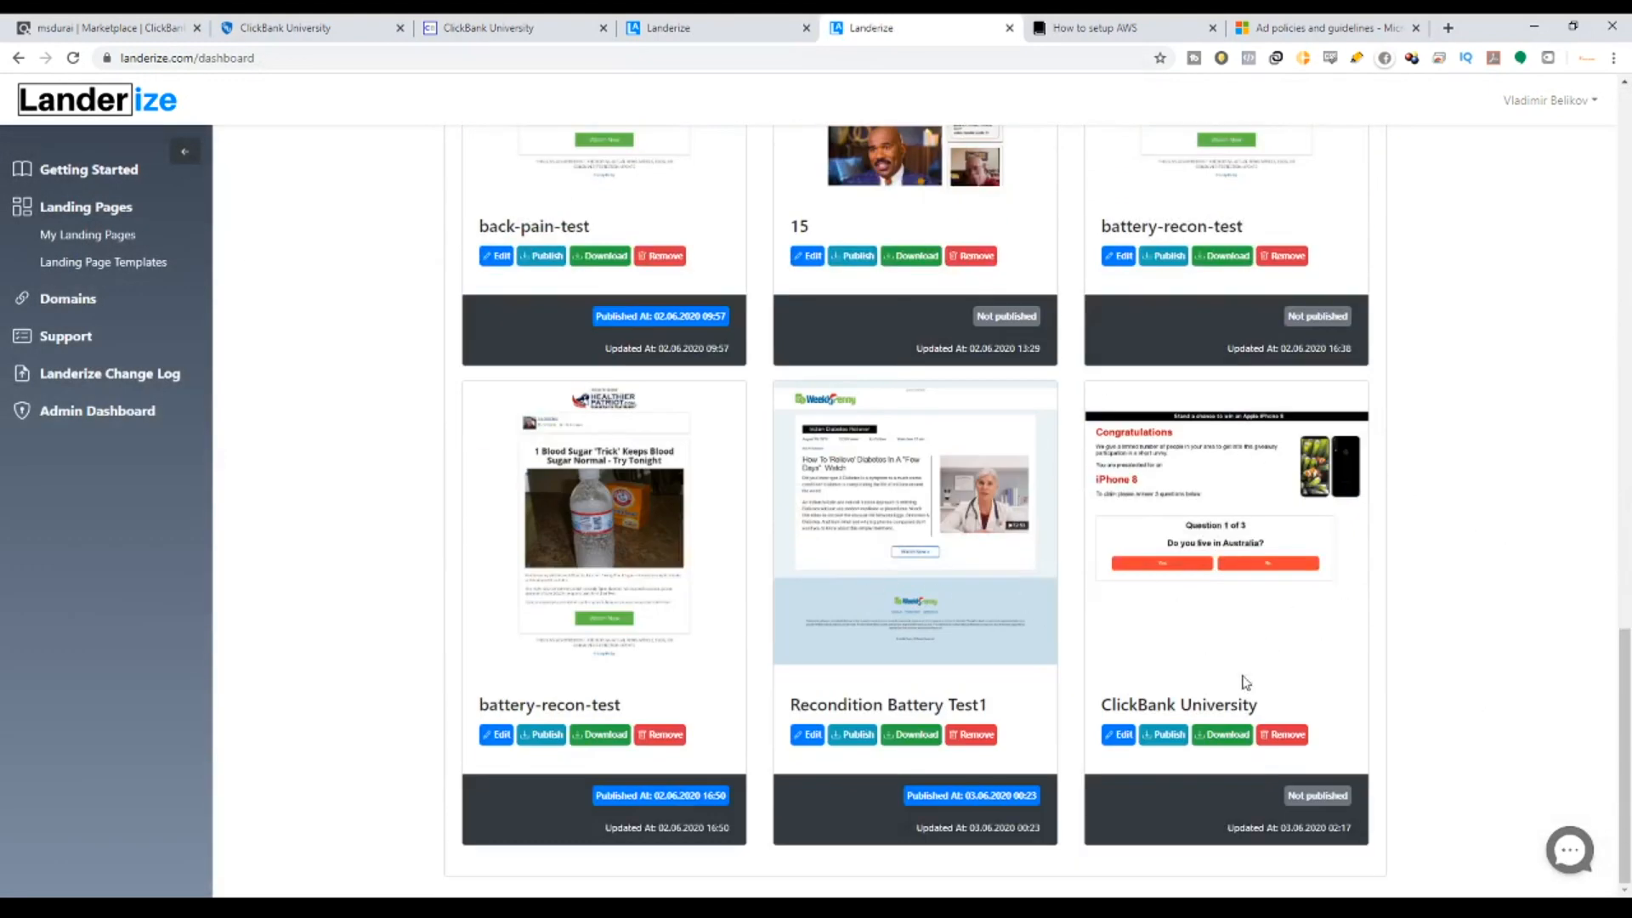
{"action": "left_click", "coordinate": [1165, 736]}
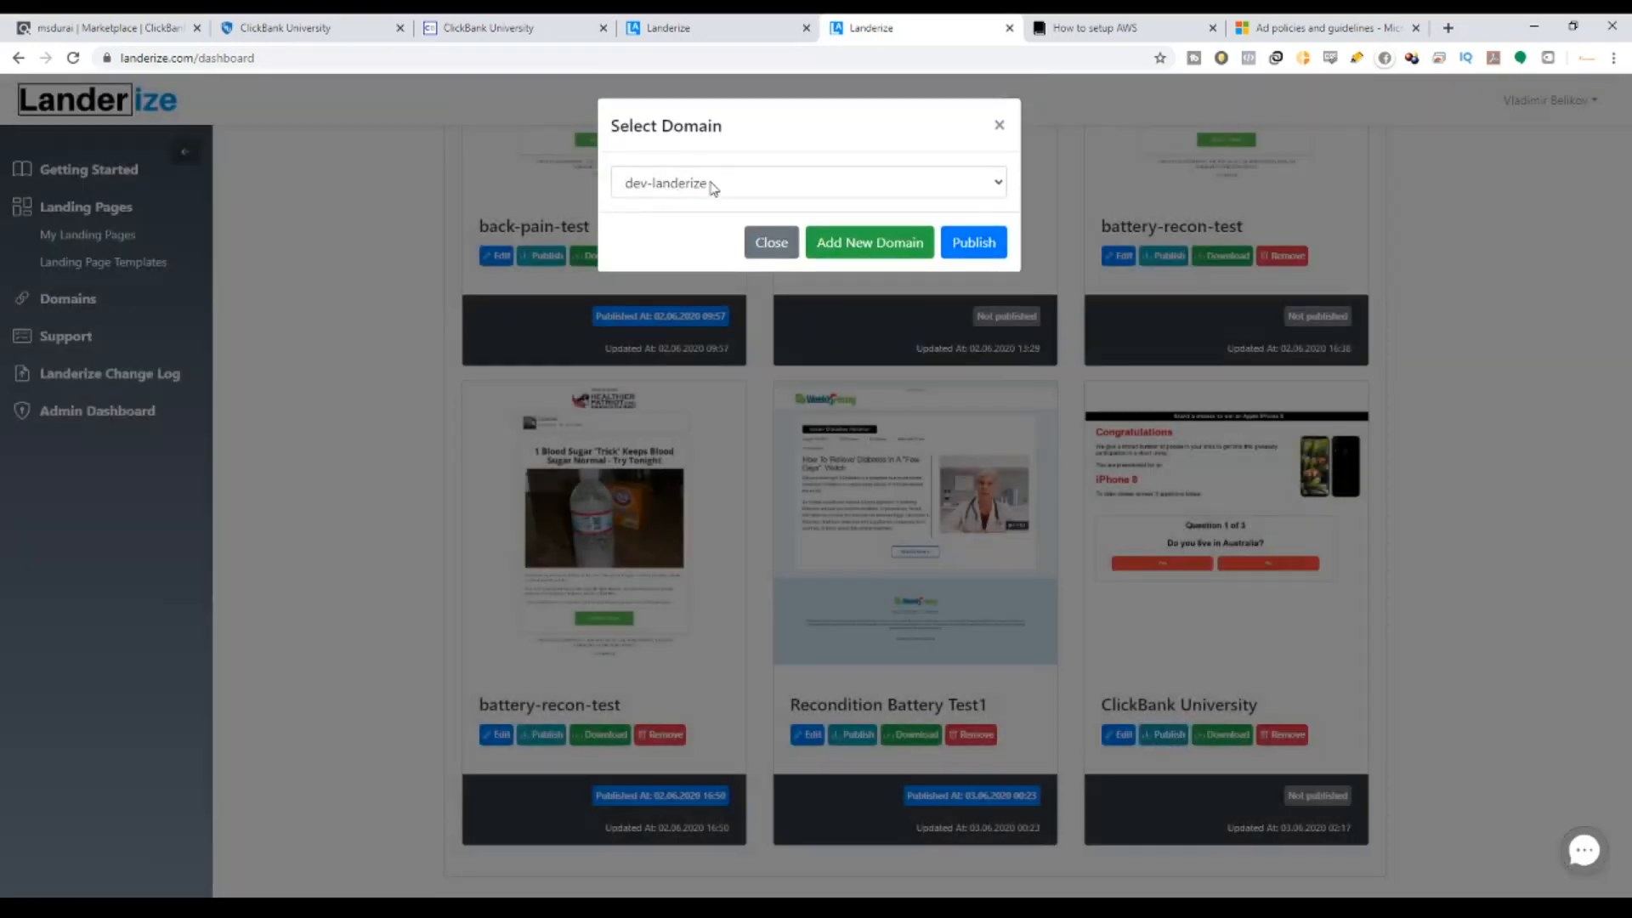
{"action": "left_click", "coordinate": [712, 185]}
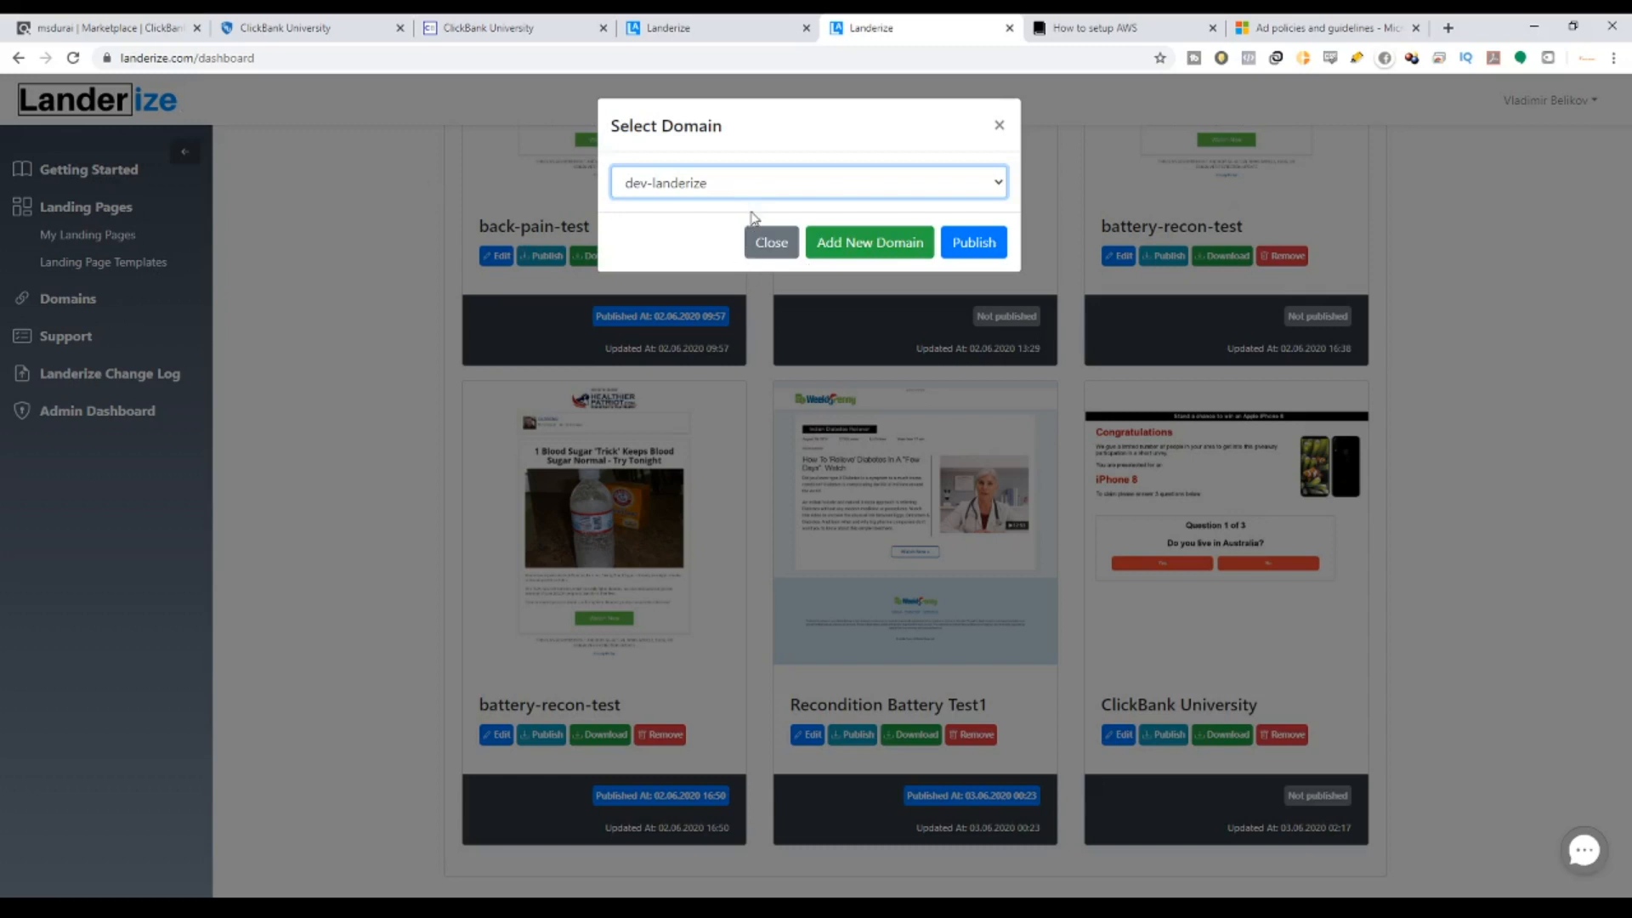
{"action": "left_click", "coordinate": [980, 247]}
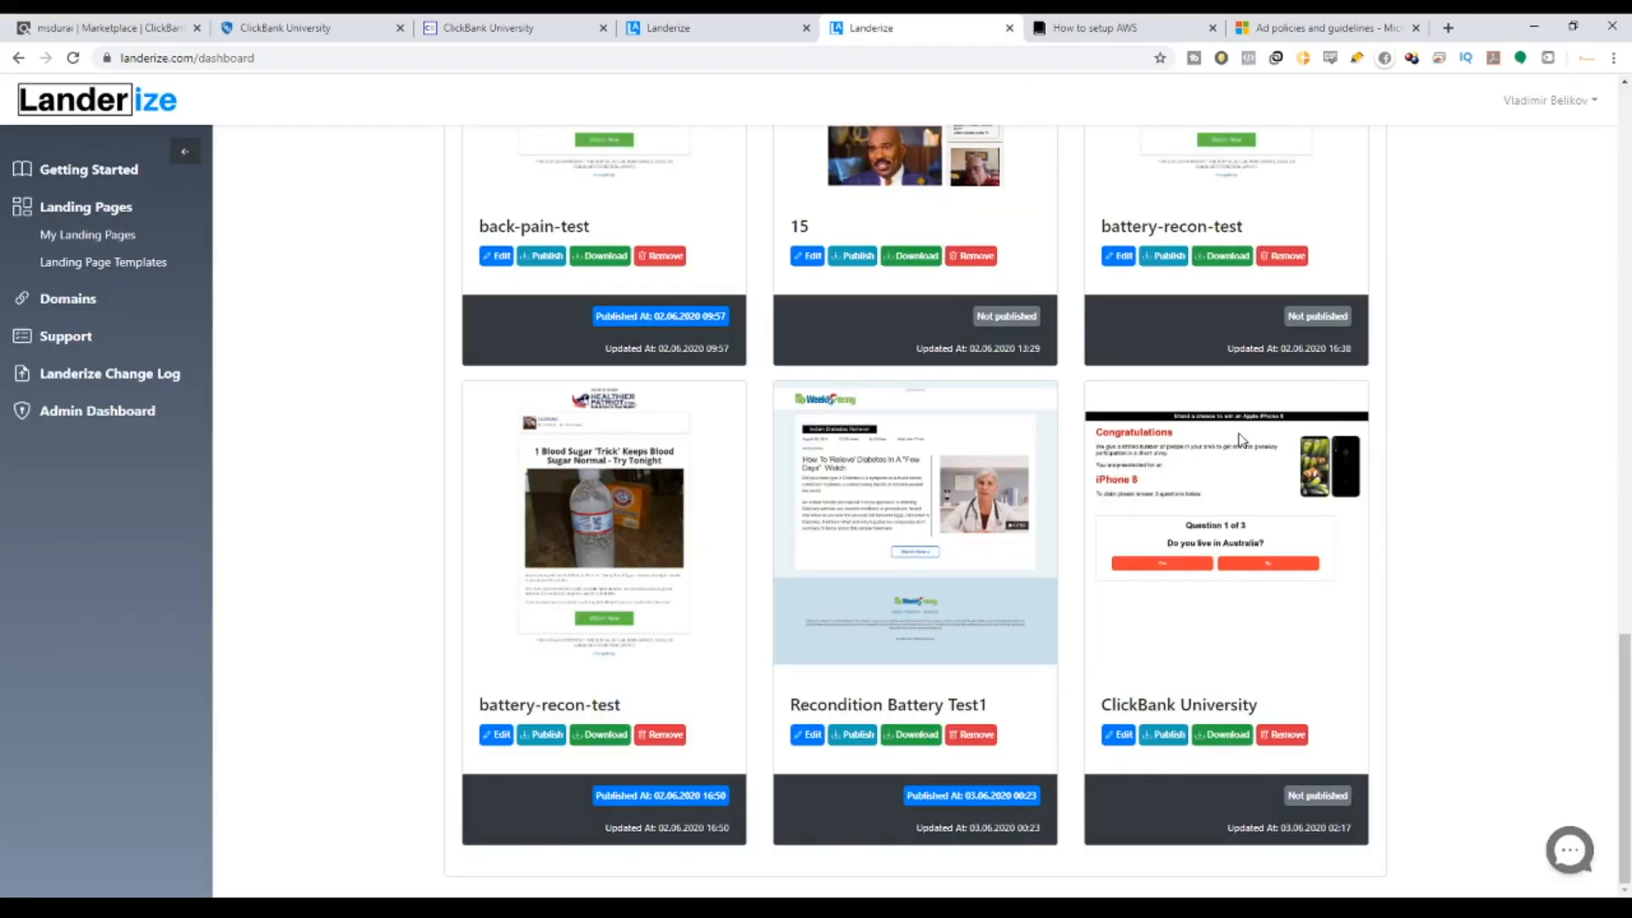
{"action": "left_click_drag", "start_coordinate": [1625, 782], "coordinate": [1531, 232]}
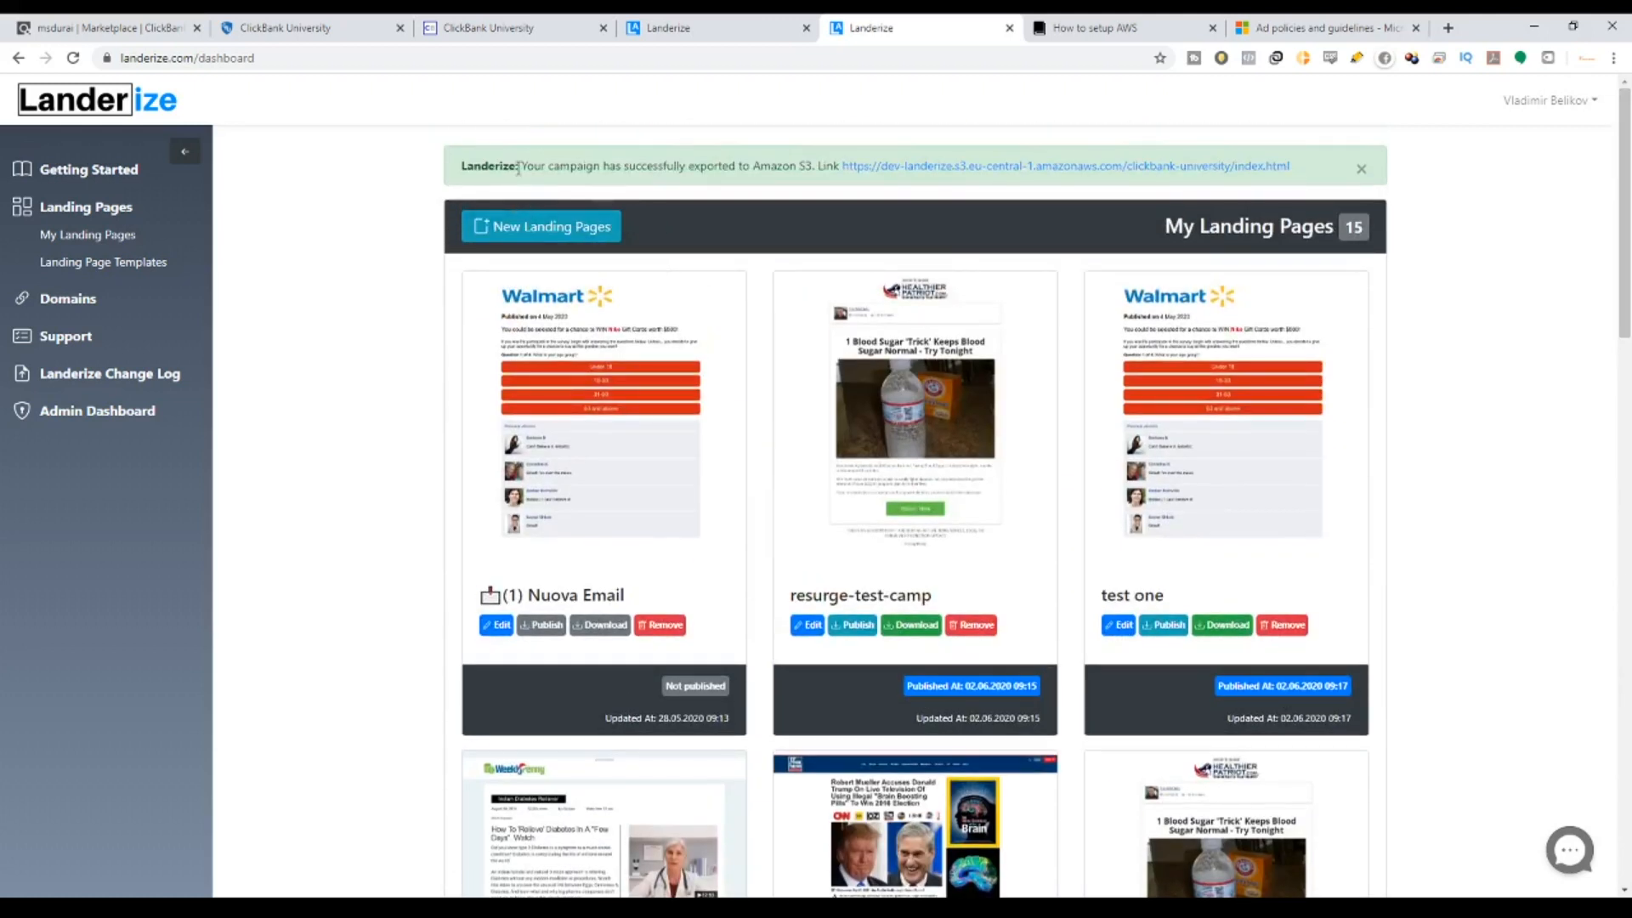
Check the Amazon S3 export success alert, then reload the dashboard with F5 to refresh the card's status.
{"action": "left_click_drag", "start_coordinate": [520, 165], "coordinate": [816, 163]}
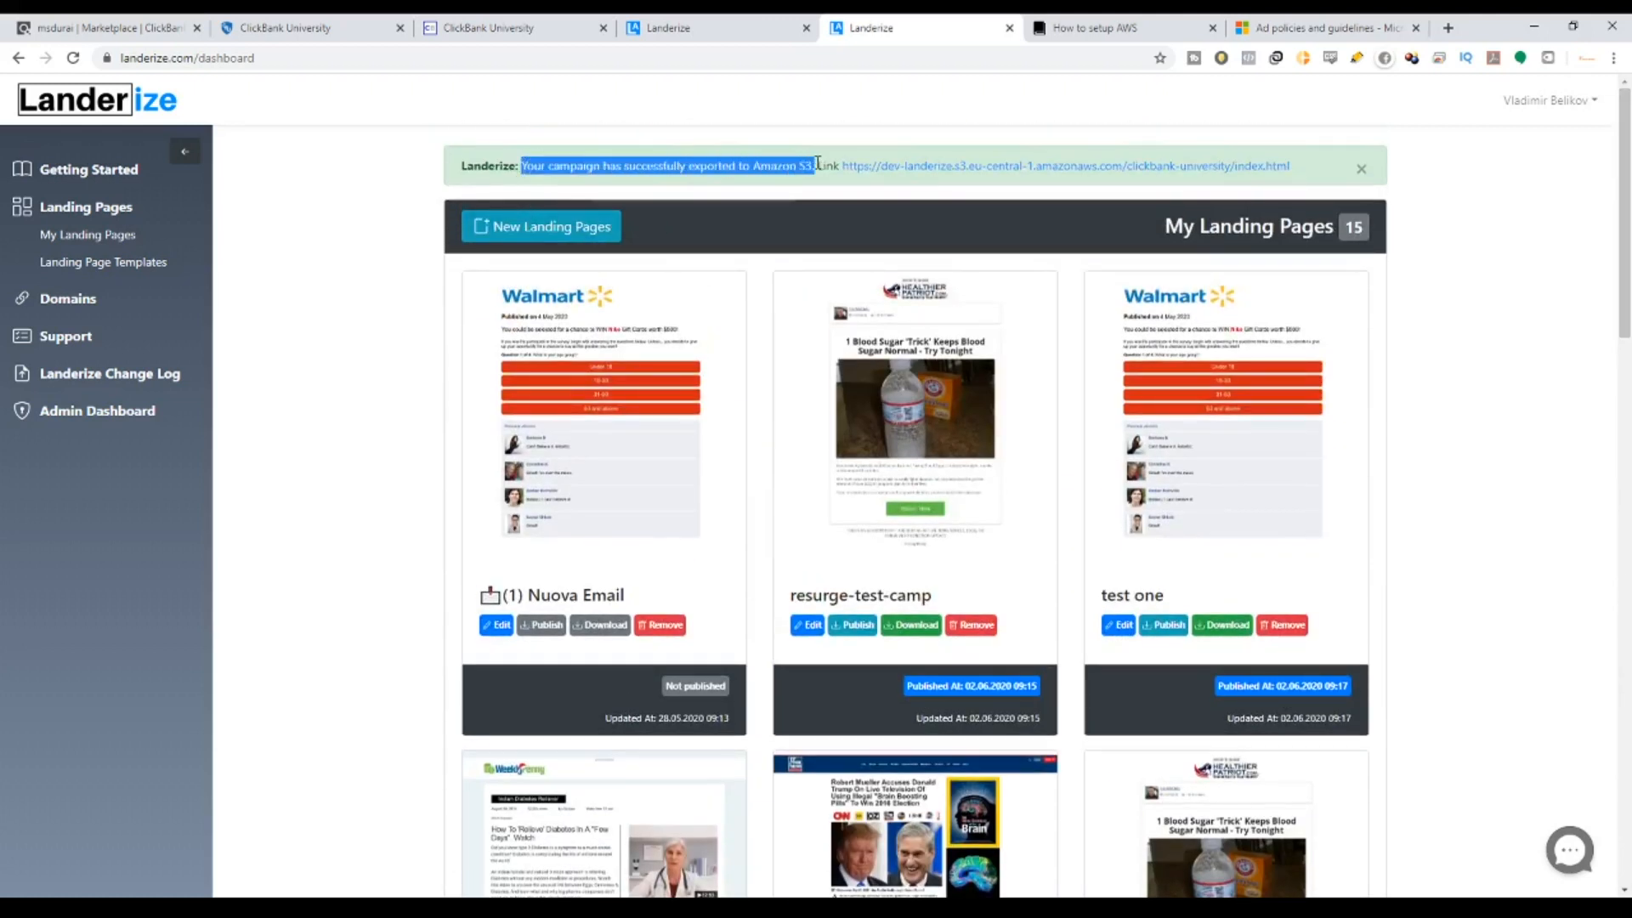
{"action": "scroll", "coordinate": [1196, 569], "scroll_direction": "down", "scroll_amount": 6}
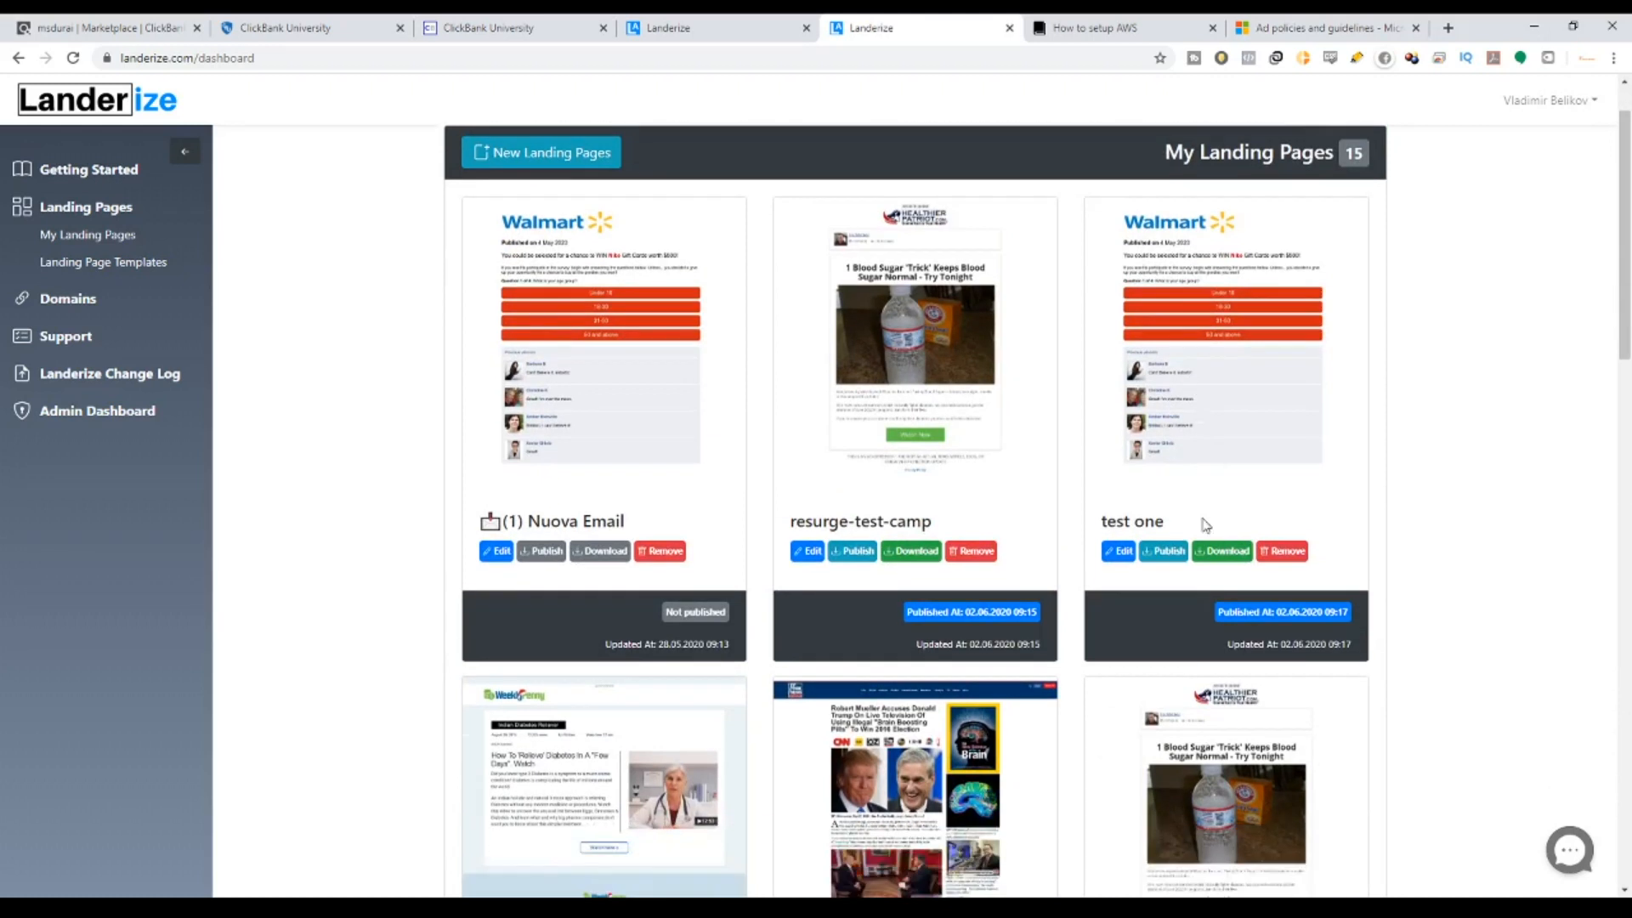
{"action": "scroll", "coordinate": [1196, 569], "scroll_direction": "down", "scroll_amount": 15}
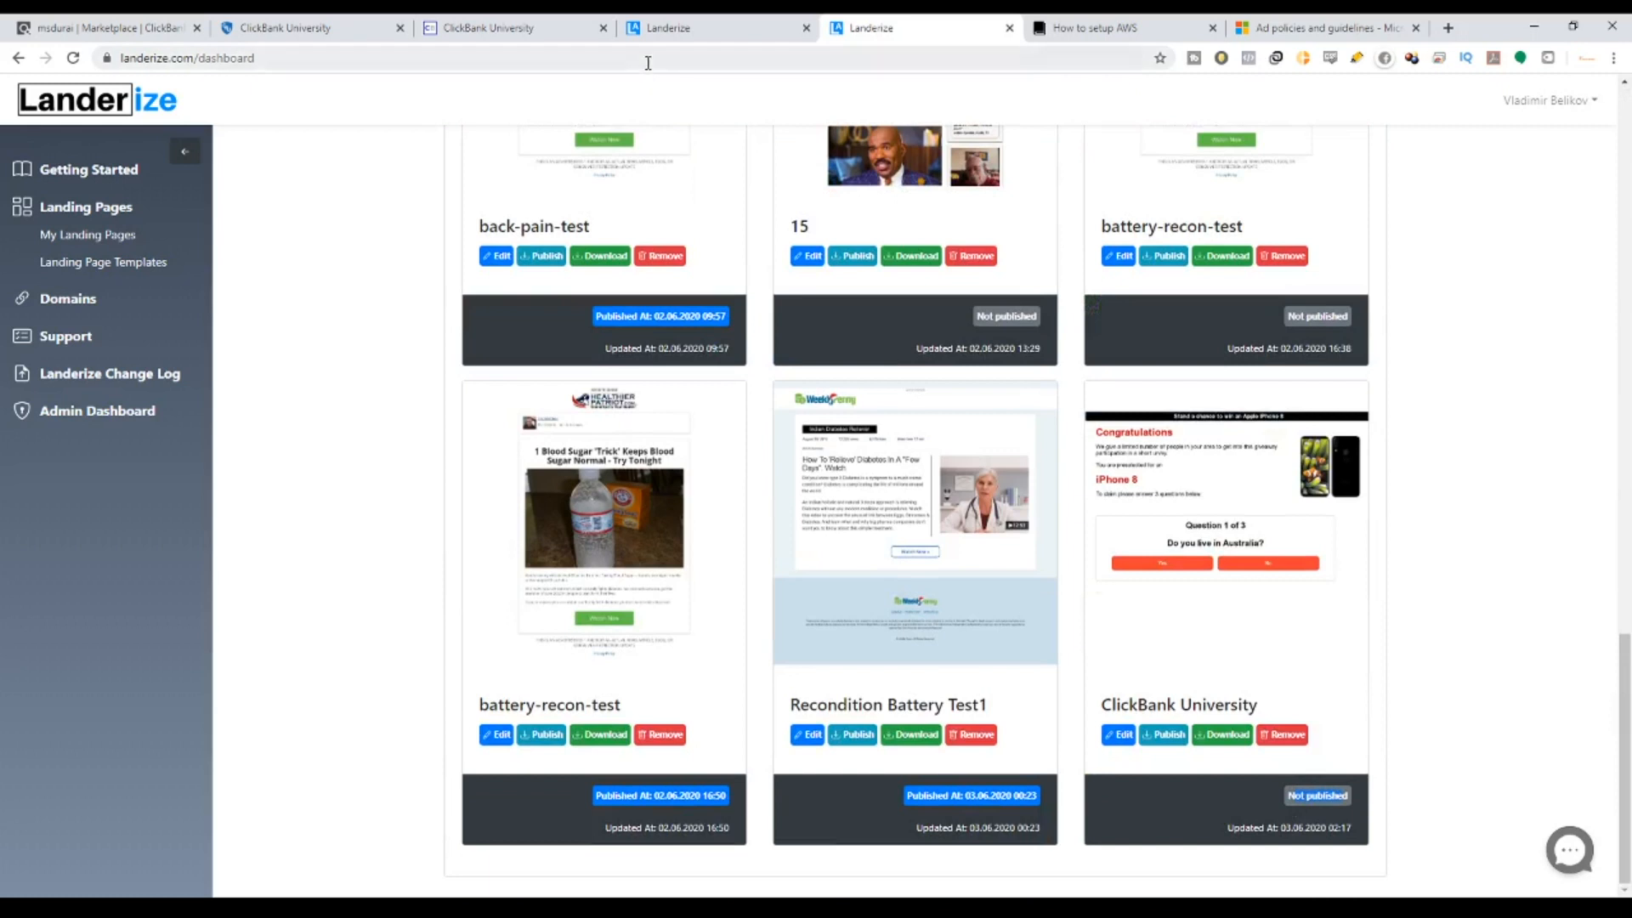
{"action": "key", "text": "F5"}
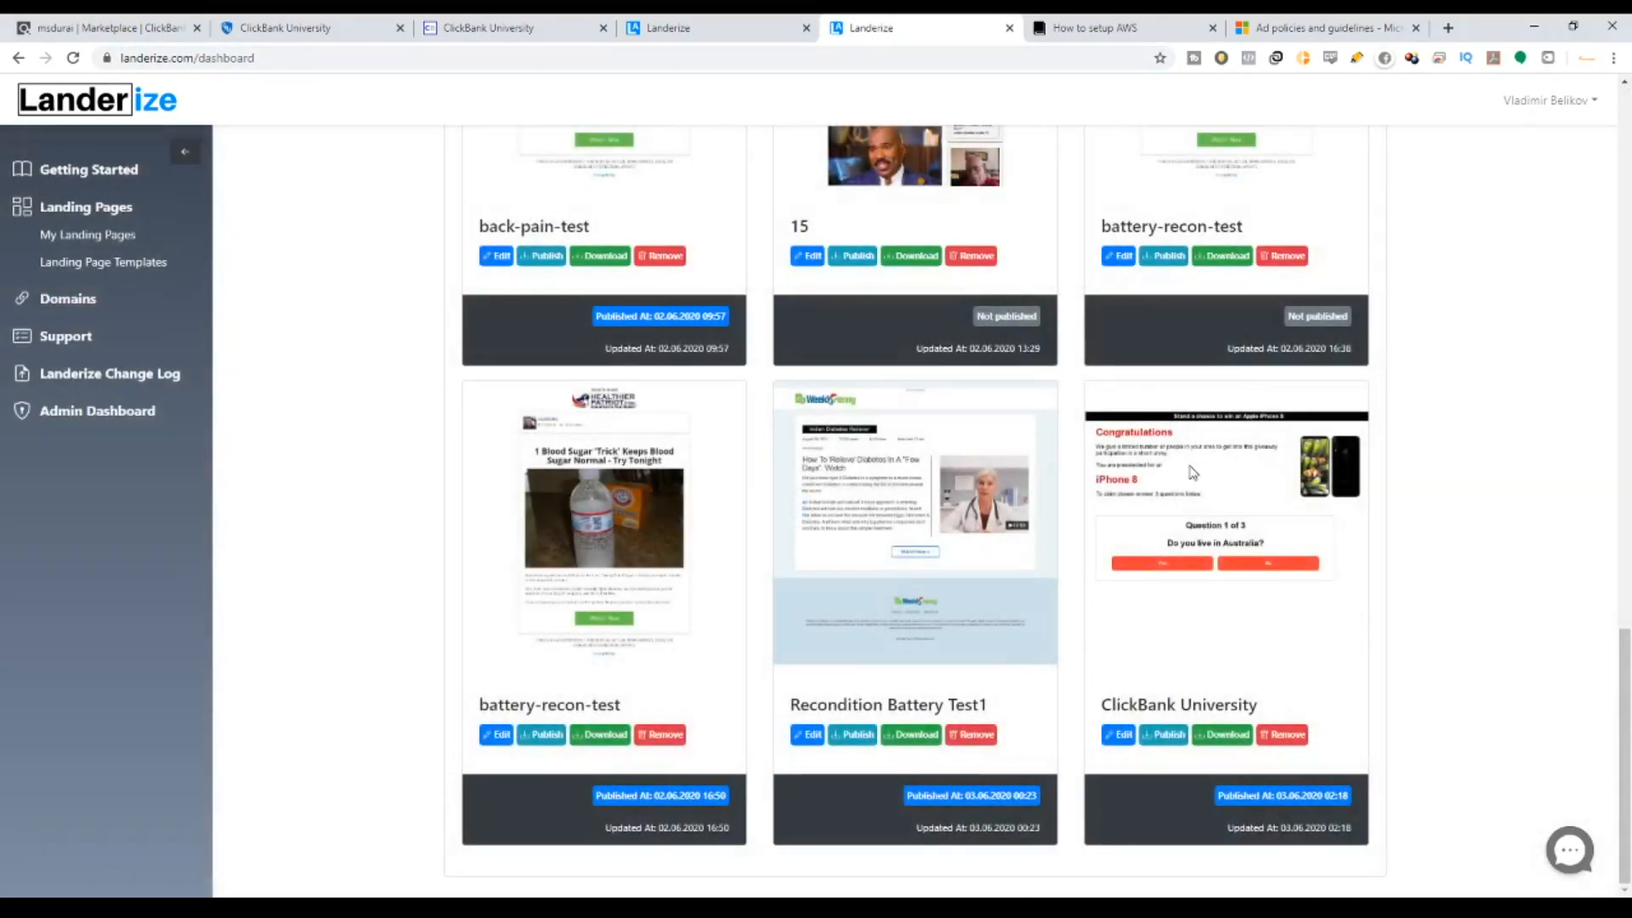